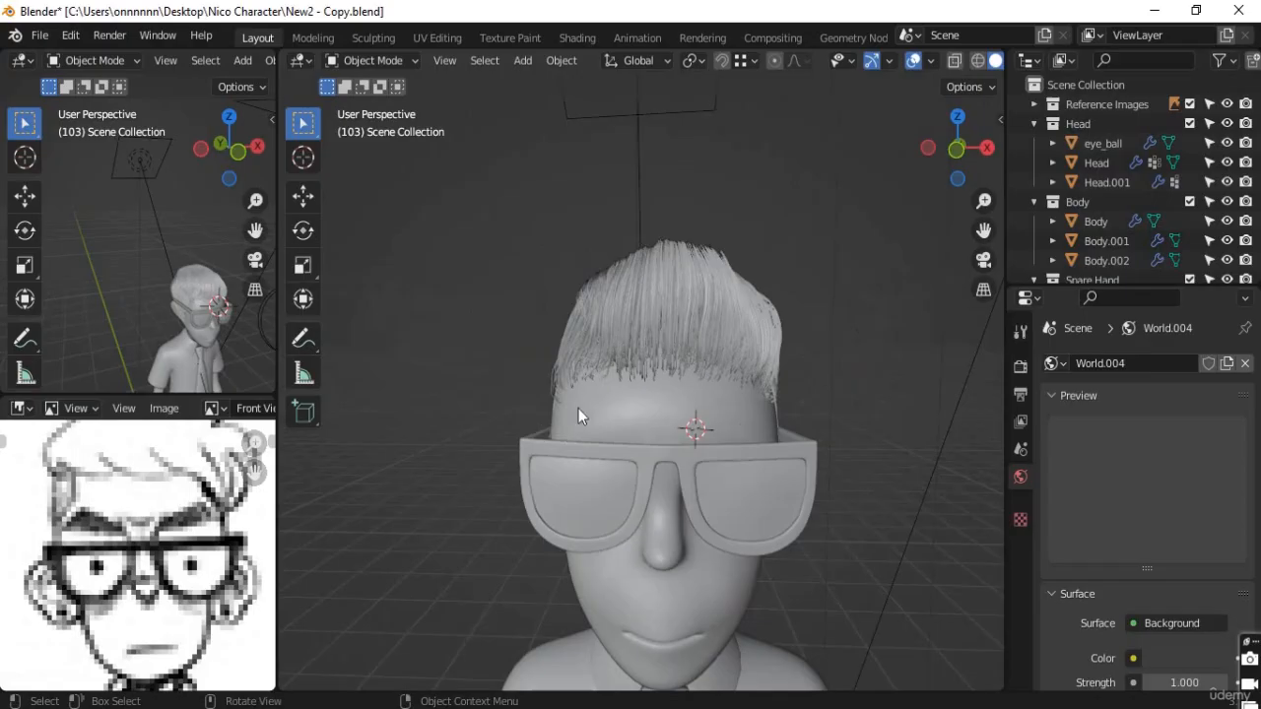
# Step: Select the head mesh and switch it to Edit Mode
pyautogui.moveTo(625, 414); pyautogui.dragTo(499, 360, button='middle')
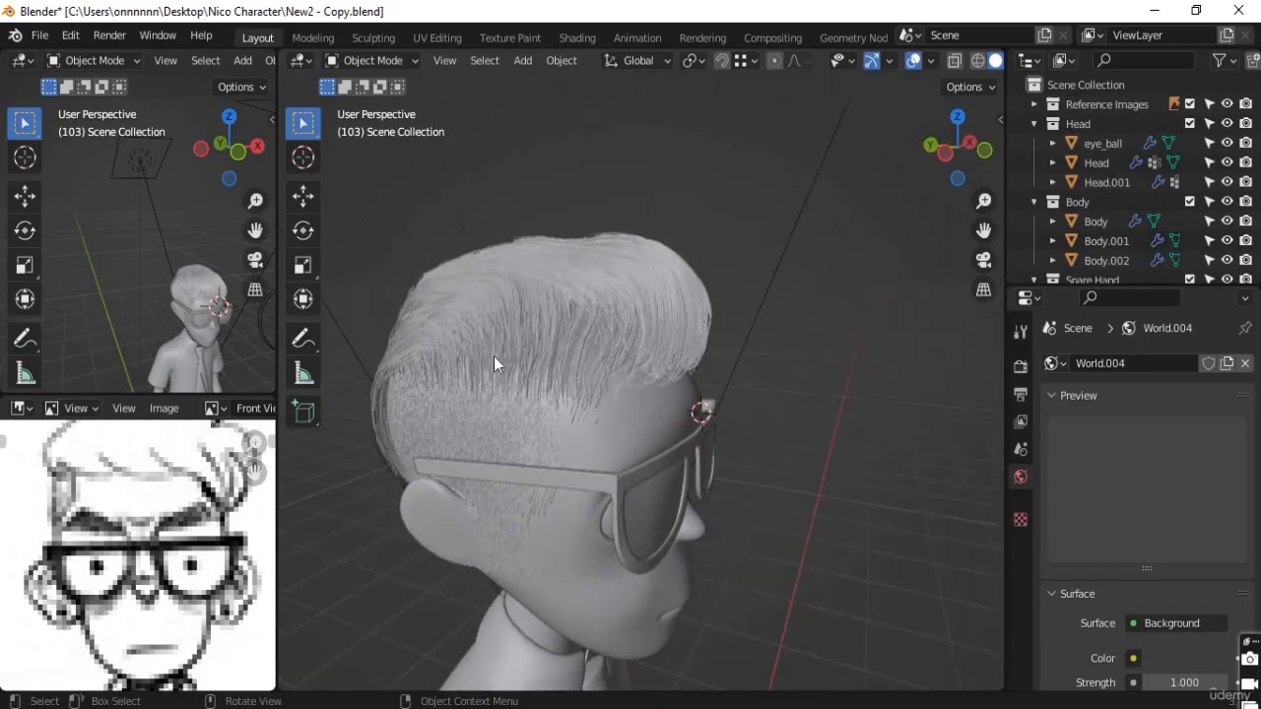
pyautogui.moveTo(668, 480); pyautogui.dragTo(718, 384, button='middle')
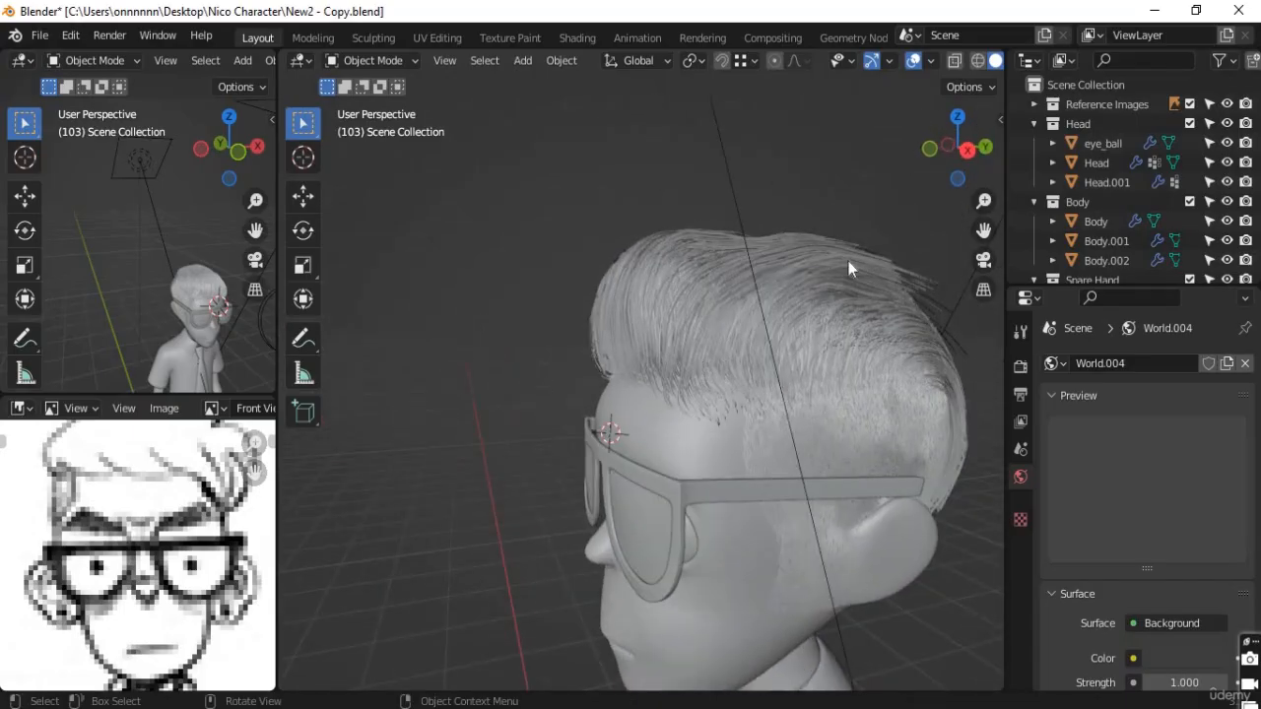
pyautogui.moveTo(641, 446); pyautogui.dragTo(633, 422, button='middle')
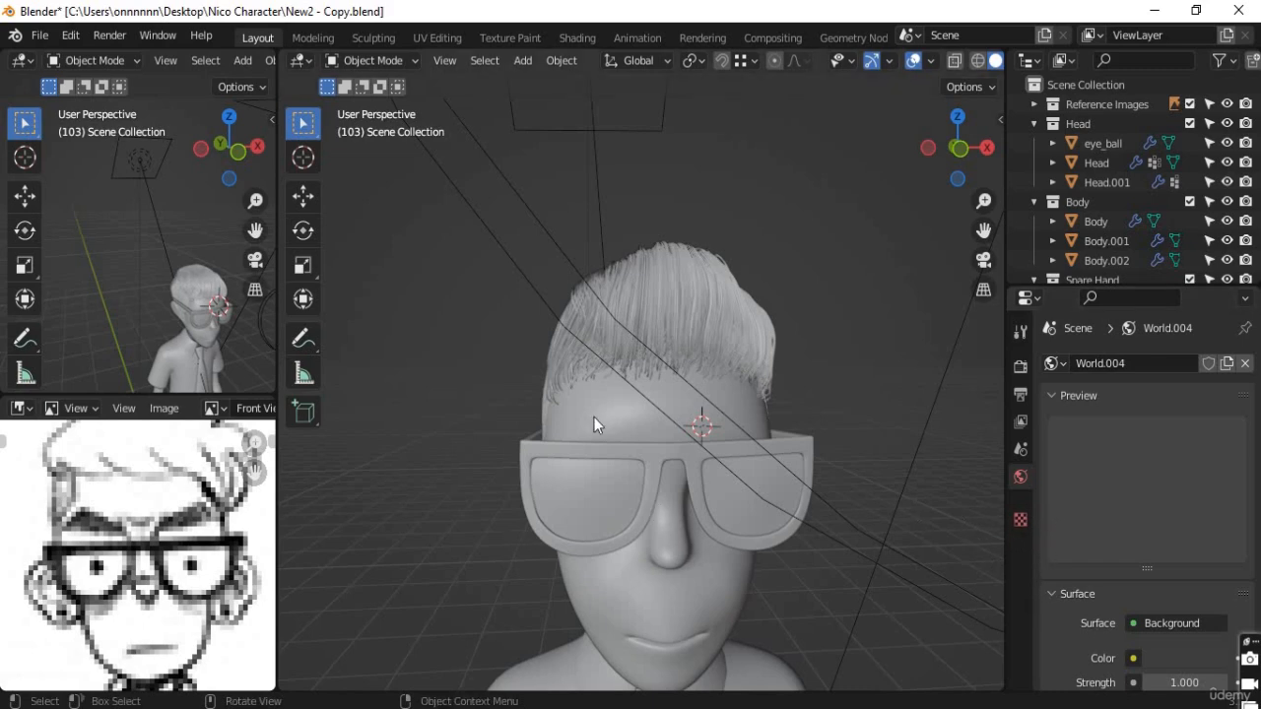
pyautogui.scroll(4, 654, 457)
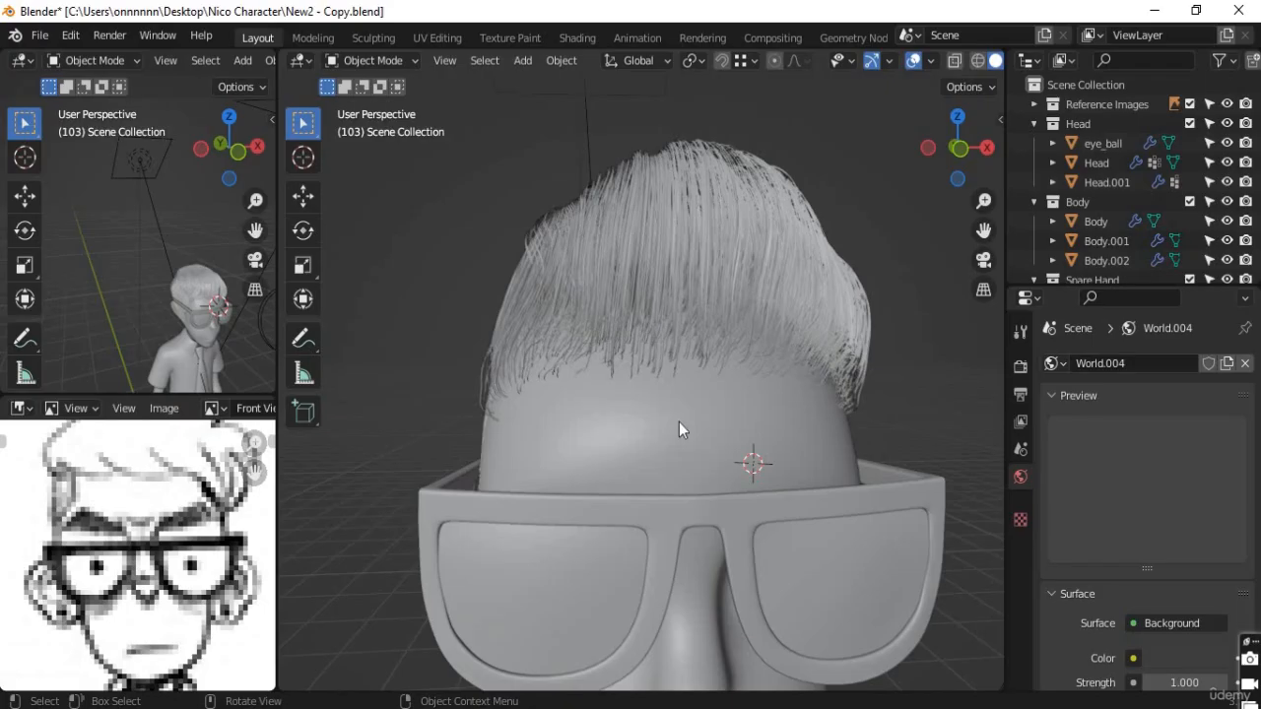
pyautogui.click(665, 420)
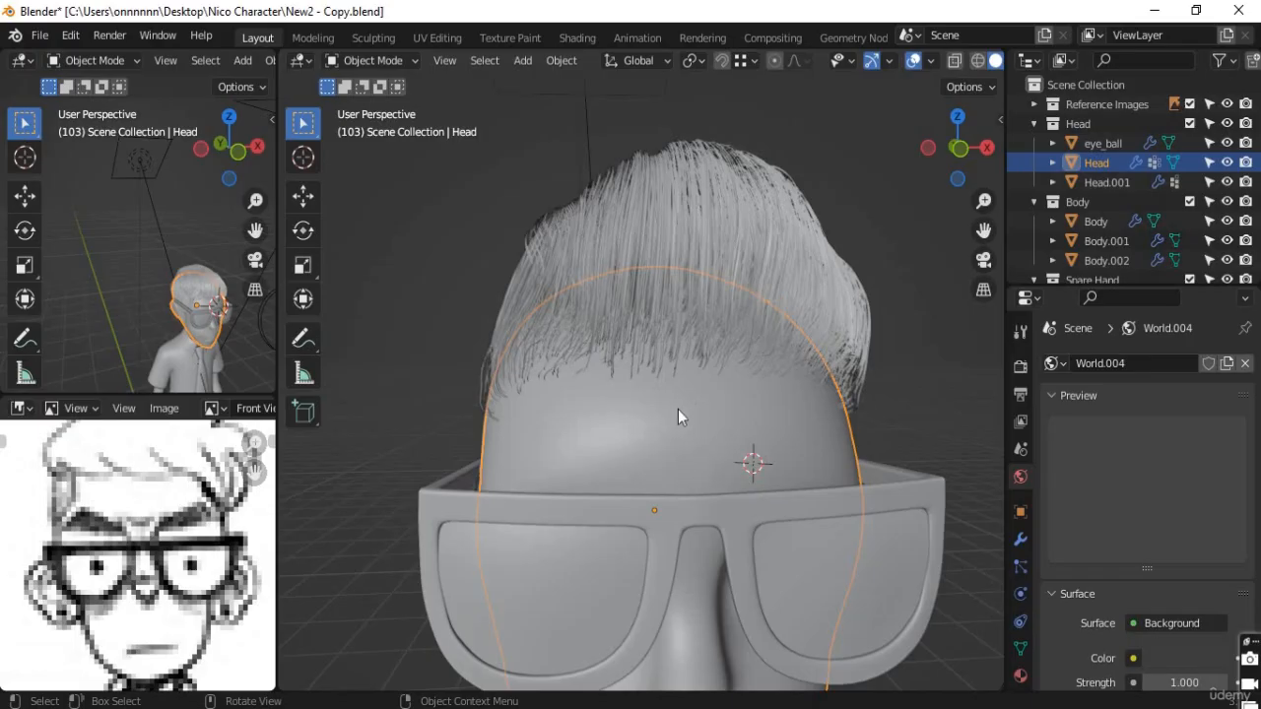
pyautogui.scroll(-3, 678, 409)
pyautogui.hotkey('alt', 'a')
pyautogui.scroll(4, 726, 424)
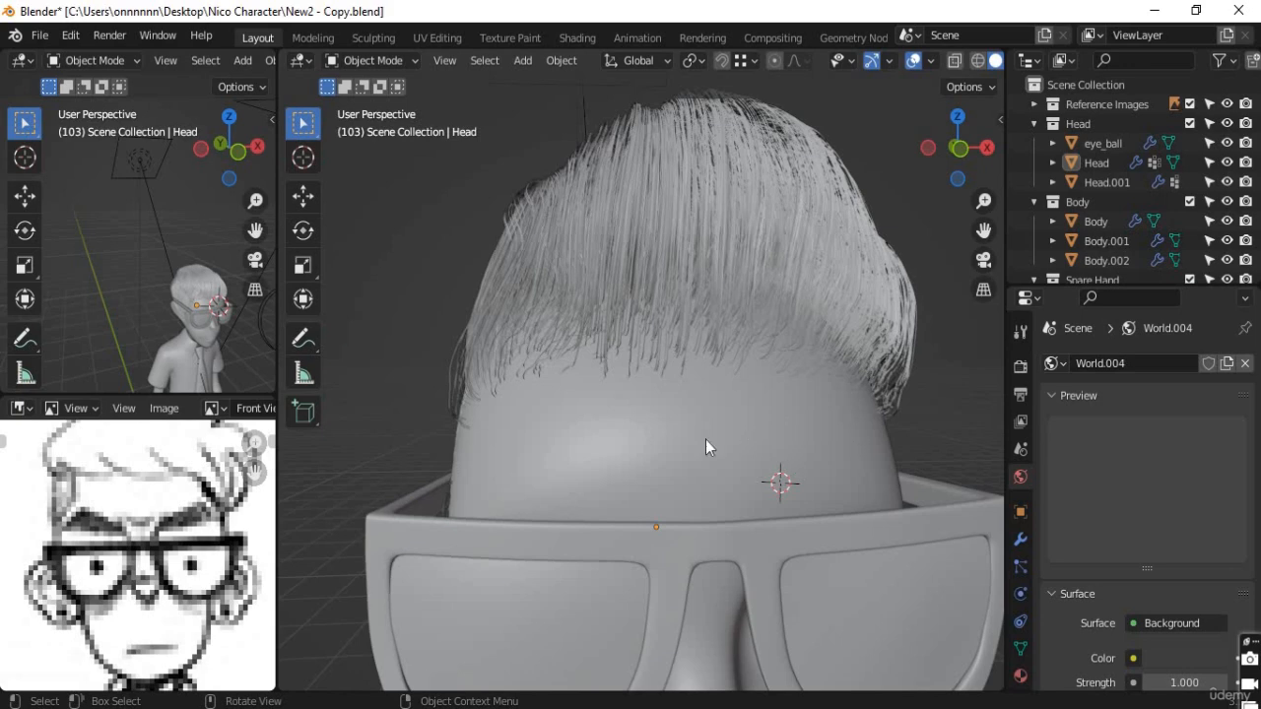
pyautogui.click(670, 448)
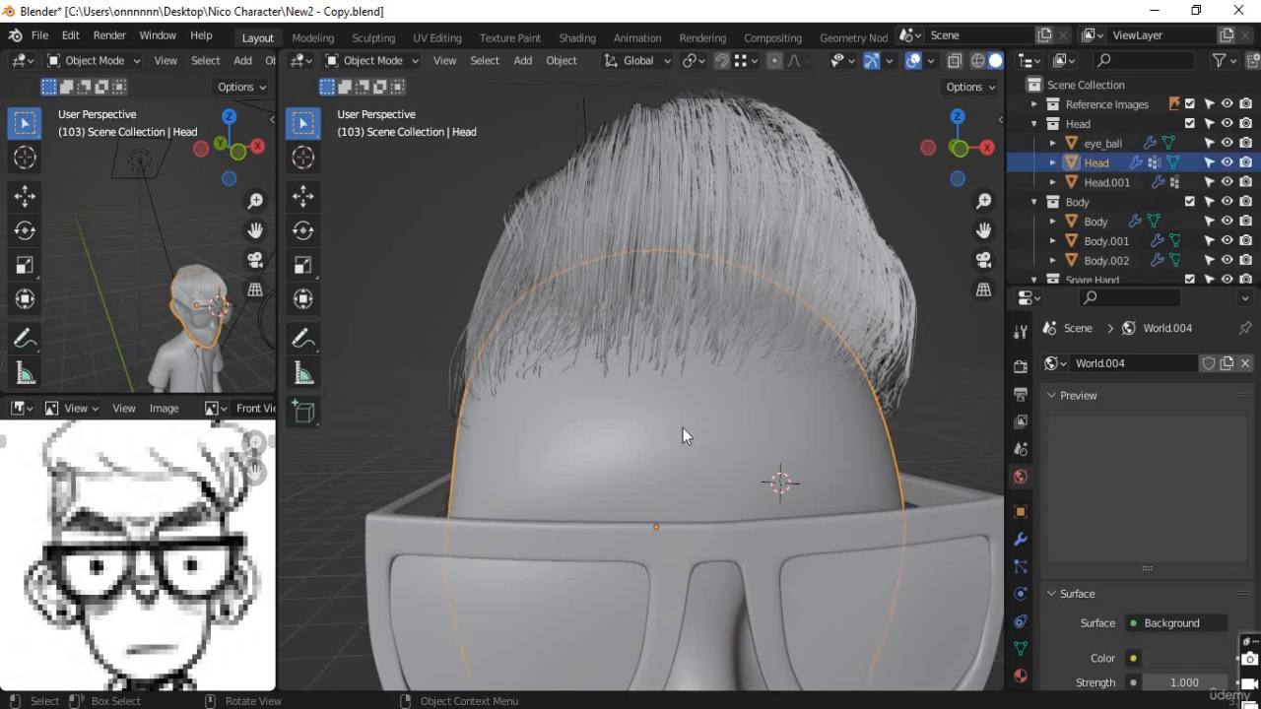
pyautogui.scroll(-3, 729, 477)
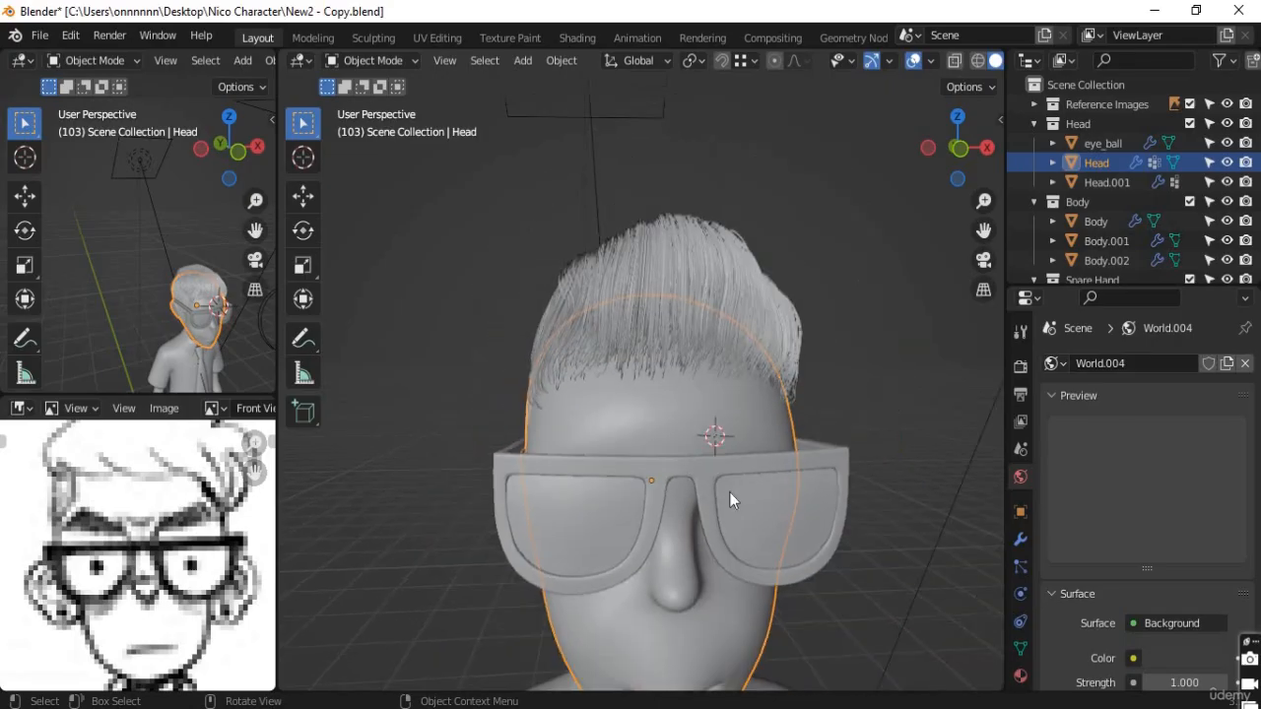
pyautogui.keyDown('shift'); pyautogui.moveTo(706, 484); pyautogui.dragTo(639, 402, button='middle'); pyautogui.keyUp('shift')
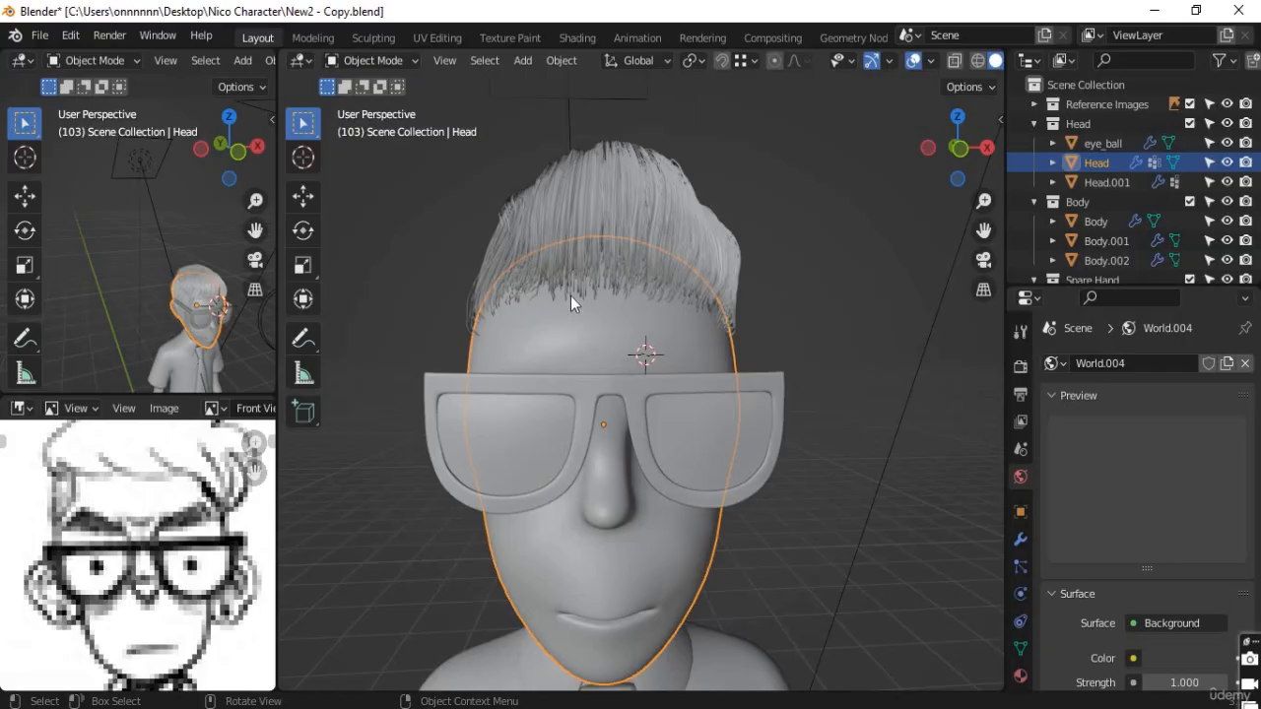
pyautogui.press('Tab')
# Step: Select the faces at the inner end of the character's left brow area, just above the glasses
pyautogui.scroll(5, 639, 431)
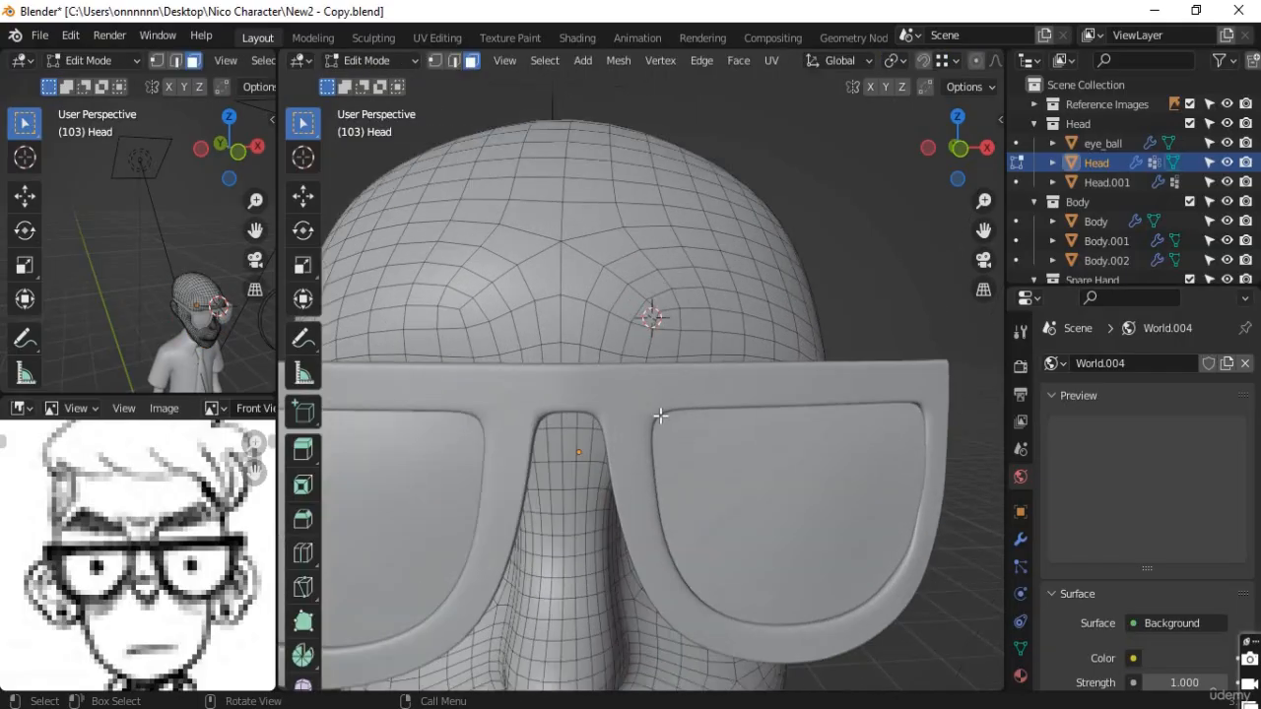
pyautogui.moveTo(638, 431); pyautogui.dragTo(726, 439, button='middle')
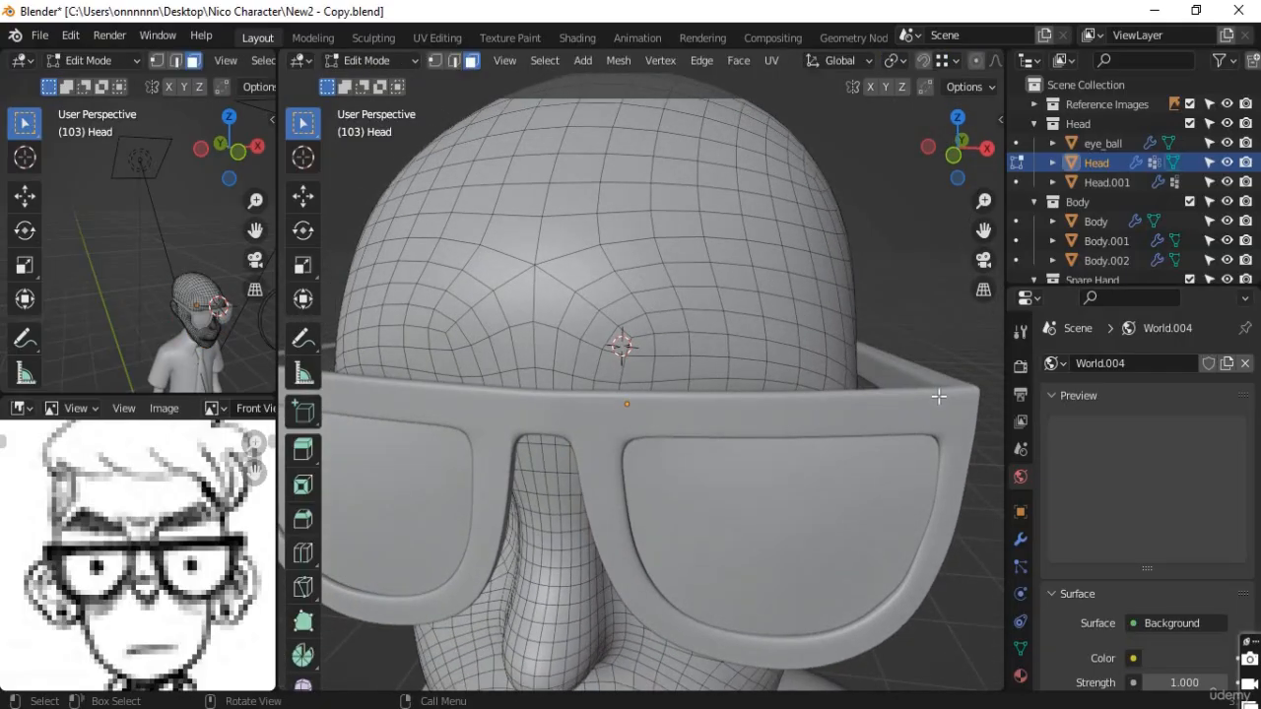
pyautogui.moveTo(759, 400); pyautogui.dragTo(656, 369, button='middle')
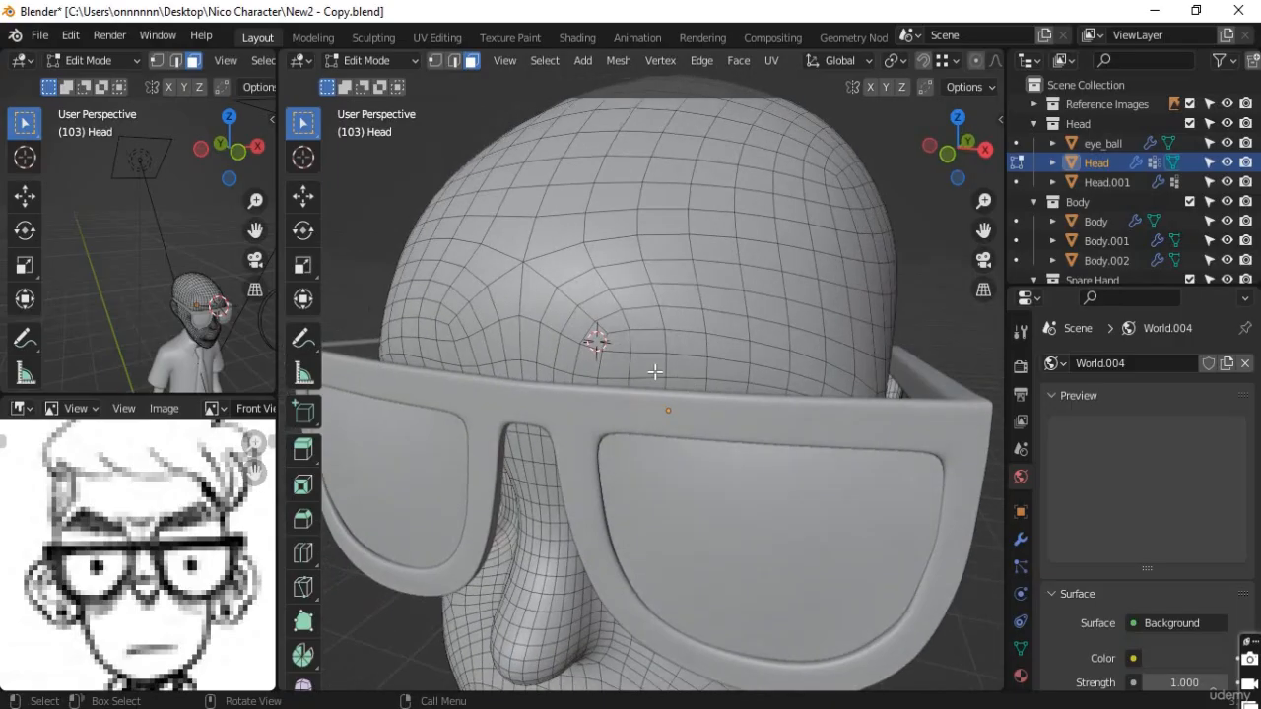
pyautogui.click(611, 327)
pyautogui.keyDown('shift'); pyautogui.click(619, 345); pyautogui.keyUp('shift')
pyautogui.keyDown('shift'); pyautogui.click(607, 365); pyautogui.keyUp('shift')
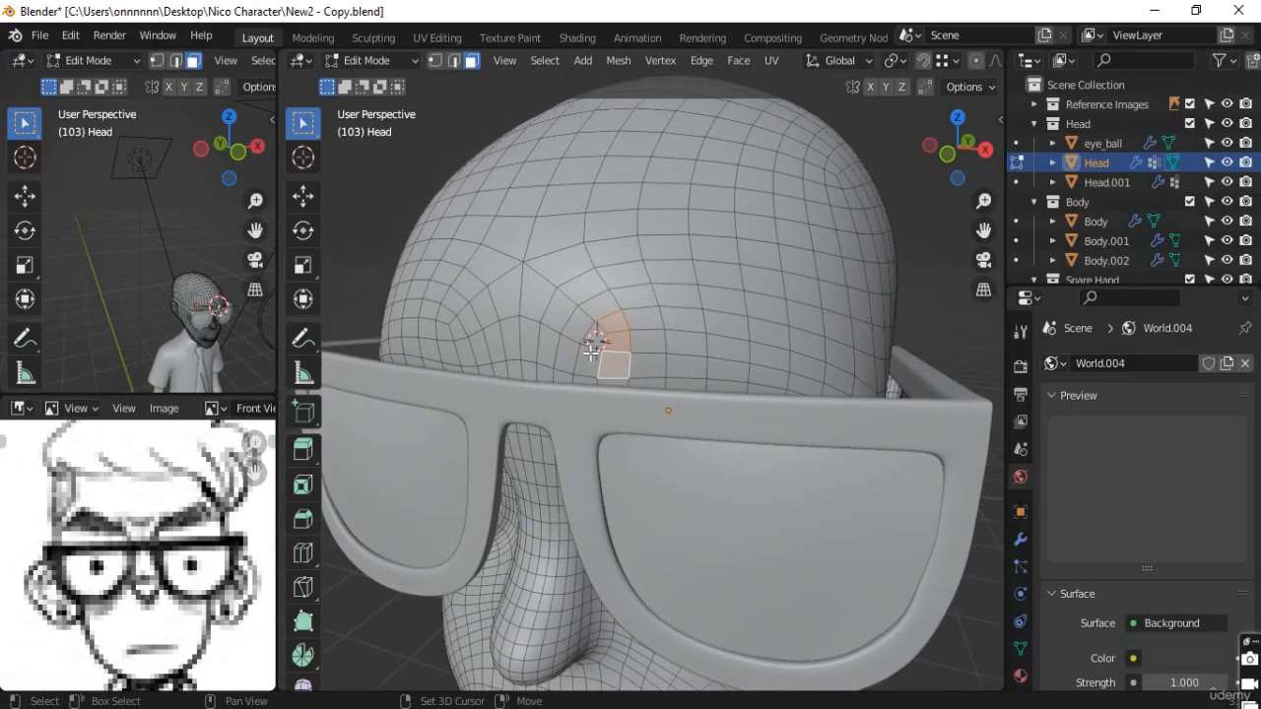
pyautogui.keyDown('shift'); pyautogui.click(589, 358); pyautogui.keyUp('shift')
pyautogui.keyDown('shift'); pyautogui.click(598, 336); pyautogui.keyUp('shift')
pyautogui.keyDown('shift'); pyautogui.click(645, 320); pyautogui.keyUp('shift')
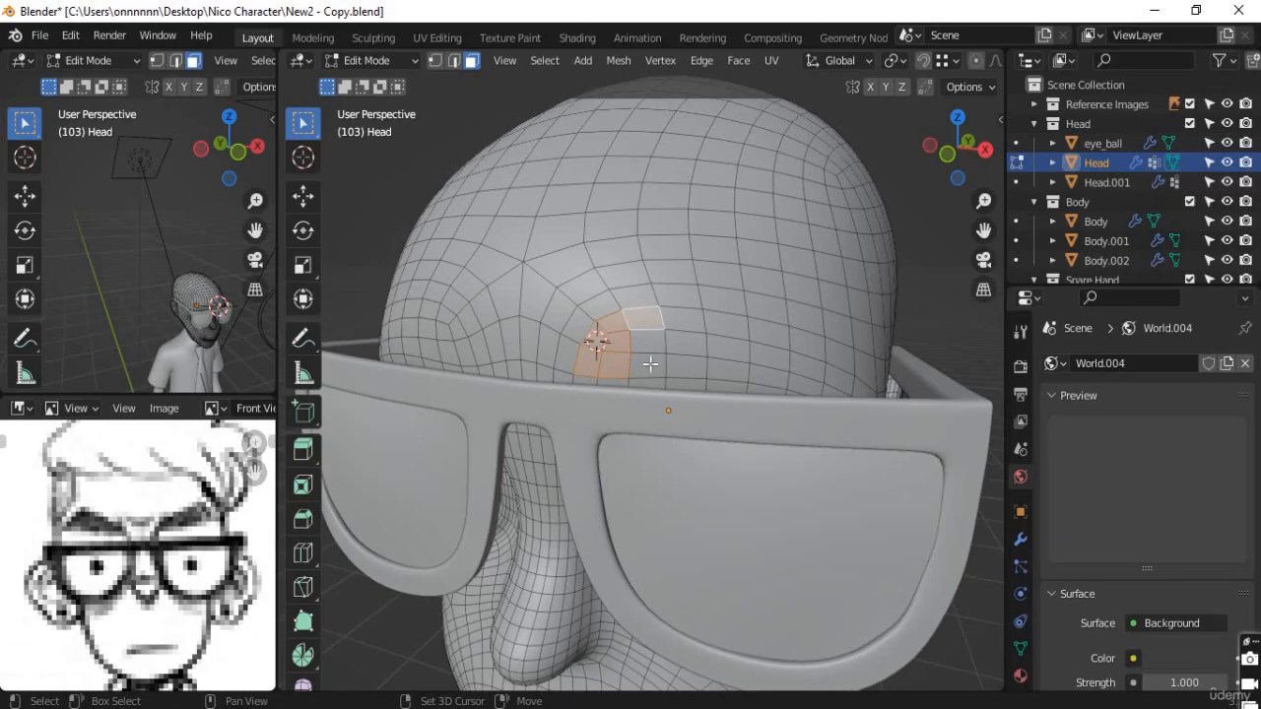
# Step: Extend the brow face selection outward to the temple, three rows high above the glasses frame
pyautogui.keyDown('shift'); pyautogui.click(647, 340); pyautogui.keyUp('shift')
pyautogui.keyDown('shift'); pyautogui.click(650, 363); pyautogui.keyUp('shift')
pyautogui.keyDown('shift'); pyautogui.click(681, 363); pyautogui.keyUp('shift')
pyautogui.keyDown('shift'); pyautogui.click(686, 339); pyautogui.keyUp('shift')
pyautogui.keyDown('shift'); pyautogui.click(726, 319); pyautogui.keyUp('shift')
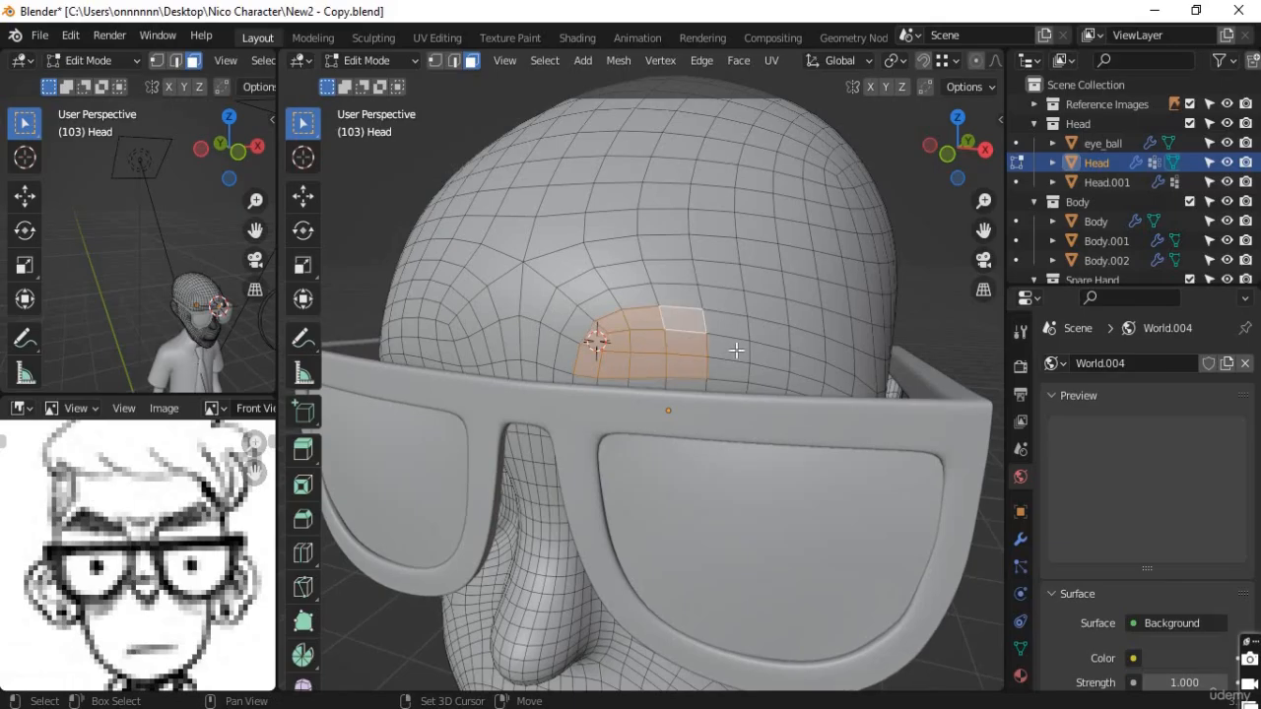
pyautogui.keyDown('shift'); pyautogui.click(731, 344); pyautogui.keyUp('shift')
pyautogui.keyDown('shift'); pyautogui.click(731, 366); pyautogui.keyUp('shift')
pyautogui.keyDown('shift'); pyautogui.click(767, 333); pyautogui.keyUp('shift')
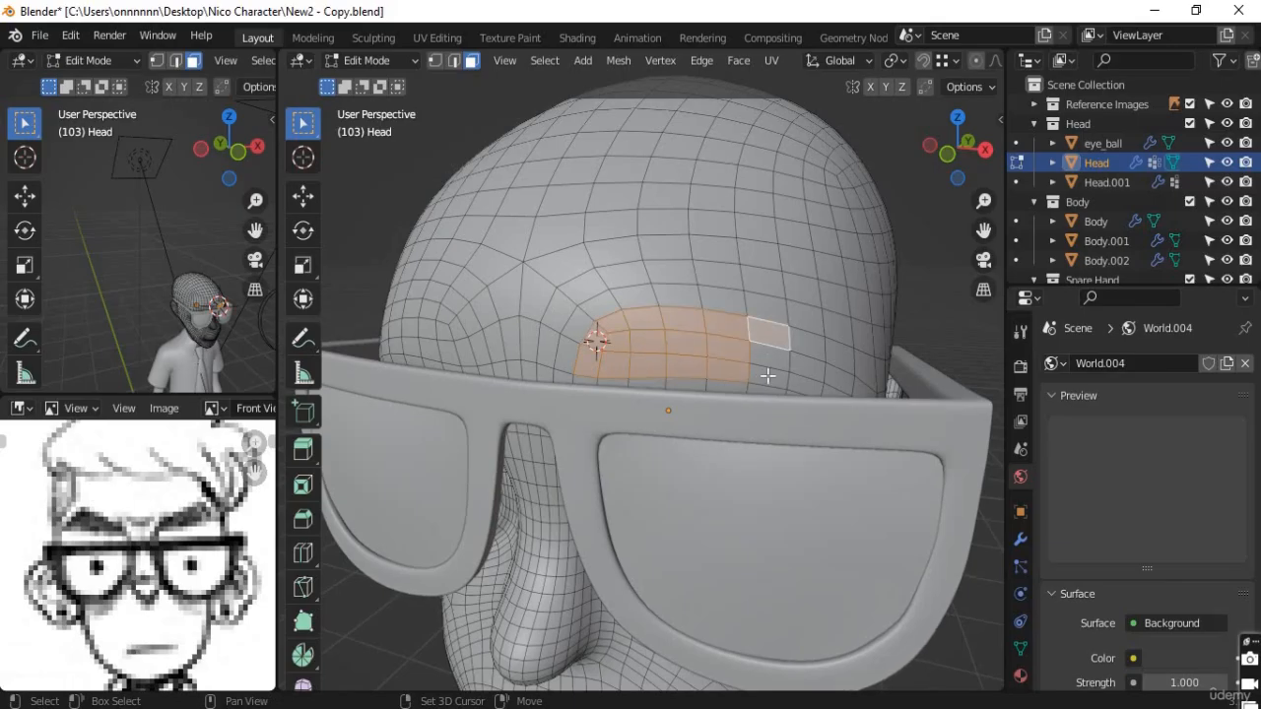
pyautogui.keyDown('shift'); pyautogui.click(770, 354); pyautogui.keyUp('shift')
pyautogui.keyDown('shift'); pyautogui.click(780, 374); pyautogui.keyUp('shift')
pyautogui.keyDown('shift'); pyautogui.click(808, 338); pyautogui.keyUp('shift')
pyautogui.keyDown('shift'); pyautogui.click(810, 361); pyautogui.keyUp('shift')
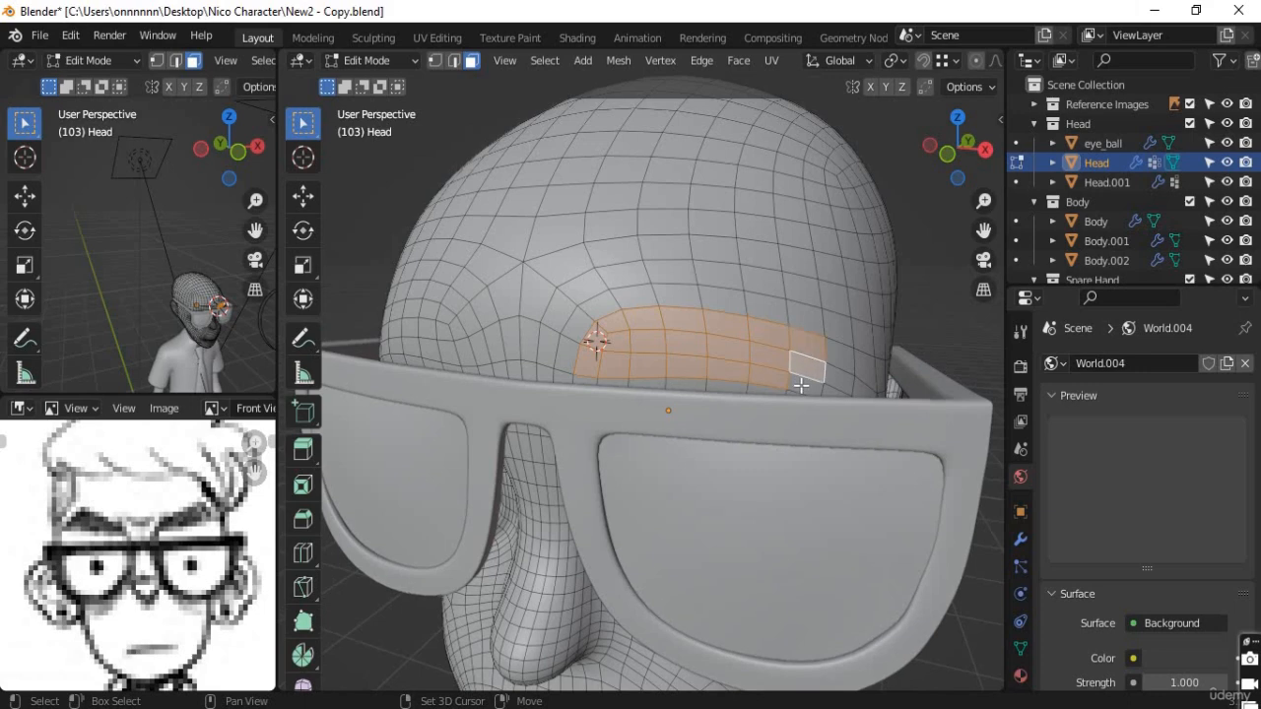
pyautogui.keyDown('shift'); pyautogui.click(806, 383); pyautogui.keyUp('shift')
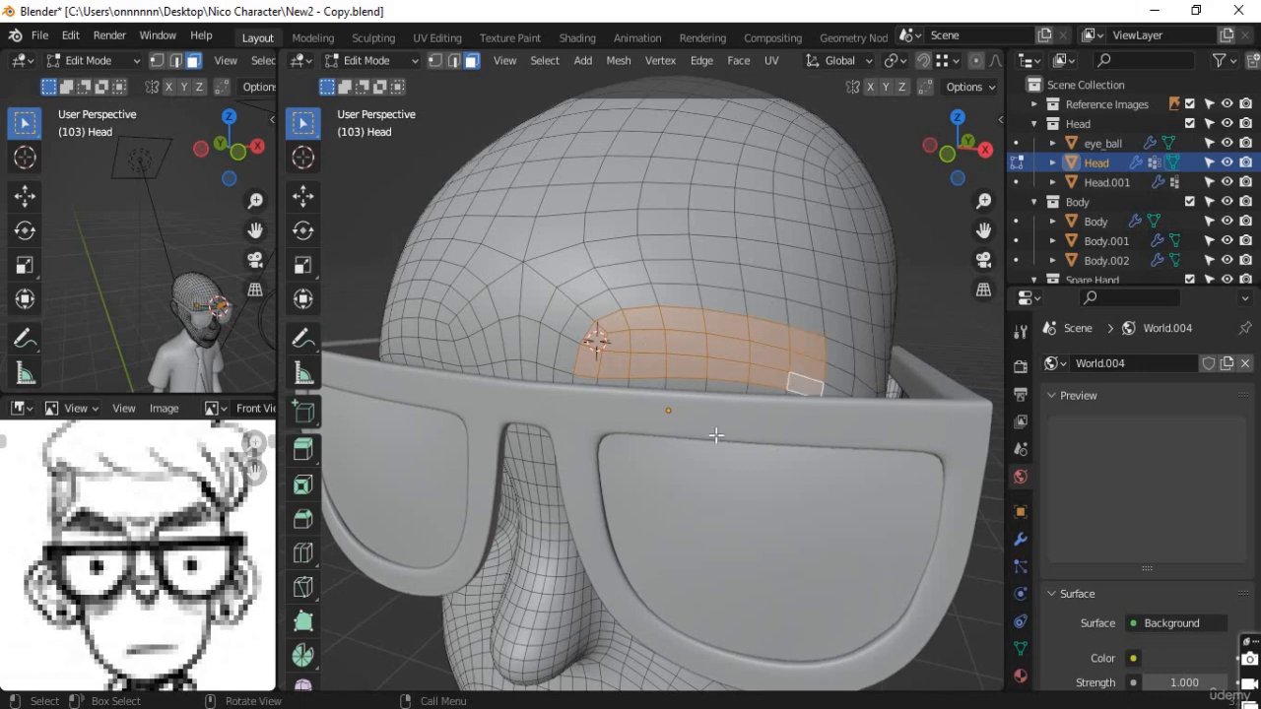
# Step: Remove the lowest row of faces from the brow selection
pyautogui.moveTo(715, 436); pyautogui.dragTo(755, 420, button='middle')
pyautogui.scroll(-3, 755, 421)
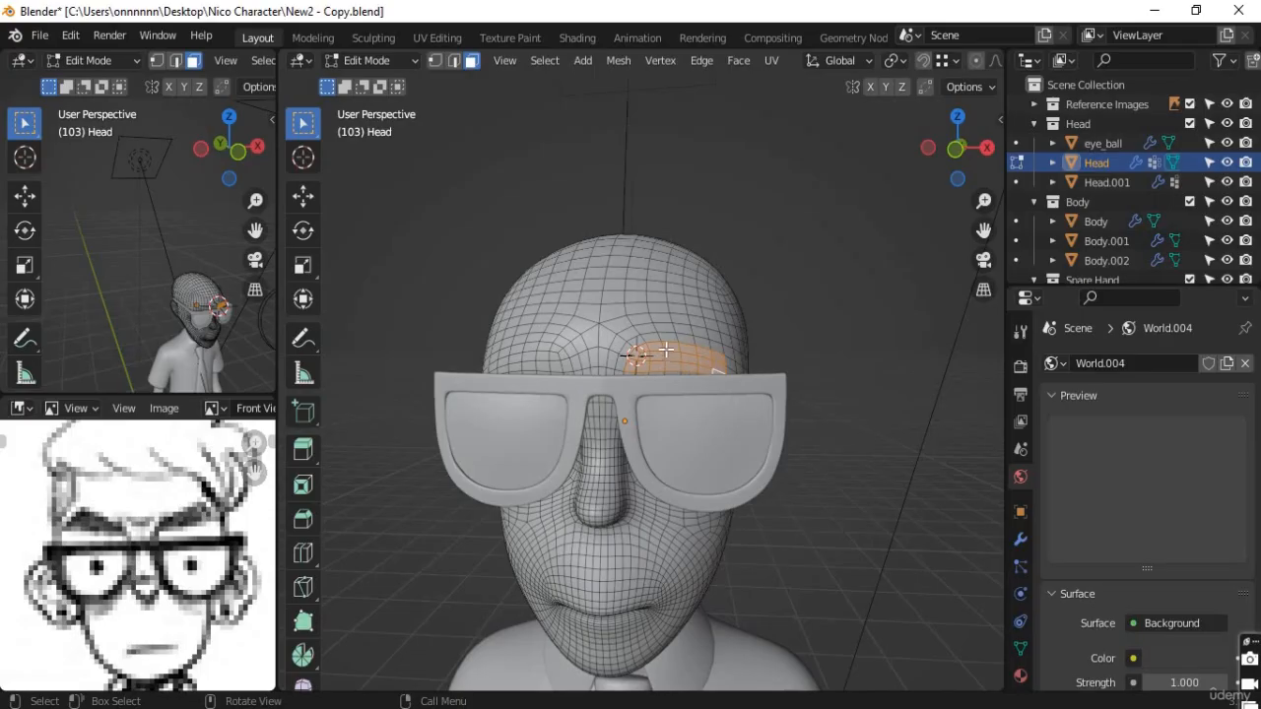
pyautogui.scroll(4, 666, 359)
pyautogui.moveTo(670, 366); pyautogui.dragTo(613, 350, button='middle')
pyautogui.keyDown('ctrl'); pyautogui.click(614, 339); pyautogui.keyUp('ctrl')
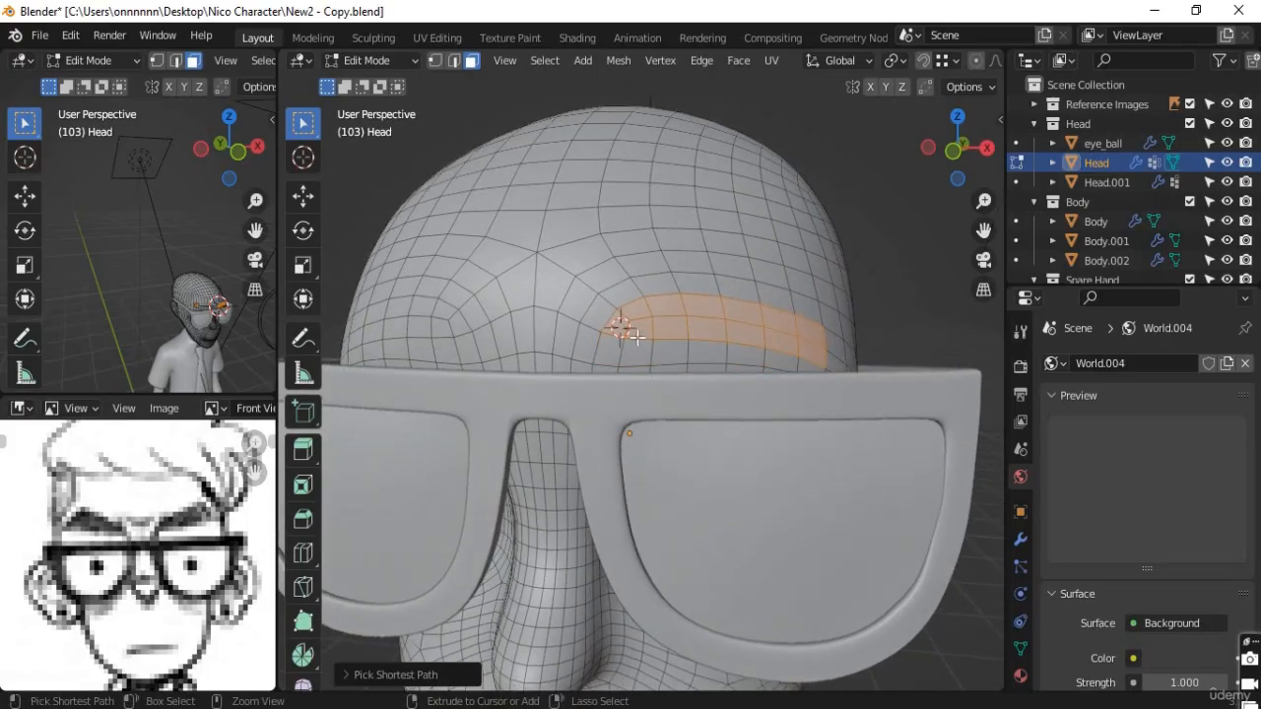
# Step: Add the row of faces above the brow selection, from its inner end out to the temple
pyautogui.keyDown('shift'); pyautogui.click(603, 311); pyautogui.keyUp('shift')
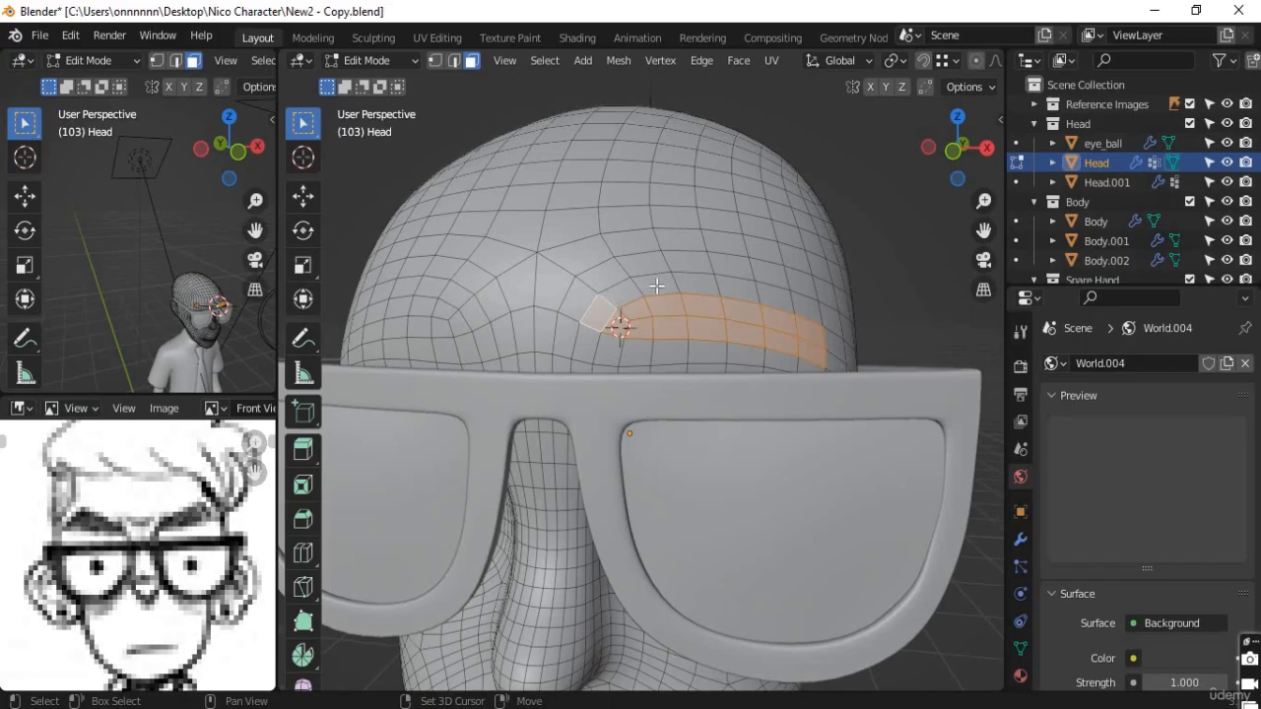
pyautogui.keyDown('shift'); pyautogui.click(656, 284); pyautogui.keyUp('shift')
pyautogui.keyDown('shift'); pyautogui.click(625, 294); pyautogui.keyUp('shift')
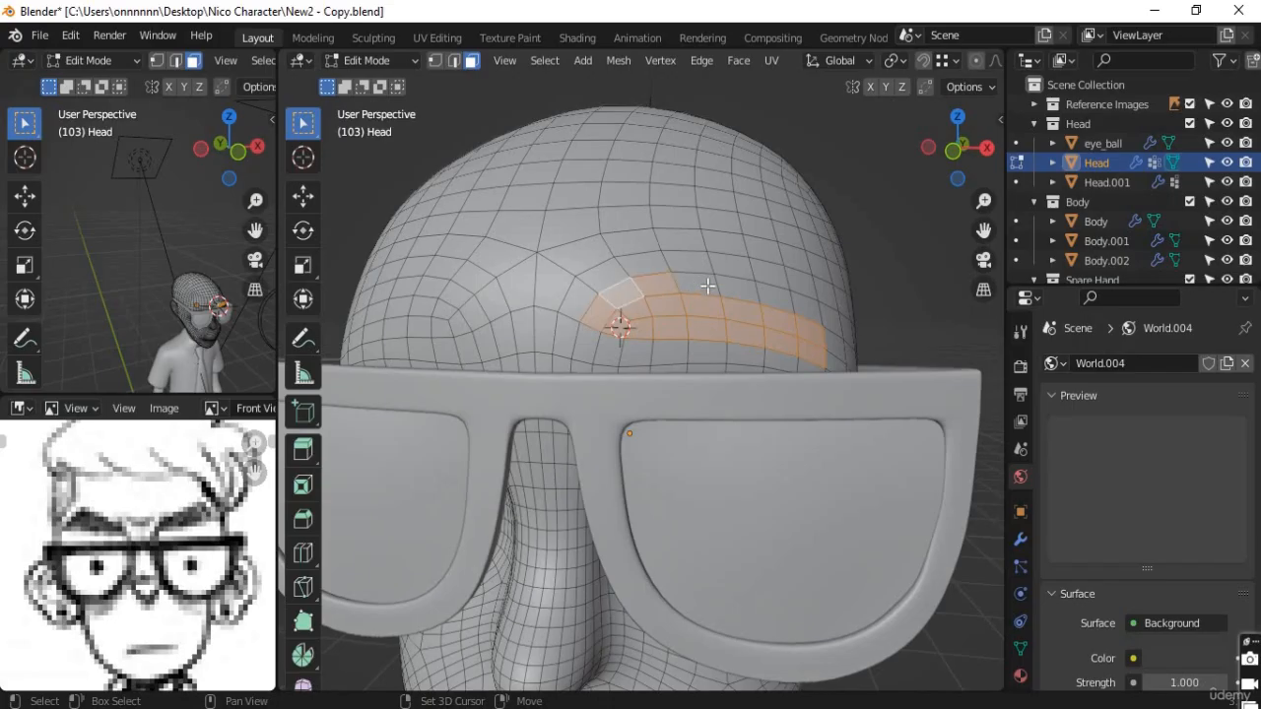
pyautogui.keyDown('shift'); pyautogui.click(708, 286); pyautogui.keyUp('shift')
pyautogui.keyDown('shift'); pyautogui.click(735, 286); pyautogui.keyUp('shift')
pyautogui.keyDown('shift'); pyautogui.click(774, 293); pyautogui.keyUp('shift')
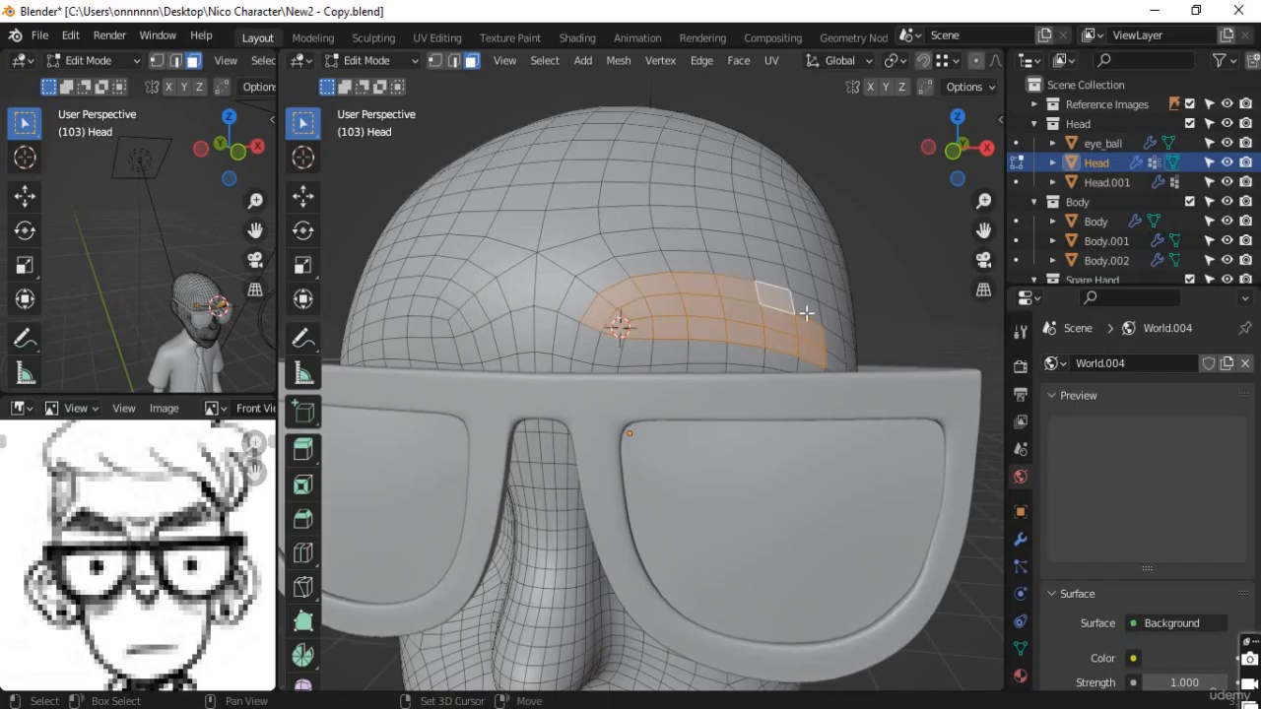
pyautogui.keyDown('shift'); pyautogui.click(807, 303); pyautogui.keyUp('shift')
# Step: Duplicate the selected brow faces in place and separate the copy into its own object
pyautogui.moveTo(774, 428)
pyautogui.mouseDown(button='middle')
pyautogui.moveTo(727, 459)
pyautogui.moveTo(700, 457)
pyautogui.moveTo(788, 421)
pyautogui.mouseUp(button='middle')
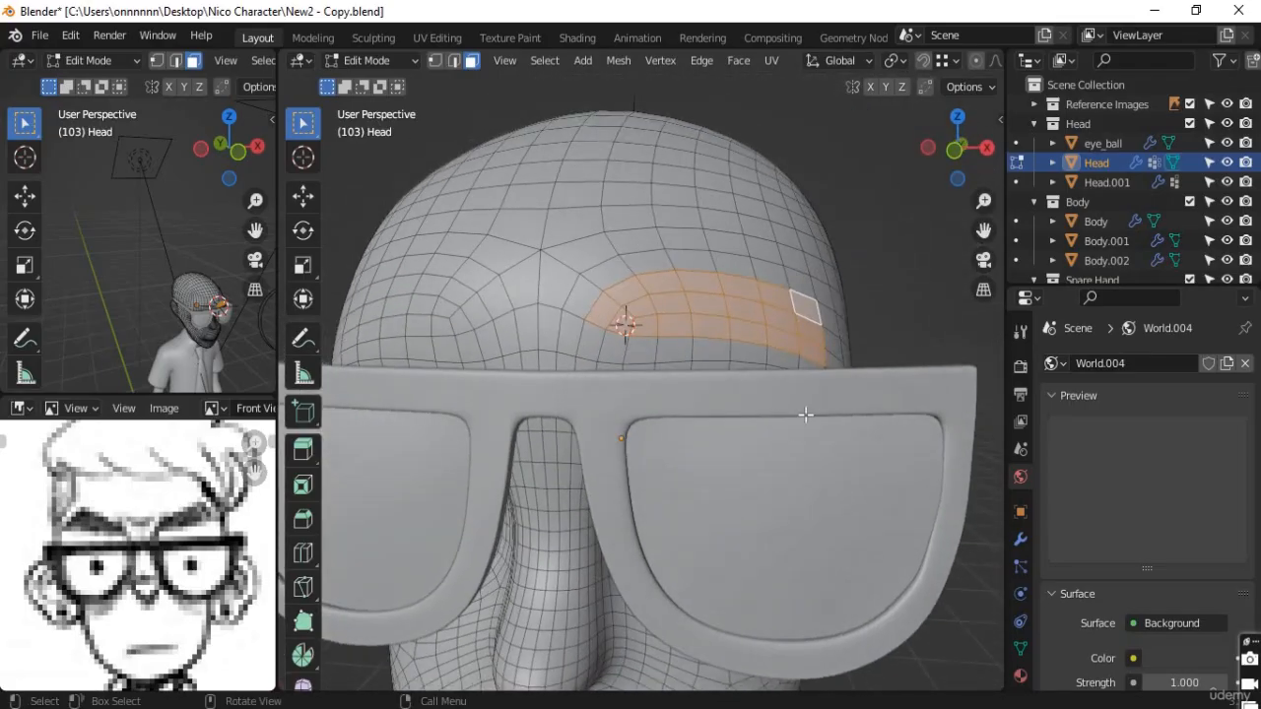
pyautogui.press('g')
pyautogui.rightClick(711, 301)
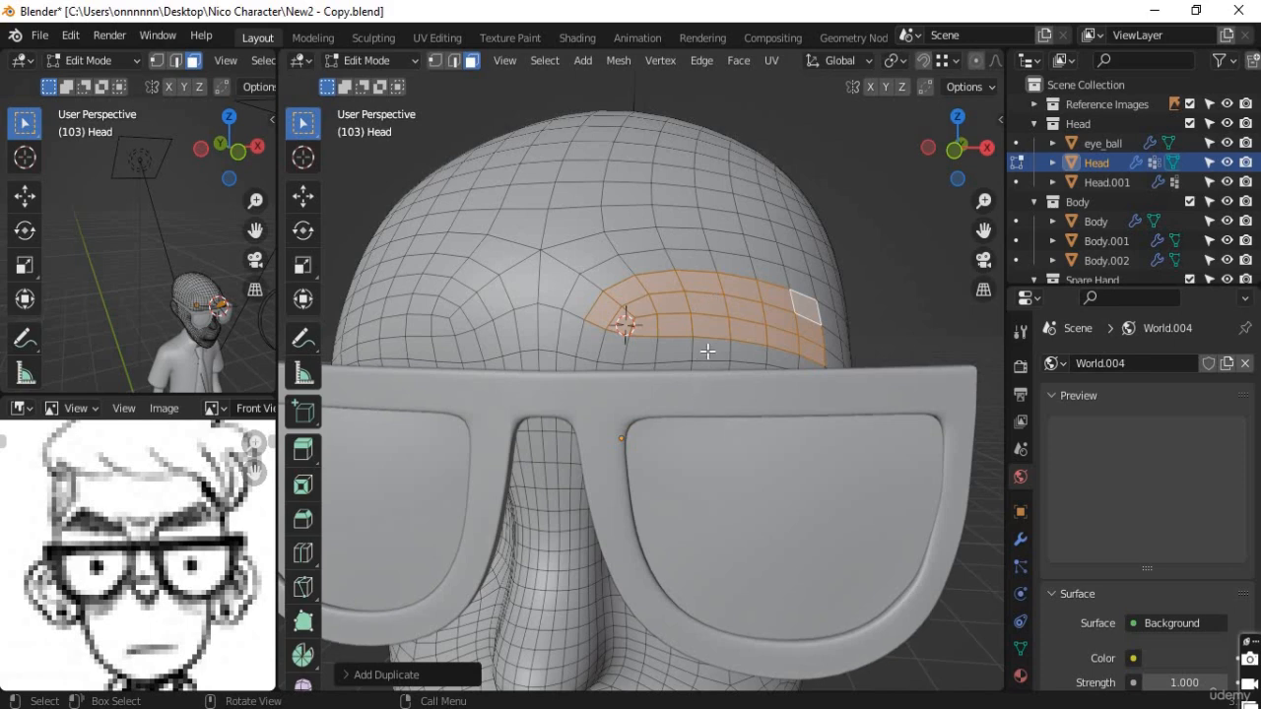
pyautogui.press('p')
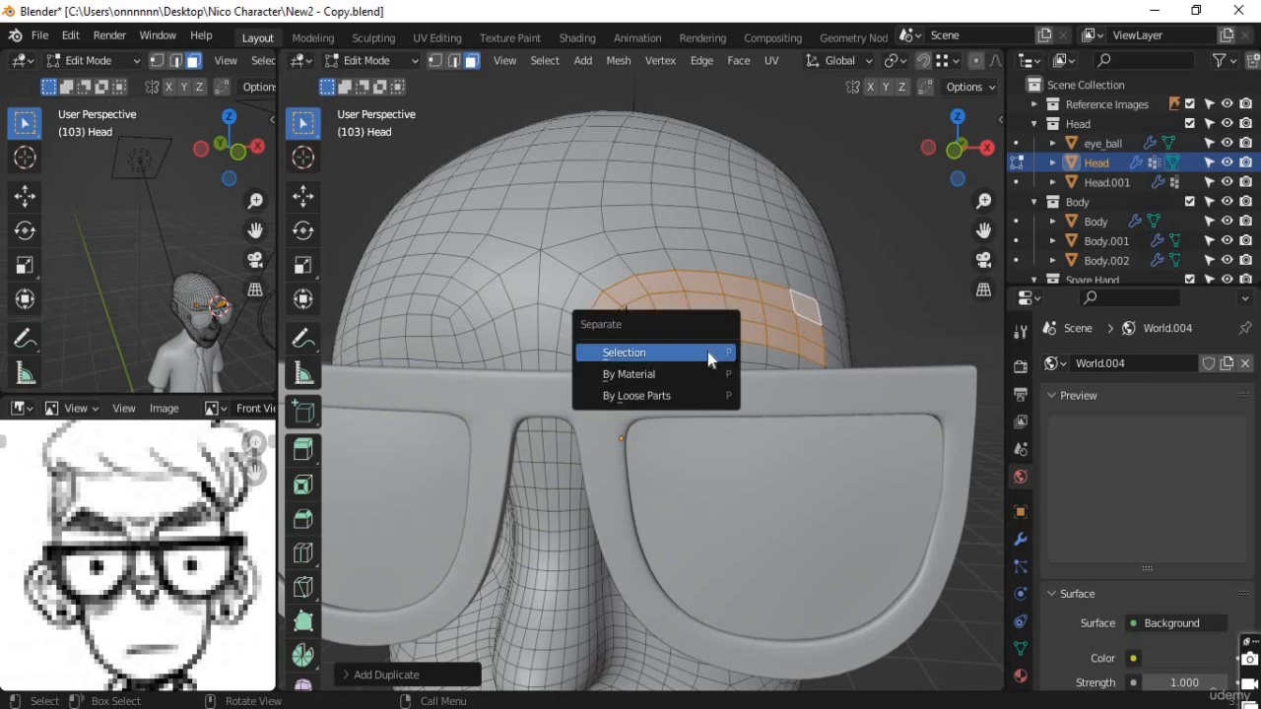
pyautogui.click(646, 354)
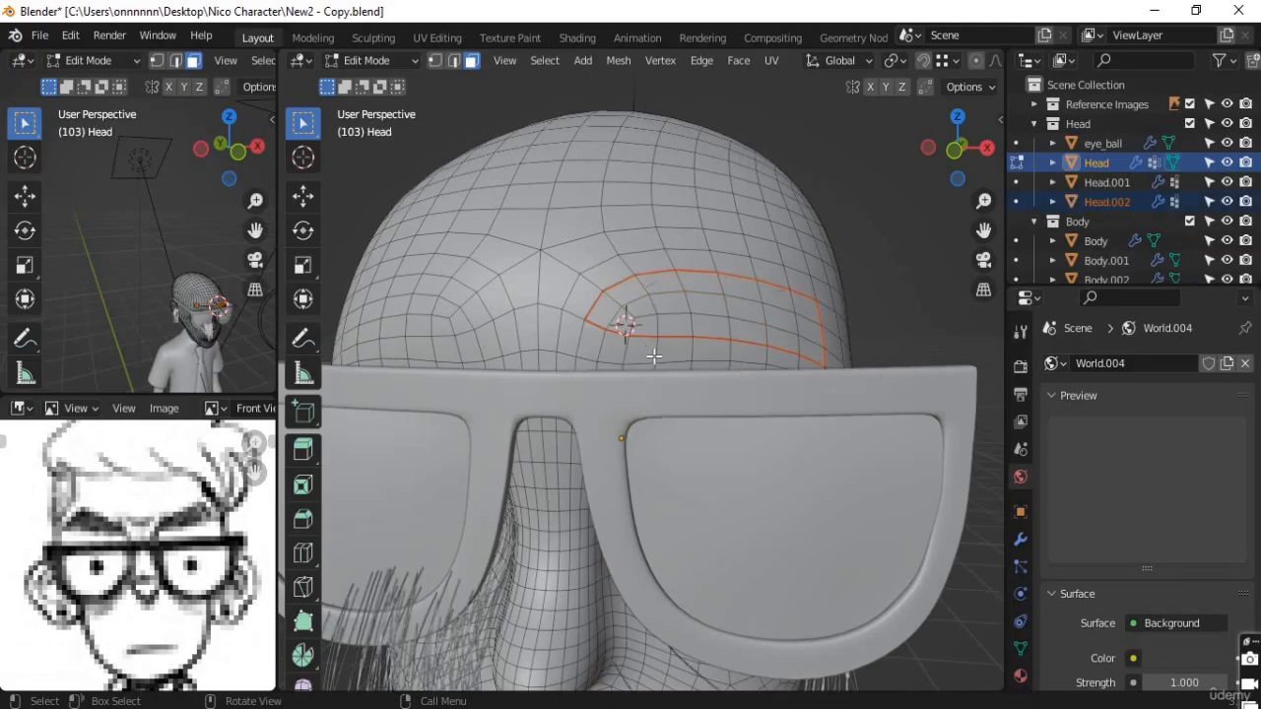
# Step: Examine the separated brow patch and the hairs around the face from several angles
pyautogui.scroll(-4, 670, 370)
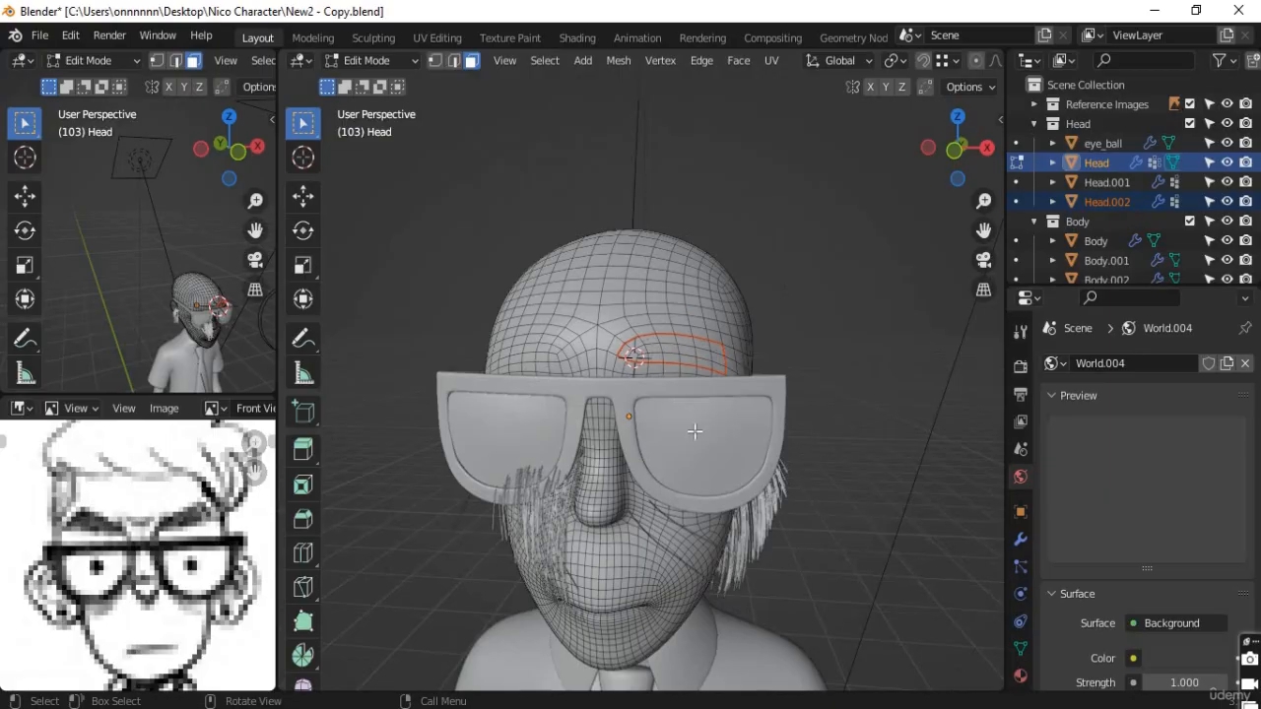
pyautogui.moveTo(678, 420); pyautogui.dragTo(599, 314, button='middle')
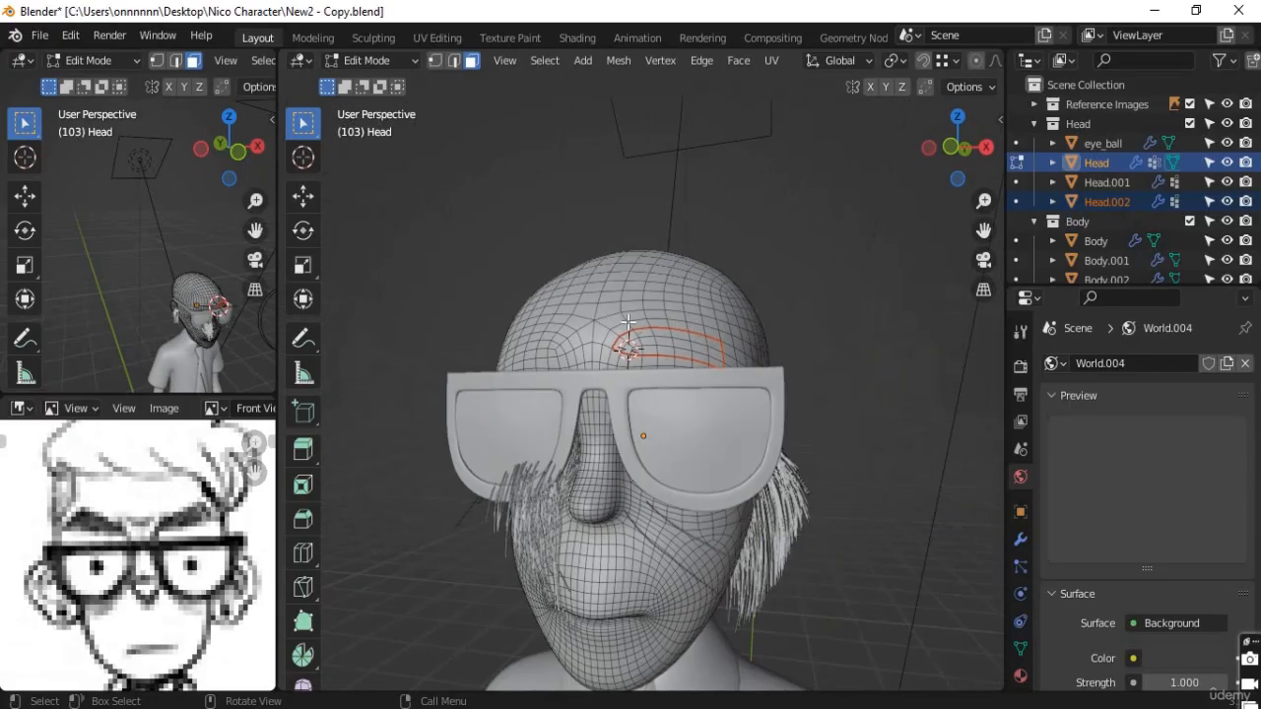
pyautogui.scroll(3, 659, 349)
pyautogui.moveTo(641, 450); pyautogui.dragTo(694, 398, button='middle')
pyautogui.moveTo(600, 361); pyautogui.dragTo(687, 388, button='middle')
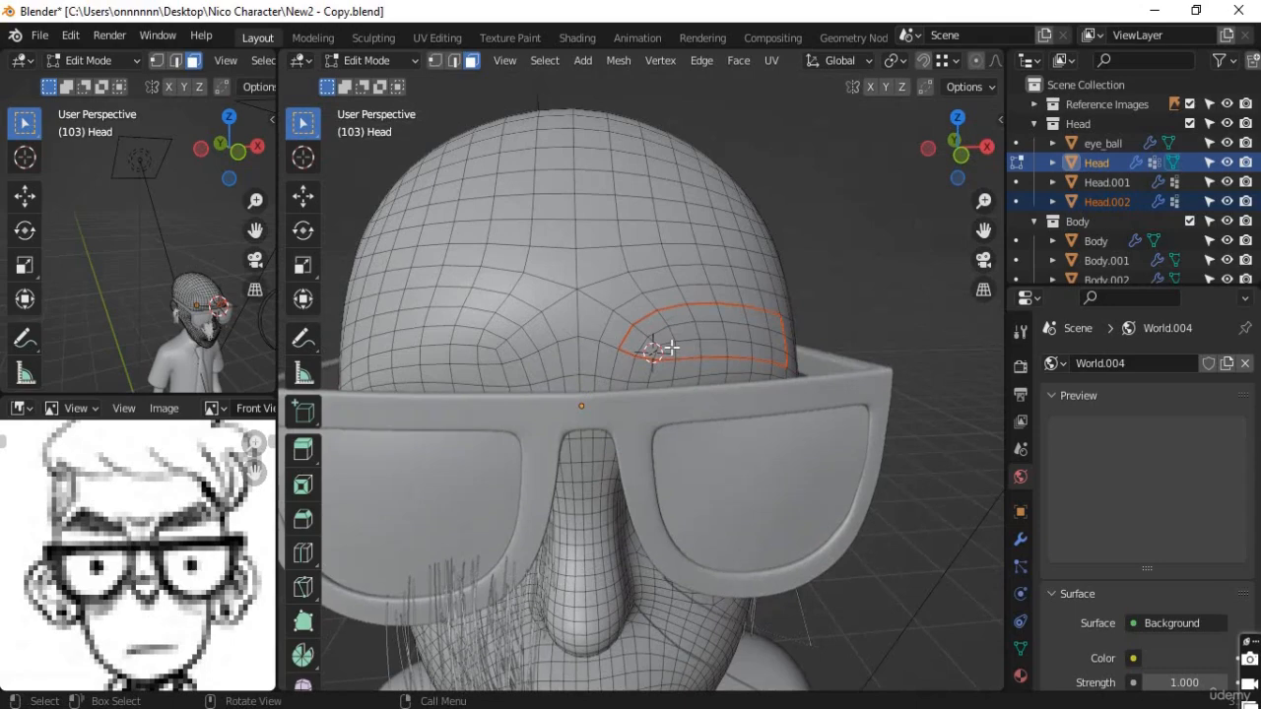
pyautogui.moveTo(605, 385); pyautogui.dragTo(673, 425, button='middle')
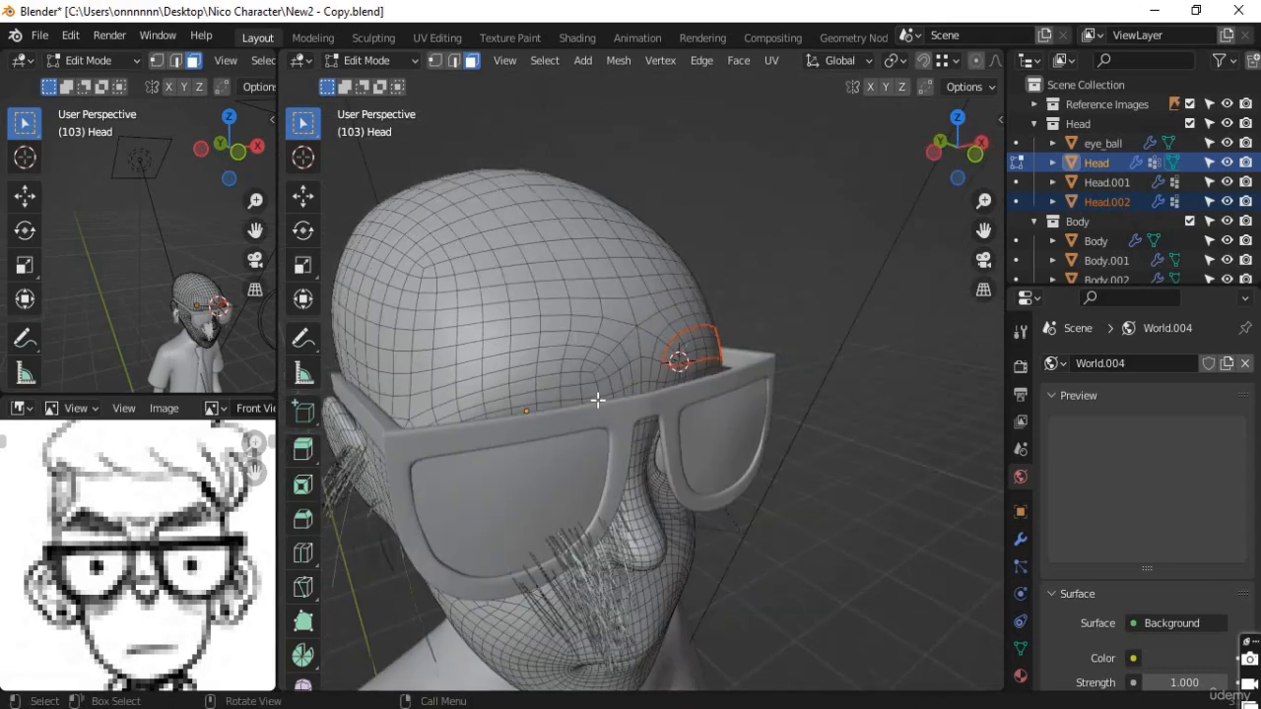
pyautogui.moveTo(561, 523); pyautogui.dragTo(525, 479, button='middle')
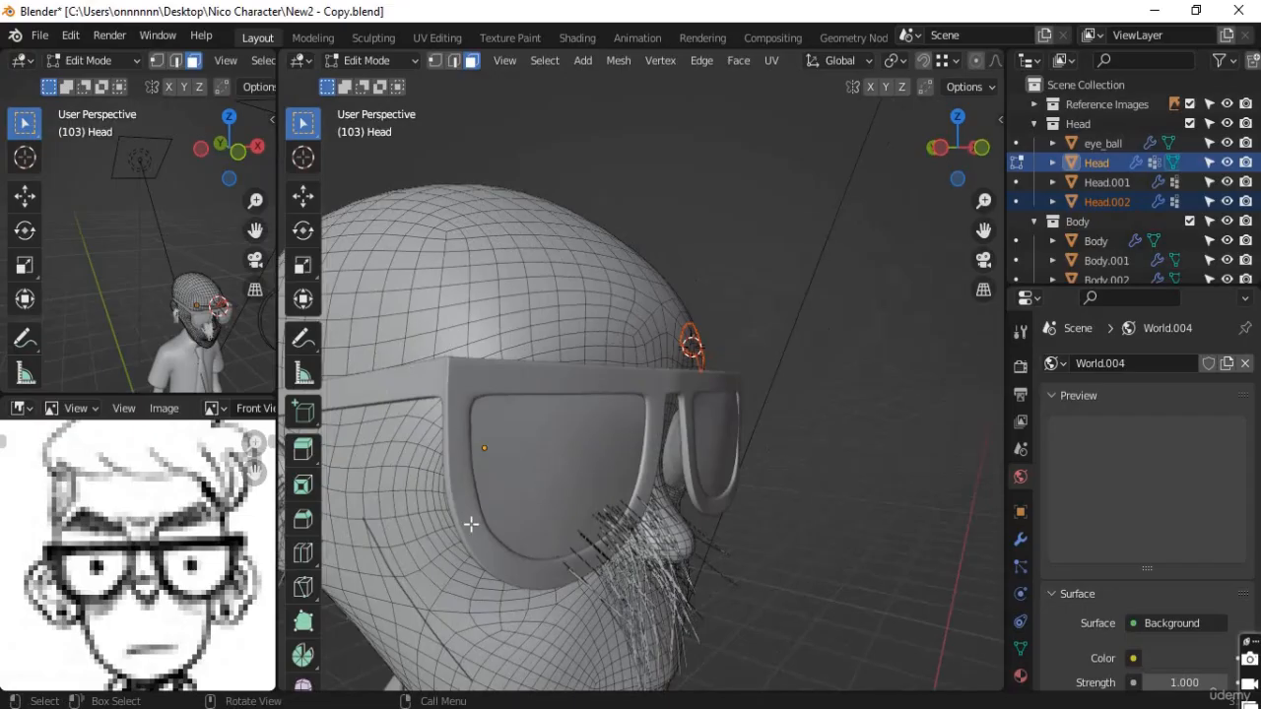
pyautogui.moveTo(470, 523); pyautogui.dragTo(636, 374, button='middle')
pyautogui.moveTo(714, 391); pyautogui.dragTo(875, 521, button='middle')
pyautogui.moveTo(735, 478); pyautogui.dragTo(607, 425, button='middle')
pyautogui.moveTo(579, 337); pyautogui.dragTo(695, 365, button='middle')
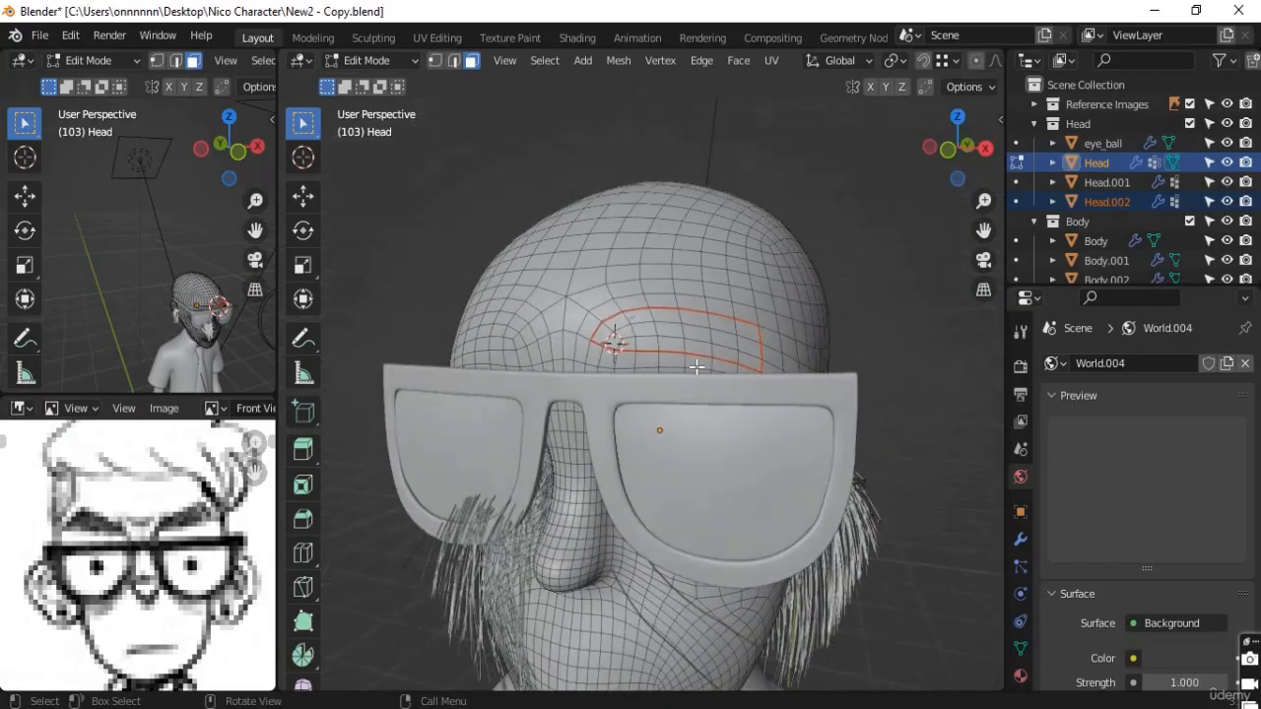
# Step: Examine the head's hair particles in Particle Edit mode with X-ray on, from the front and the side
pyautogui.scroll(4, 697, 369)
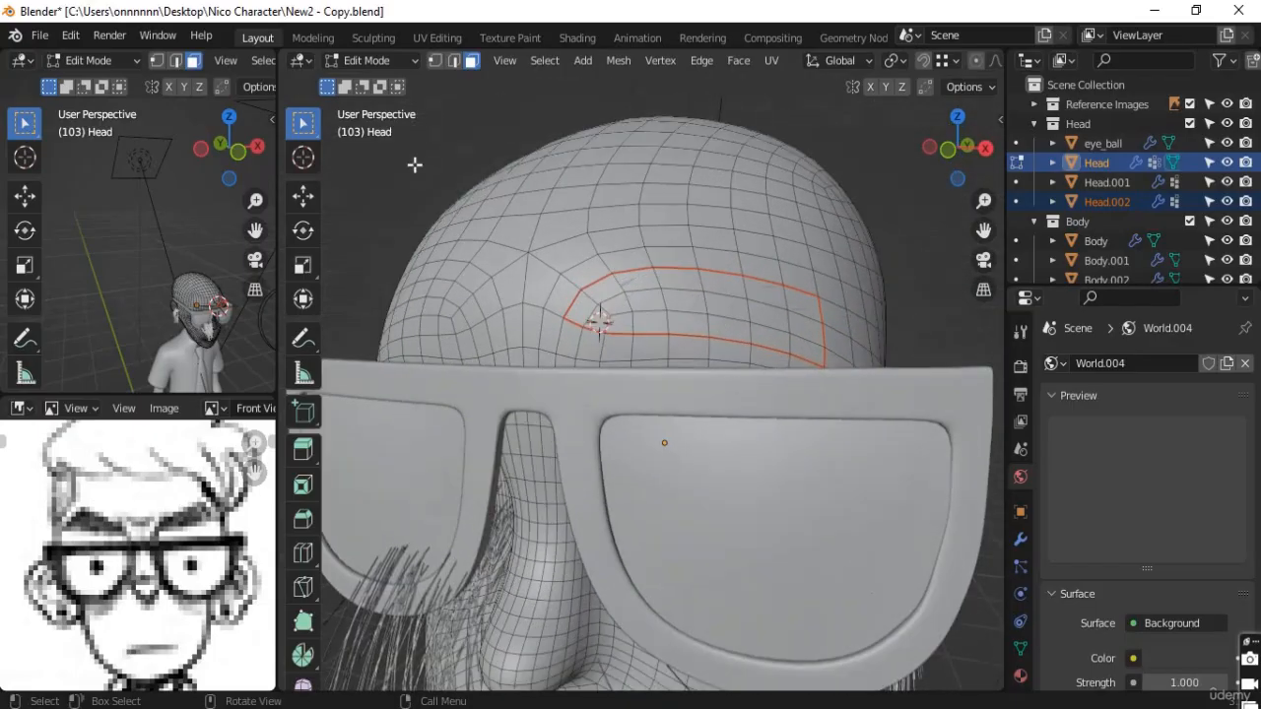
pyautogui.click(375, 59)
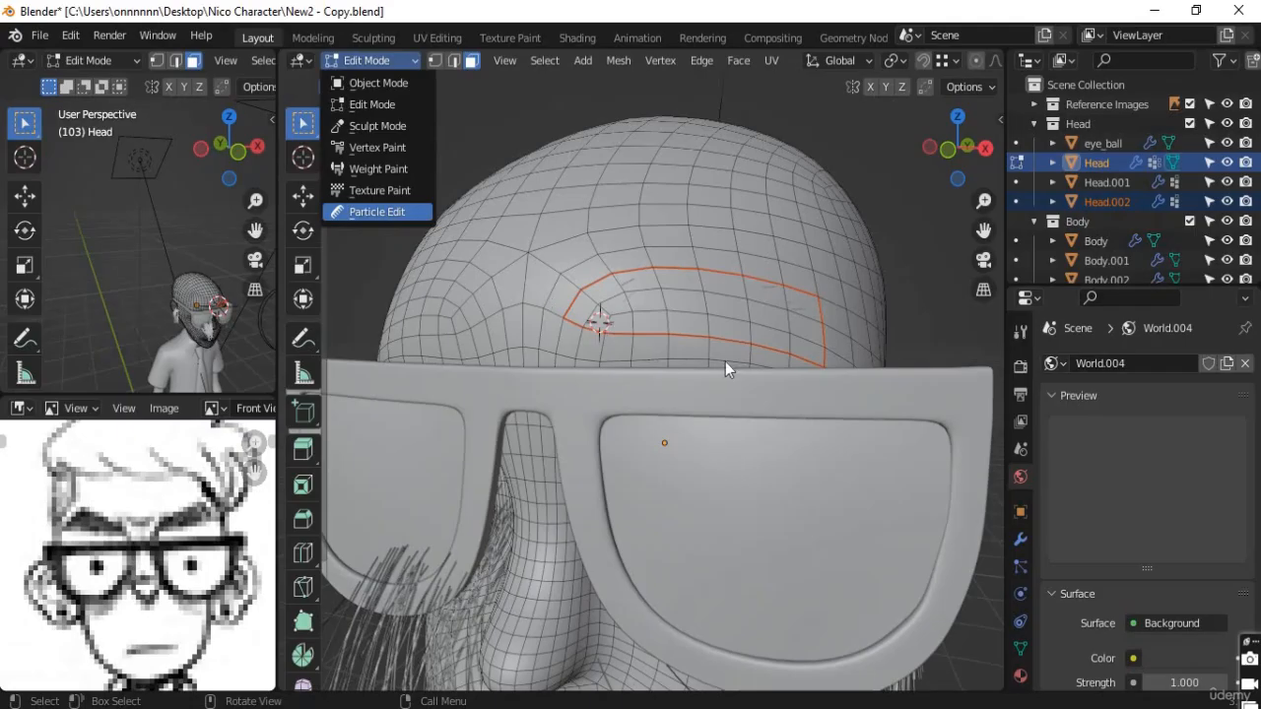
pyautogui.click(377, 211)
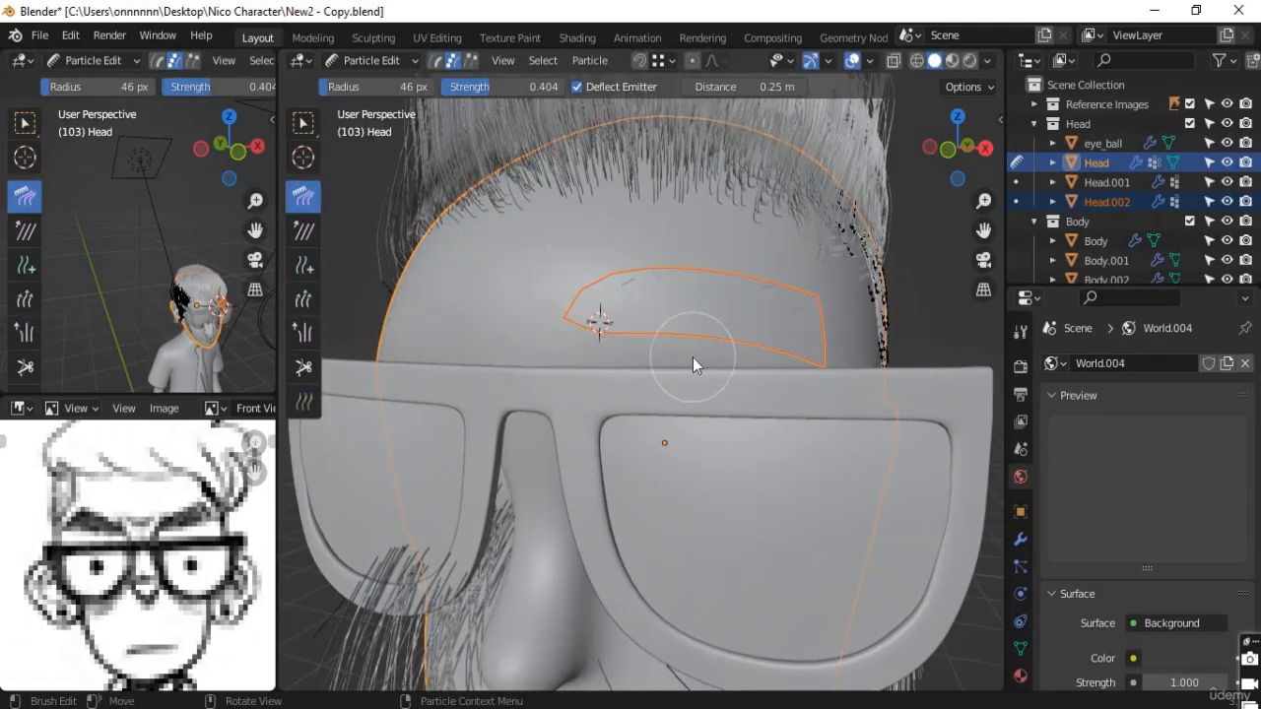
pyautogui.moveTo(694, 379)
pyautogui.mouseDown(button='middle')
pyautogui.moveTo(715, 404)
pyautogui.moveTo(707, 394)
pyautogui.mouseUp(button='middle')
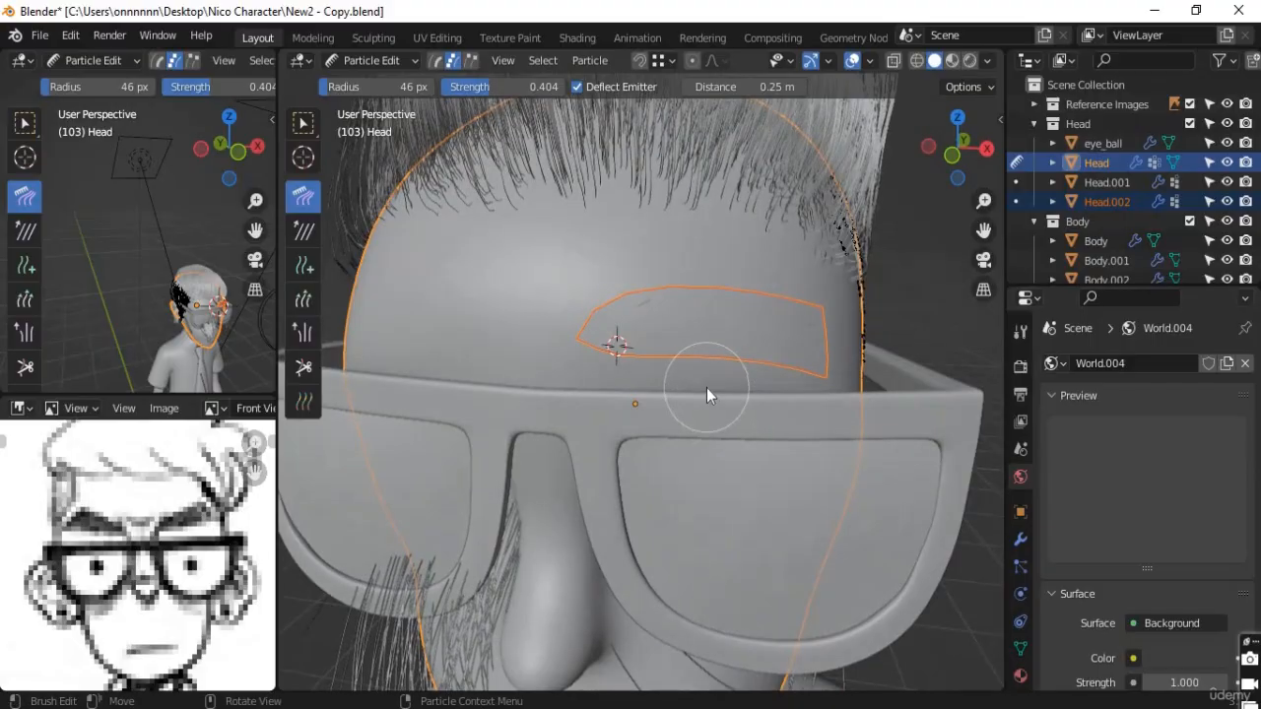
pyautogui.hotkey('alt', 'z')
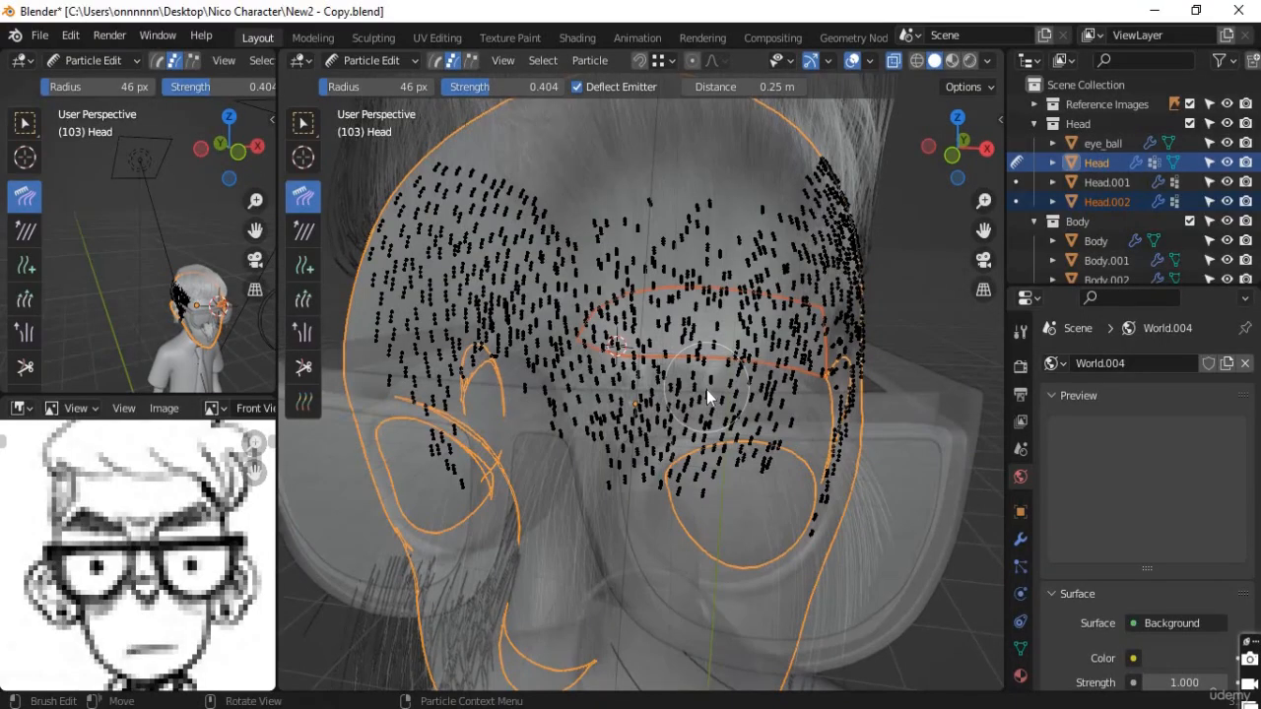
pyautogui.scroll(-4, 707, 397)
pyautogui.moveTo(787, 394); pyautogui.dragTo(747, 365, button='middle')
pyautogui.scroll(2, 790, 394)
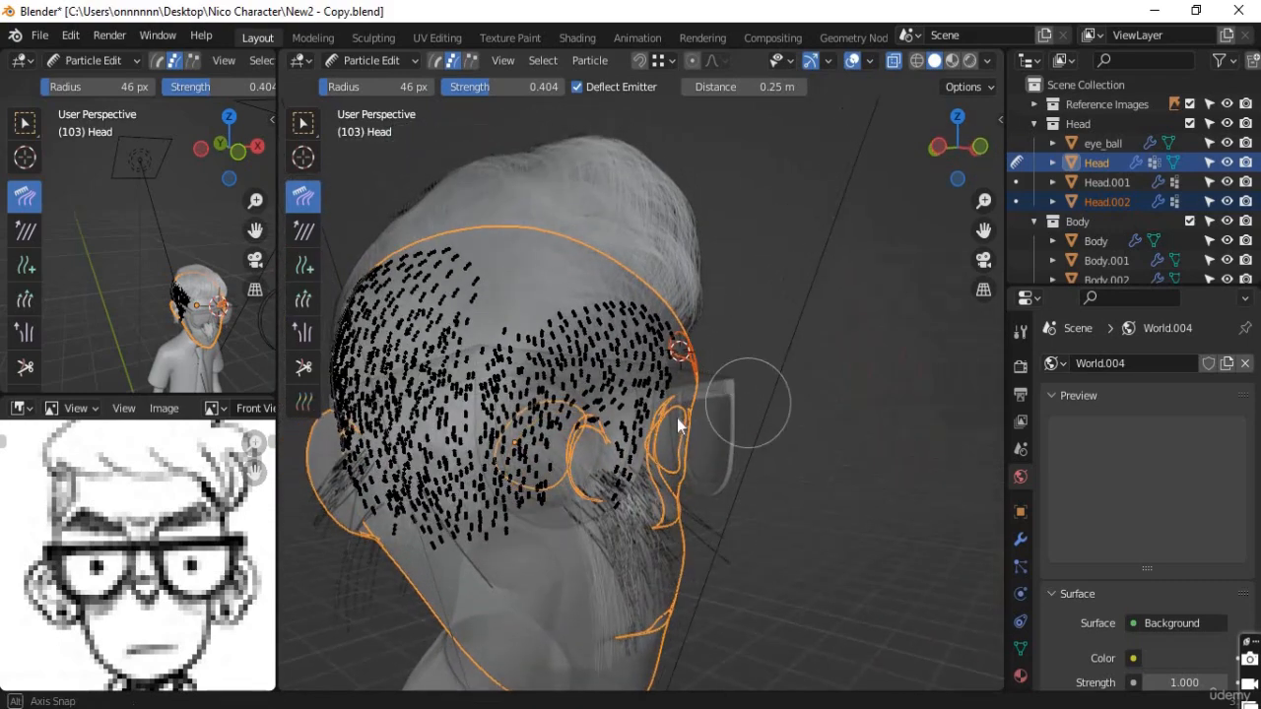
pyautogui.moveTo(679, 426); pyautogui.dragTo(679, 420, button='middle')
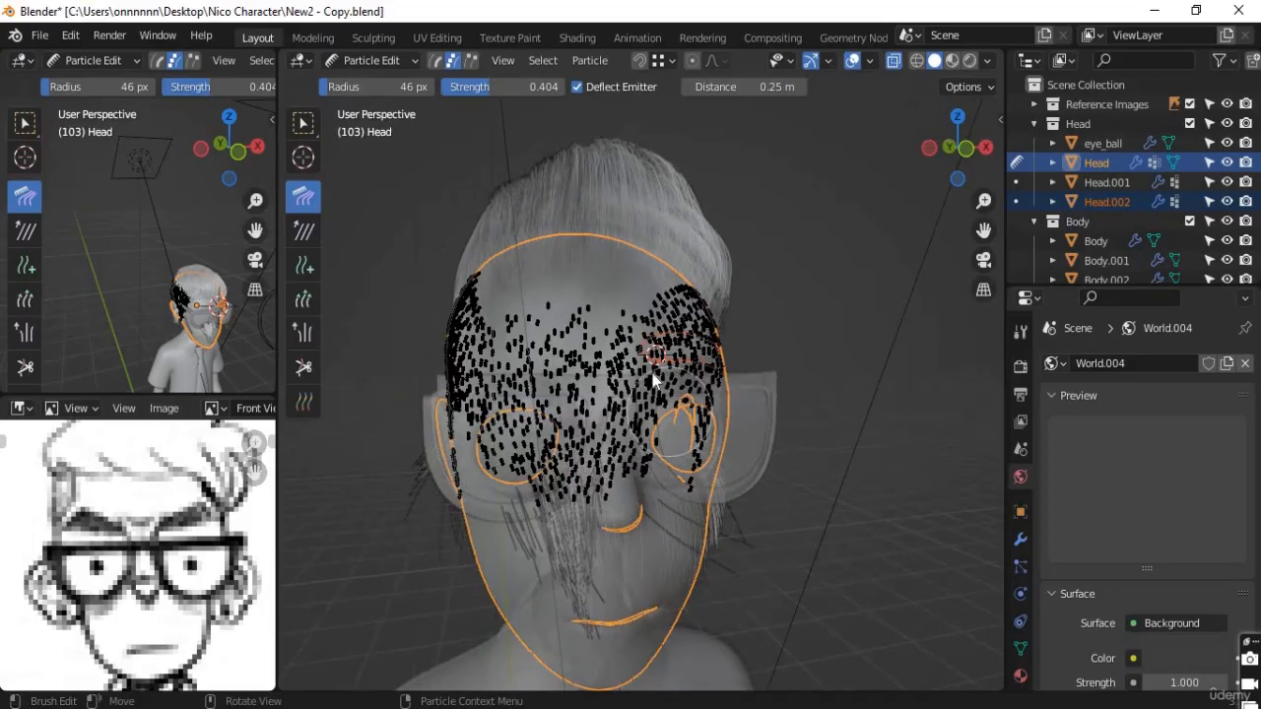
# Step: Return the head to Object Mode and turn X-ray off
pyautogui.click(372, 61)
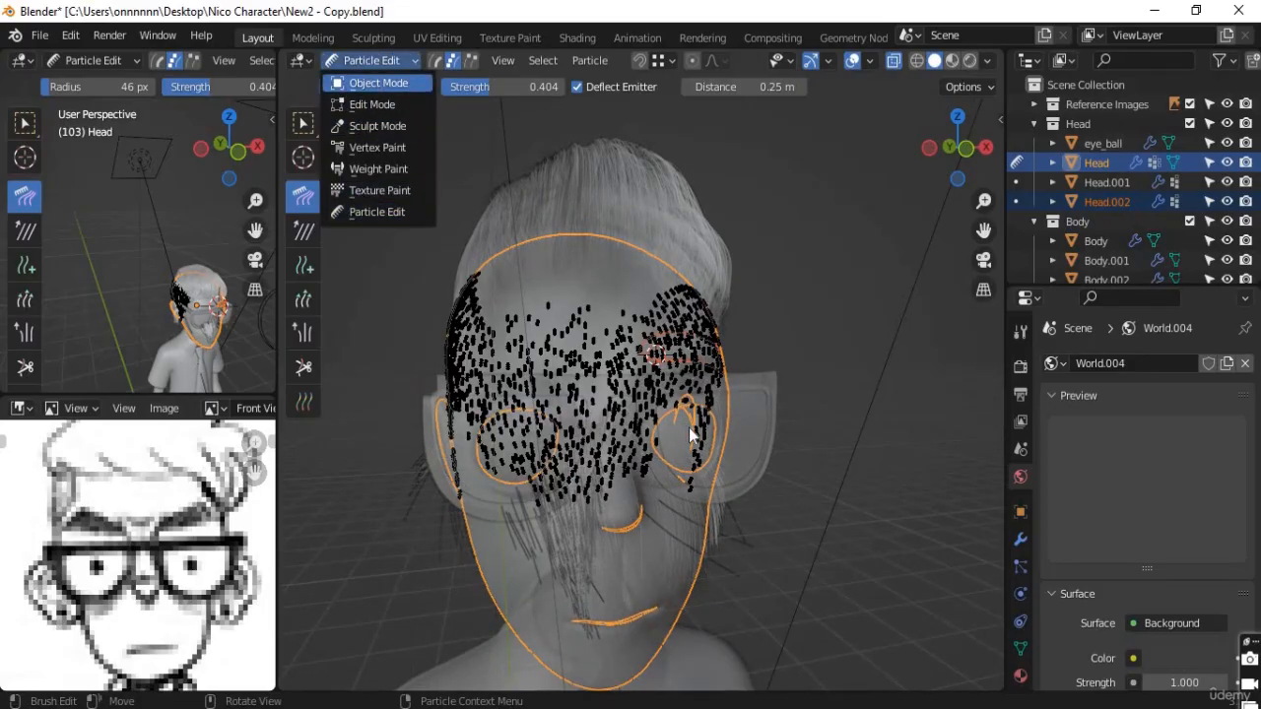
pyautogui.press('Return')
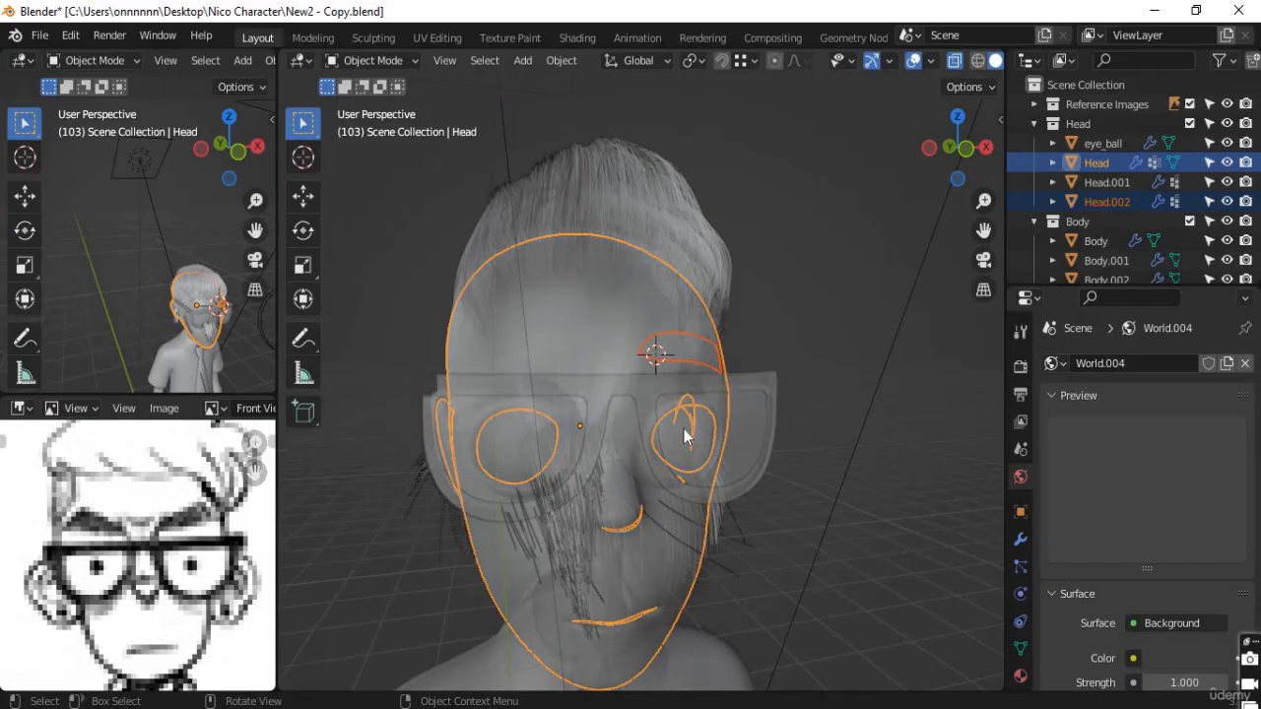
pyautogui.hotkey('alt', 'z')
pyautogui.moveTo(689, 398); pyautogui.dragTo(658, 424, button='middle')
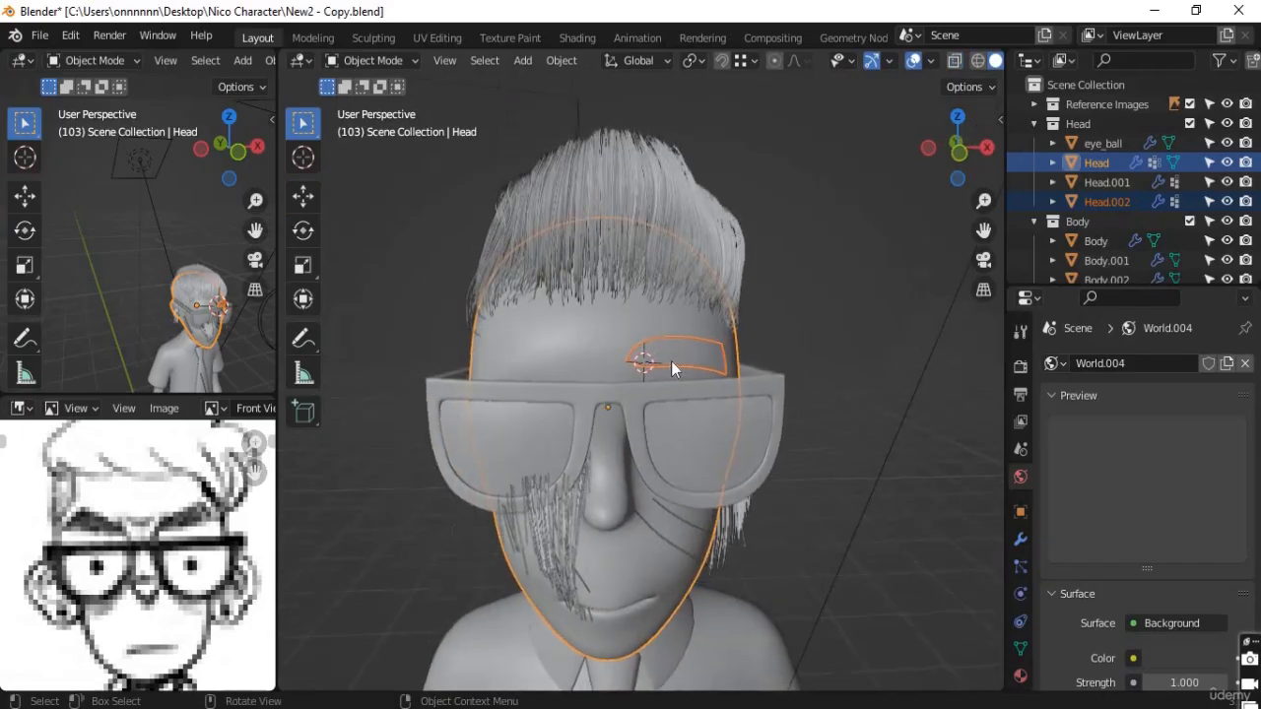
# Step: Select only the separated brow patch and switch it to Particle Edit mode
pyautogui.press('Tab')
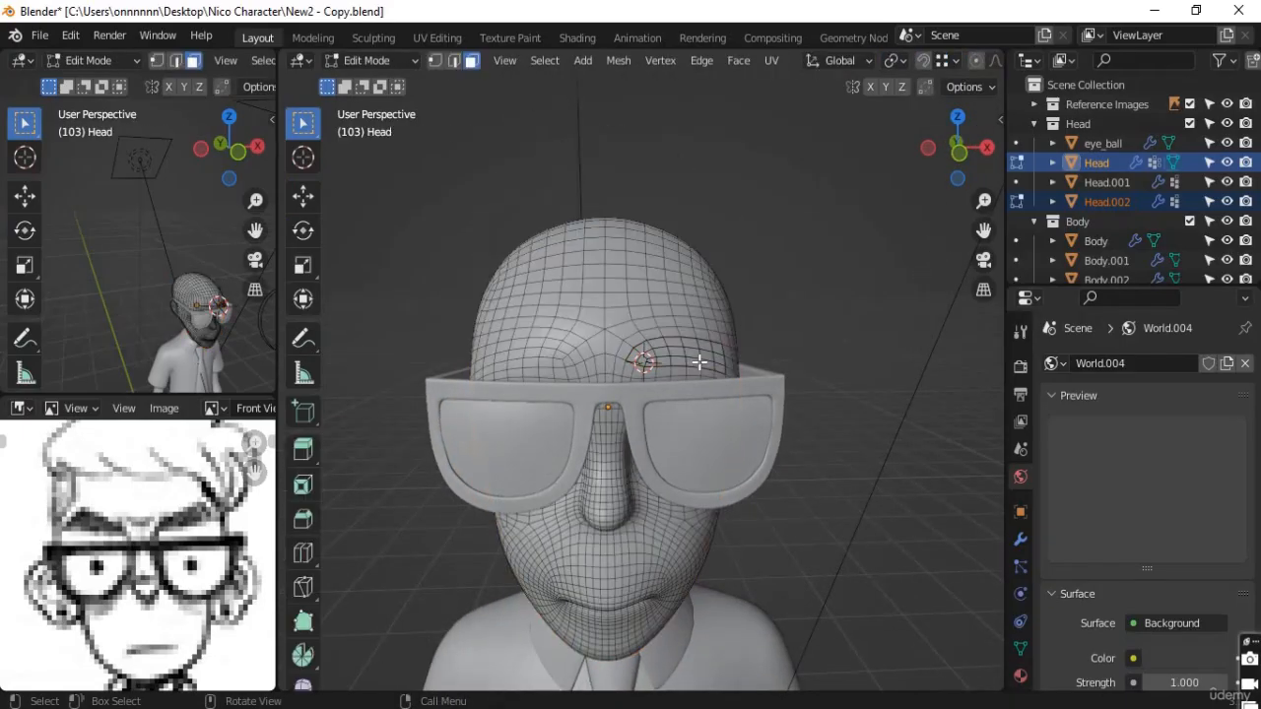
pyautogui.scroll(4, 700, 362)
pyautogui.press('Tab')
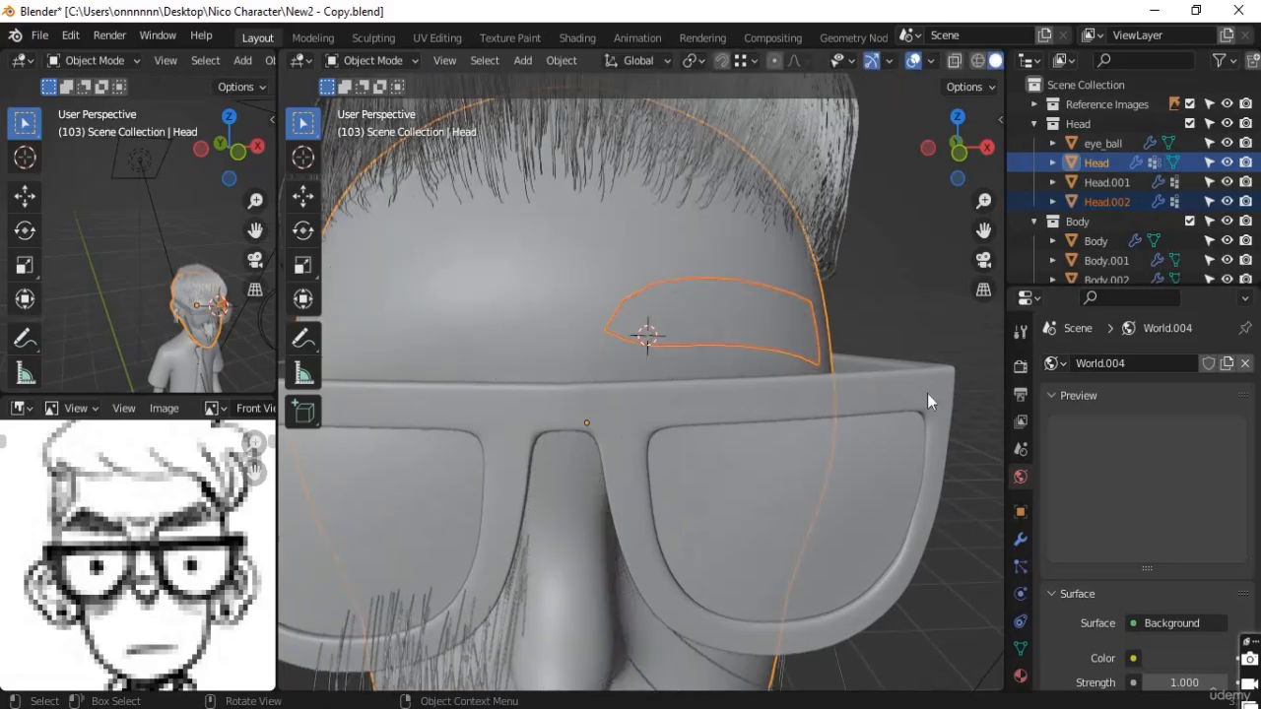
pyautogui.click(822, 334)
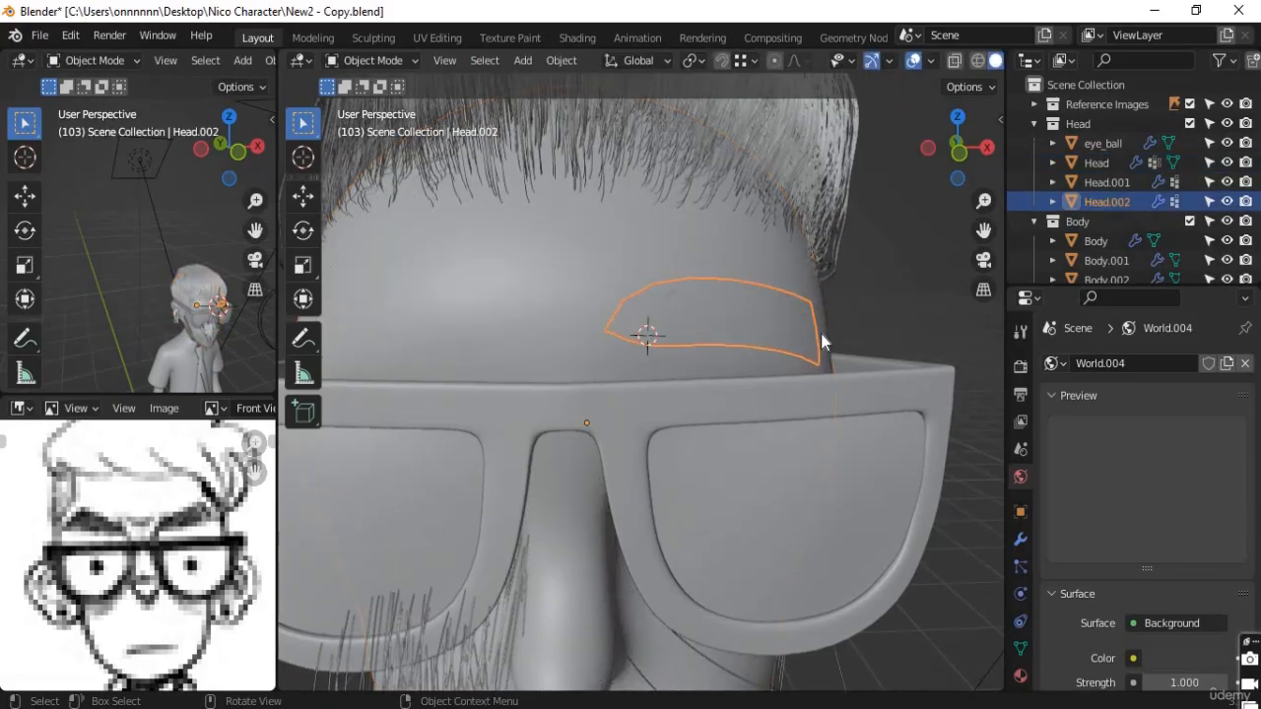
pyautogui.scroll(-3, 716, 344)
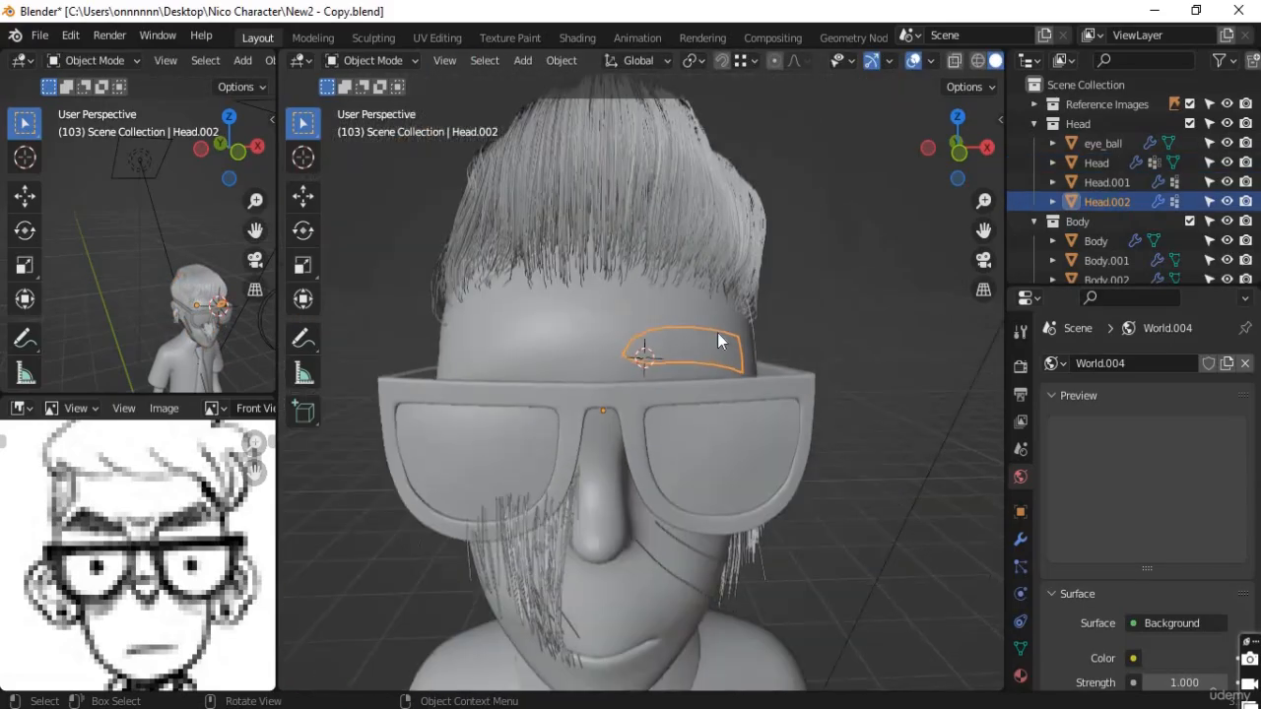
pyautogui.click(412, 61)
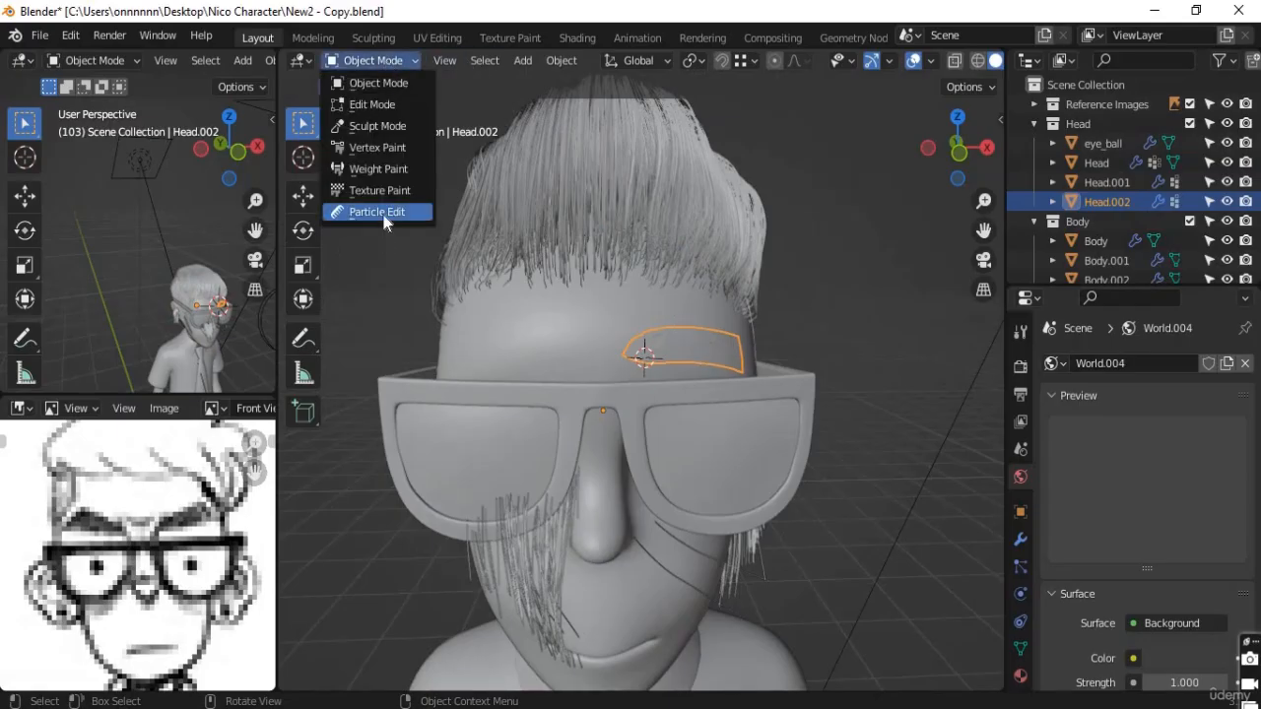
pyautogui.click(383, 215)
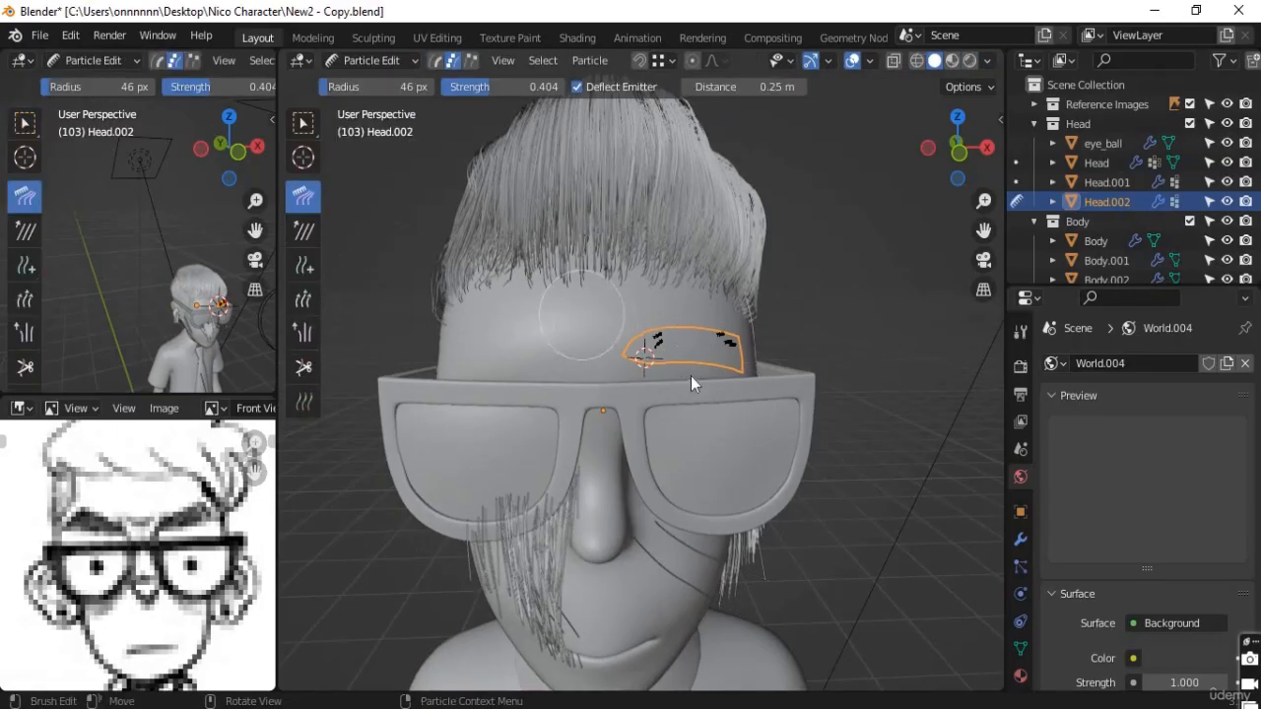
# Step: Examine the guide hairs on the brow patch up close from several angles
pyautogui.scroll(1, 703, 384)
pyautogui.scroll(1, 690, 394)
pyautogui.scroll(1, 666, 325)
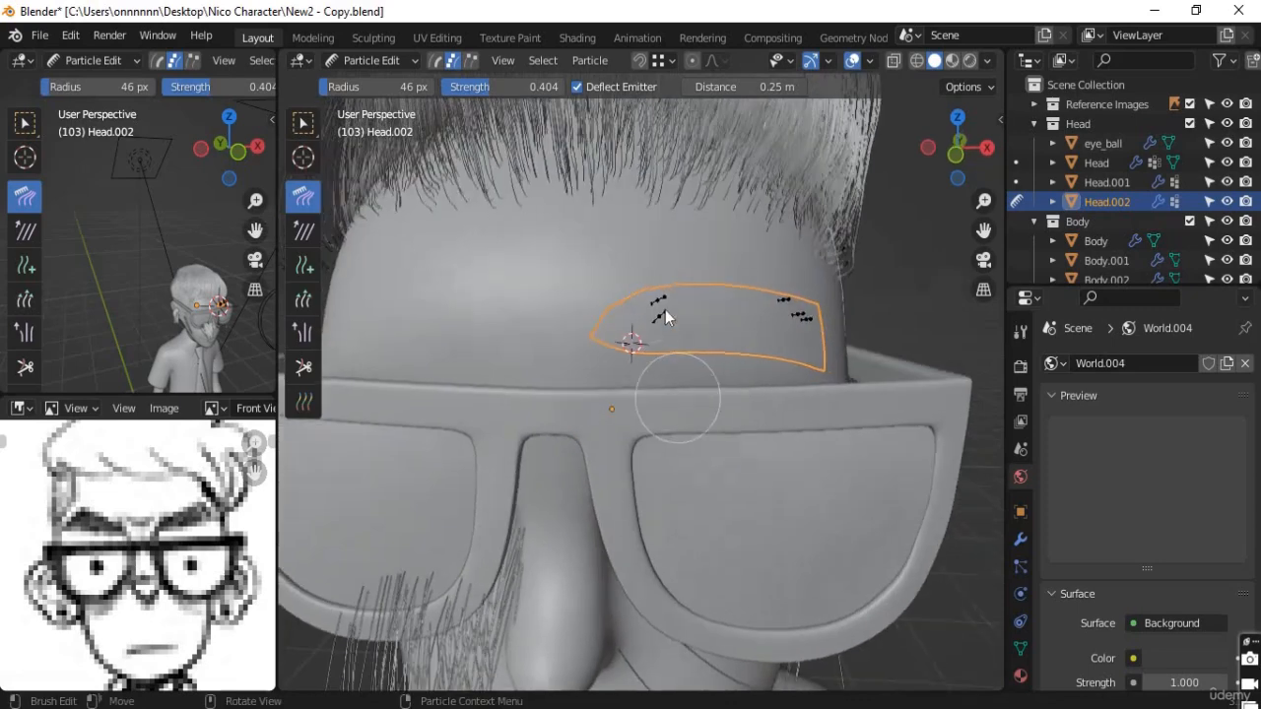
pyautogui.scroll(4, 663, 317)
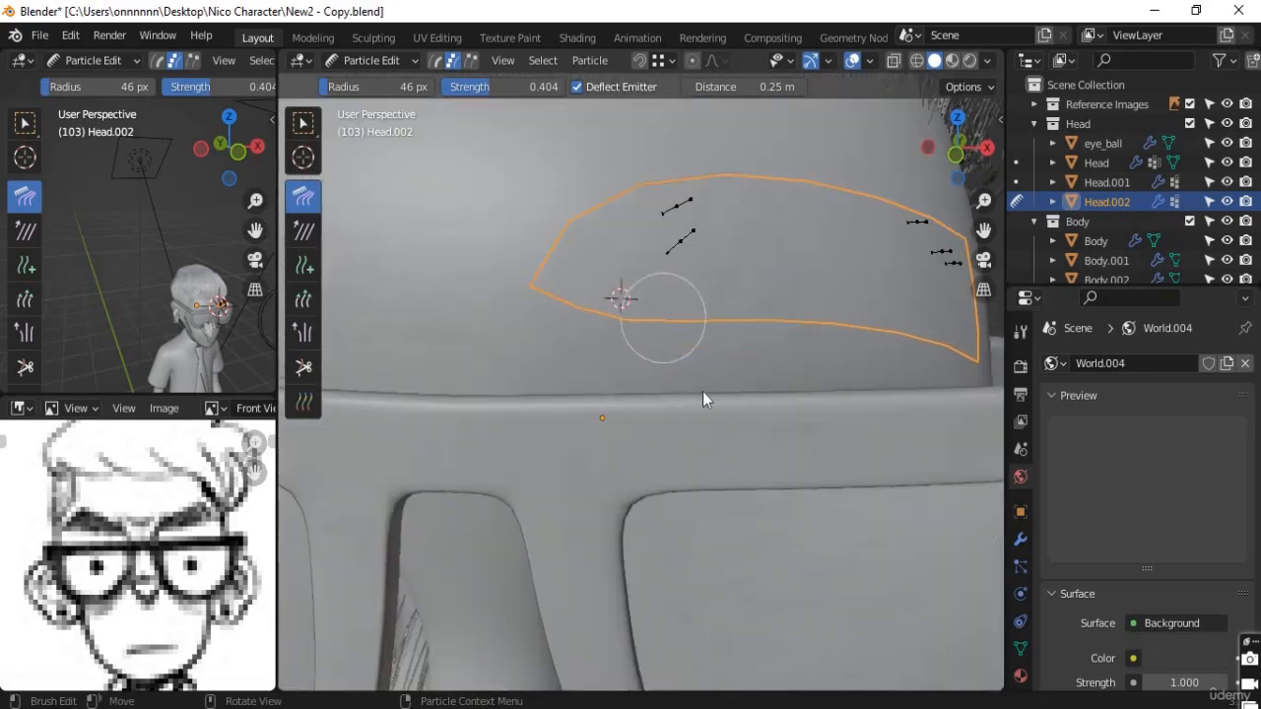
pyautogui.moveTo(703, 394); pyautogui.dragTo(625, 327, button='middle')
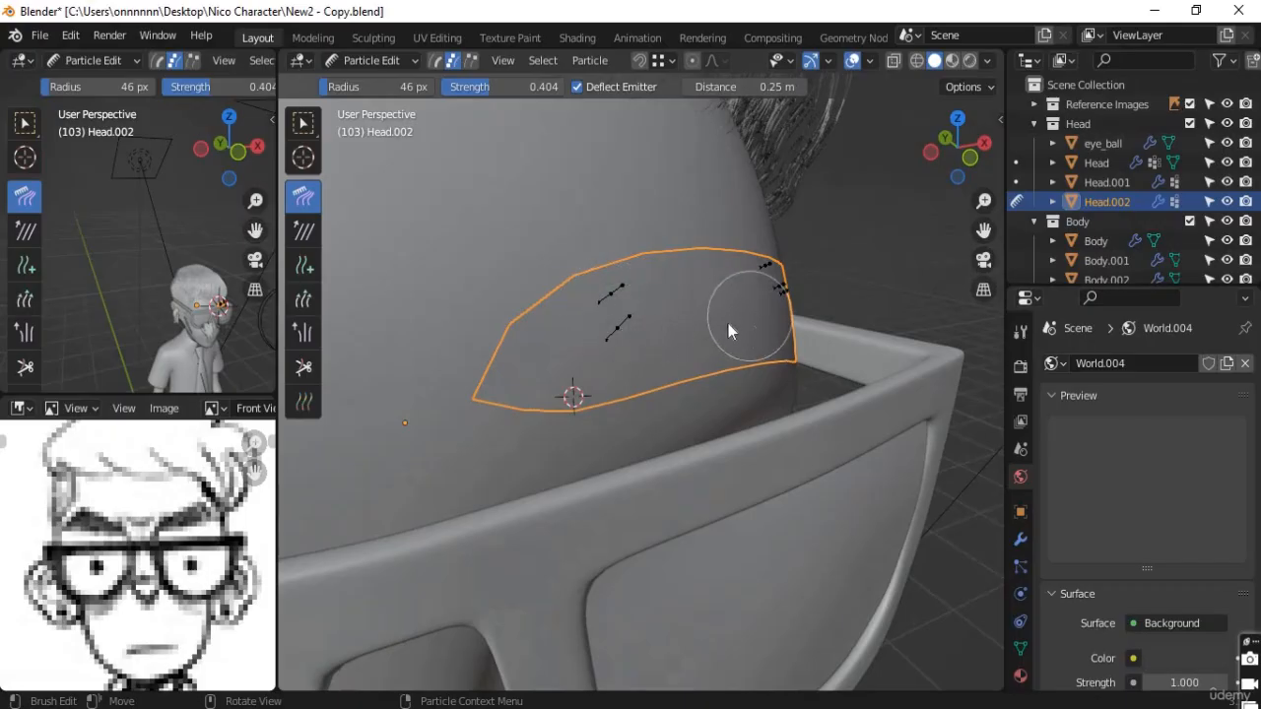
pyautogui.moveTo(729, 329); pyautogui.dragTo(758, 275, button='middle')
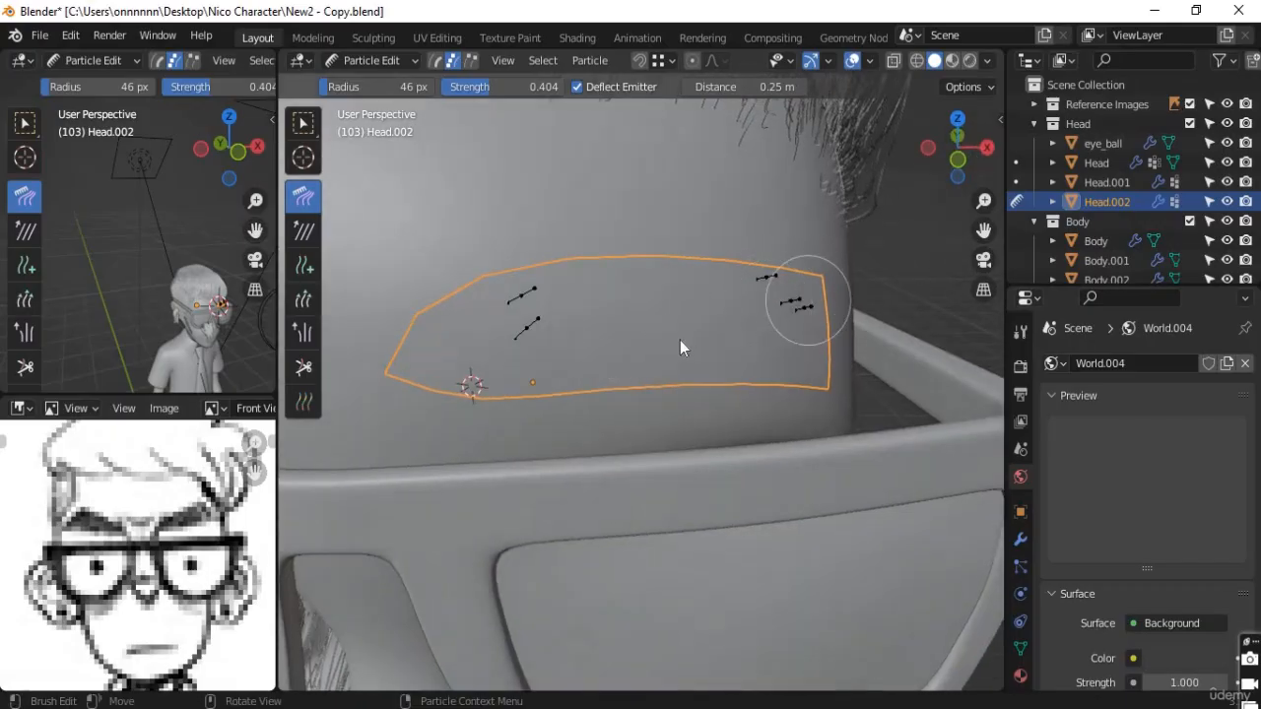
pyautogui.moveTo(674, 346); pyautogui.dragTo(627, 373, button='middle')
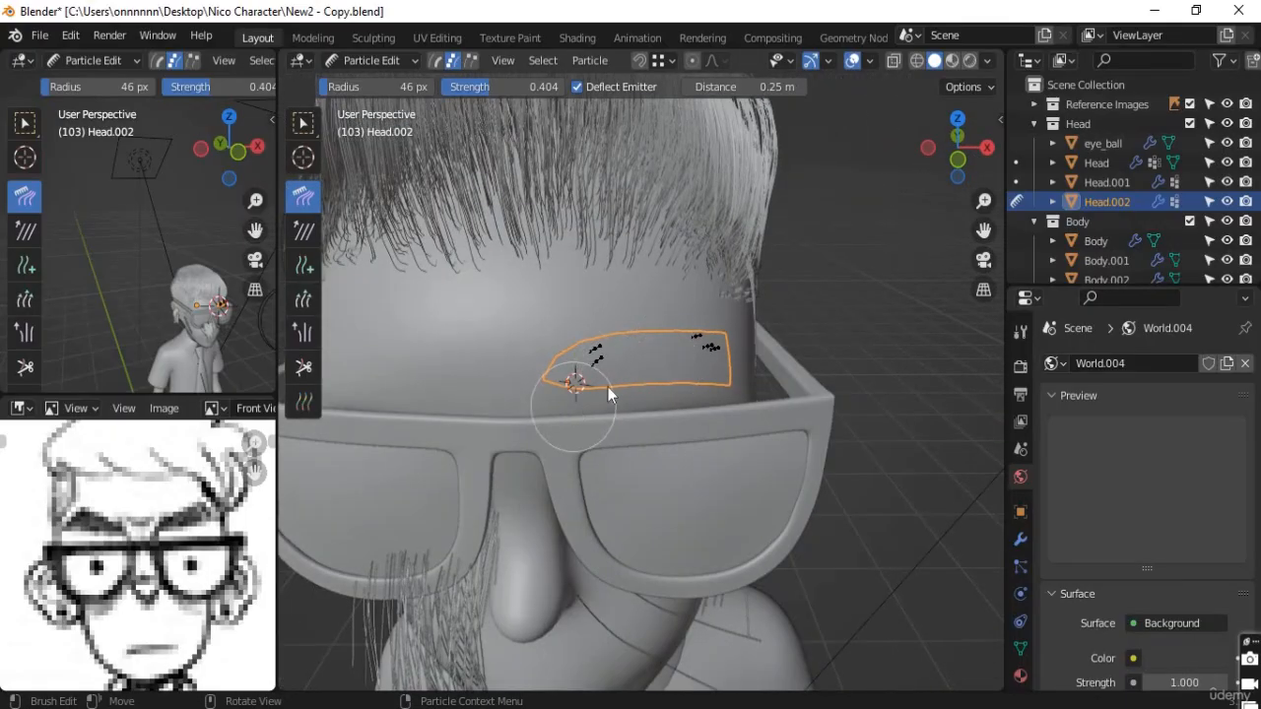
pyautogui.moveTo(575, 417); pyautogui.dragTo(608, 387, button='middle')
# Step: Turn X-ray on and delete all Side_hair particles from the brow patch
pyautogui.hotkey('alt', 'z')
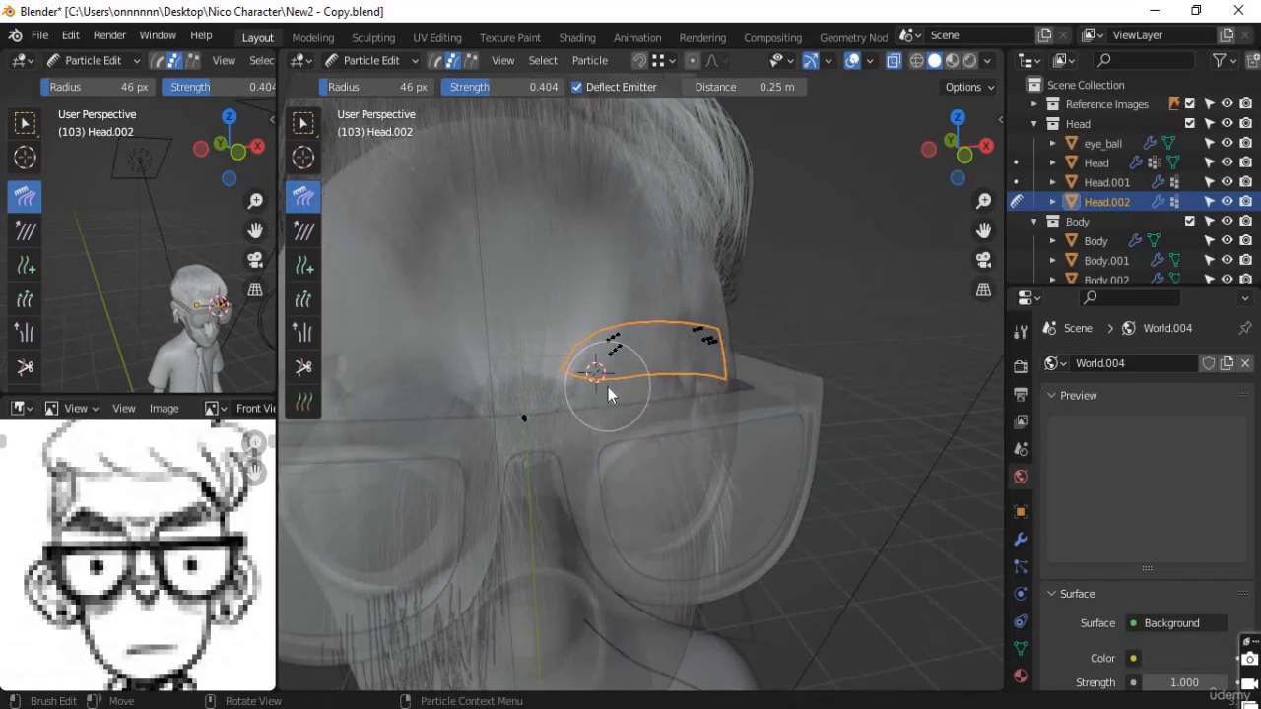
pyautogui.scroll(-5, 613, 423)
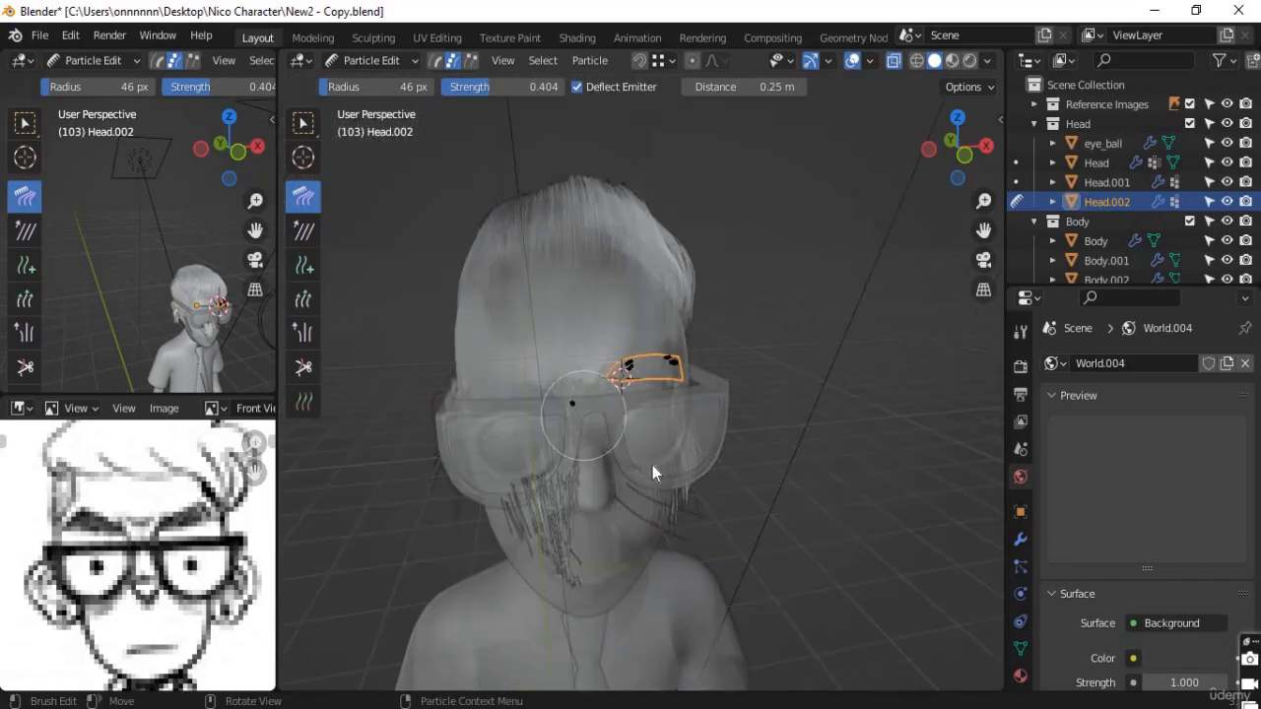
pyautogui.moveTo(652, 473); pyautogui.dragTo(1027, 477, button='middle')
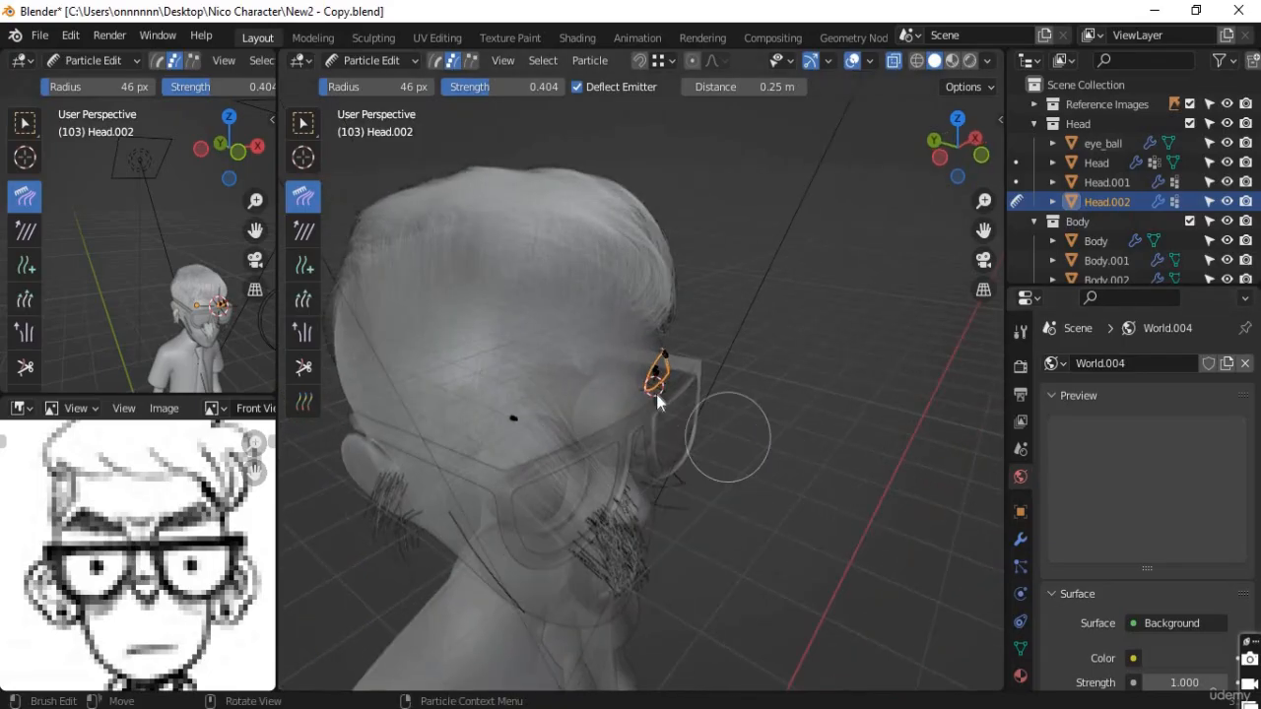
pyautogui.moveTo(752, 443); pyautogui.dragTo(698, 429, button='middle')
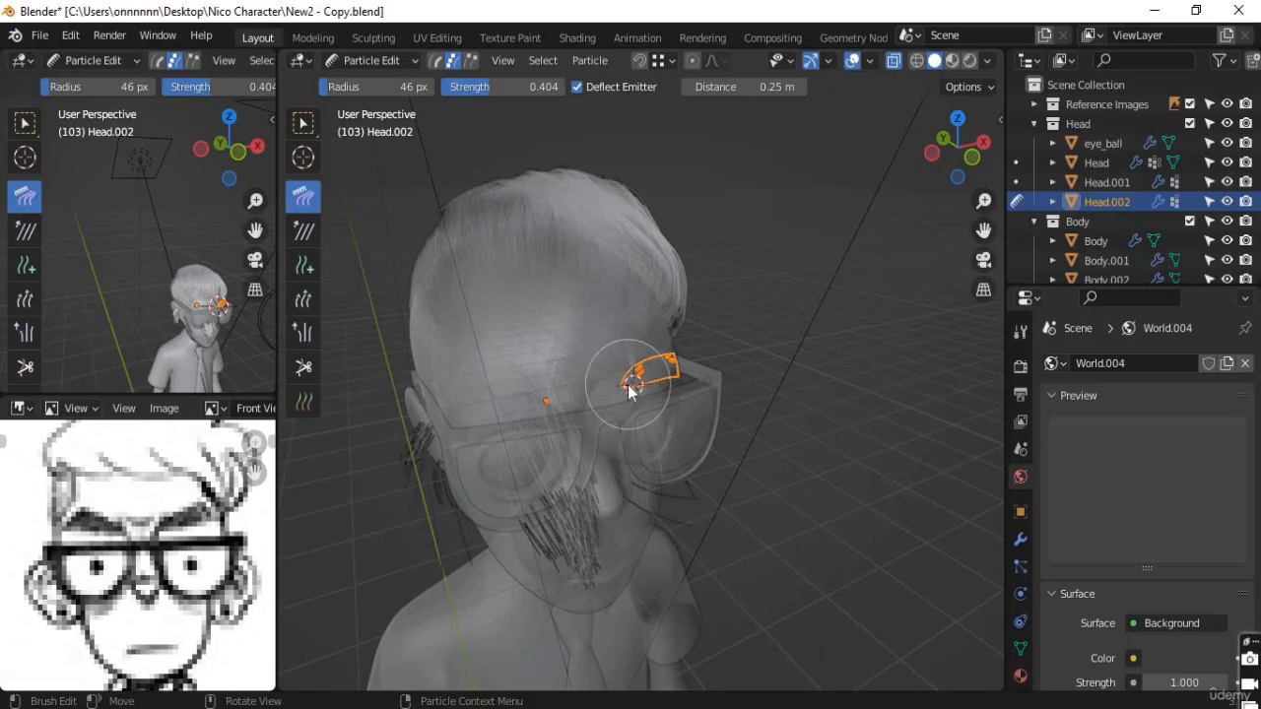
pyautogui.press('x')
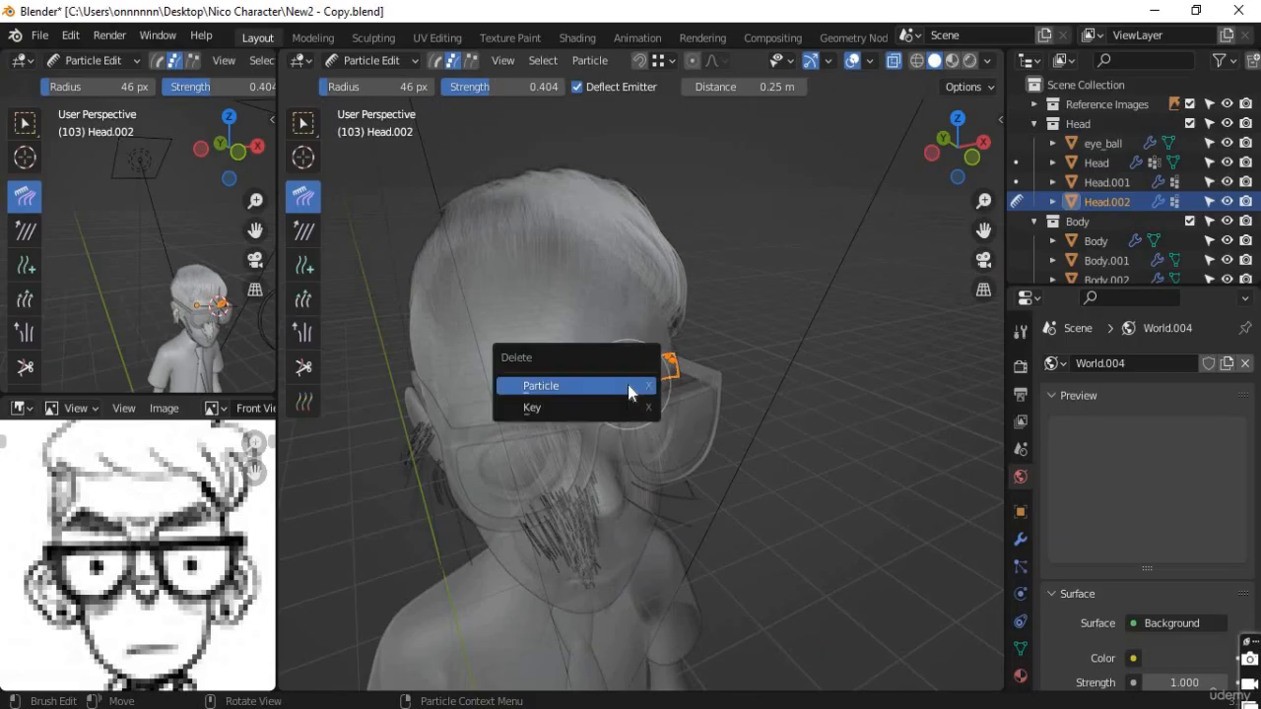
pyautogui.click(627, 385)
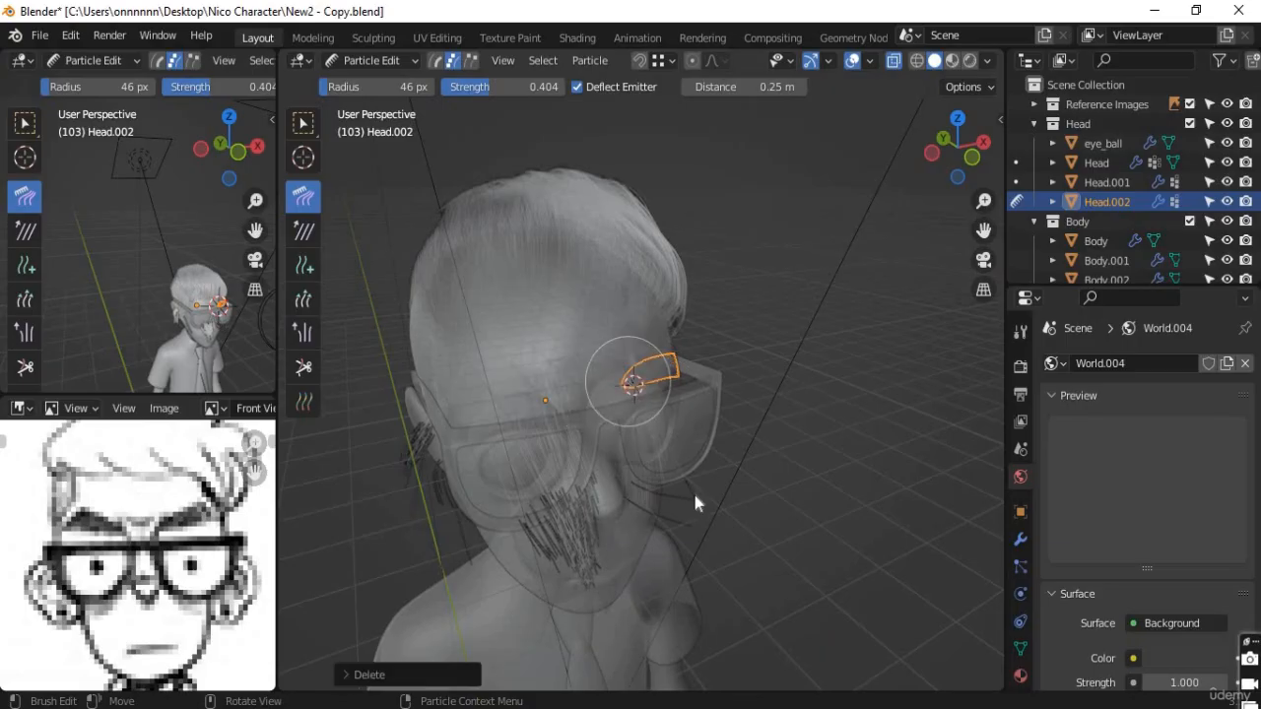
# Step: Make the brow patch's Hair particle system active for editing, with both particle systems shown in the viewport
pyautogui.click(1024, 540)
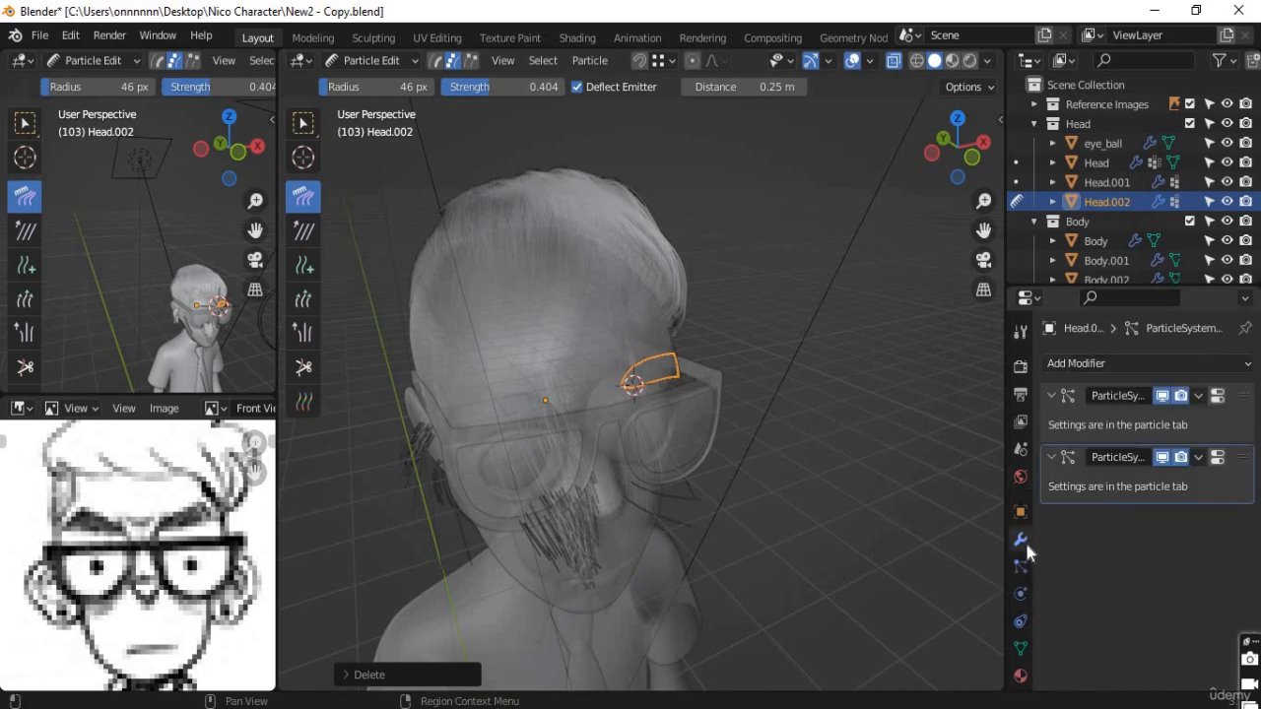
pyautogui.click(1022, 569)
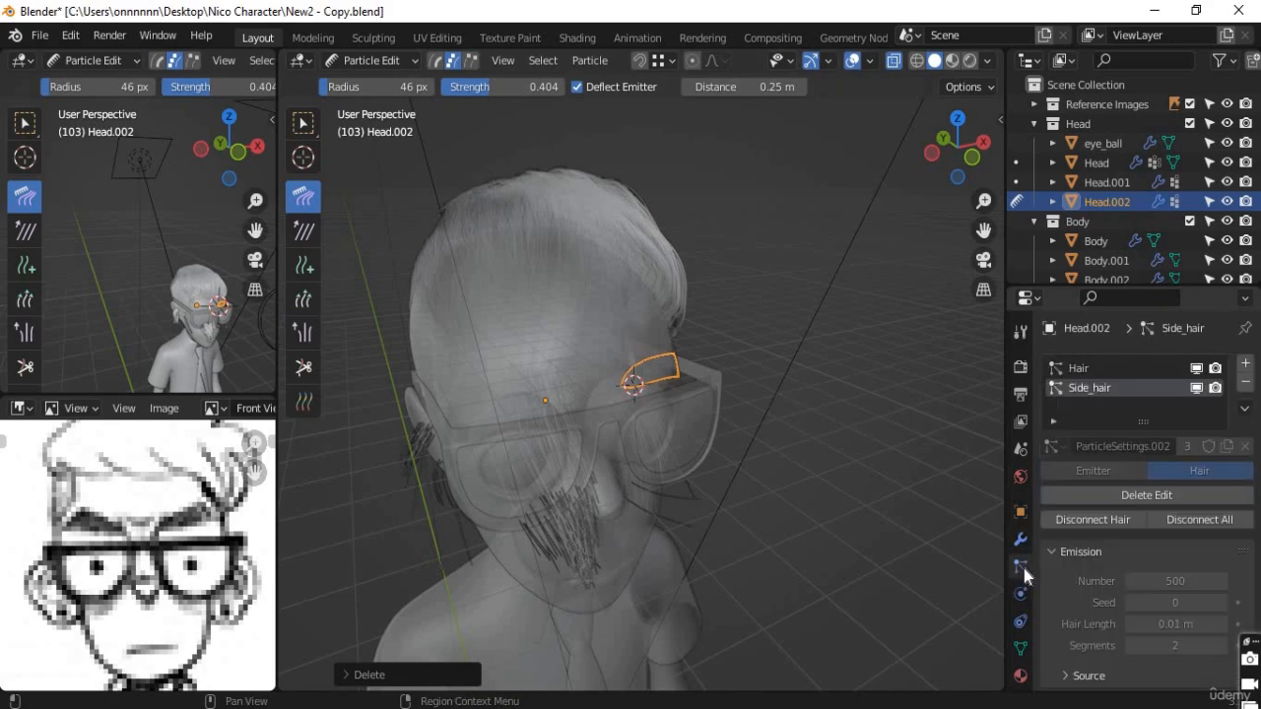
pyautogui.click(1080, 368)
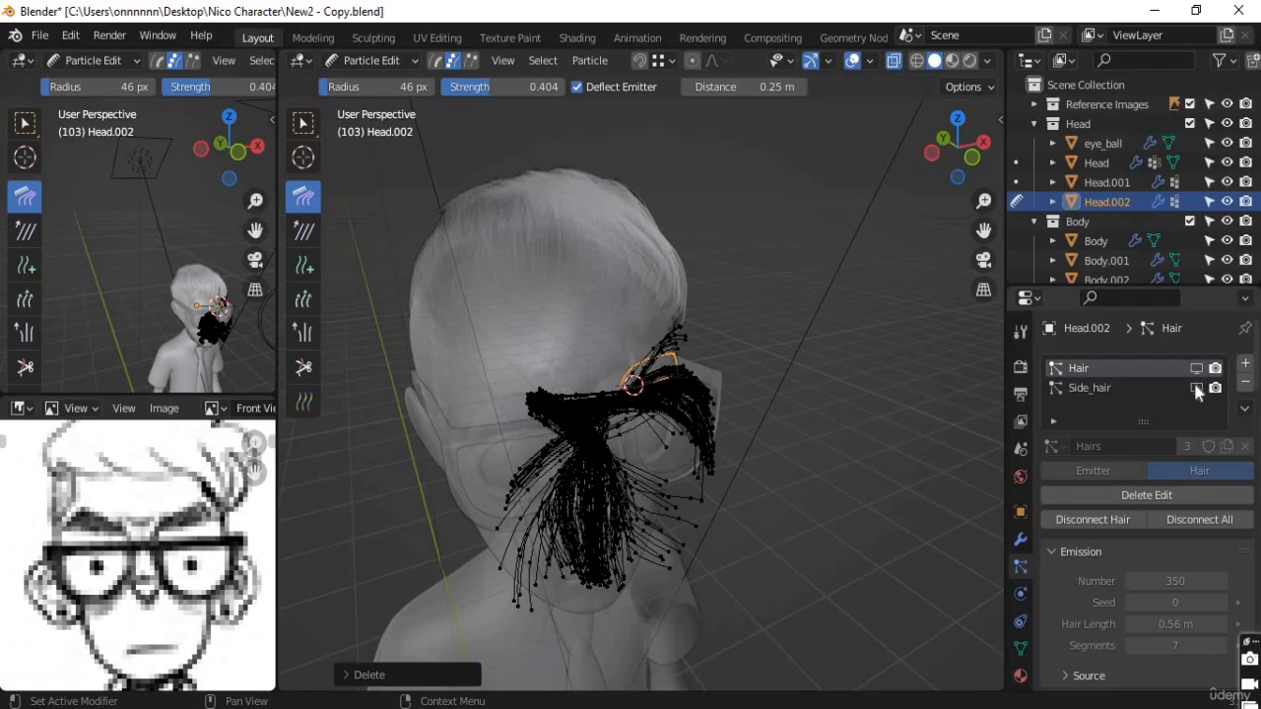
pyautogui.moveTo(756, 498); pyautogui.dragTo(690, 459, button='middle')
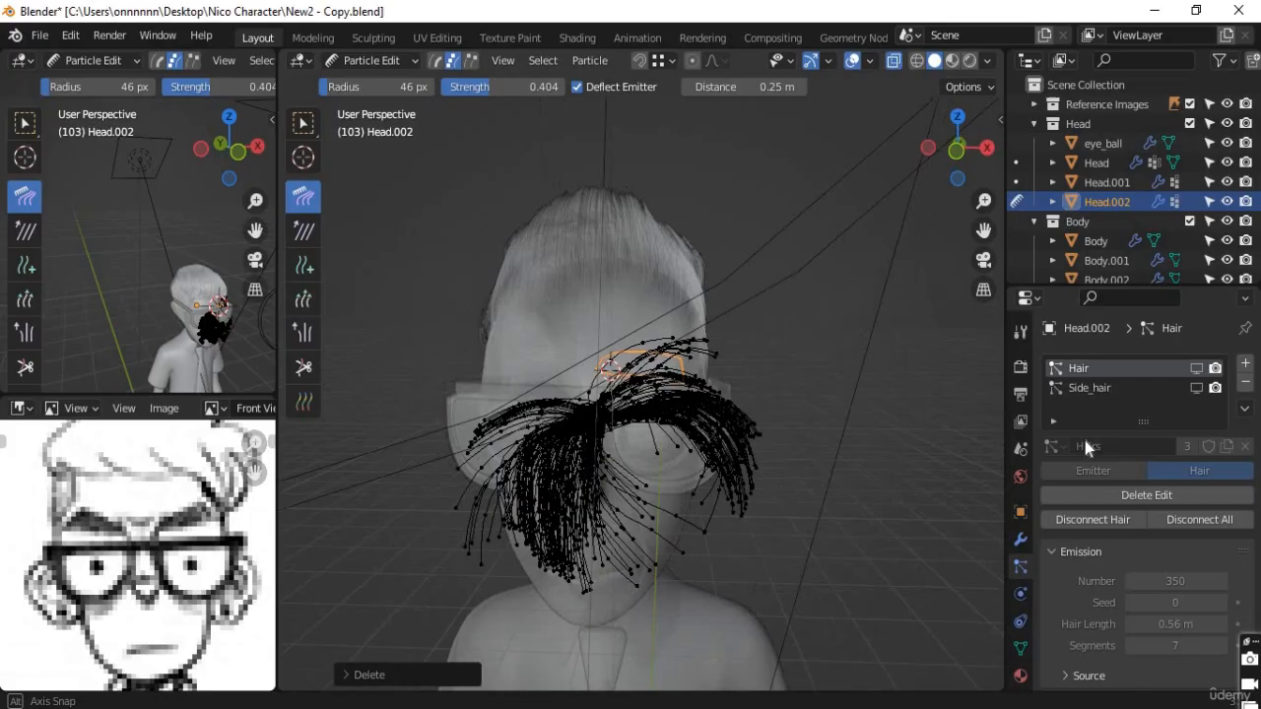
pyautogui.click(1195, 389)
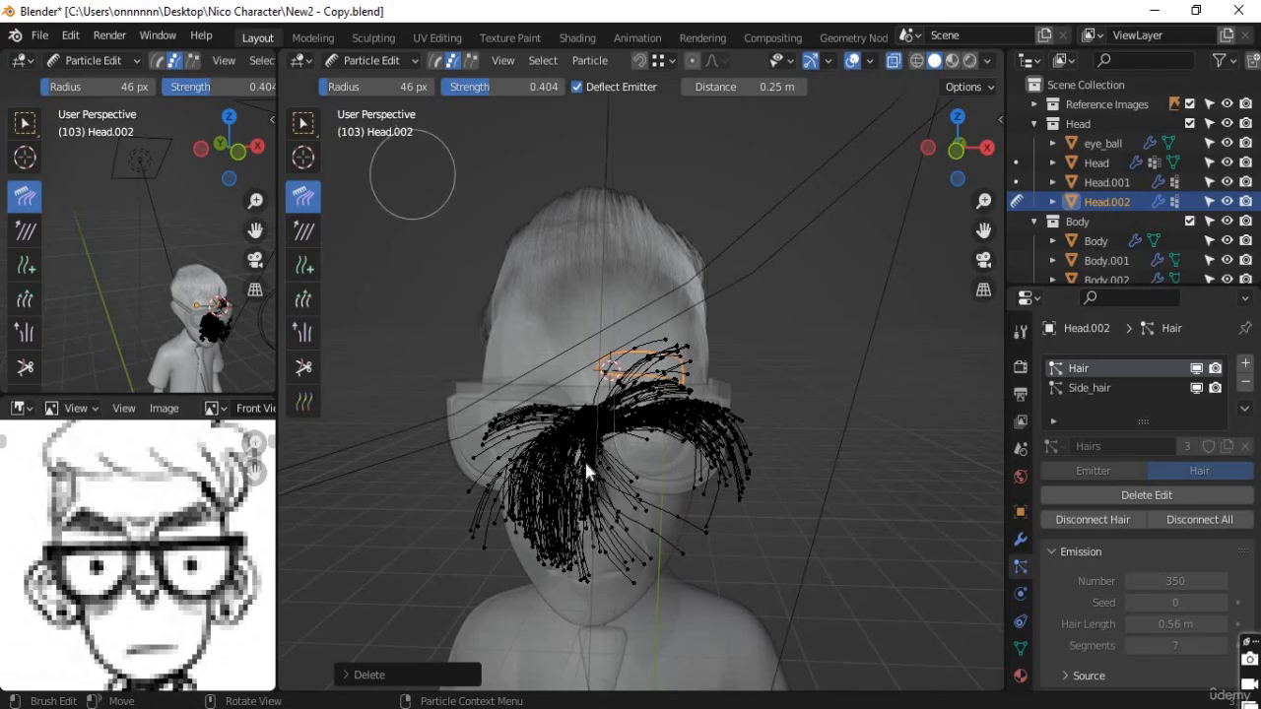
# Step: Delete all Hair particles from the brow patch and turn X-ray off
pyautogui.press('a')
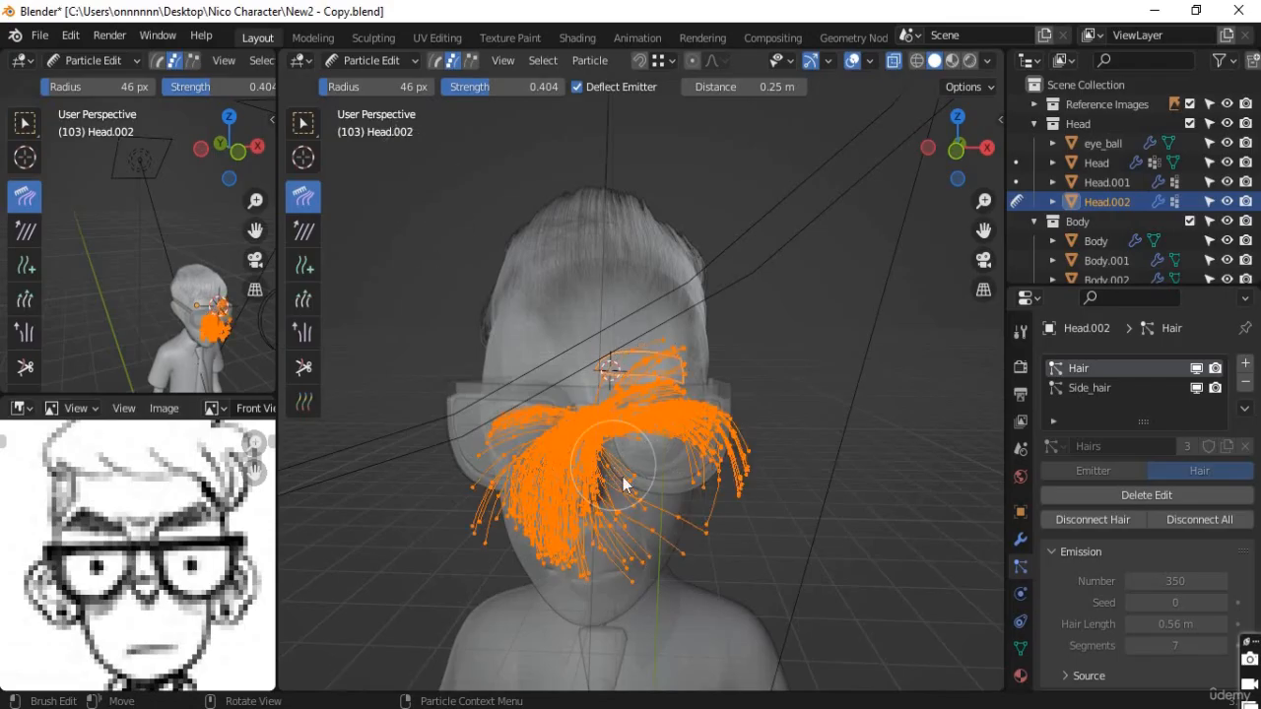
pyautogui.moveTo(653, 511); pyautogui.dragTo(665, 519, button='middle')
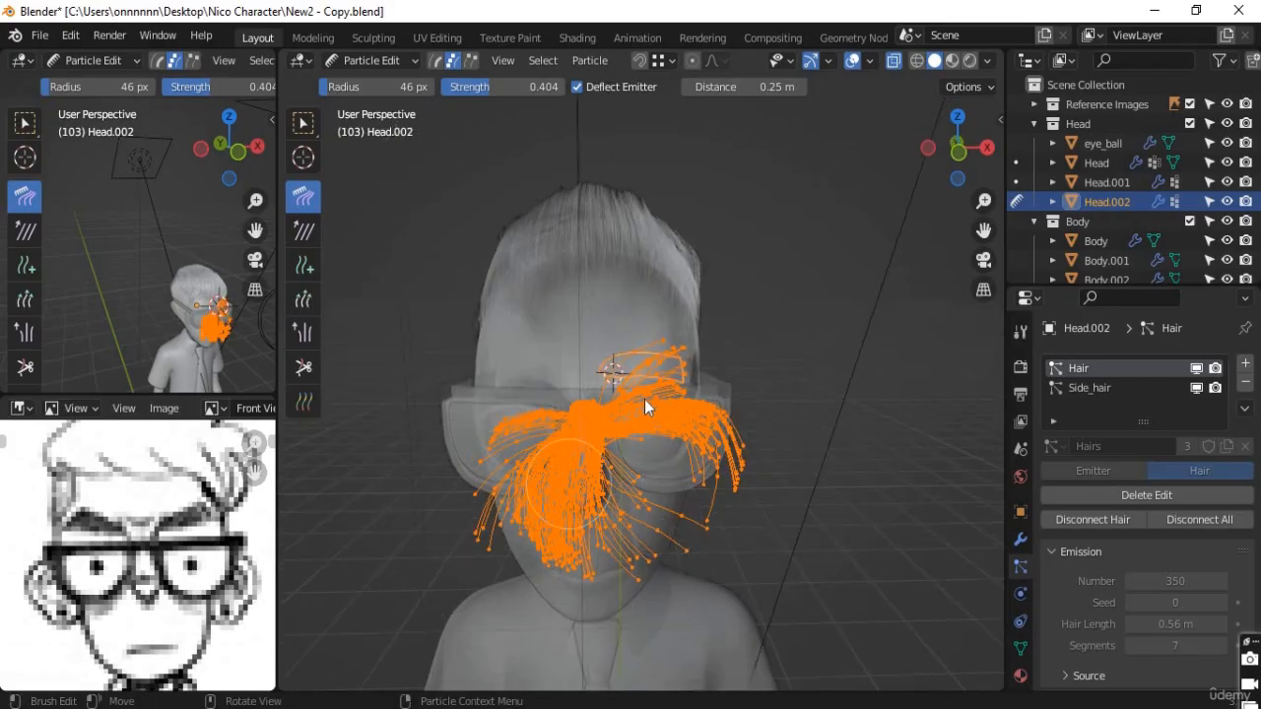
pyautogui.press('x')
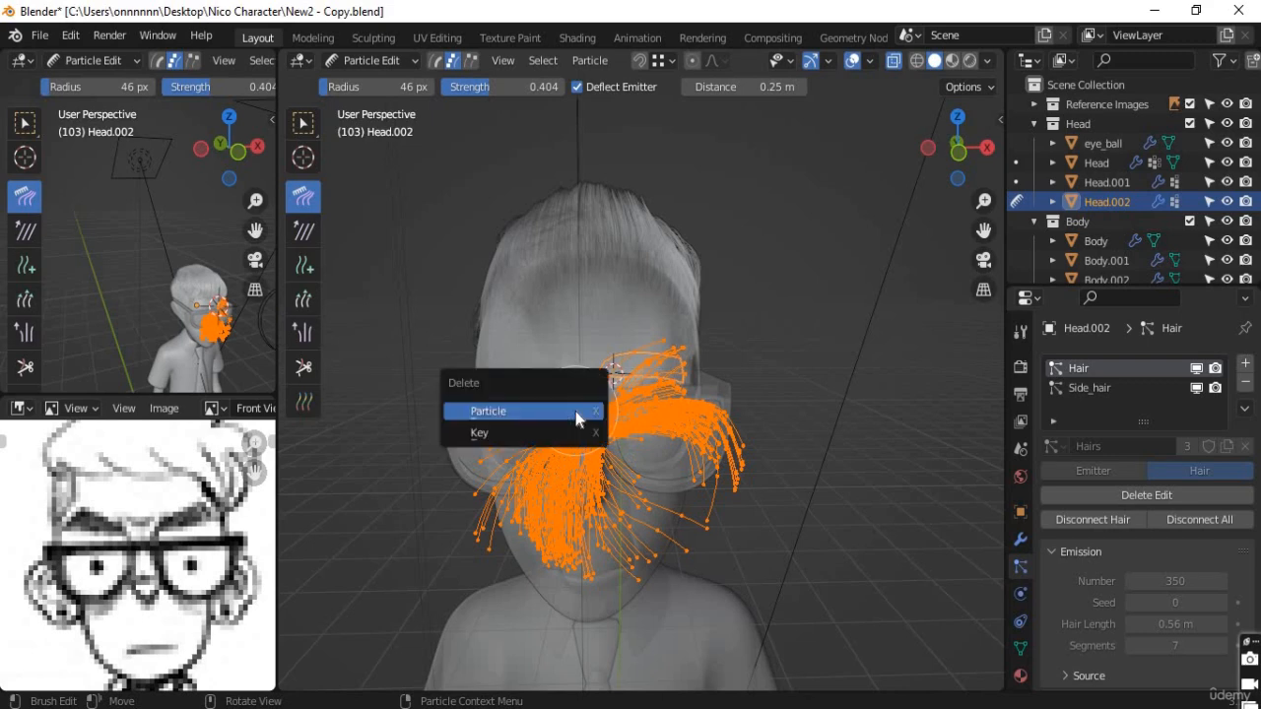
pyautogui.click(578, 411)
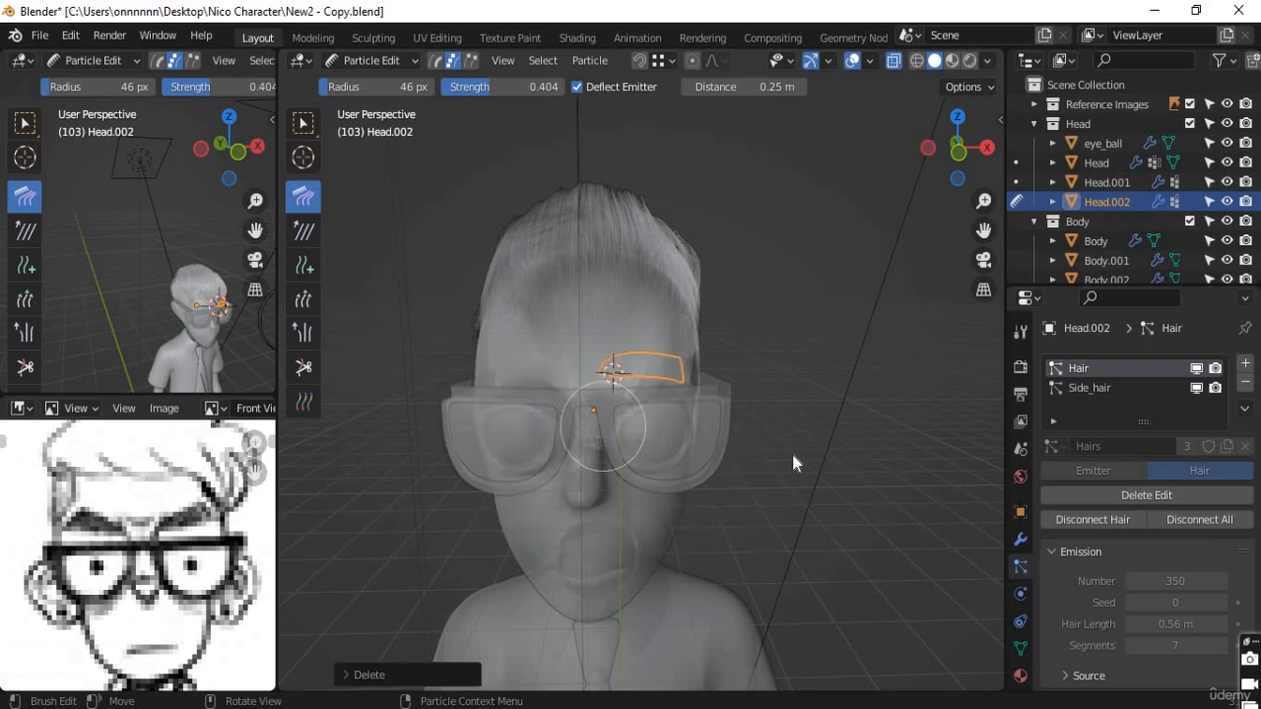
pyautogui.moveTo(749, 469)
pyautogui.mouseDown(button='middle')
pyautogui.moveTo(765, 470)
pyautogui.moveTo(740, 452)
pyautogui.mouseUp(button='middle')
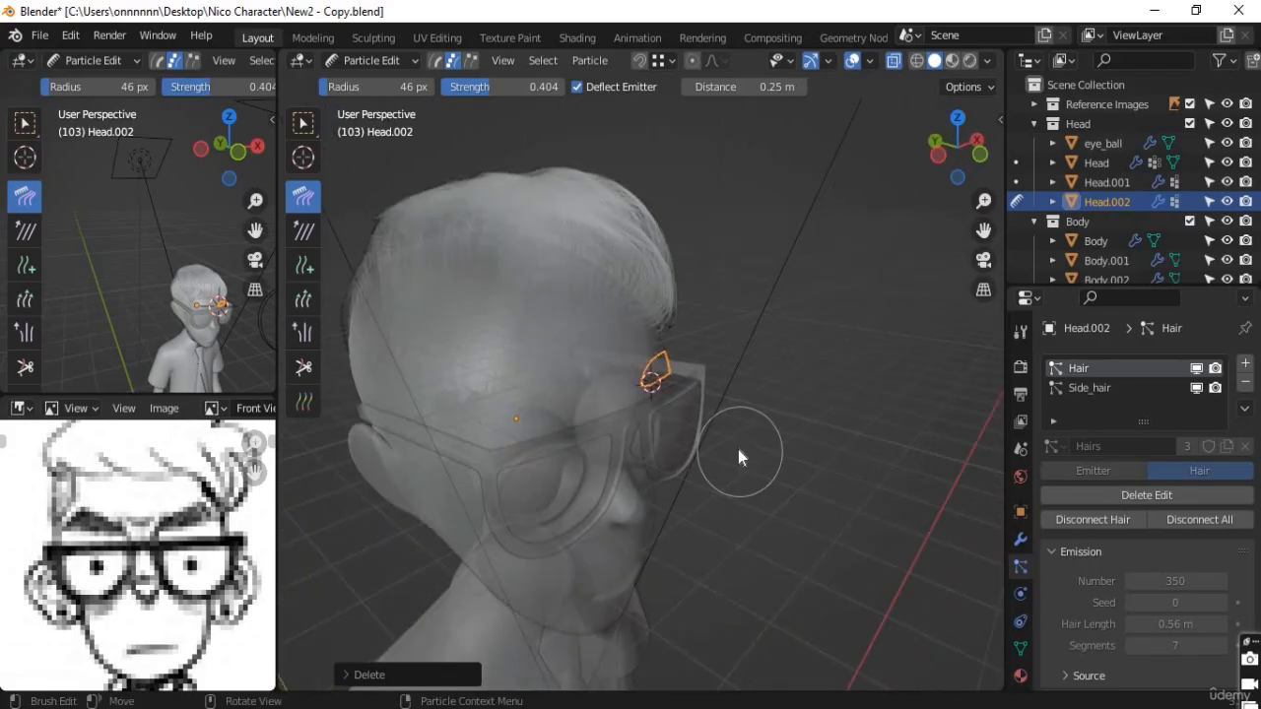
pyautogui.hotkey('alt', 'z')
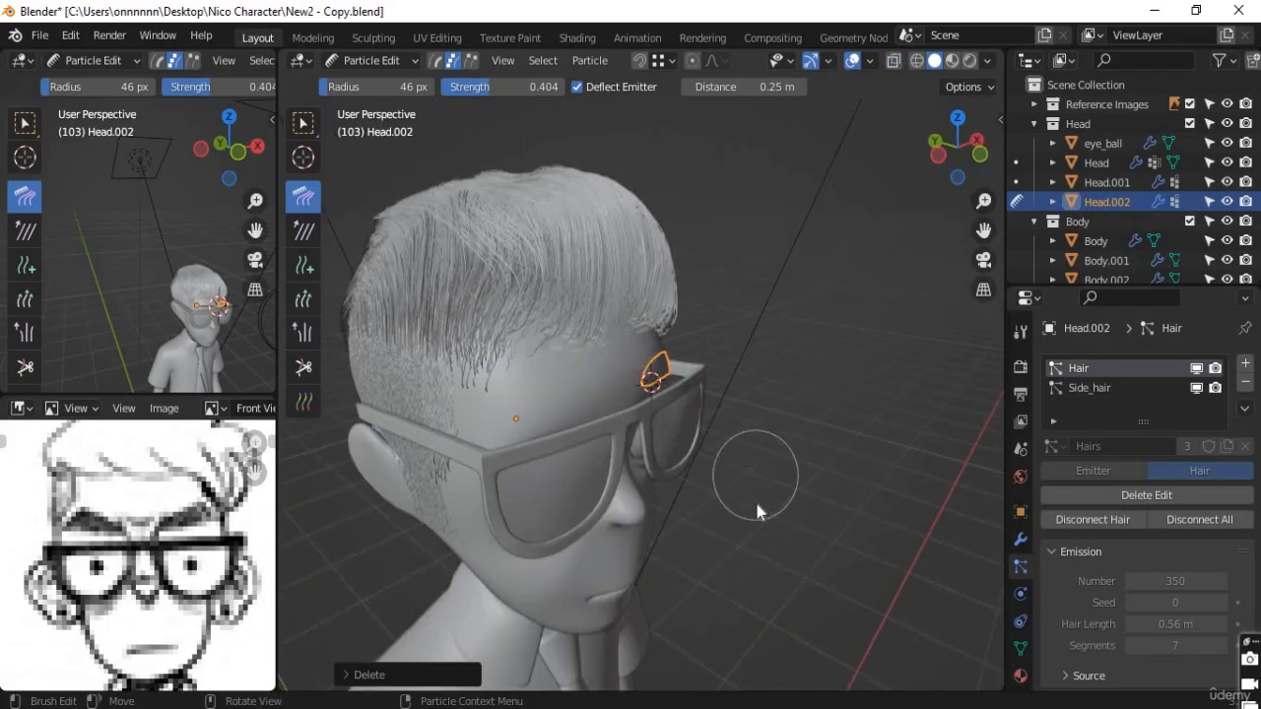
# Step: Return the brow patch to Object Mode and set its origin to its geometry
pyautogui.moveTo(756, 505); pyautogui.dragTo(695, 438, button='middle')
pyautogui.press('KP_Decimal')
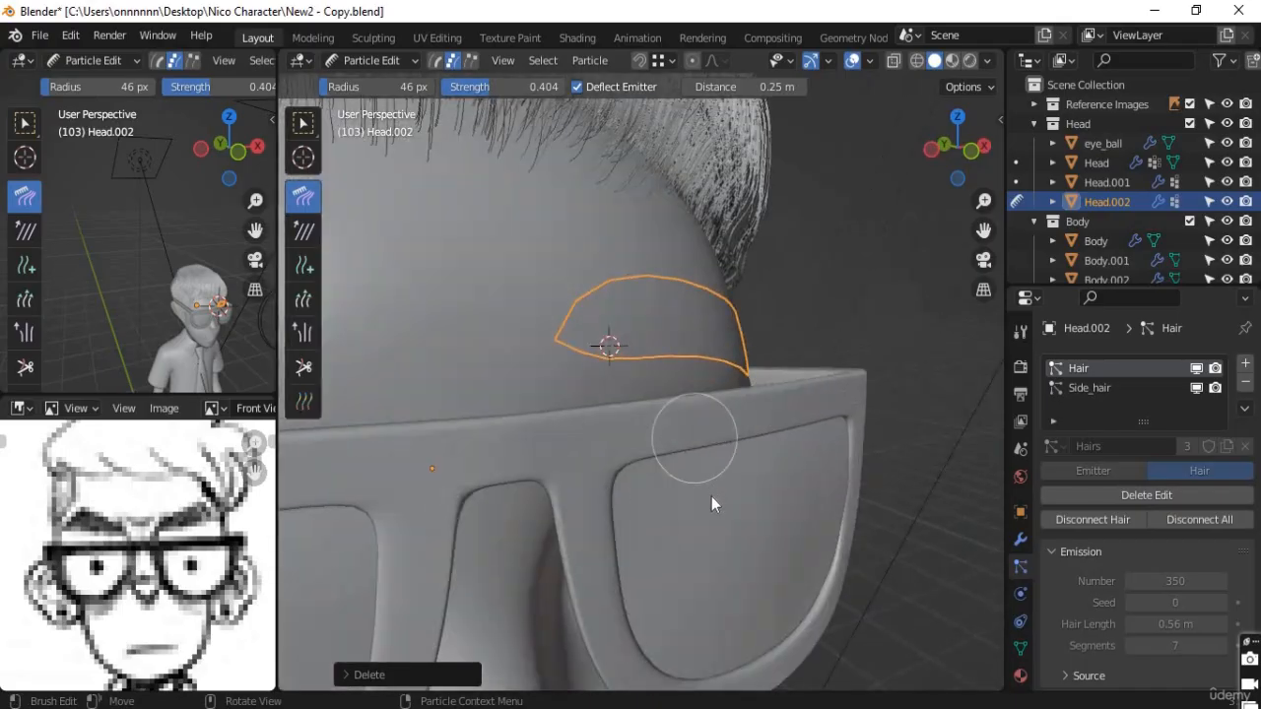
pyautogui.moveTo(679, 538); pyautogui.dragTo(731, 501, button='middle')
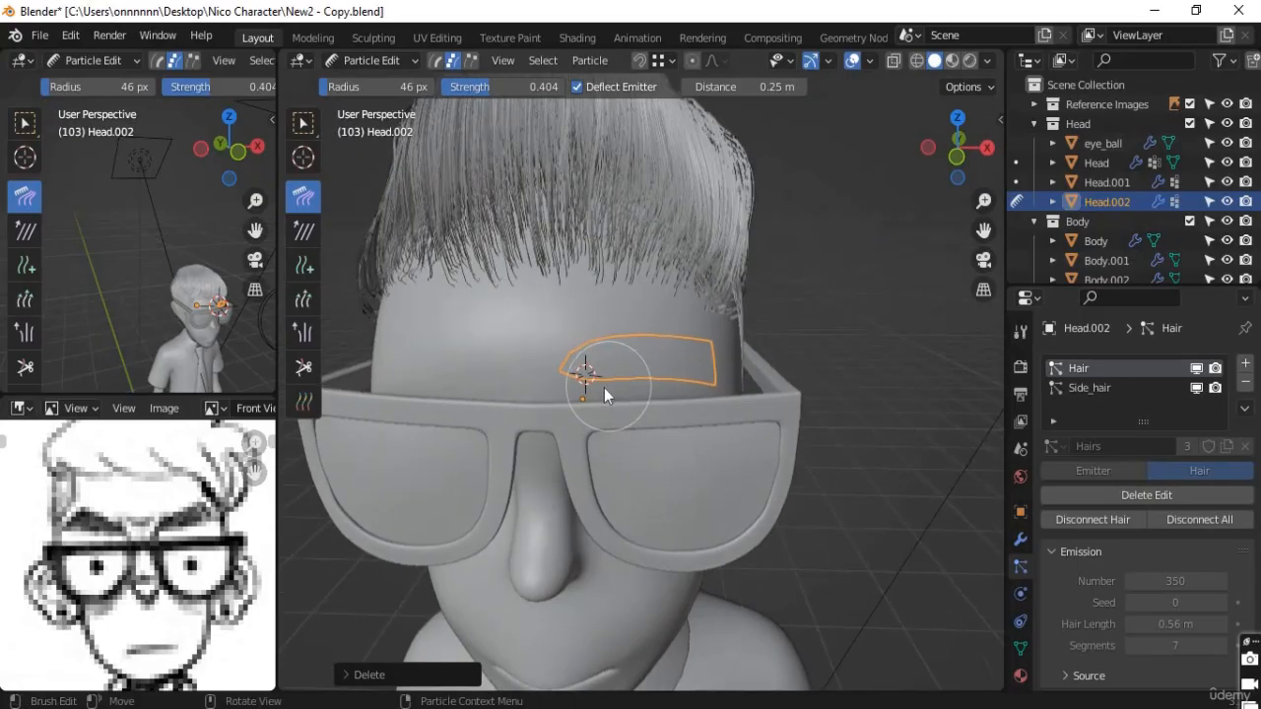
pyautogui.press('KP_1')
pyautogui.scroll(5, 591, 404)
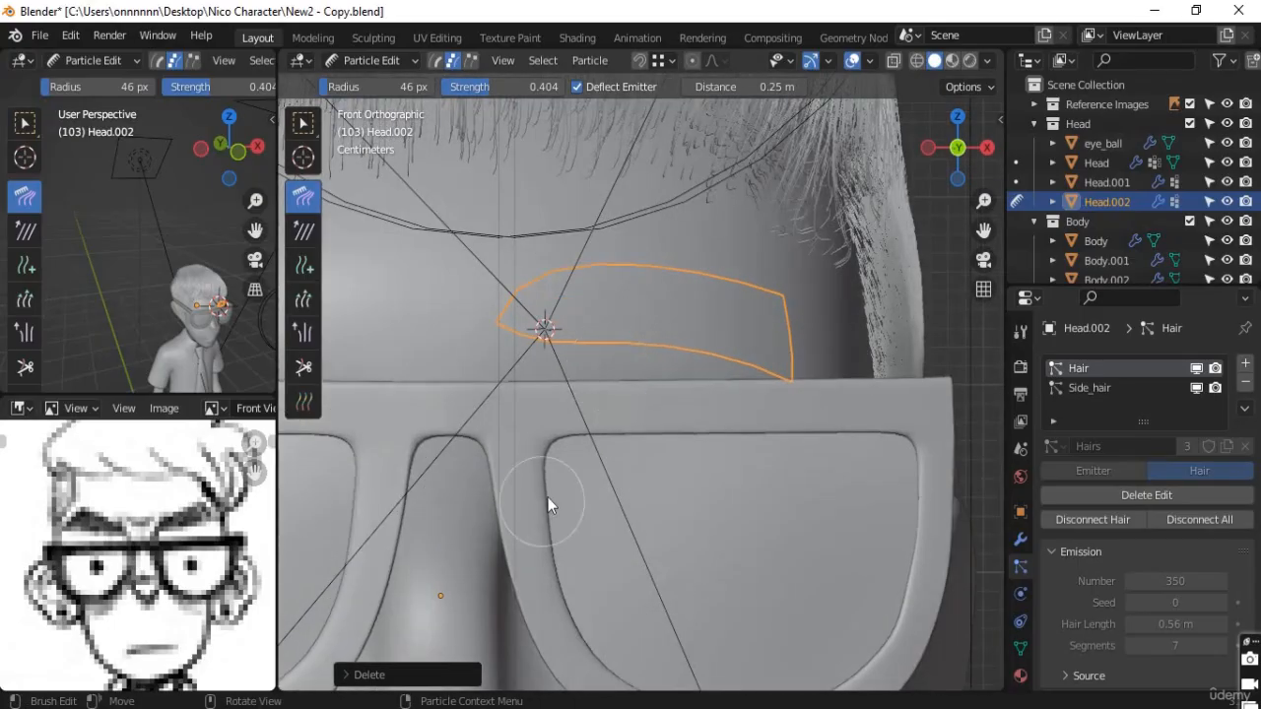
pyautogui.scroll(-3, 548, 498)
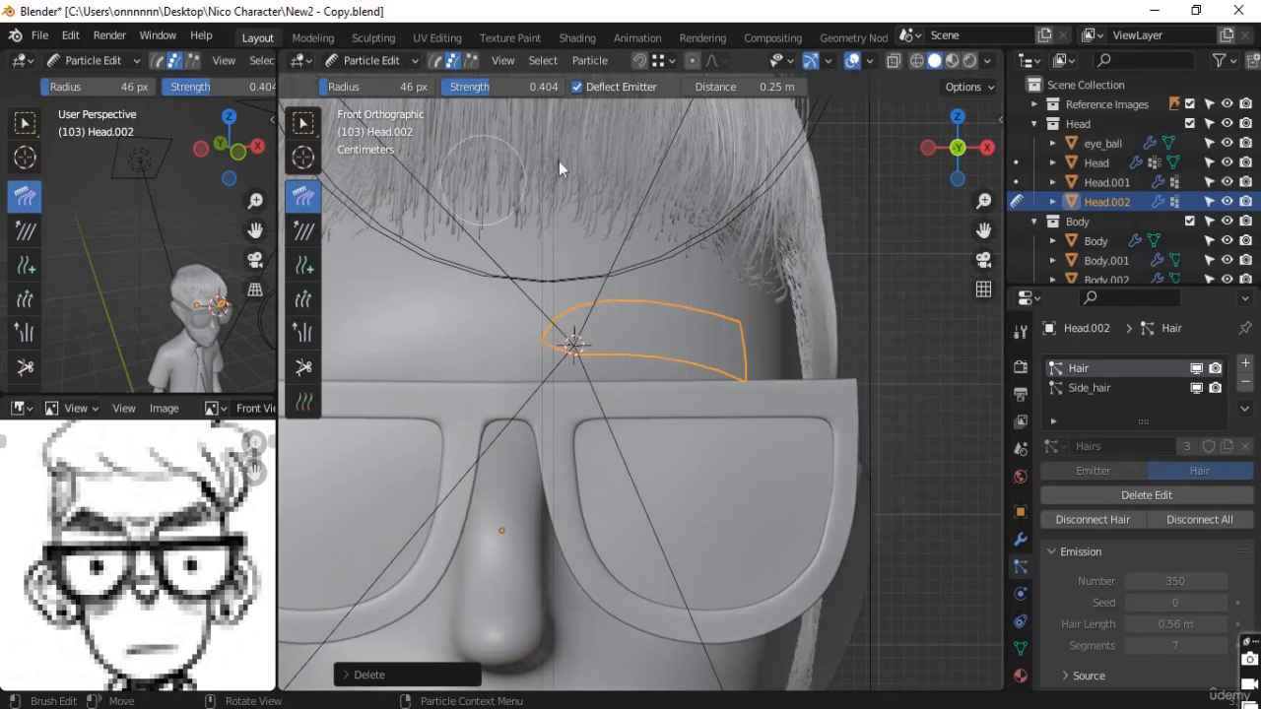
pyautogui.click(367, 62)
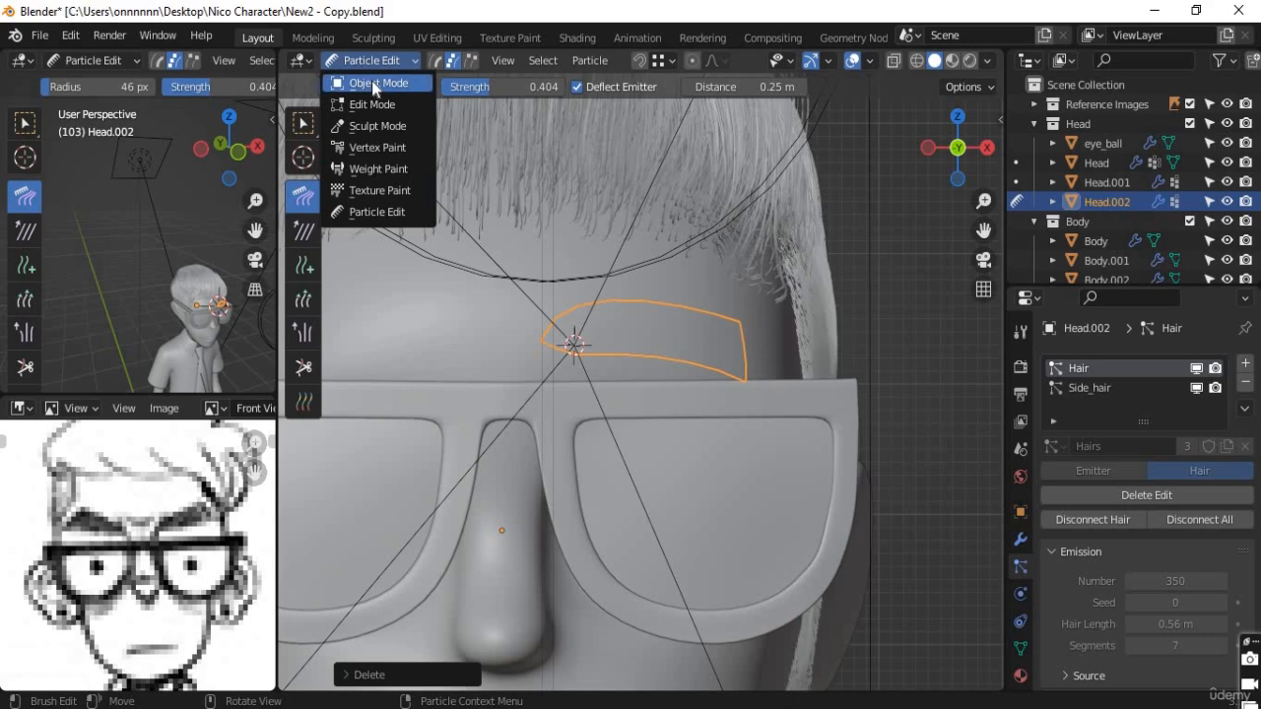
pyautogui.click(366, 81)
pyautogui.scroll(-2, 571, 341)
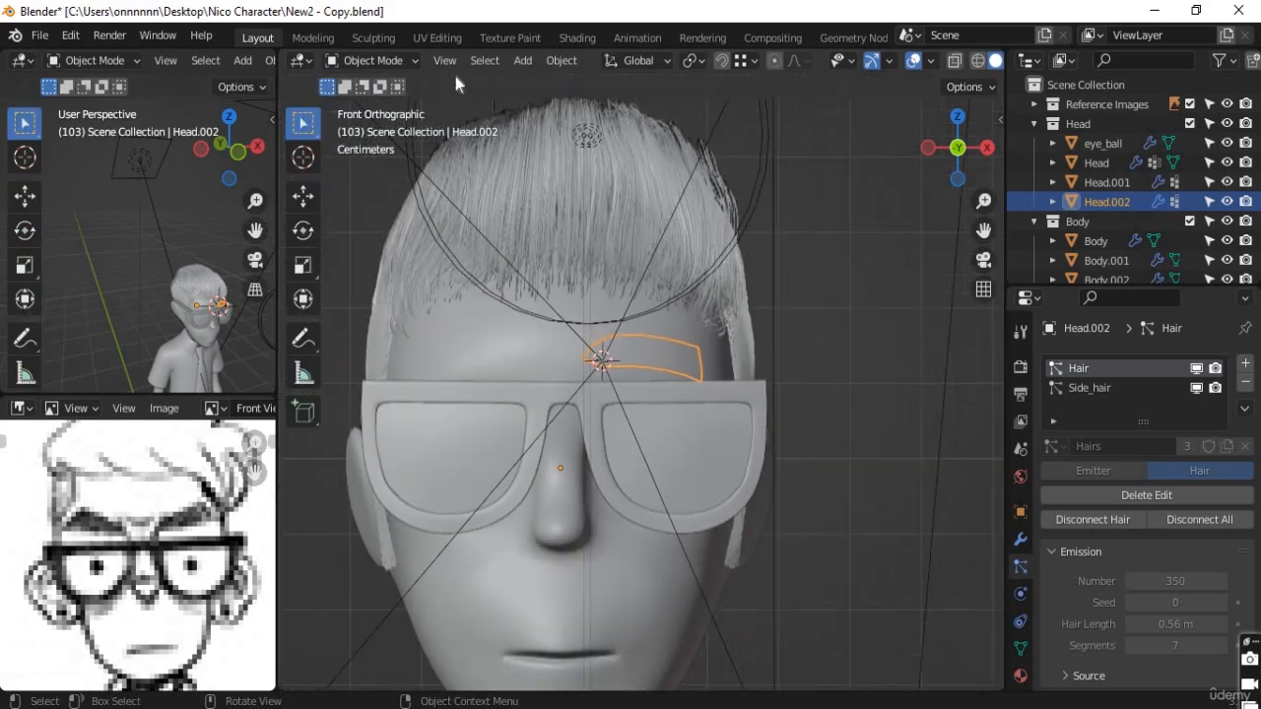
pyautogui.click(562, 61)
pyautogui.moveTo(647, 104)
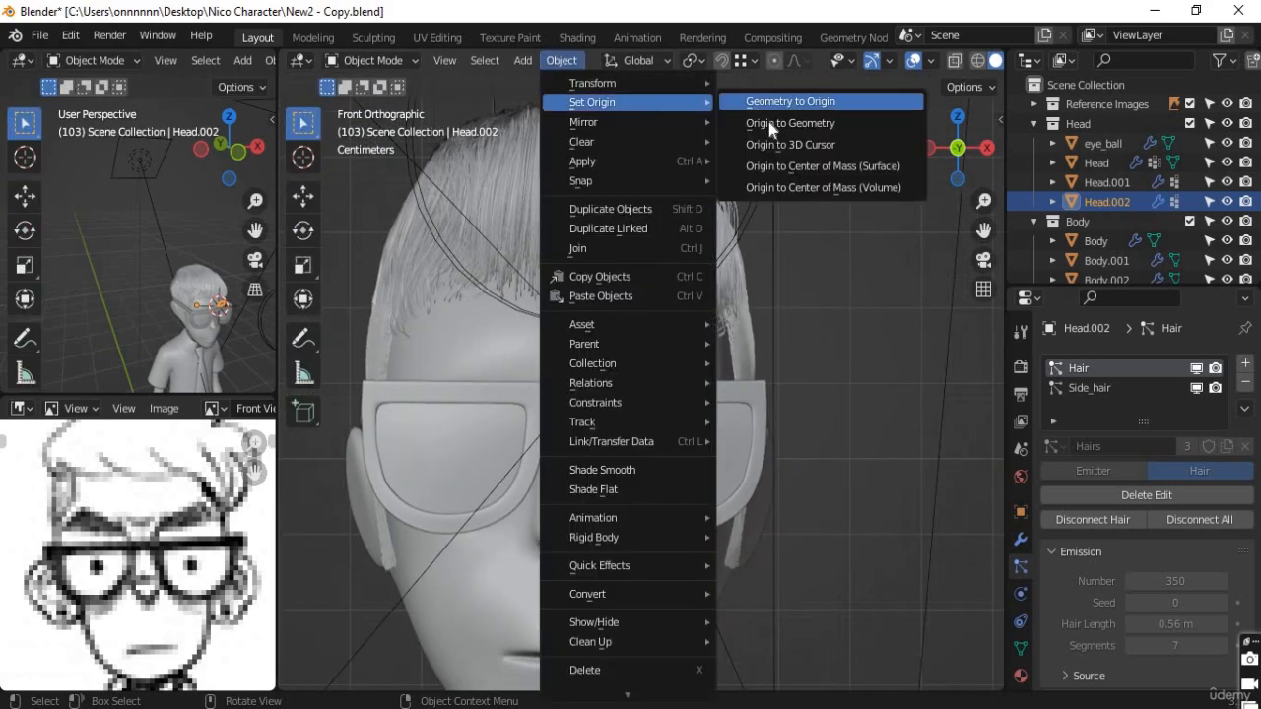
pyautogui.click(769, 124)
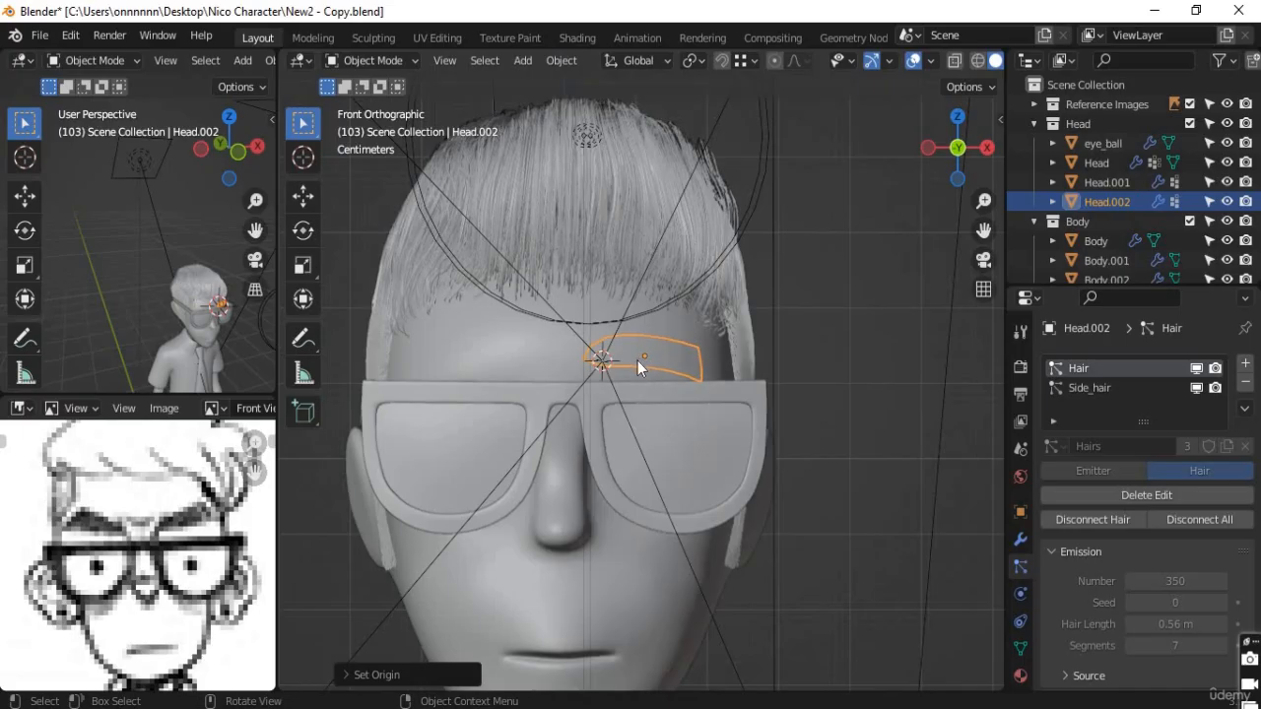
# Step: Check the head's Hair particle system, and remove both the Hair and Side_hair particle systems from the brow patch only
pyautogui.scroll(-3, 631, 389)
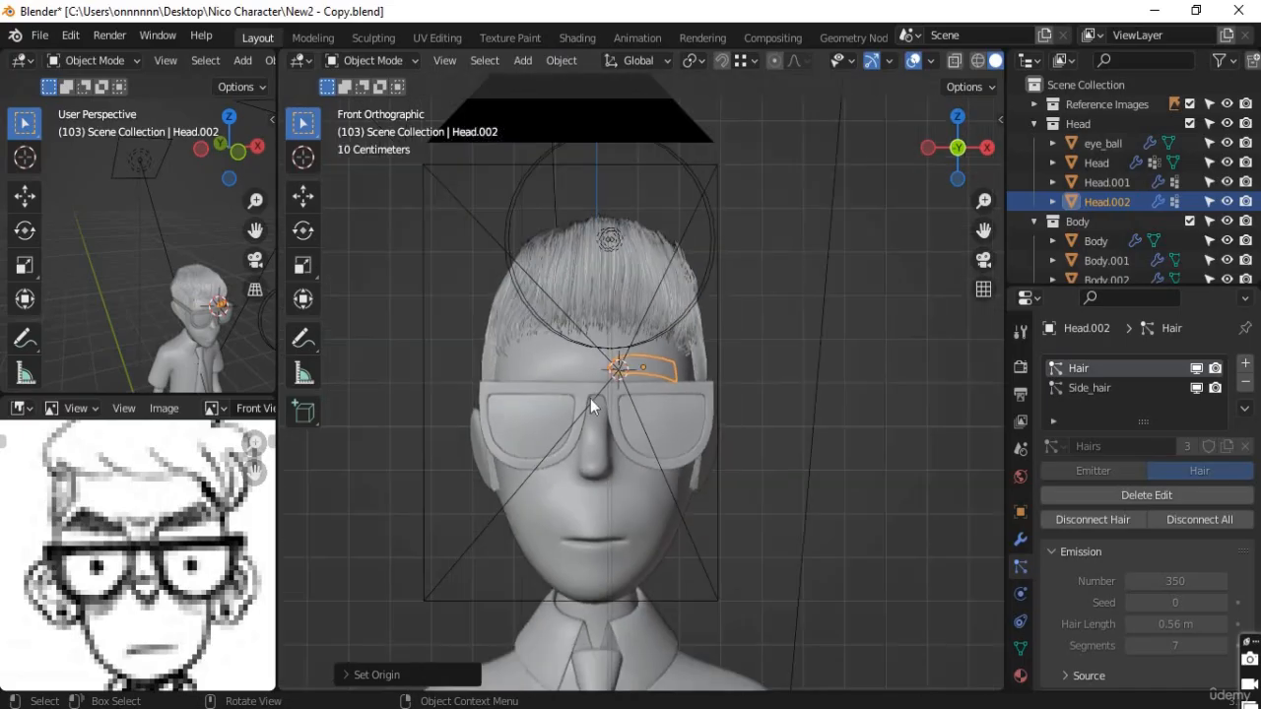
pyautogui.scroll(4, 590, 398)
pyautogui.click(523, 362)
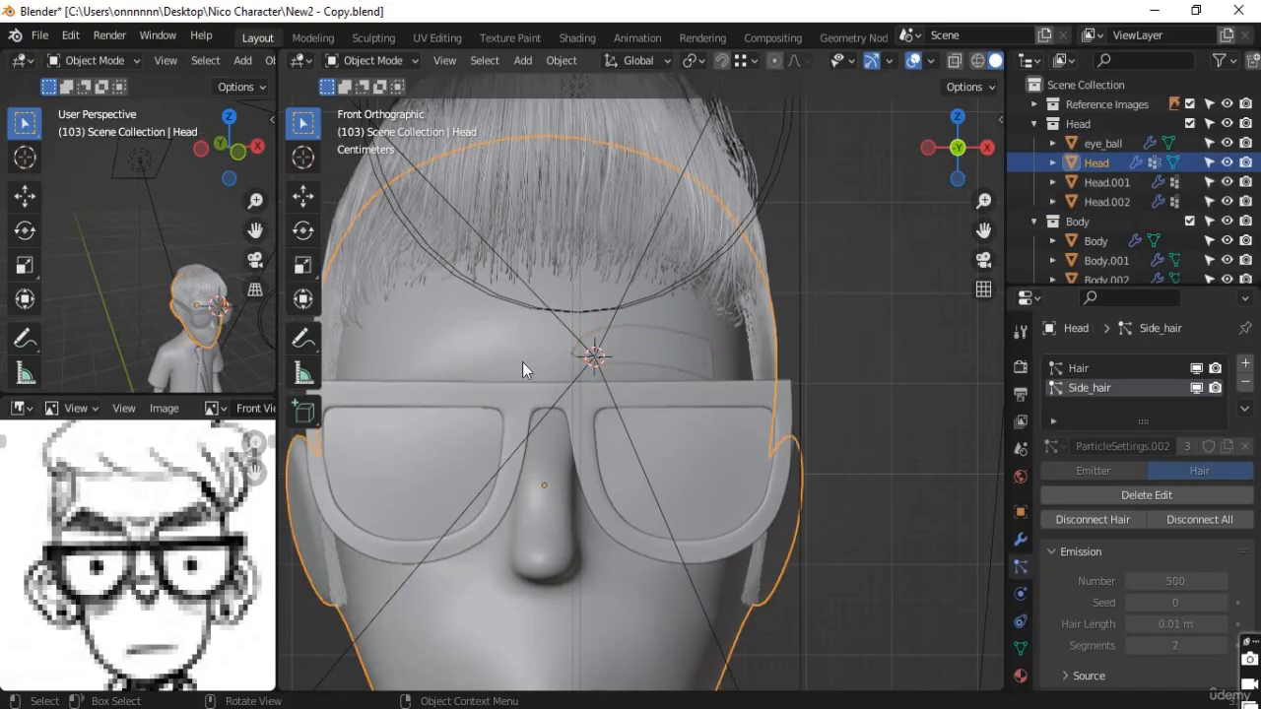
pyautogui.scroll(-2, 539, 361)
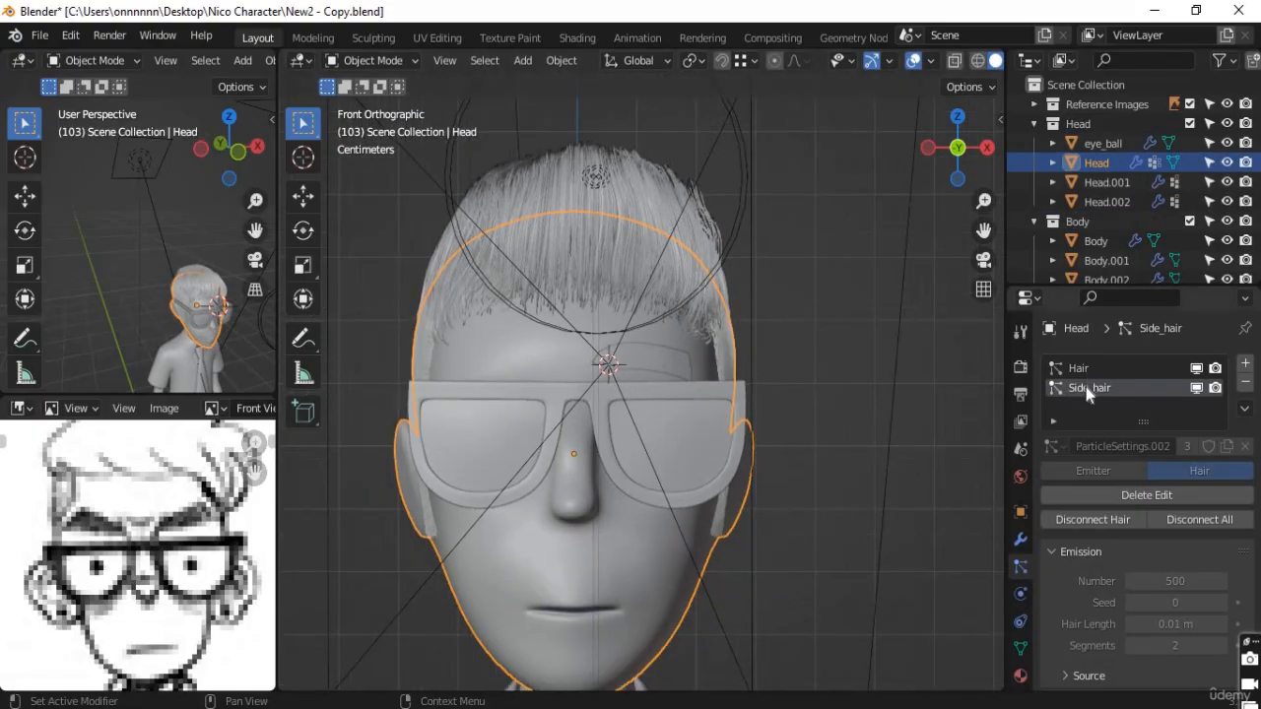
pyautogui.click(1086, 374)
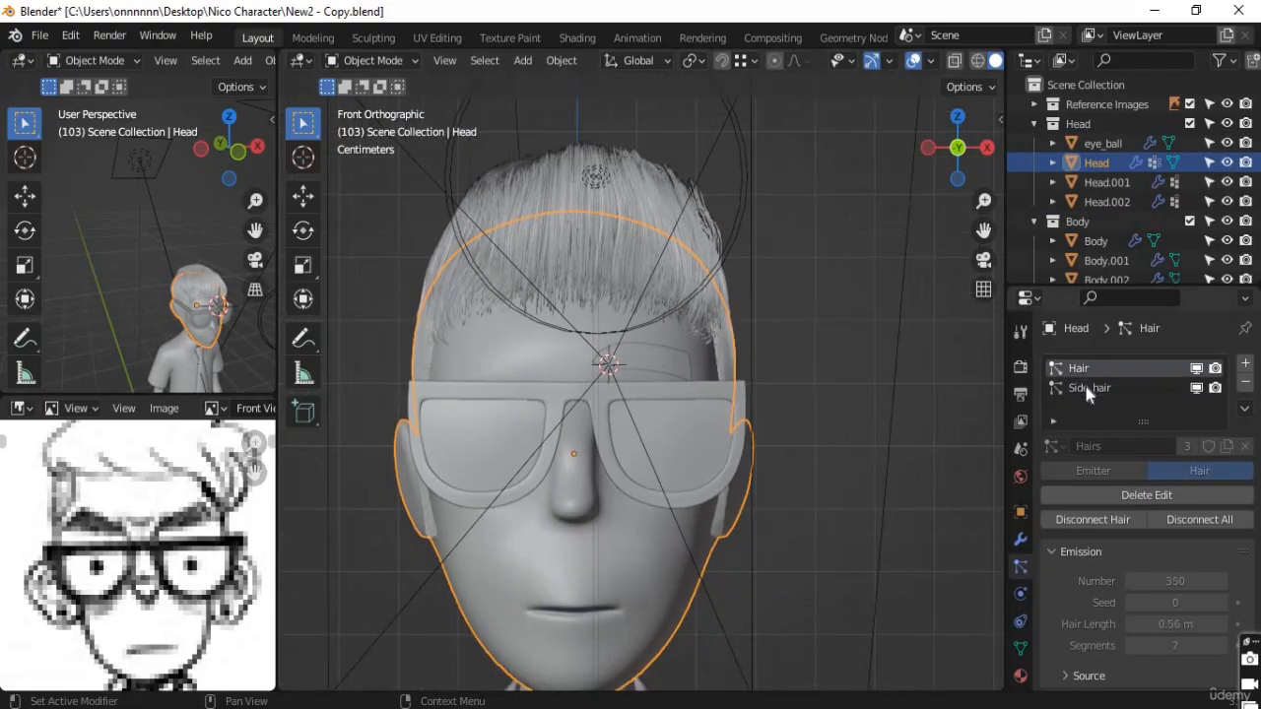
pyautogui.click(673, 368)
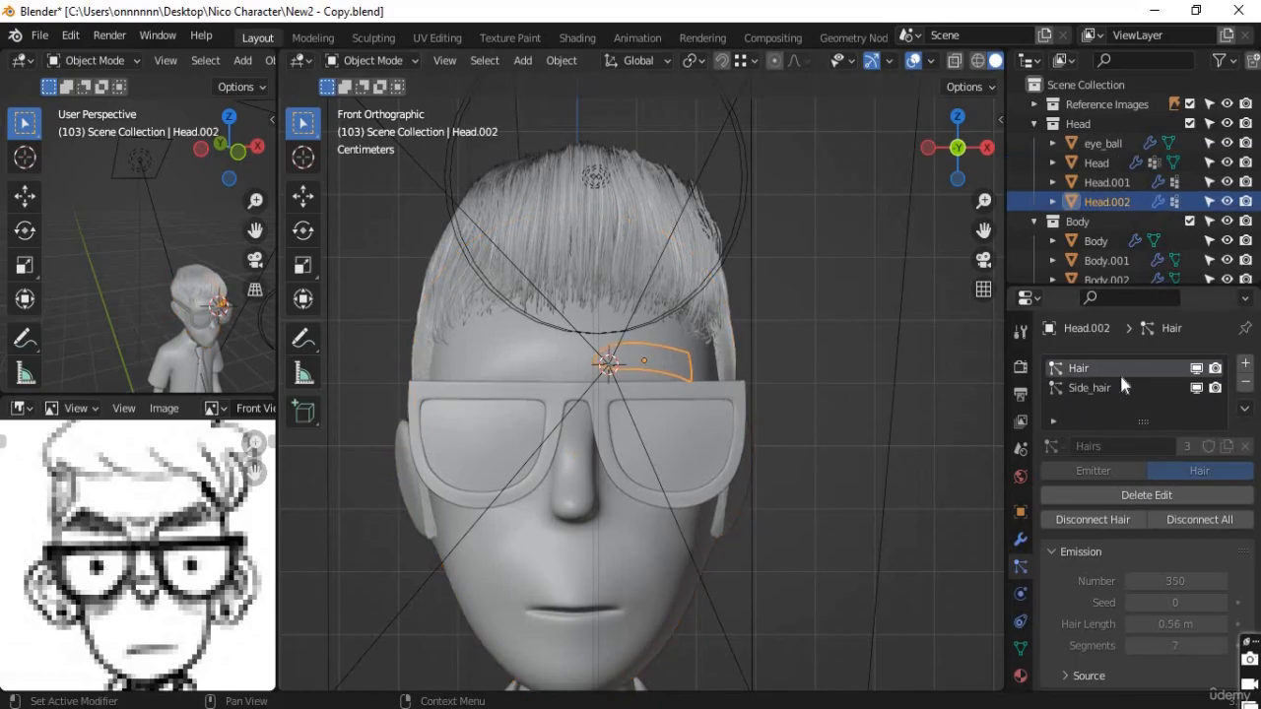
pyautogui.click(1245, 383)
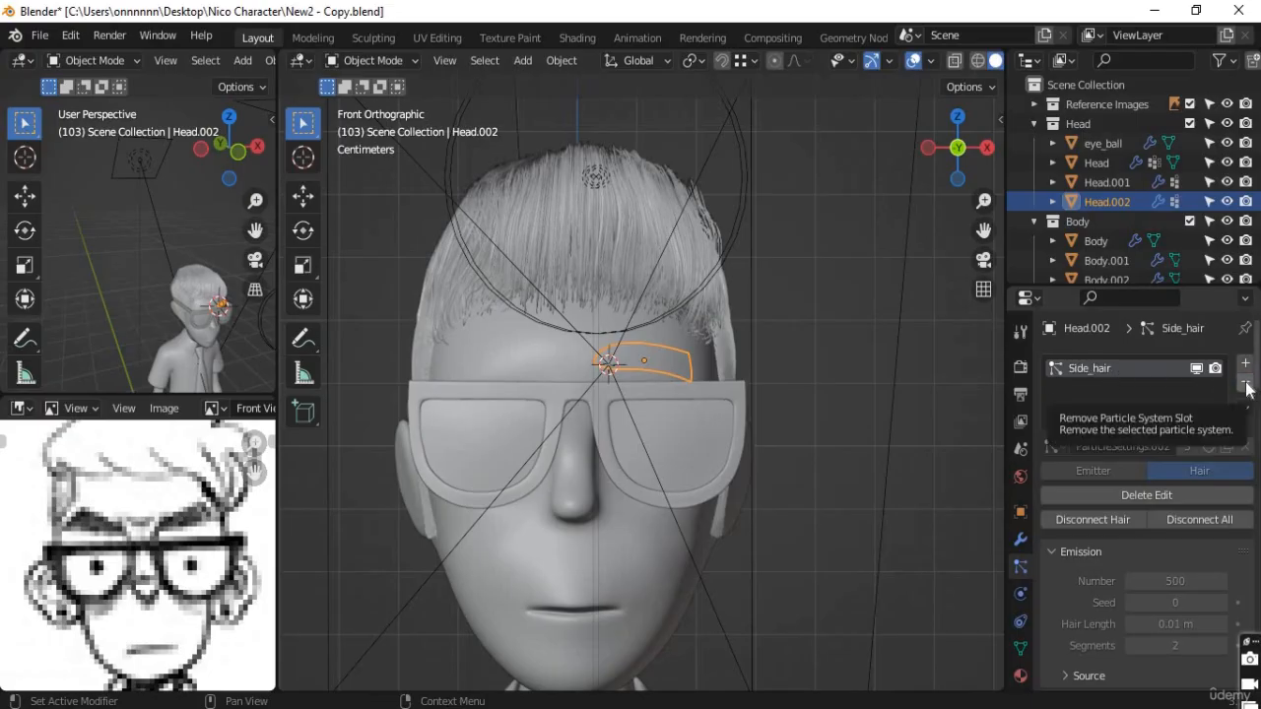
pyautogui.click(1245, 382)
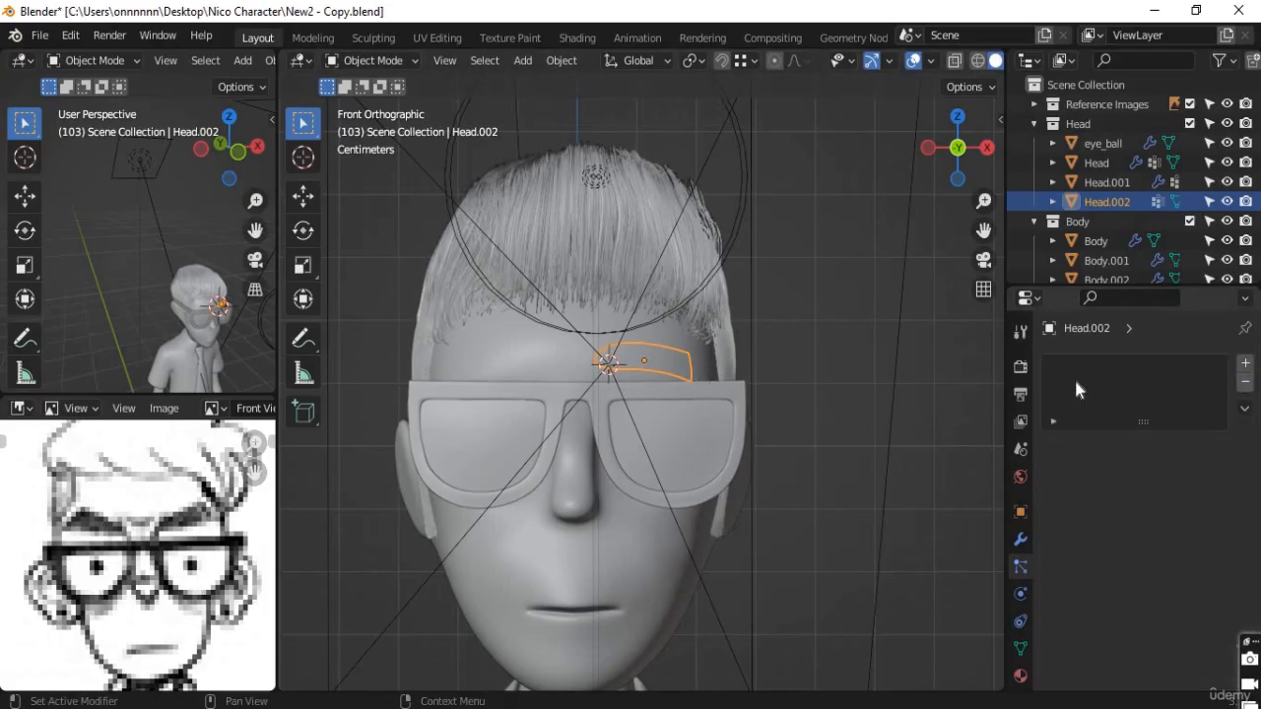
# Step: Compare the particle system lists of the head and the brow patch, leaving the brow patch selected
pyautogui.scroll(1, 660, 375)
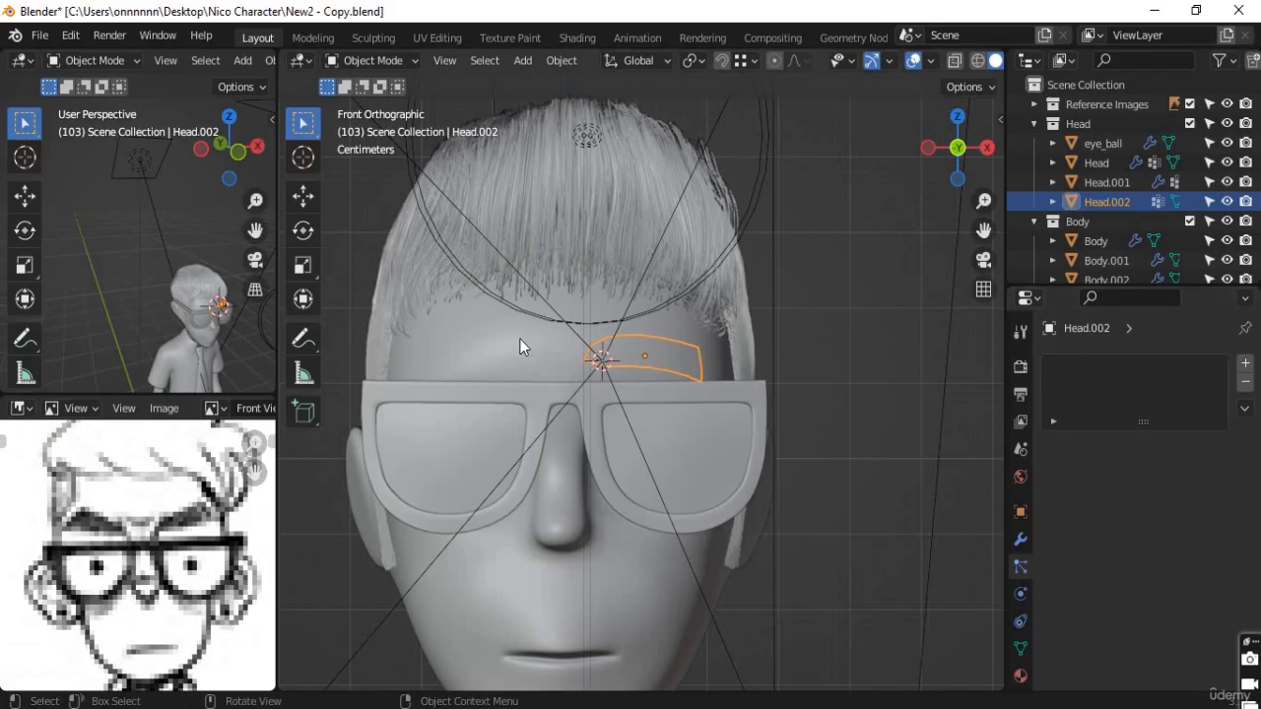
pyautogui.click(653, 372)
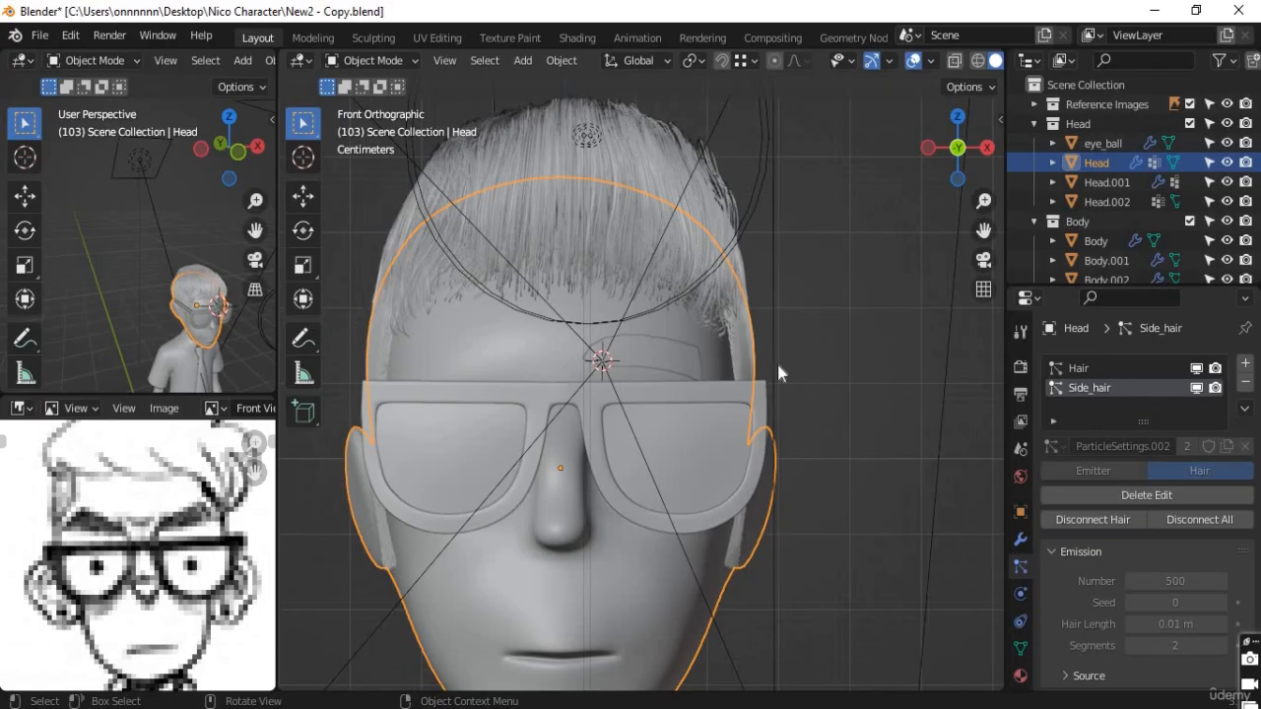
pyautogui.click(652, 356)
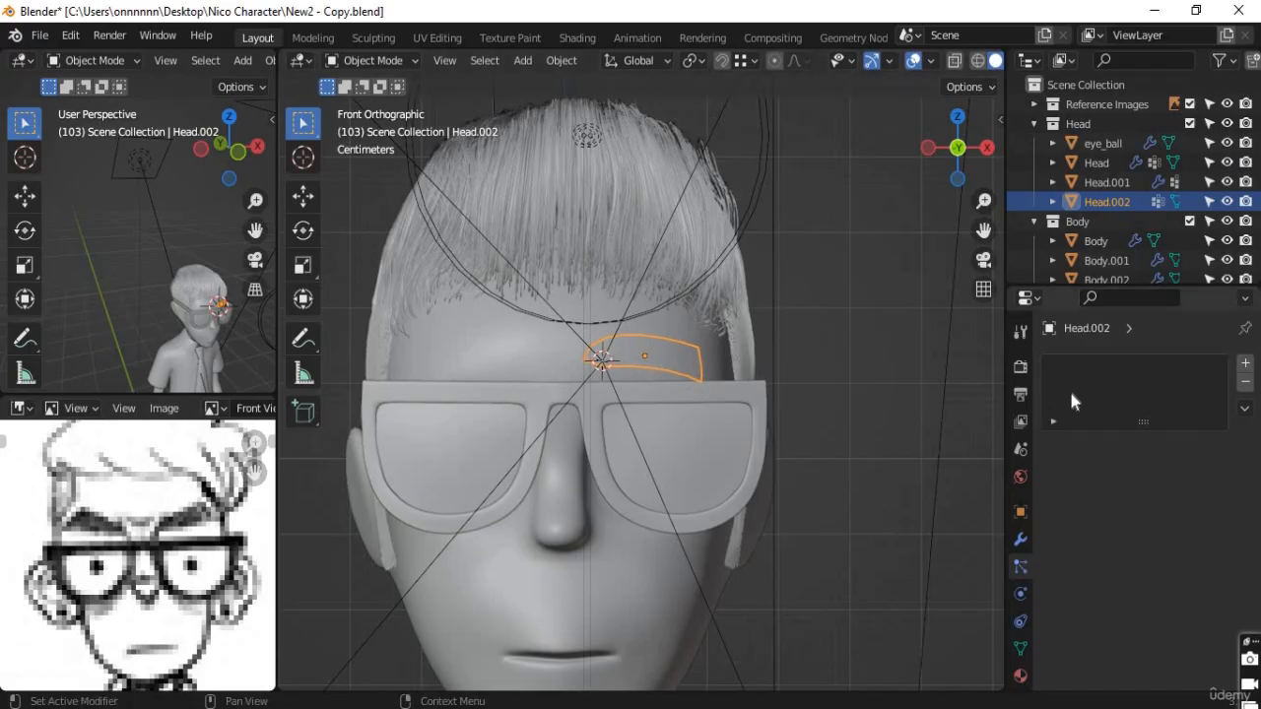
pyautogui.moveTo(649, 397)
pyautogui.mouseDown(button='middle')
pyautogui.moveTo(807, 454)
pyautogui.moveTo(539, 446)
pyautogui.moveTo(535, 502)
pyautogui.moveTo(666, 383)
pyautogui.mouseUp(button='middle')
pyautogui.press('g')
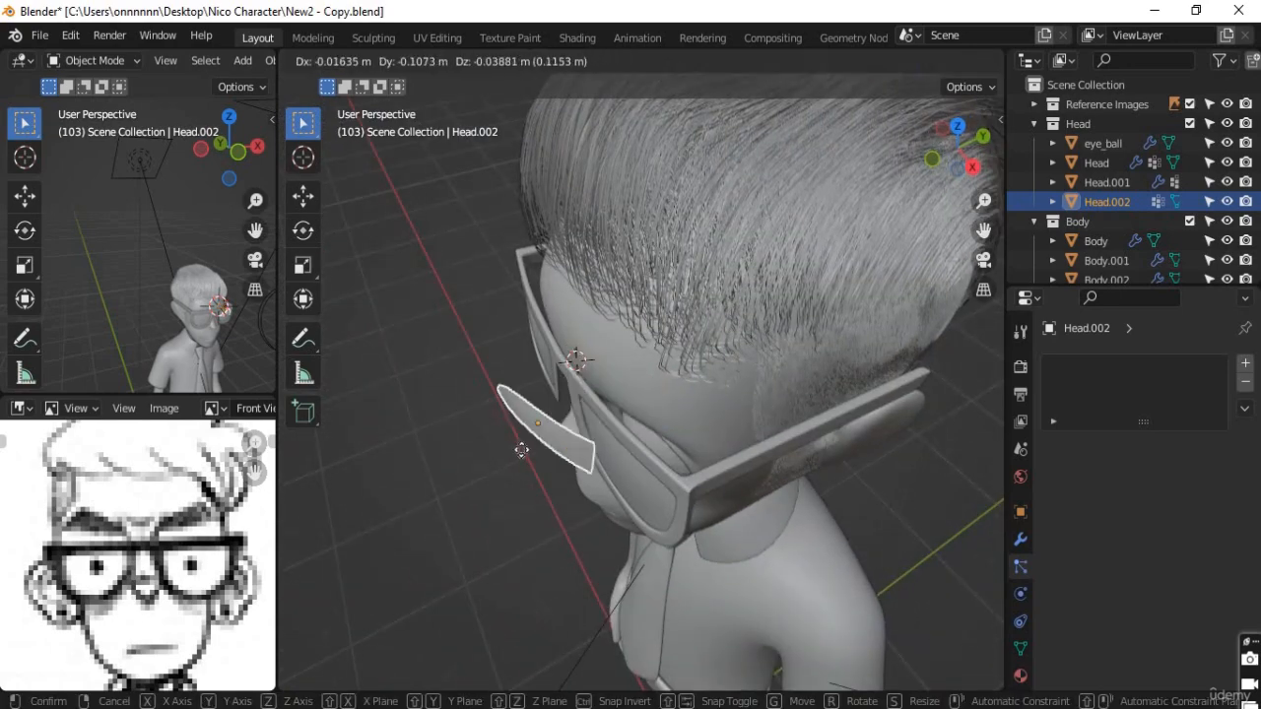
pyautogui.rightClick(555, 446)
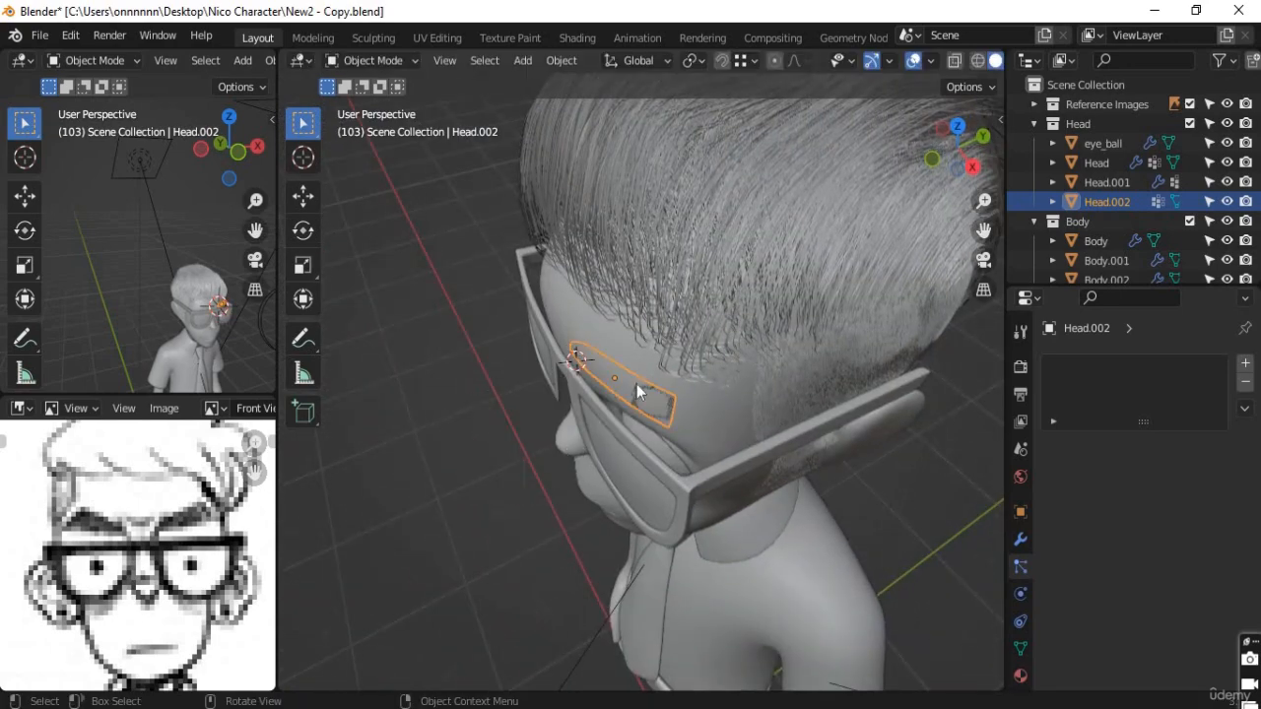
# Step: Switch the brow patch to Weight Paint mode and bring it into close view
pyautogui.moveTo(679, 346); pyautogui.dragTo(704, 374, button='middle')
pyautogui.scroll(2, 705, 366)
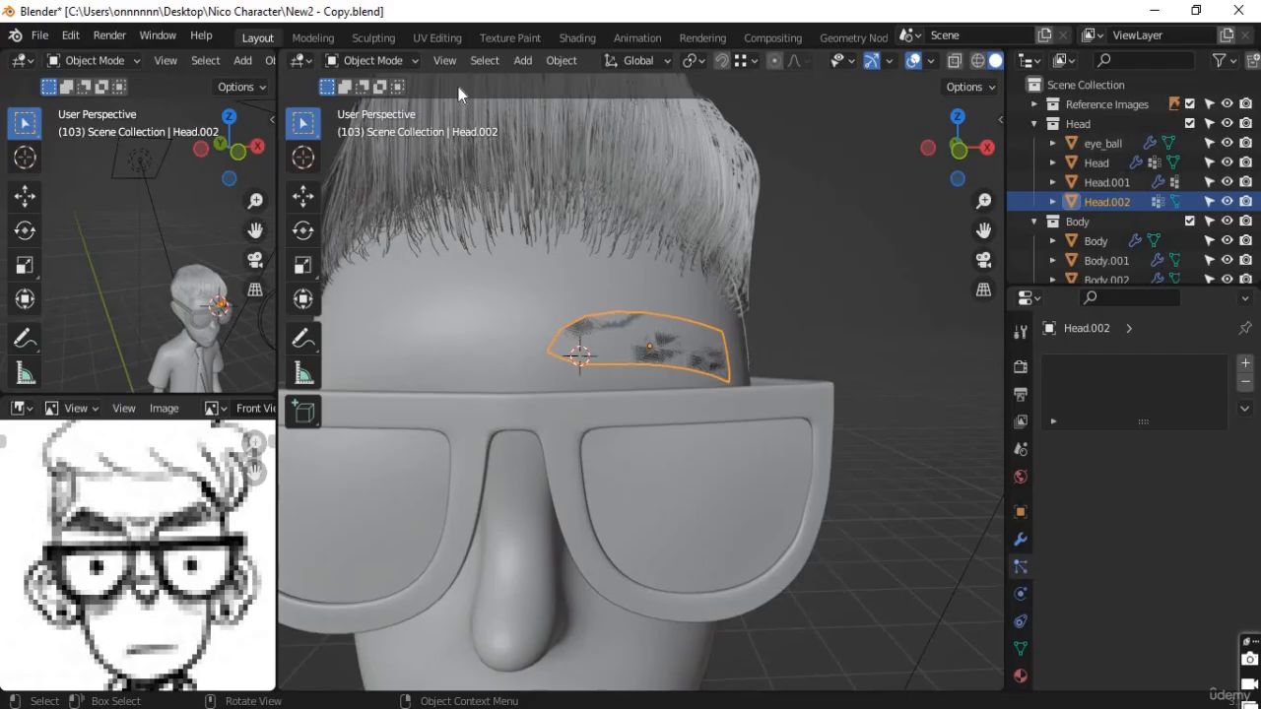
pyautogui.click(390, 61)
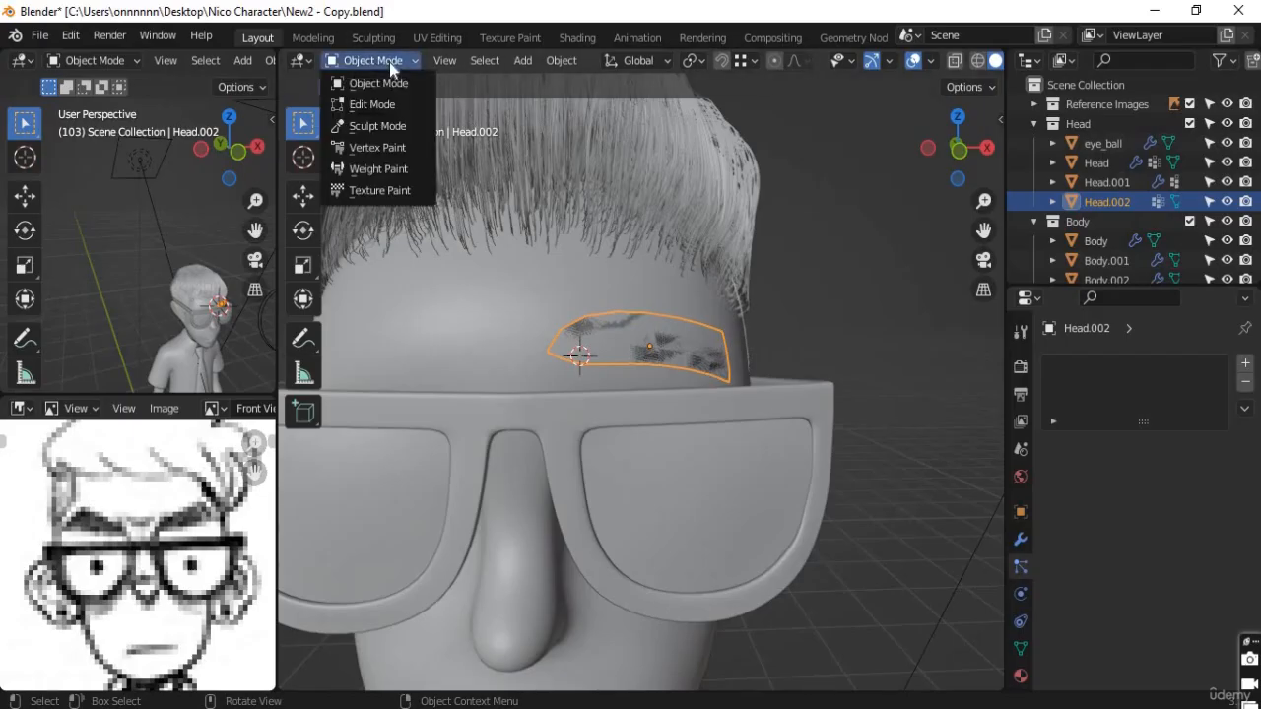
pyautogui.click(382, 169)
pyautogui.moveTo(696, 317)
pyautogui.mouseDown(button='middle')
pyautogui.moveTo(650, 364)
pyautogui.moveTo(641, 349)
pyautogui.moveTo(701, 354)
pyautogui.moveTo(673, 388)
pyautogui.mouseUp(button='middle')
# Step: Select all faces of the brow patch in Edit Mode and subdivide them
pyautogui.press('Tab')
pyautogui.scroll(2, 695, 366)
pyautogui.scroll(1, 681, 343)
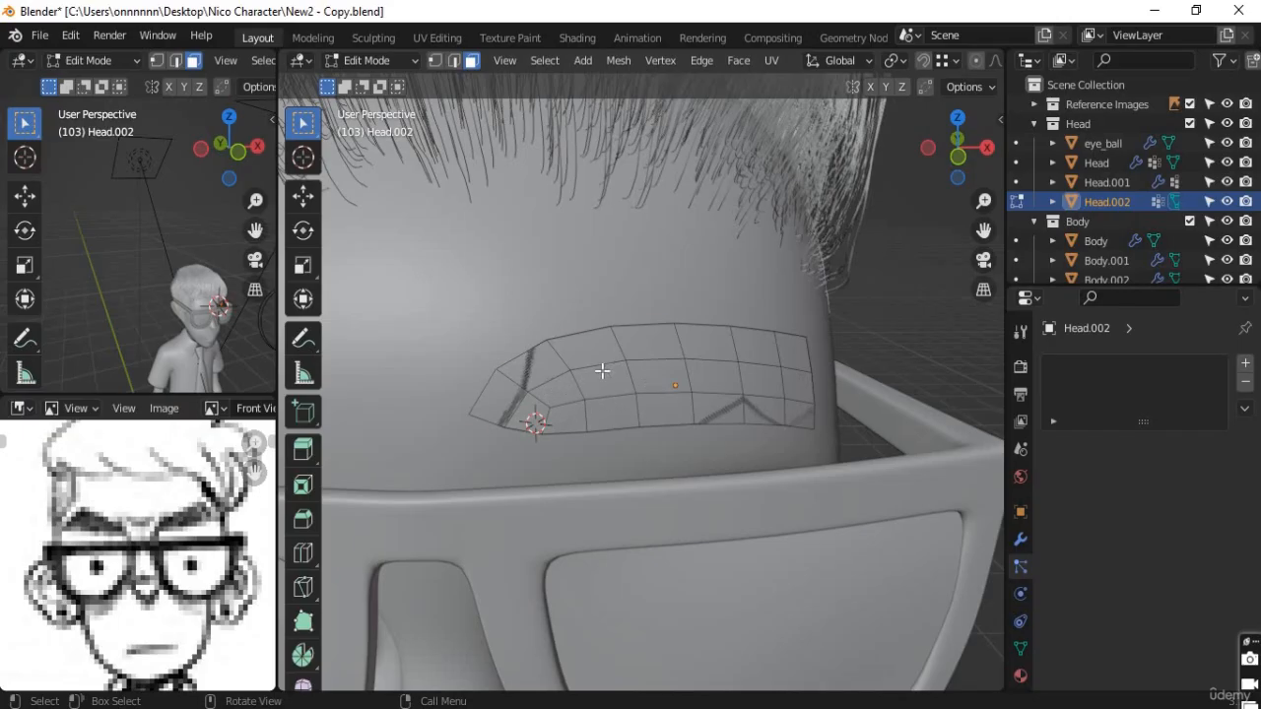
pyautogui.press('a')
pyautogui.rightClick(643, 370)
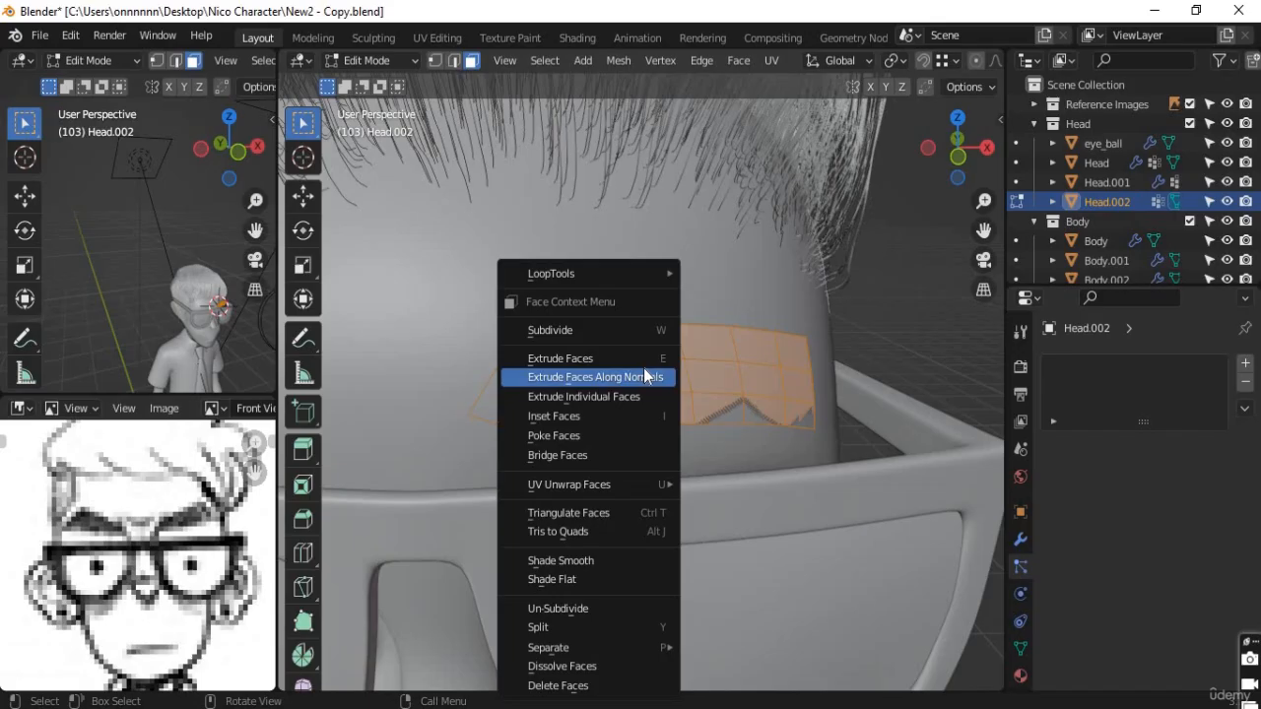
pyautogui.click(575, 332)
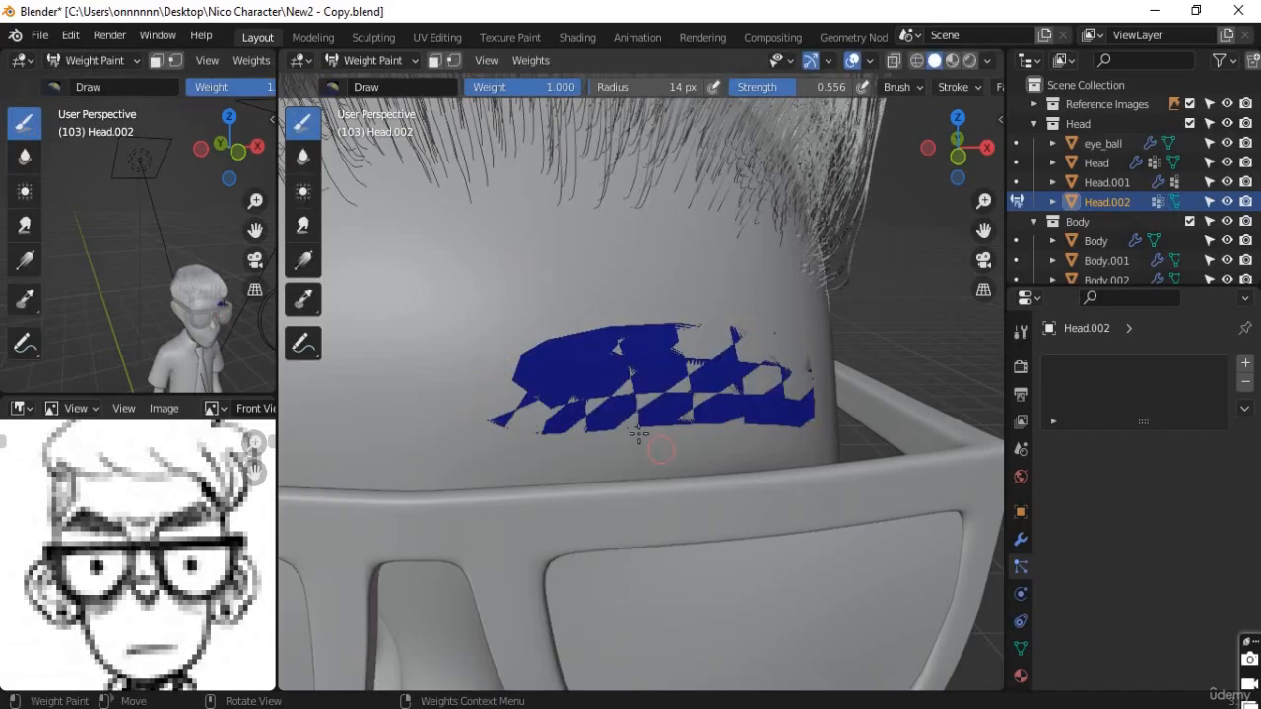
# Step: Go back from Weight Paint to Edit Mode and subdivide the whole brow patch mesh again for a finer grid
pyautogui.press('Tab')
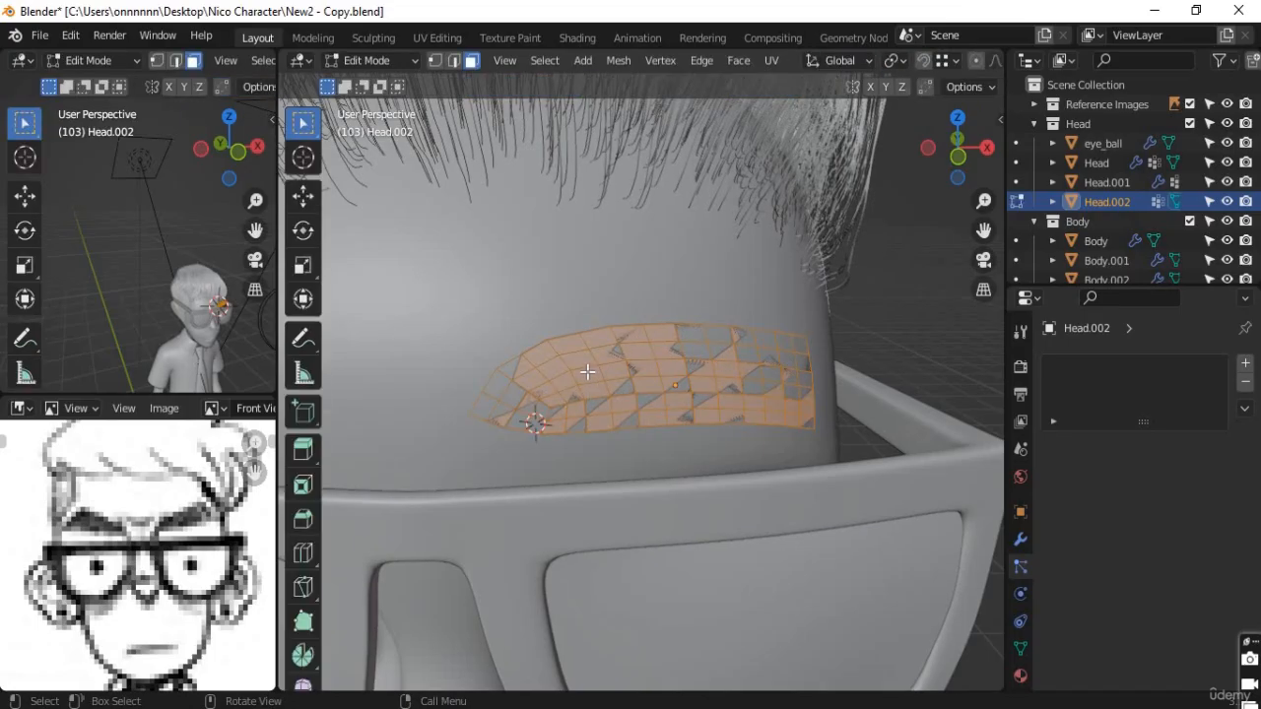
pyautogui.rightClick(587, 372)
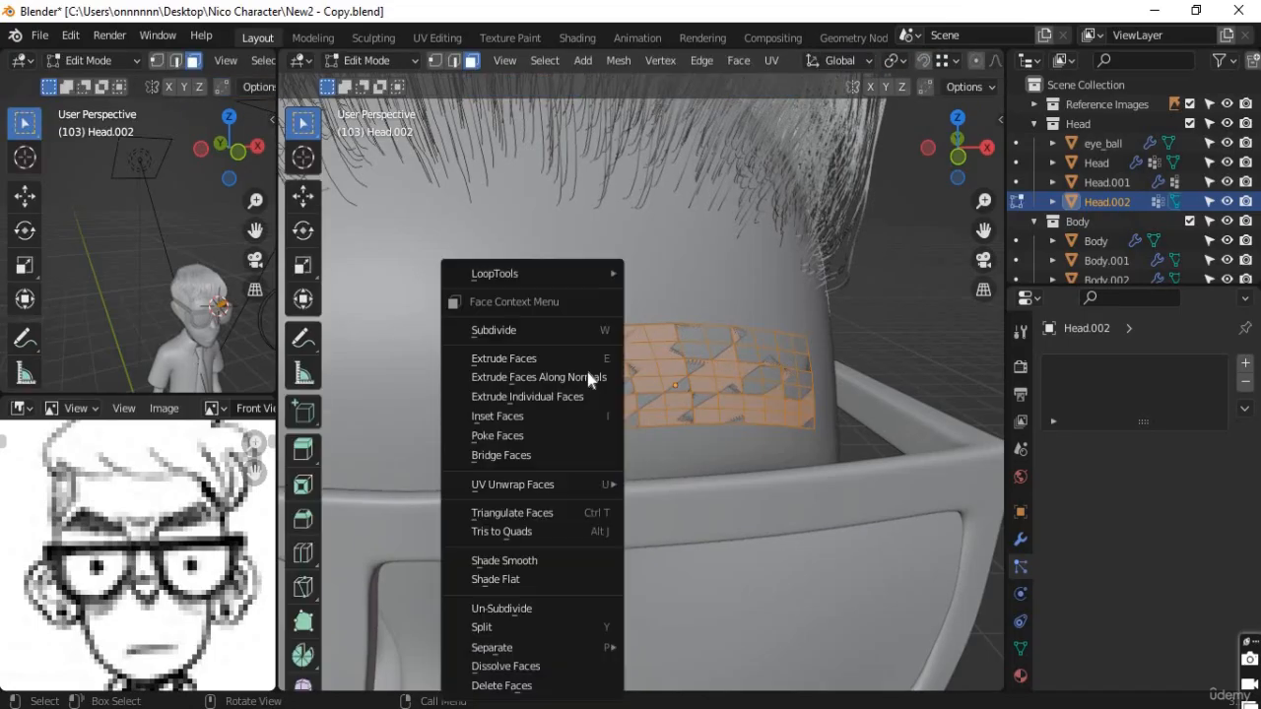
pyautogui.click(518, 331)
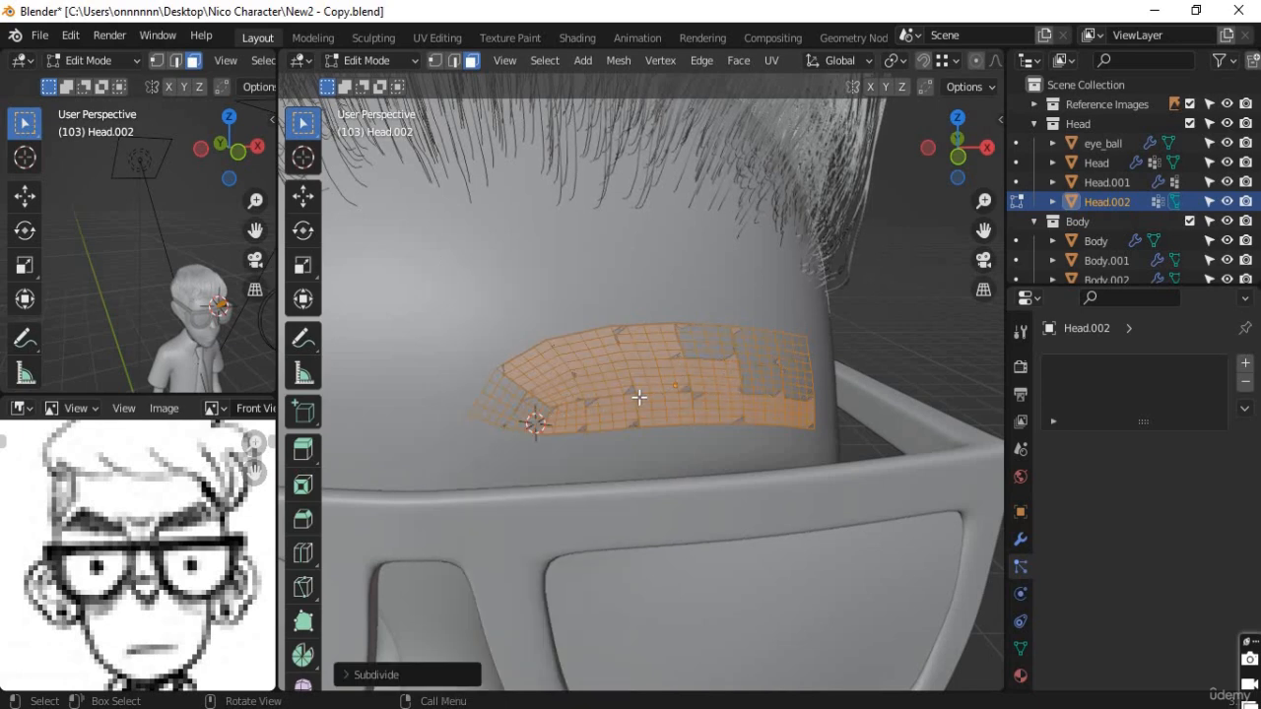
pyautogui.scroll(-2, 640, 397)
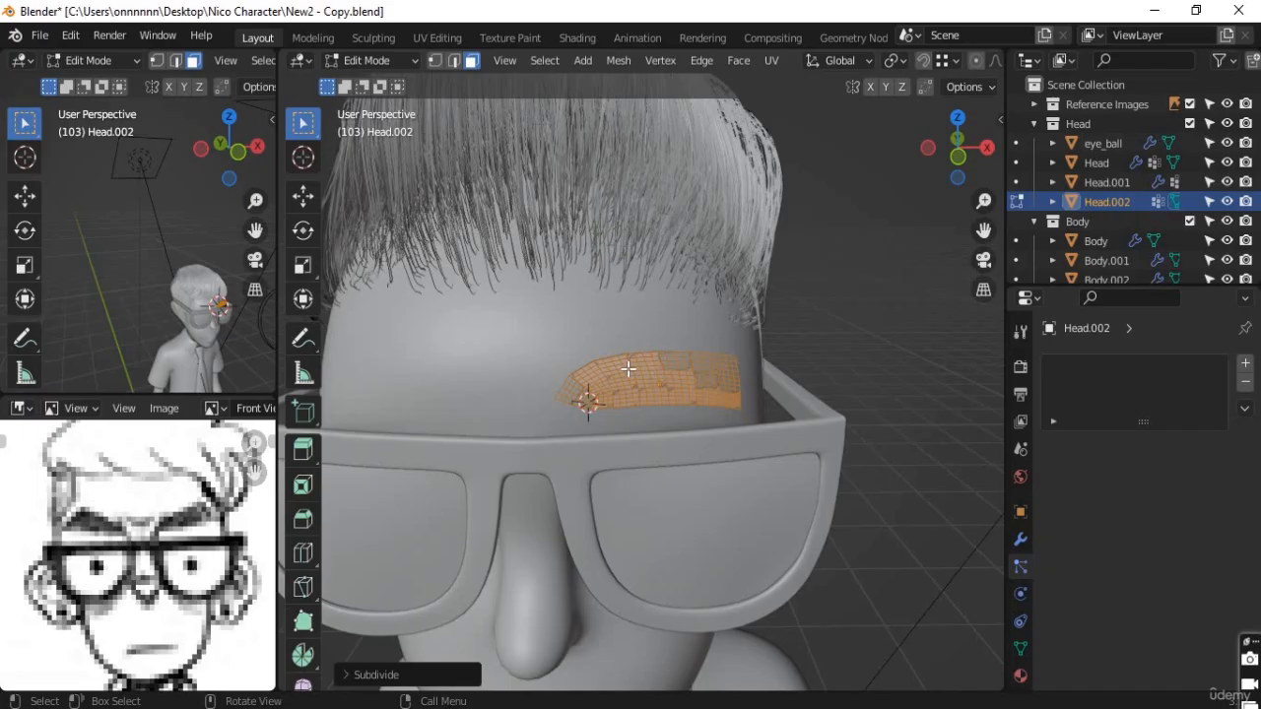
# Step: Return the brow patch to Object Mode and move it slightly outward from the forehead surface with proportional editing on
pyautogui.press('Tab')
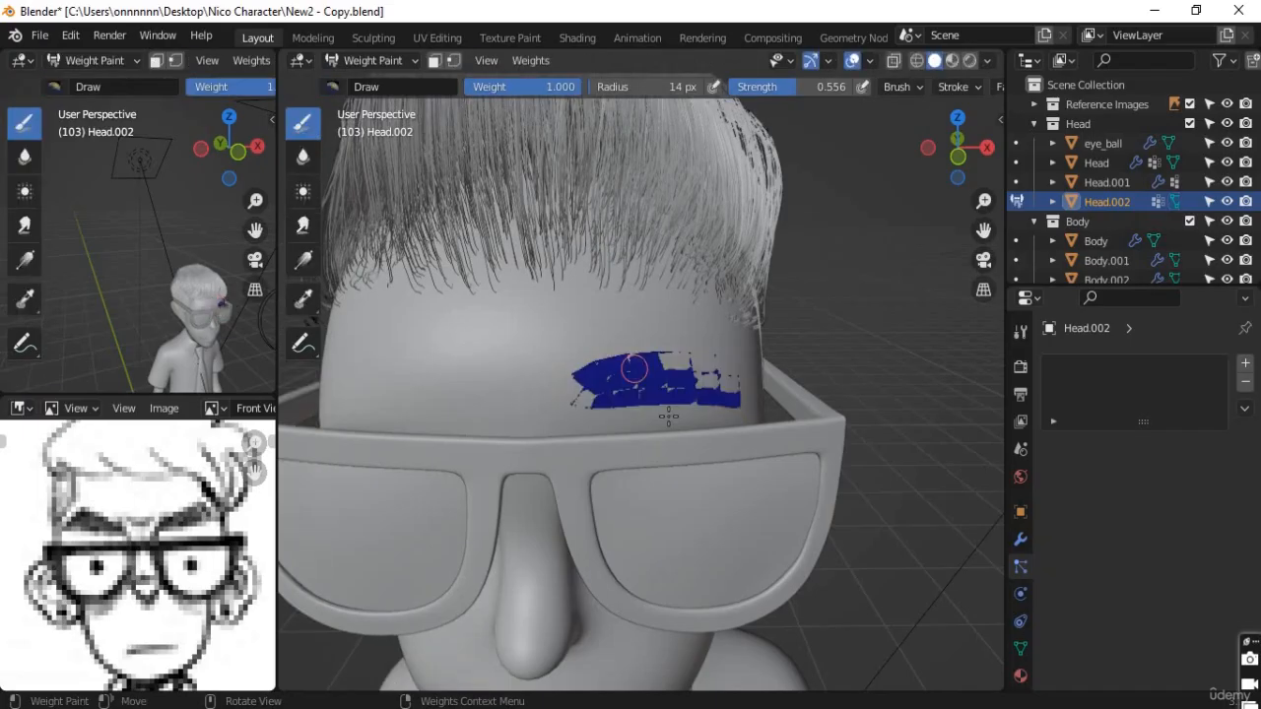
pyautogui.click(362, 61)
pyautogui.click(374, 83)
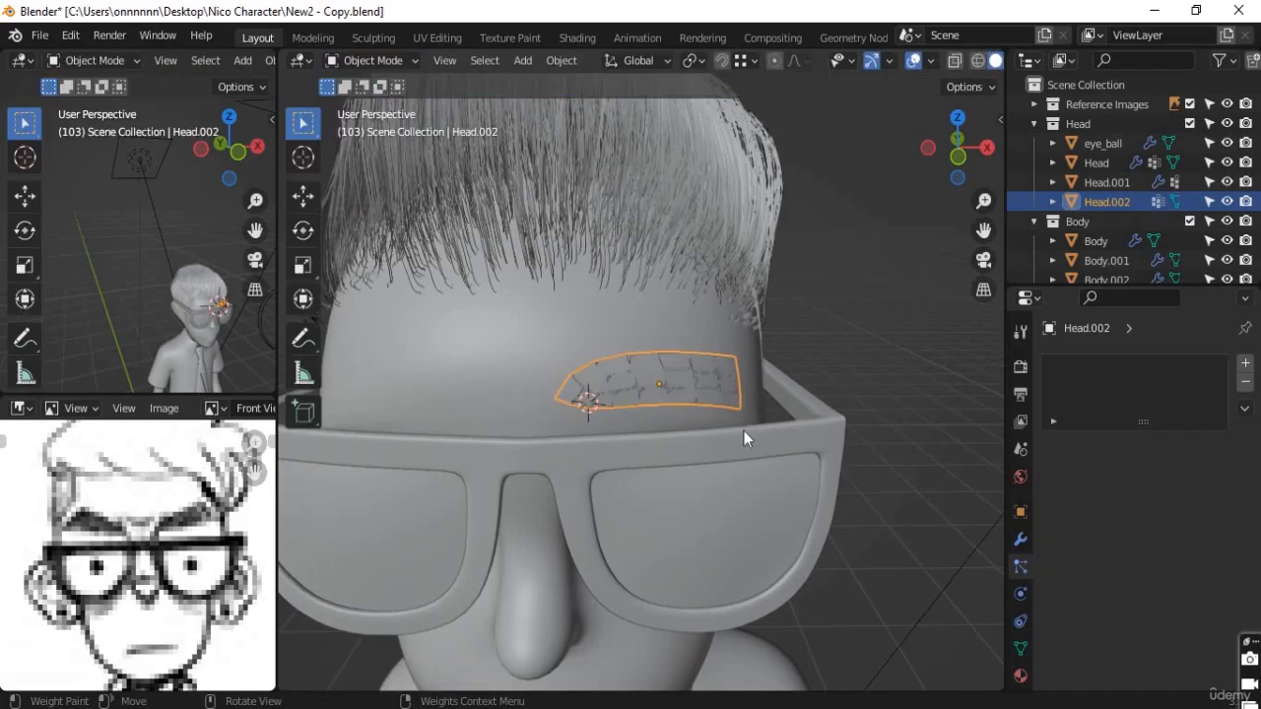
pyautogui.moveTo(552, 453); pyautogui.dragTo(728, 411, button='middle')
pyautogui.scroll(5, 583, 425)
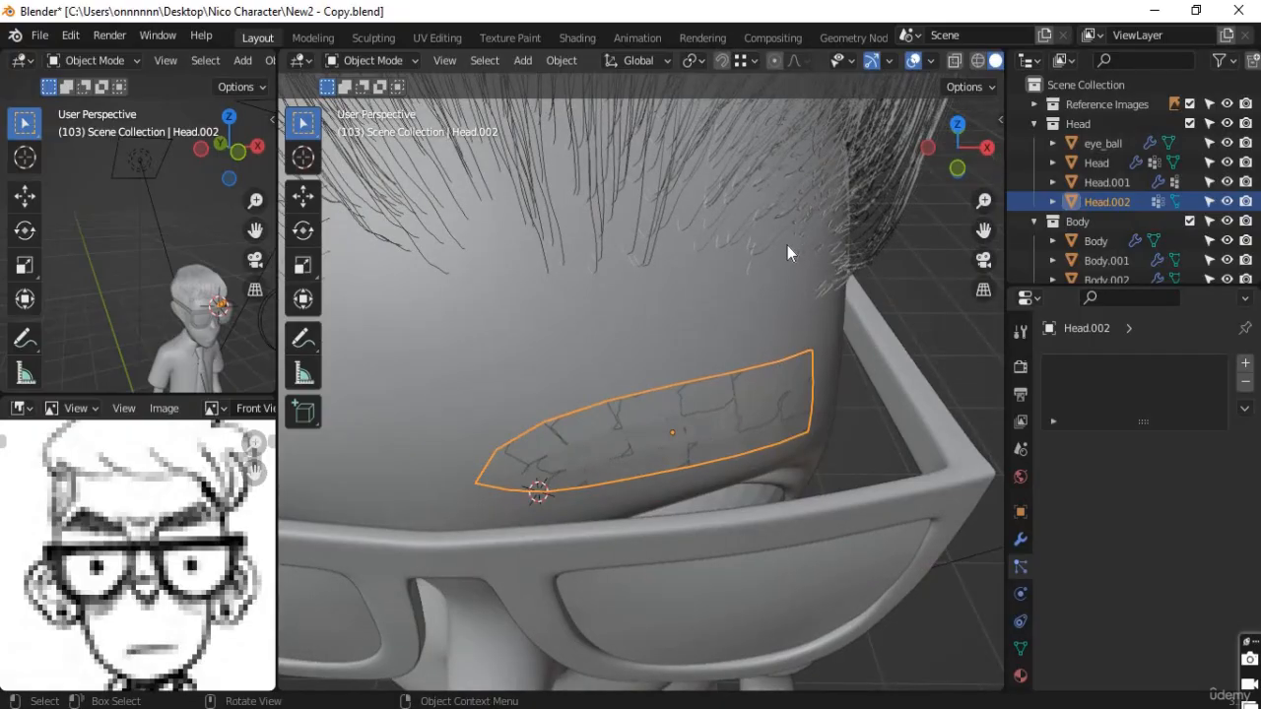
pyautogui.press('o')
pyautogui.moveTo(752, 440); pyautogui.dragTo(708, 484, button='middle')
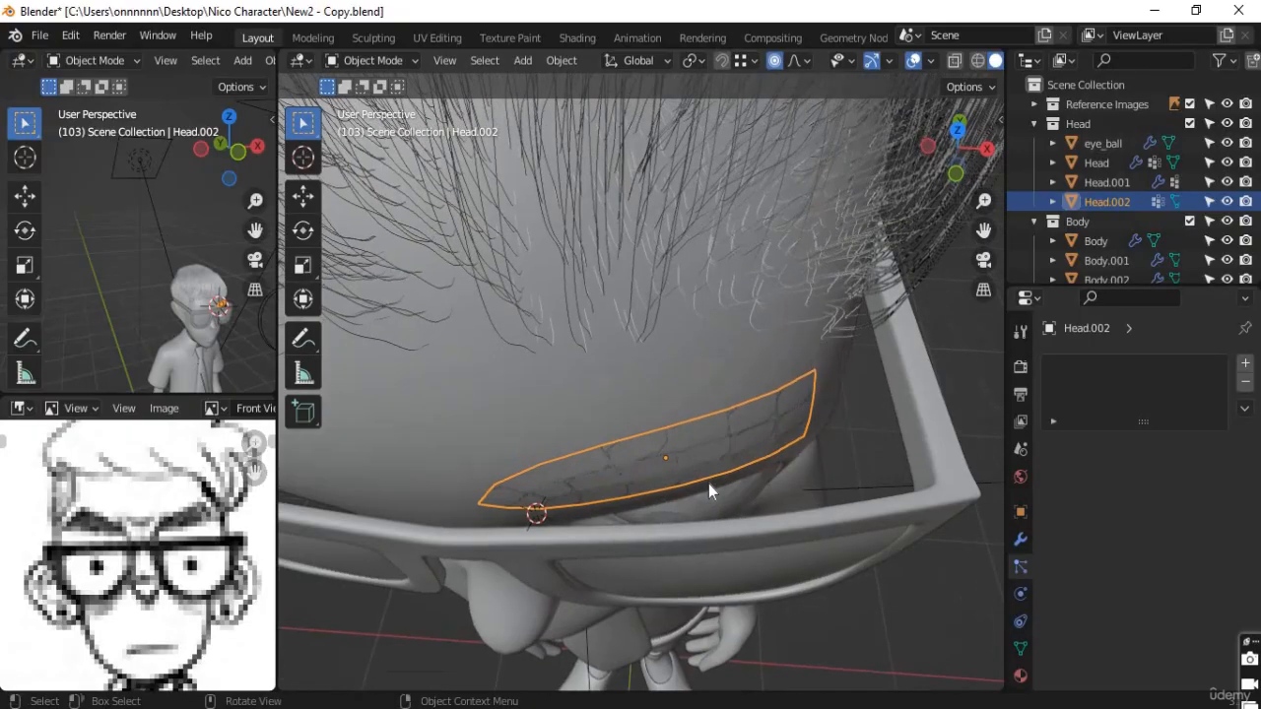
pyautogui.press('g')
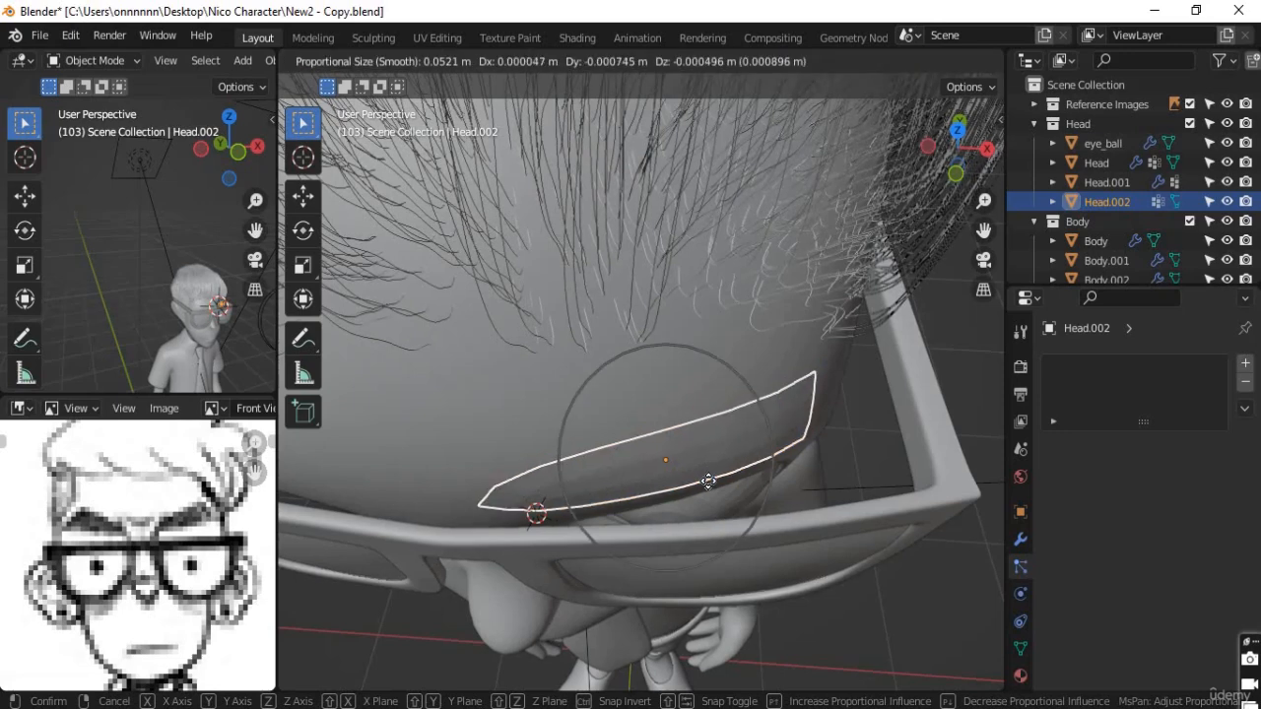
pyautogui.click(697, 513)
pyautogui.moveTo(696, 512); pyautogui.dragTo(599, 440, button='middle')
pyautogui.scroll(4, 593, 462)
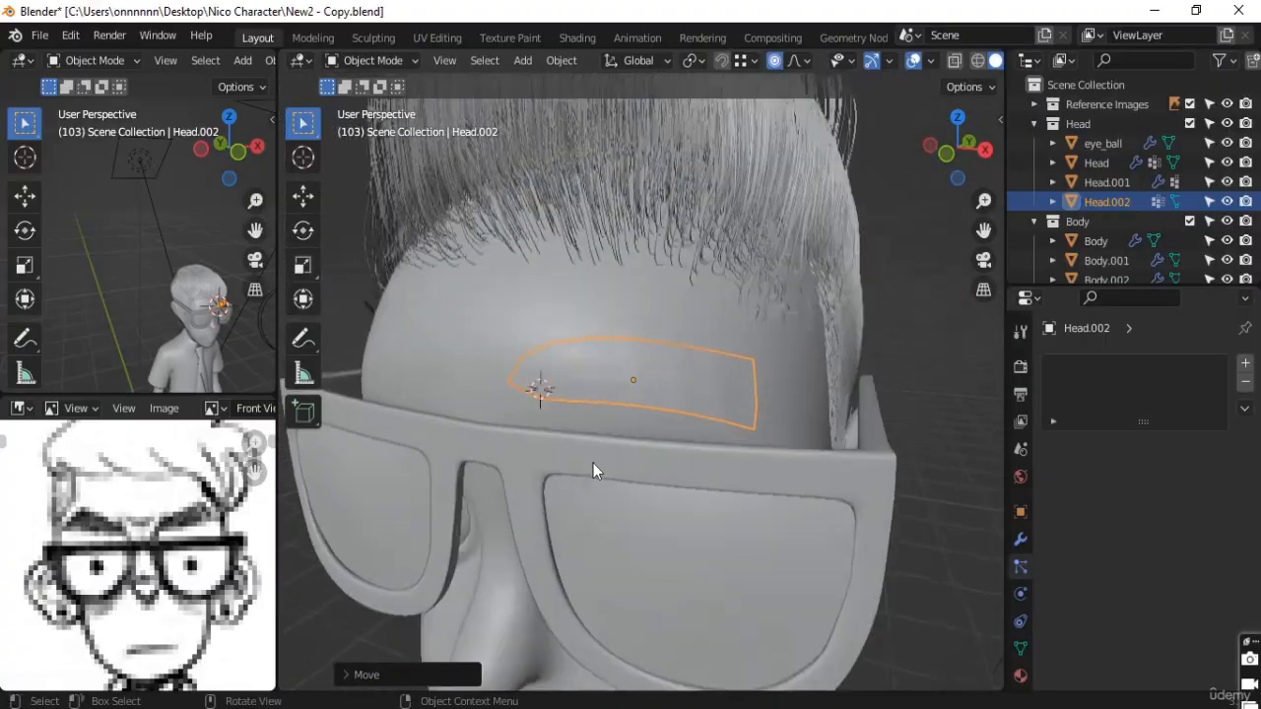
pyautogui.moveTo(504, 509); pyautogui.dragTo(523, 437, button='middle')
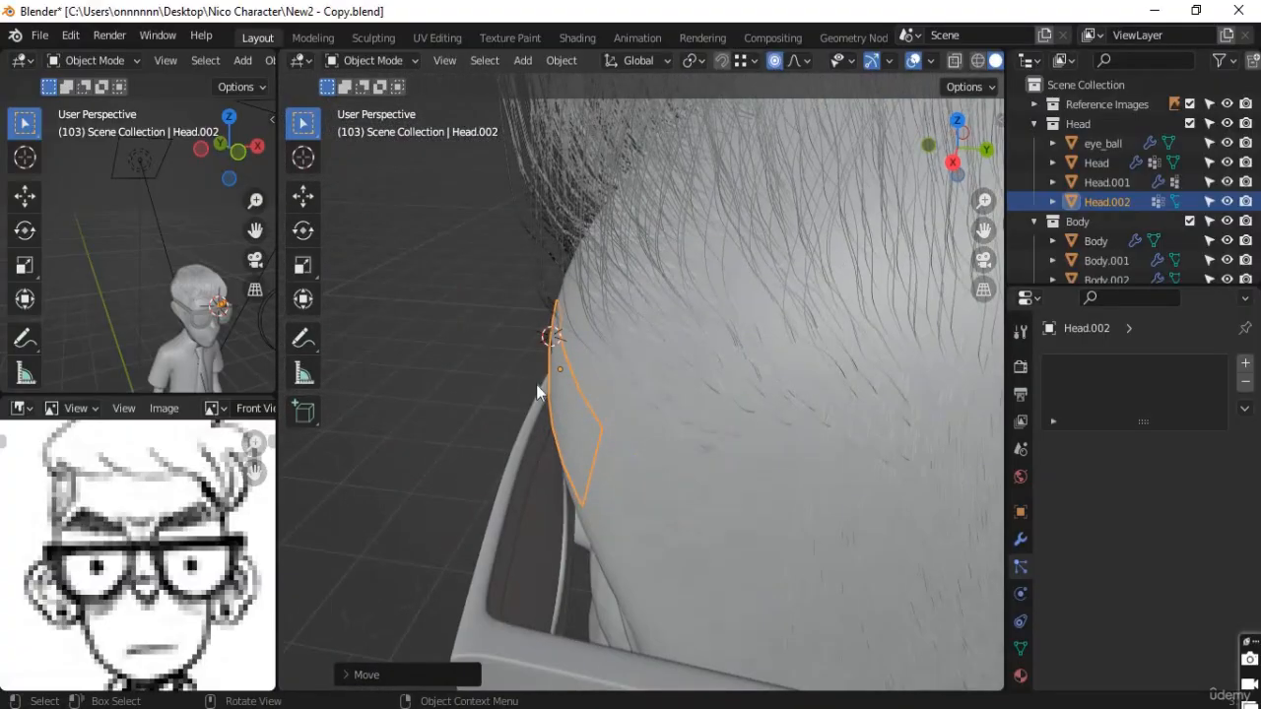
pyautogui.moveTo(659, 420)
pyautogui.mouseDown(button='middle')
pyautogui.moveTo(561, 428)
pyautogui.moveTo(559, 415)
pyautogui.moveTo(700, 417)
pyautogui.moveTo(677, 413)
pyautogui.moveTo(624, 448)
pyautogui.moveTo(677, 422)
pyautogui.moveTo(661, 422)
pyautogui.mouseUp(button='middle')
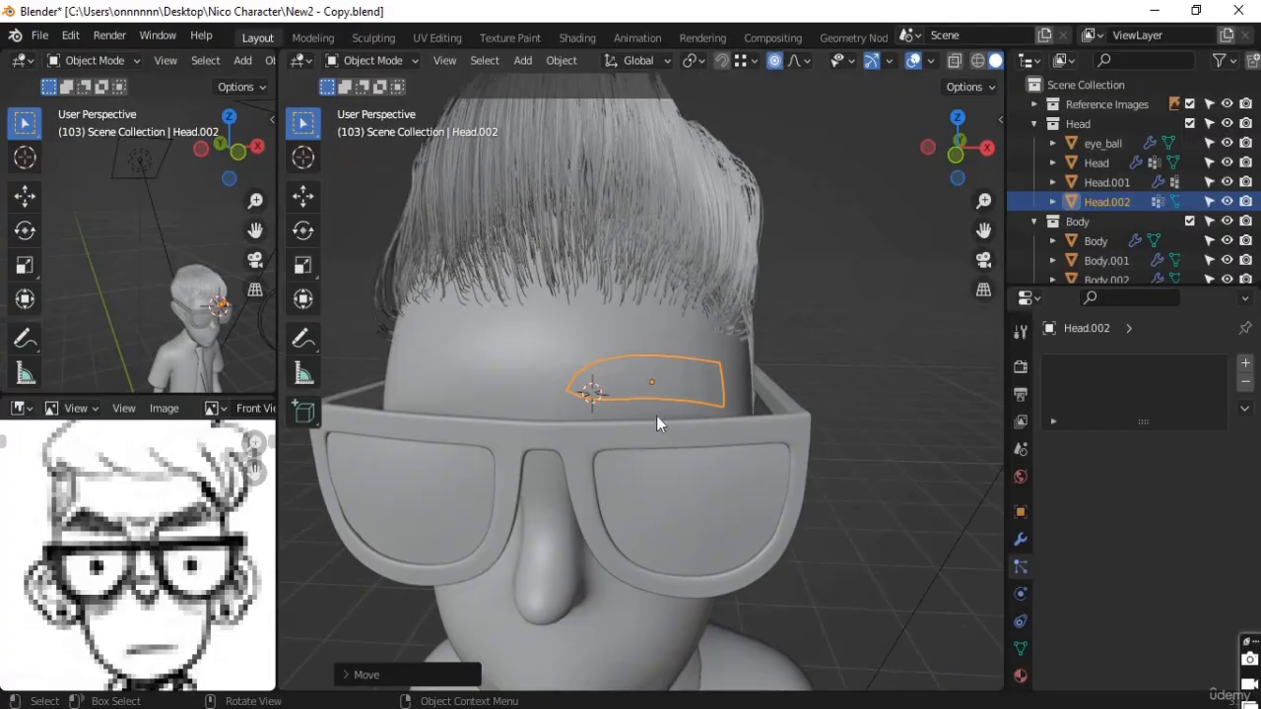
# Step: Switch the brow patch to Weight Paint mode with the Draw brush weight at 1.0
pyautogui.click(357, 60)
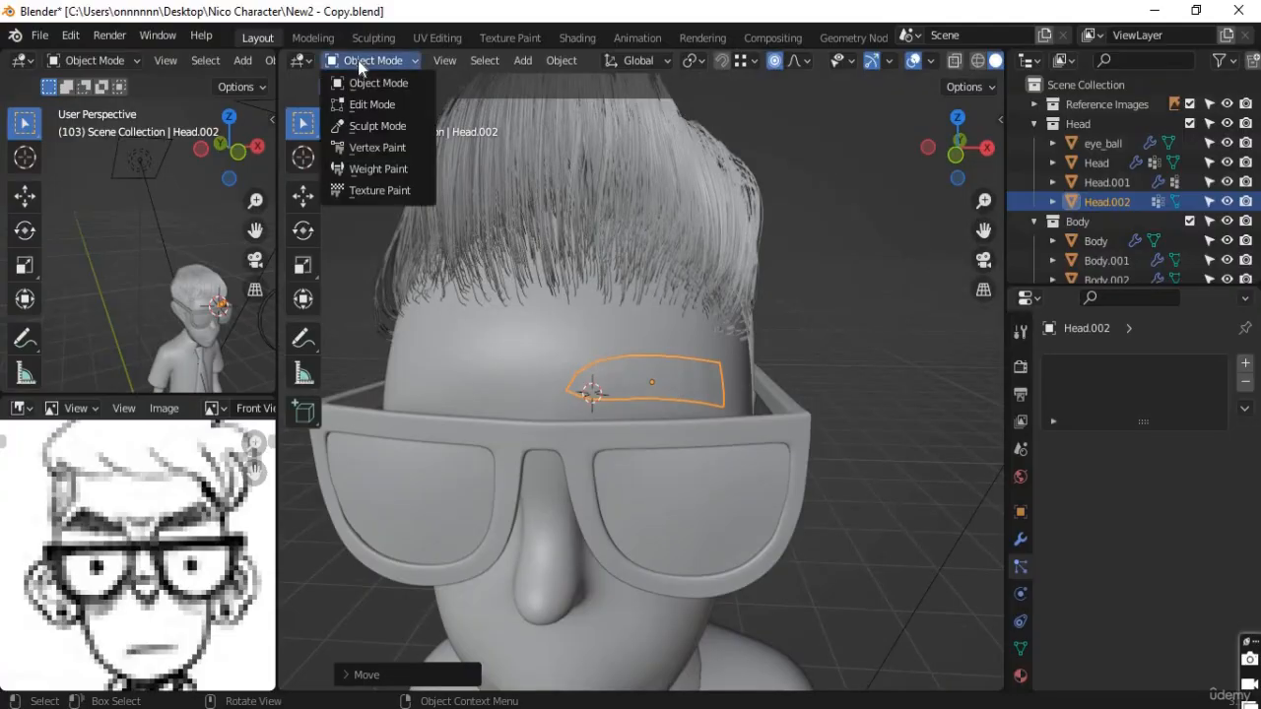
pyautogui.click(385, 171)
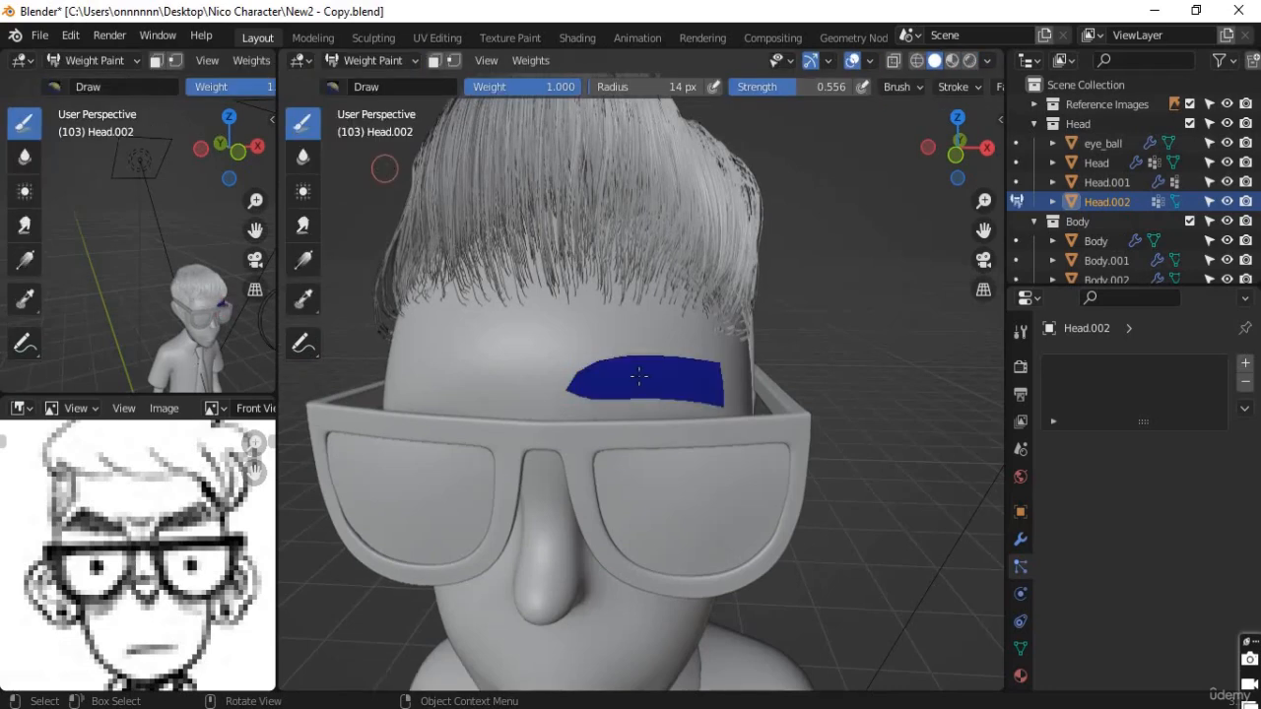
pyautogui.scroll(2, 665, 379)
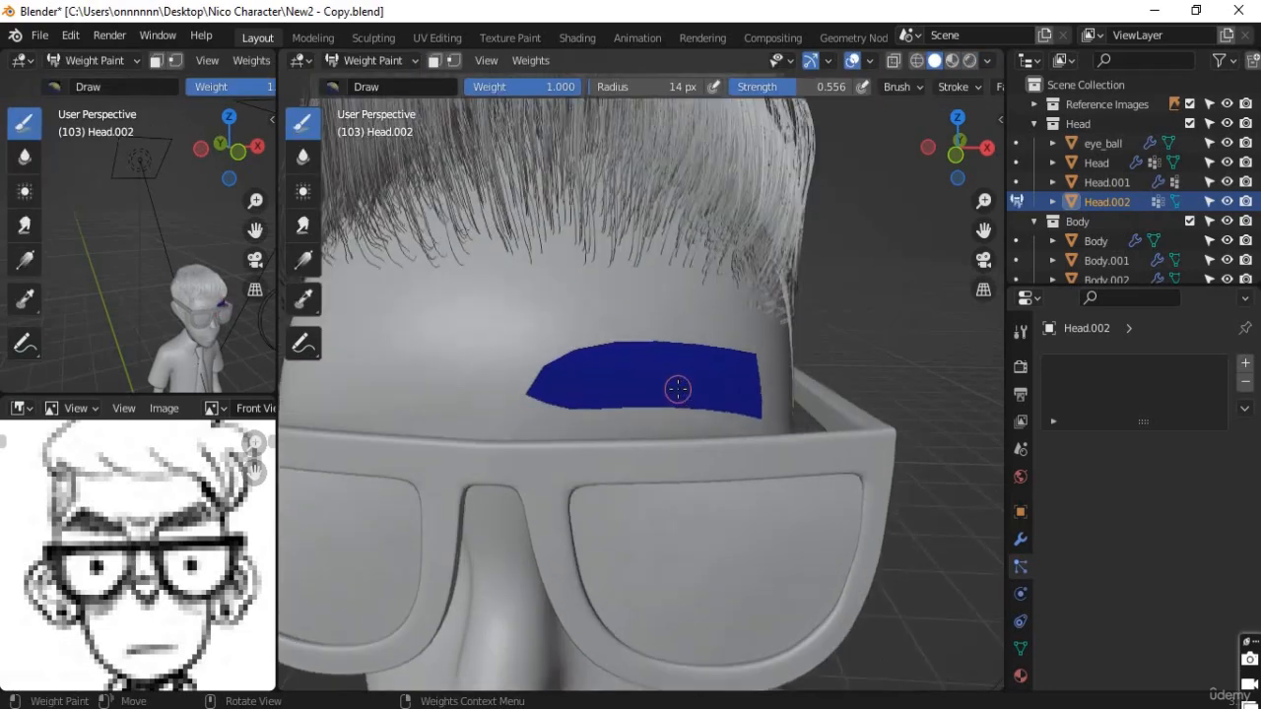
pyautogui.scroll(2, 678, 389)
pyautogui.moveTo(684, 407); pyautogui.dragTo(522, 456, button='middle')
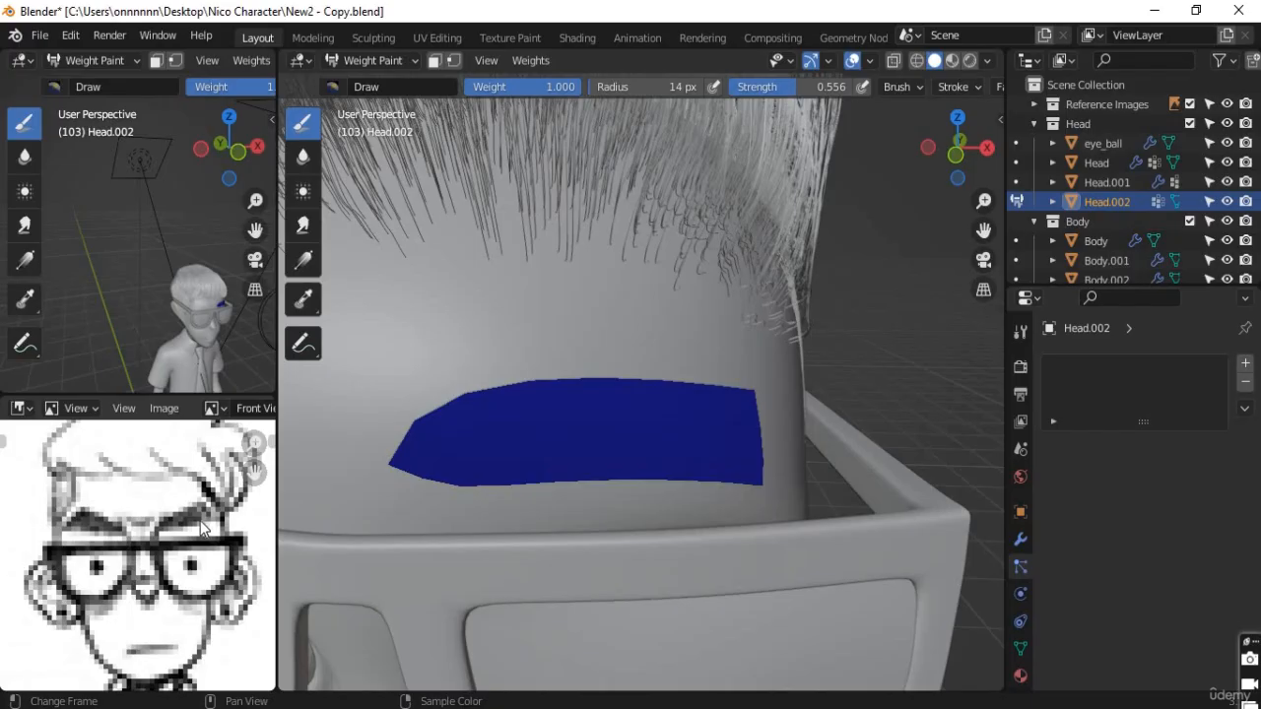
pyautogui.scroll(-2, 501, 491)
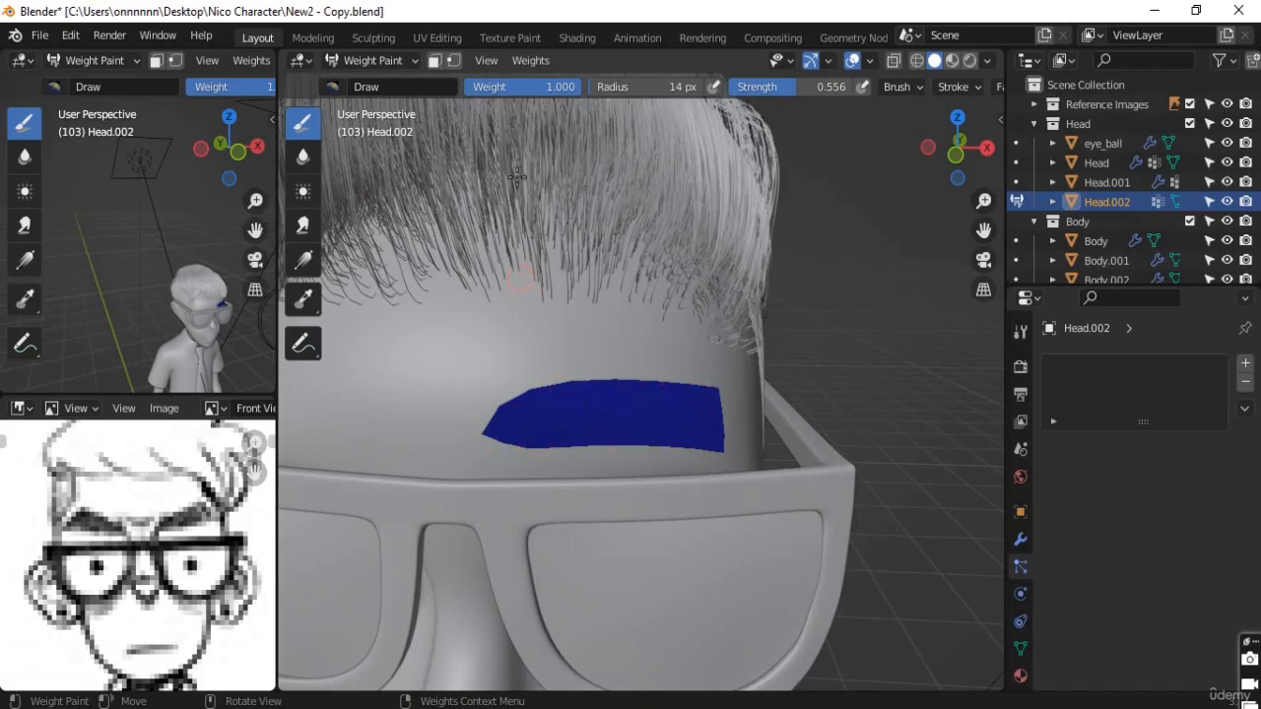
pyautogui.click(553, 88)
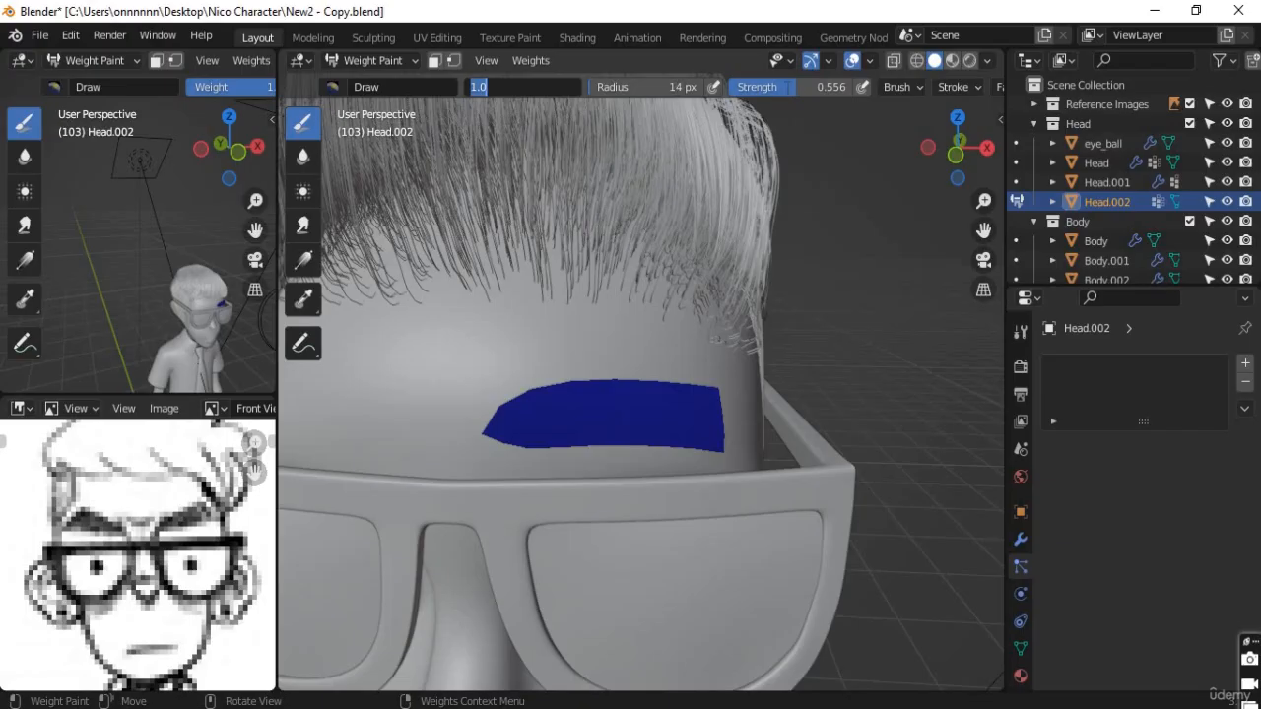
pyautogui.press('Return')
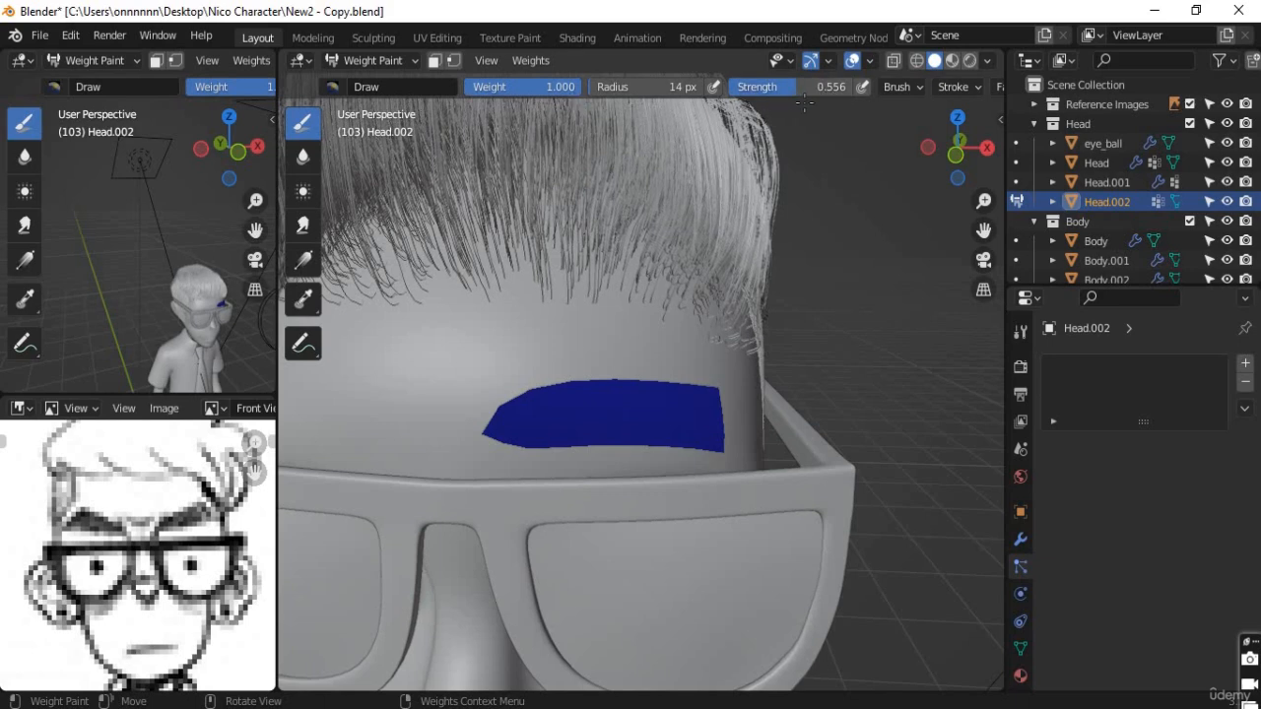
pyautogui.scroll(1, 527, 436)
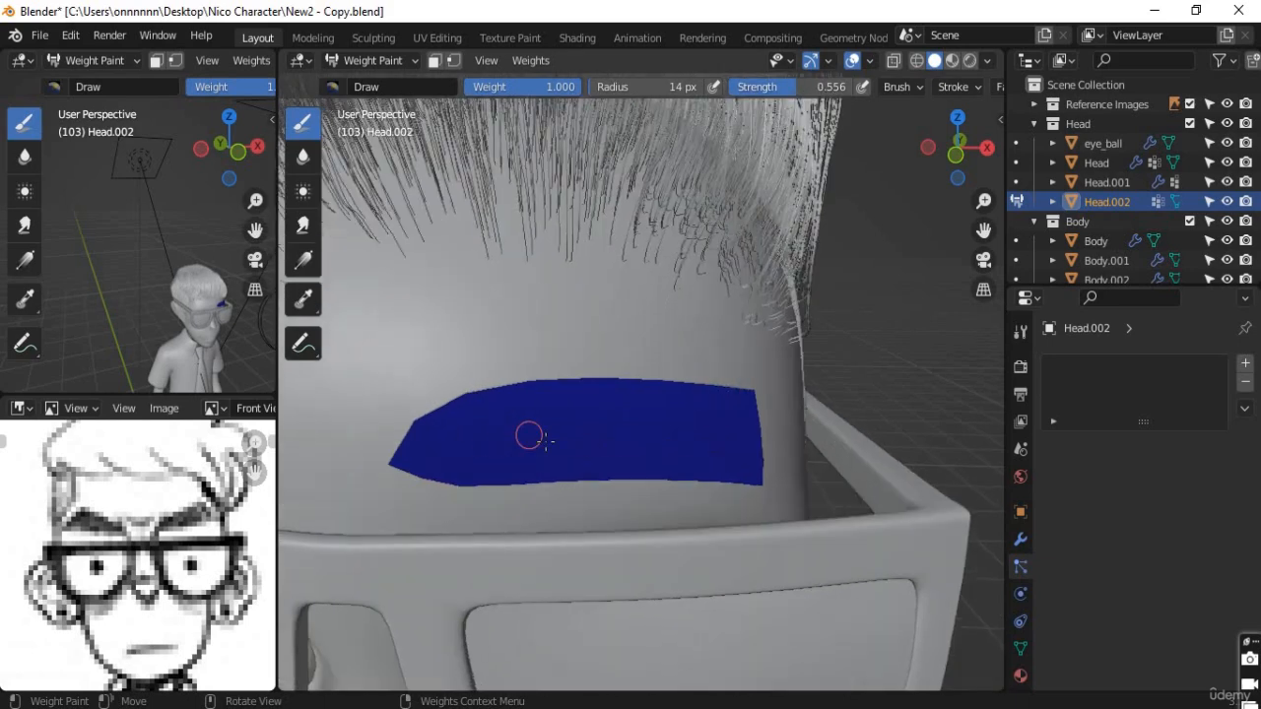
pyautogui.scroll(1, 585, 442)
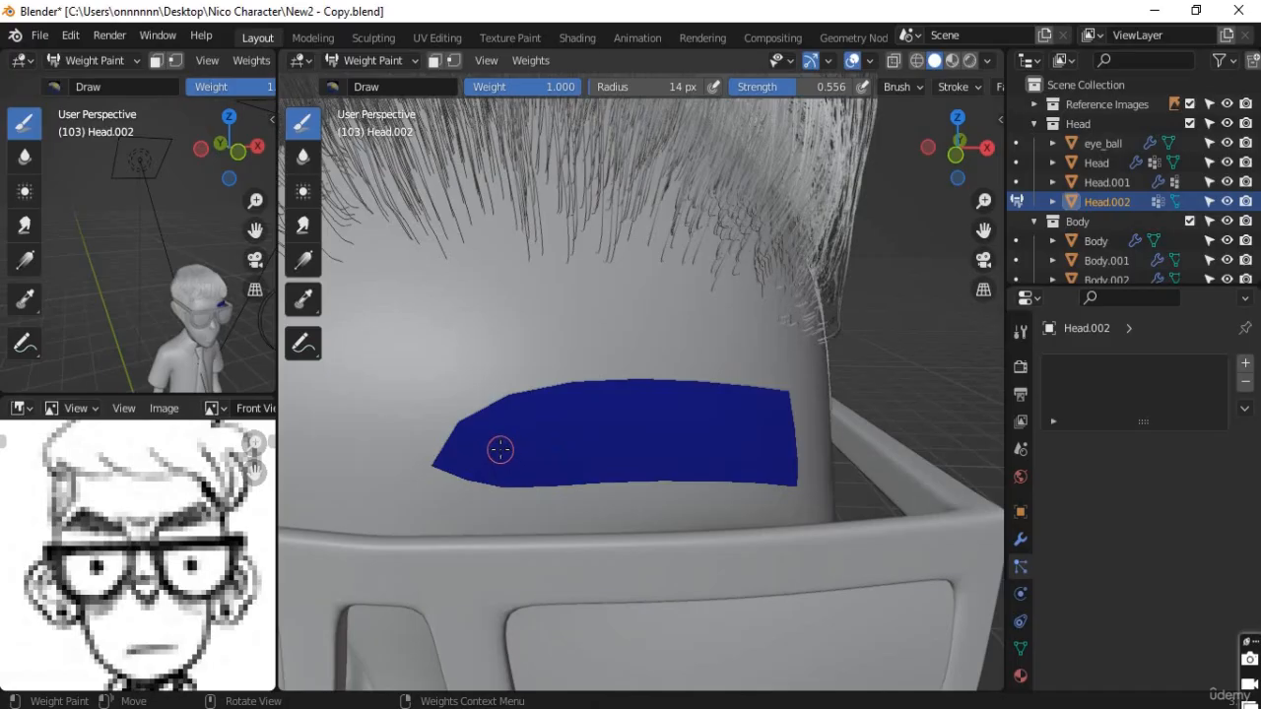
pyautogui.moveTo(500, 449)
pyautogui.mouseDown()
pyautogui.moveTo(543, 437)
pyautogui.moveTo(475, 451)
pyautogui.moveTo(498, 426)
pyautogui.moveTo(635, 430)
pyautogui.moveTo(525, 445)
pyautogui.mouseUp()
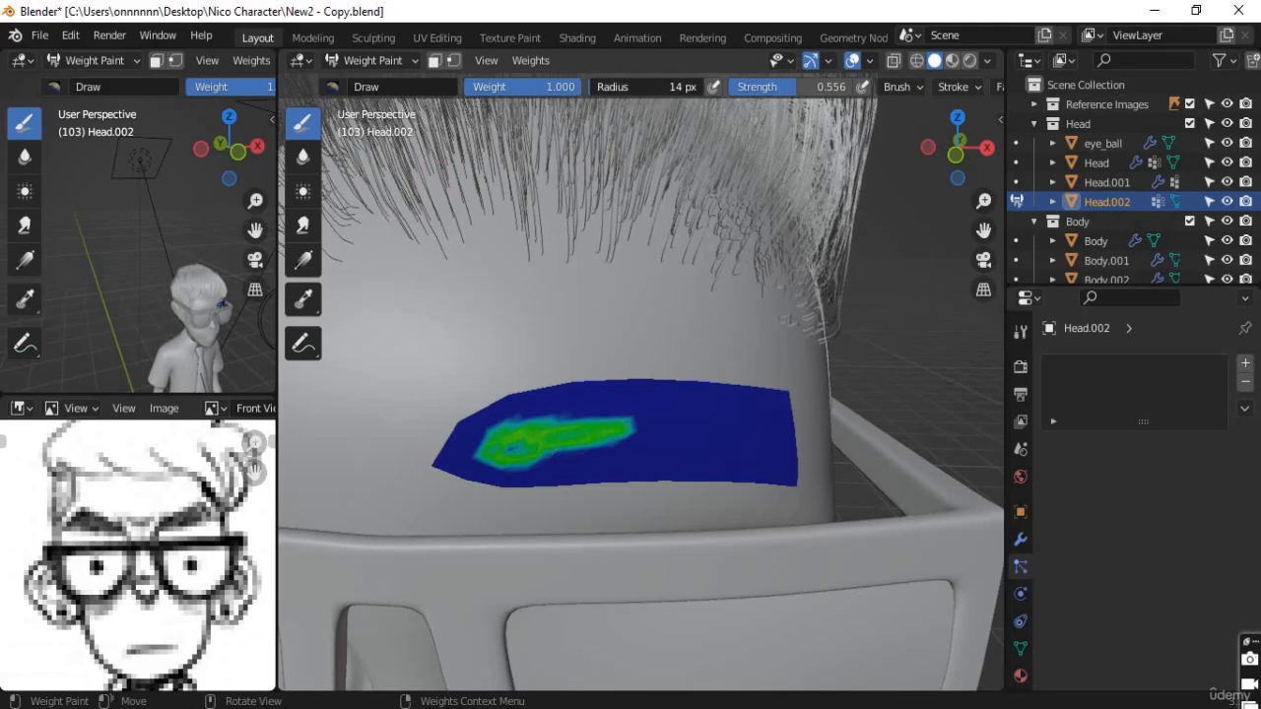
pyautogui.moveTo(591, 87); pyautogui.dragTo(593, 89)
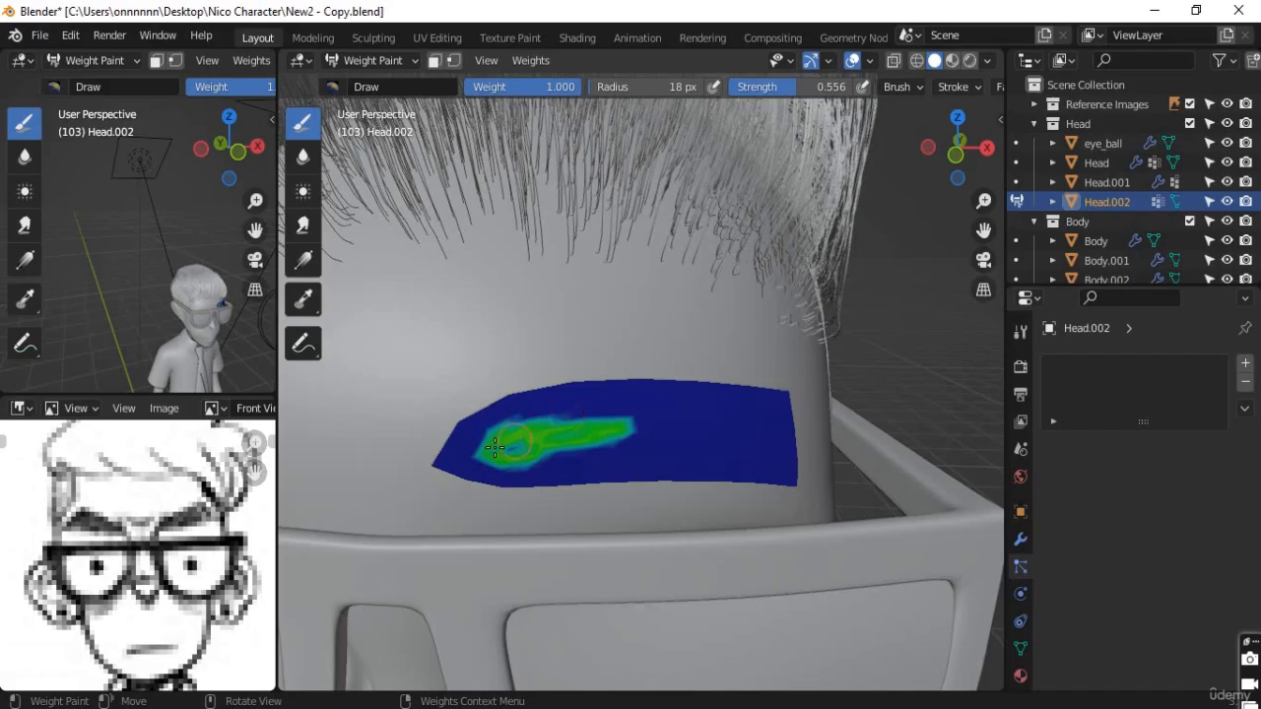
pyautogui.moveTo(495, 447)
pyautogui.mouseDown()
pyautogui.moveTo(498, 433)
pyautogui.moveTo(671, 432)
pyautogui.mouseUp()
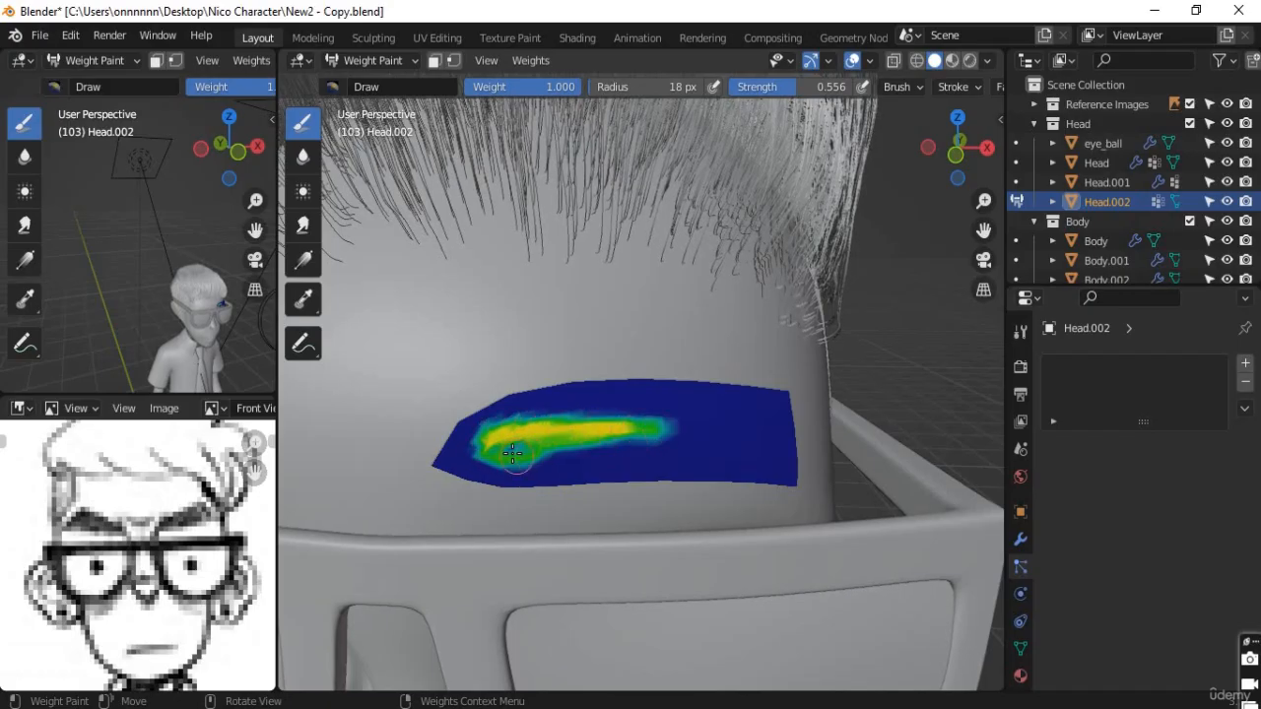
pyautogui.hotkey('ctrl', 'z')
pyautogui.hotkey('ctrl', 'z')
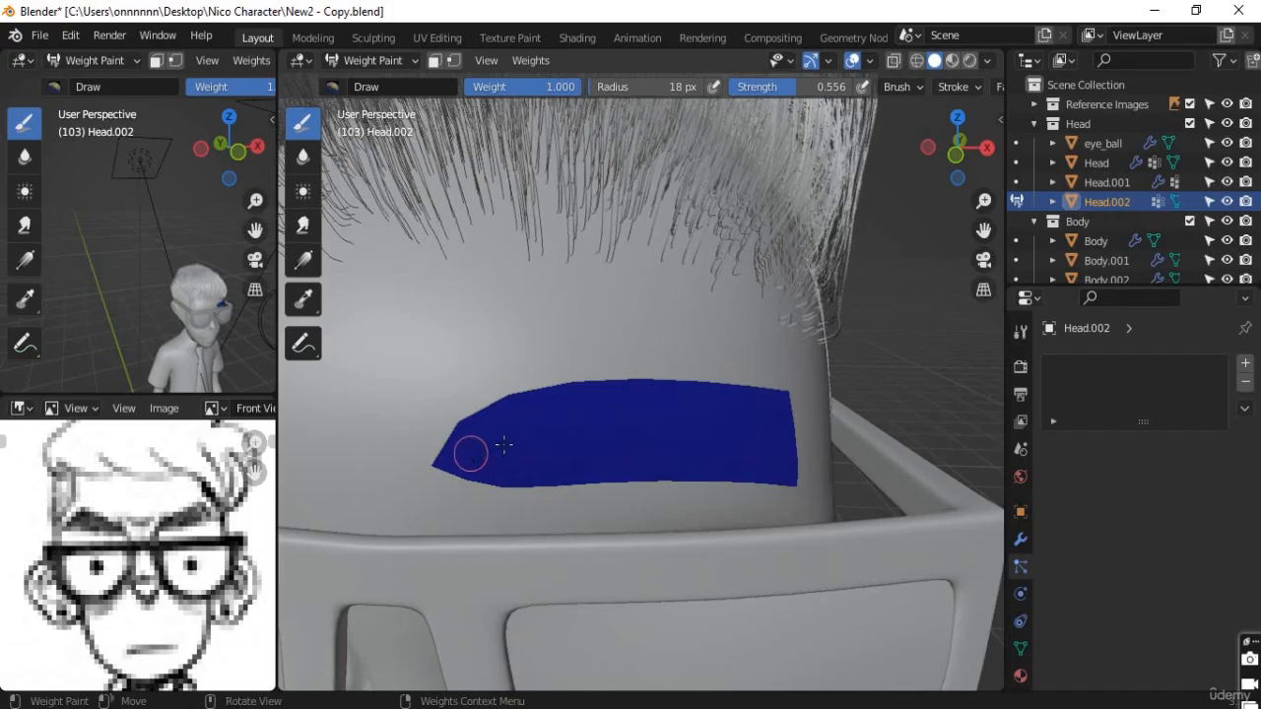
pyautogui.moveTo(471, 451); pyautogui.dragTo(582, 441)
pyautogui.hotkey('ctrl', 'z')
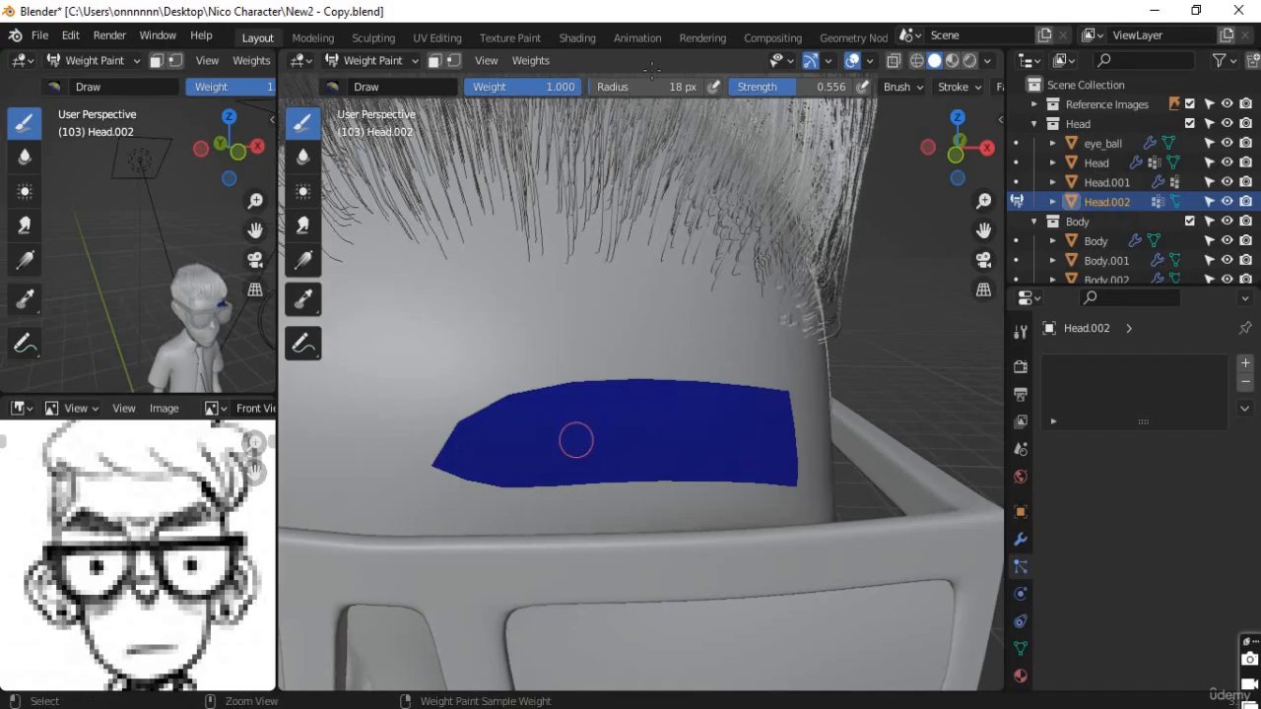
# Step: Set the brush radius to 23 px and paint weight along the brow patch from its inner tip to near its outer end
pyautogui.click(669, 88)
pyautogui.write('23')
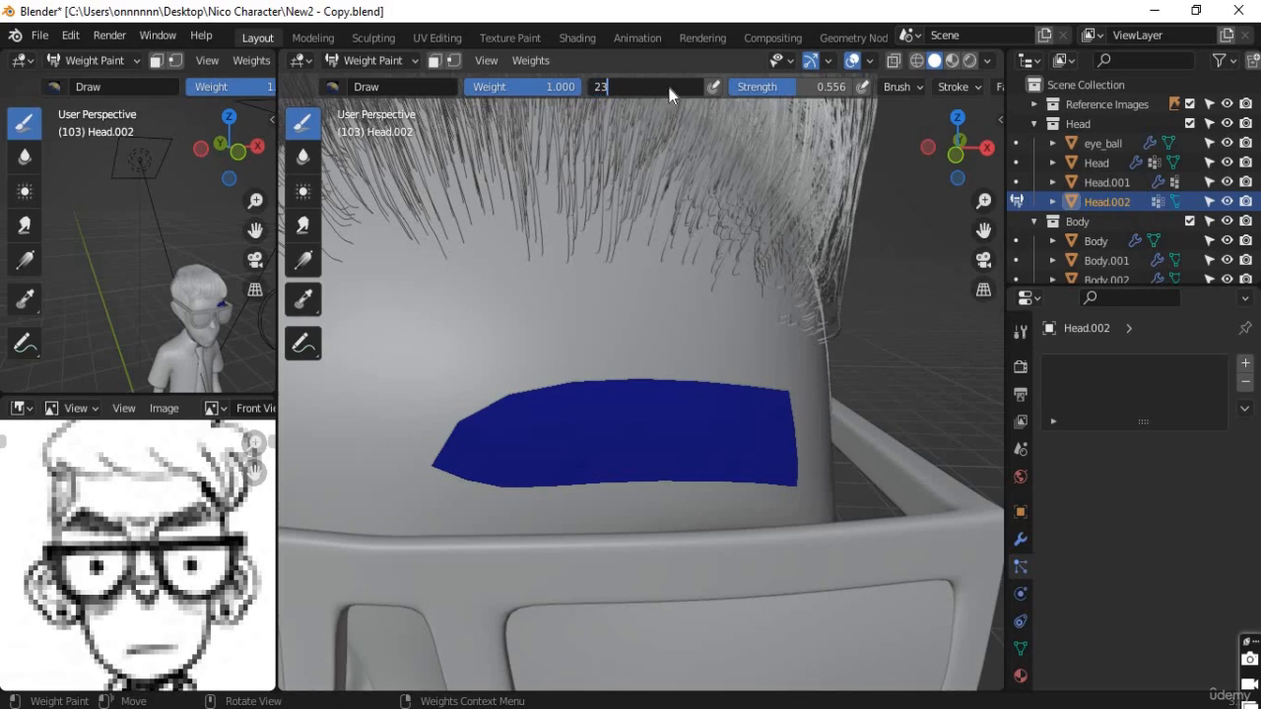
pyautogui.press('Return')
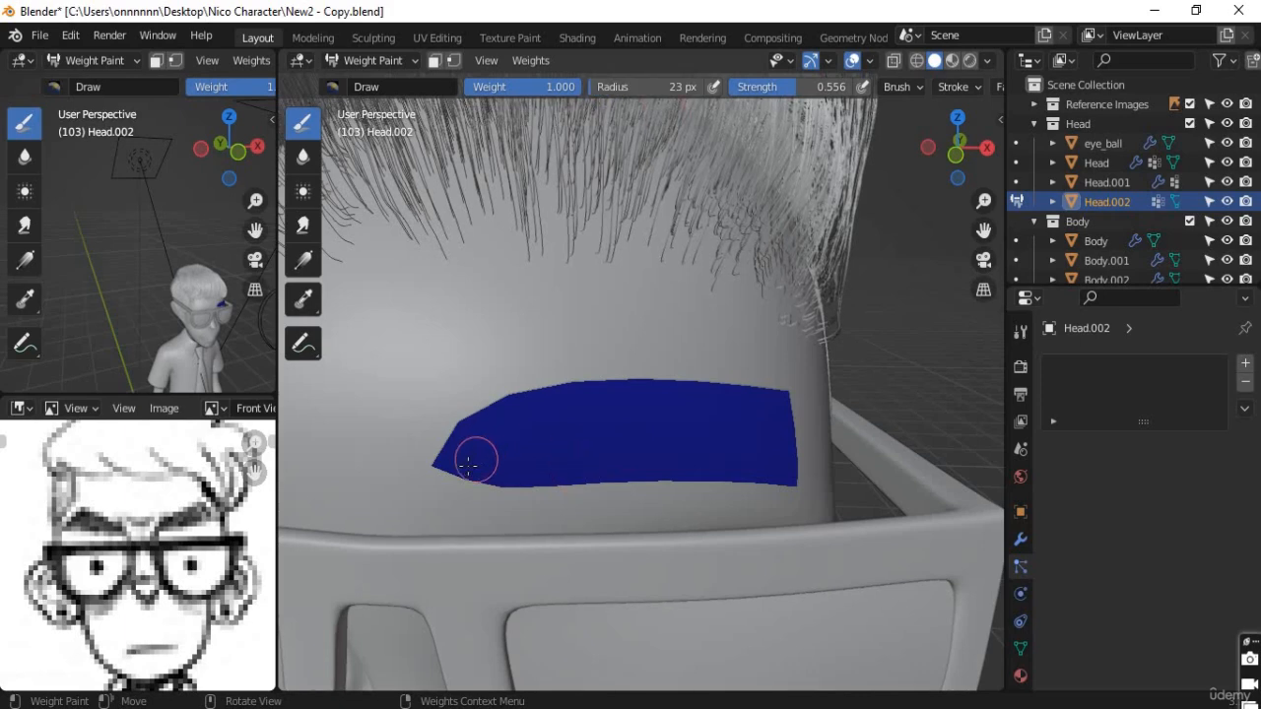
pyautogui.moveTo(450, 459)
pyautogui.mouseDown()
pyautogui.moveTo(558, 443)
pyautogui.moveTo(726, 442)
pyautogui.moveTo(753, 454)
pyautogui.mouseUp()
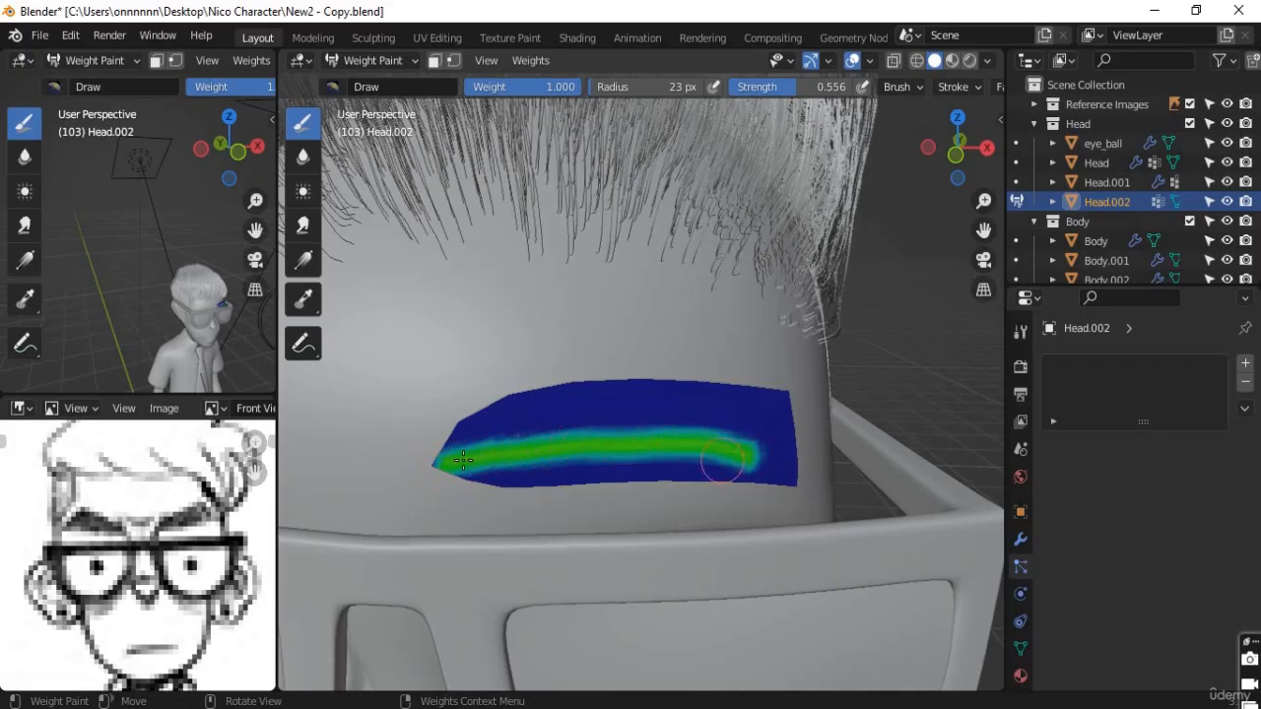
pyautogui.moveTo(450, 446)
pyautogui.mouseDown()
pyautogui.moveTo(642, 416)
pyautogui.moveTo(695, 418)
pyautogui.moveTo(765, 446)
pyautogui.mouseUp()
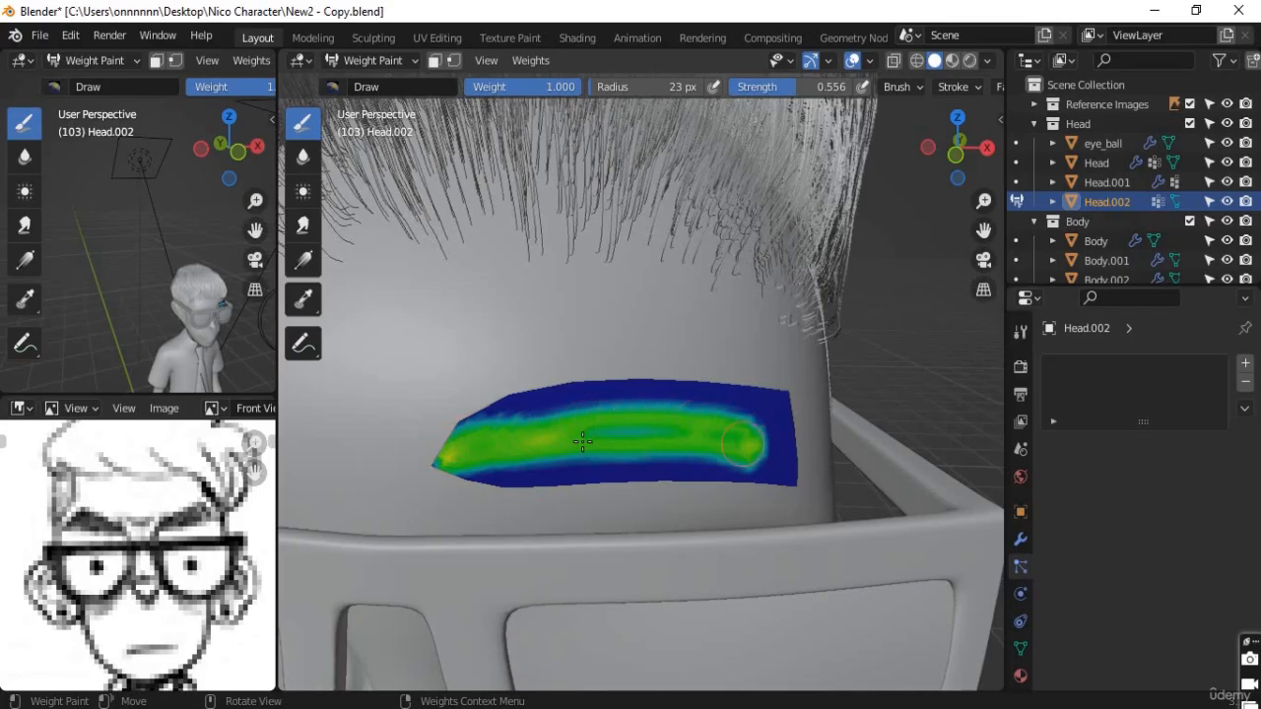
pyautogui.moveTo(489, 421)
pyautogui.mouseDown()
pyautogui.moveTo(537, 406)
pyautogui.moveTo(690, 409)
pyautogui.moveTo(753, 417)
pyautogui.moveTo(756, 439)
pyautogui.mouseUp()
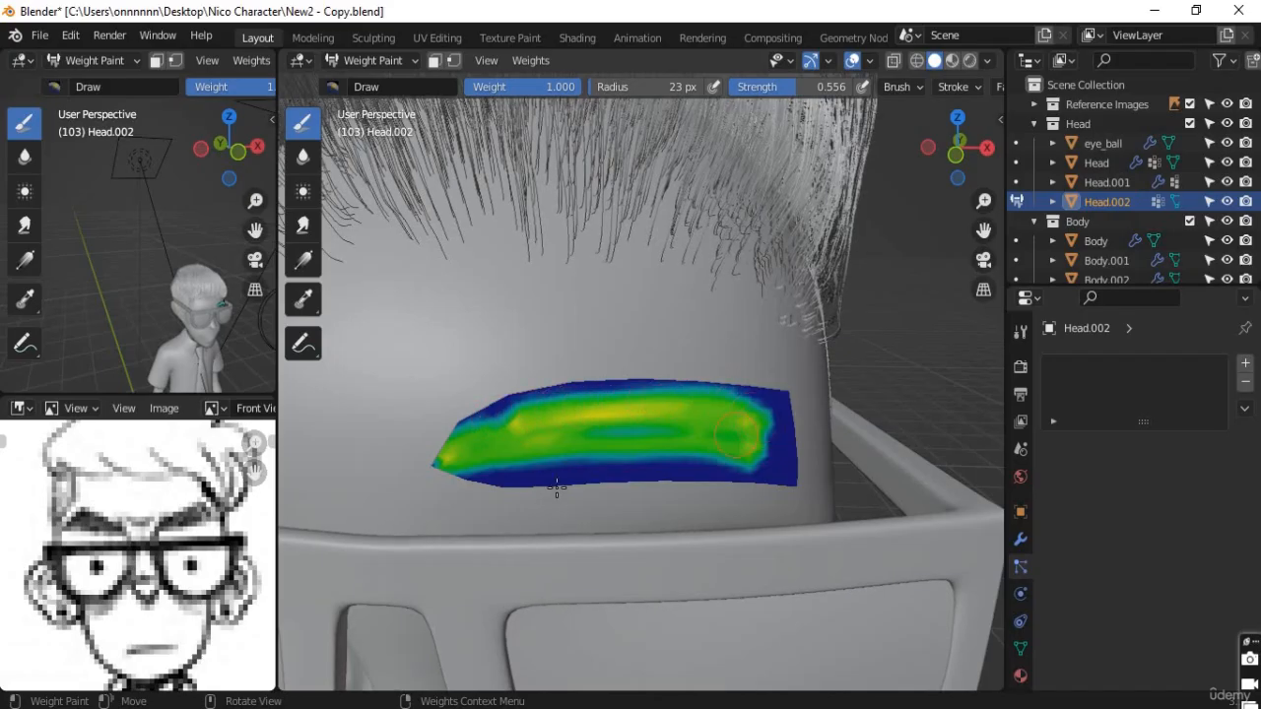
pyautogui.moveTo(498, 424)
pyautogui.mouseDown()
pyautogui.moveTo(582, 389)
pyautogui.moveTo(686, 390)
pyautogui.moveTo(749, 450)
pyautogui.moveTo(656, 555)
pyautogui.mouseUp()
pyautogui.moveTo(619, 542)
pyautogui.mouseDown(button='middle')
pyautogui.moveTo(560, 493)
pyautogui.moveTo(500, 397)
pyautogui.mouseUp(button='middle')
pyautogui.moveTo(501, 397); pyautogui.dragTo(436, 406)
pyautogui.moveTo(775, 450); pyautogui.dragTo(705, 399, button='middle')
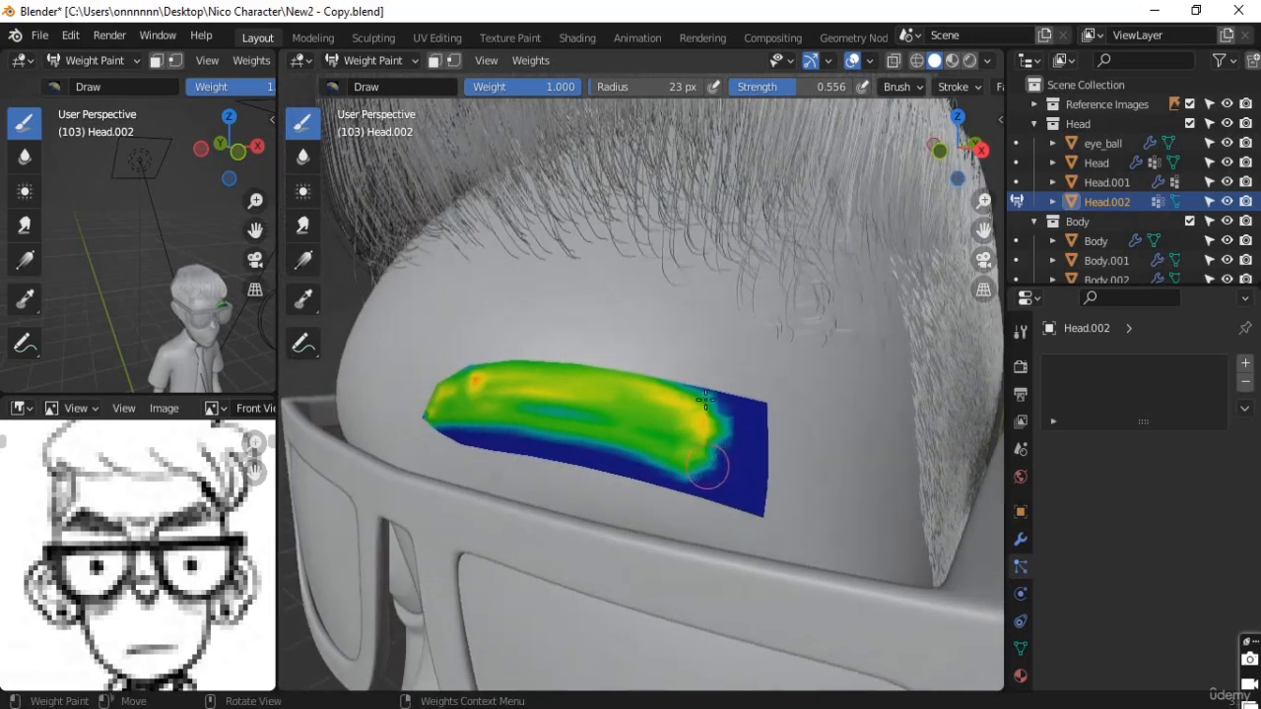
# Step: Set the brush radius to 17 px and extend the painted weight at the outer end of the brow patch
pyautogui.click(679, 88)
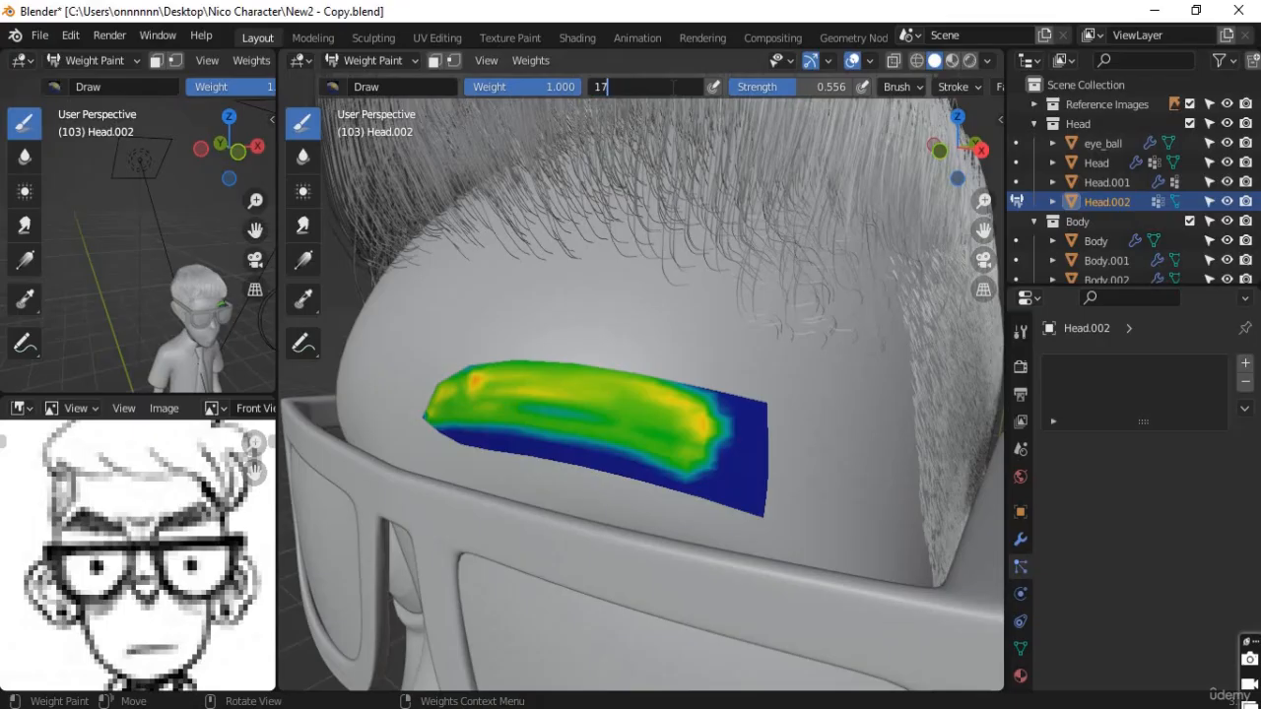
pyautogui.write('17')
pyautogui.press('Return')
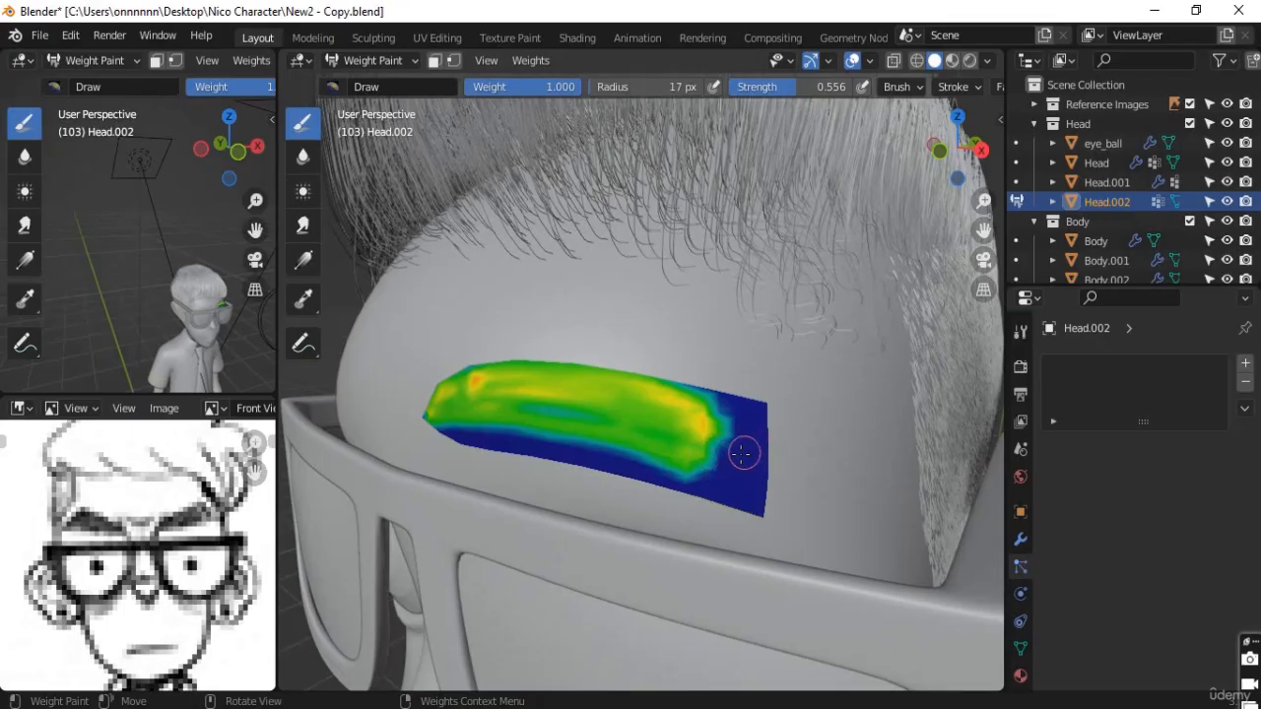
pyautogui.click(730, 463)
pyautogui.moveTo(690, 420)
pyautogui.mouseDown()
pyautogui.moveTo(701, 476)
pyautogui.moveTo(722, 459)
pyautogui.moveTo(684, 417)
pyautogui.mouseUp()
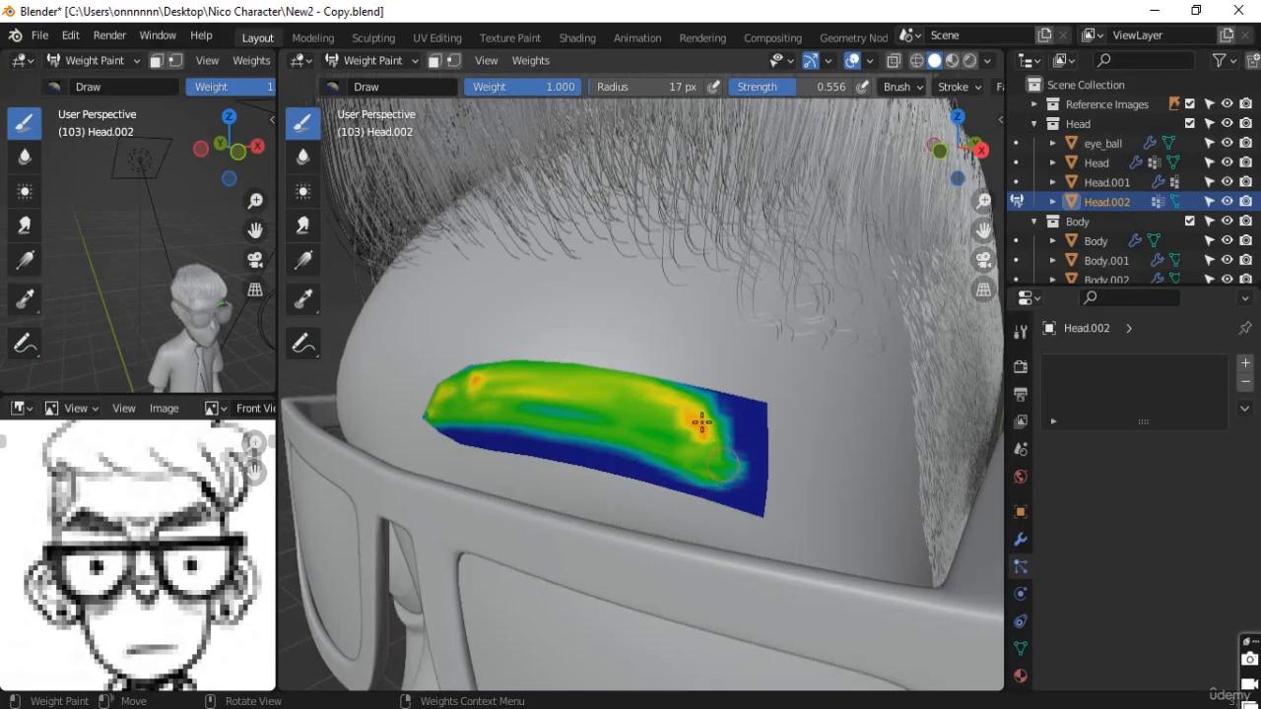
# Step: Check the painted brow from the front and up close, and show the brow patch's vertex groups
pyautogui.moveTo(676, 540)
pyautogui.mouseDown(button='middle')
pyautogui.moveTo(715, 544)
pyautogui.moveTo(625, 543)
pyautogui.moveTo(501, 464)
pyautogui.moveTo(515, 493)
pyautogui.mouseUp(button='middle')
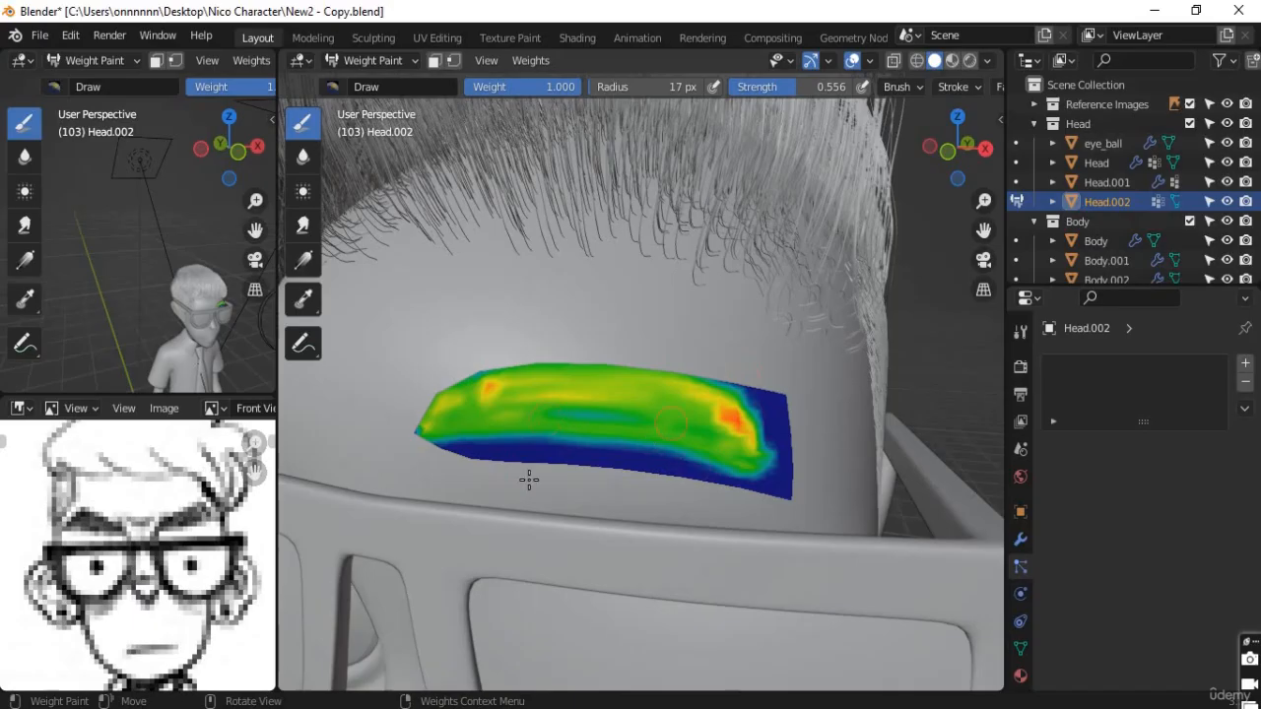
pyautogui.scroll(-4, 556, 456)
pyautogui.scroll(4, 622, 472)
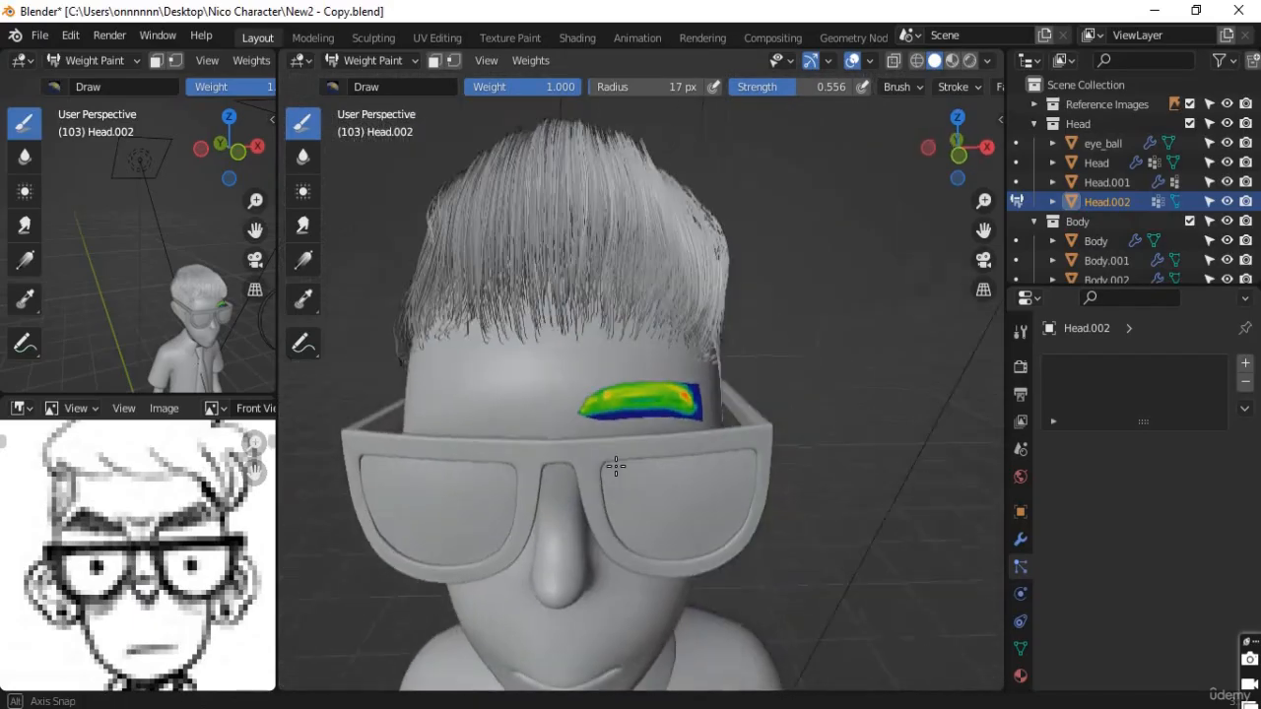
pyautogui.scroll(3, 584, 441)
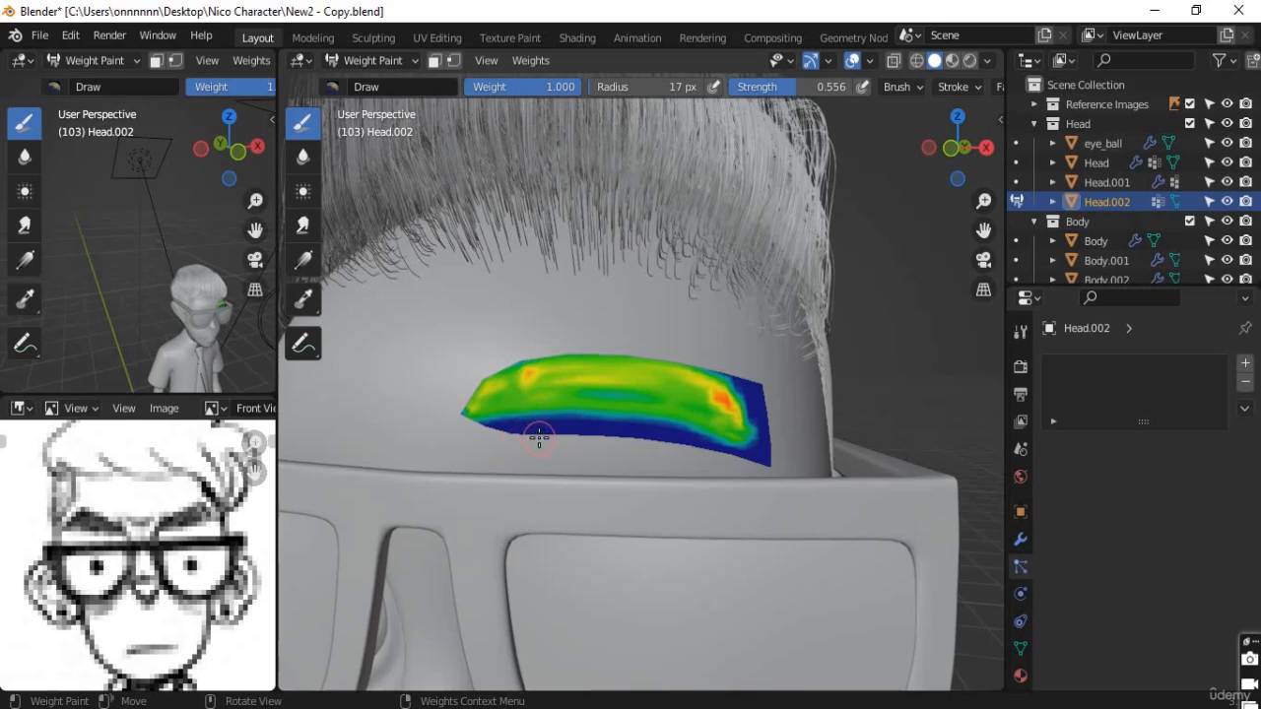
pyautogui.click(1019, 647)
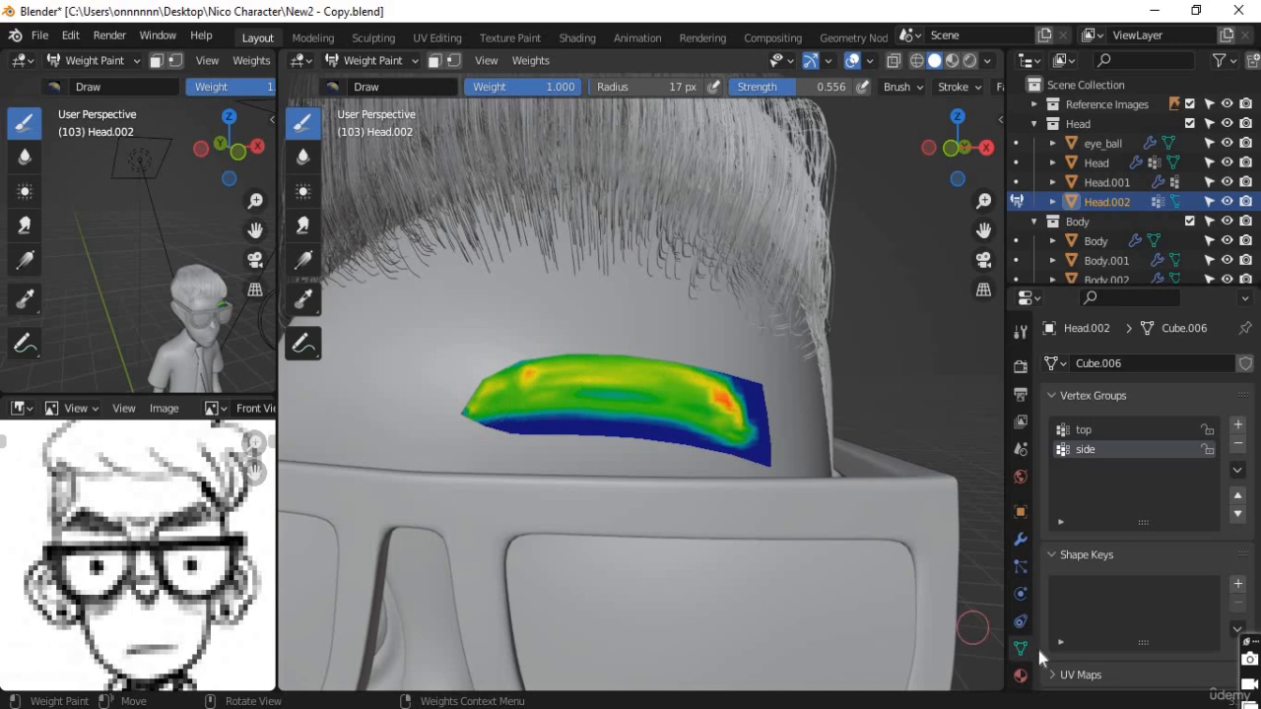
# Step: Undo the added vertex group and the weight painted into the side group of the brow patch
pyautogui.scroll(-2, 1024, 589)
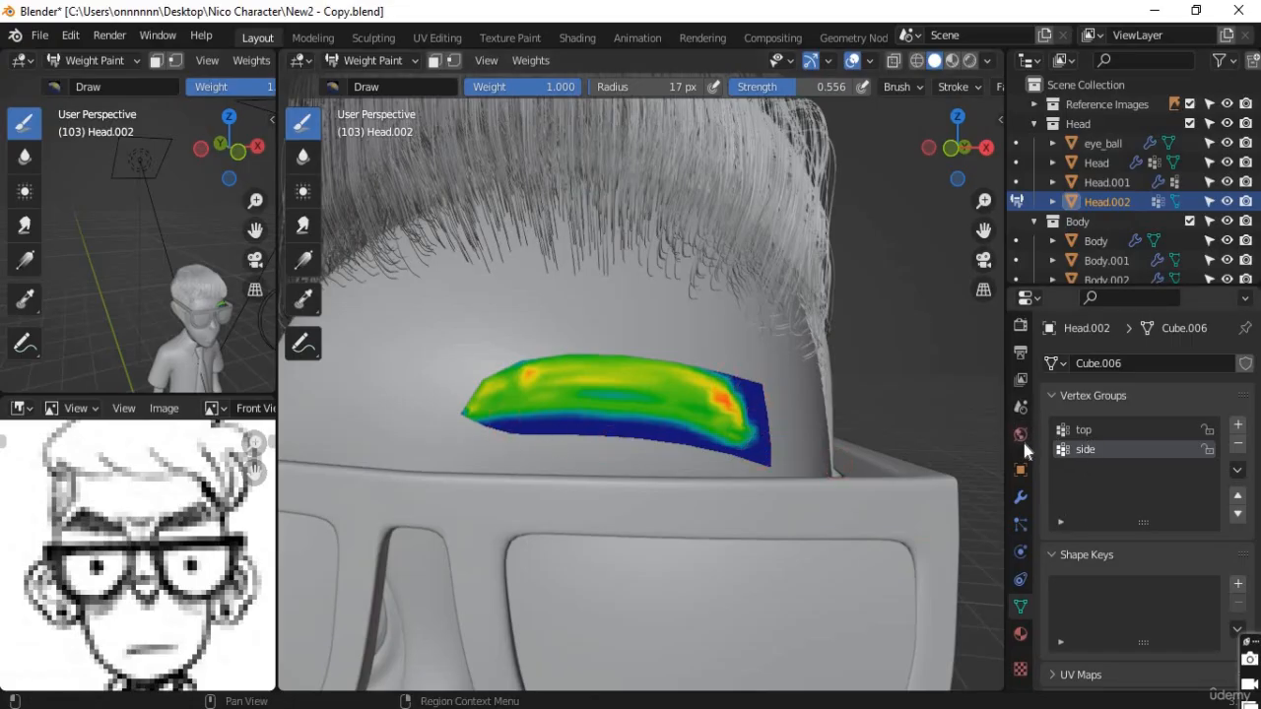
pyautogui.click(1238, 426)
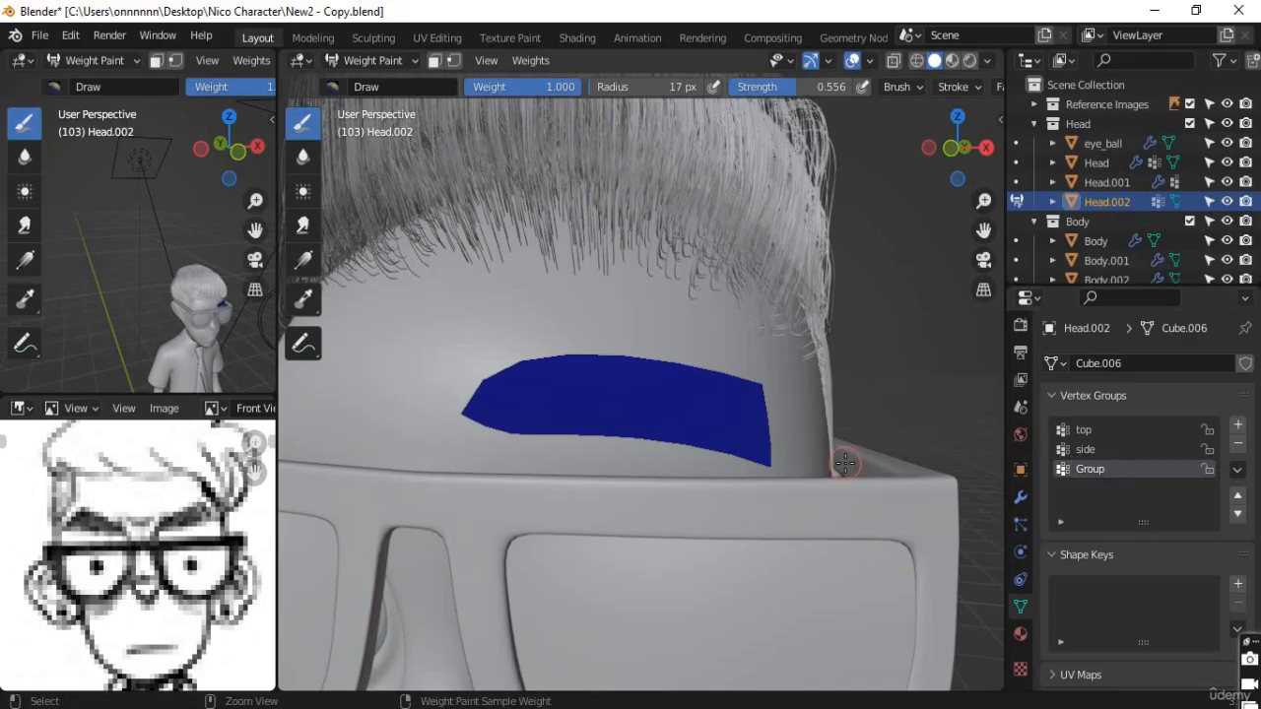
pyautogui.hotkey('ctrl', 'z')
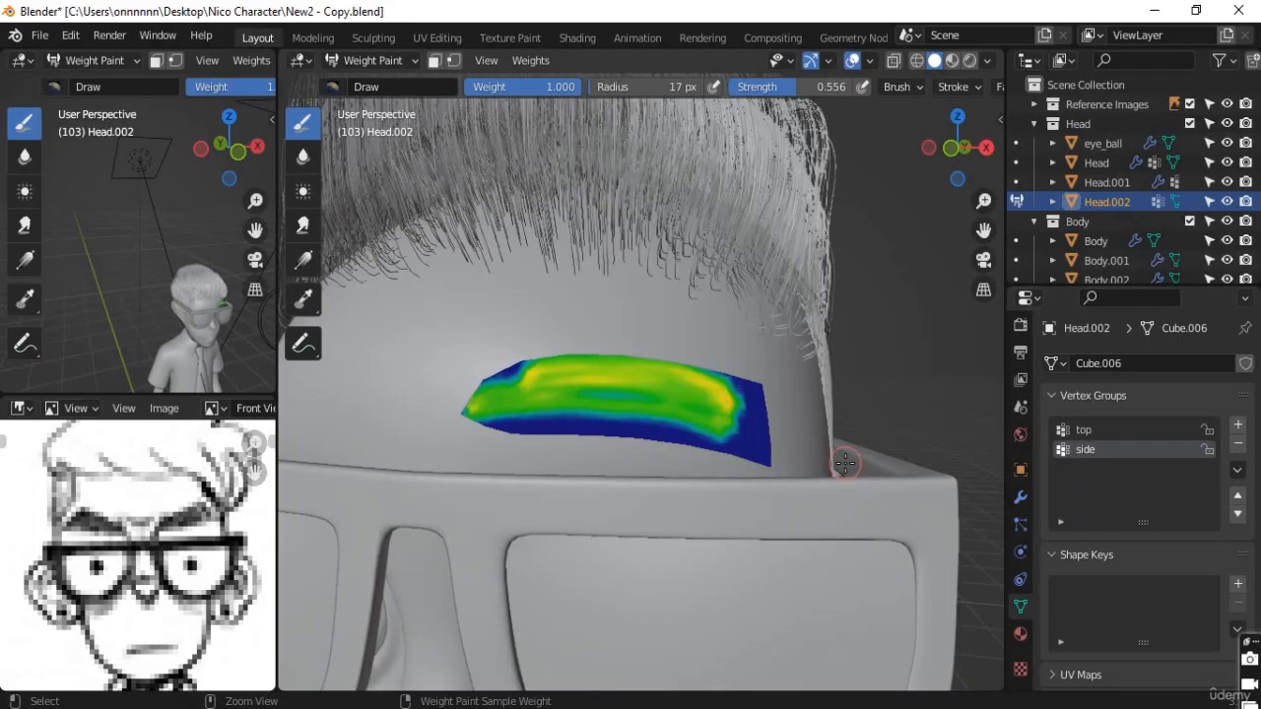
pyautogui.hotkey('ctrl', 'z')
pyautogui.hotkey('ctrl', 'z')
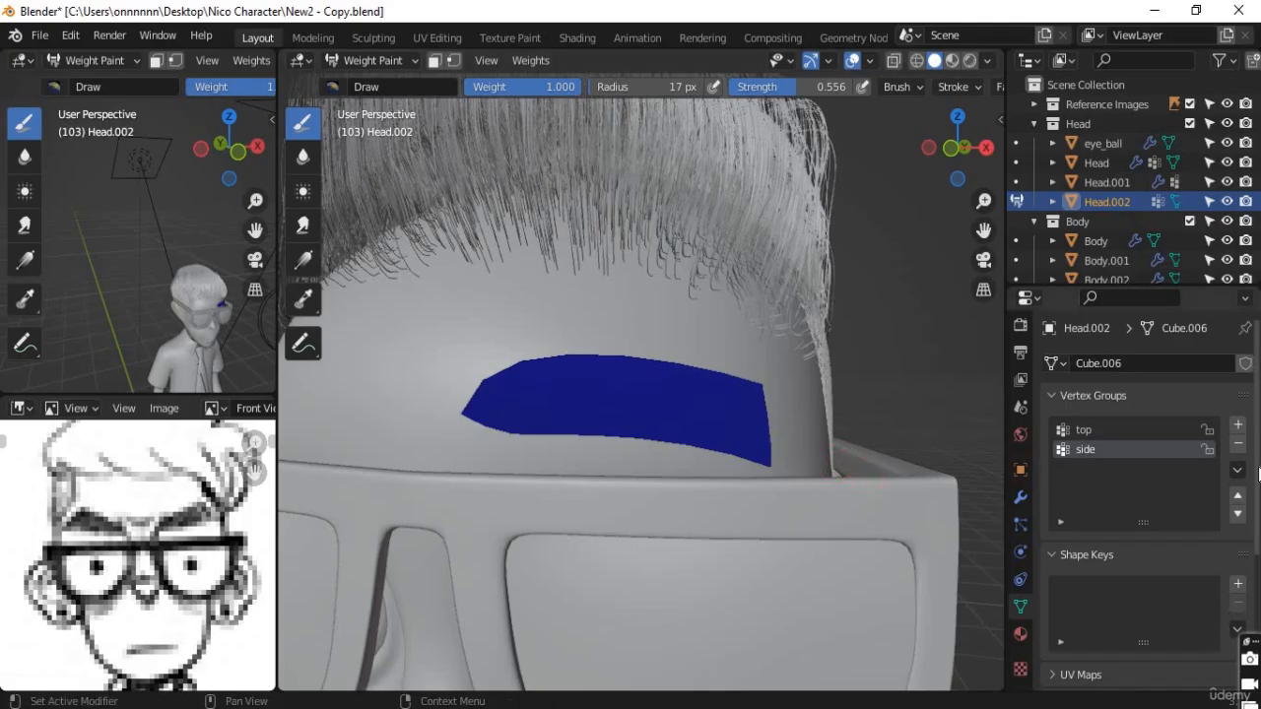
# Step: Add a new vertex group to the brow patch and name it Eyebrow
pyautogui.click(1238, 430)
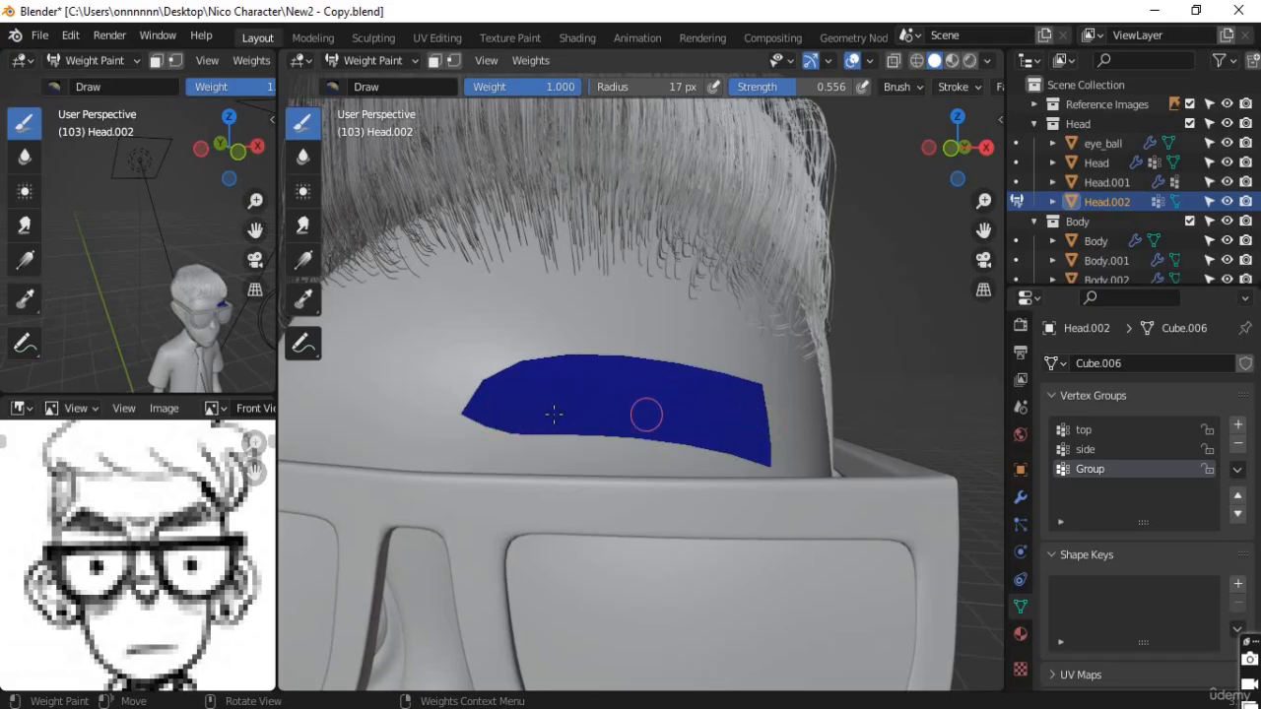
pyautogui.doubleClick(1090, 469)
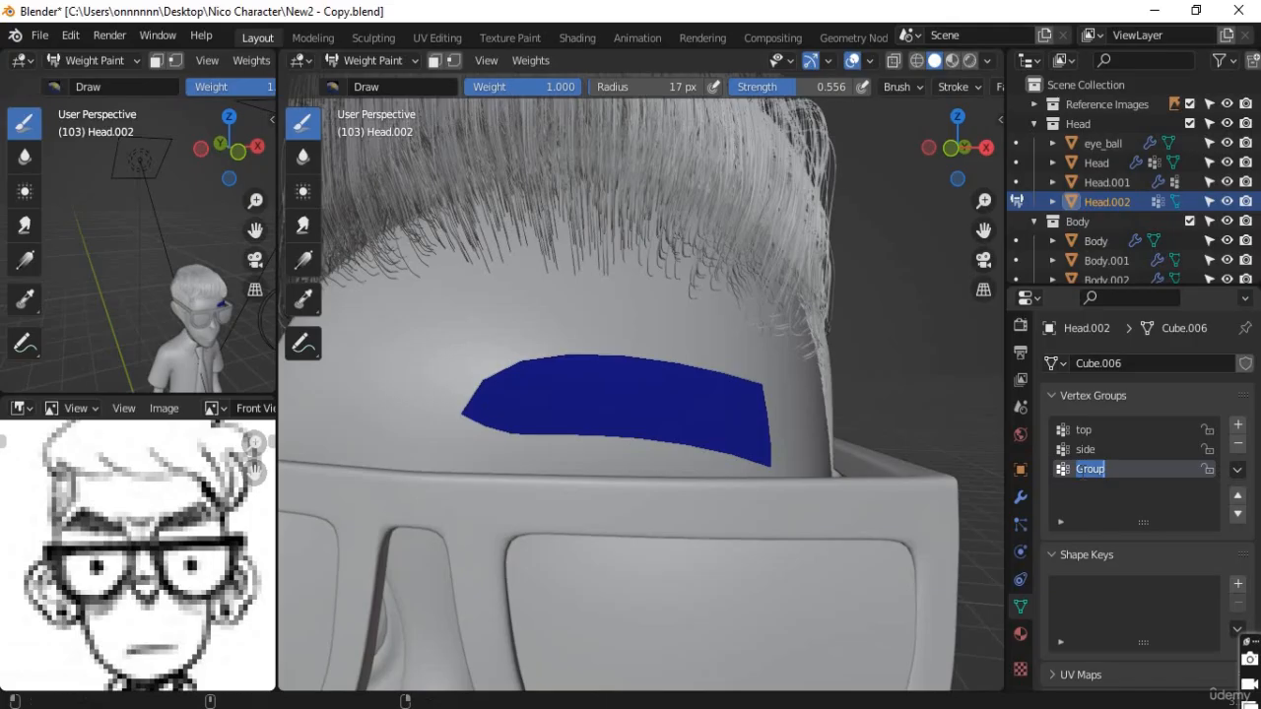
pyautogui.write('Eyebrow')
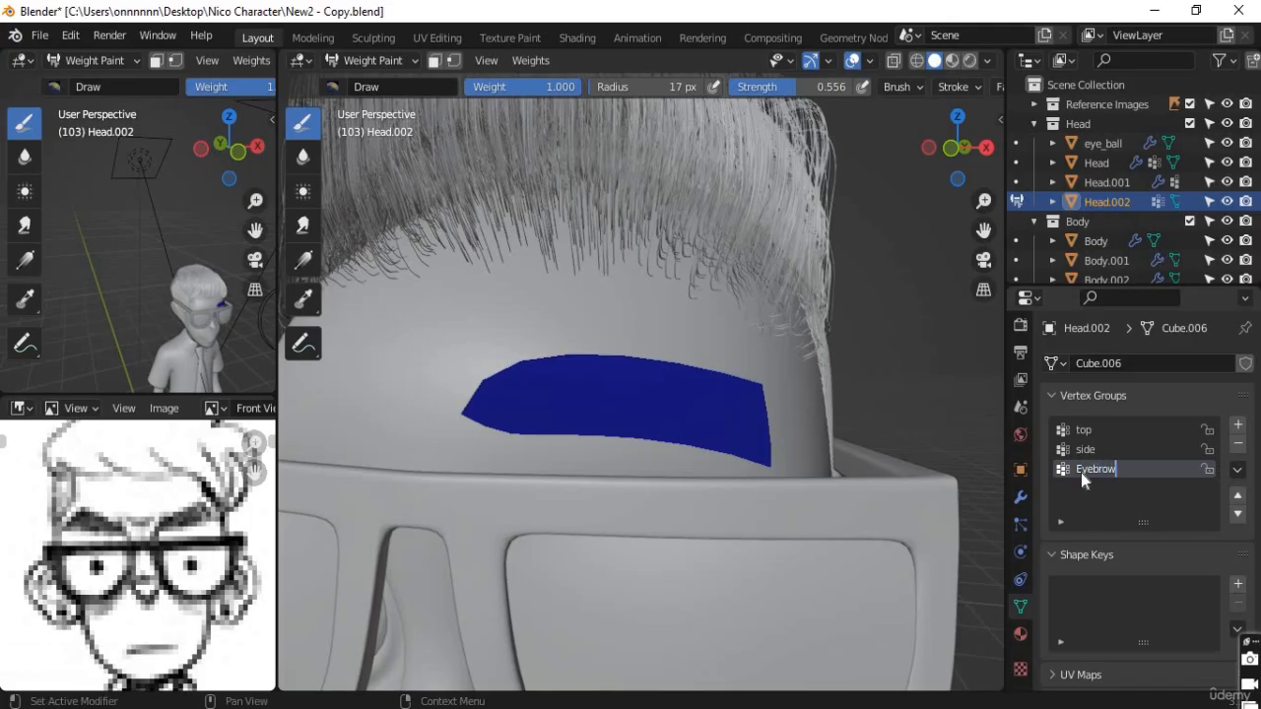
pyautogui.press('Return')
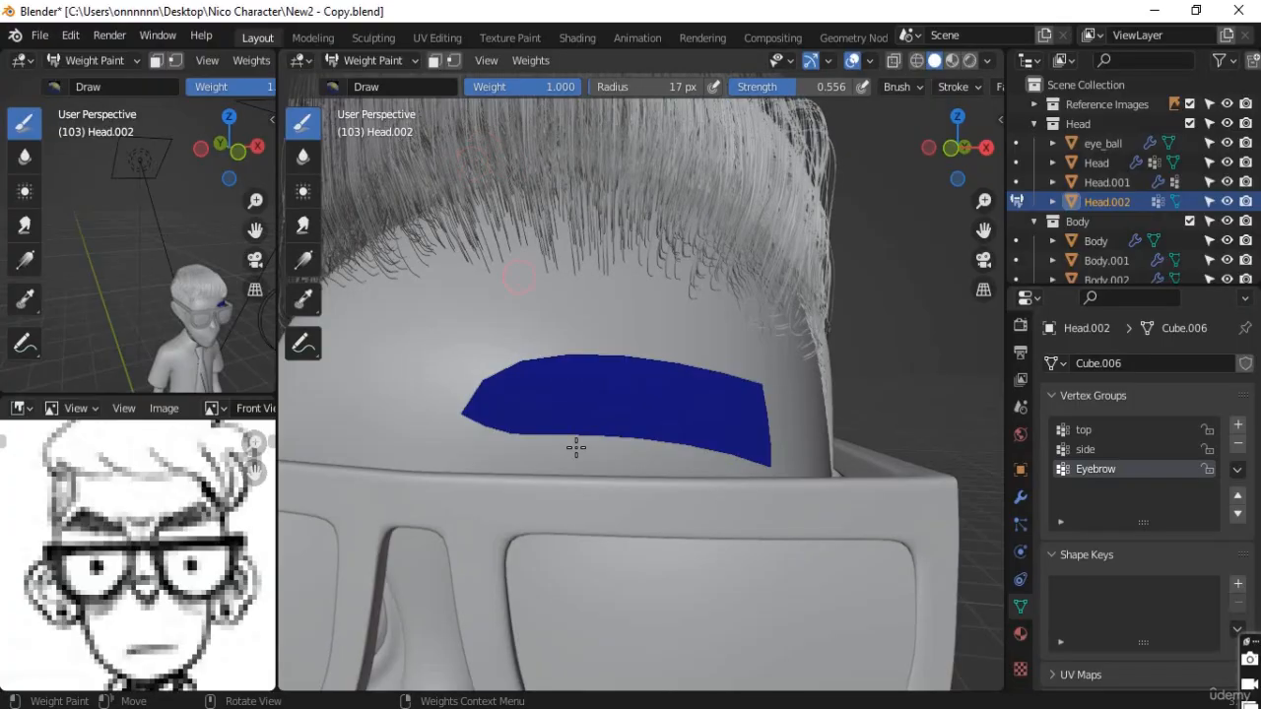
# Step: Paint weight into the Eyebrow group along the brow patch, from its inner tip to near its outer end
pyautogui.moveTo(471, 412); pyautogui.dragTo(628, 407)
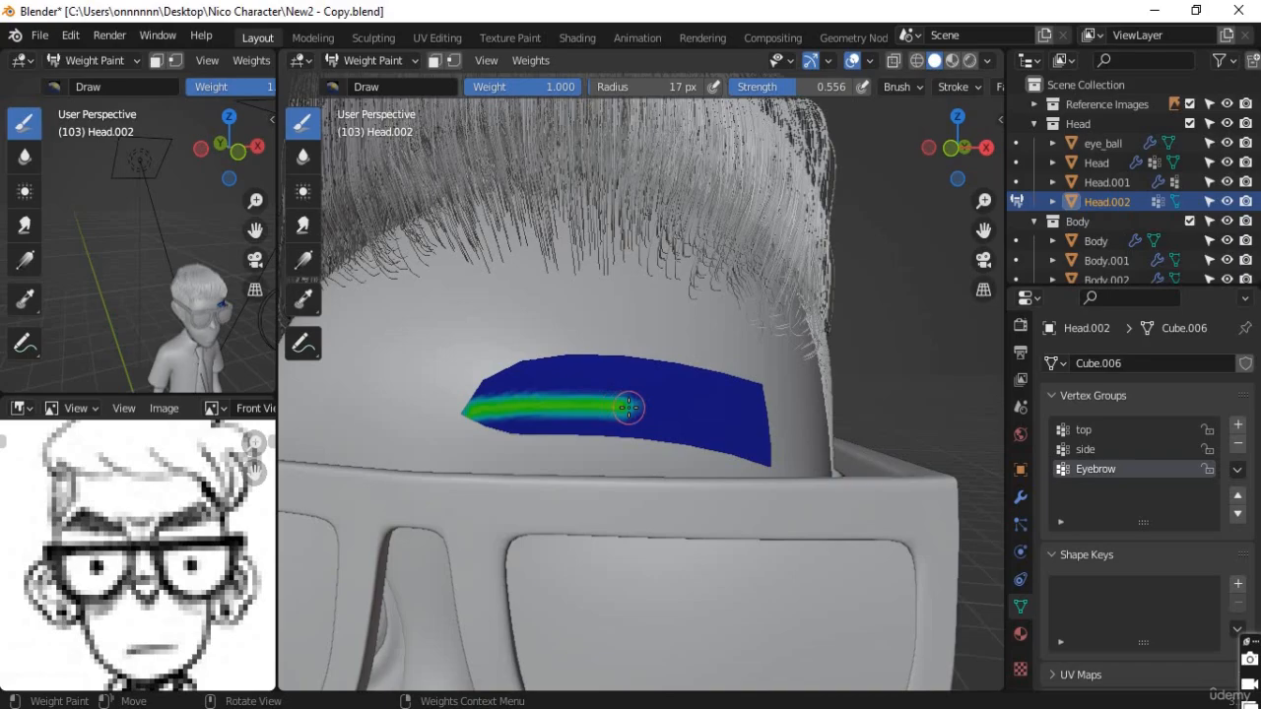
pyautogui.click(481, 404)
pyautogui.moveTo(525, 398); pyautogui.dragTo(585, 401)
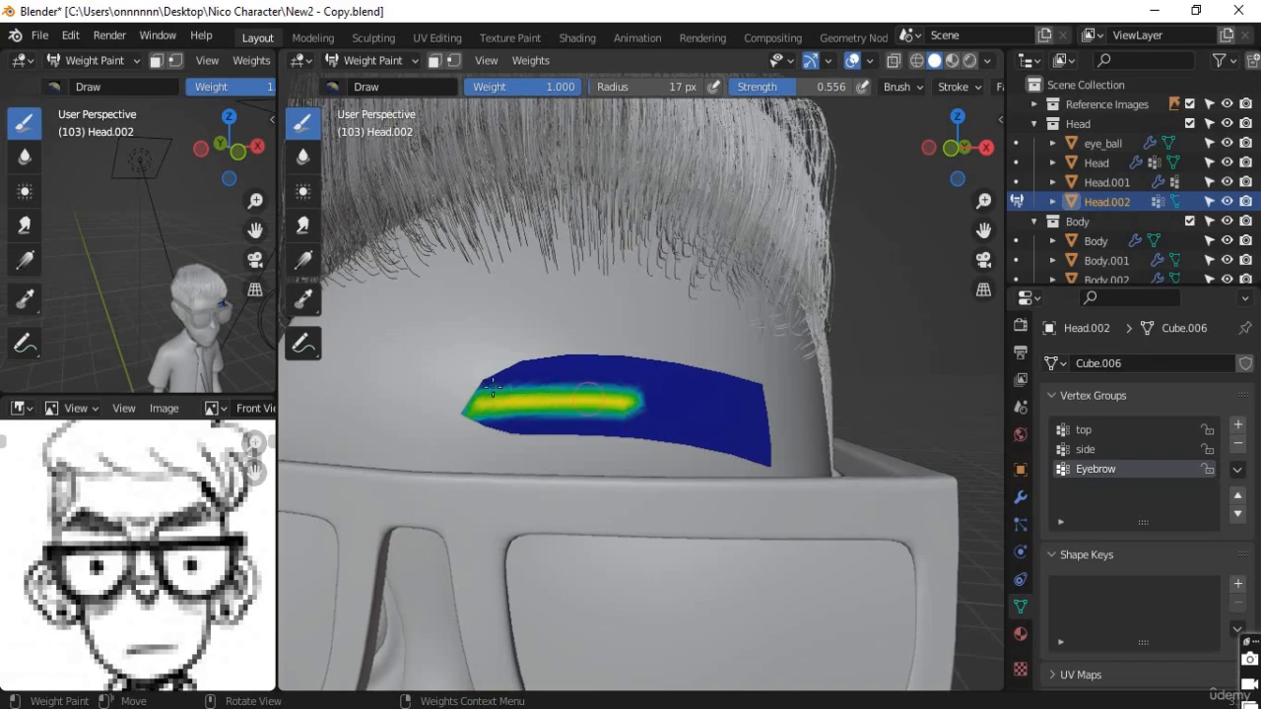
pyautogui.moveTo(483, 395)
pyautogui.mouseDown()
pyautogui.moveTo(498, 379)
pyautogui.moveTo(621, 384)
pyautogui.moveTo(749, 443)
pyautogui.moveTo(615, 405)
pyautogui.moveTo(611, 421)
pyautogui.moveTo(645, 406)
pyautogui.moveTo(759, 436)
pyautogui.moveTo(679, 392)
pyautogui.moveTo(554, 369)
pyautogui.moveTo(494, 377)
pyautogui.mouseUp()
pyautogui.moveTo(651, 456); pyautogui.dragTo(672, 459, button='middle')
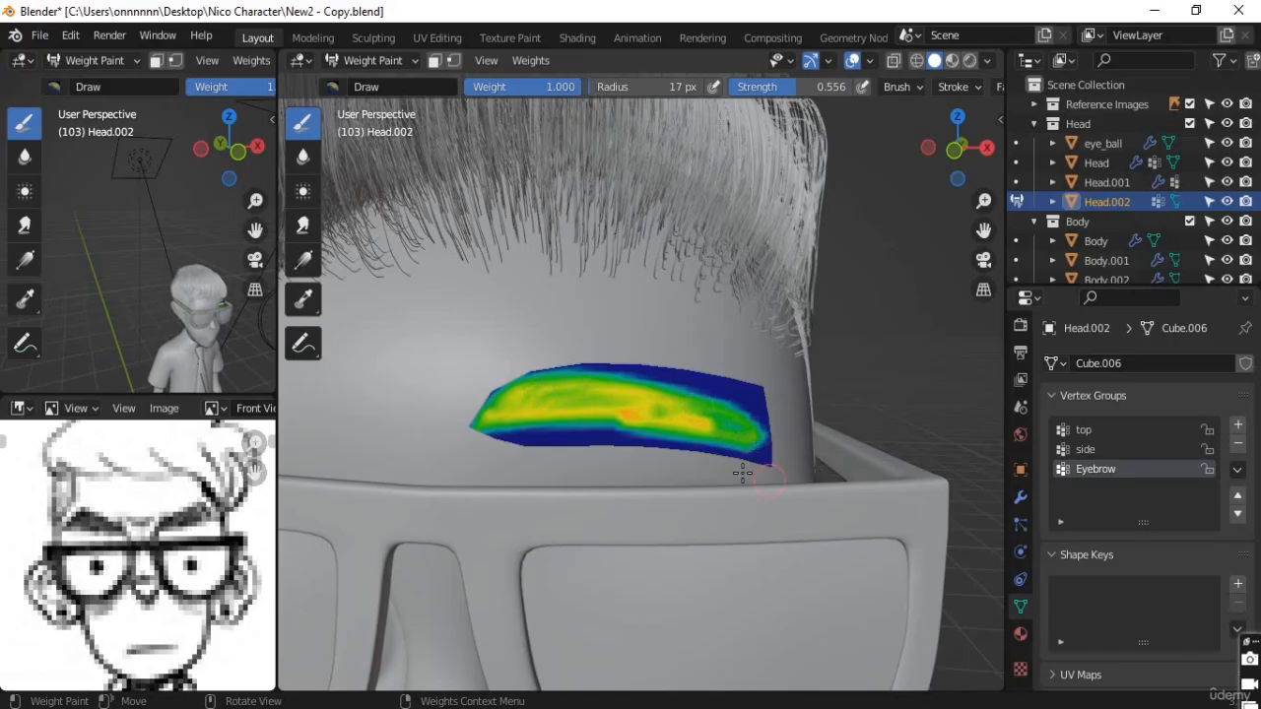
pyautogui.click(1090, 458)
pyautogui.click(1092, 470)
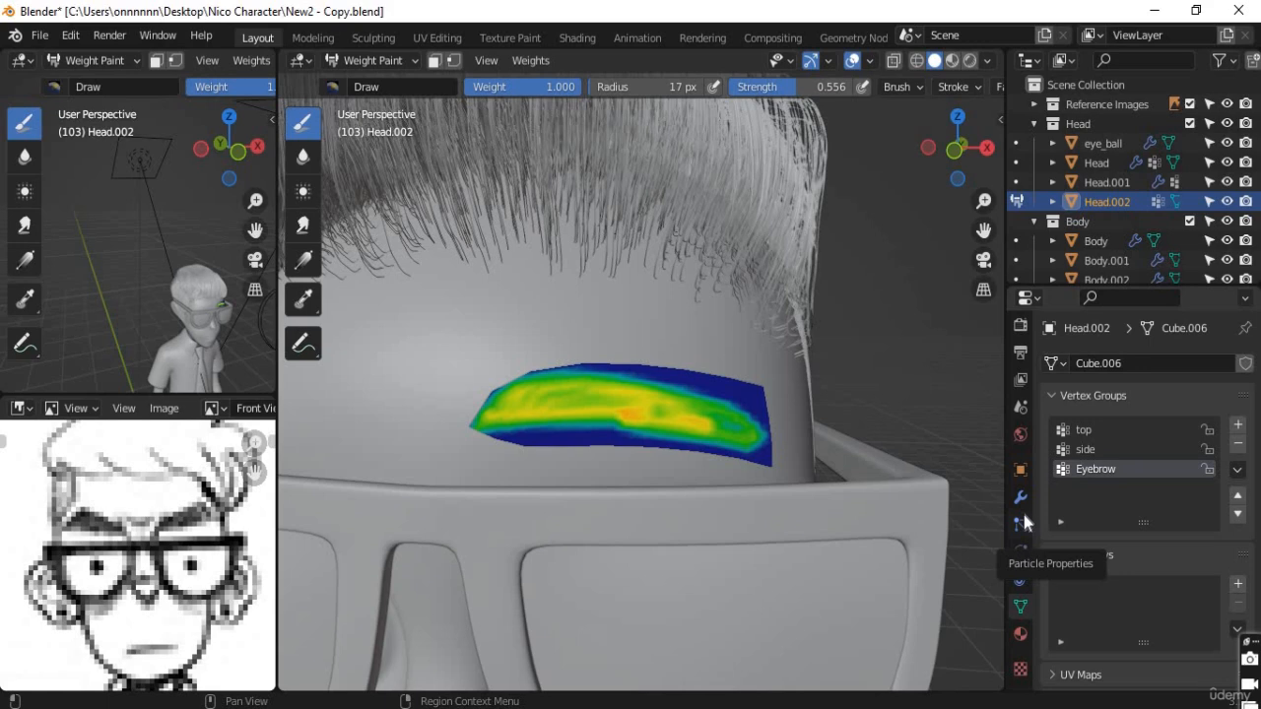
# Step: Return the brow patch to Object Mode and add a particle system of type Hair to it
pyautogui.click(365, 61)
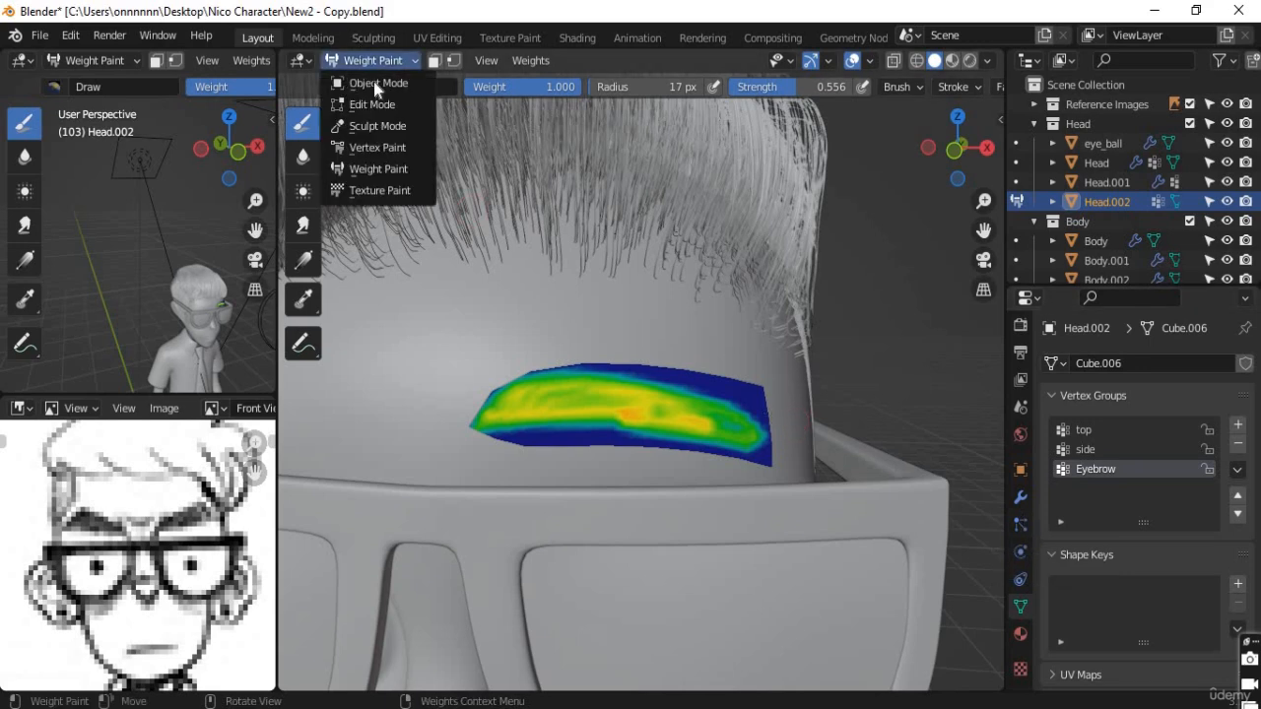
pyautogui.click(373, 85)
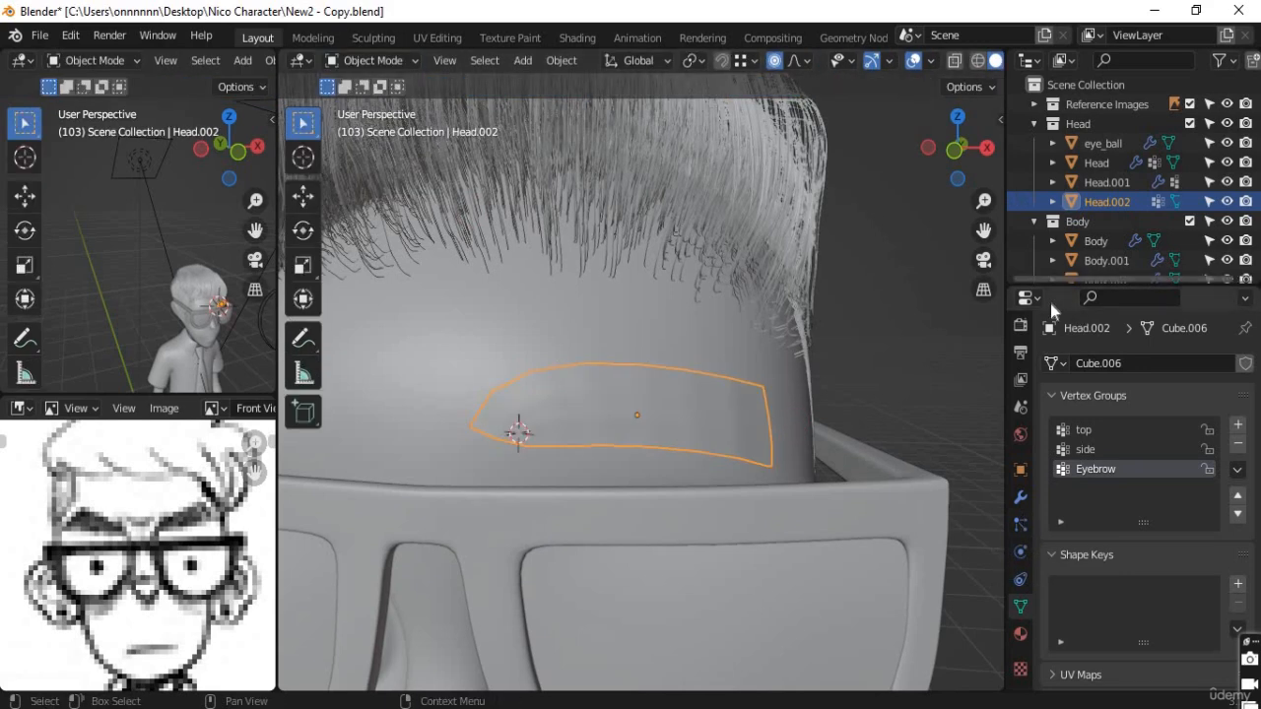
pyautogui.click(1023, 524)
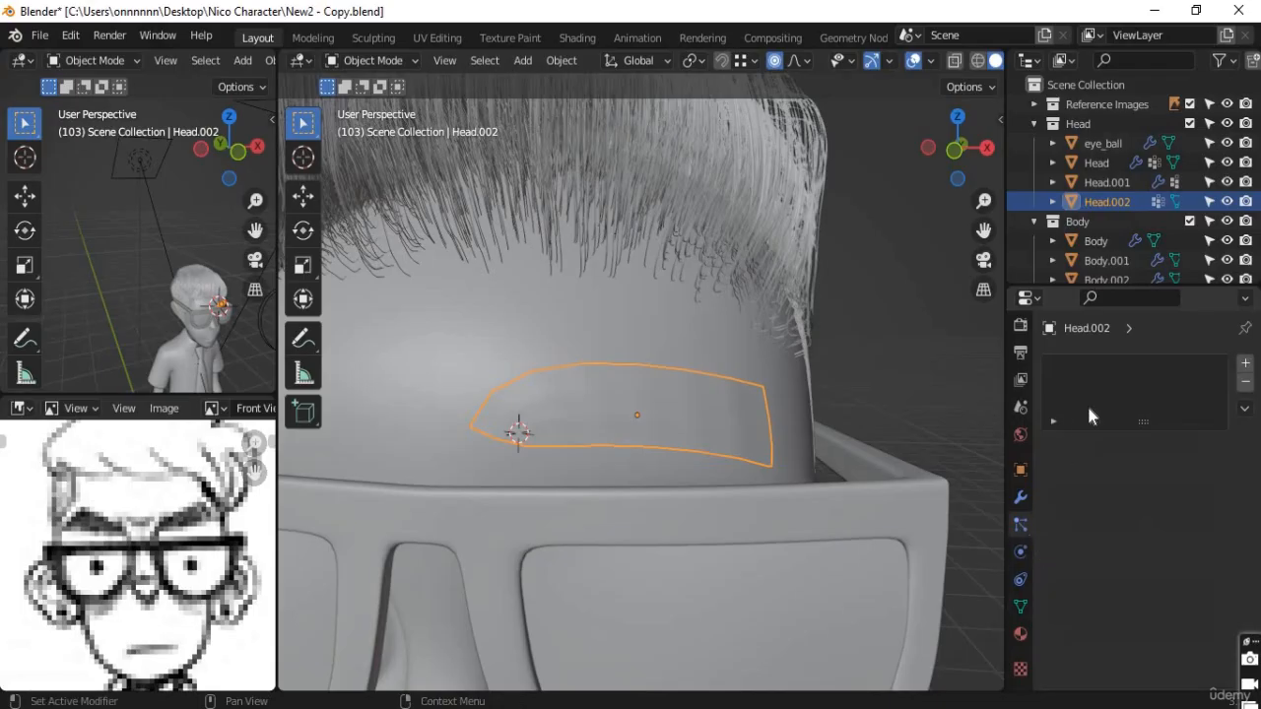
pyautogui.click(1245, 364)
pyautogui.scroll(-4, 870, 496)
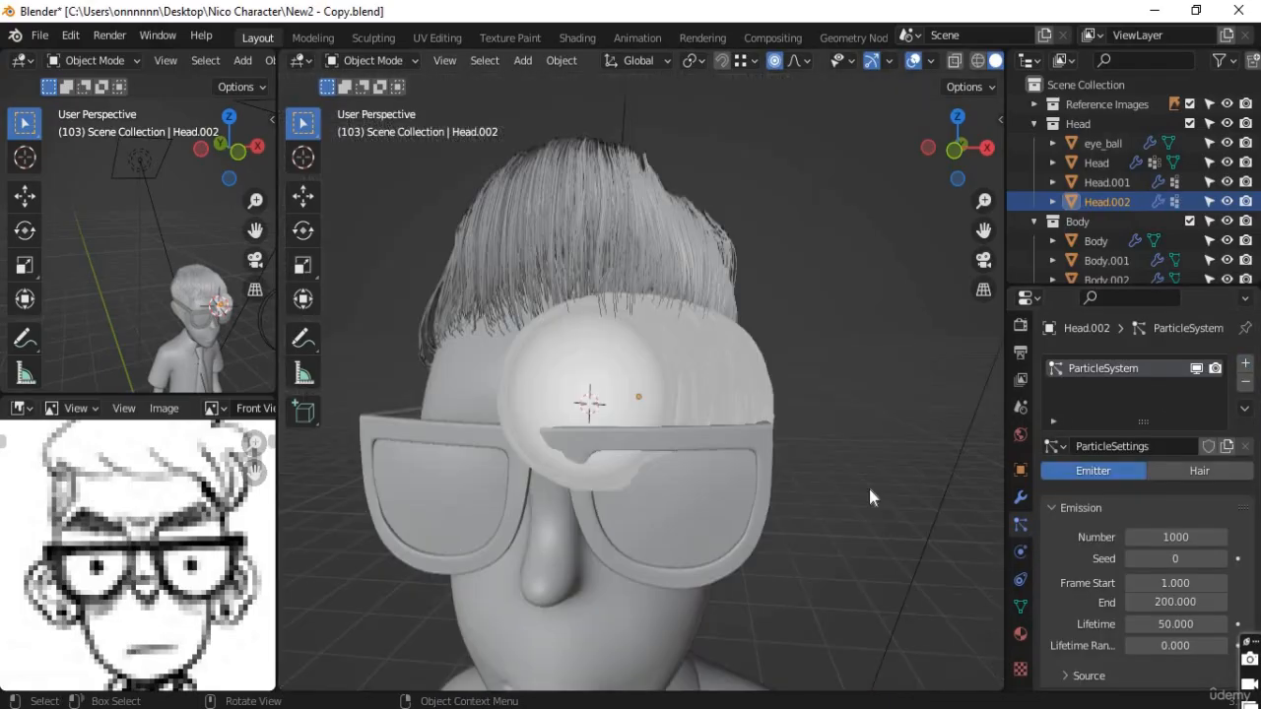
pyautogui.moveTo(827, 523); pyautogui.dragTo(843, 524, button='middle')
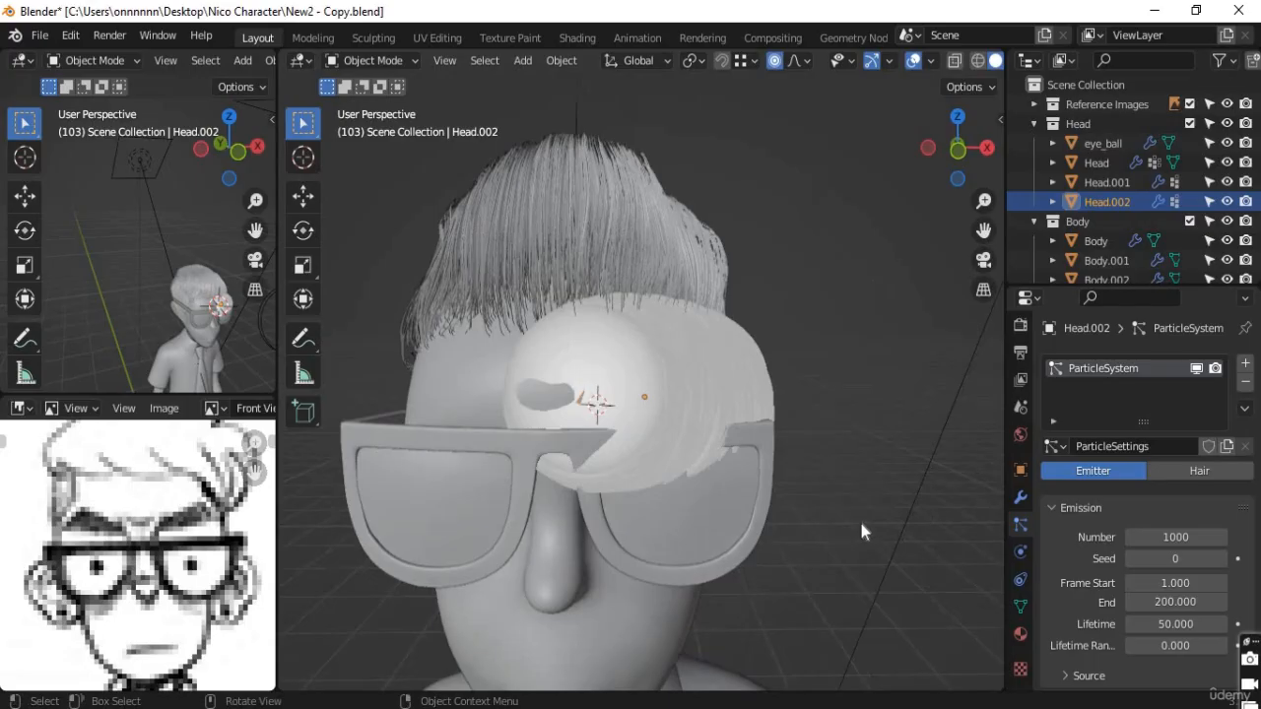
pyautogui.click(1197, 475)
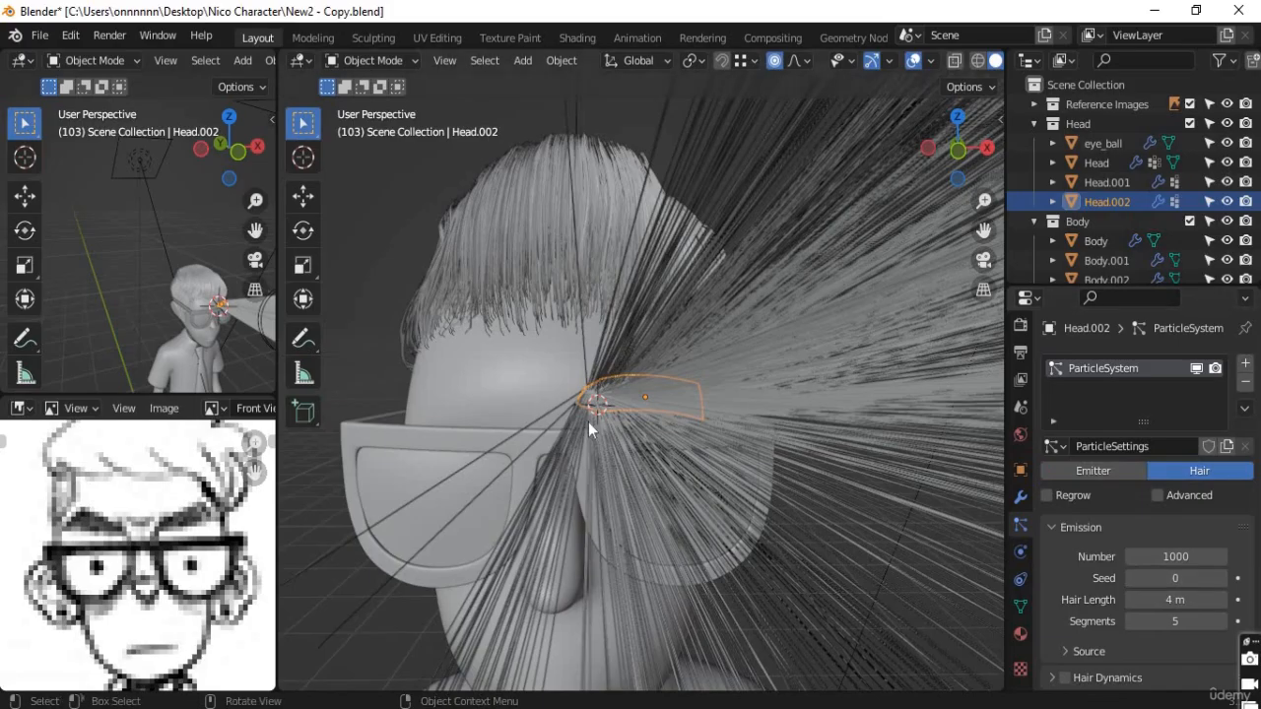
# Step: Assign the Eyebrow vertex group as the density group of the brow's hair particles
pyautogui.scroll(3, 588, 421)
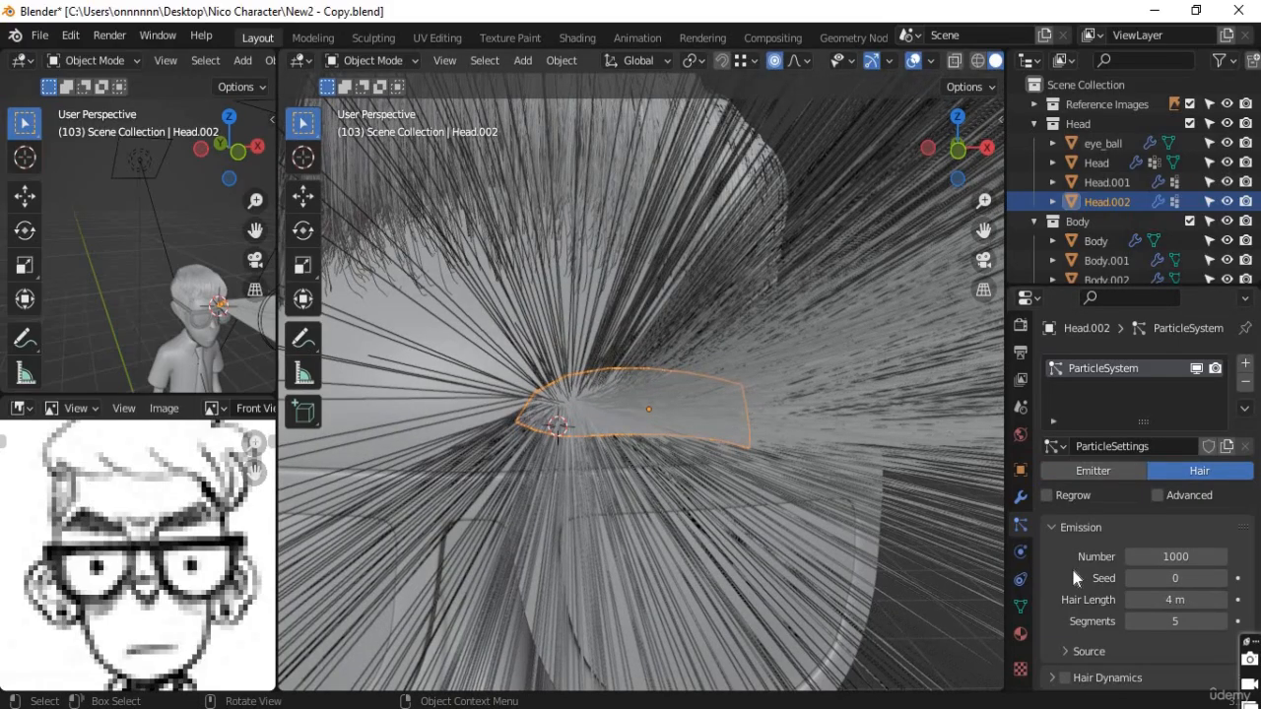
pyautogui.scroll(-15, 1101, 562)
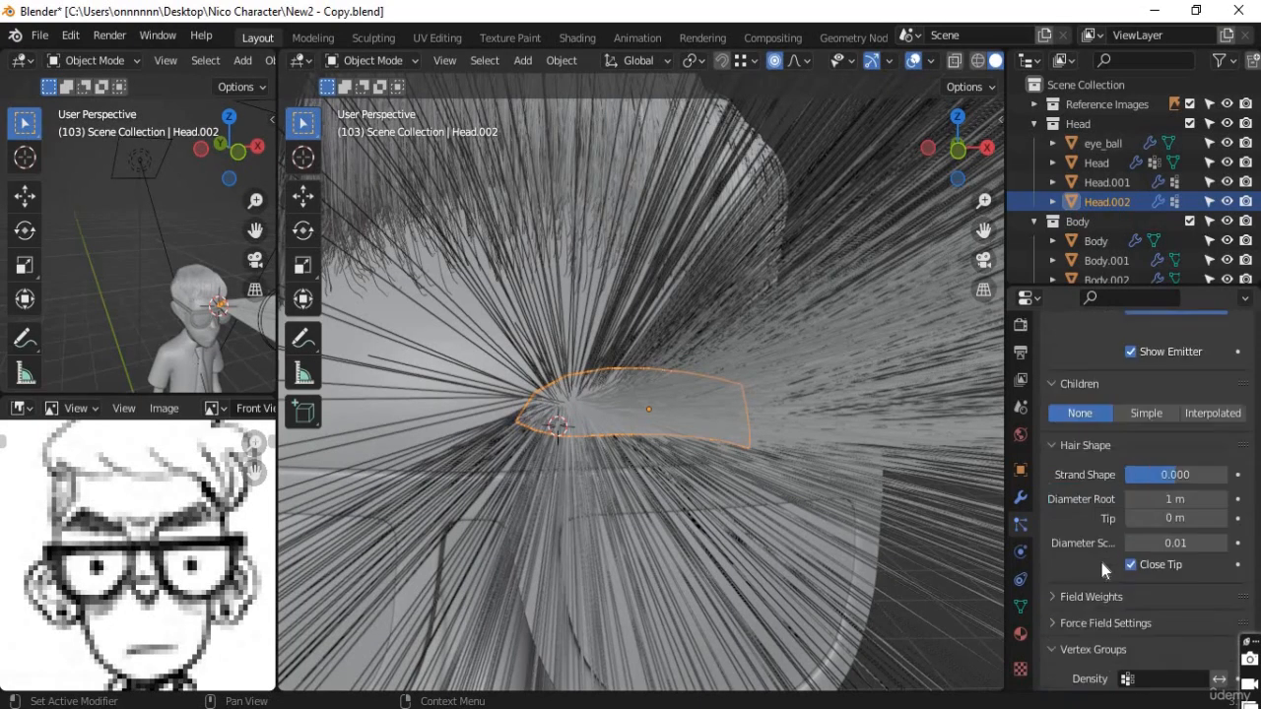
pyautogui.scroll(-4, 1101, 563)
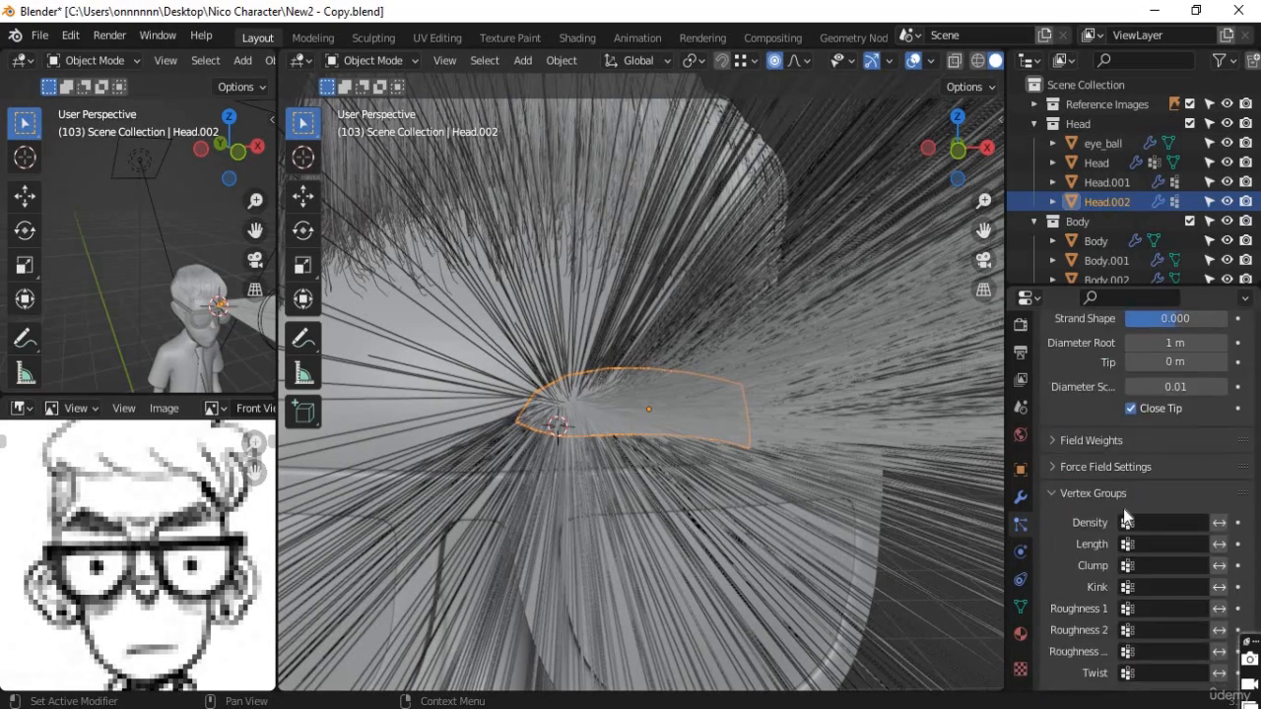
pyautogui.click(1178, 522)
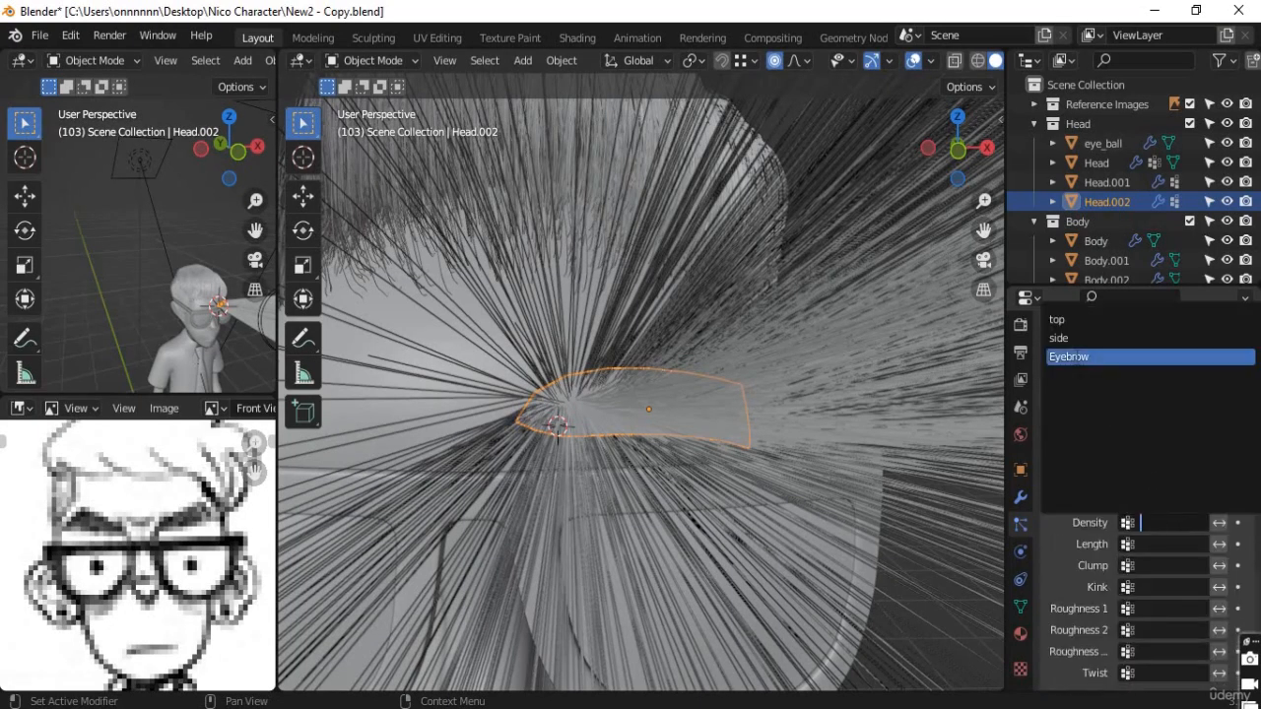
pyautogui.click(1074, 357)
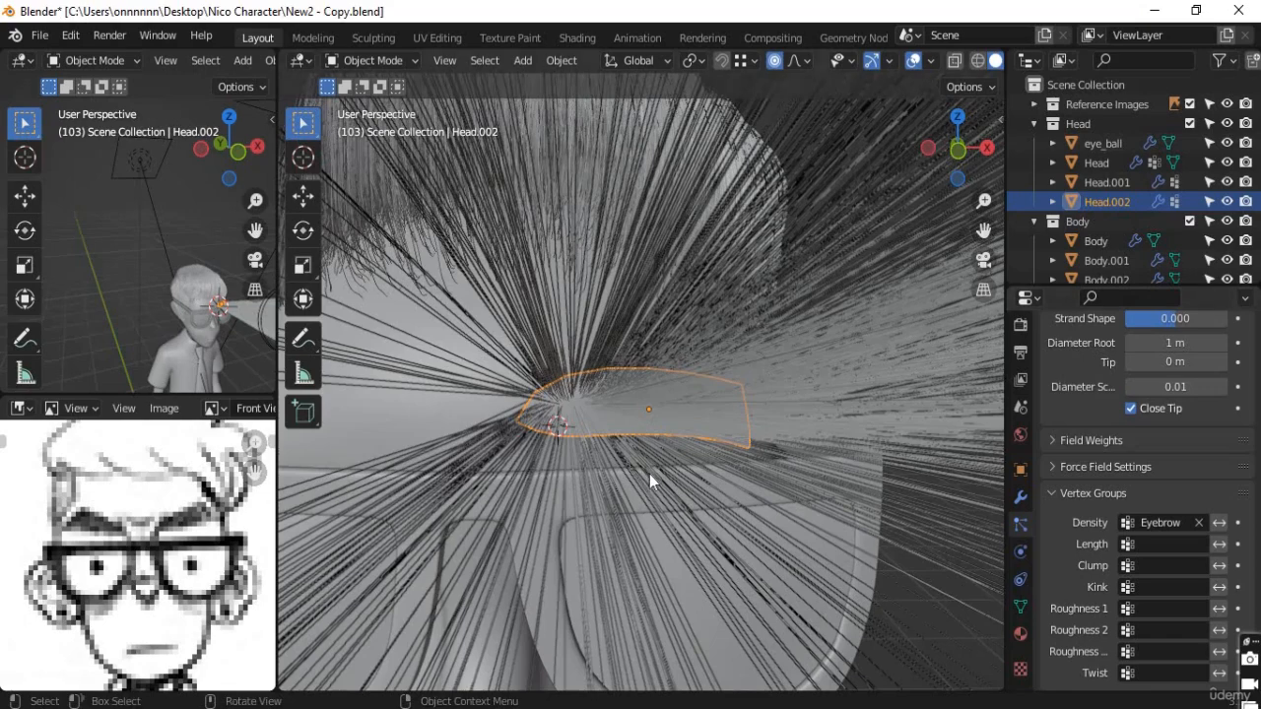
# Step: Examine from the side, below and above where the hair strands grow on the brow patch
pyautogui.scroll(-3, 649, 474)
pyautogui.moveTo(661, 475); pyautogui.dragTo(540, 463, button='middle')
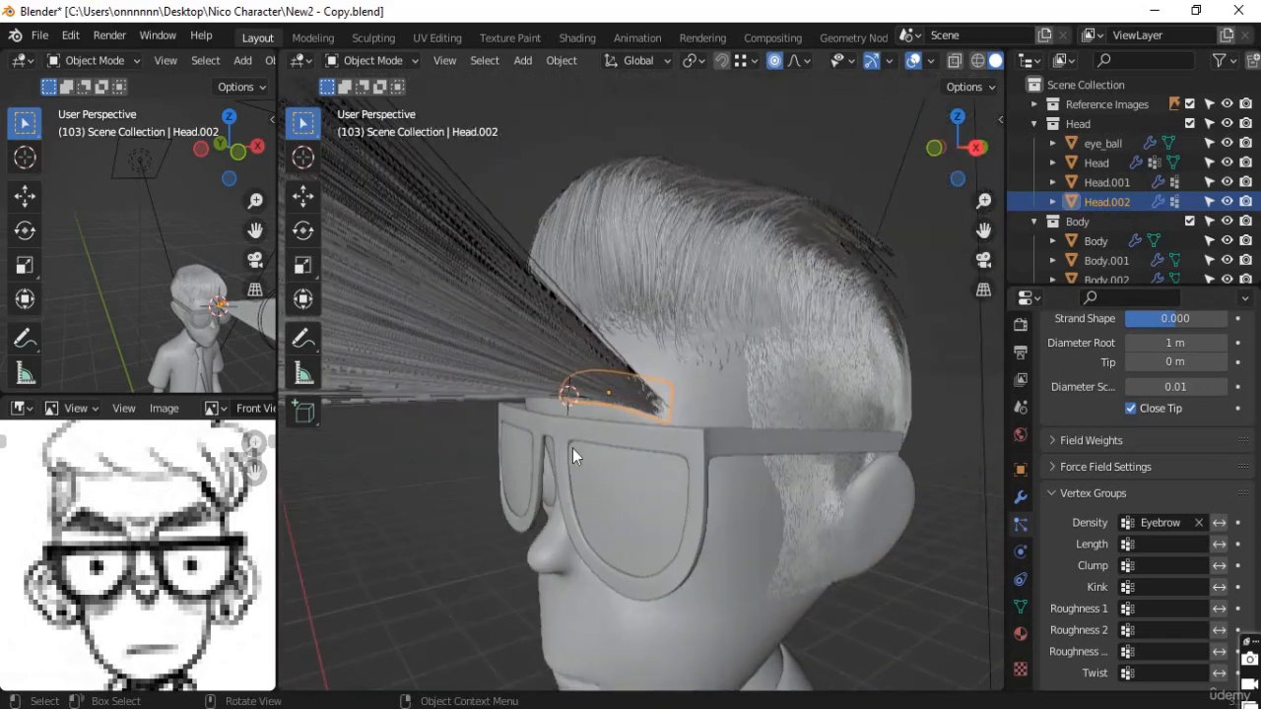
pyautogui.scroll(3, 581, 453)
pyautogui.scroll(2, 606, 440)
pyautogui.moveTo(606, 436); pyautogui.dragTo(715, 418, button='middle')
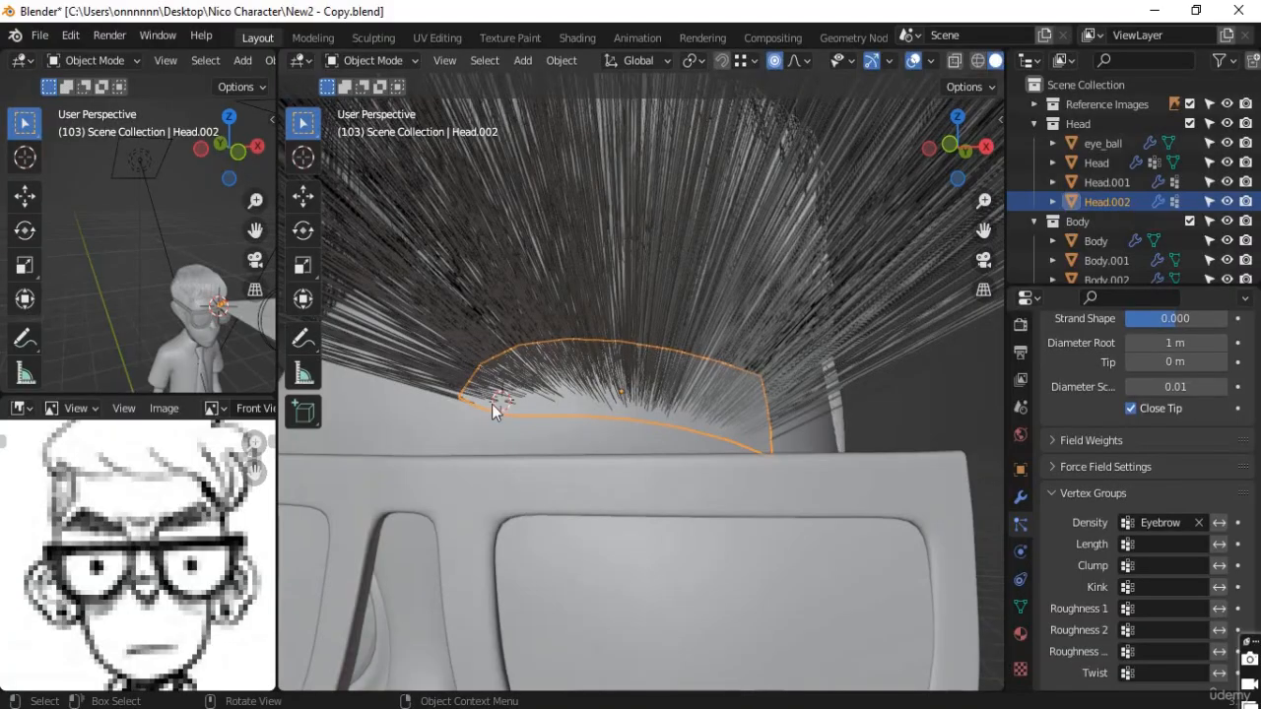
pyautogui.scroll(4, 523, 451)
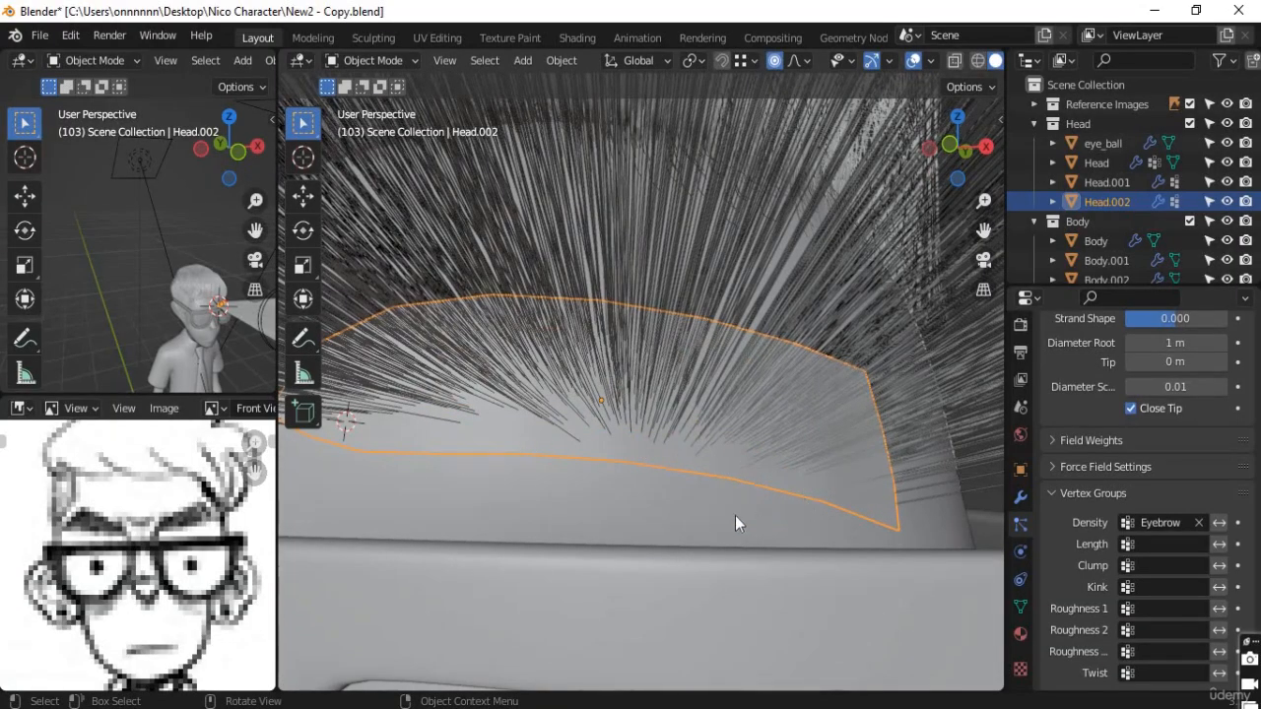
pyautogui.scroll(-3, 703, 518)
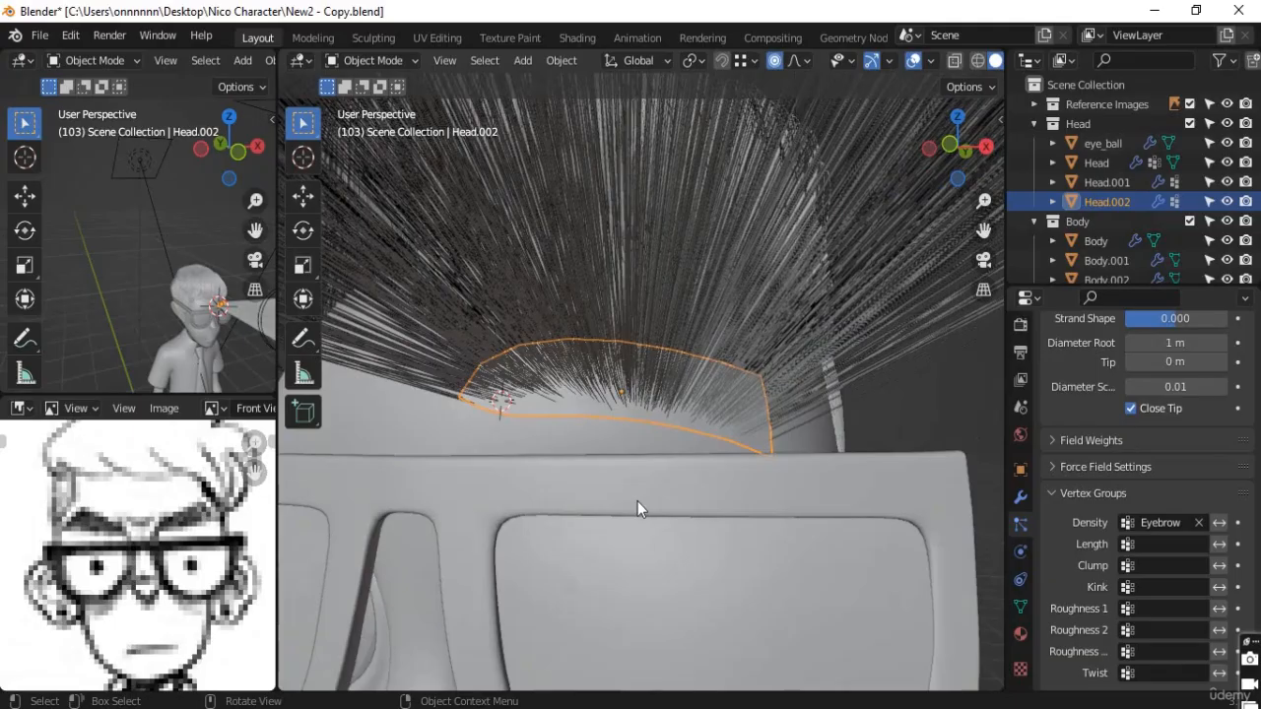
pyautogui.moveTo(629, 471); pyautogui.dragTo(644, 526, button='middle')
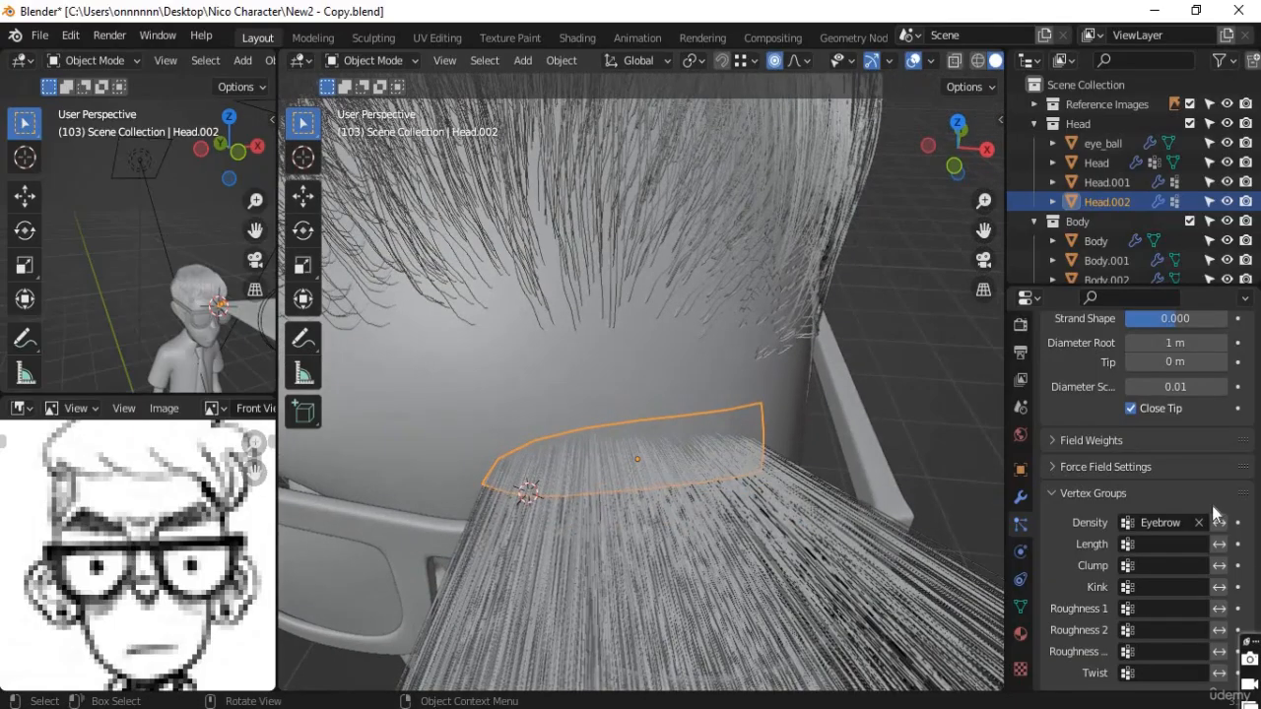
# Step: Set the brow's hair particle number to 900 and the hair length to 0.05 m
pyautogui.scroll(3, 1187, 494)
pyautogui.scroll(10, 1187, 493)
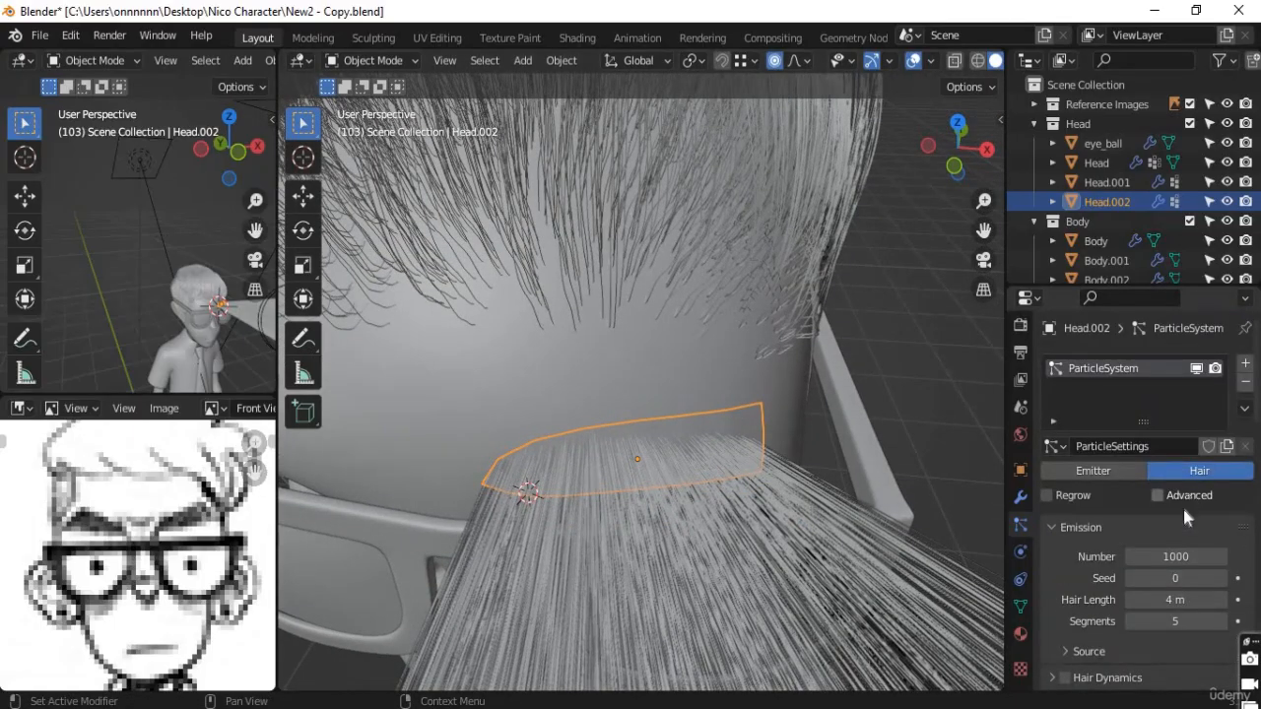
pyautogui.scroll(-7, 1175, 563)
pyautogui.scroll(6, 1171, 522)
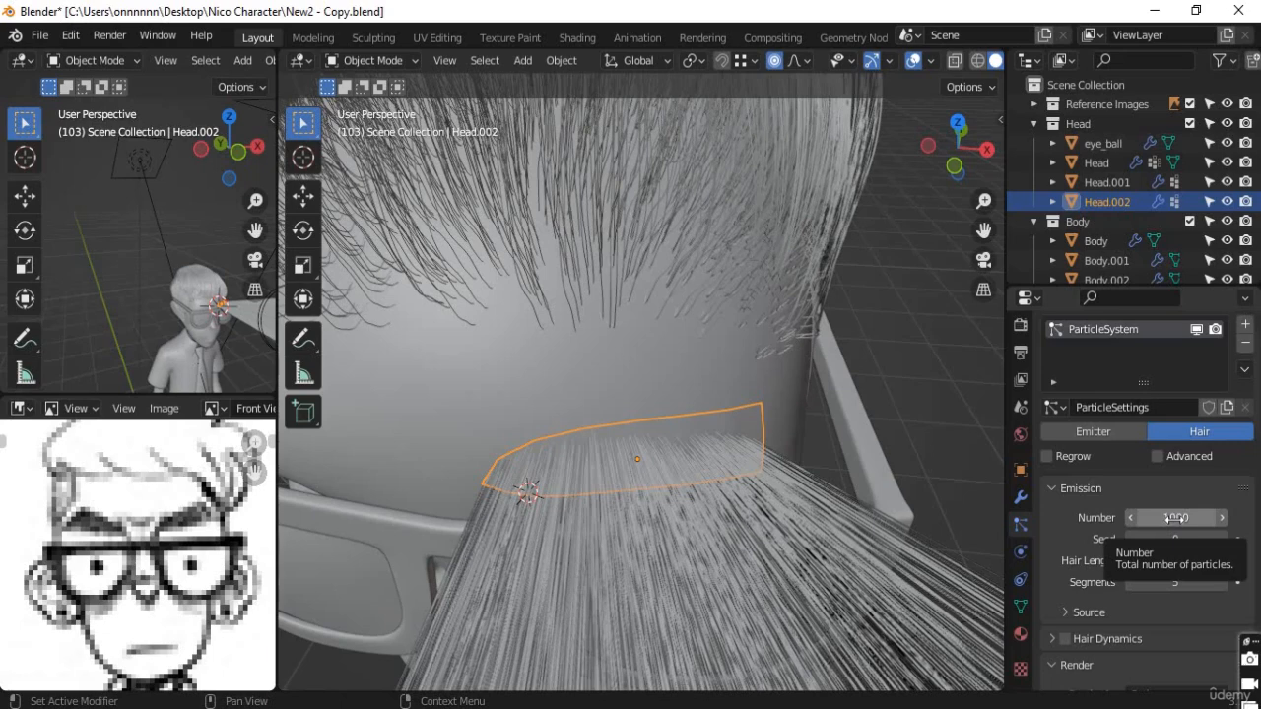
pyautogui.click(1169, 518)
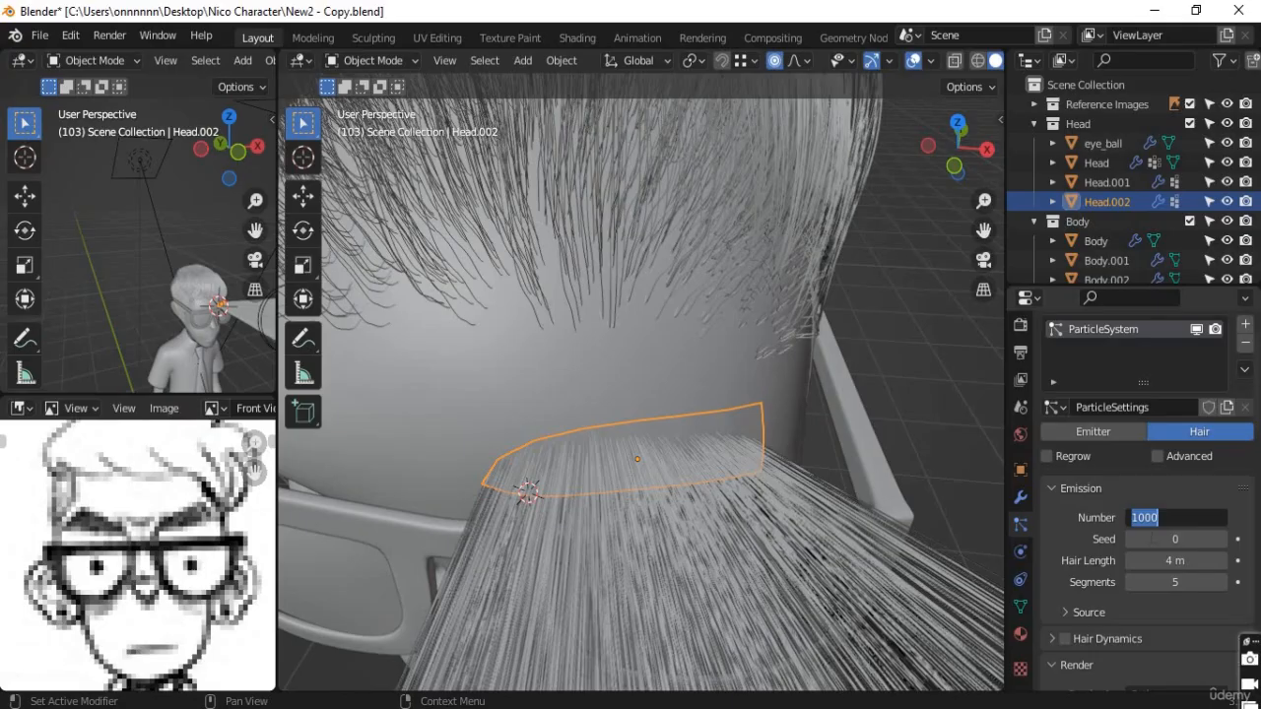
pyautogui.write('900')
pyautogui.press('Return')
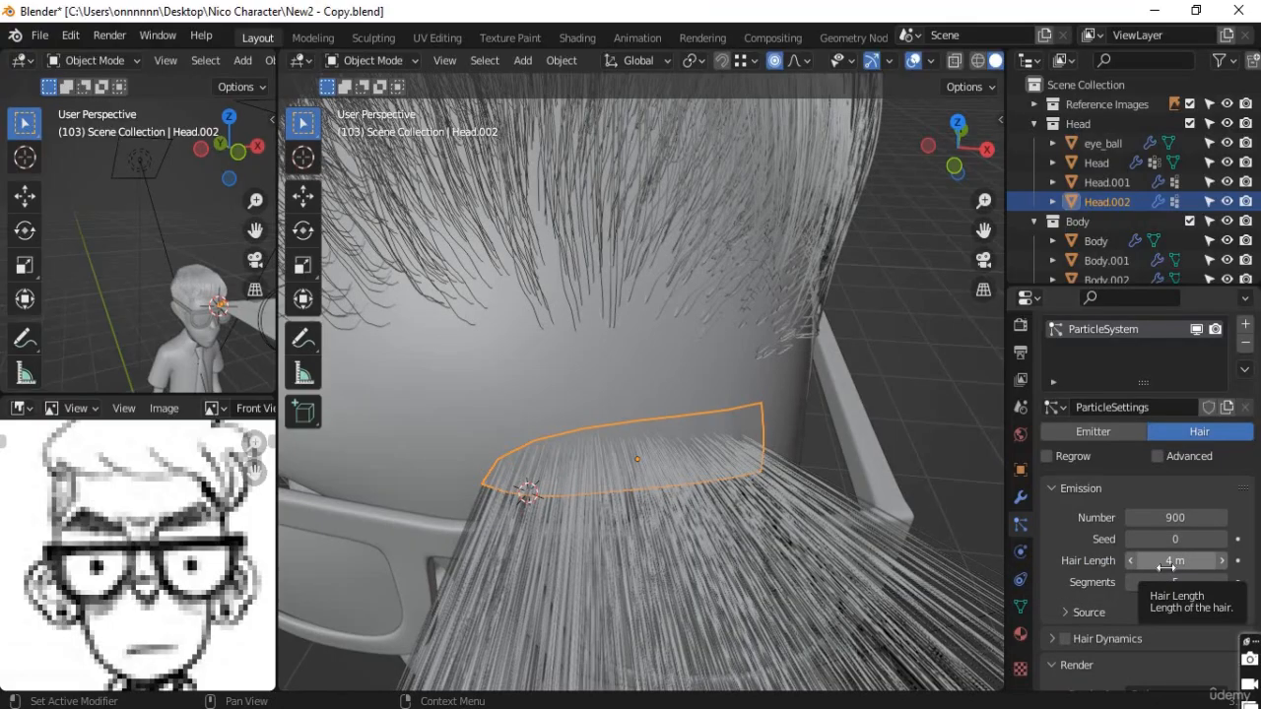
pyautogui.click(1165, 563)
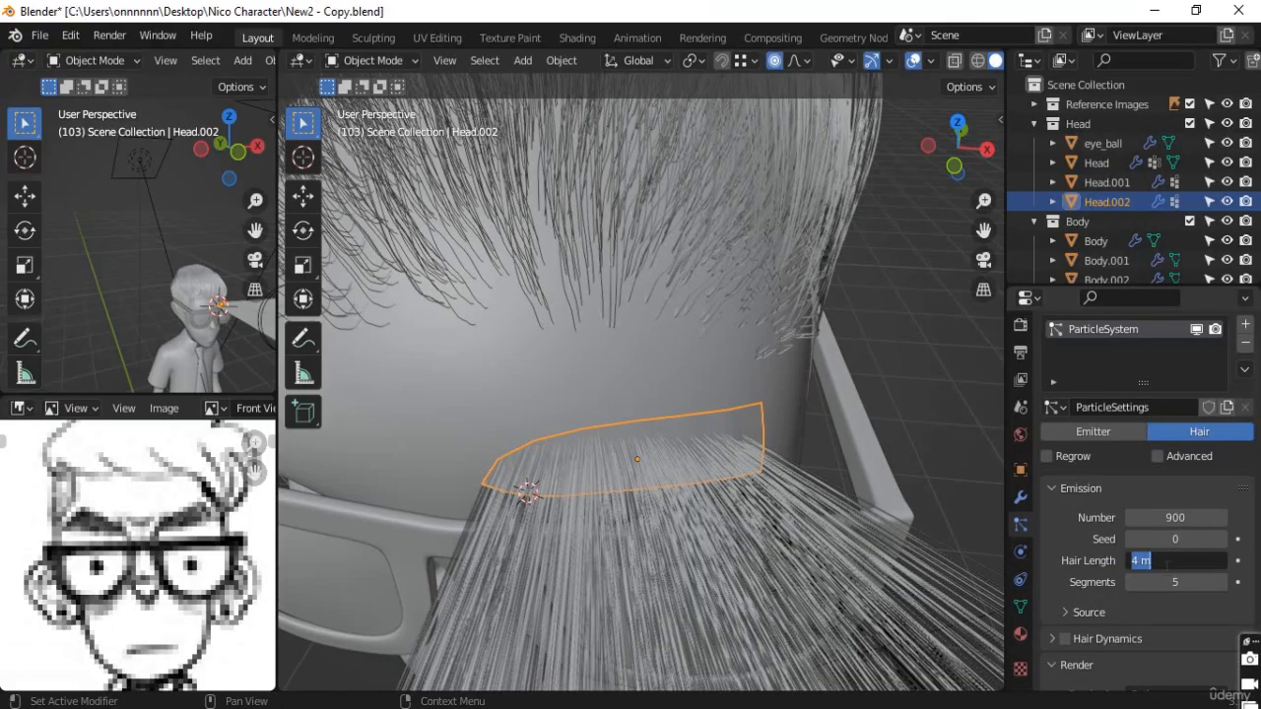
pyautogui.write('0.05')
pyautogui.press('Return')
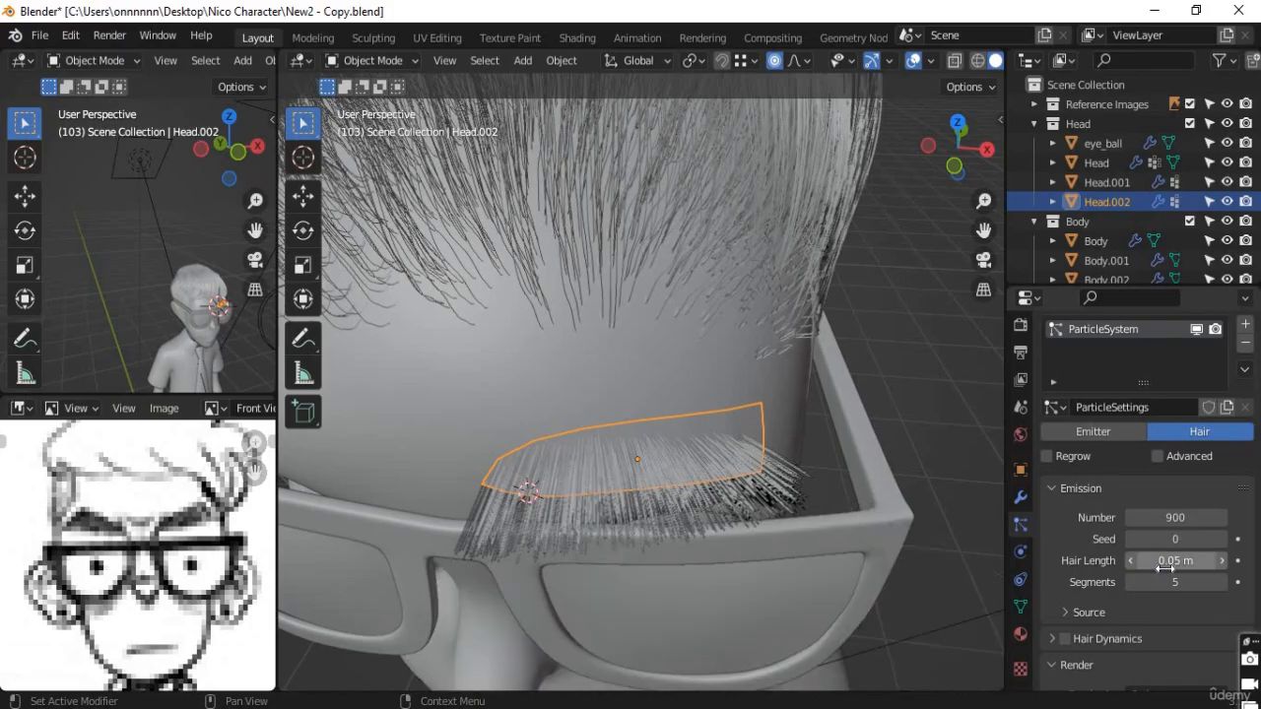
pyautogui.moveTo(684, 559); pyautogui.dragTo(686, 463, button='middle')
pyautogui.scroll(-7, 789, 502)
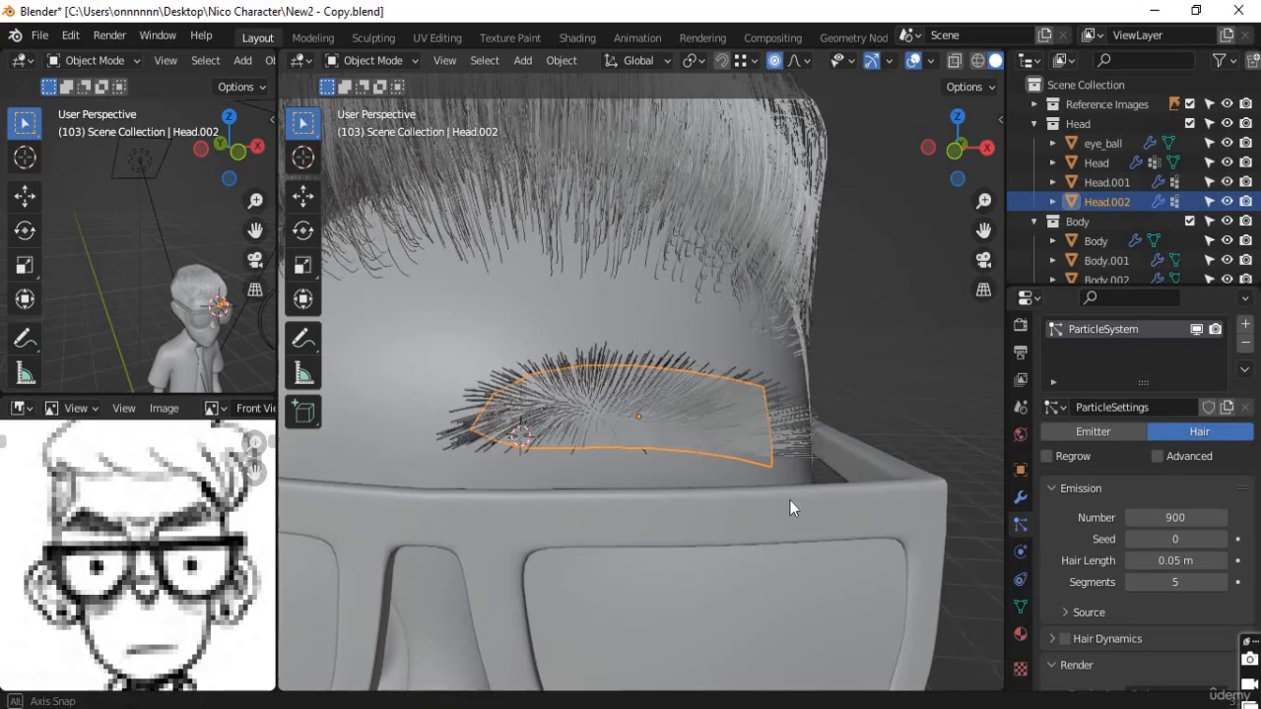
# Step: Set the render material of the brow's hair particles to Material.001
pyautogui.moveTo(720, 529); pyautogui.dragTo(674, 532, button='middle')
pyautogui.scroll(4, 679, 528)
pyautogui.moveTo(971, 554); pyautogui.dragTo(931, 558, button='middle')
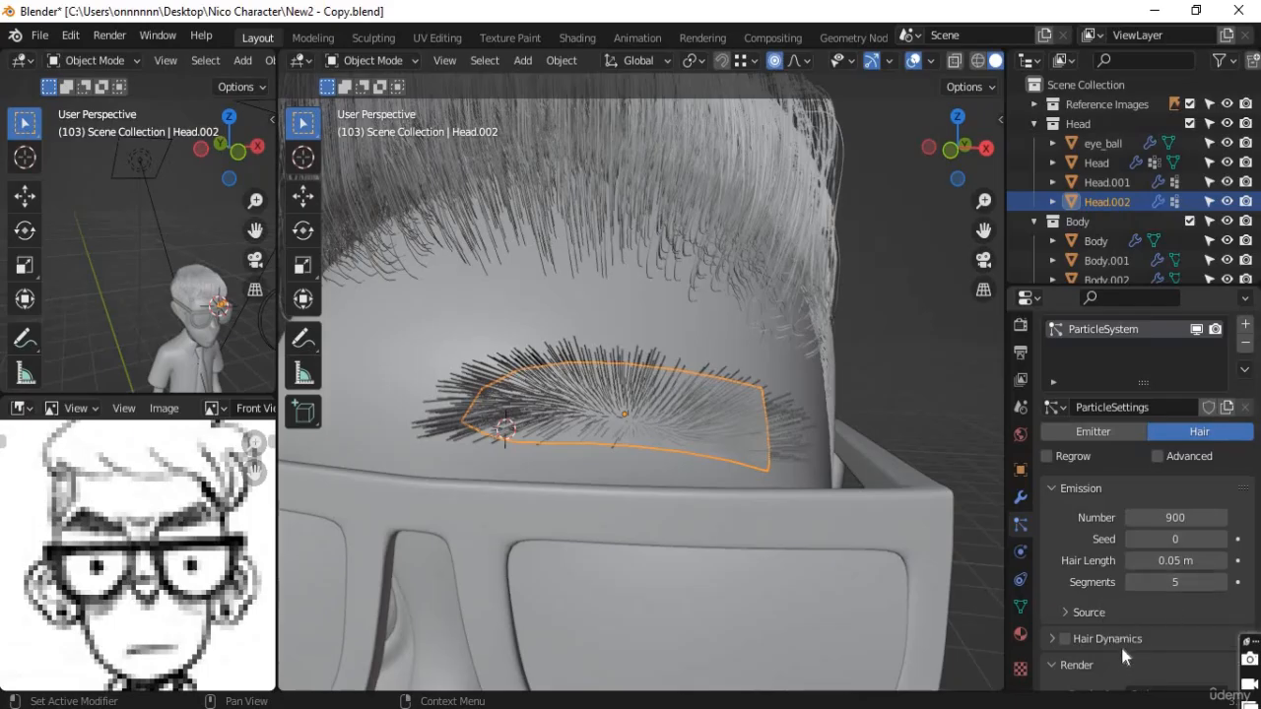
pyautogui.scroll(-3, 1121, 639)
pyautogui.click(1050, 523)
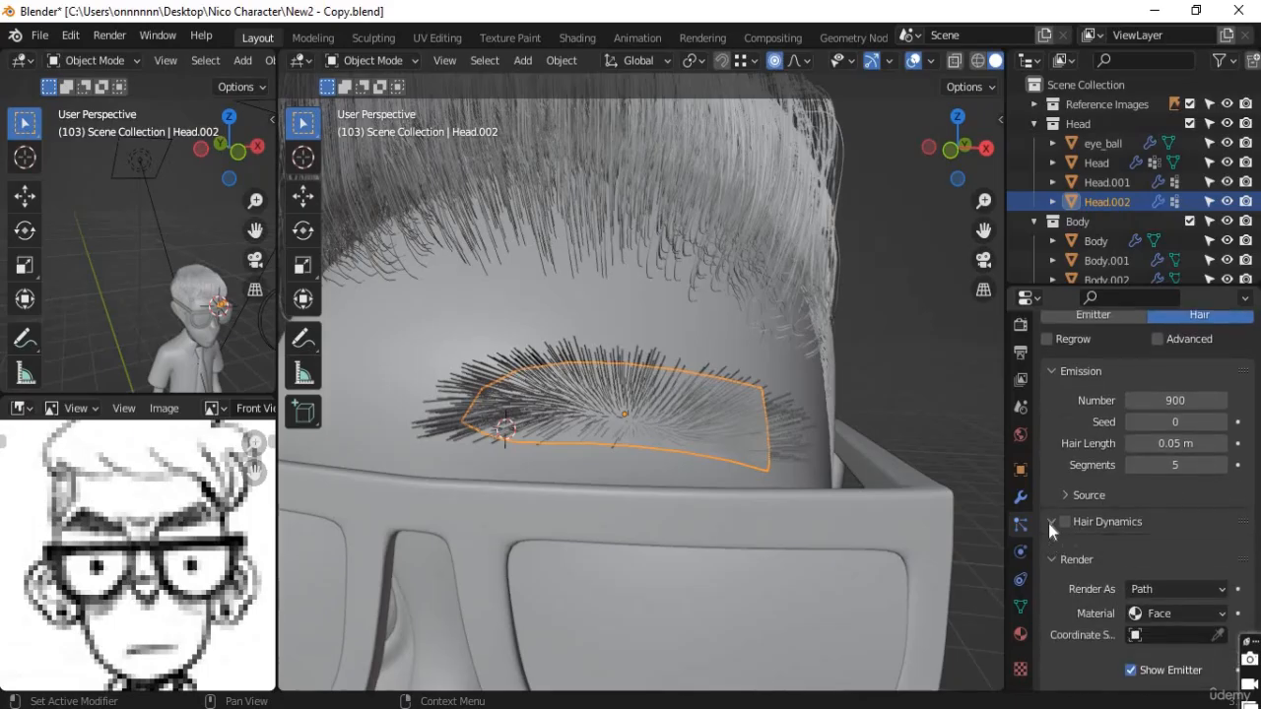
pyautogui.click(1050, 524)
pyautogui.scroll(-2, 1083, 581)
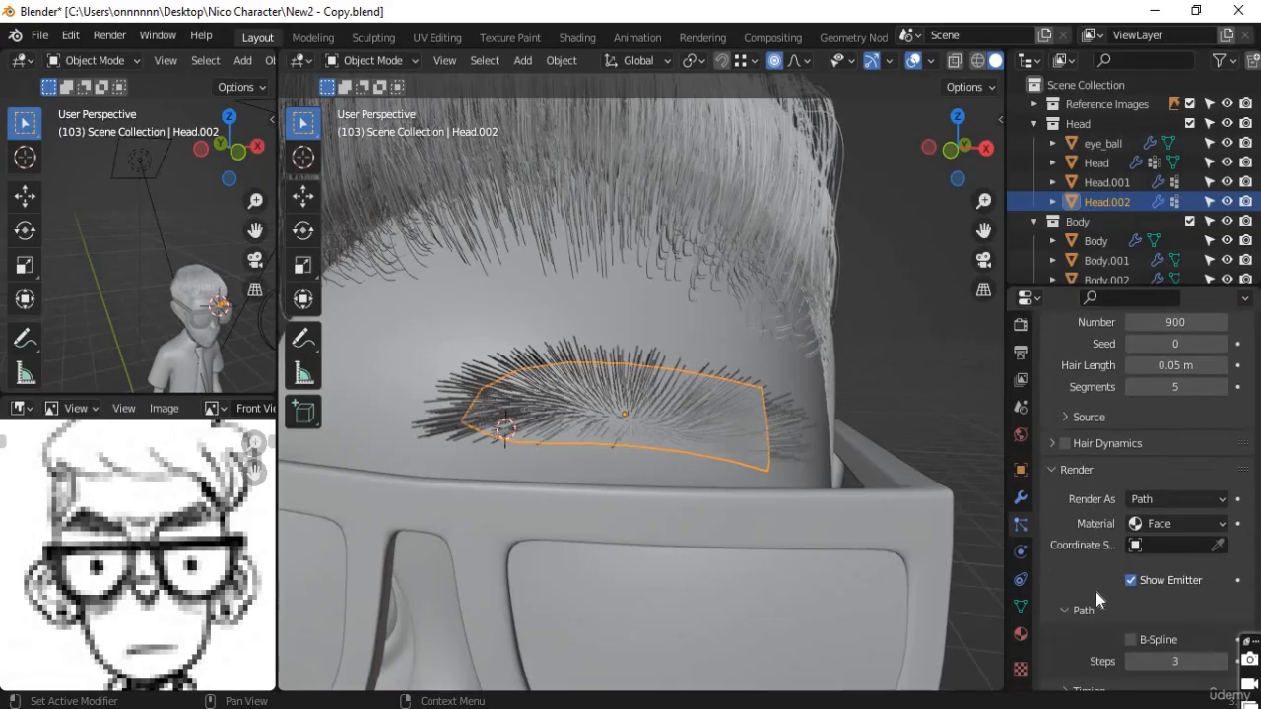
pyautogui.scroll(-1, 1140, 541)
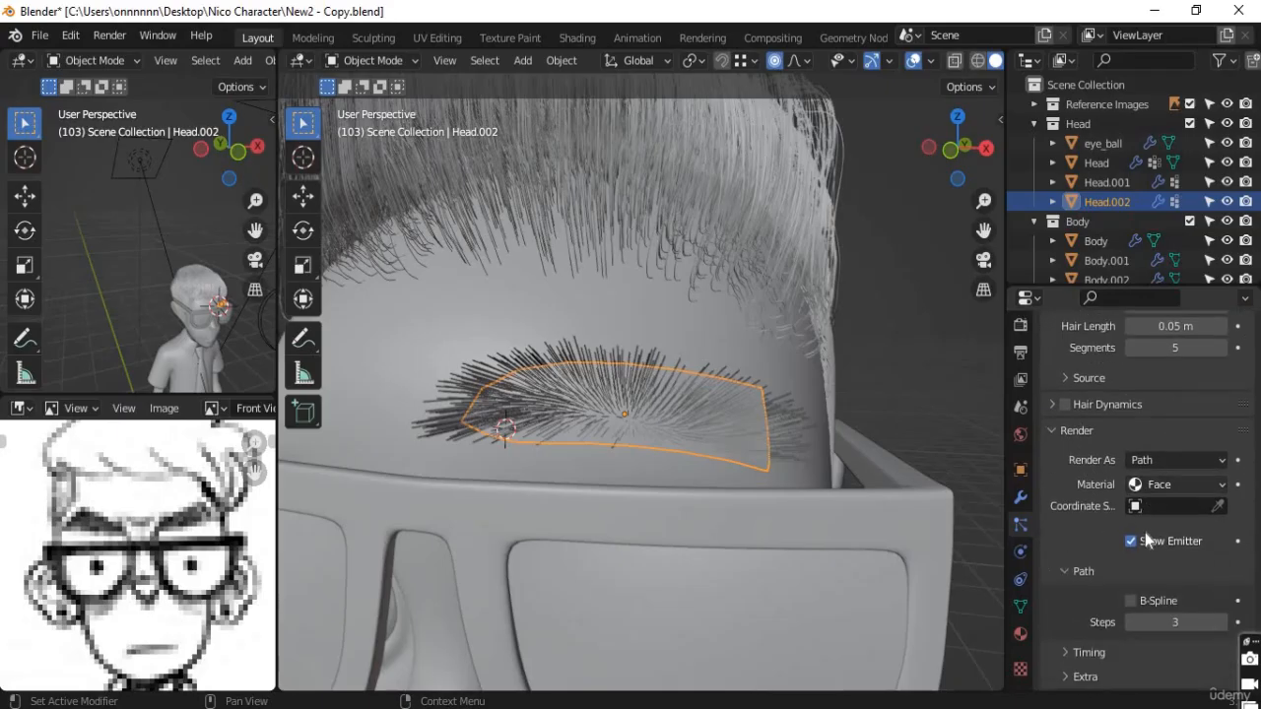
pyautogui.click(1220, 489)
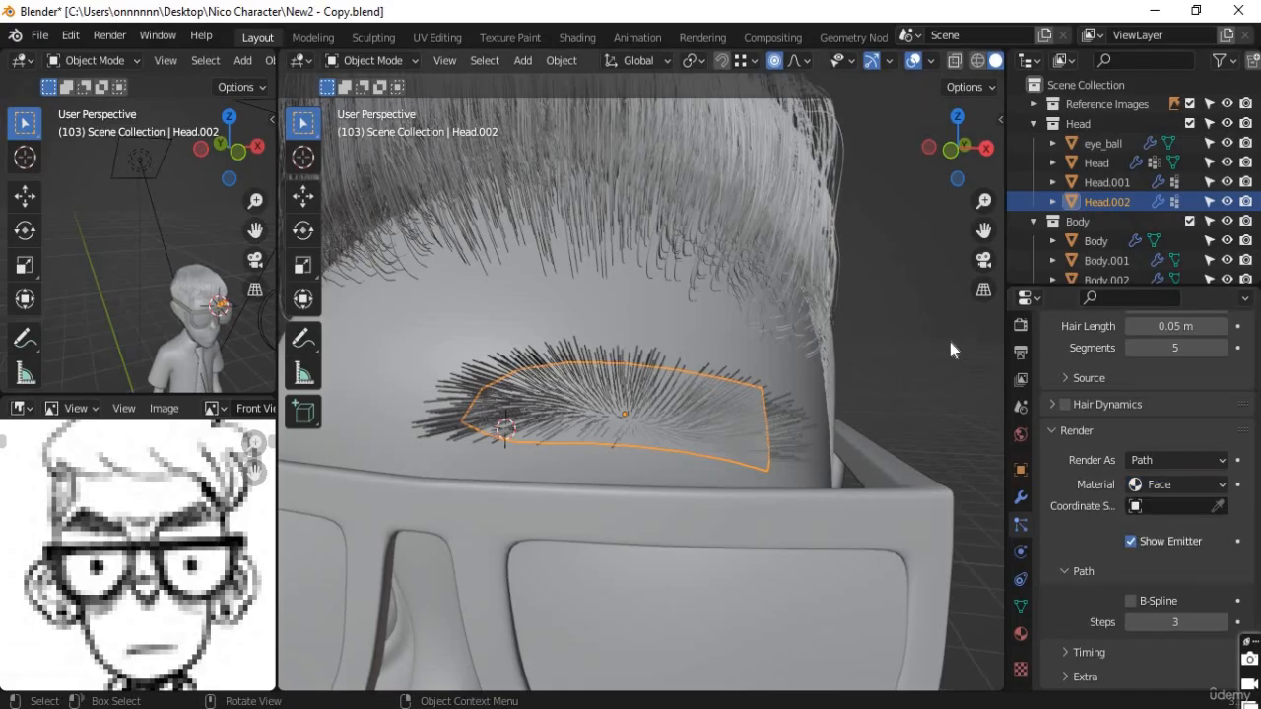
pyautogui.click(1167, 483)
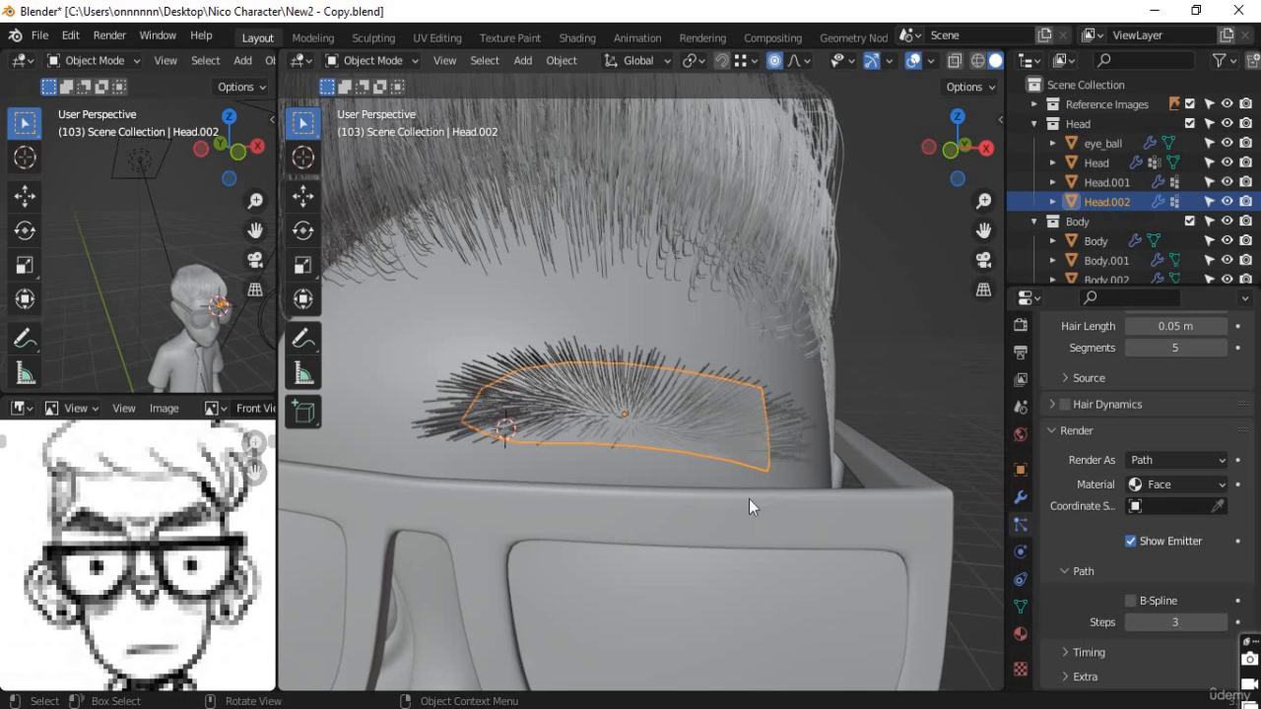
pyautogui.click(1172, 482)
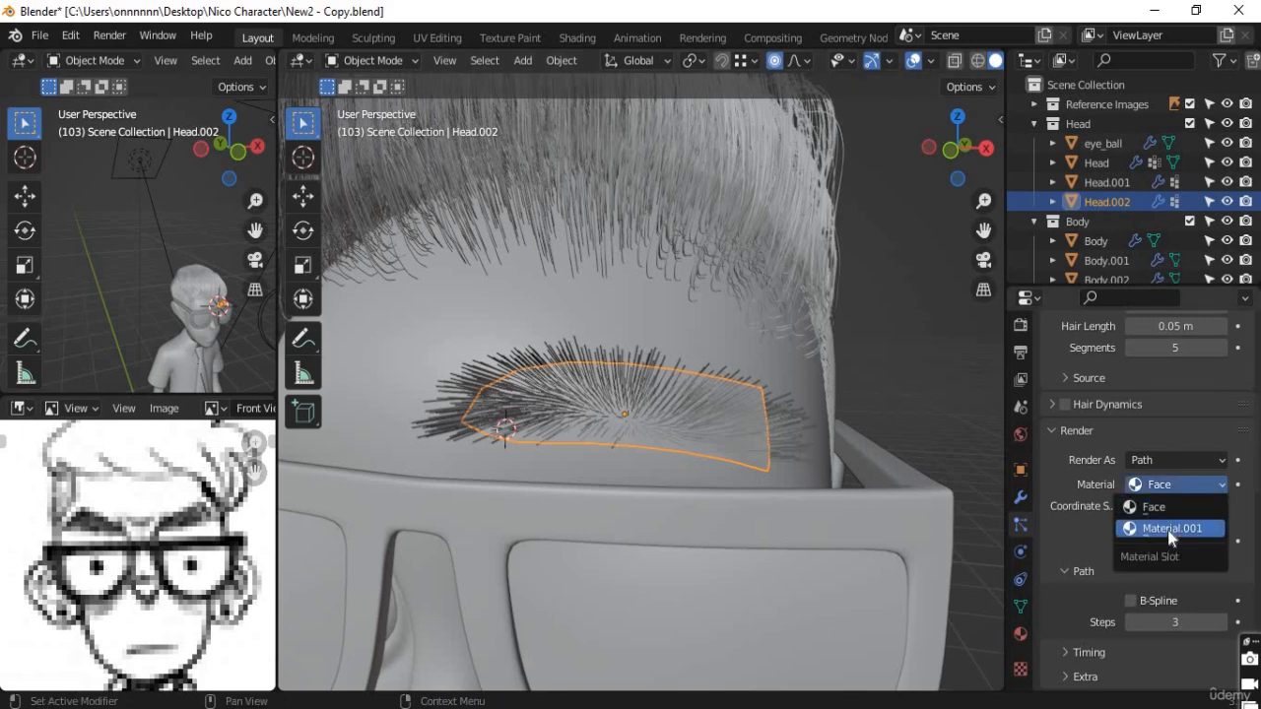
pyautogui.click(1167, 530)
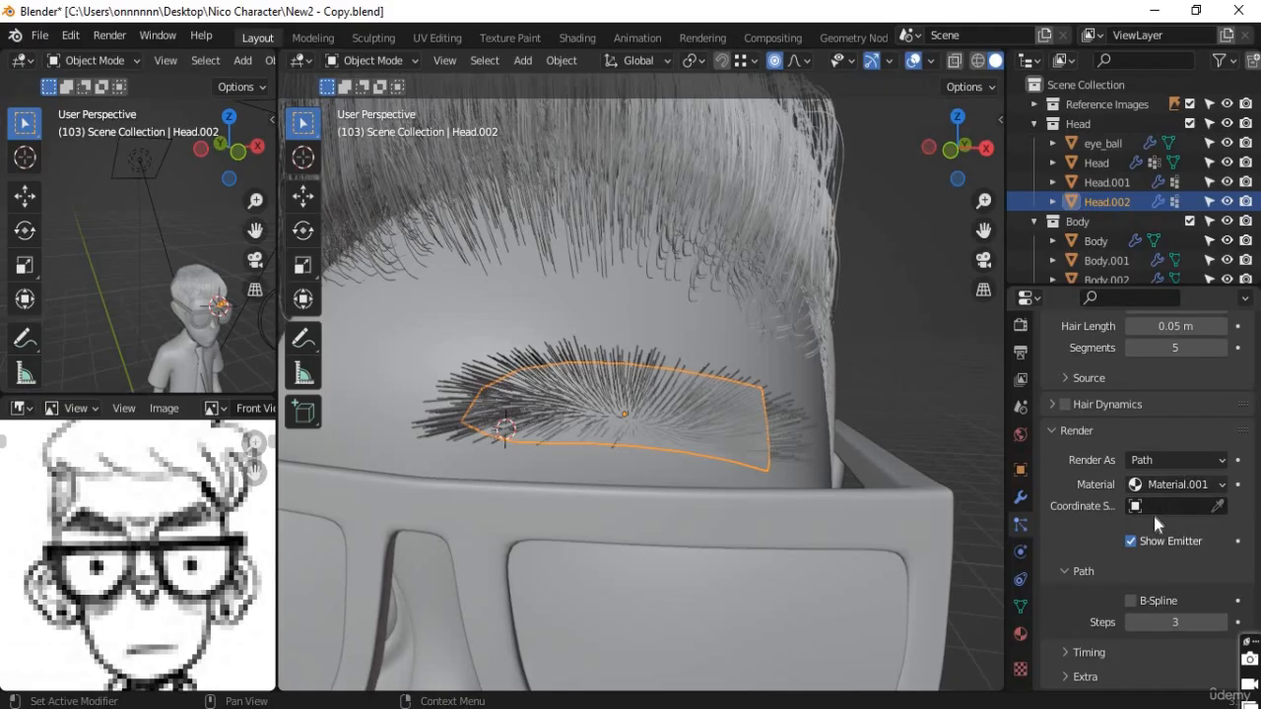
# Step: Give the brow hair Interpolated children with a display amount of 4 and a render amount of 4
pyautogui.scroll(-3, 1136, 503)
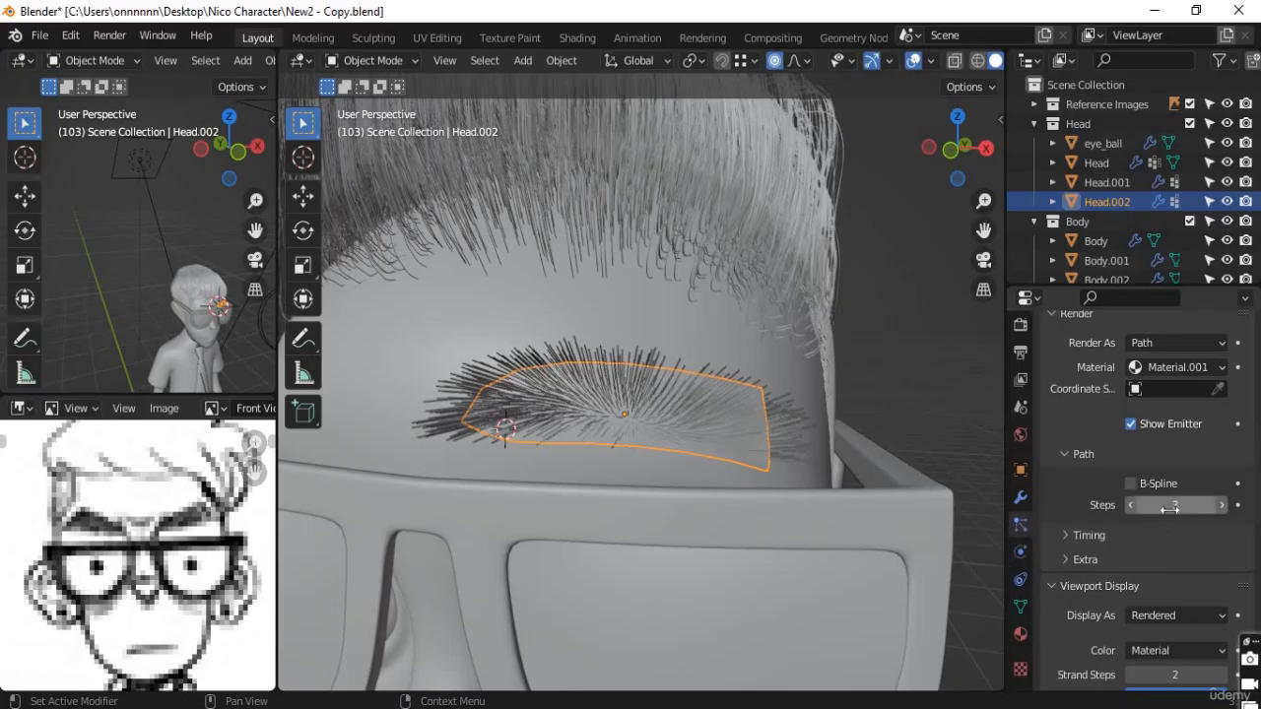
pyautogui.scroll(-3, 1157, 550)
pyautogui.scroll(-1, 1156, 550)
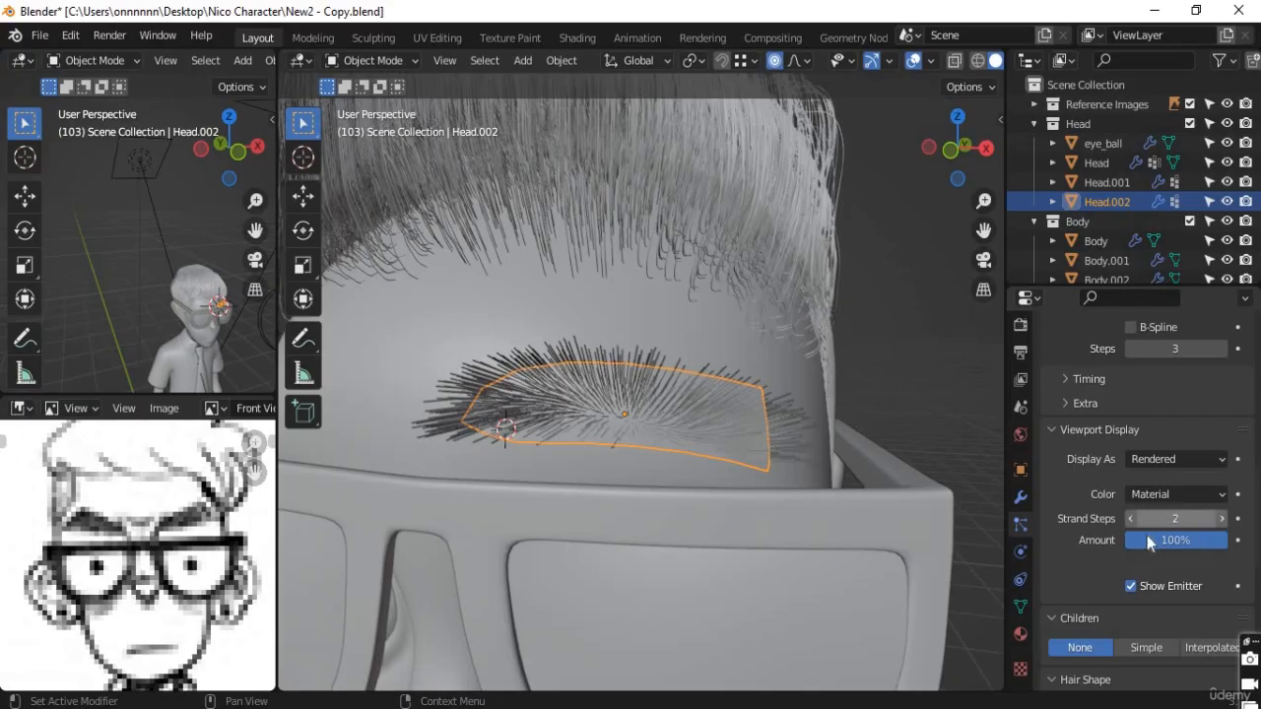
pyautogui.scroll(-3, 1138, 547)
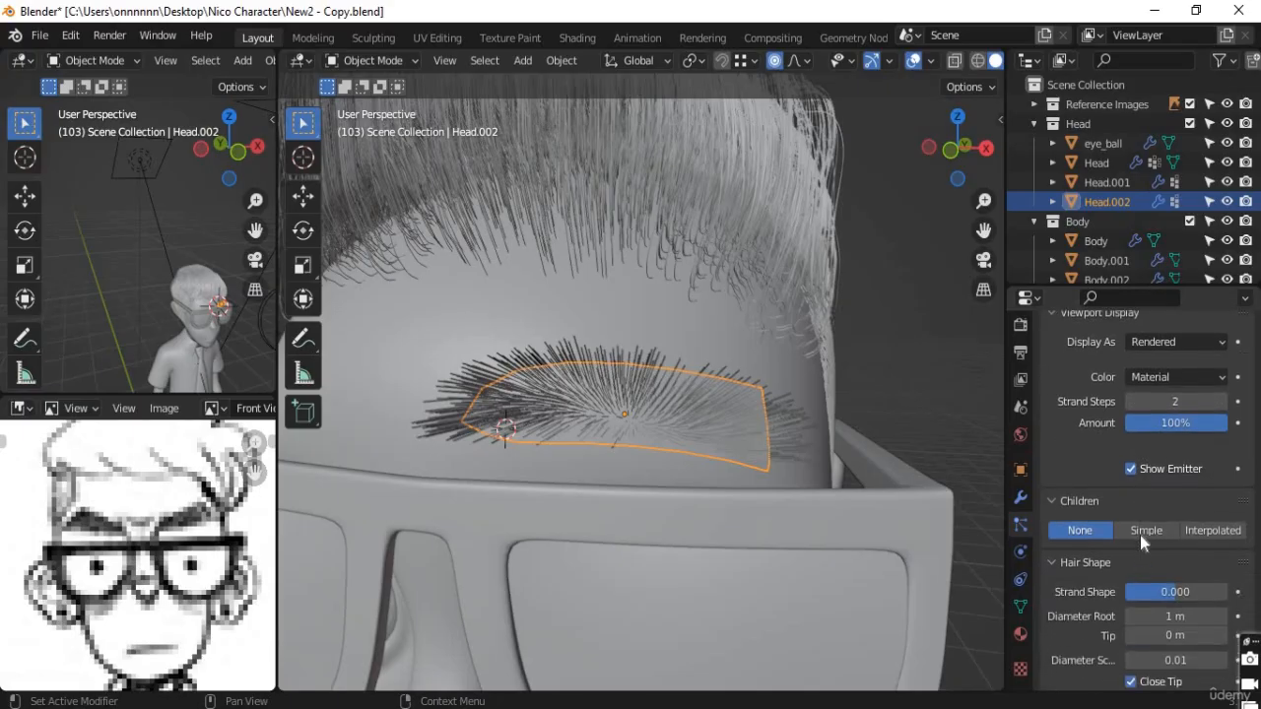
pyautogui.click(1198, 532)
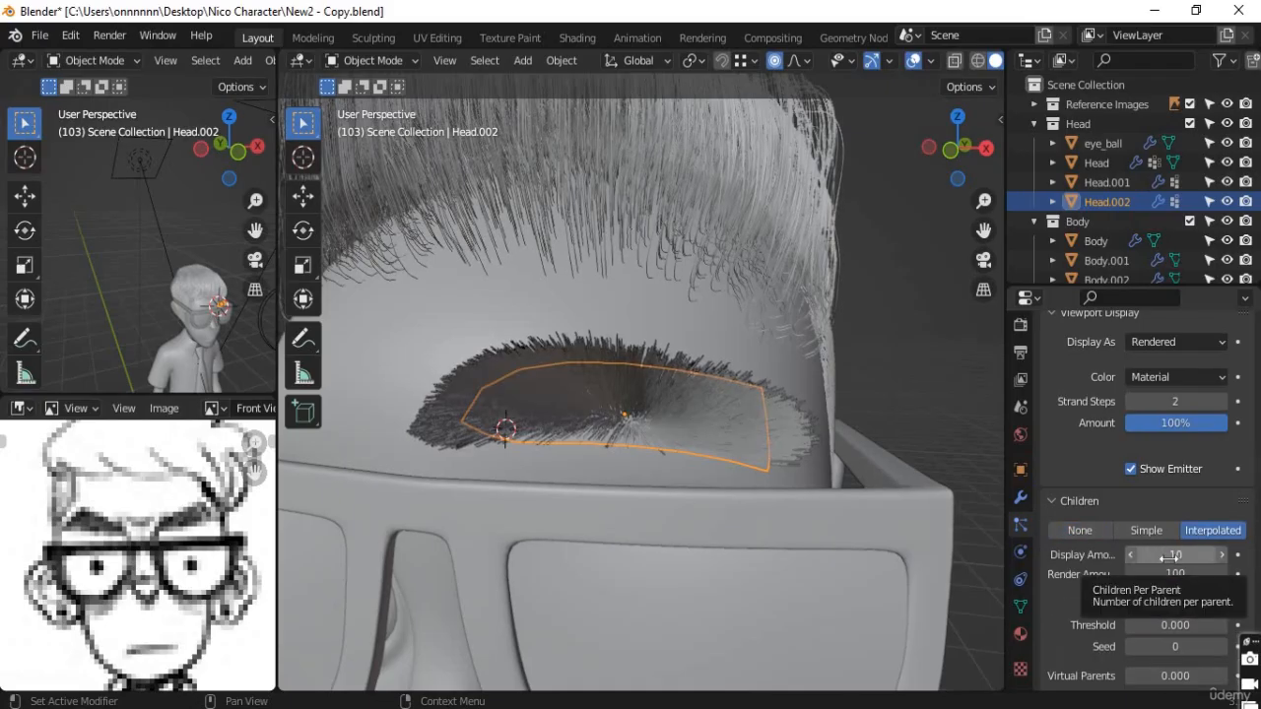
pyautogui.click(1170, 557)
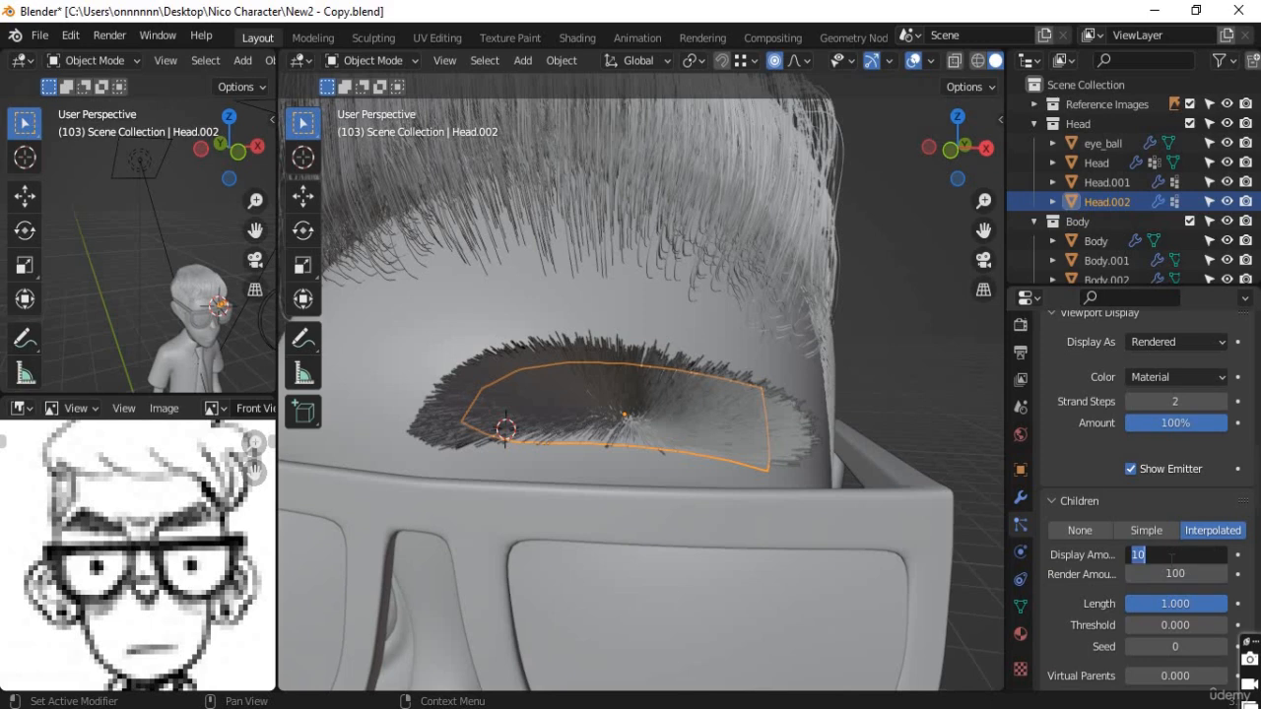
pyautogui.write('4')
pyautogui.press('Return')
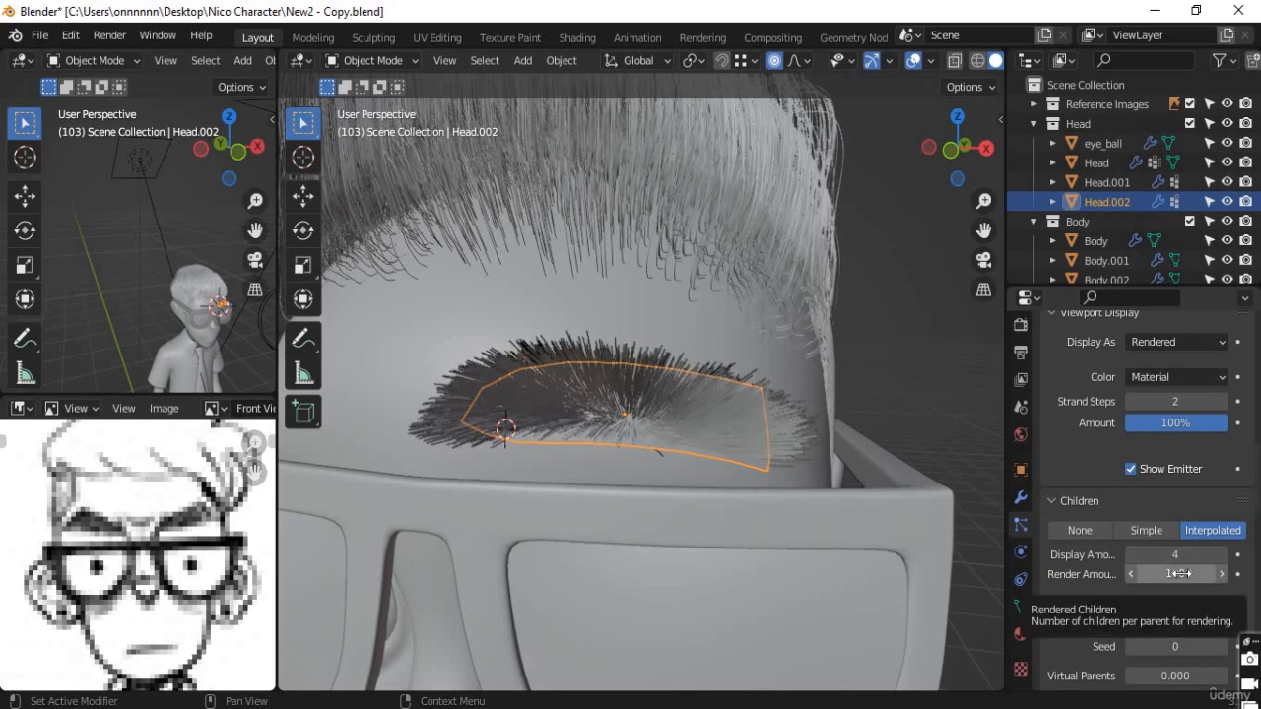
pyautogui.click(1179, 573)
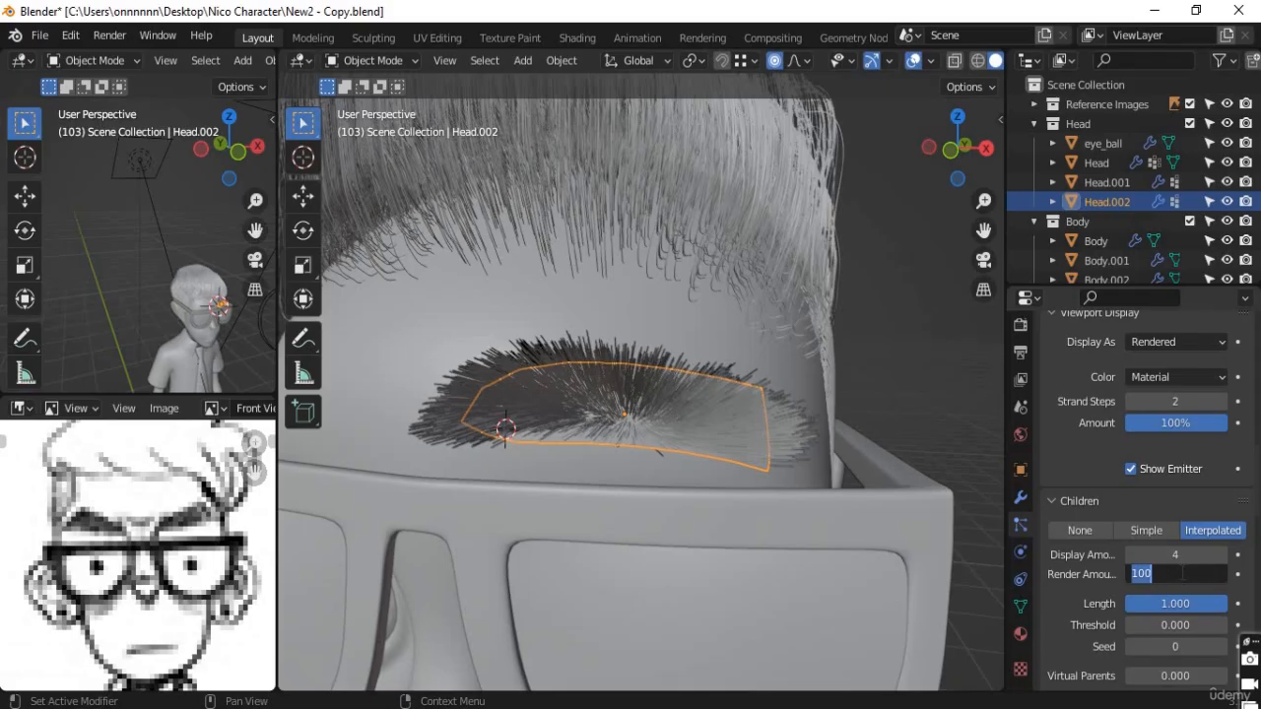
pyautogui.write('4')
pyautogui.press('Return')
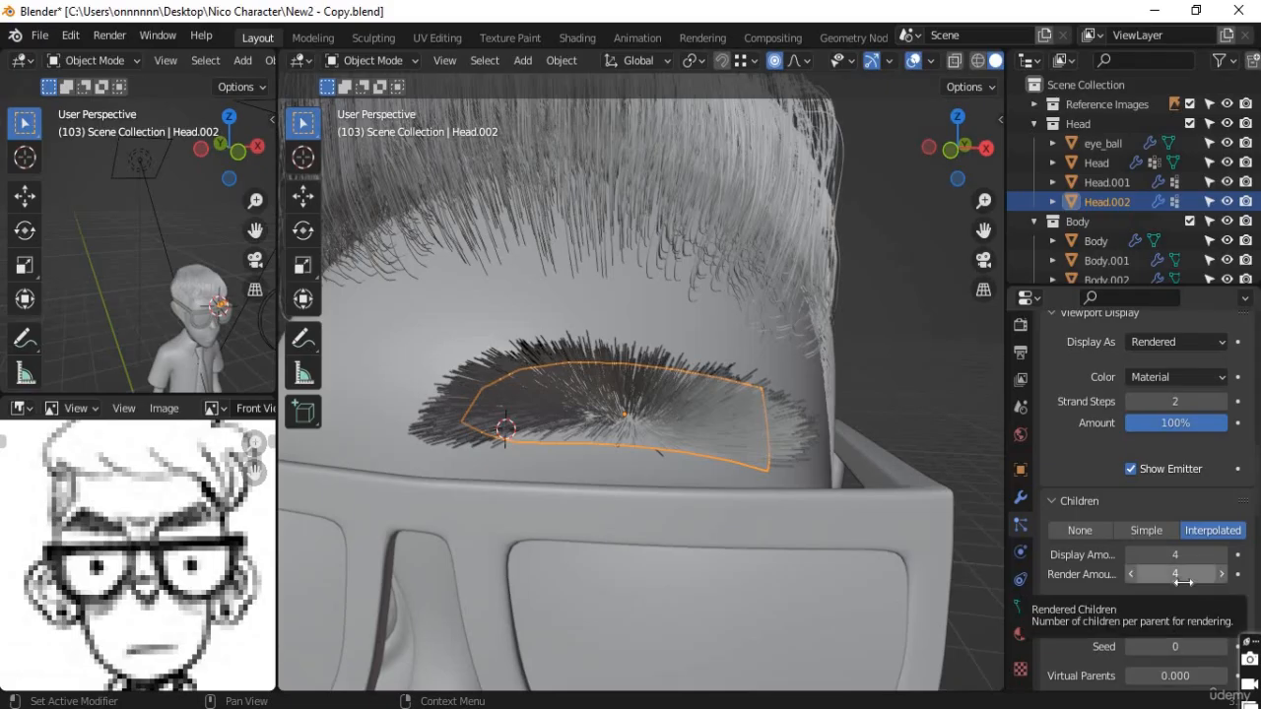
# Step: Review the brow hair's children, clumping, roughness, kink and hair shape settings, and examine the denser strands from another angle
pyautogui.scroll(-2, 1174, 603)
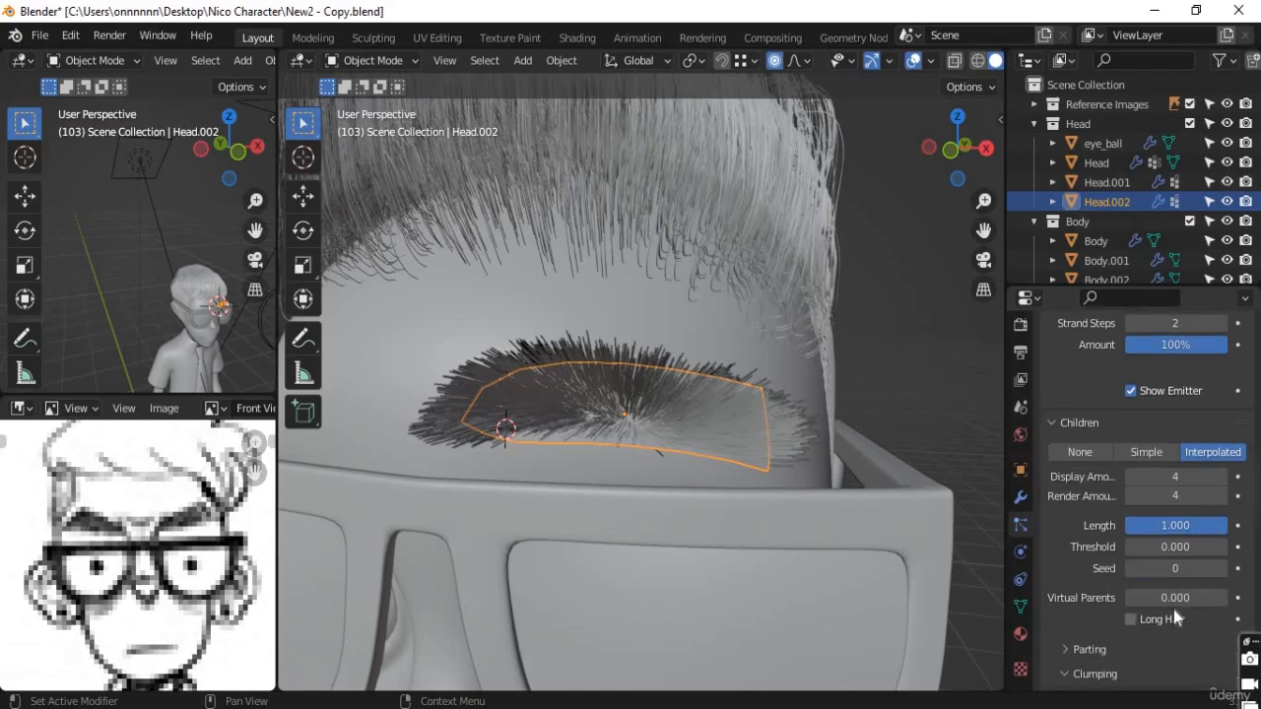
pyautogui.scroll(-6, 1173, 609)
pyautogui.scroll(7, 1172, 607)
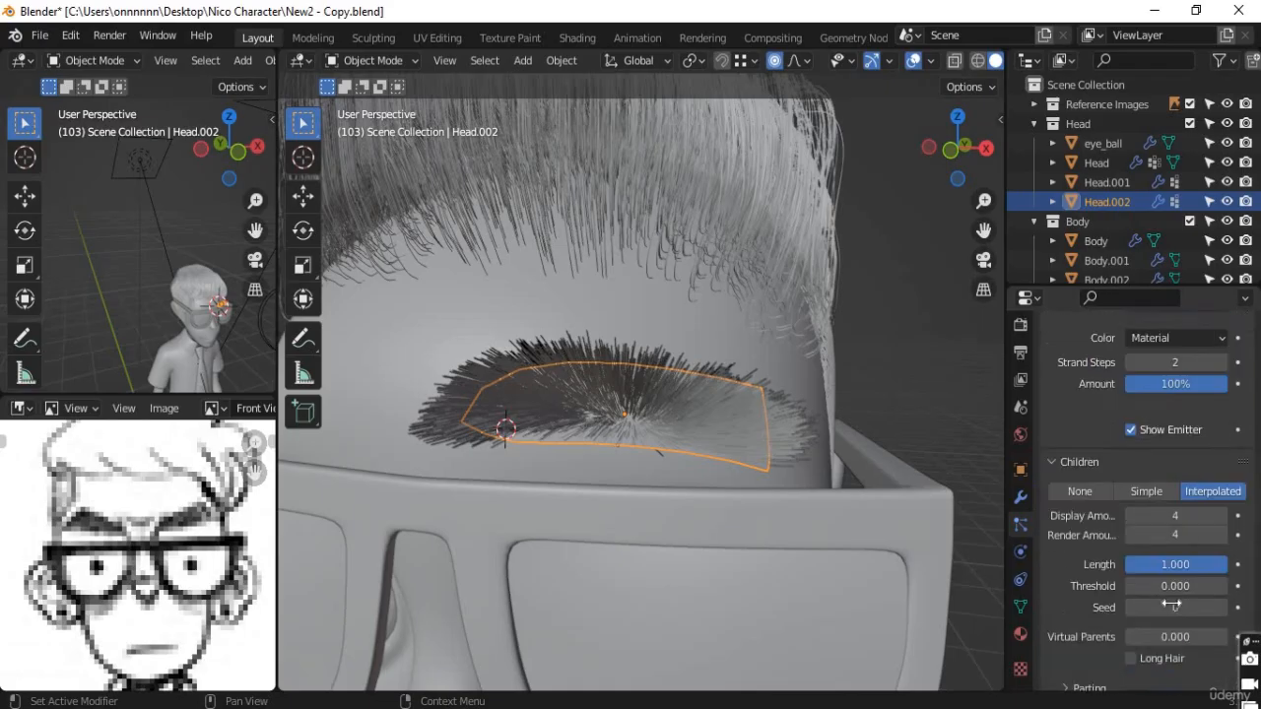
pyautogui.scroll(2, 1171, 604)
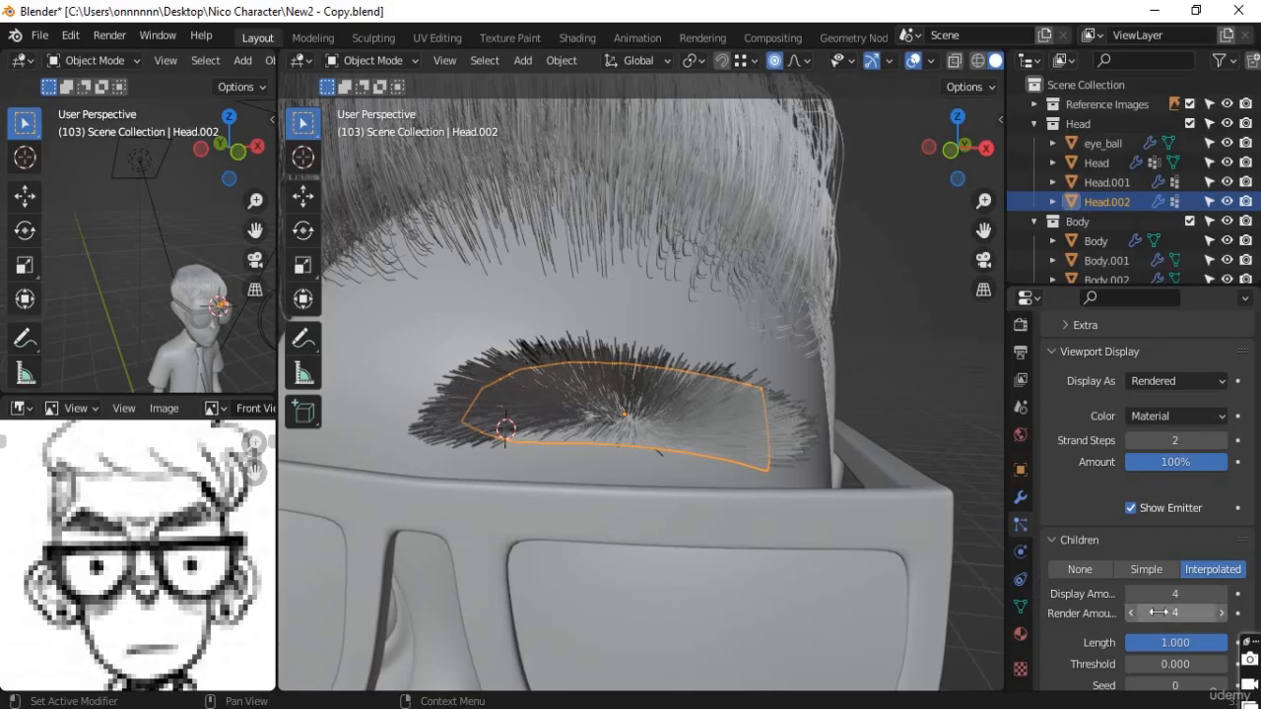
pyautogui.scroll(-2, 1163, 603)
pyautogui.scroll(-2, 1165, 608)
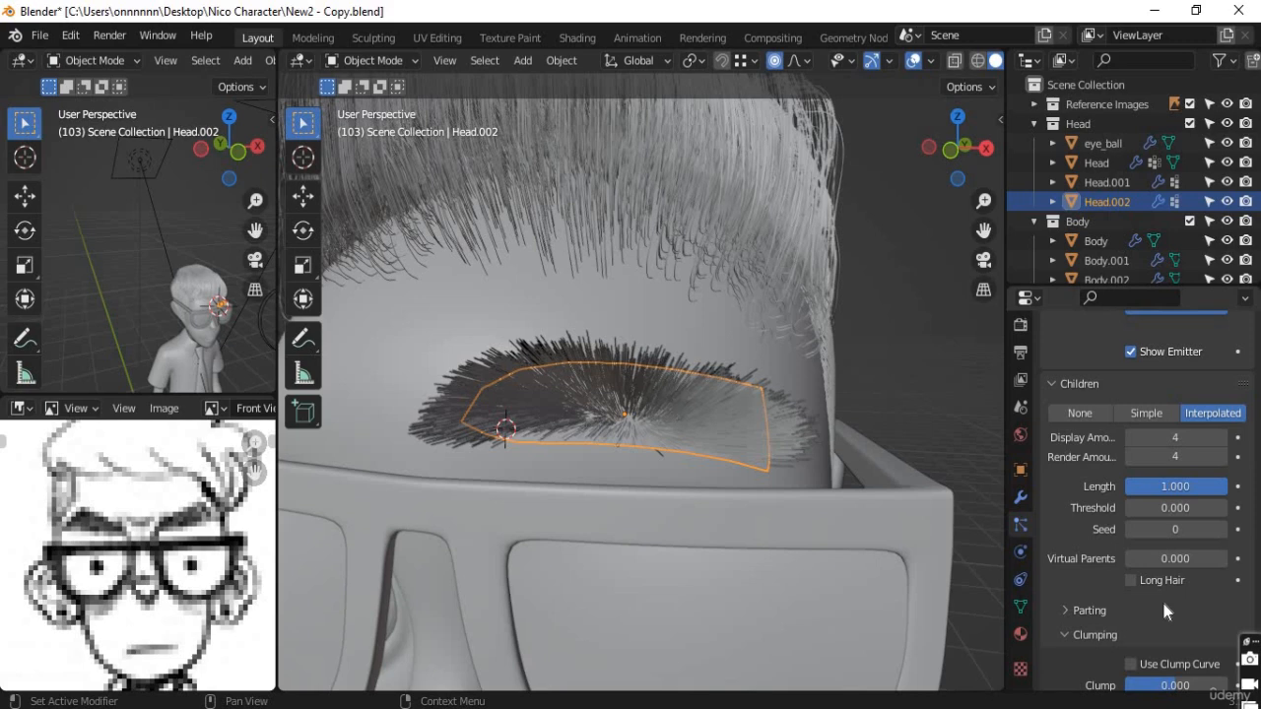
pyautogui.scroll(-1, 1163, 605)
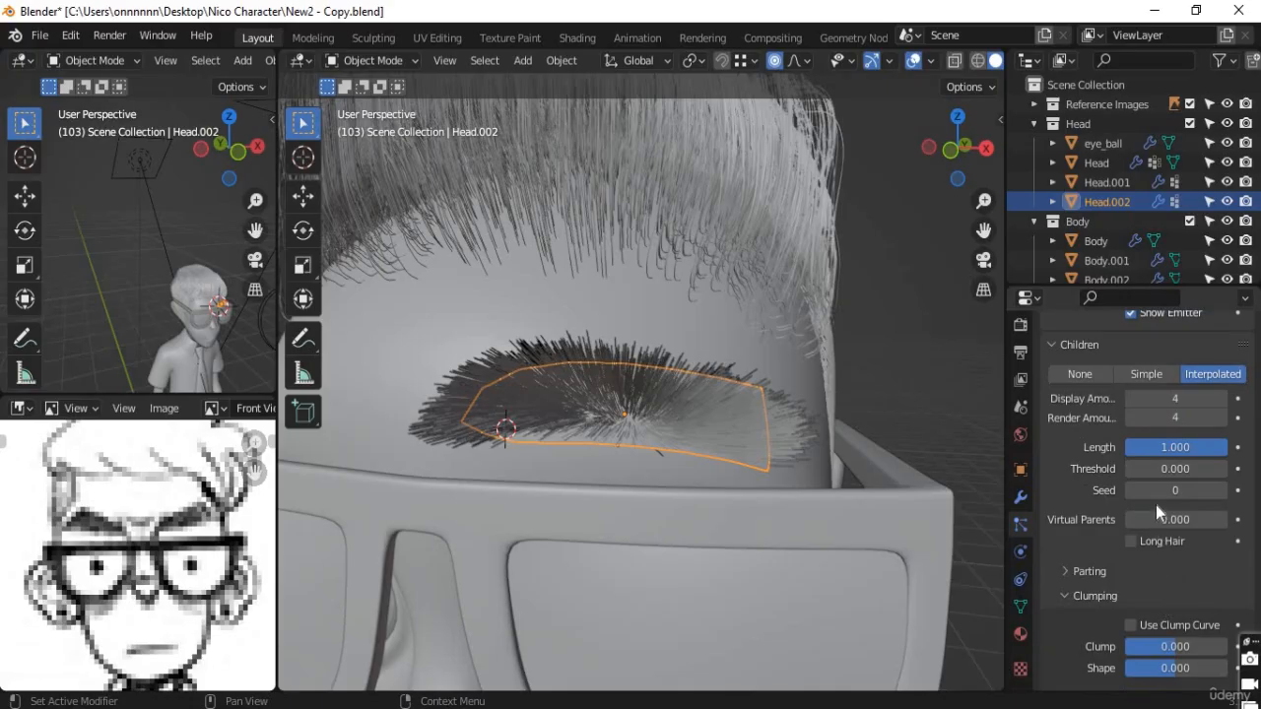
pyautogui.scroll(-9, 1155, 506)
pyautogui.scroll(4, 1152, 509)
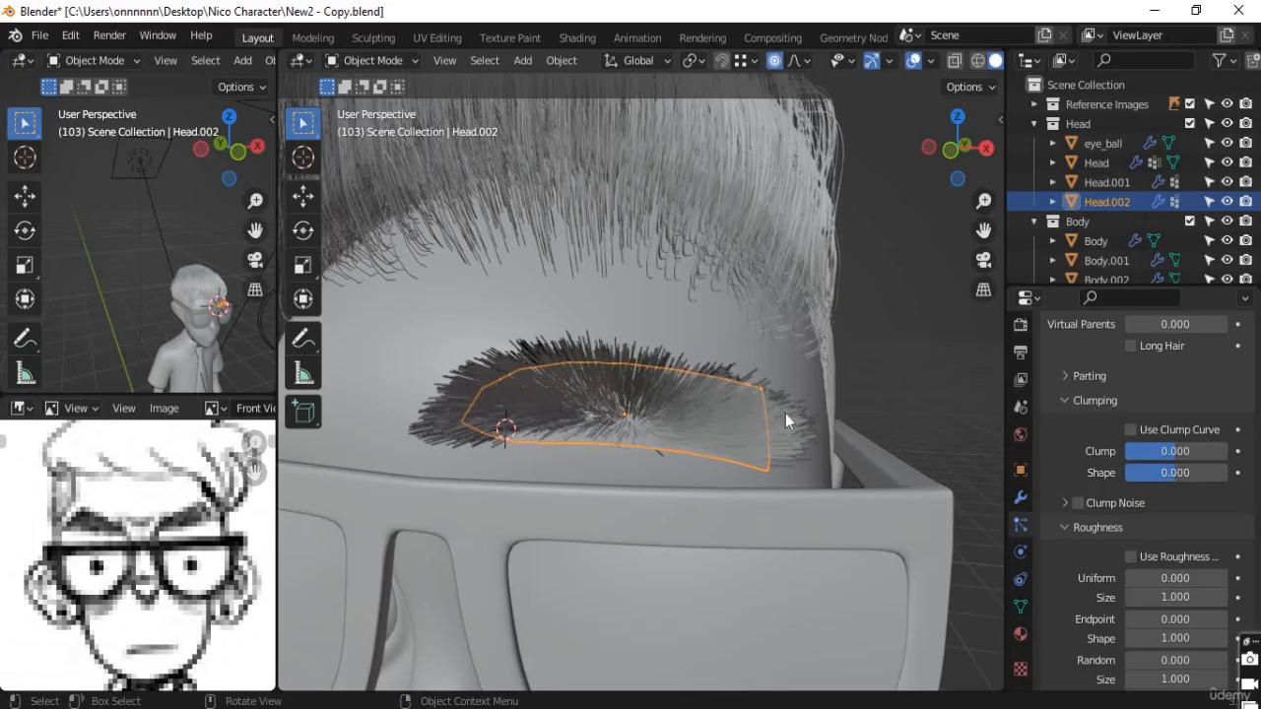
pyautogui.moveTo(885, 401); pyautogui.dragTo(1094, 532, button='middle')
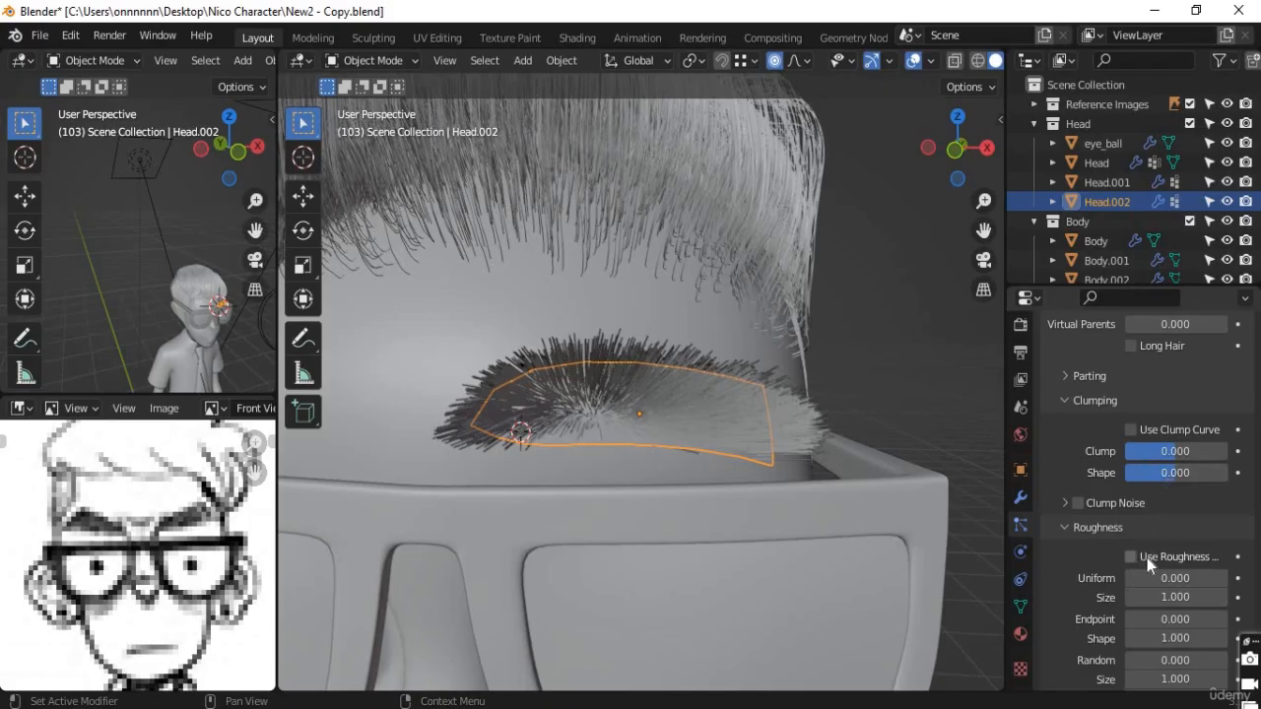
pyautogui.scroll(-2, 1144, 553)
pyautogui.scroll(-2, 1145, 555)
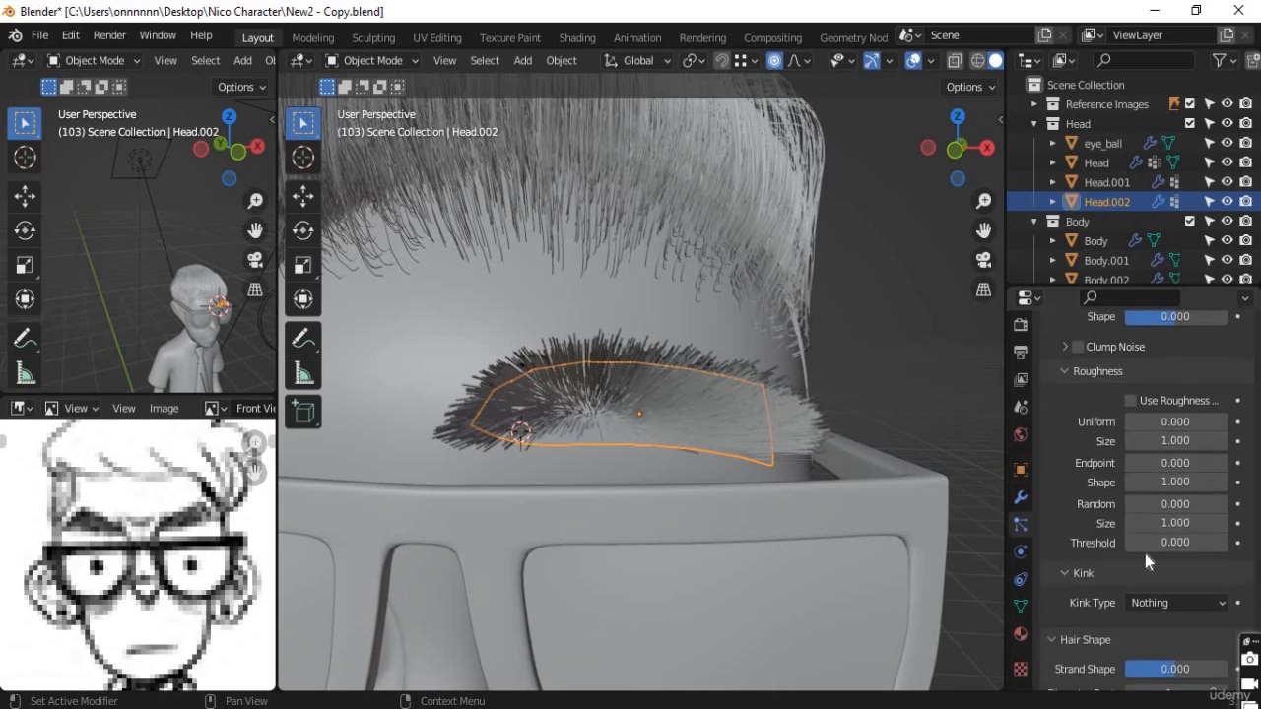
pyautogui.scroll(-5, 1145, 555)
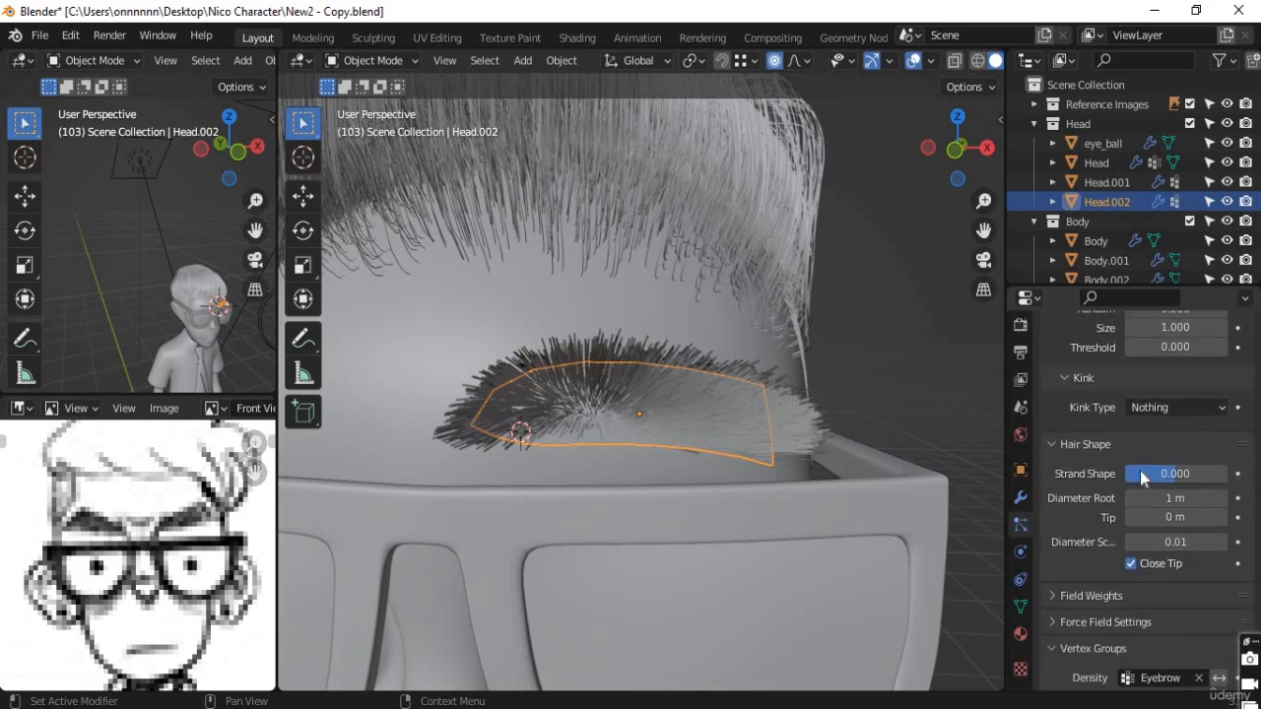
pyautogui.scroll(10, 1100, 439)
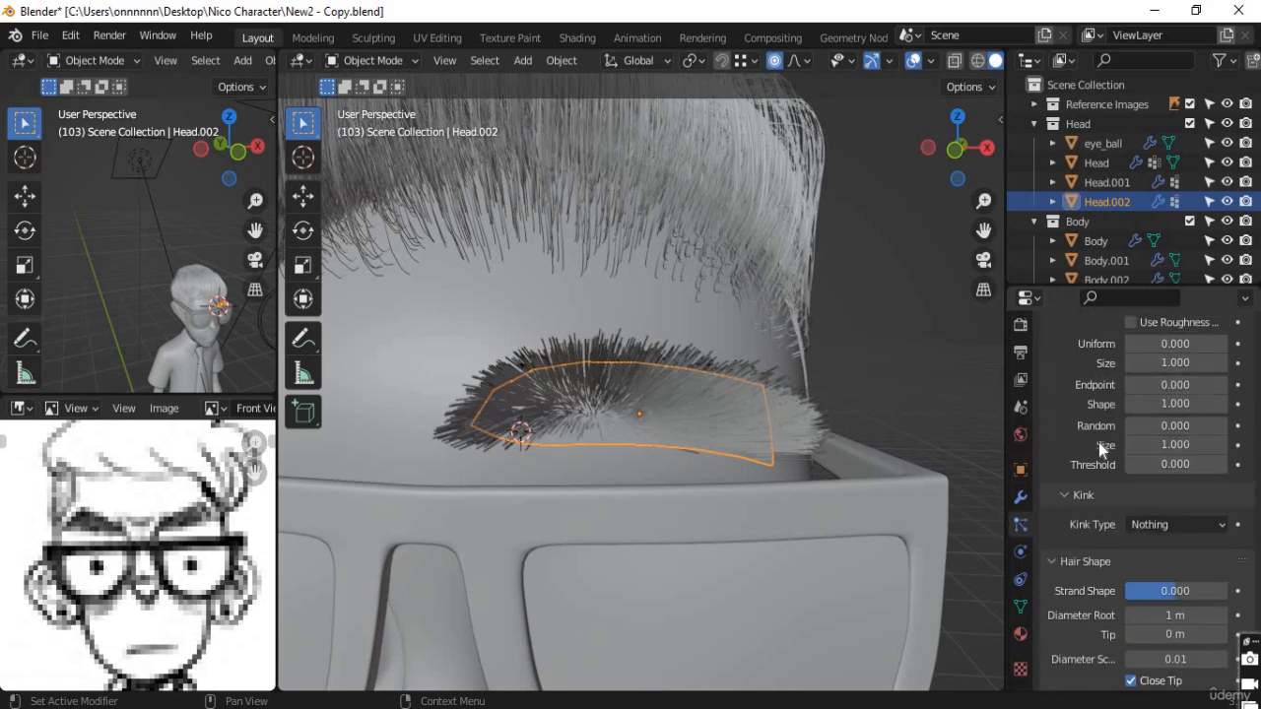
# Step: Set the brow hair's root diameter to 0.006 m and its tip diameter to 0.003 m in the hair shape settings
pyautogui.scroll(-6, 1098, 442)
pyautogui.scroll(-6, 1099, 443)
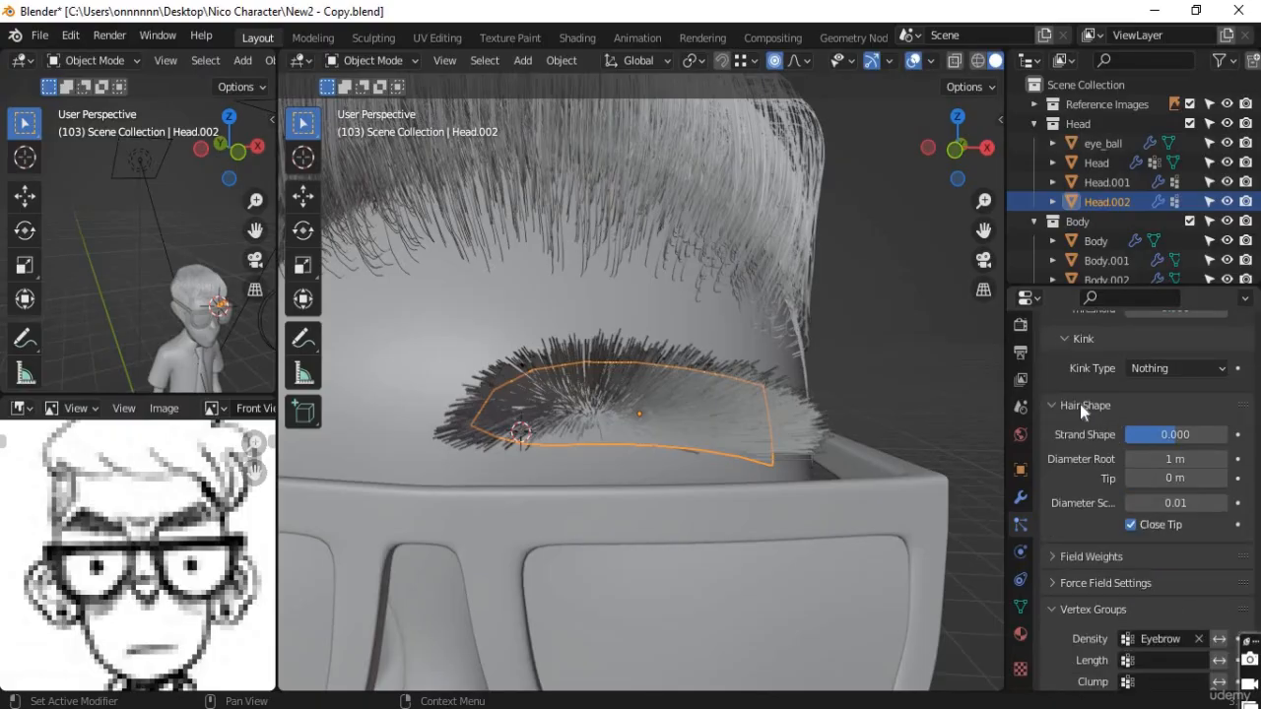
pyautogui.click(1182, 460)
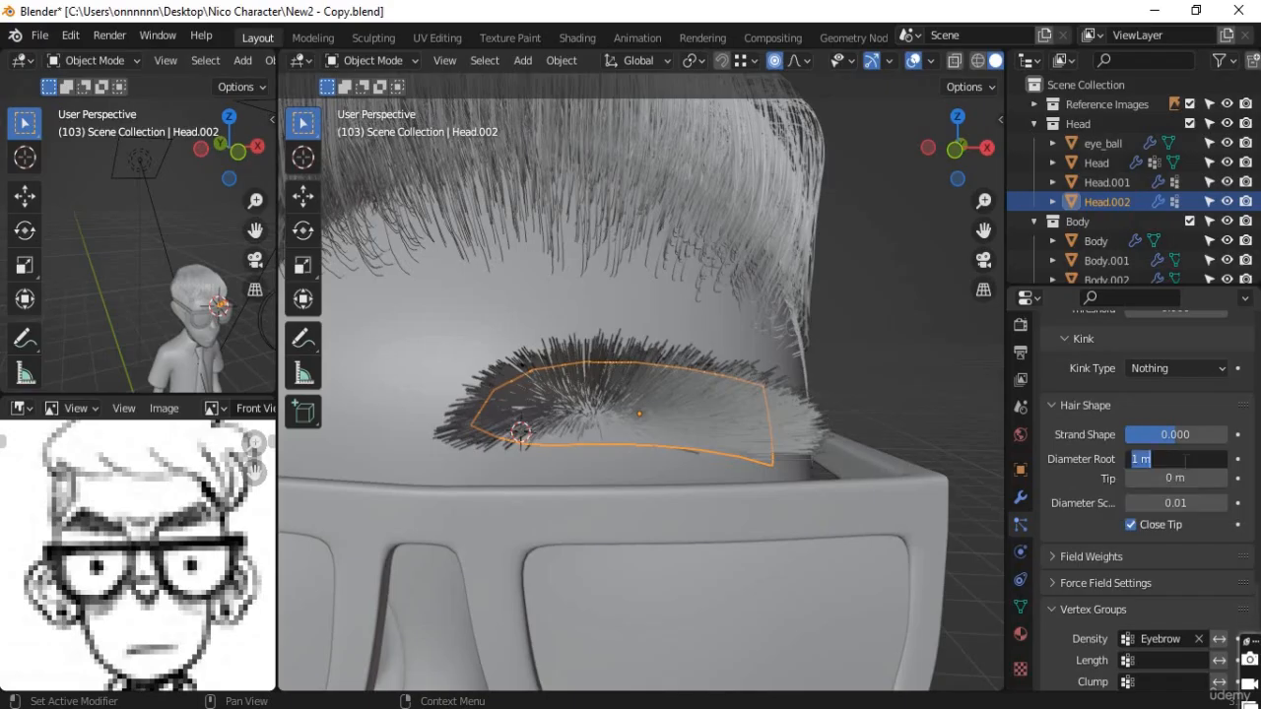
pyautogui.write('0.006')
pyautogui.press('Return')
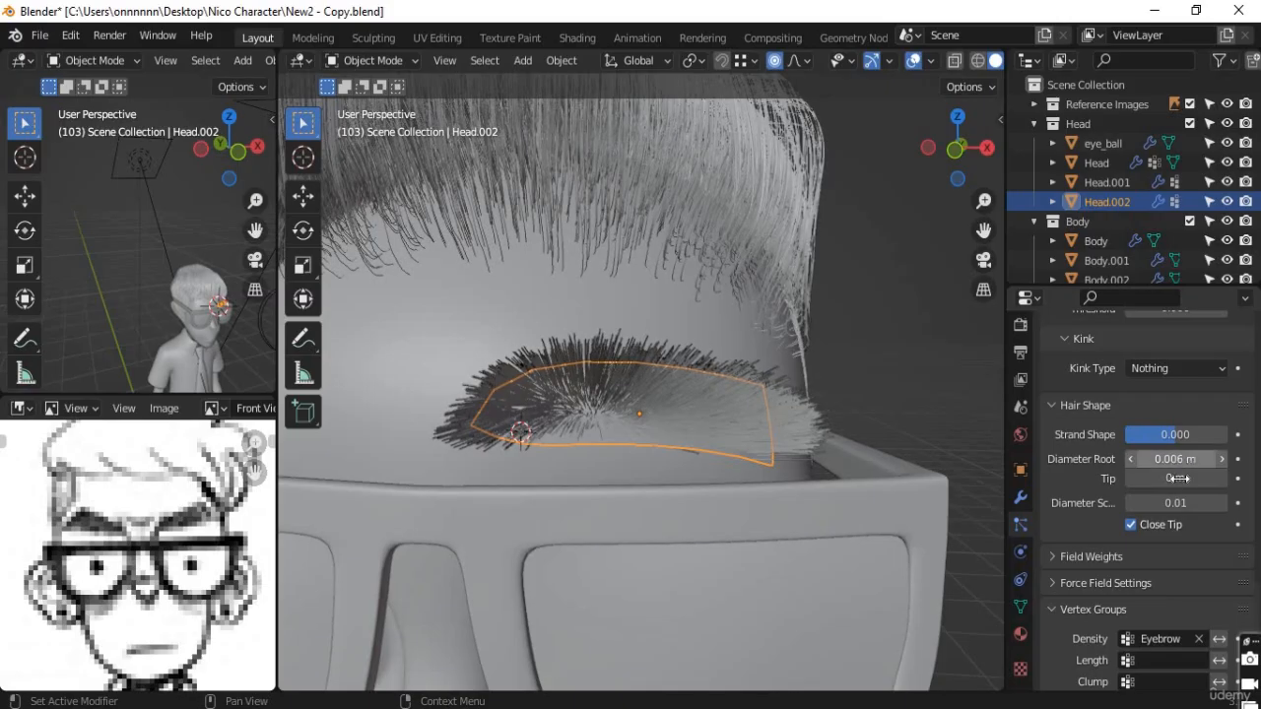
pyautogui.click(1178, 478)
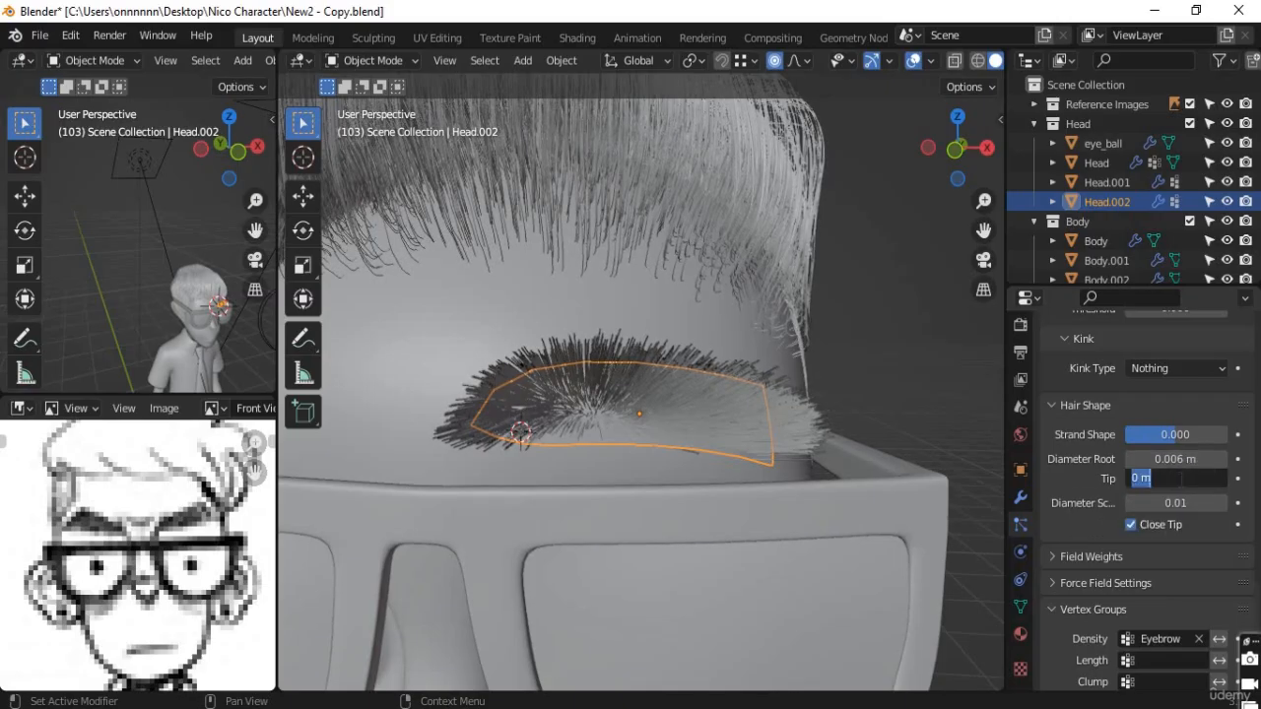
pyautogui.write('0.003')
pyautogui.press('Return')
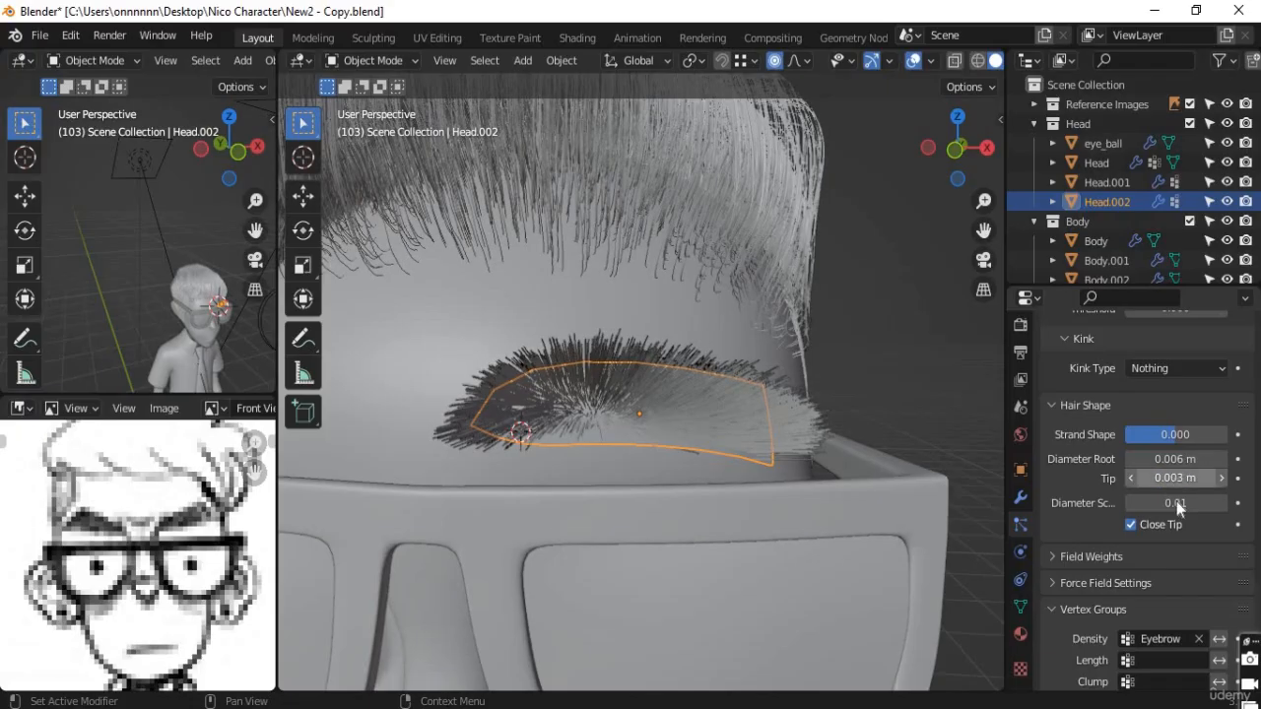
pyautogui.click(1176, 503)
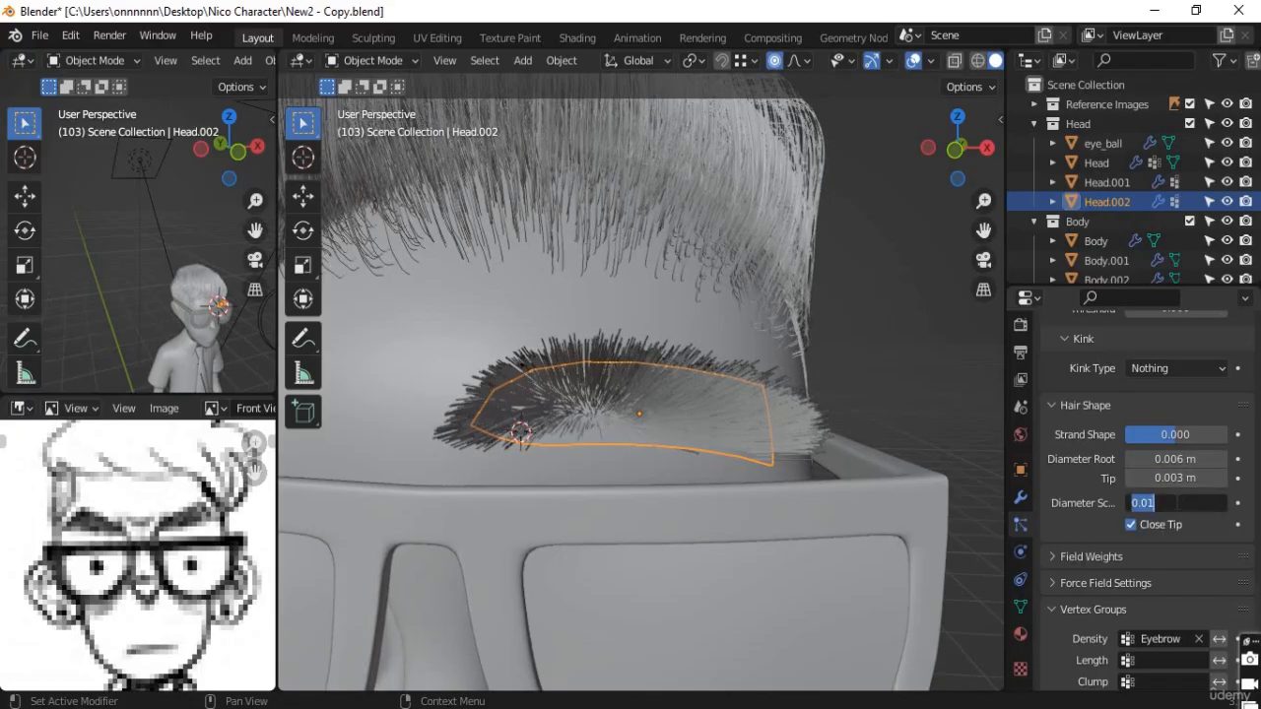
pyautogui.click(1096, 535)
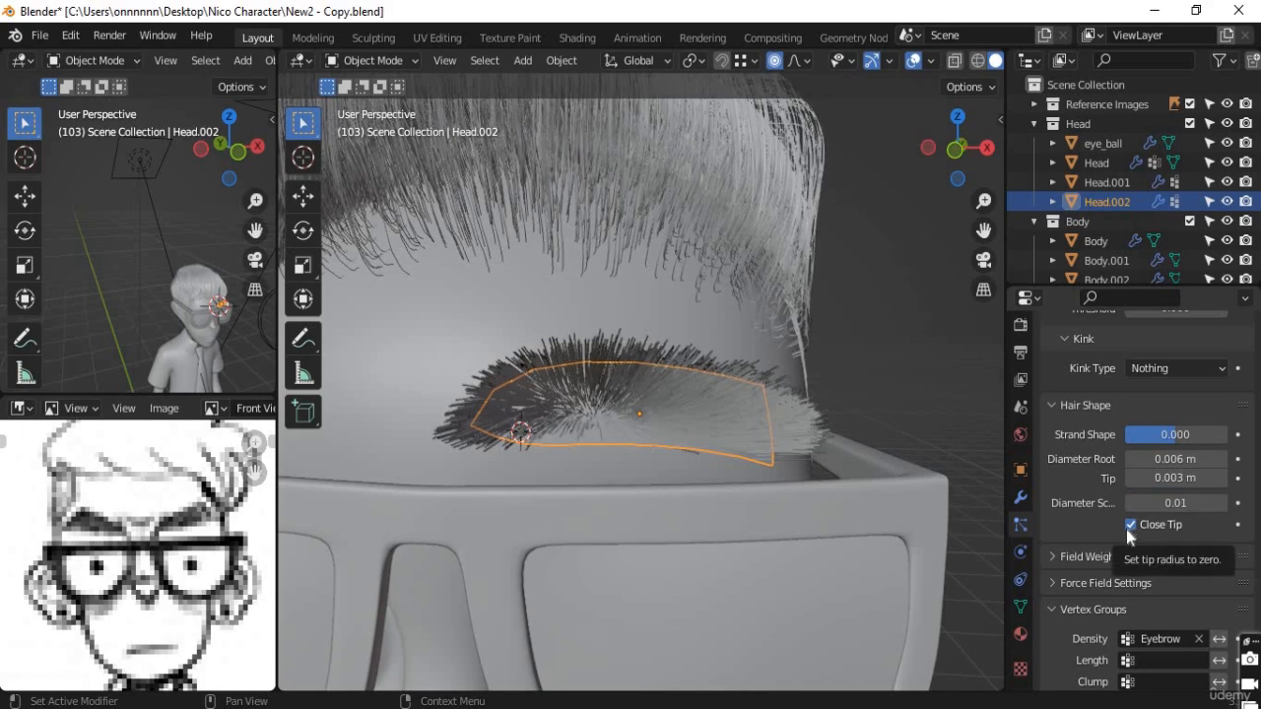
pyautogui.scroll(-2, 1123, 517)
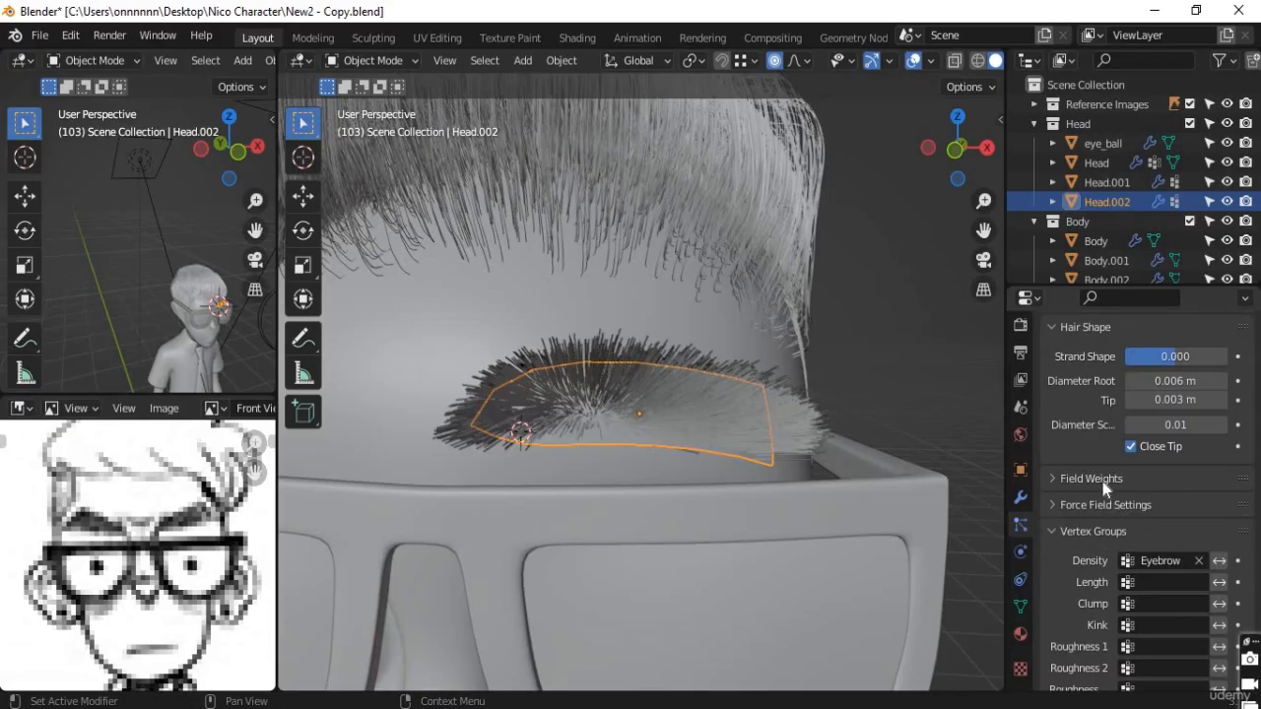
pyautogui.scroll(-3, 1089, 480)
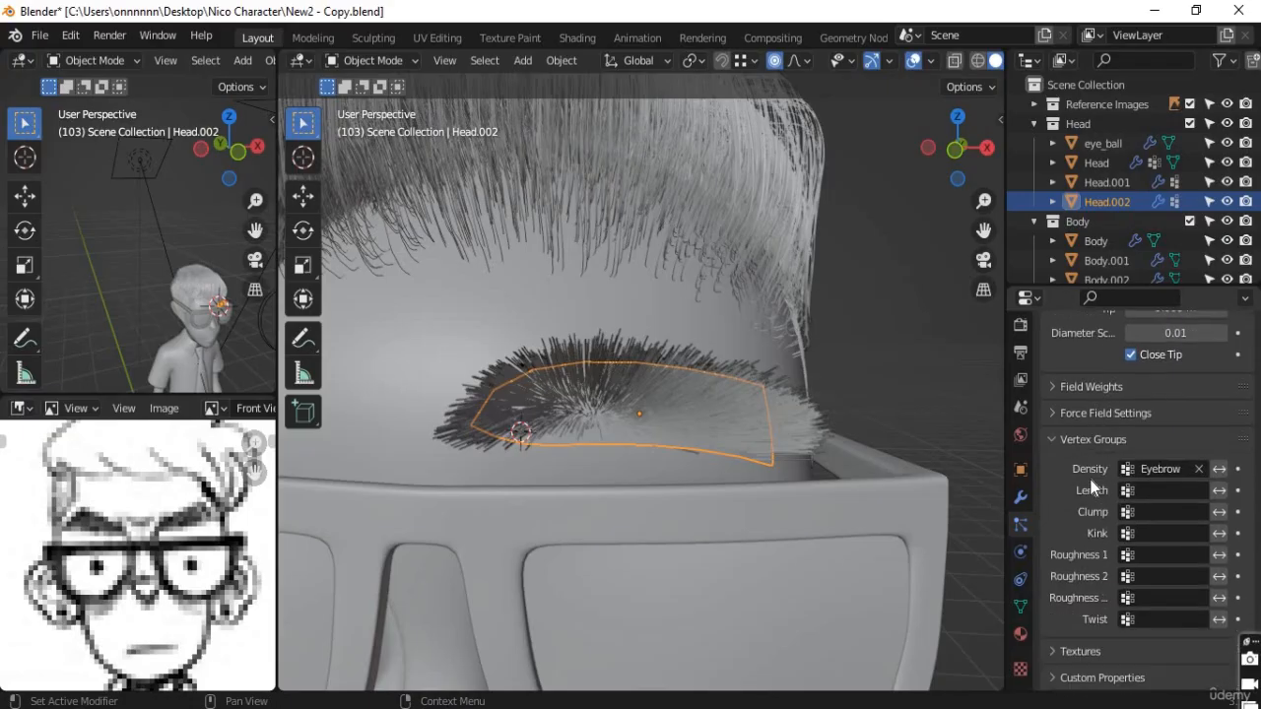
# Step: Put the eyebrow patch Head.002 into Particle Edit mode and set the comb brush radius to 70 px
pyautogui.scroll(10, 1090, 479)
pyautogui.scroll(10, 1090, 480)
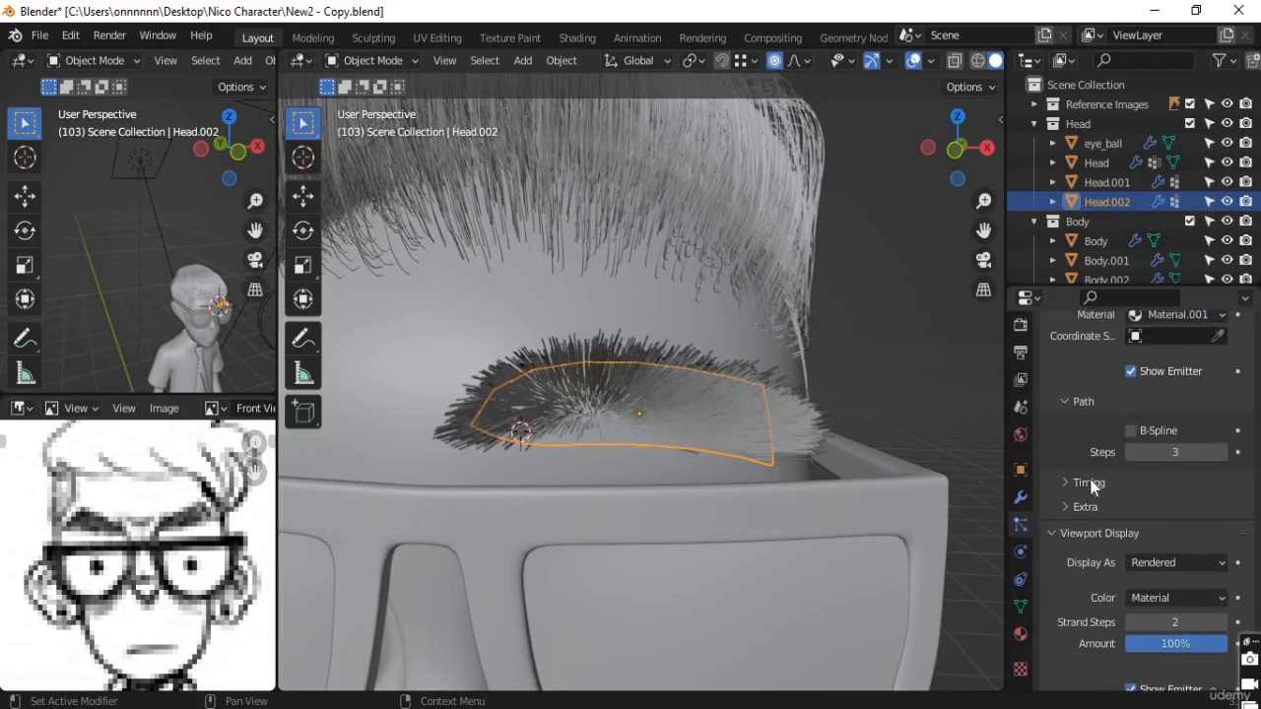
pyautogui.scroll(5, 1089, 479)
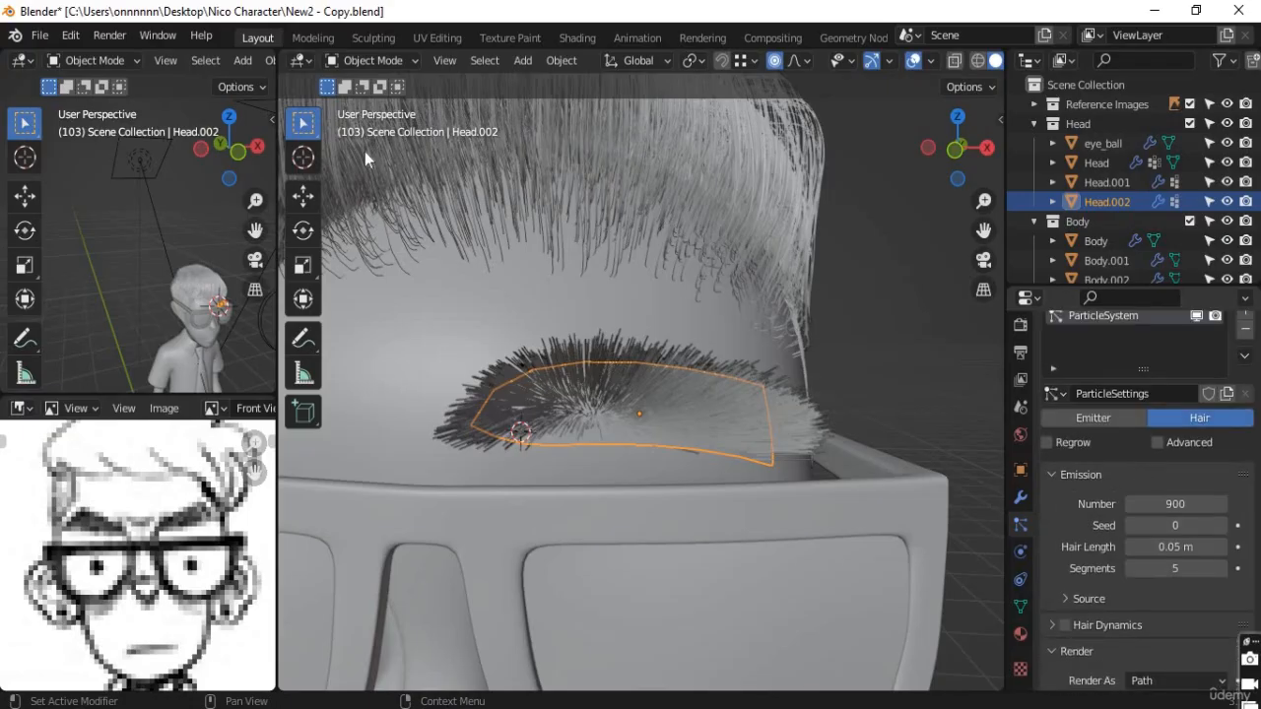
pyautogui.click(376, 62)
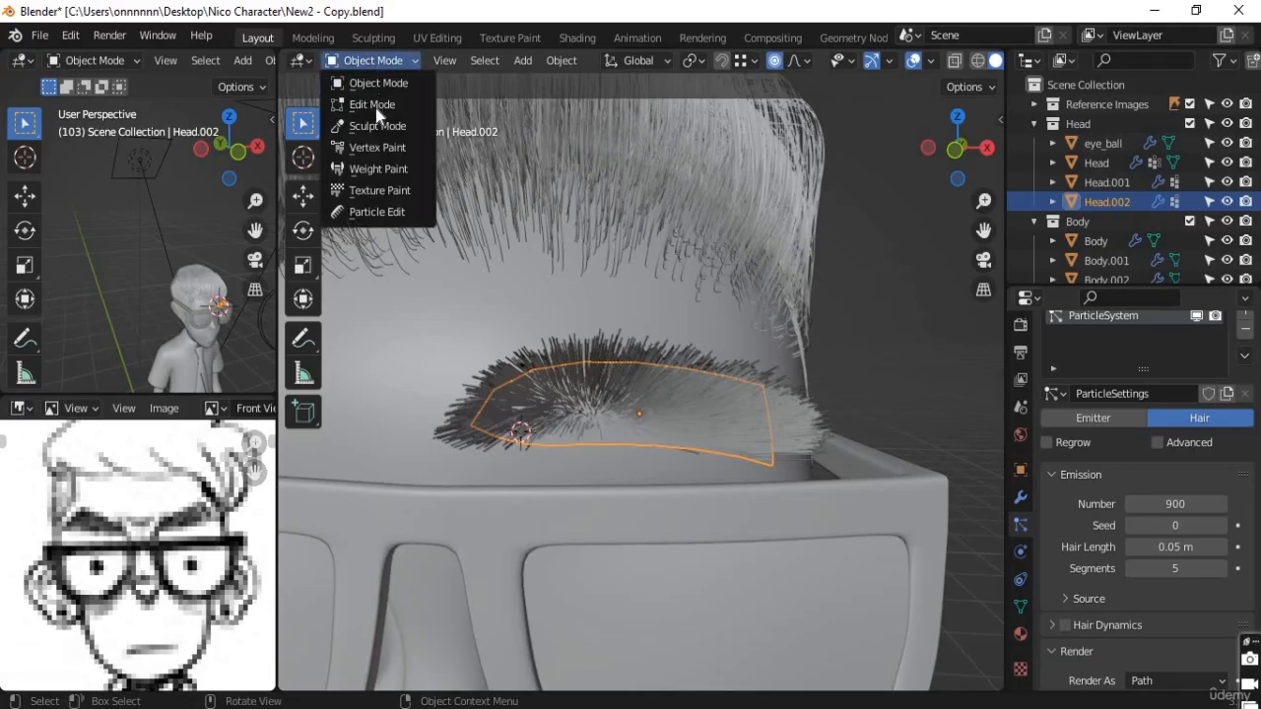
pyautogui.click(374, 214)
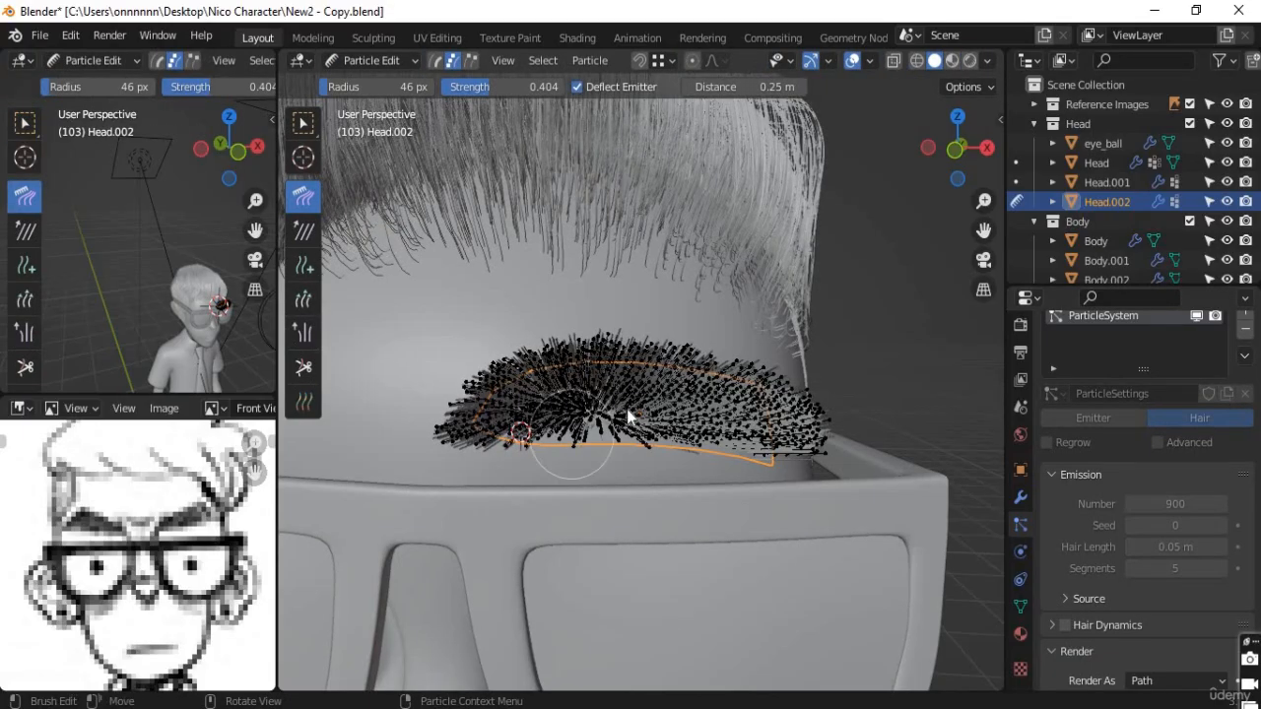
pyautogui.moveTo(591, 445); pyautogui.dragTo(583, 398, button='middle')
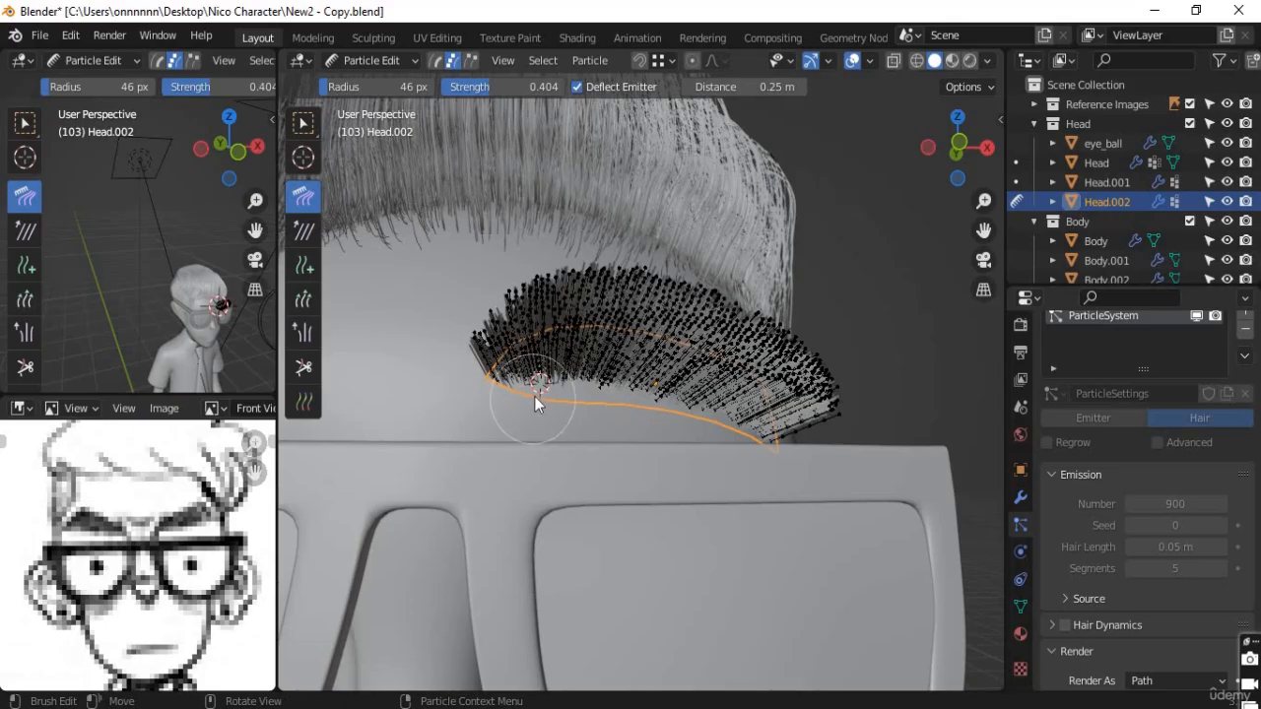
pyautogui.moveTo(534, 396); pyautogui.dragTo(552, 344, button='middle')
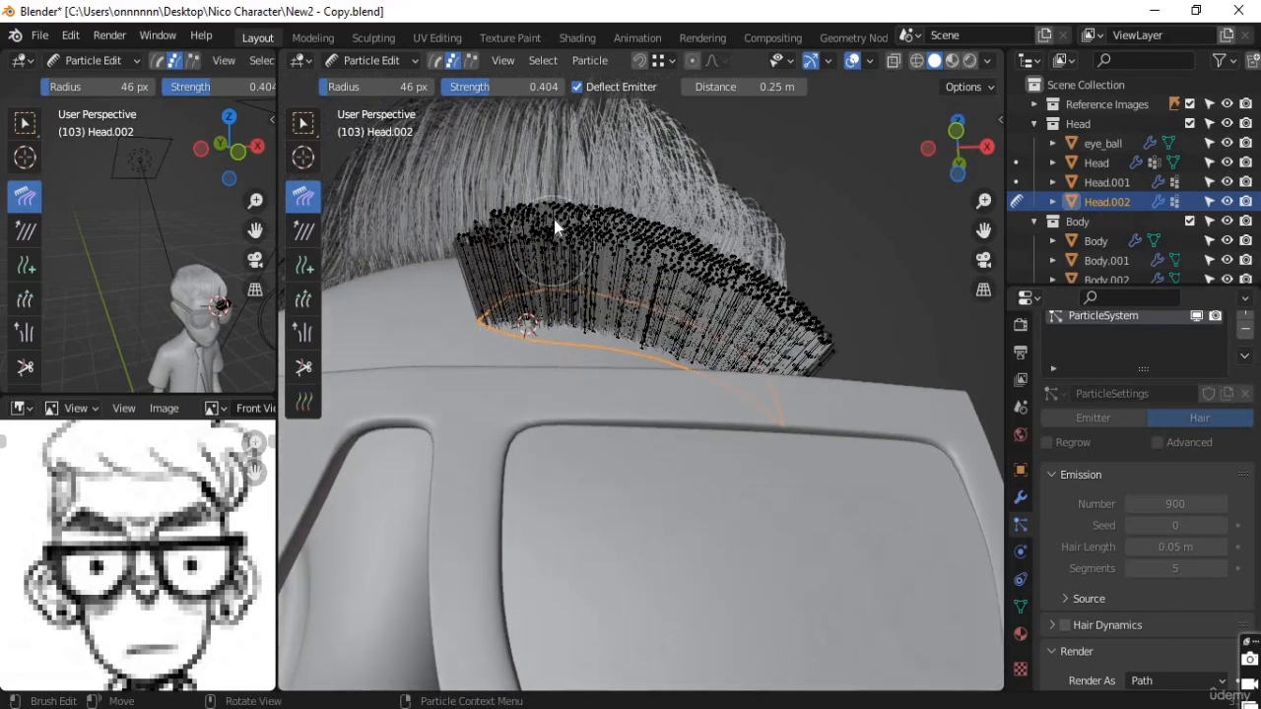
pyautogui.moveTo(376, 87); pyautogui.dragTo(392, 87)
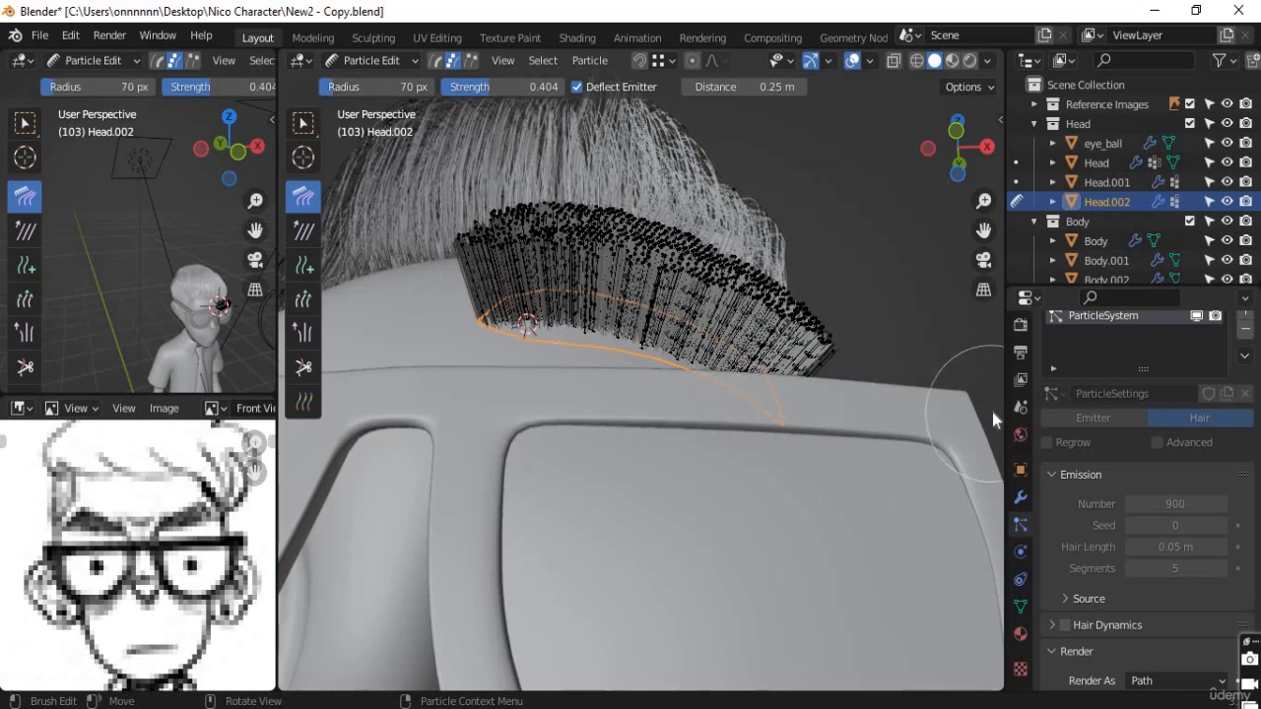
pyautogui.moveTo(880, 310)
pyautogui.mouseDown(button='middle')
pyautogui.moveTo(873, 375)
pyautogui.moveTo(887, 414)
pyautogui.moveTo(862, 352)
pyautogui.moveTo(876, 350)
pyautogui.moveTo(733, 370)
pyautogui.moveTo(712, 360)
pyautogui.moveTo(808, 357)
pyautogui.moveTo(834, 392)
pyautogui.moveTo(785, 430)
pyautogui.moveTo(775, 378)
pyautogui.moveTo(842, 444)
pyautogui.mouseUp(button='middle')
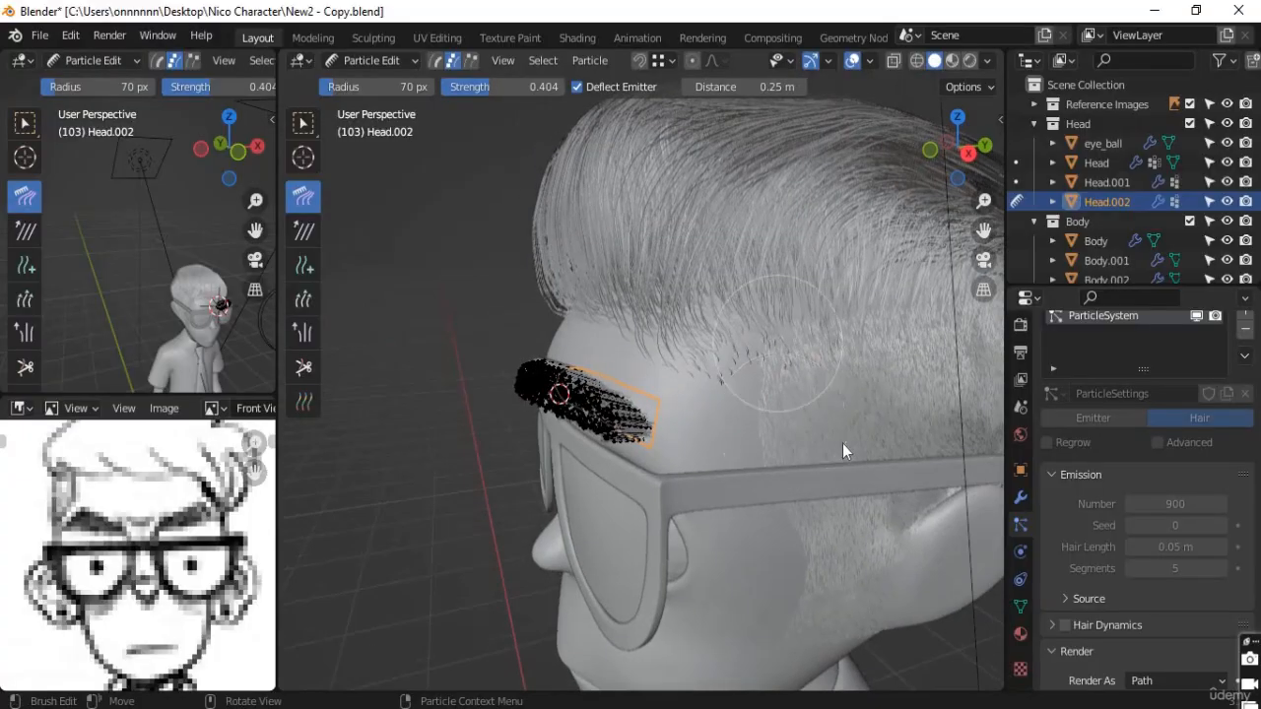
pyautogui.moveTo(723, 400)
pyautogui.mouseDown(button='middle')
pyautogui.moveTo(811, 420)
pyautogui.moveTo(611, 339)
pyautogui.moveTo(624, 351)
pyautogui.mouseUp(button='middle')
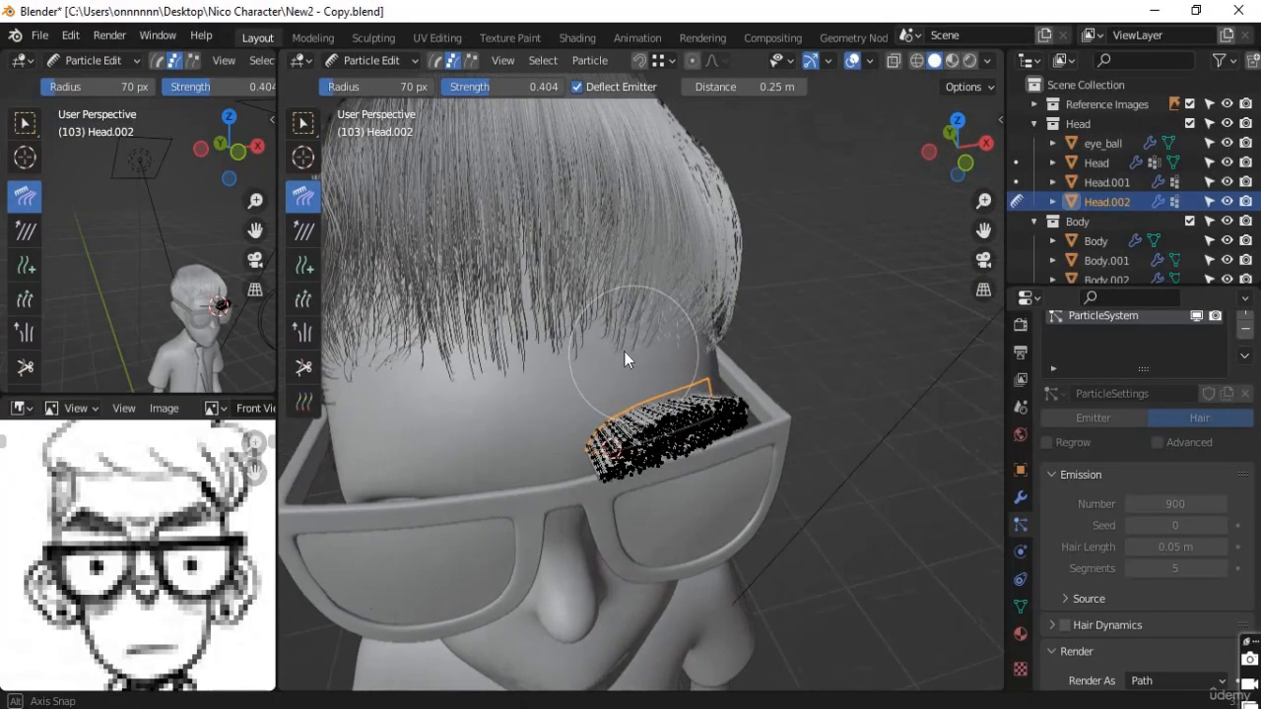
pyautogui.click(1020, 353)
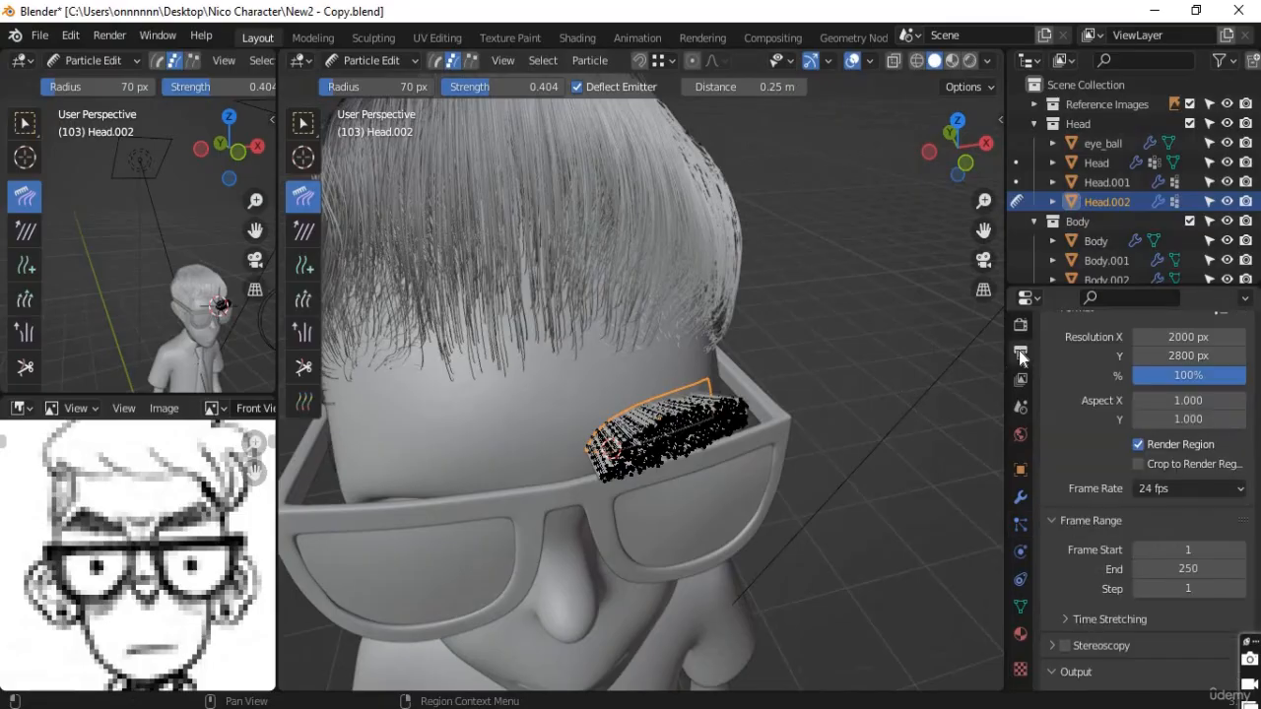
pyautogui.click(1022, 500)
pyautogui.click(1020, 524)
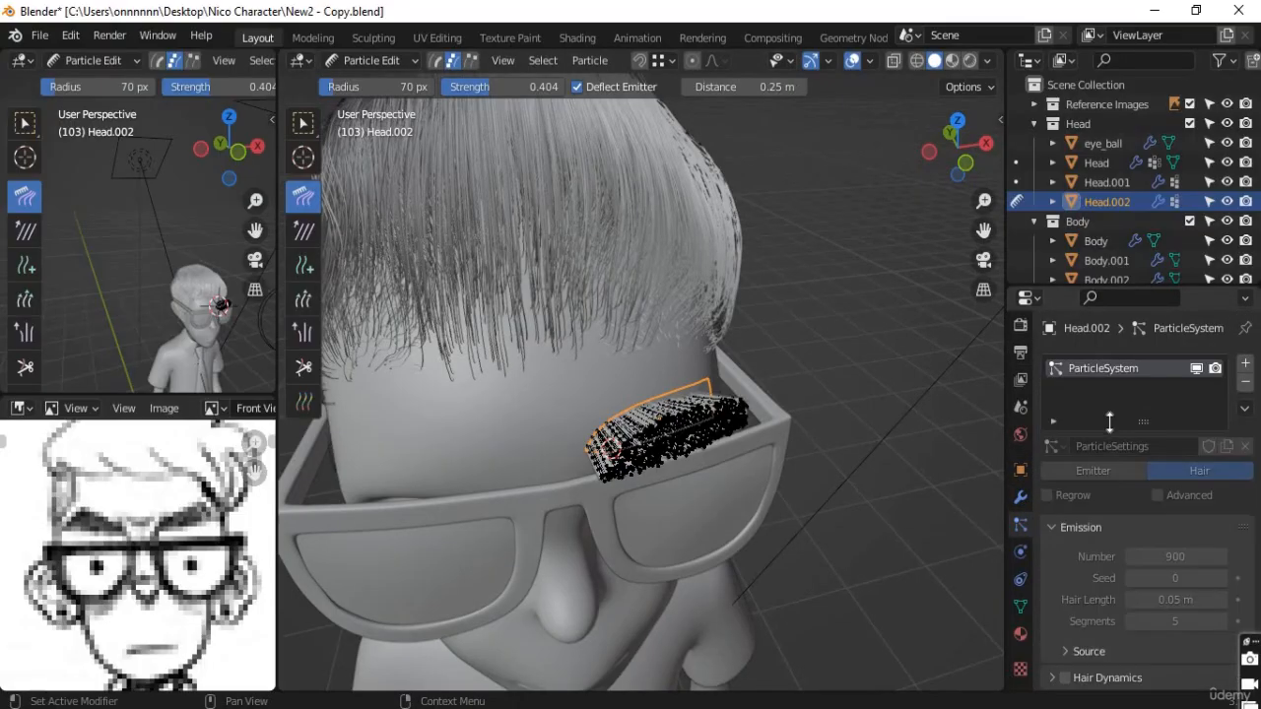
pyautogui.click(1020, 351)
pyautogui.click(1020, 379)
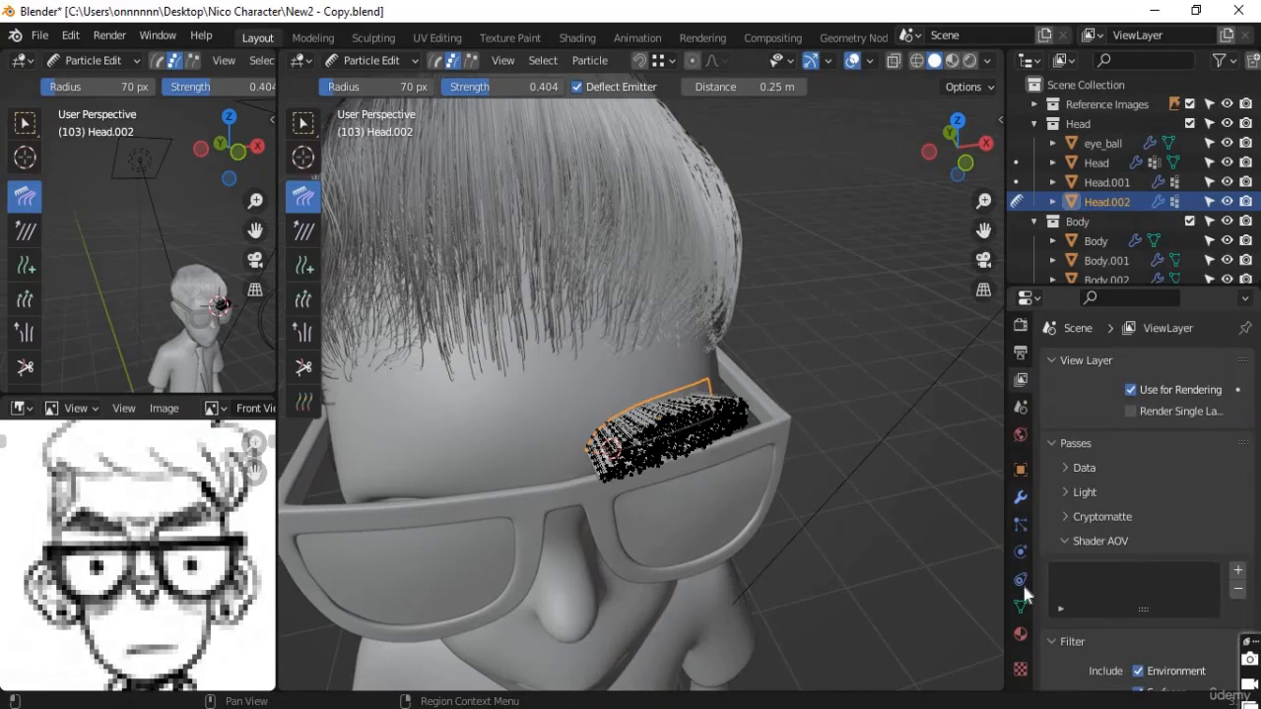
pyautogui.click(1020, 500)
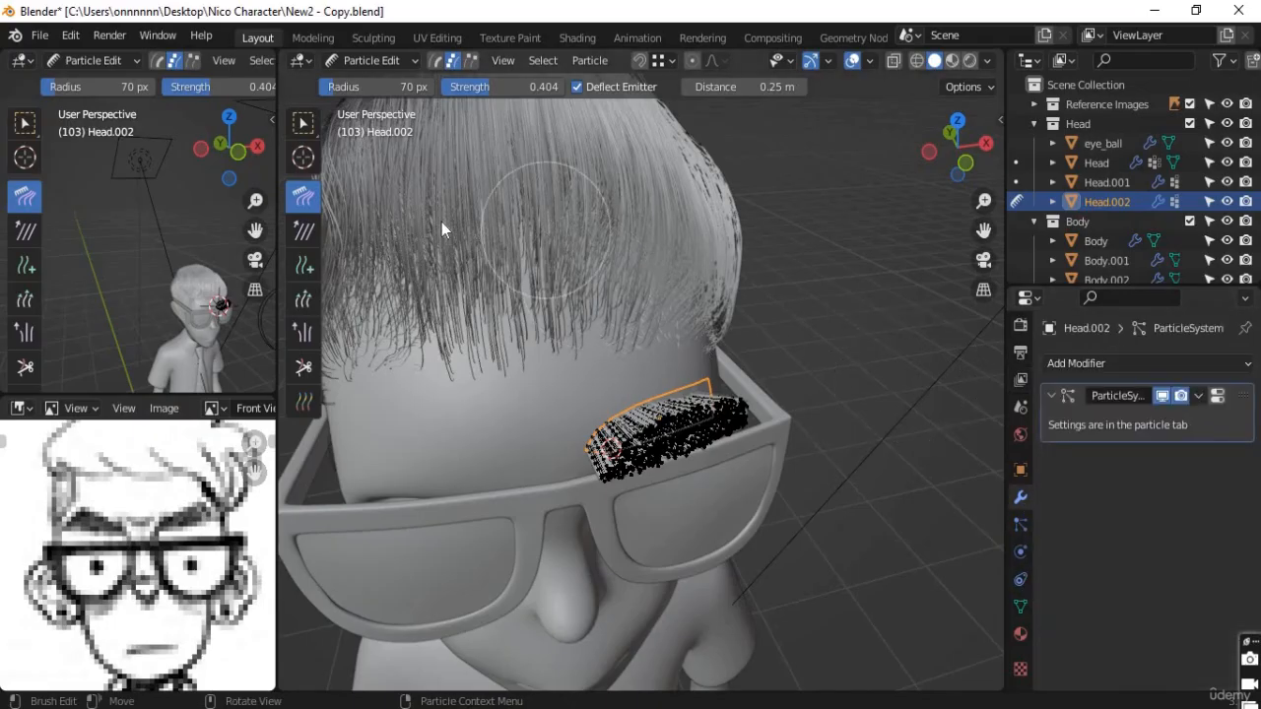
# Step: Return to Object Mode, select the Head mesh and hide its Hair and Side_hair particle systems in the viewport
pyautogui.click(365, 61)
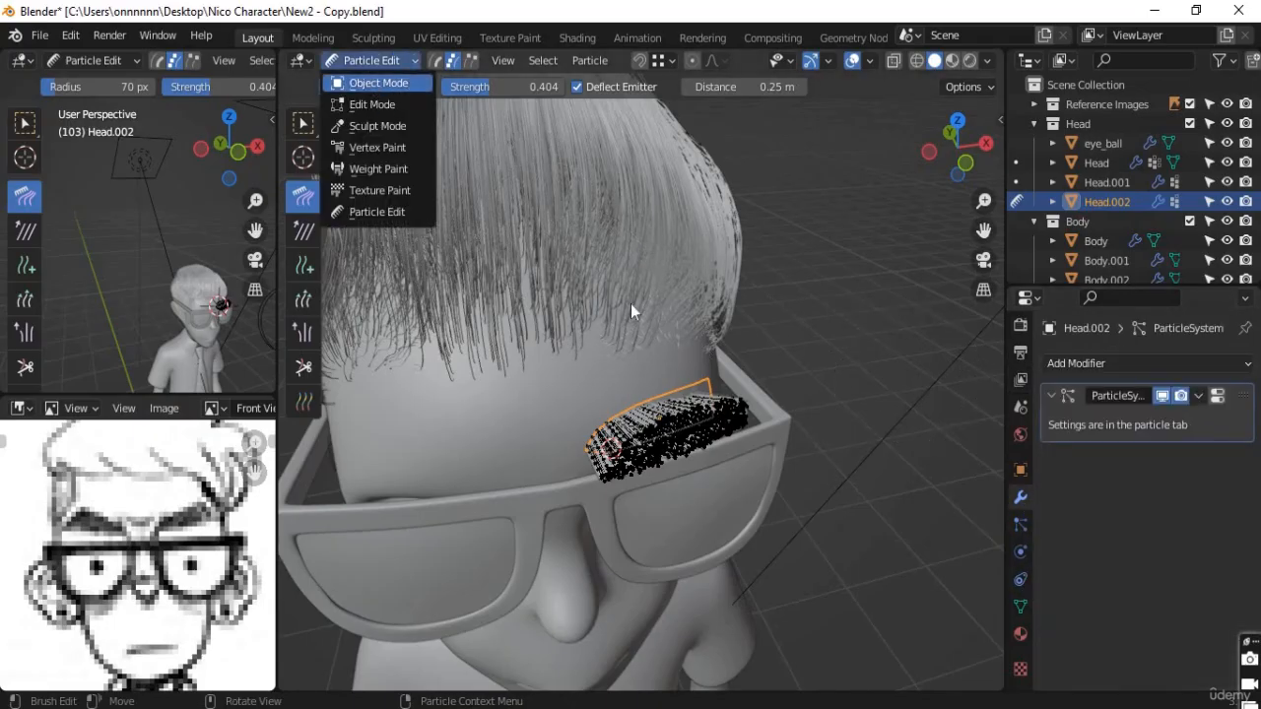
pyautogui.press('Return')
pyautogui.click(566, 398)
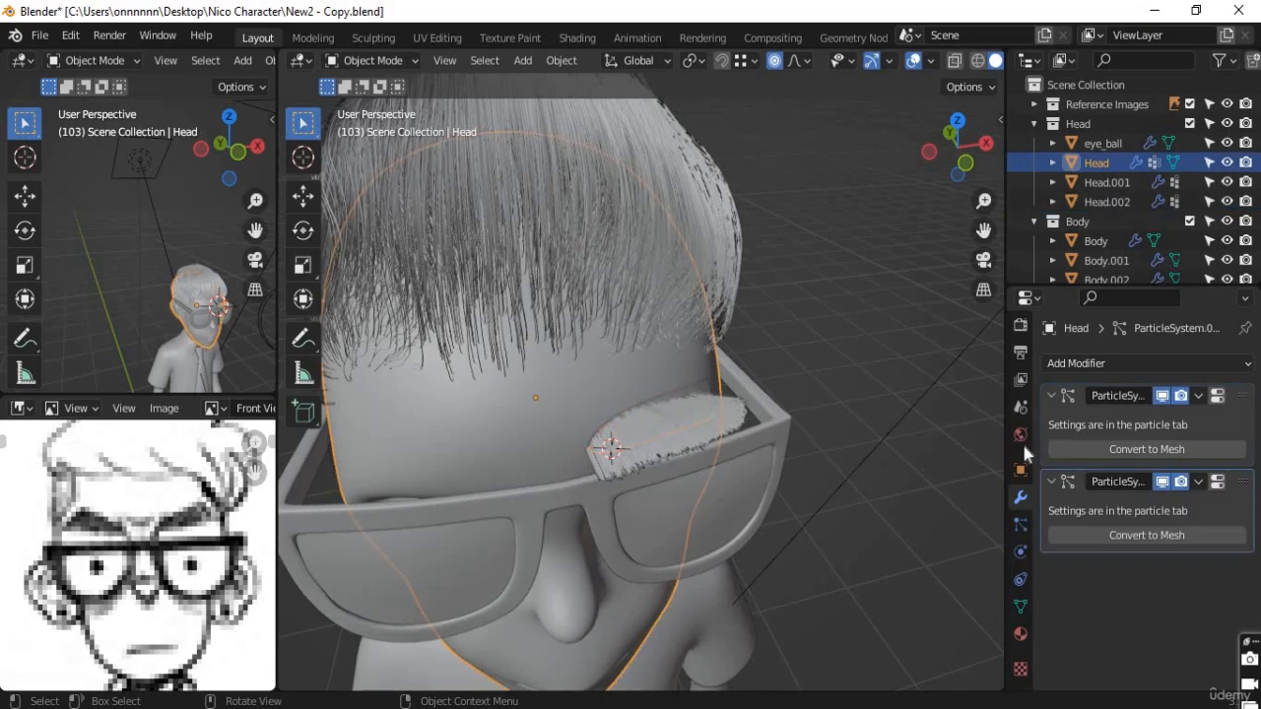
pyautogui.click(1021, 525)
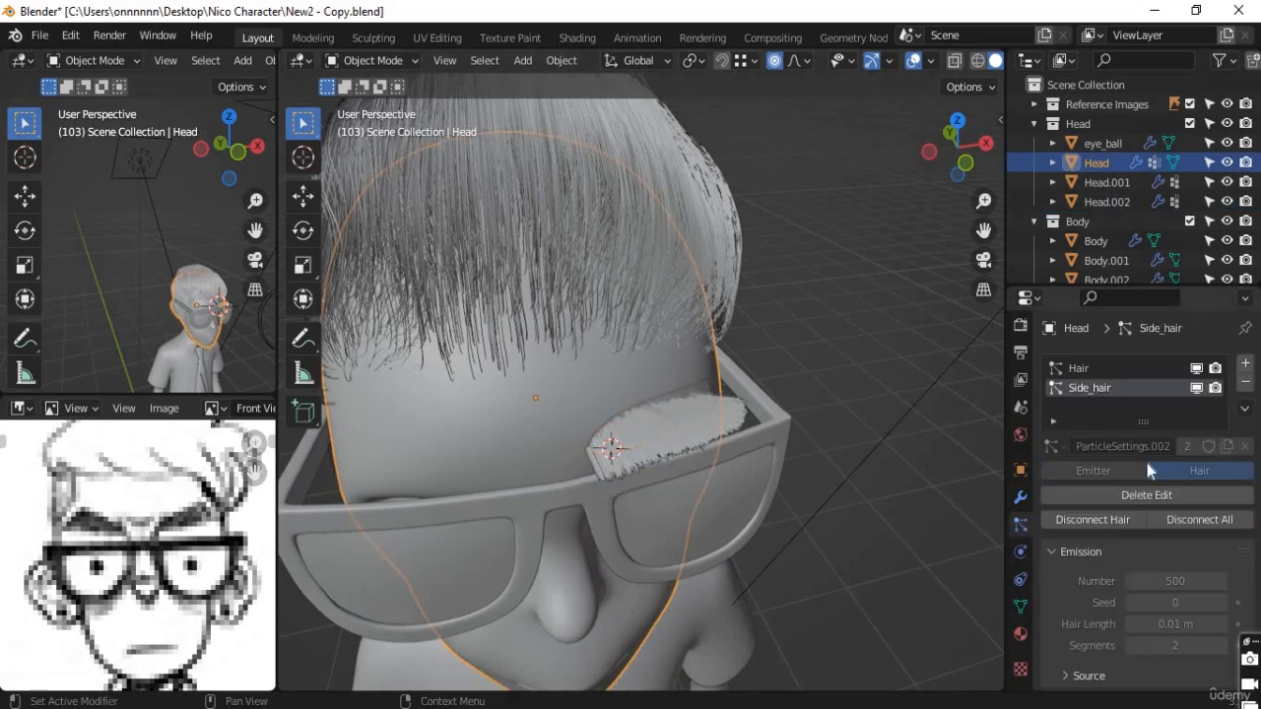
pyautogui.click(1198, 369)
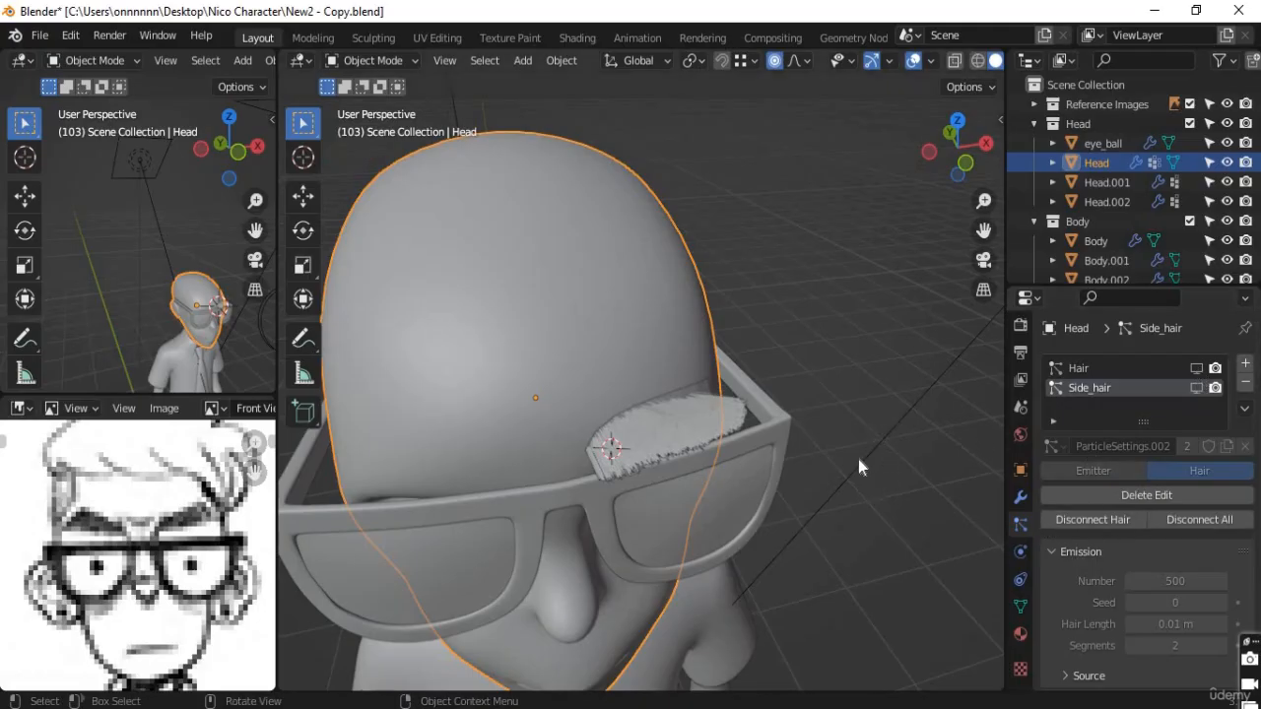
# Step: Select the eyebrow patch Head.002, switch it to Particle Edit mode and set the comb brush radius to 109 px
pyautogui.moveTo(858, 459); pyautogui.dragTo(675, 445, button='middle')
pyautogui.scroll(-3, 791, 423)
pyautogui.moveTo(991, 514); pyautogui.dragTo(674, 435, button='middle')
pyautogui.scroll(3, 670, 432)
pyautogui.click(688, 391)
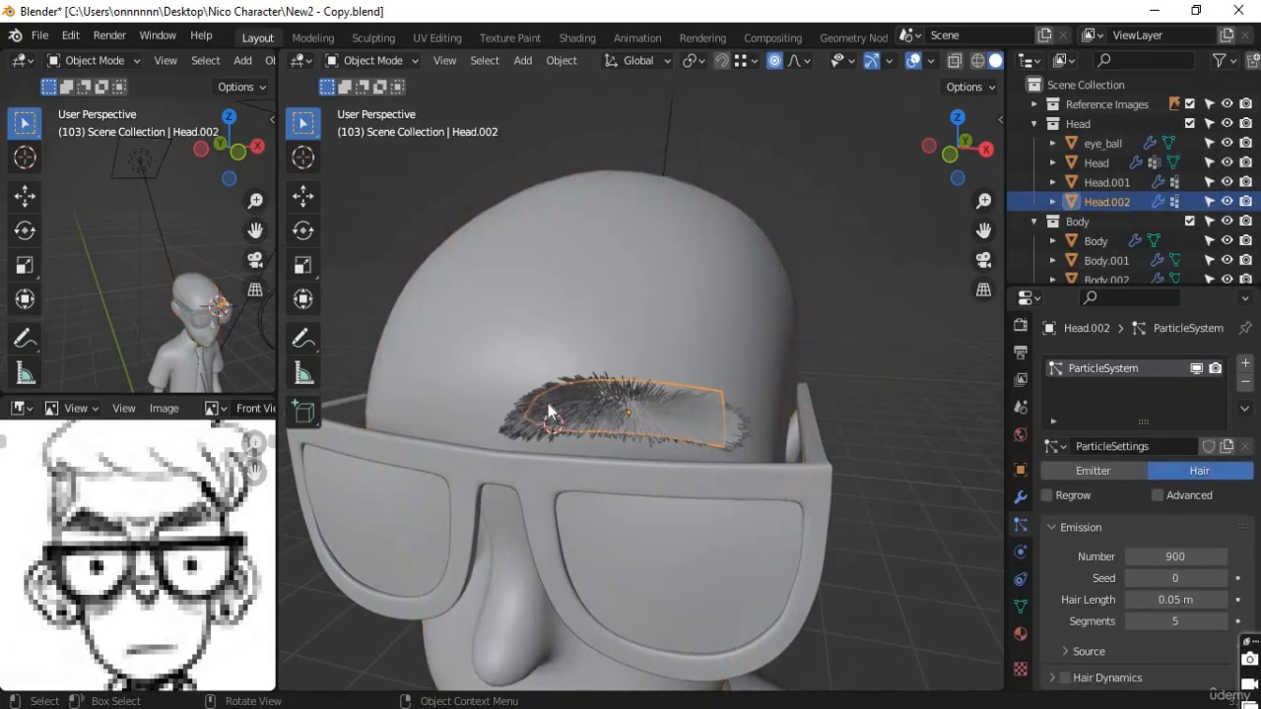
pyautogui.moveTo(594, 417); pyautogui.dragTo(591, 315, button='middle')
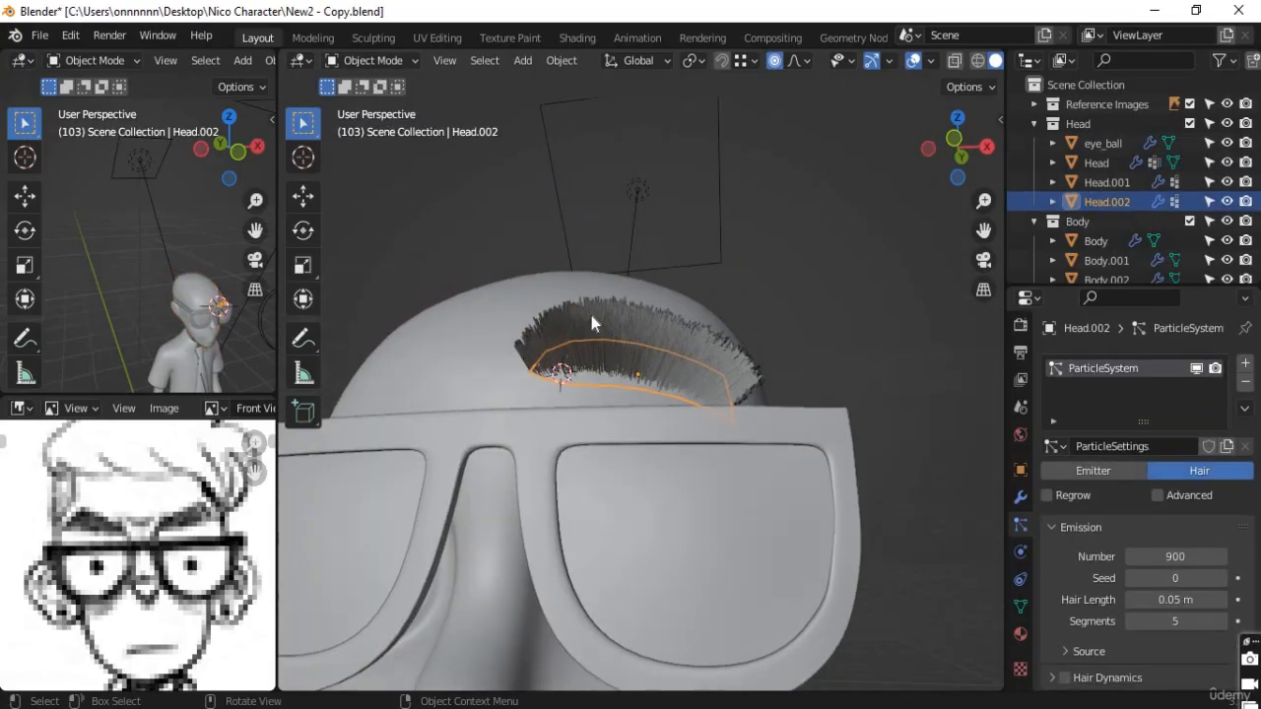
pyautogui.click(346, 62)
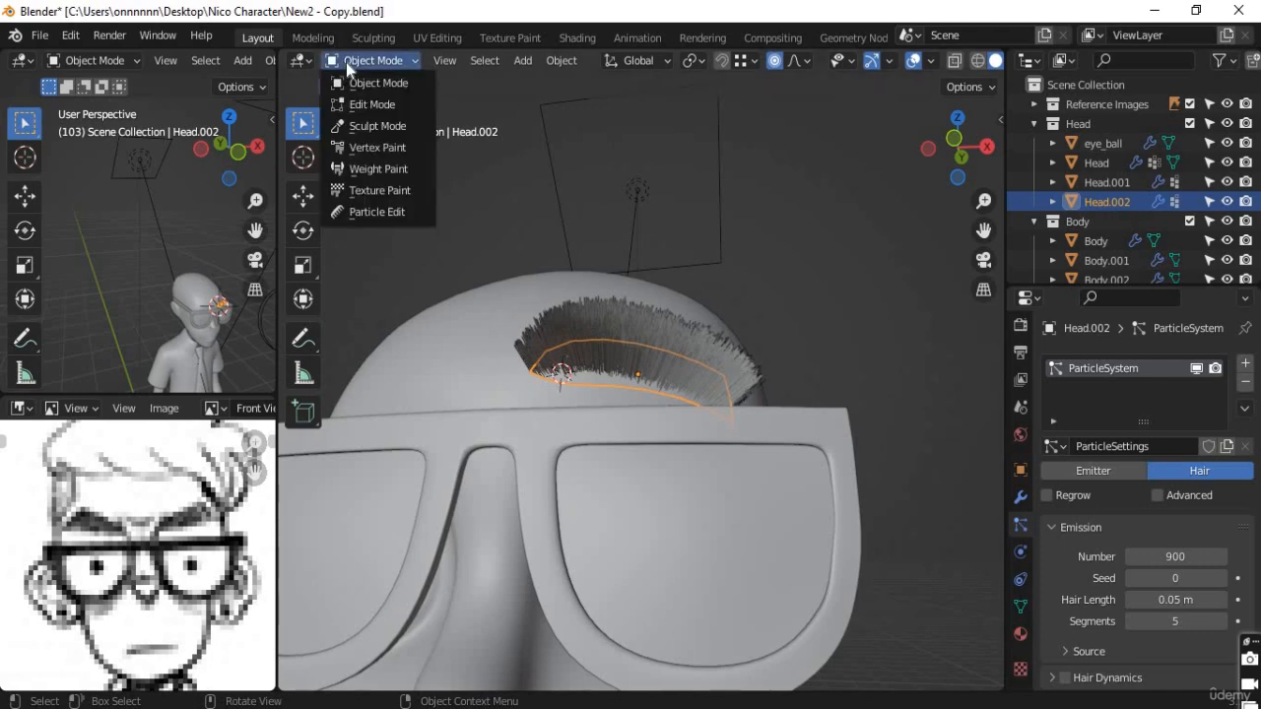
pyautogui.click(364, 214)
pyautogui.scroll(2, 622, 377)
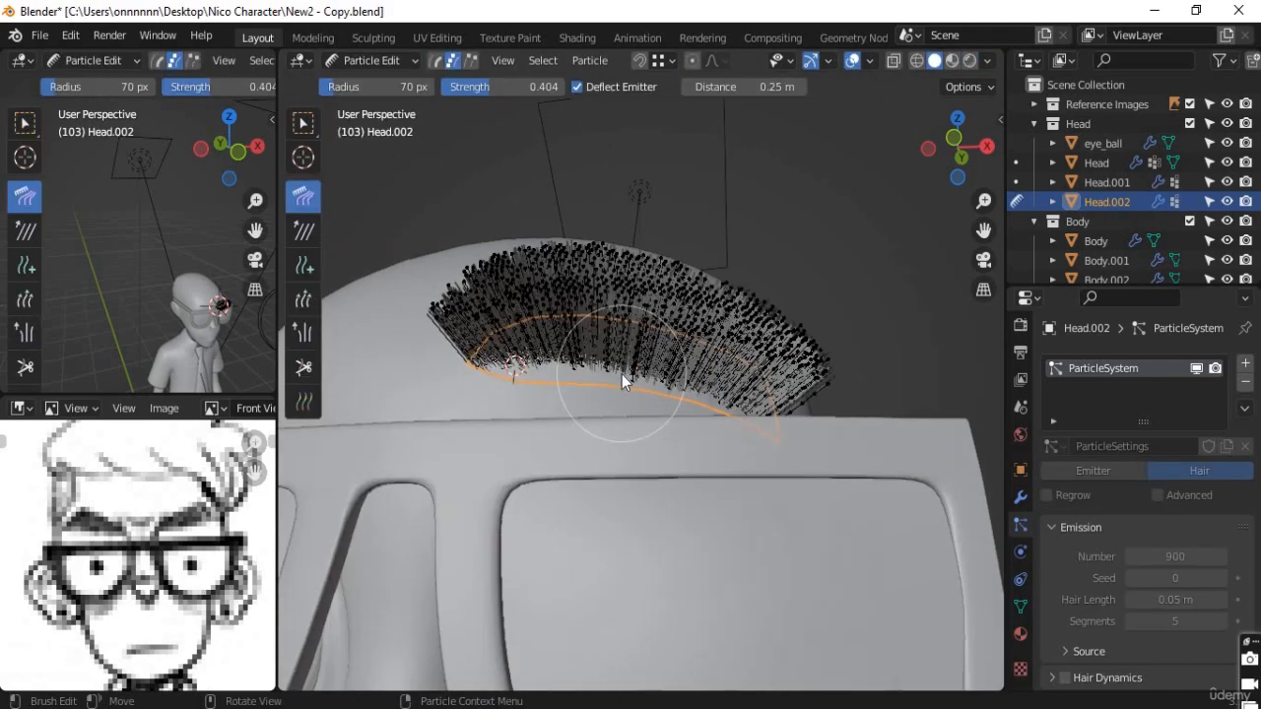
pyautogui.moveTo(621, 375); pyautogui.dragTo(581, 396, button='middle')
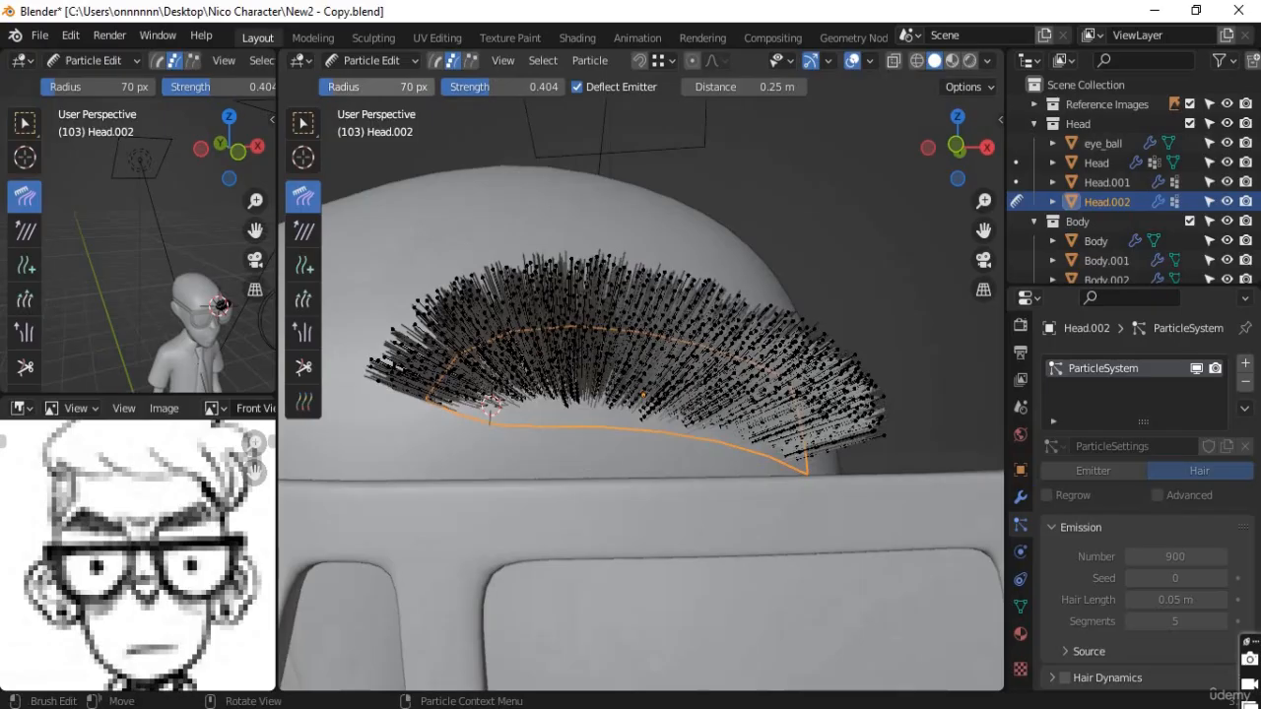
pyautogui.moveTo(374, 86)
pyautogui.mouseDown()
pyautogui.moveTo(437, 87)
pyautogui.moveTo(404, 87)
pyautogui.mouseUp()
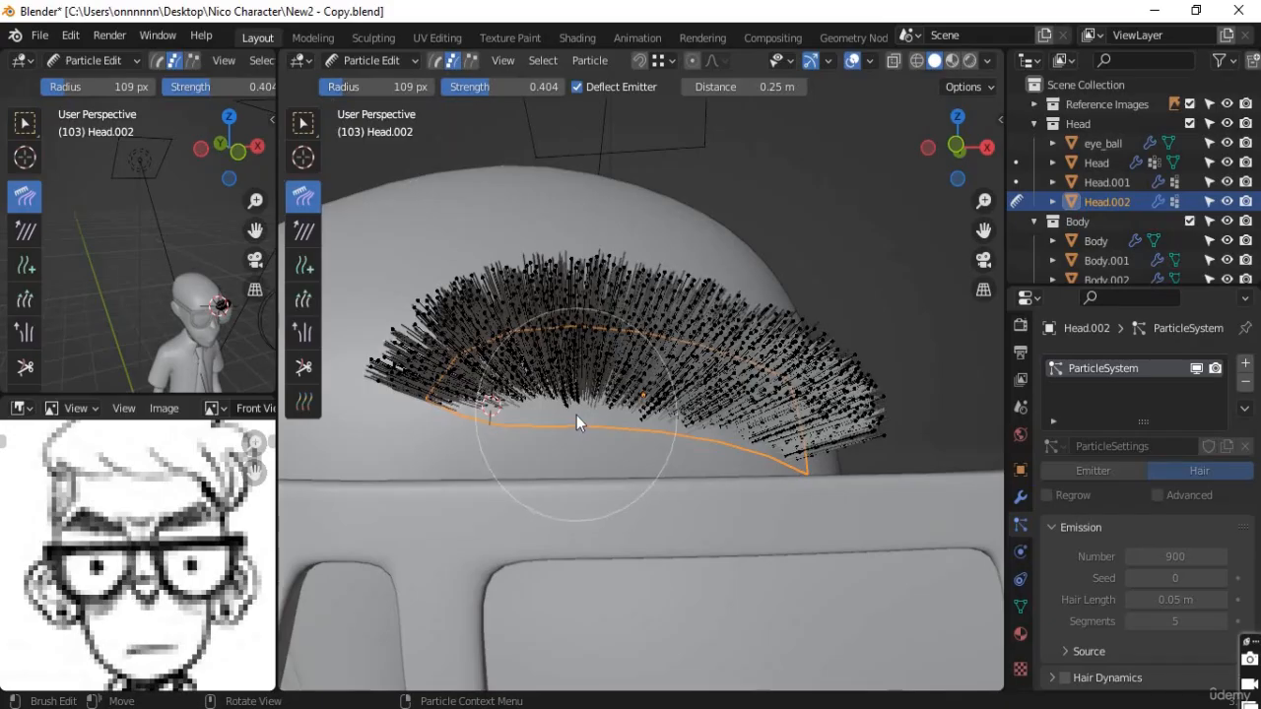
# Step: Comb the eyebrow hairs down from the inner end toward the outer end so they lie along the brow
pyautogui.scroll(-3, 577, 414)
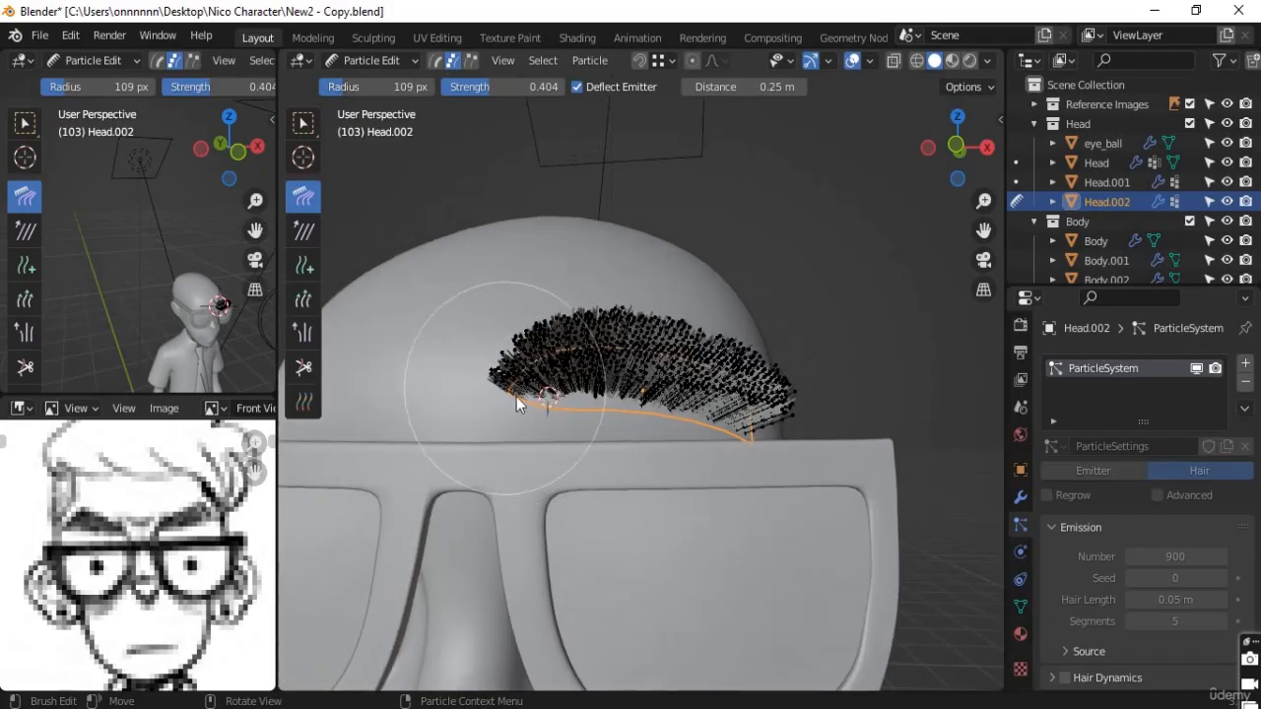
pyautogui.scroll(2, 527, 395)
pyautogui.moveTo(503, 398); pyautogui.dragTo(424, 403, button='middle')
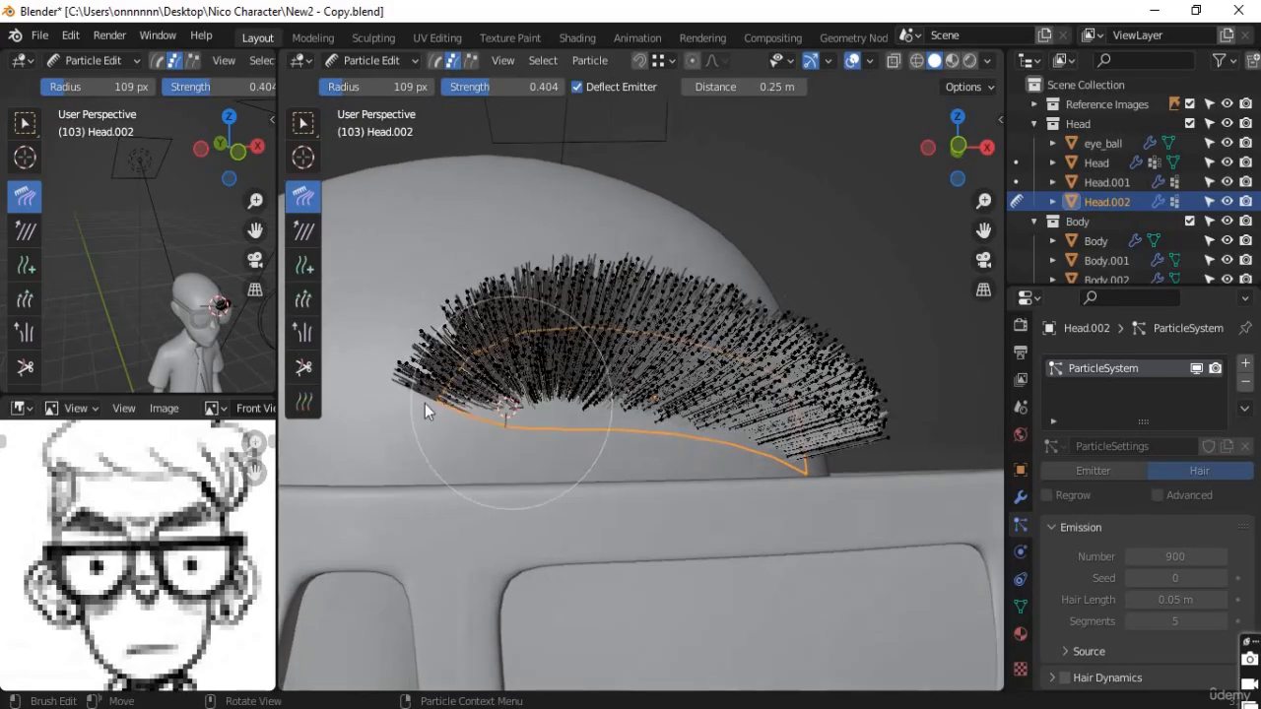
pyautogui.moveTo(499, 414); pyautogui.dragTo(493, 410, button='middle')
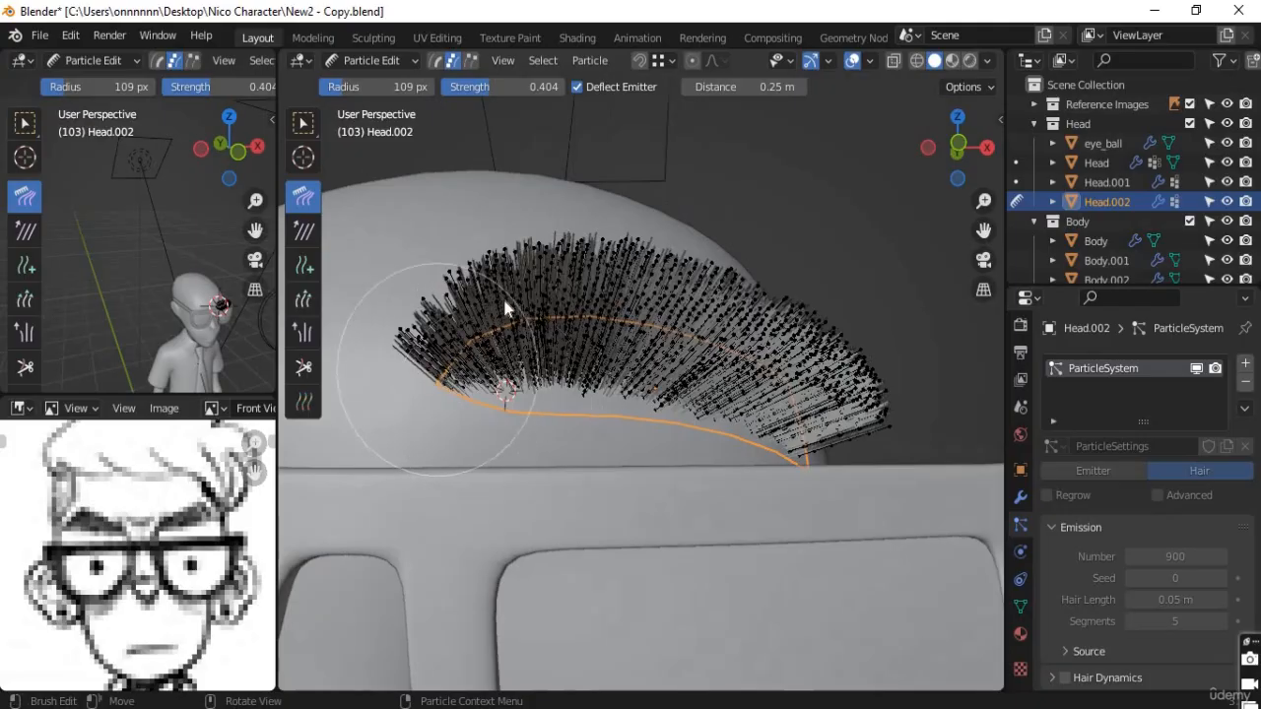
pyautogui.moveTo(504, 301)
pyautogui.mouseDown()
pyautogui.moveTo(642, 318)
pyautogui.moveTo(426, 350)
pyautogui.moveTo(520, 285)
pyautogui.moveTo(750, 344)
pyautogui.moveTo(831, 473)
pyautogui.moveTo(701, 480)
pyautogui.mouseUp()
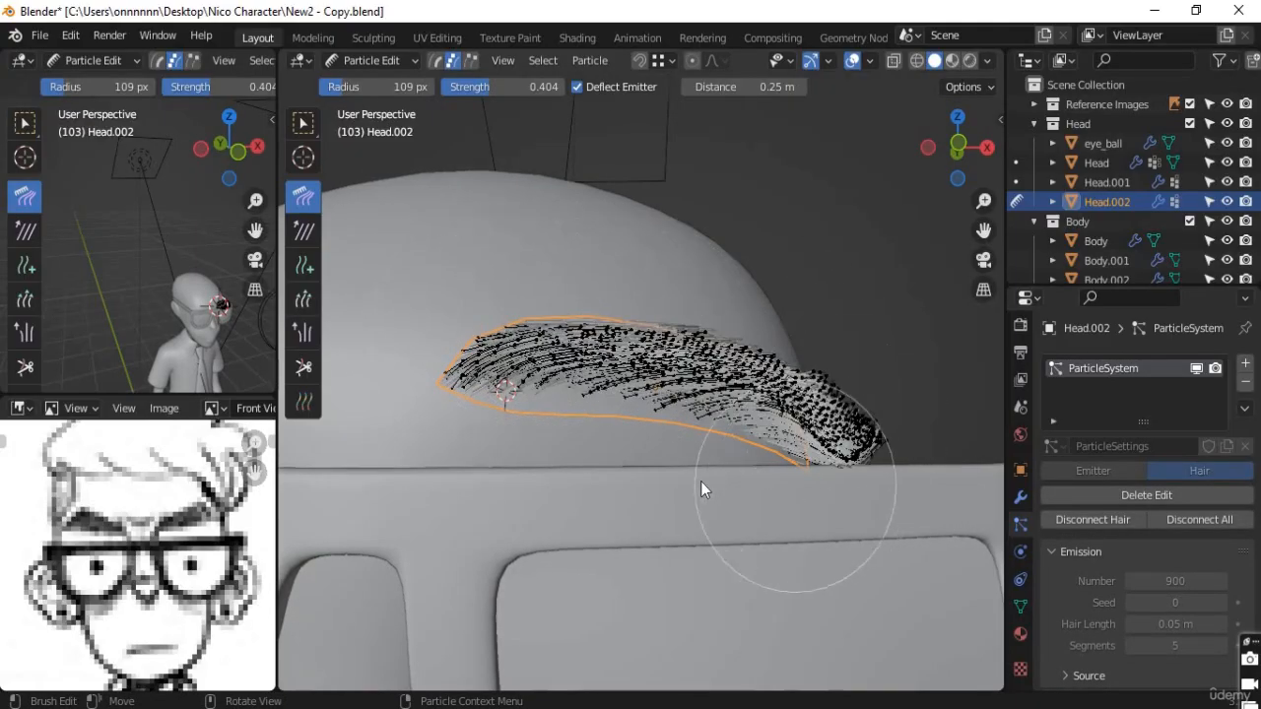
# Step: Hide the eyeglass lens planes Plane.001 and Plane.002 in the viewport
pyautogui.moveTo(701, 480)
pyautogui.mouseDown(button='middle')
pyautogui.moveTo(659, 437)
pyautogui.moveTo(729, 468)
pyautogui.mouseUp(button='middle')
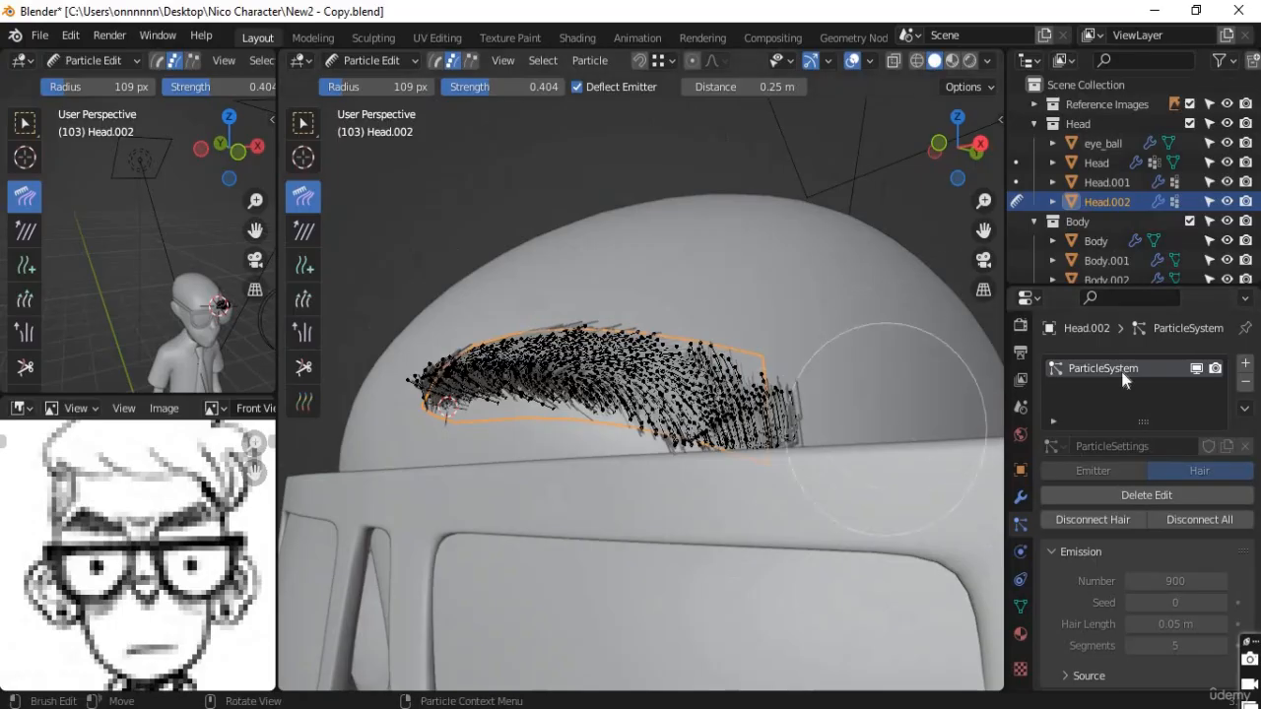
pyautogui.scroll(-5, 1172, 217)
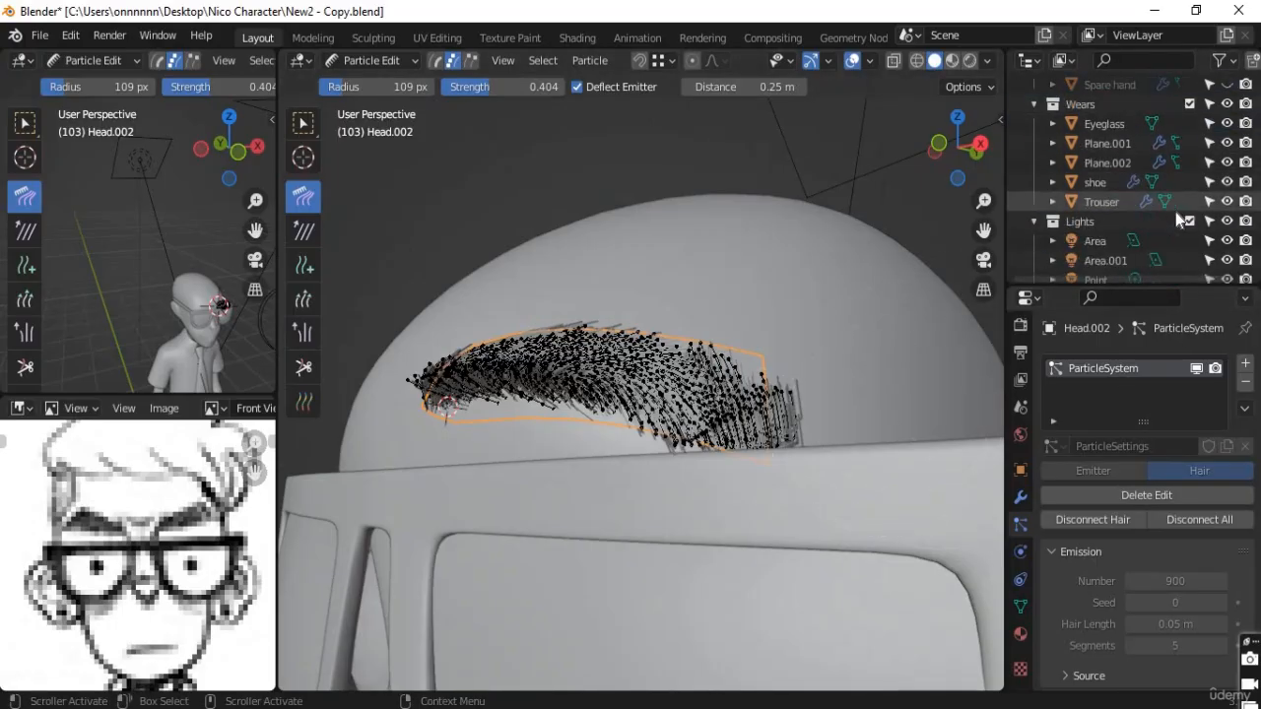
pyautogui.scroll(5, 1175, 212)
pyautogui.scroll(-5, 1175, 212)
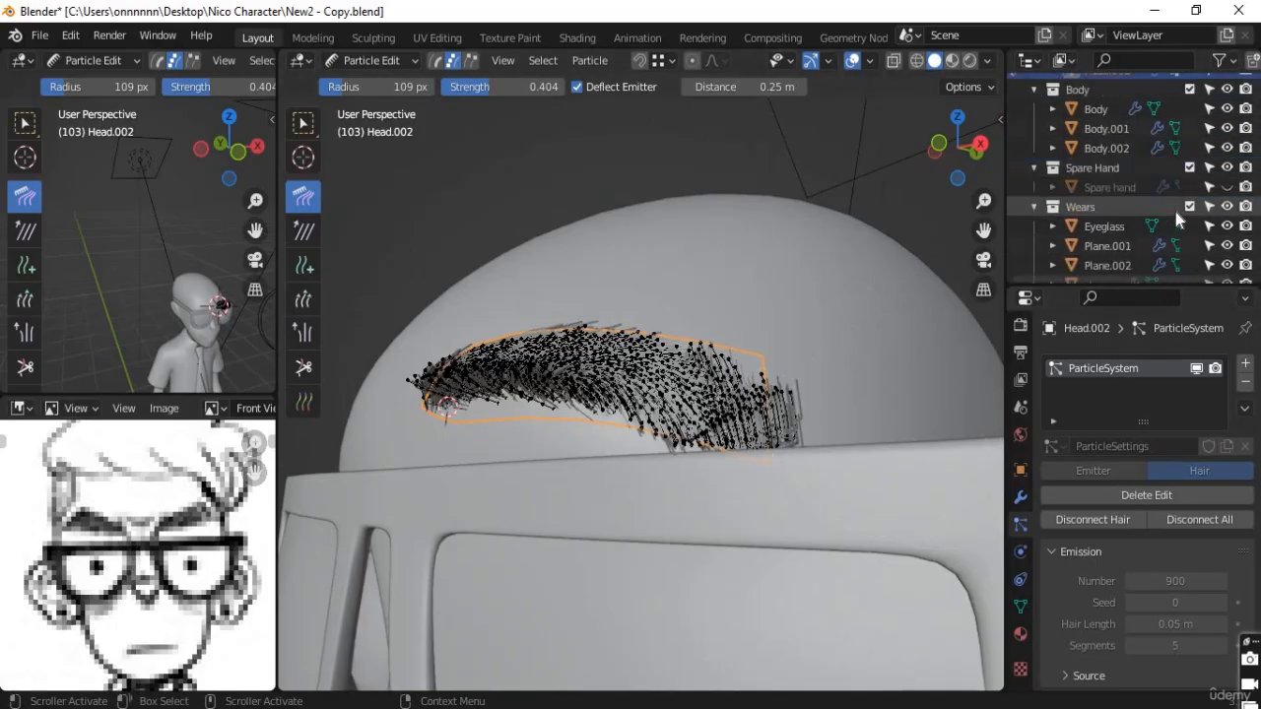
pyautogui.scroll(6, 1176, 211)
pyautogui.scroll(-9, 1176, 212)
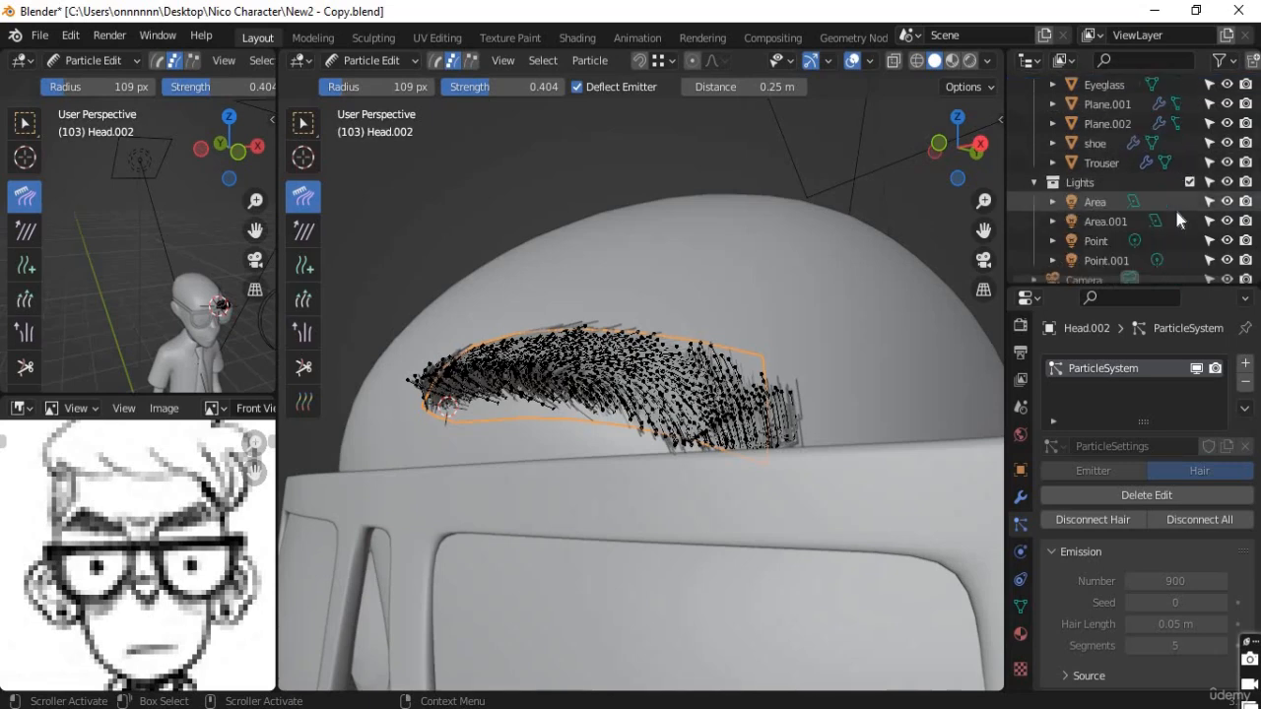
pyautogui.scroll(4, 1176, 211)
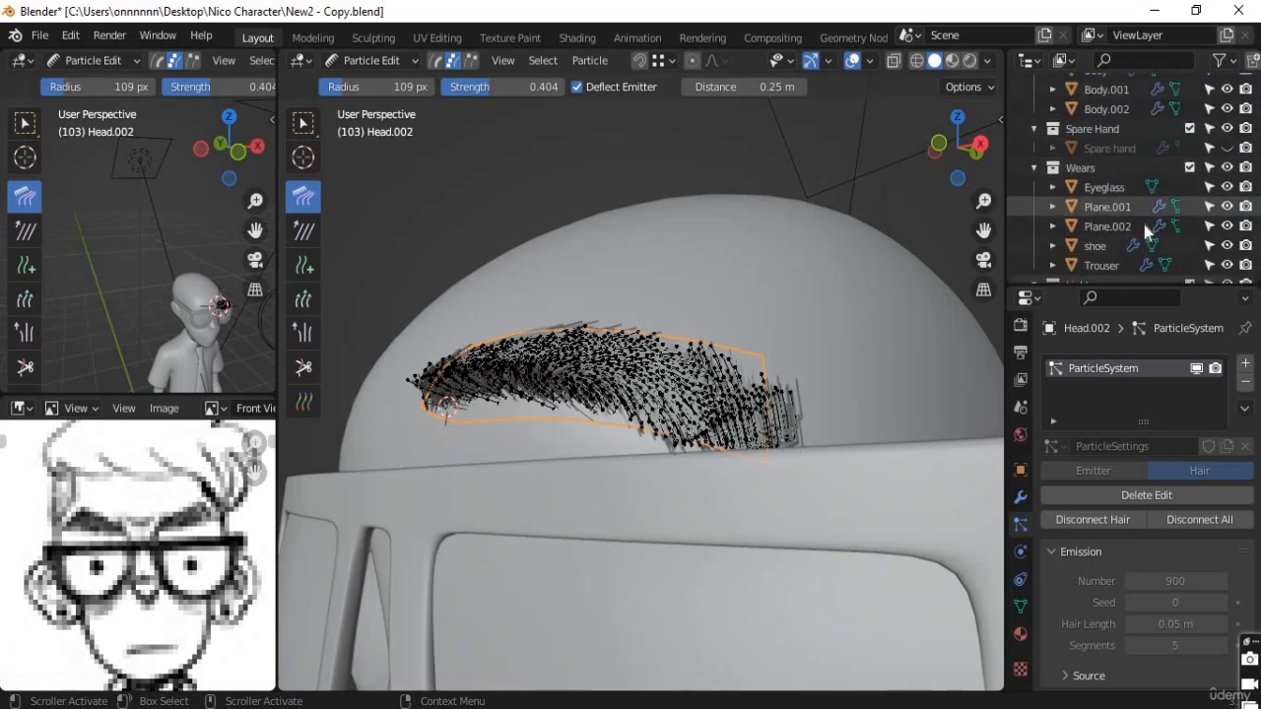
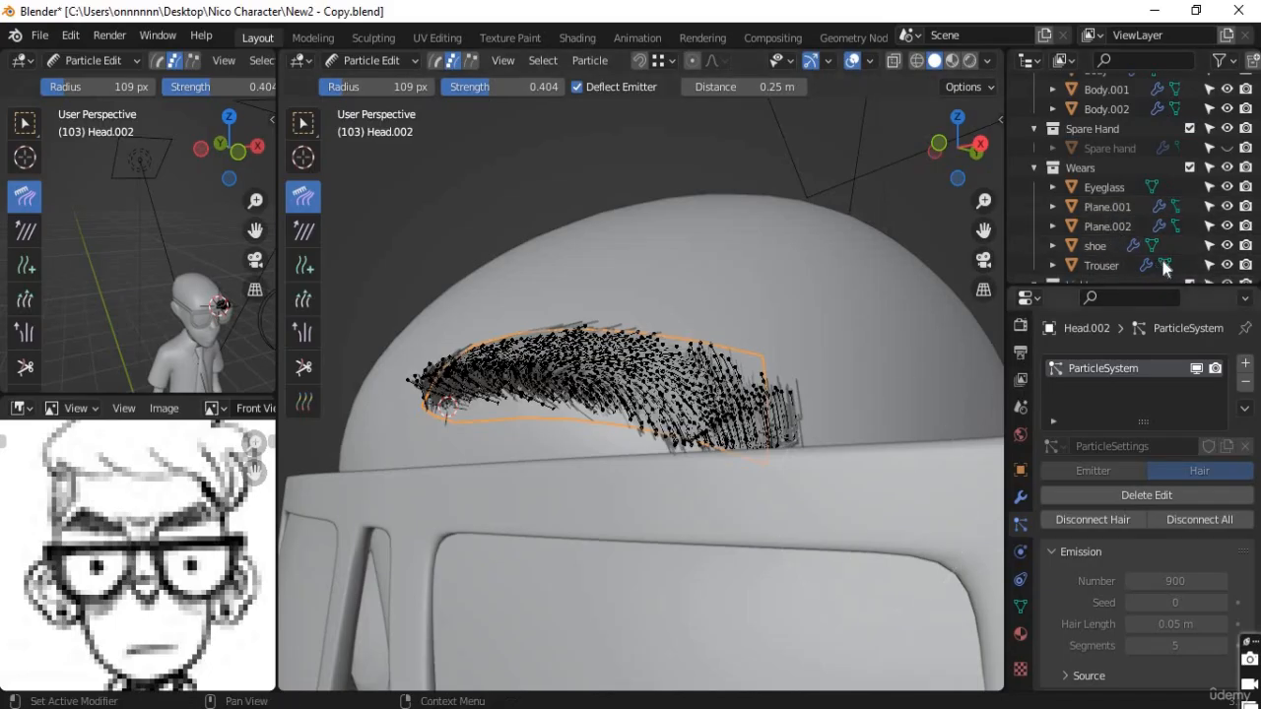
pyautogui.click(1227, 207)
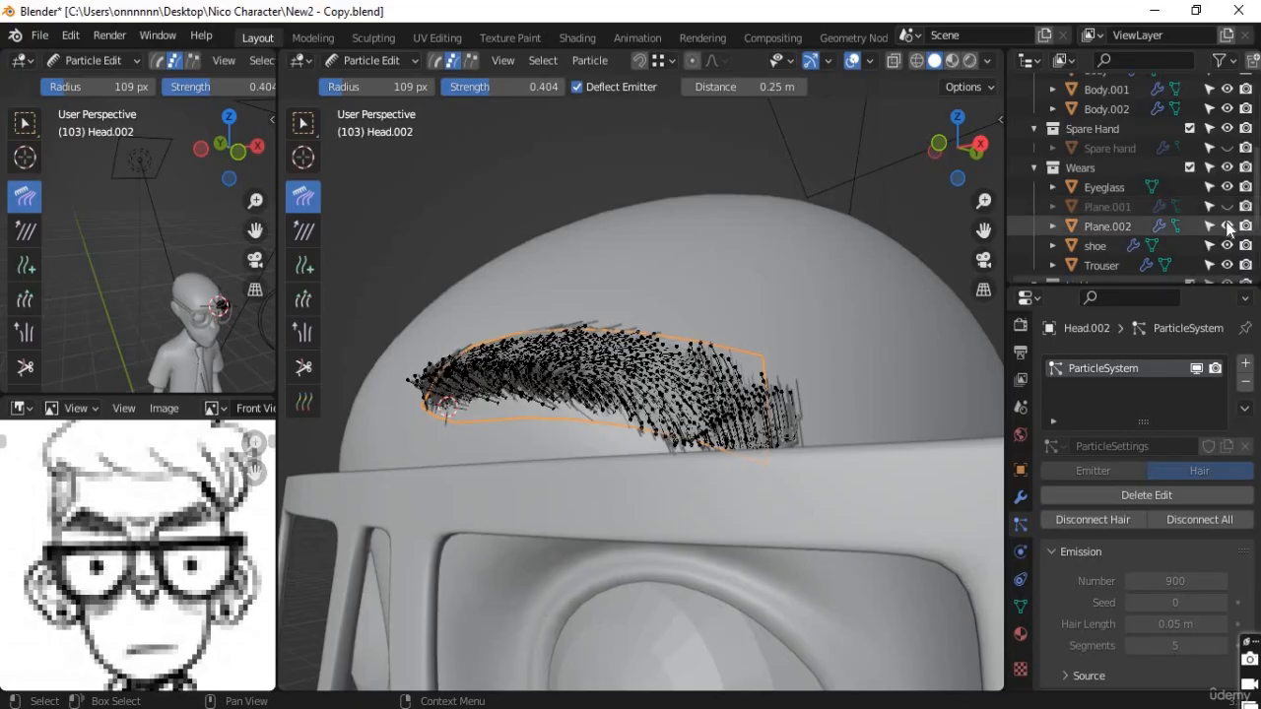
pyautogui.click(1227, 228)
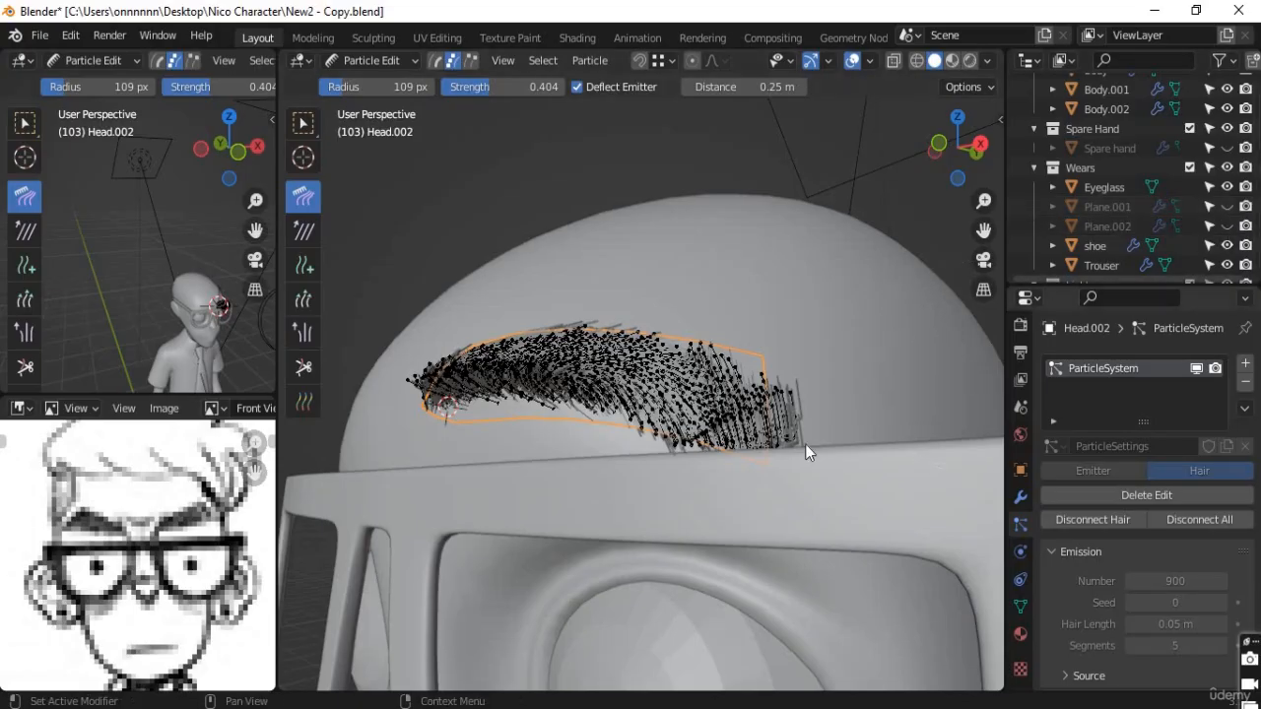
# Step: Hide the Eyeglass object in the viewport so the whole eyebrow area is exposed
pyautogui.scroll(-4, 779, 478)
pyautogui.moveTo(787, 488); pyautogui.dragTo(821, 500, button='middle')
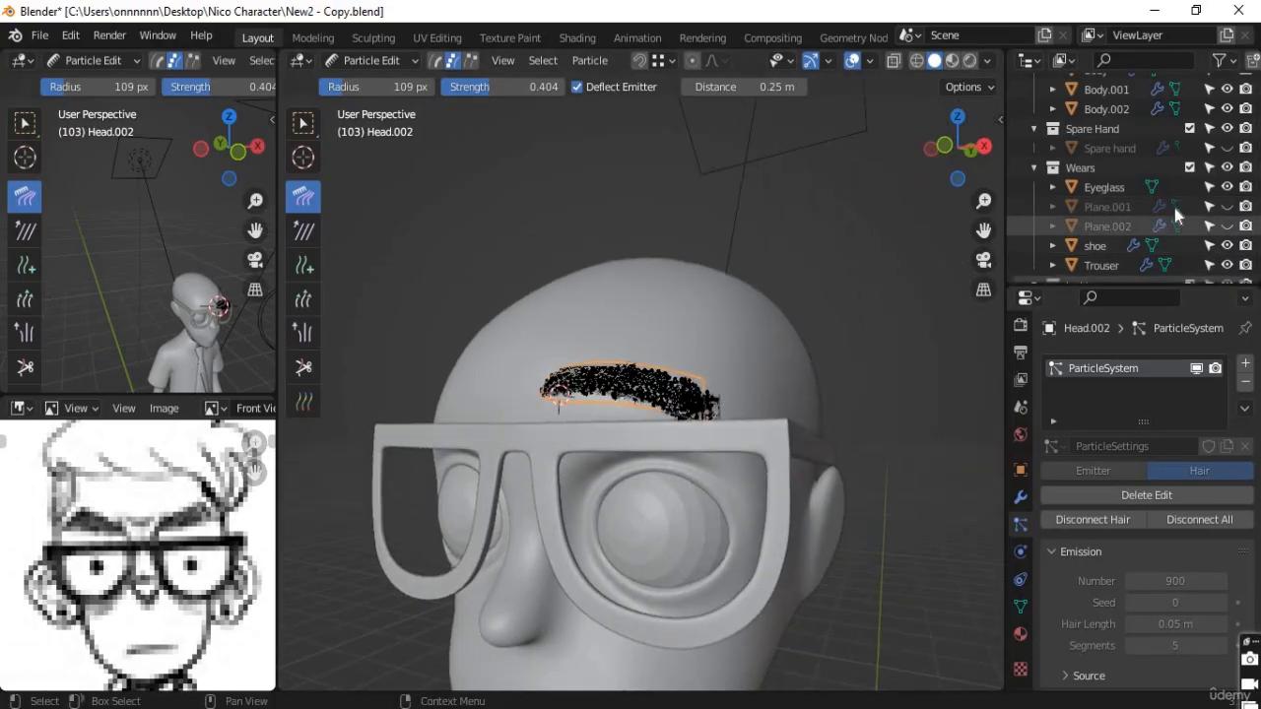
pyautogui.click(1226, 187)
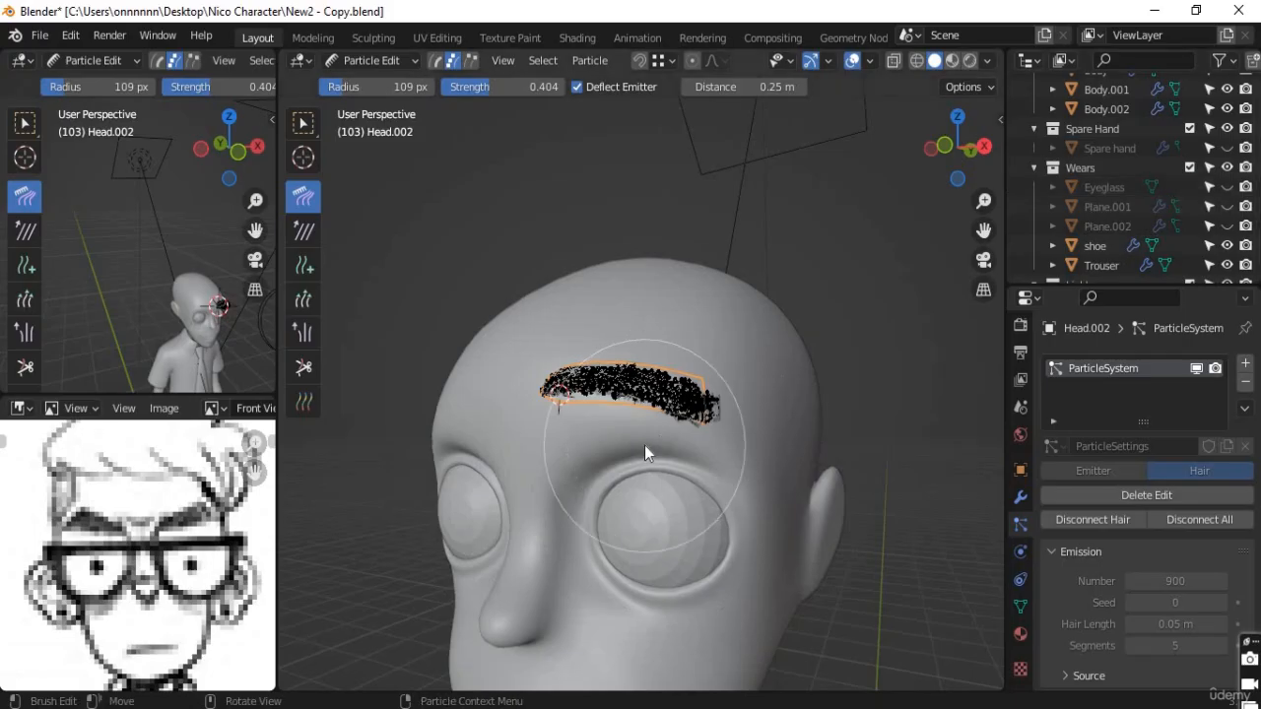
# Step: Comb the eyebrow hairs from the inner end out past the outer tip until they lie flat along the brow's curve
pyautogui.scroll(5, 644, 445)
pyautogui.moveTo(644, 445); pyautogui.dragTo(582, 416, button='middle')
pyautogui.moveTo(504, 394); pyautogui.dragTo(438, 383, button='middle')
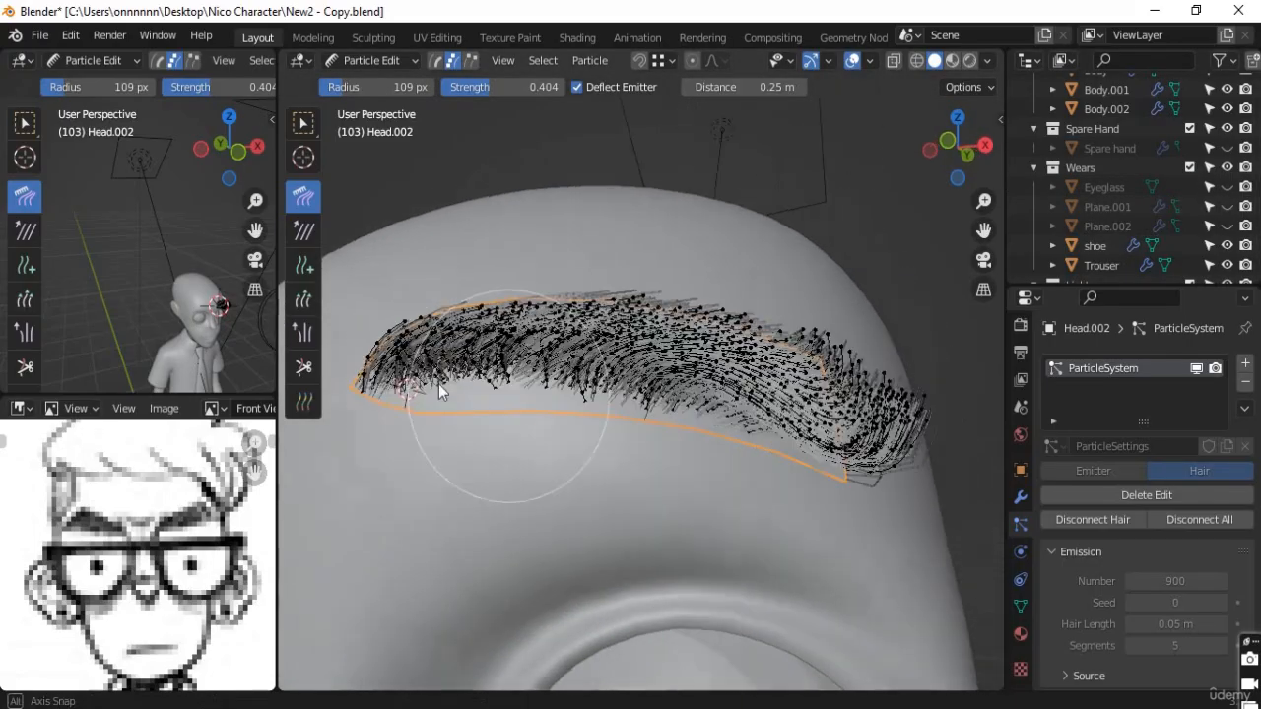
pyautogui.moveTo(392, 361); pyautogui.dragTo(664, 389)
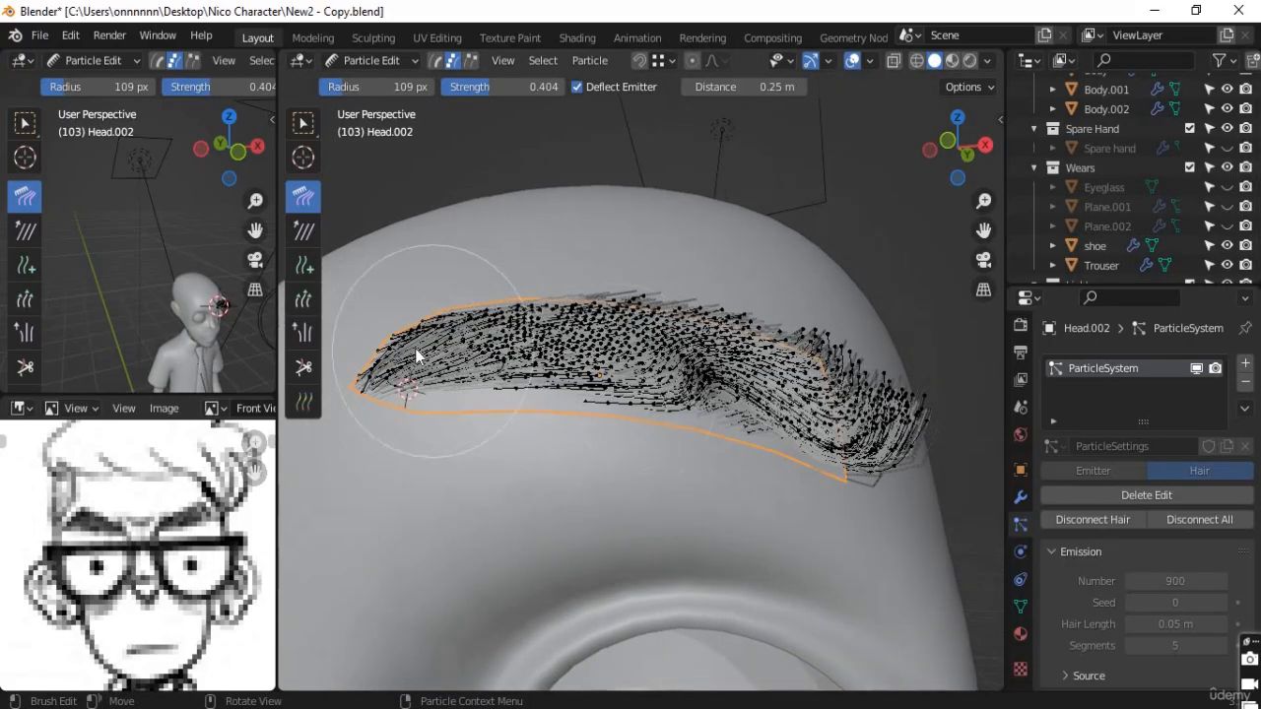
pyautogui.moveTo(415, 348)
pyautogui.mouseDown()
pyautogui.moveTo(637, 337)
pyautogui.moveTo(697, 441)
pyautogui.mouseUp()
pyautogui.moveTo(696, 441); pyautogui.dragTo(614, 363, button='middle')
pyautogui.moveTo(836, 390); pyautogui.dragTo(872, 399)
pyautogui.moveTo(768, 450); pyautogui.dragTo(640, 289, button='middle')
pyautogui.moveTo(642, 278)
pyautogui.mouseDown()
pyautogui.moveTo(757, 319)
pyautogui.moveTo(885, 412)
pyautogui.mouseUp()
pyautogui.moveTo(727, 444); pyautogui.dragTo(559, 338, button='middle')
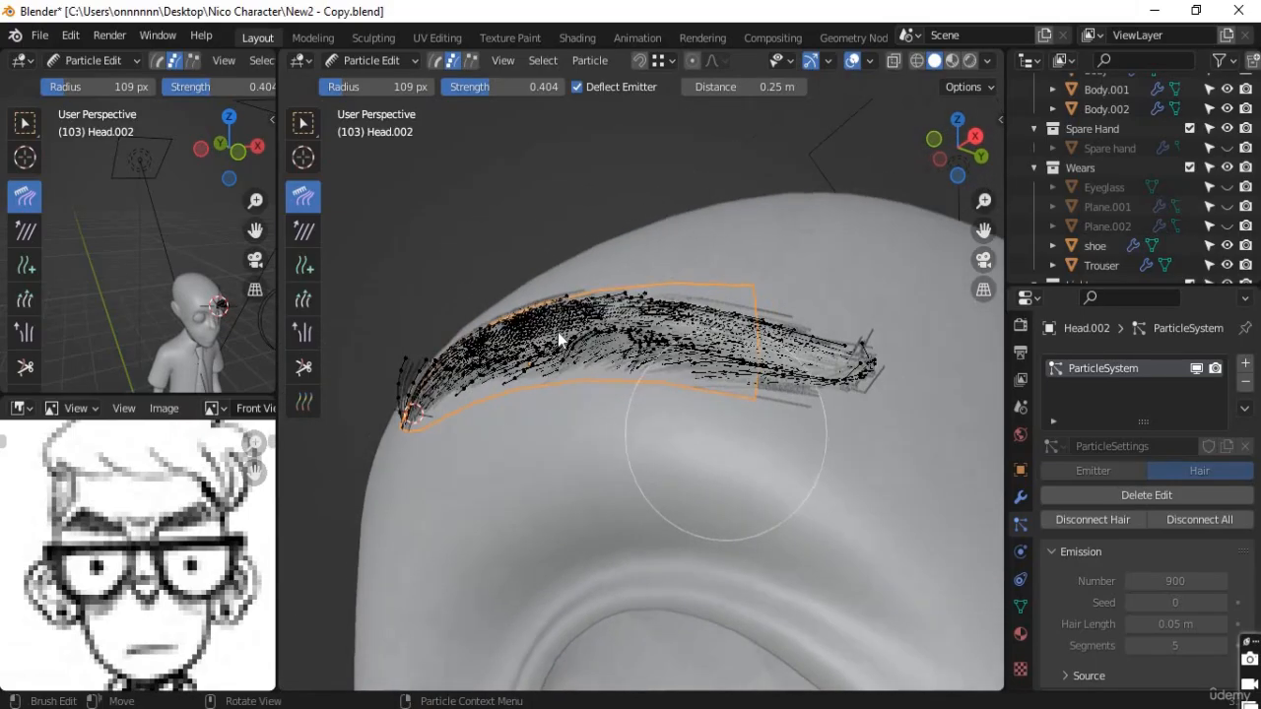
pyautogui.moveTo(559, 338); pyautogui.dragTo(891, 417)
pyautogui.moveTo(725, 432); pyautogui.dragTo(400, 299, button='middle')
pyautogui.moveTo(400, 299)
pyautogui.mouseDown()
pyautogui.moveTo(654, 364)
pyautogui.moveTo(647, 443)
pyautogui.mouseUp()
pyautogui.moveTo(648, 442); pyautogui.dragTo(411, 322, button='middle')
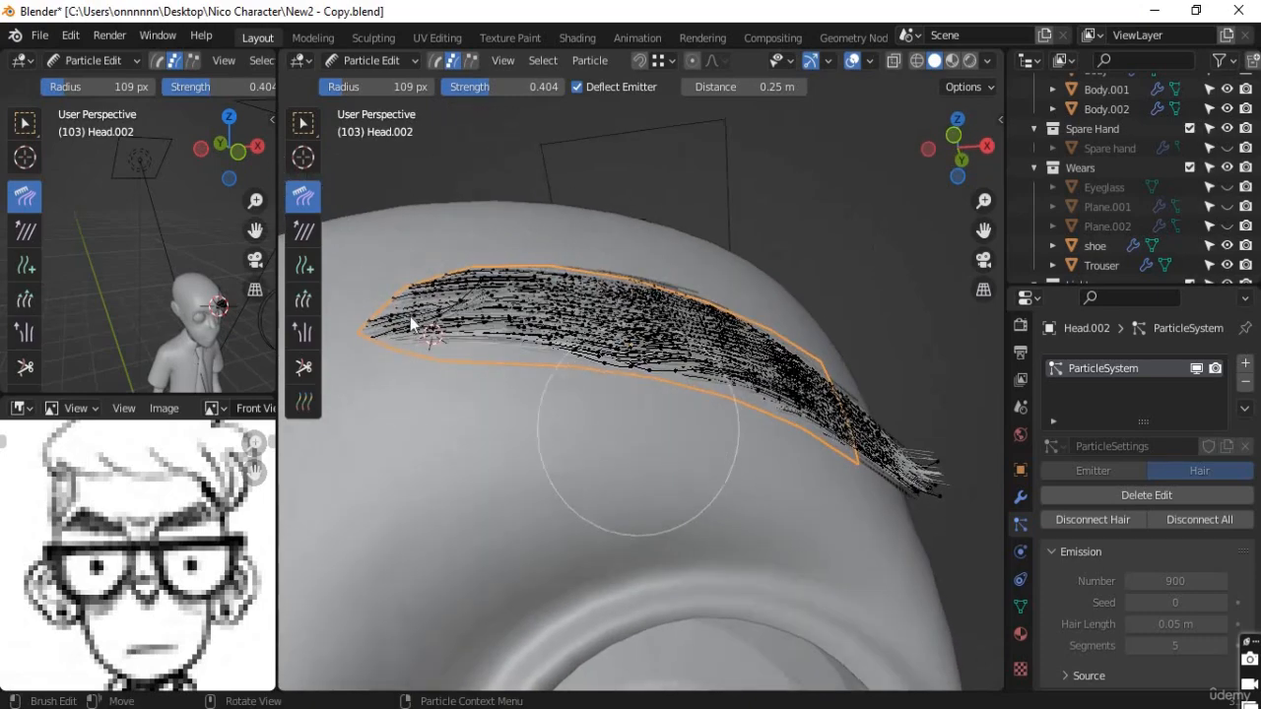
pyautogui.moveTo(411, 321)
pyautogui.mouseDown()
pyautogui.moveTo(656, 344)
pyautogui.moveTo(652, 443)
pyautogui.mouseUp()
pyautogui.moveTo(653, 443); pyautogui.dragTo(604, 464, button='middle')
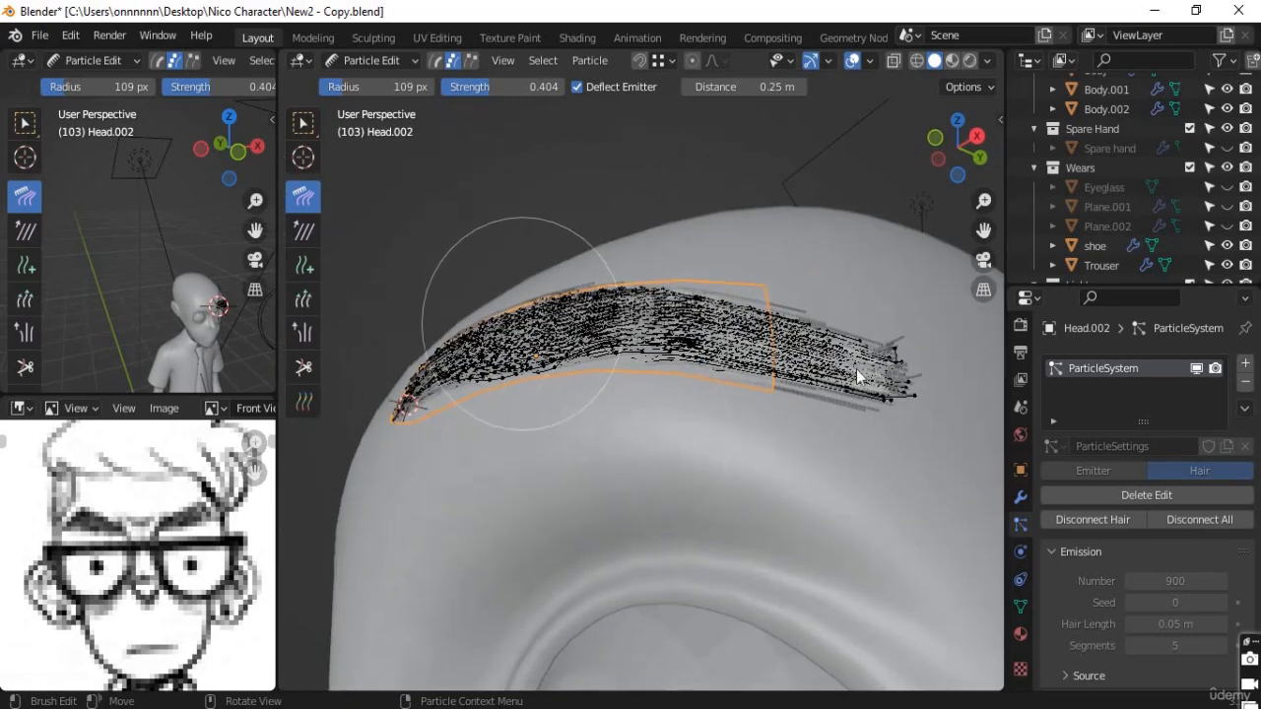
pyautogui.moveTo(414, 340); pyautogui.dragTo(774, 445)
pyautogui.moveTo(775, 446); pyautogui.dragTo(675, 332, button='middle')
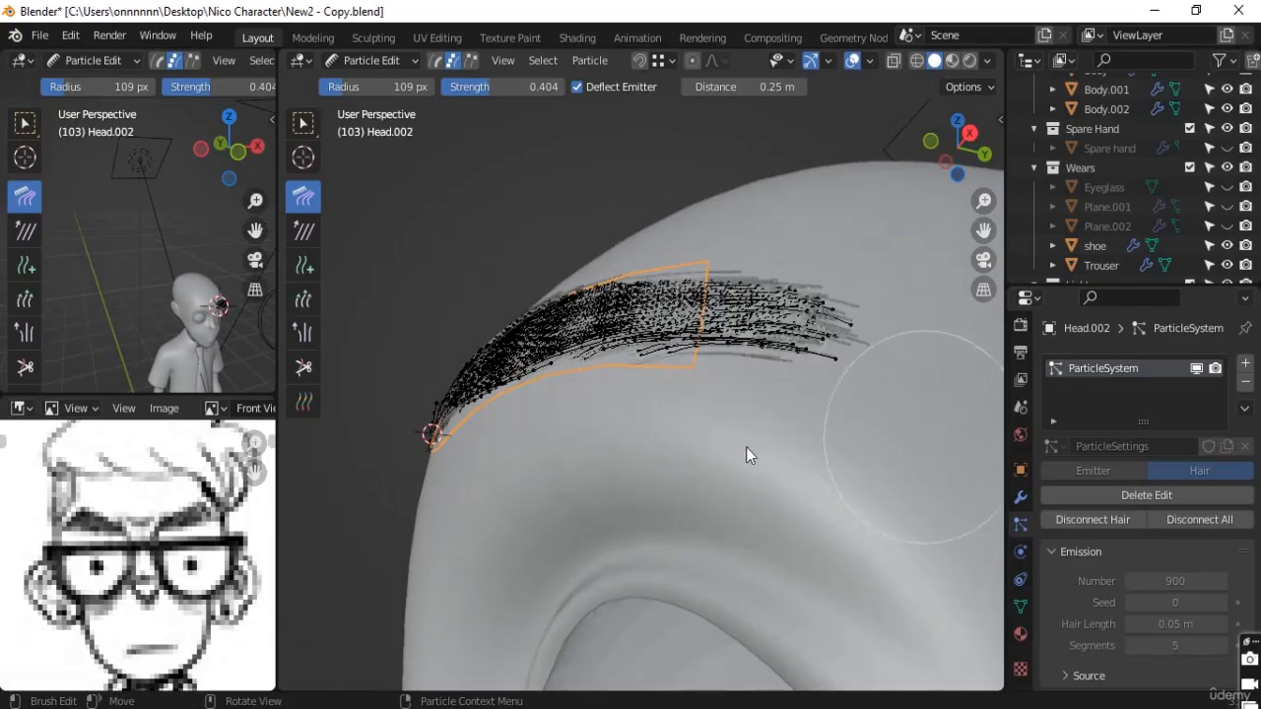
# Step: Comb the stray hairs along the lower edge of the eyebrow outward so they follow the brow line
pyautogui.moveTo(814, 532)
pyautogui.mouseDown(button='middle')
pyautogui.moveTo(836, 534)
pyautogui.moveTo(581, 487)
pyautogui.mouseUp(button='middle')
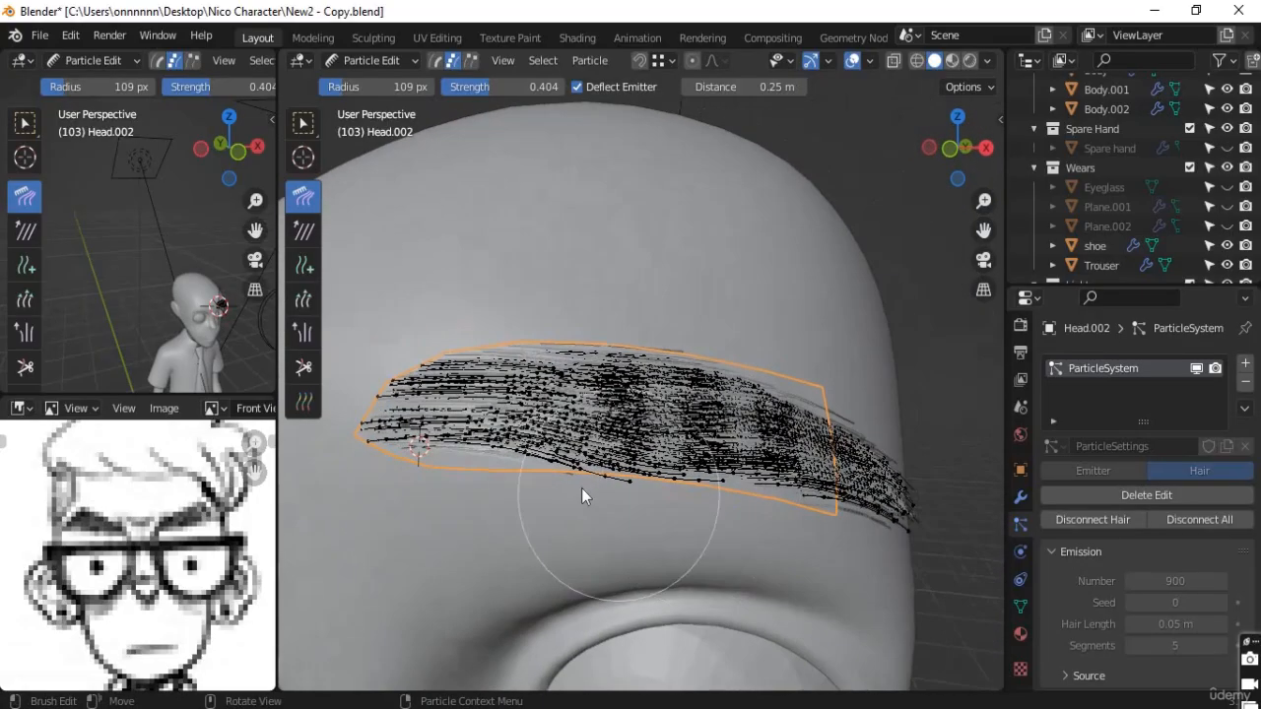
pyautogui.moveTo(608, 495)
pyautogui.mouseDown()
pyautogui.moveTo(528, 473)
pyautogui.moveTo(578, 463)
pyautogui.moveTo(506, 452)
pyautogui.mouseUp()
pyautogui.moveTo(532, 465)
pyautogui.mouseDown()
pyautogui.moveTo(605, 470)
pyautogui.moveTo(654, 503)
pyautogui.moveTo(768, 498)
pyautogui.mouseUp()
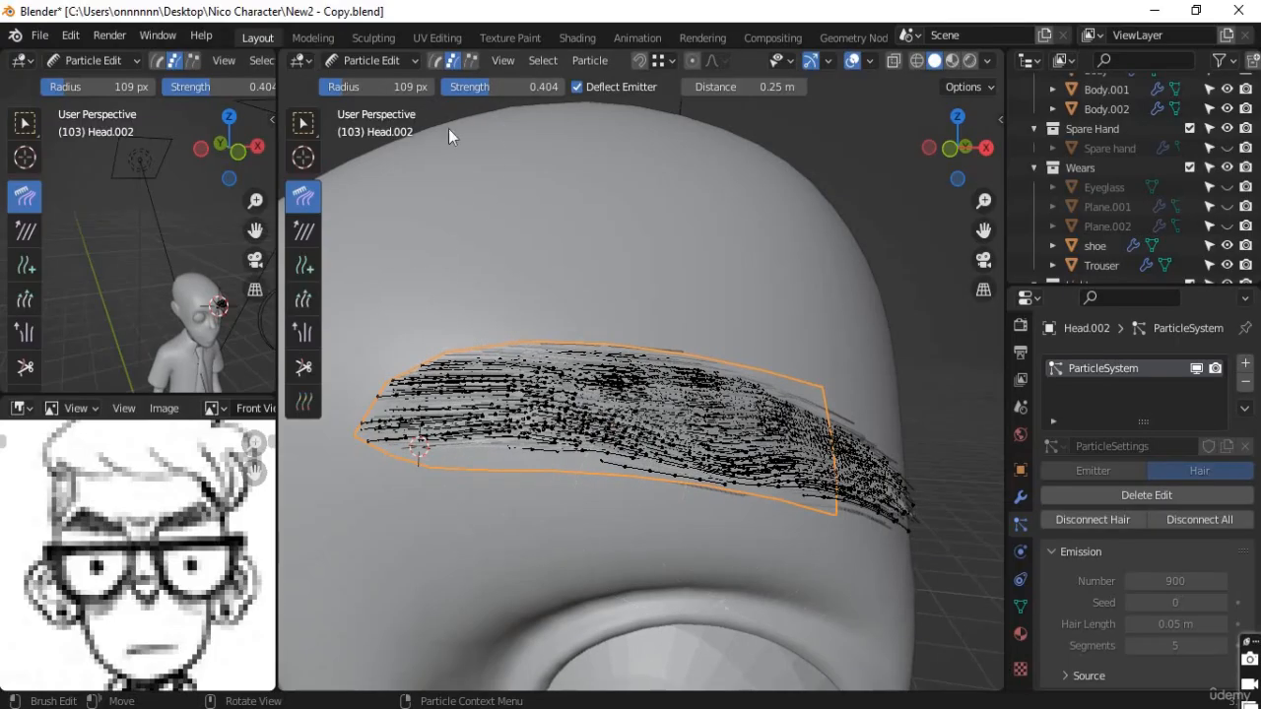
# Step: Set the comb brush radius to 70 px
pyautogui.click(393, 87)
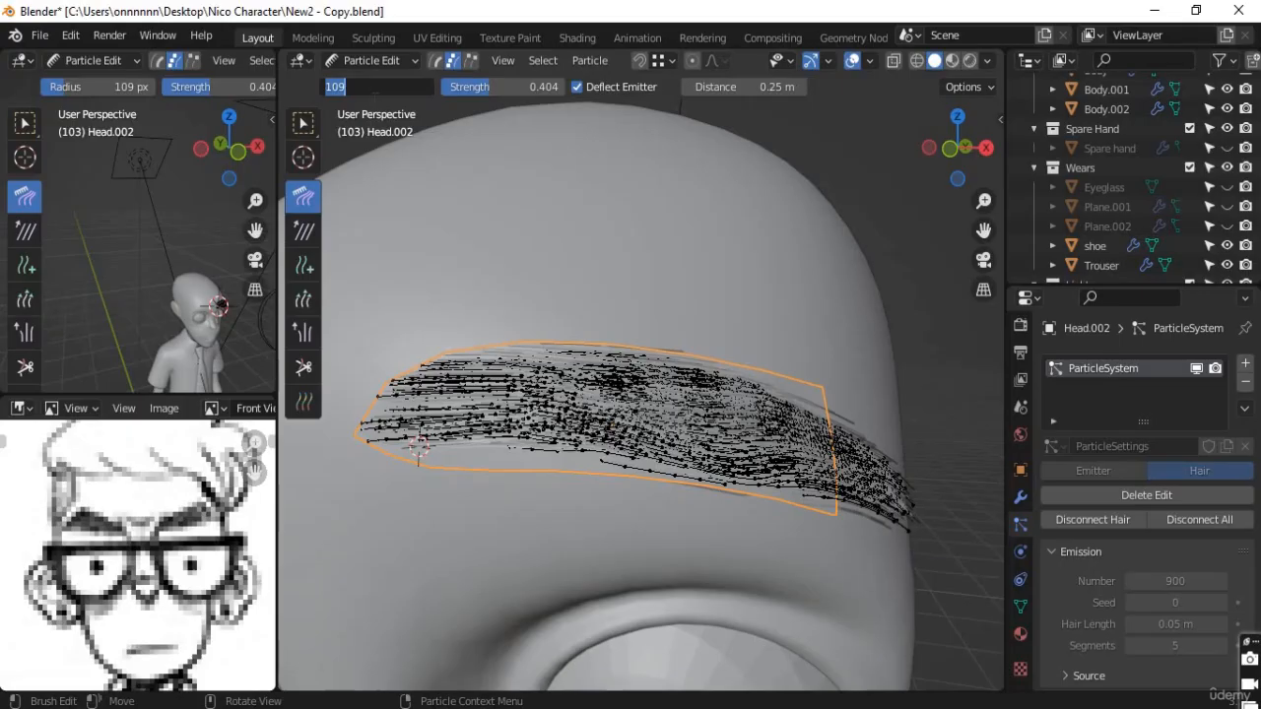
pyautogui.write('70')
pyautogui.press('Return')
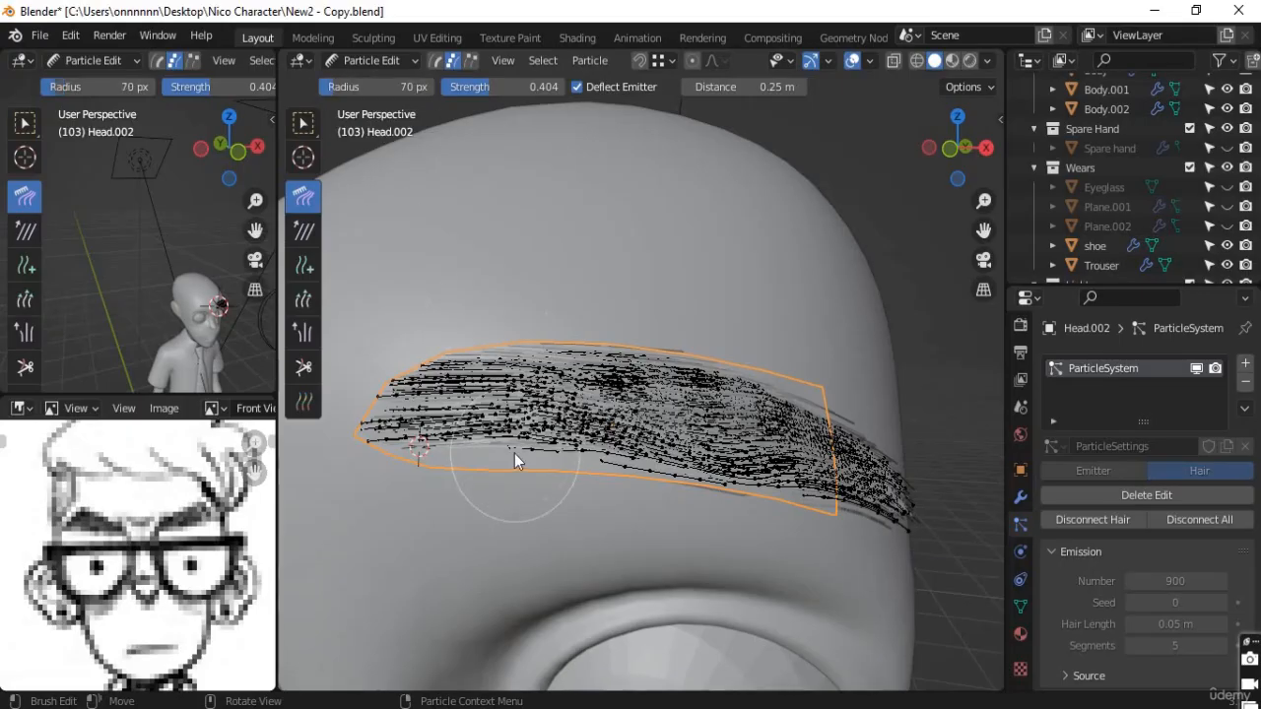
pyautogui.moveTo(514, 453); pyautogui.dragTo(470, 233, button='middle')
pyautogui.moveTo(512, 438); pyautogui.dragTo(477, 428, button='middle')
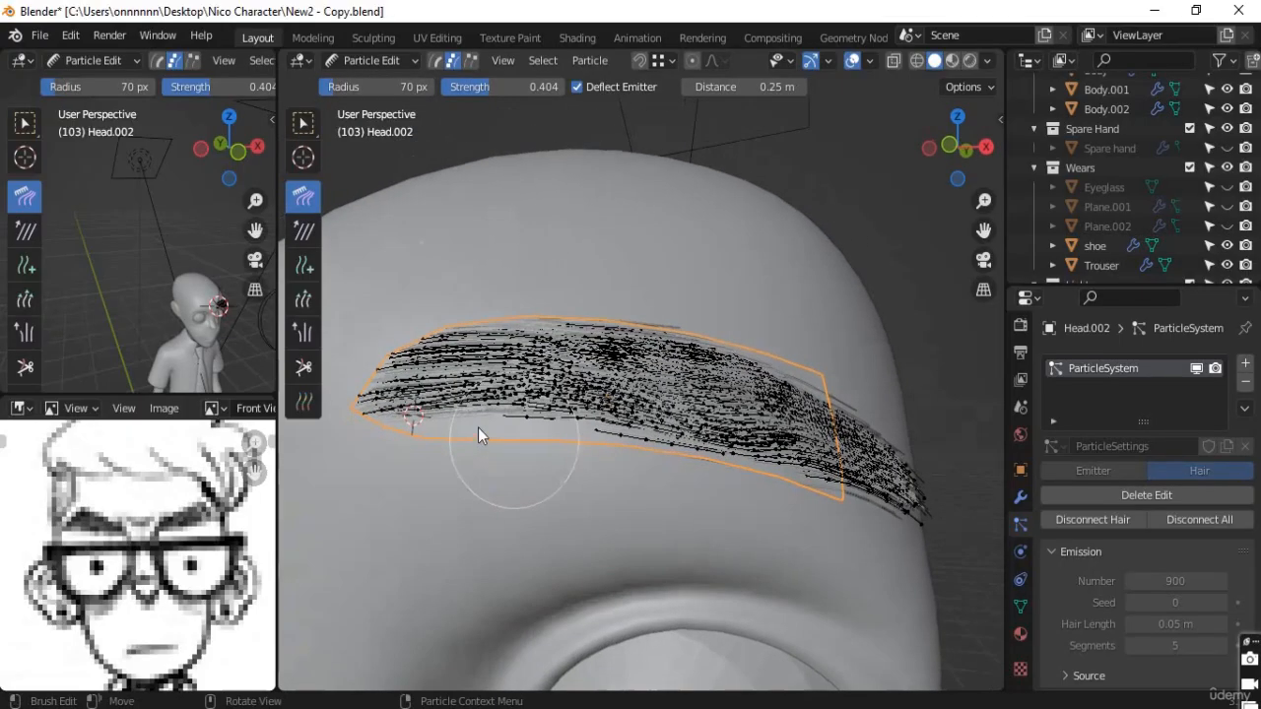
# Step: Set the comb brush radius to 150 px and comb the middle and outer eyebrow hairs outward and slightly down
pyautogui.doubleClick(405, 87)
pyautogui.write('15')
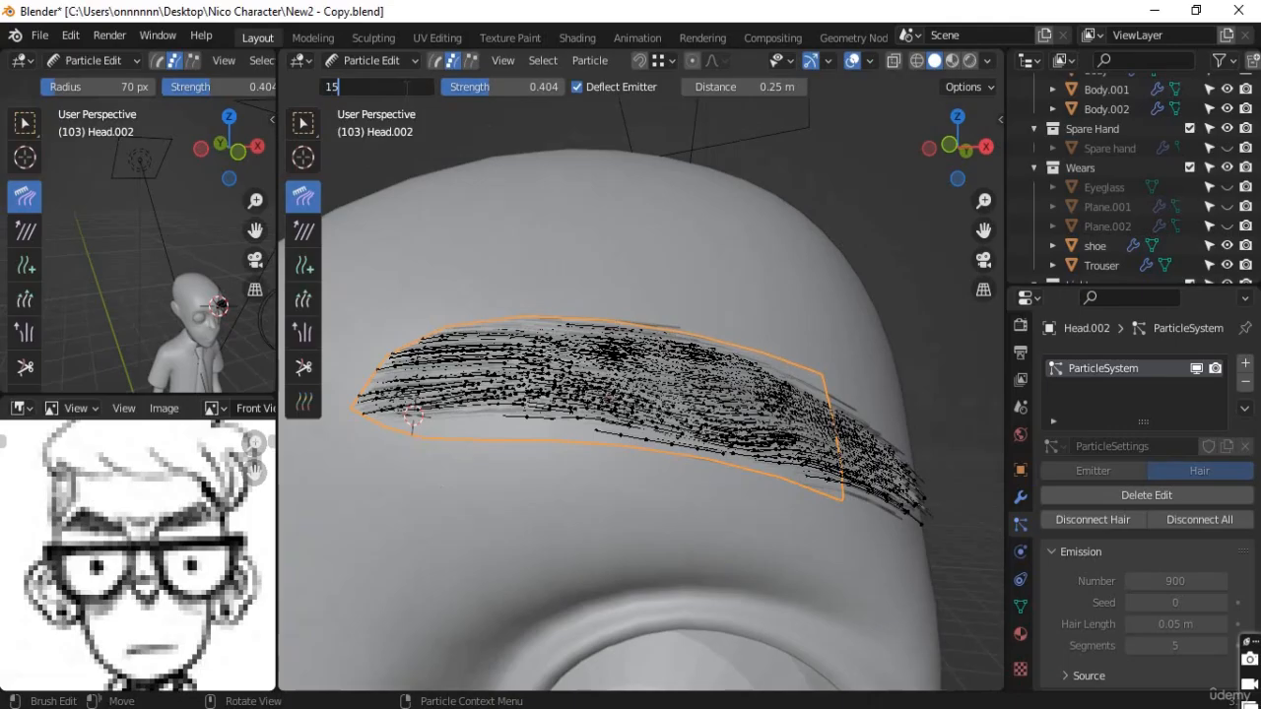
pyautogui.write('0')
pyautogui.press('Return')
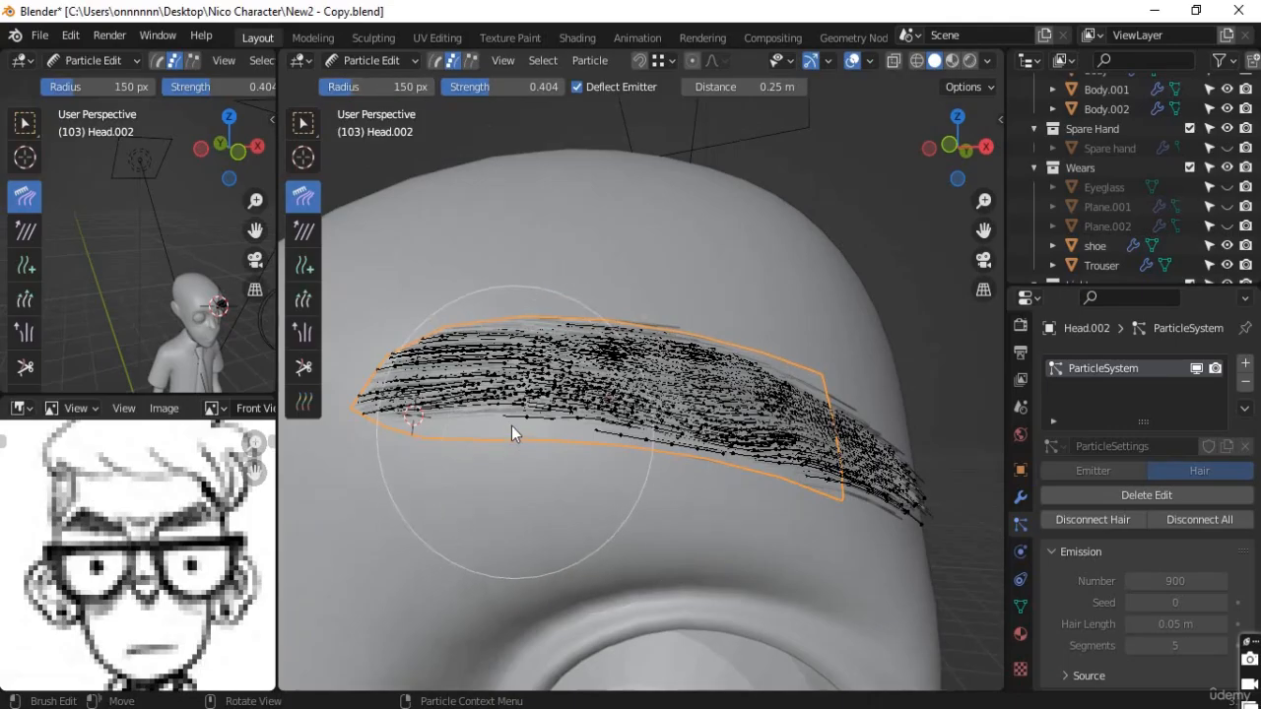
pyautogui.moveTo(511, 425); pyautogui.dragTo(501, 412, button='middle')
pyautogui.moveTo(513, 423)
pyautogui.mouseDown()
pyautogui.moveTo(521, 394)
pyautogui.moveTo(877, 483)
pyautogui.mouseUp()
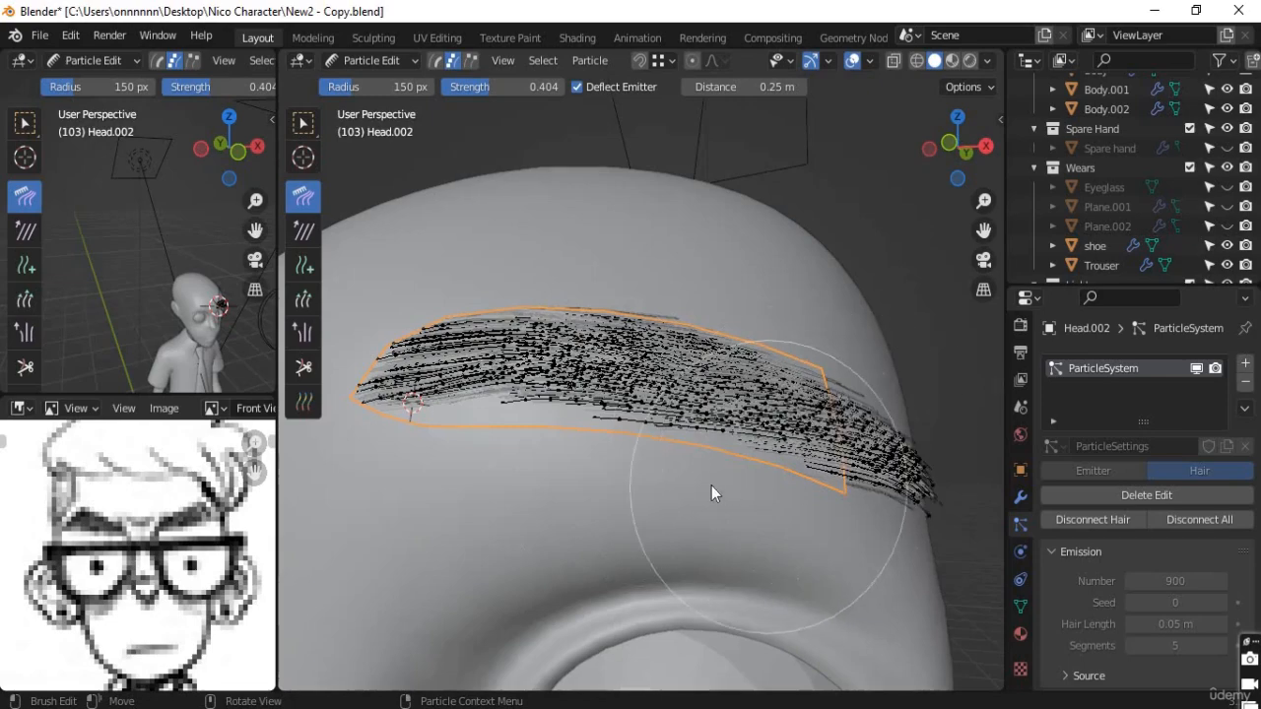
pyautogui.moveTo(712, 486); pyautogui.dragTo(582, 463, button='middle')
pyautogui.moveTo(599, 463)
pyautogui.mouseDown()
pyautogui.moveTo(839, 513)
pyautogui.moveTo(852, 544)
pyautogui.mouseUp()
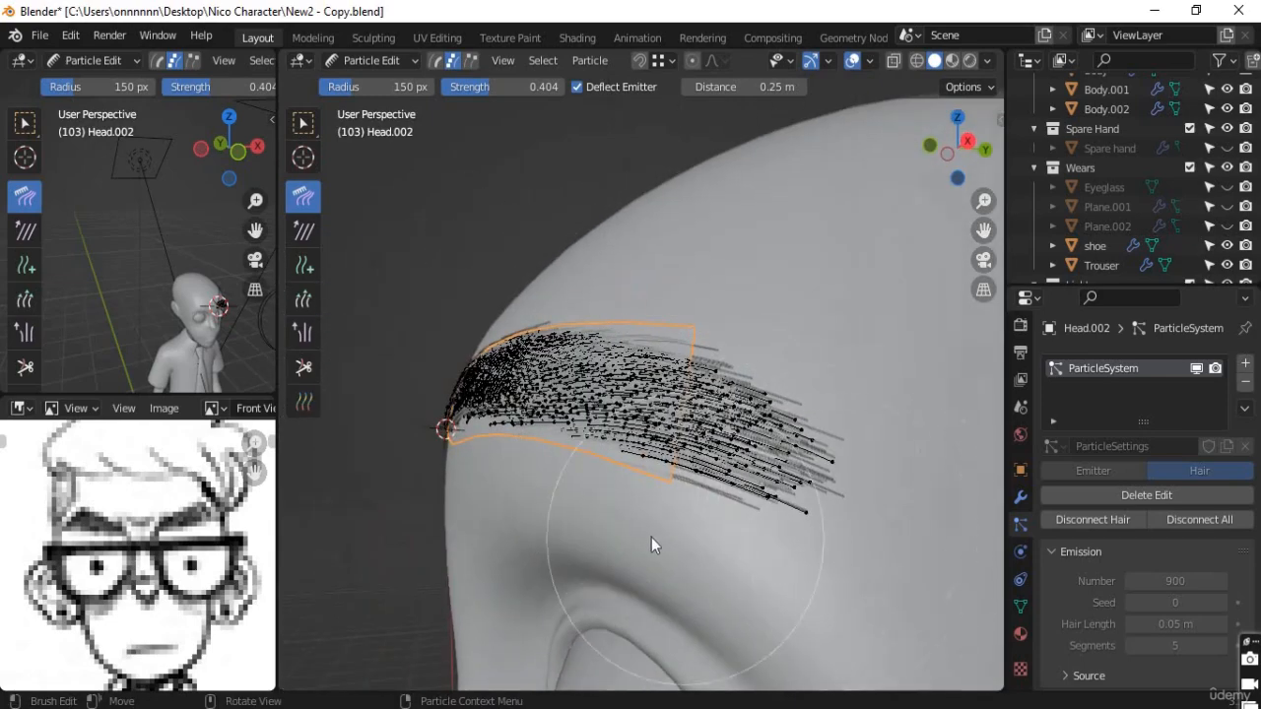
pyautogui.moveTo(599, 532); pyautogui.dragTo(532, 453, button='middle')
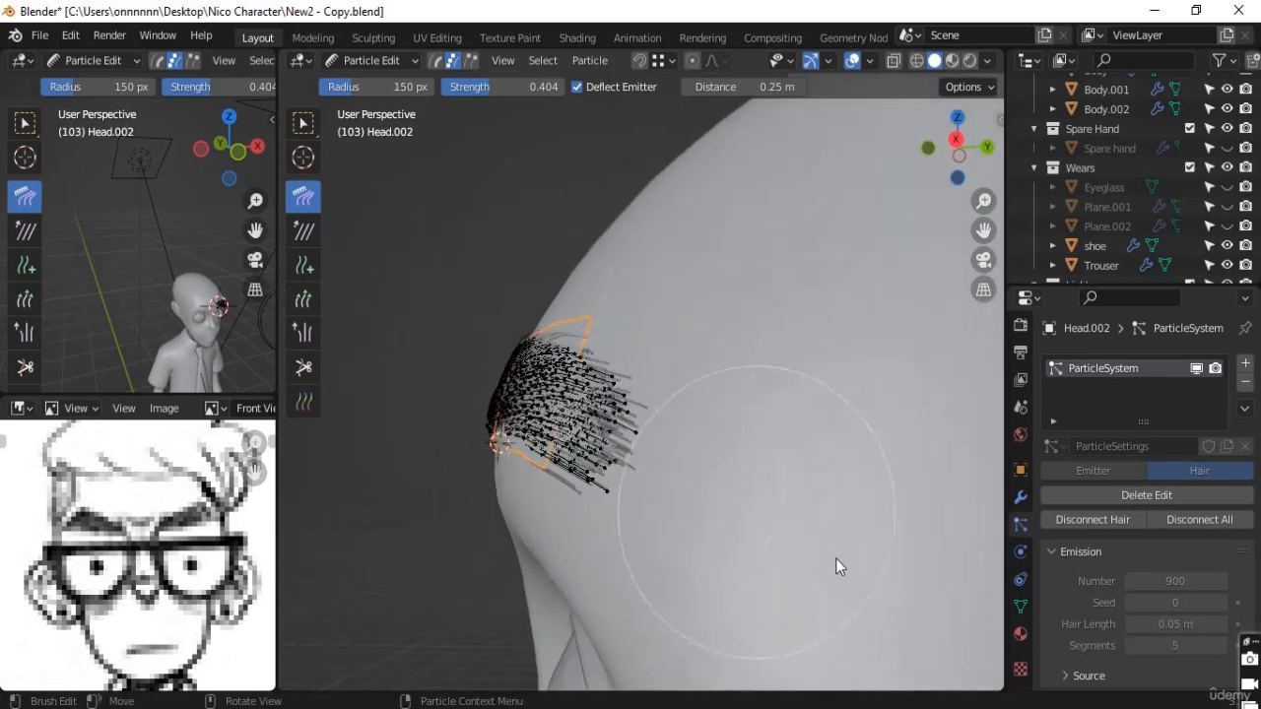
pyautogui.moveTo(384, 547); pyautogui.dragTo(605, 589, button='middle')
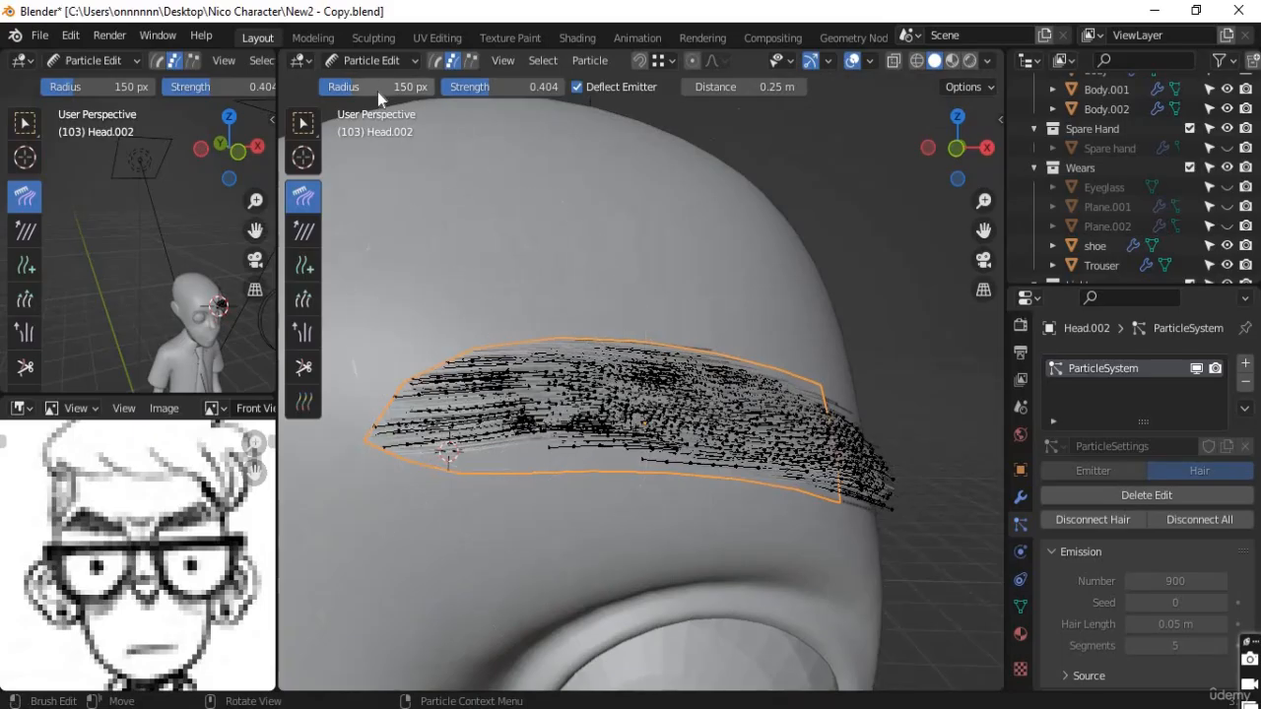
# Step: Try combing the inner-end eyebrow hairs upward with a 99 px brush radius, and undo the stroke
pyautogui.moveTo(403, 87); pyautogui.dragTo(340, 87)
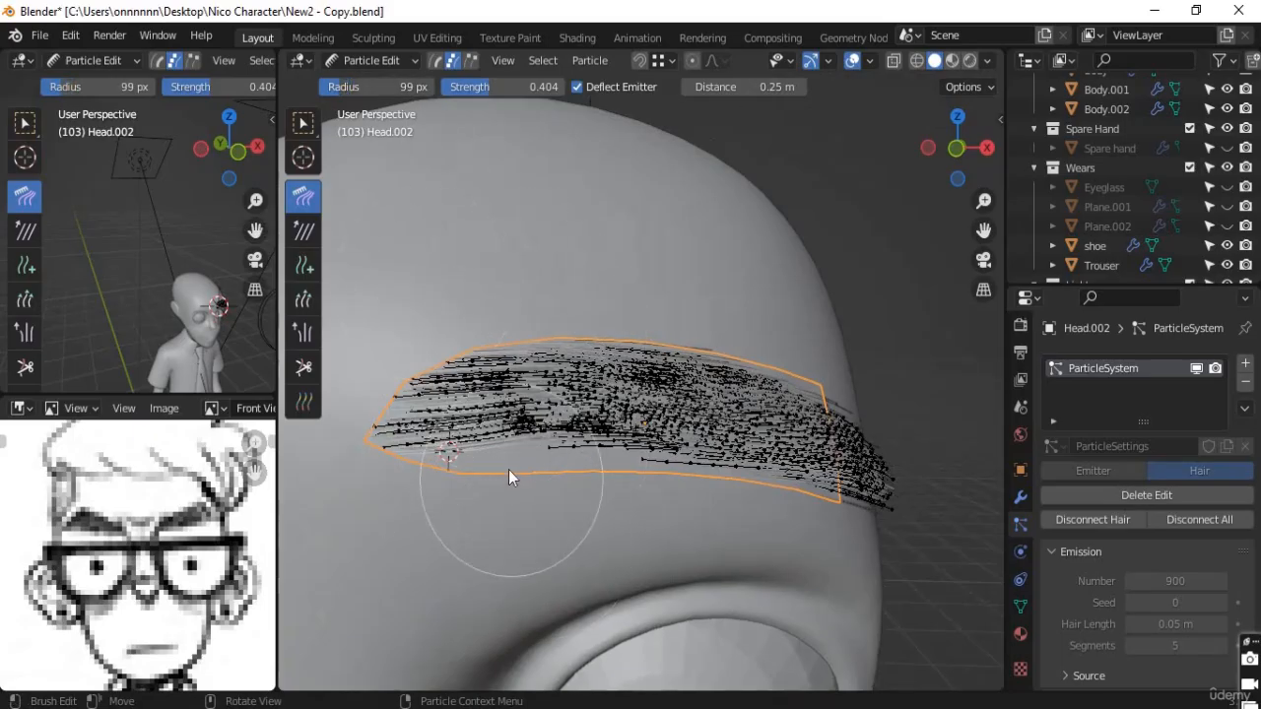
pyautogui.keyDown('shift'); pyautogui.moveTo(539, 452); pyautogui.dragTo(627, 444, button='middle'); pyautogui.keyUp('shift')
pyautogui.scroll(1, 548, 470)
pyautogui.moveTo(543, 457); pyautogui.dragTo(522, 458, button='middle')
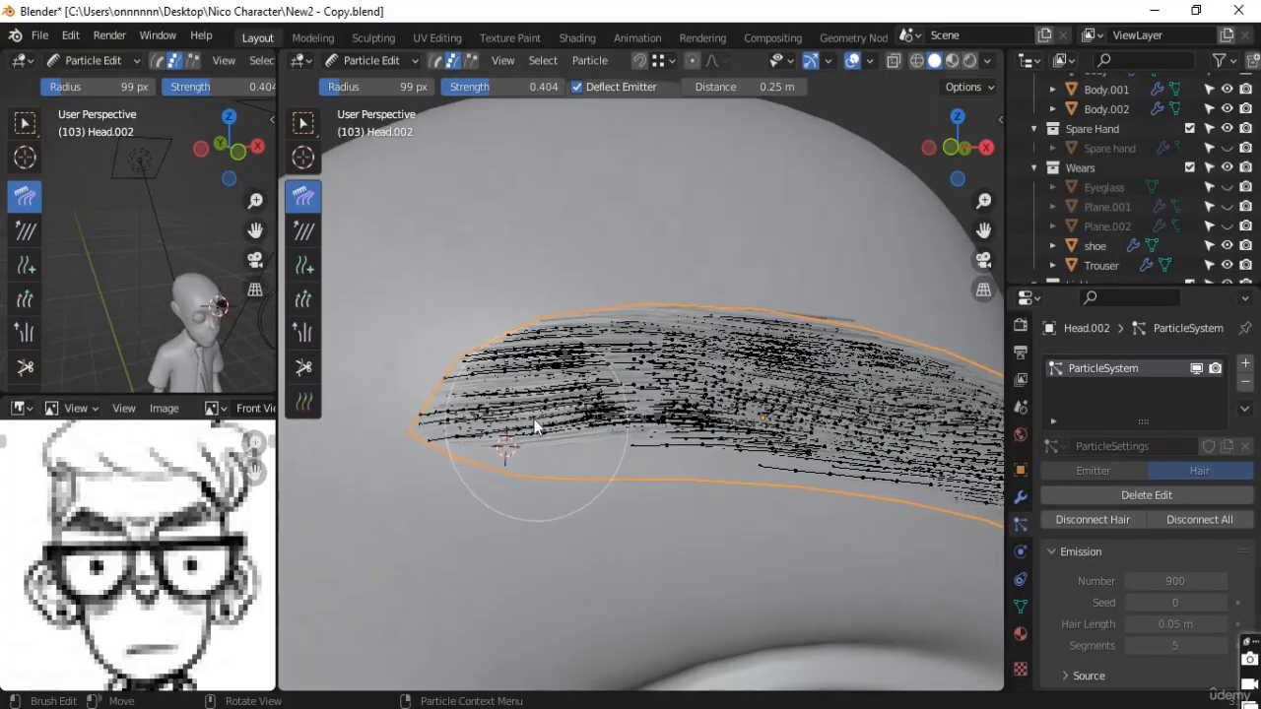
pyautogui.moveTo(532, 394)
pyautogui.mouseDown()
pyautogui.moveTo(550, 360)
pyautogui.moveTo(586, 360)
pyautogui.mouseUp()
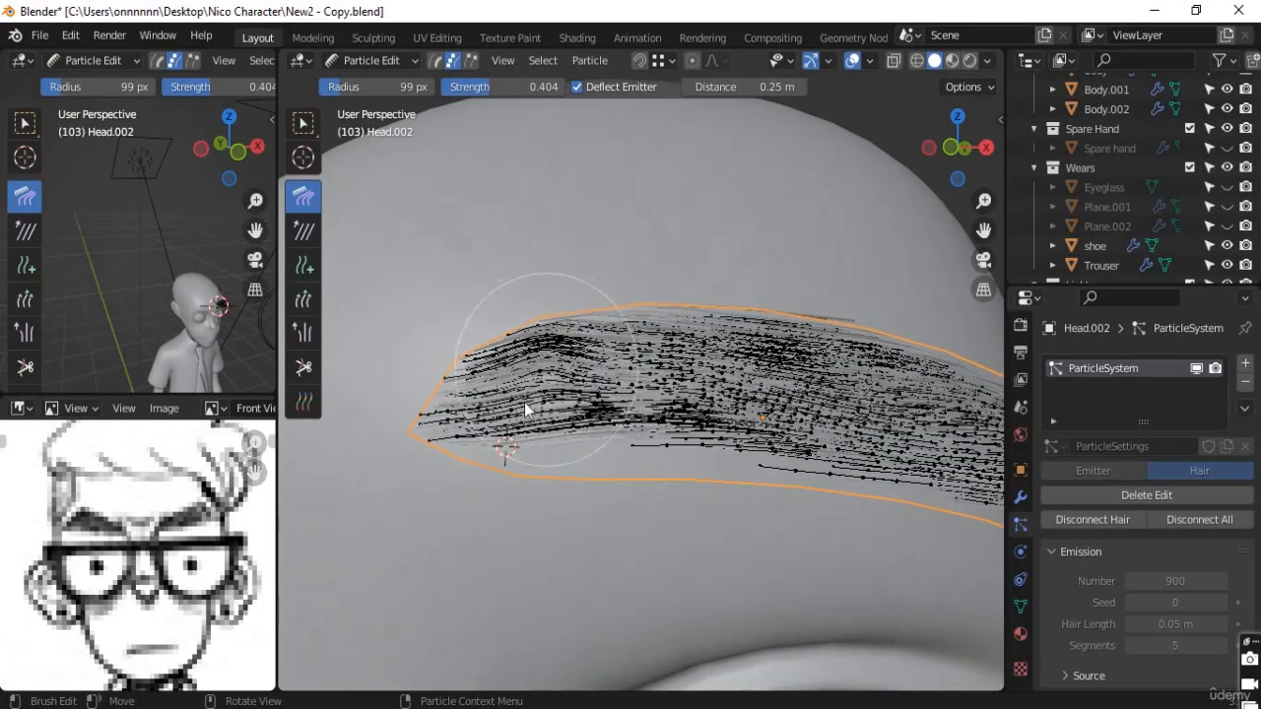
pyautogui.hotkey('ctrl', 'z')
# Step: Set the comb brush radius to 79 px and comb the inner third of the eyebrow hairs diagonally up and outward
pyautogui.moveTo(351, 87); pyautogui.dragTo(336, 87)
pyautogui.moveTo(519, 504); pyautogui.dragTo(523, 406, button='middle')
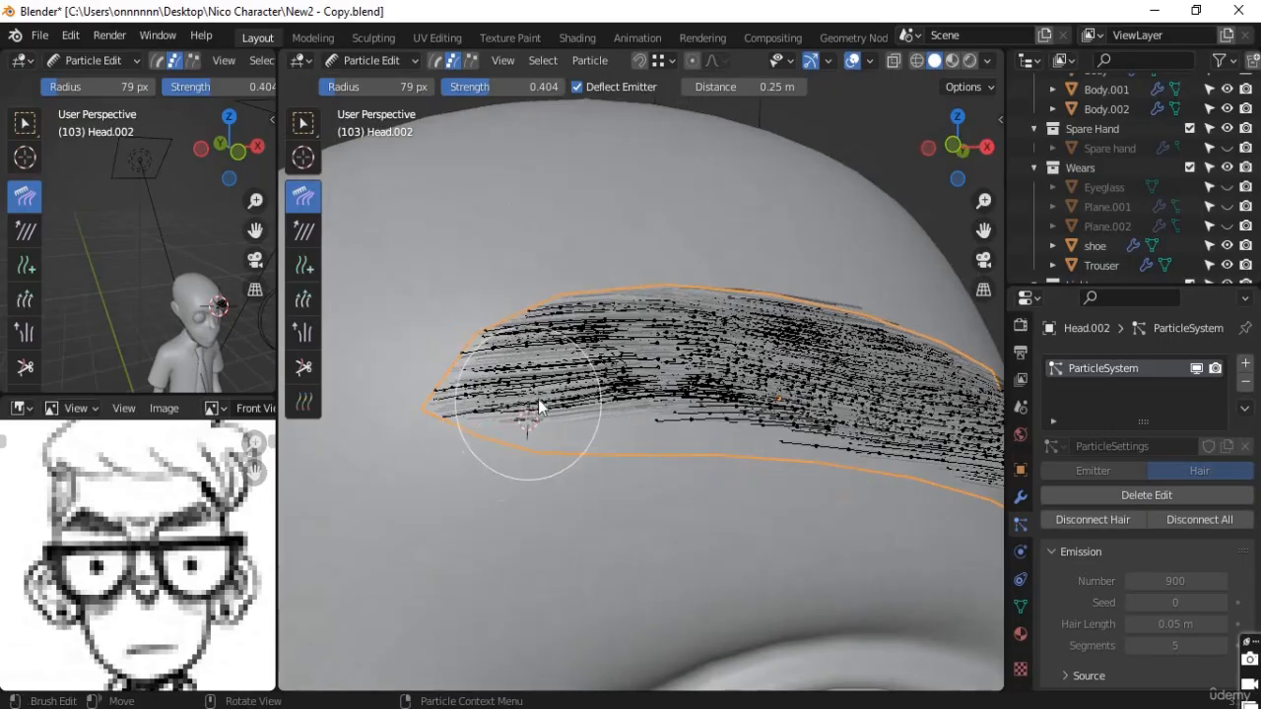
pyautogui.moveTo(565, 388); pyautogui.dragTo(699, 281)
pyautogui.moveTo(554, 428); pyautogui.dragTo(688, 304)
pyautogui.moveTo(535, 329); pyautogui.dragTo(676, 247)
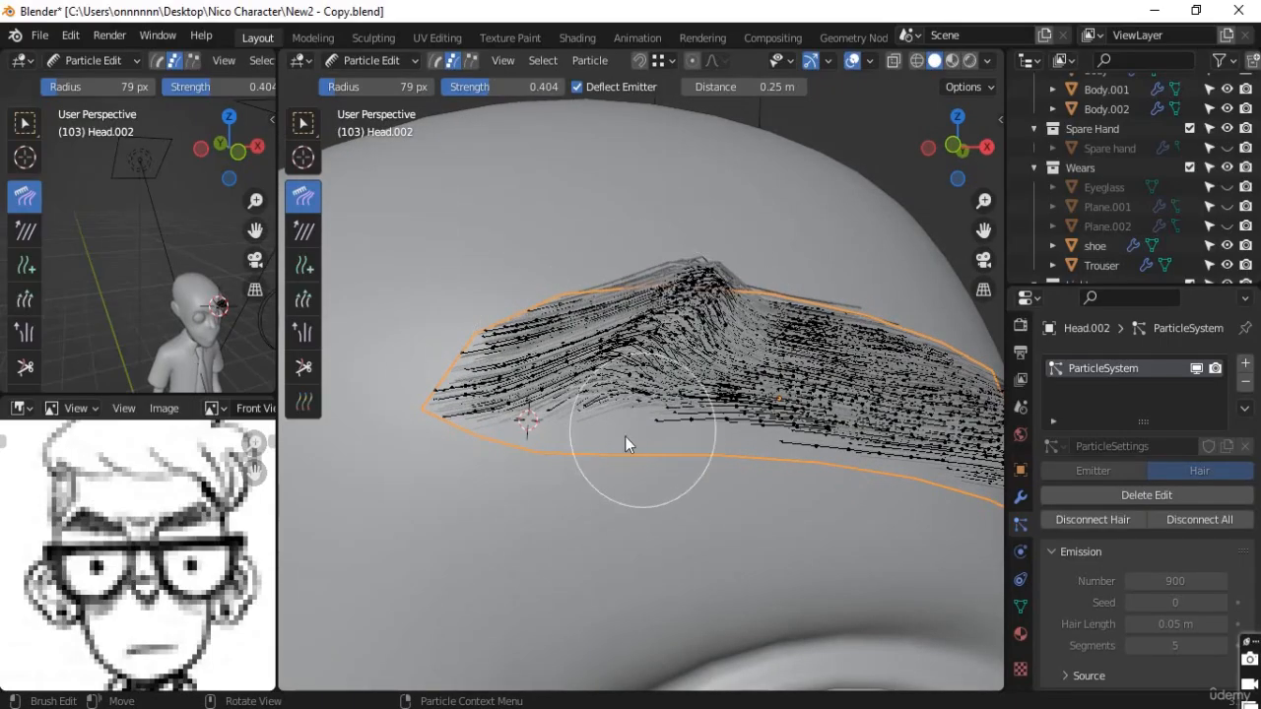
# Step: Comb the raised hairs in the middle of the eyebrow back outward along the brow
pyautogui.moveTo(624, 450); pyautogui.dragTo(617, 445, button='middle')
pyautogui.moveTo(585, 340); pyautogui.dragTo(959, 394)
pyautogui.moveTo(609, 377); pyautogui.dragTo(953, 432)
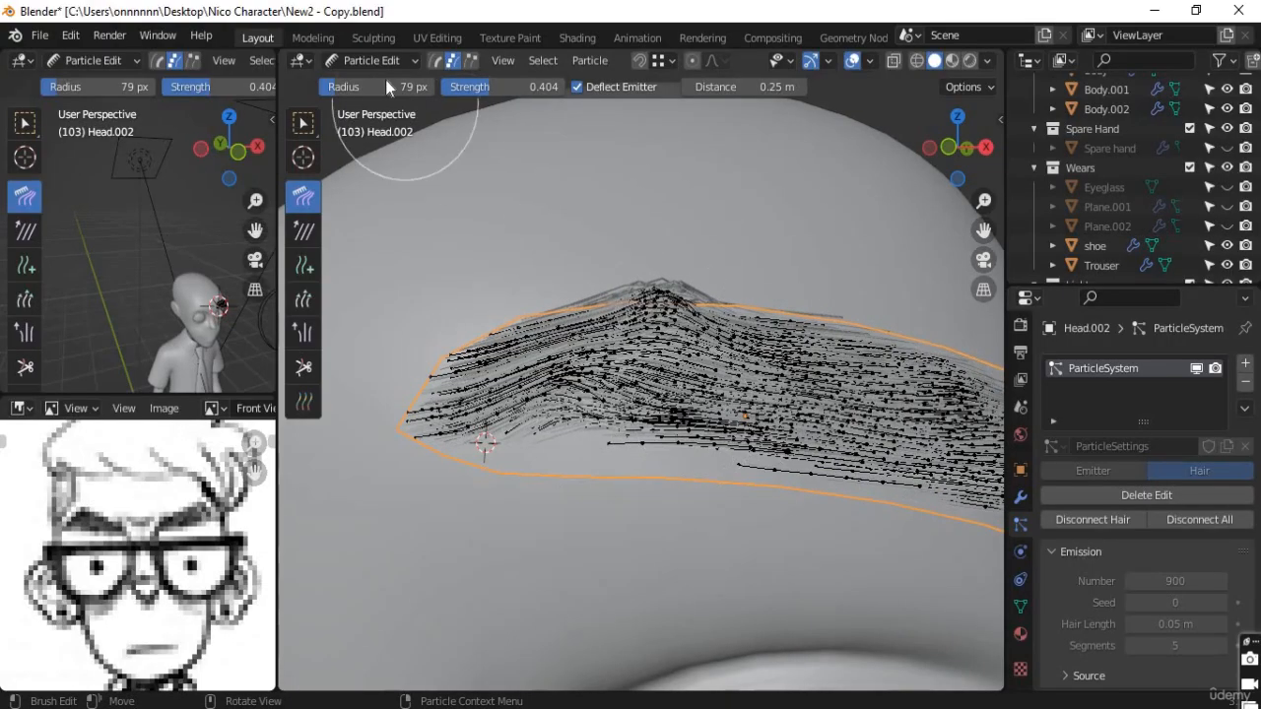
# Step: Set the comb brush radius to 55 px and smooth down the peak of hair on the eyebrow's upper edge
pyautogui.moveTo(337, 87); pyautogui.dragTo(330, 87)
pyautogui.moveTo(605, 375); pyautogui.dragTo(810, 391)
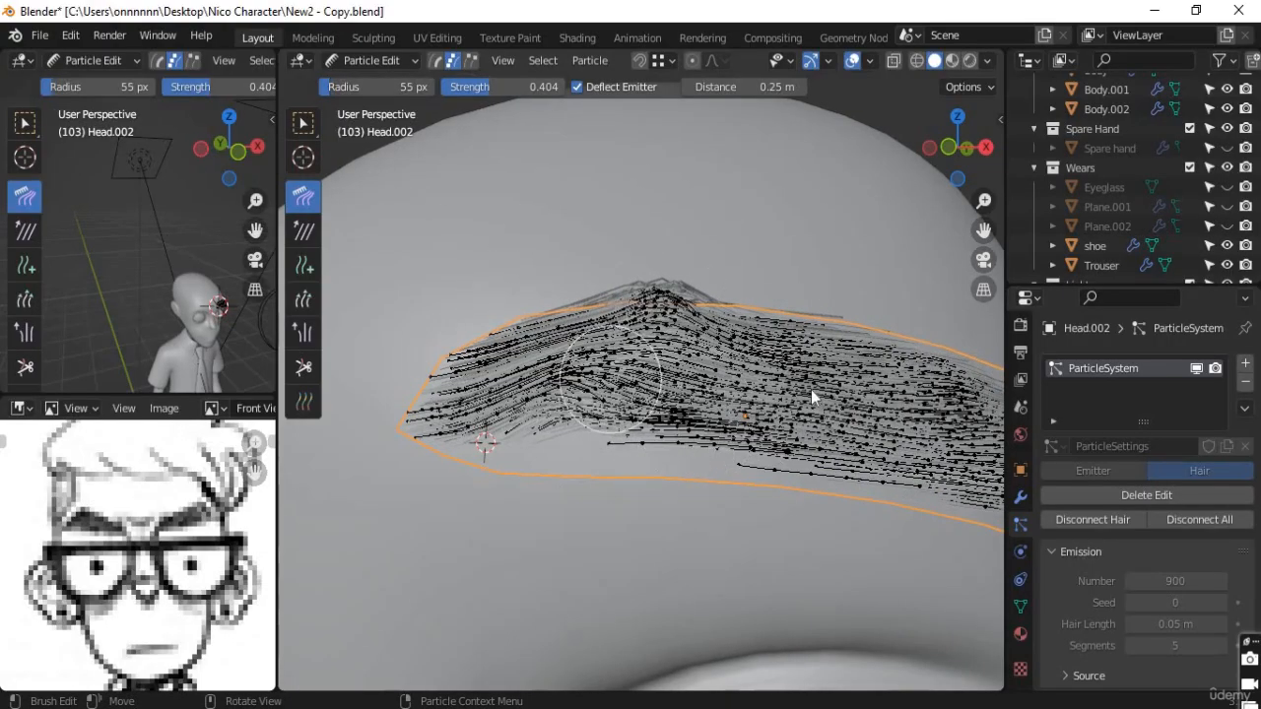
pyautogui.moveTo(648, 279)
pyautogui.mouseDown()
pyautogui.moveTo(894, 344)
pyautogui.moveTo(872, 340)
pyautogui.mouseUp()
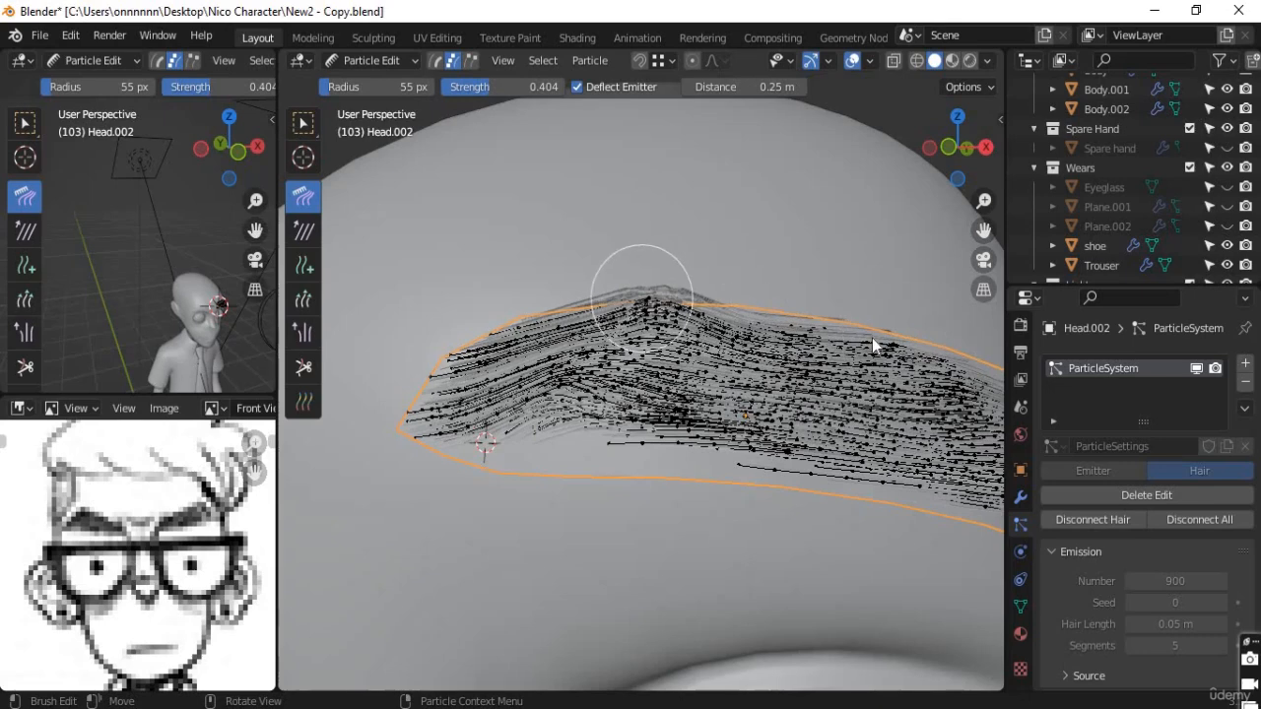
pyautogui.moveTo(768, 403); pyautogui.dragTo(571, 408)
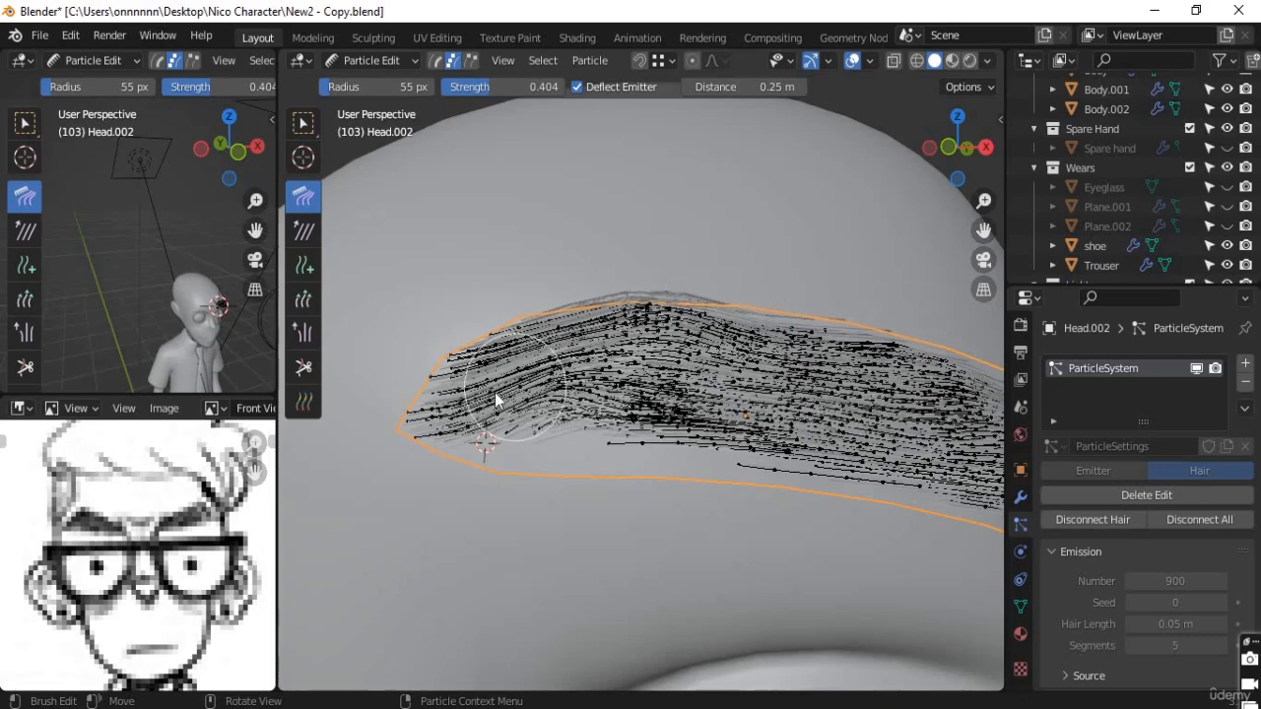
pyautogui.moveTo(489, 383)
pyautogui.mouseDown()
pyautogui.moveTo(558, 351)
pyautogui.moveTo(477, 423)
pyautogui.moveTo(512, 389)
pyautogui.mouseUp()
# Step: Comb the inner-end hairs up to the patch's curved outline and smooth the hairs along its upper edge
pyautogui.moveTo(512, 389); pyautogui.dragTo(472, 354, button='middle')
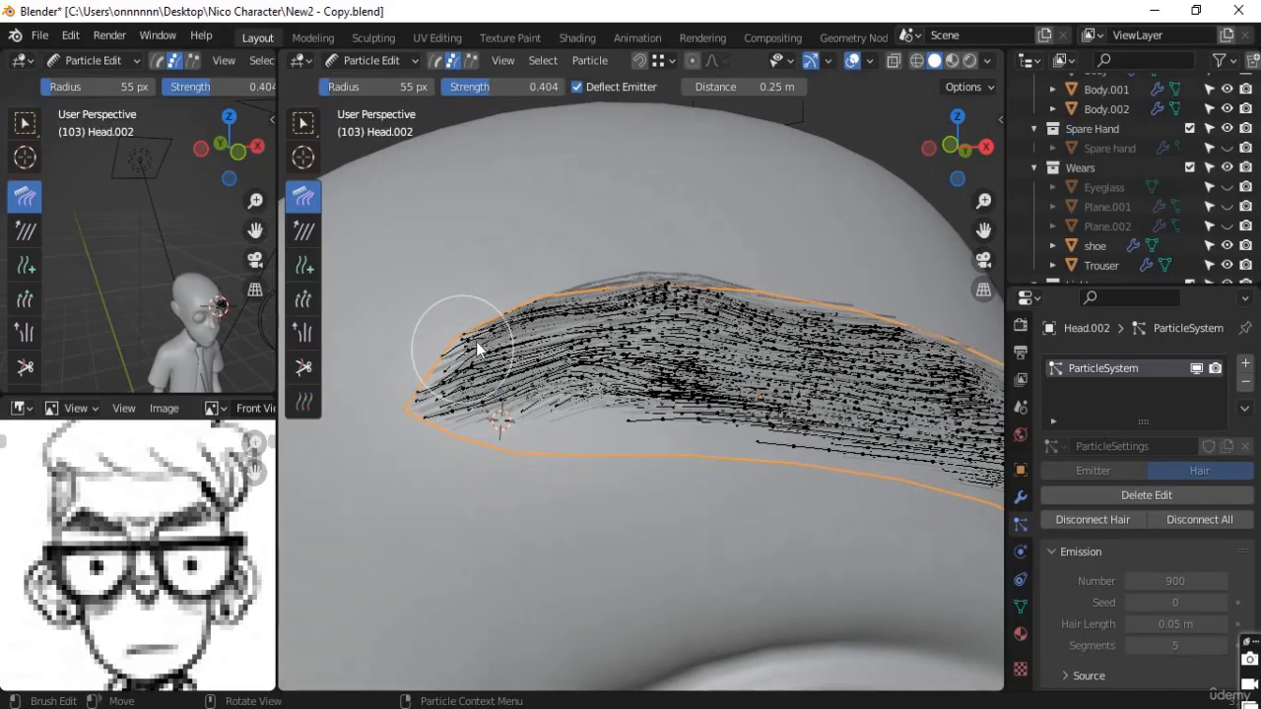
pyautogui.moveTo(483, 342)
pyautogui.mouseDown()
pyautogui.moveTo(488, 298)
pyautogui.moveTo(492, 312)
pyautogui.moveTo(555, 282)
pyautogui.moveTo(493, 417)
pyautogui.moveTo(464, 419)
pyautogui.moveTo(643, 357)
pyautogui.moveTo(601, 339)
pyautogui.moveTo(665, 335)
pyautogui.moveTo(535, 304)
pyautogui.mouseUp()
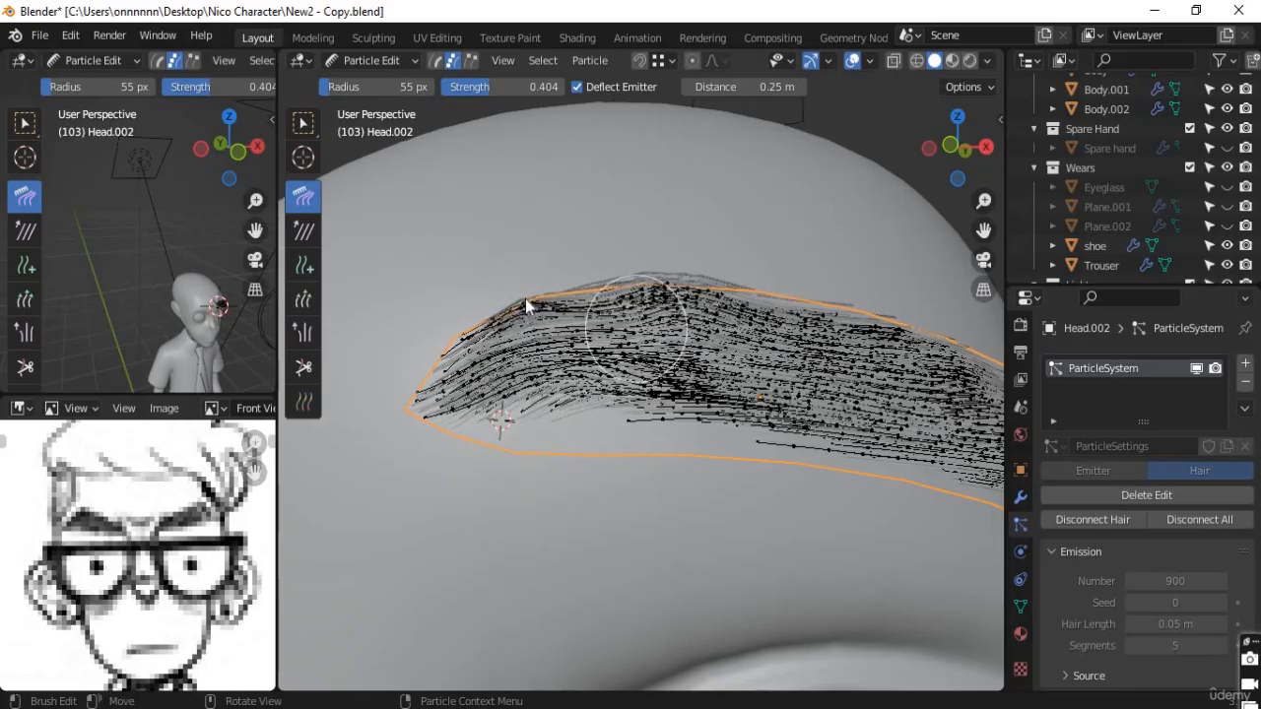
pyautogui.moveTo(888, 308)
pyautogui.mouseDown()
pyautogui.moveTo(556, 288)
pyautogui.moveTo(724, 299)
pyautogui.moveTo(716, 335)
pyautogui.moveTo(581, 365)
pyautogui.moveTo(956, 387)
pyautogui.mouseUp()
pyautogui.moveTo(808, 478); pyautogui.dragTo(774, 474, button='middle')
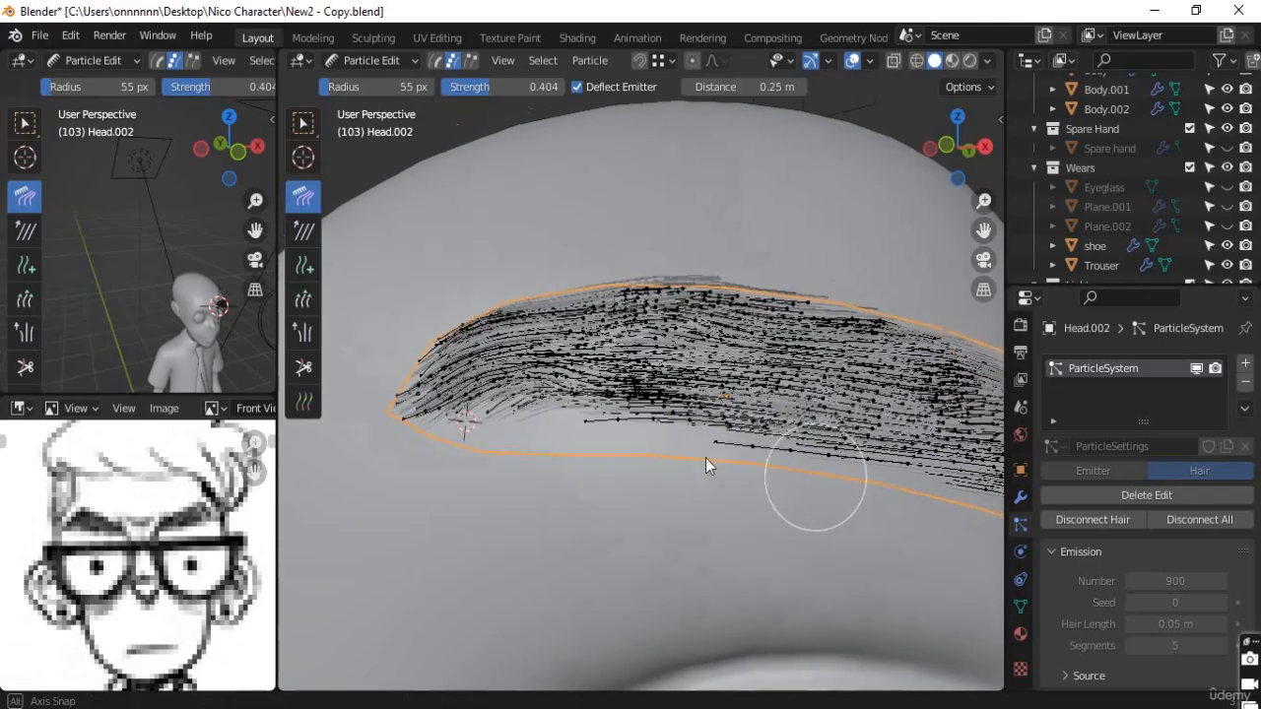
pyautogui.moveTo(678, 342)
pyautogui.mouseDown()
pyautogui.moveTo(653, 377)
pyautogui.moveTo(450, 372)
pyautogui.moveTo(776, 422)
pyautogui.moveTo(482, 338)
pyautogui.mouseUp()
# Step: Comb the low hairs at the eyebrow's outer tip slightly upward and outward to tighten the tip
pyautogui.scroll(-3, 864, 453)
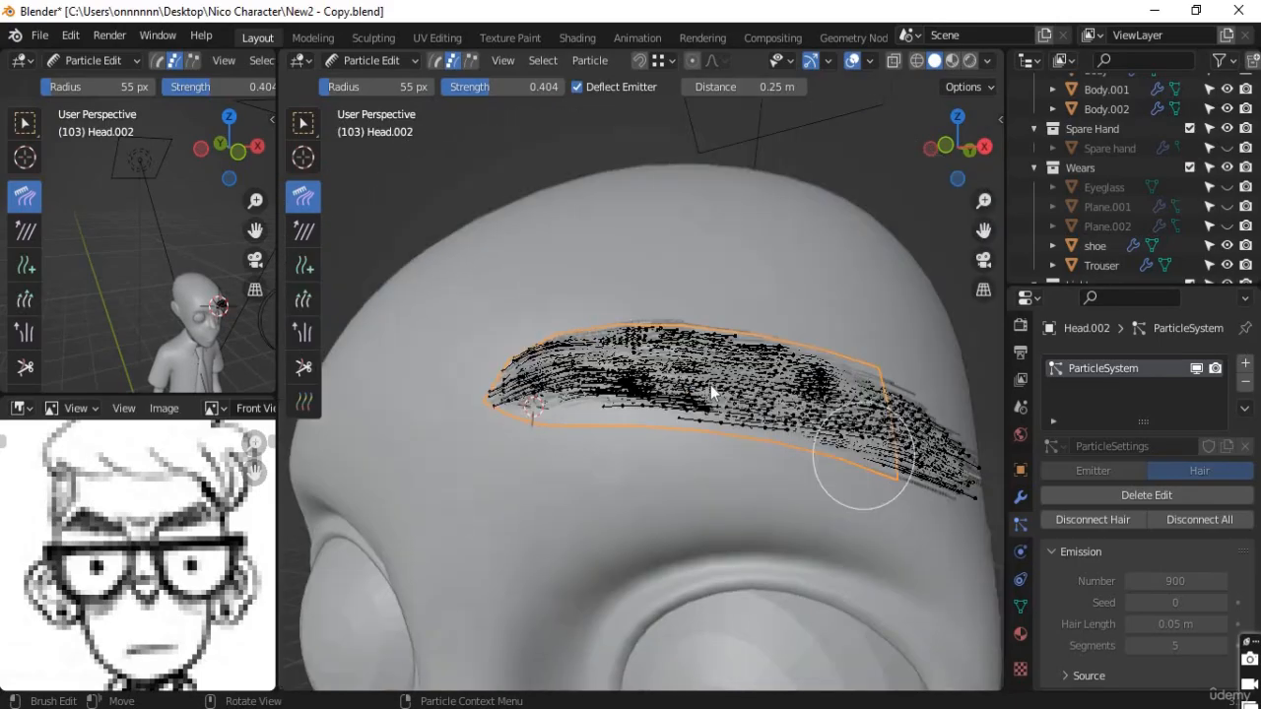
pyautogui.moveTo(877, 460)
pyautogui.mouseDown(button='middle')
pyautogui.moveTo(831, 472)
pyautogui.moveTo(813, 495)
pyautogui.mouseUp(button='middle')
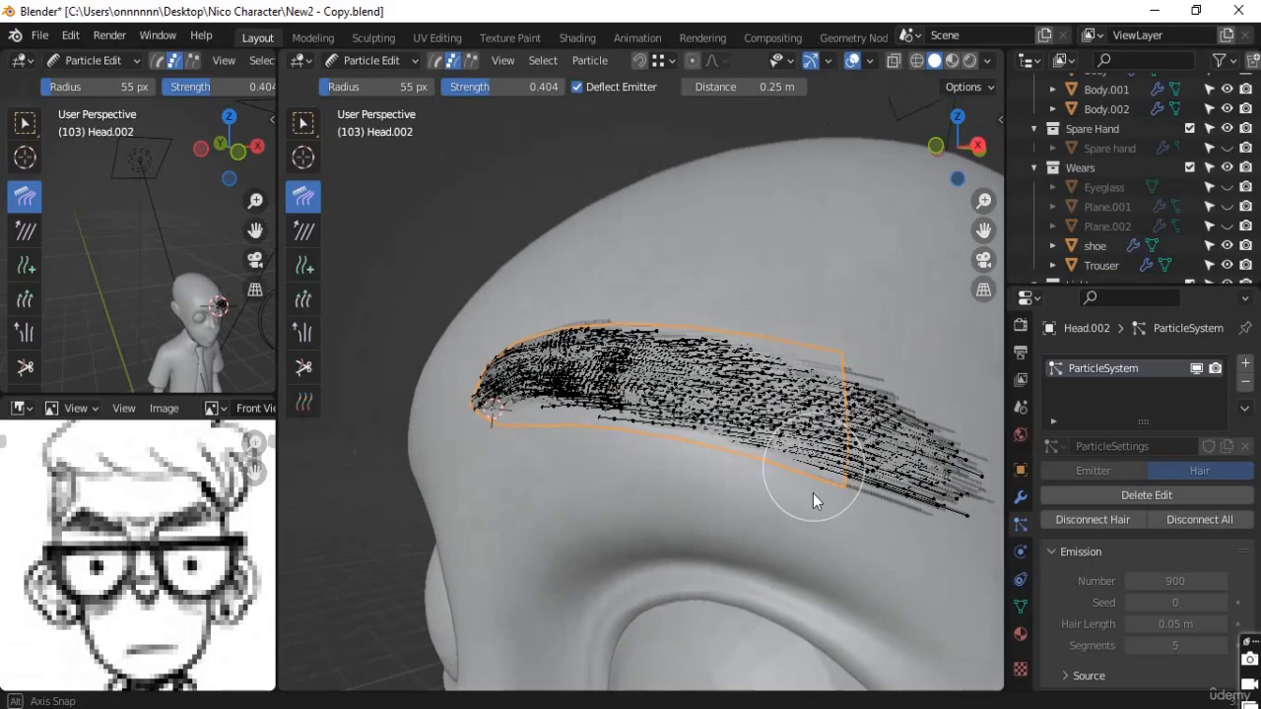
pyautogui.moveTo(923, 503); pyautogui.dragTo(997, 496)
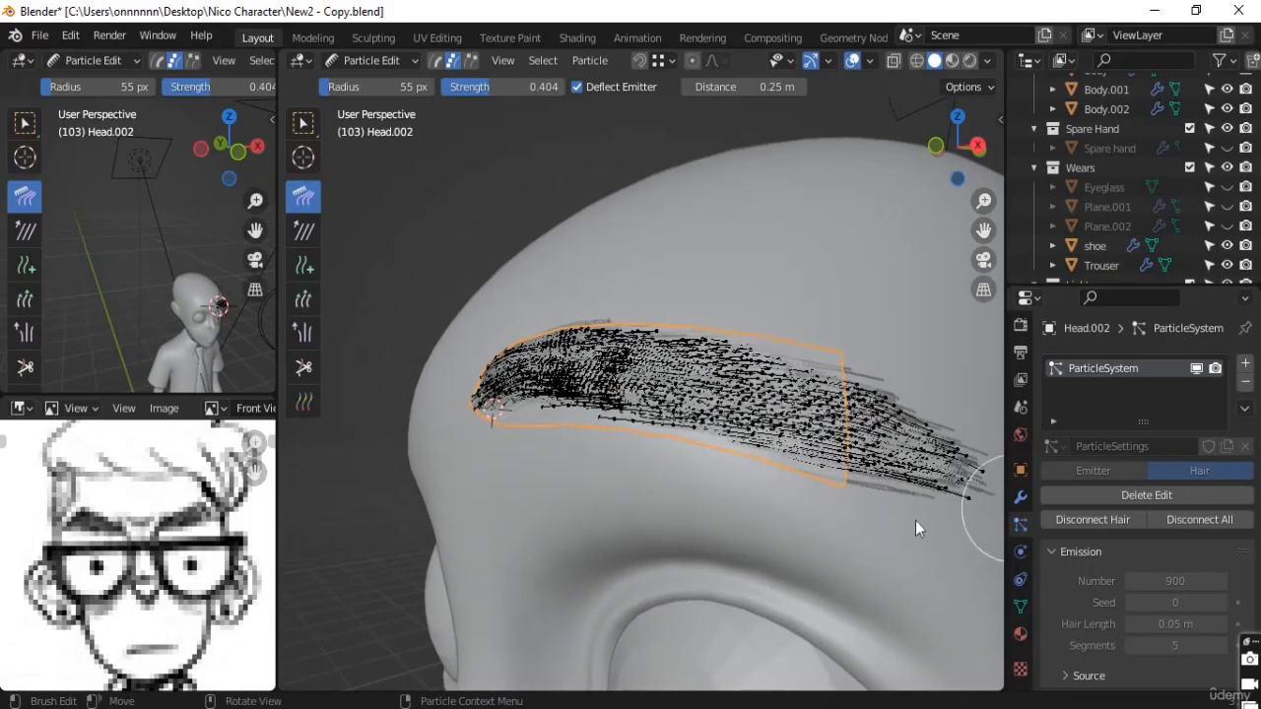
pyautogui.moveTo(771, 514)
pyautogui.mouseDown(button='middle')
pyautogui.moveTo(717, 515)
pyautogui.moveTo(796, 527)
pyautogui.moveTo(765, 557)
pyautogui.mouseUp(button='middle')
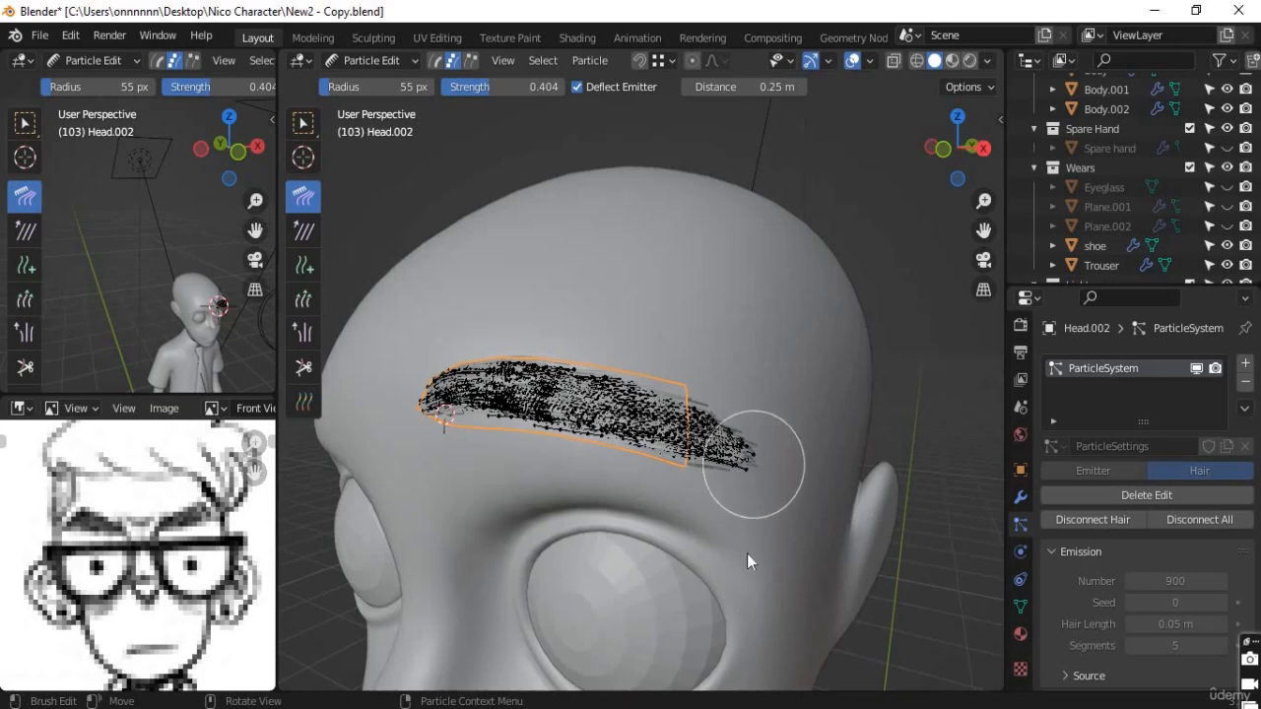
# Step: Try to trim the long hairs at the eyebrow's outer tip with the Cut brush at 35 px radius
pyautogui.moveTo(746, 554); pyautogui.dragTo(713, 500, button='middle')
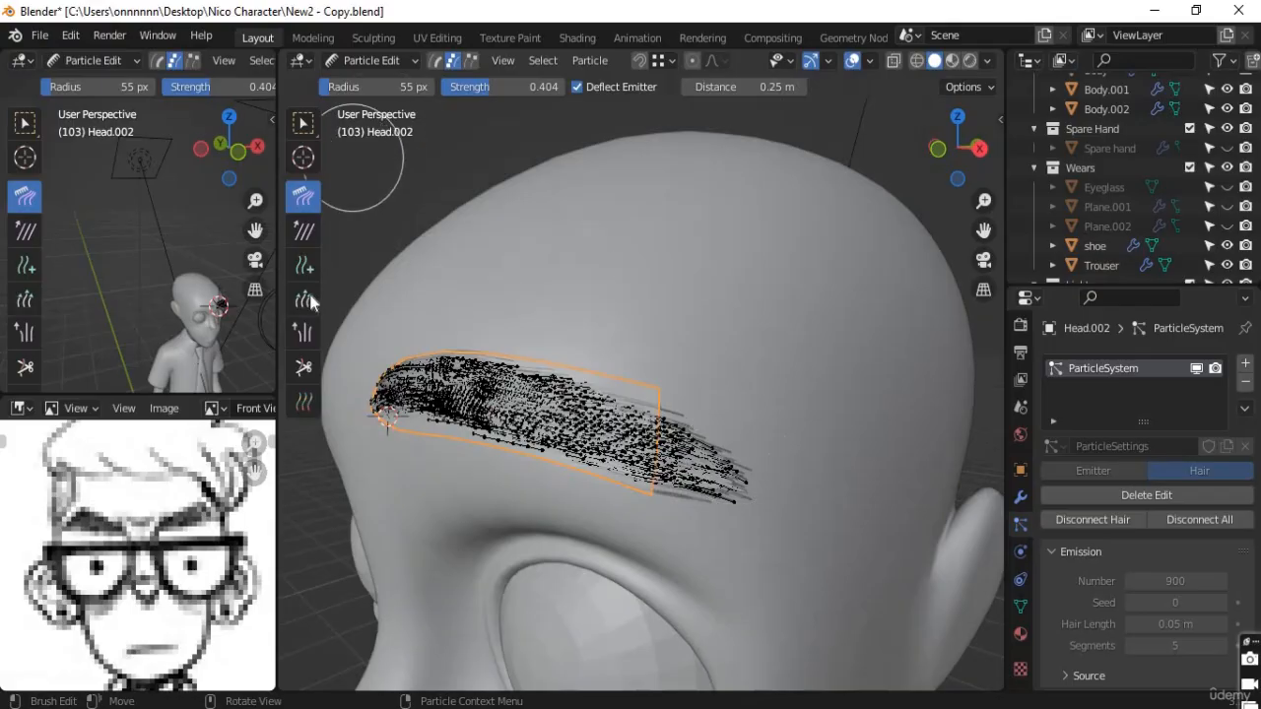
pyautogui.click(302, 368)
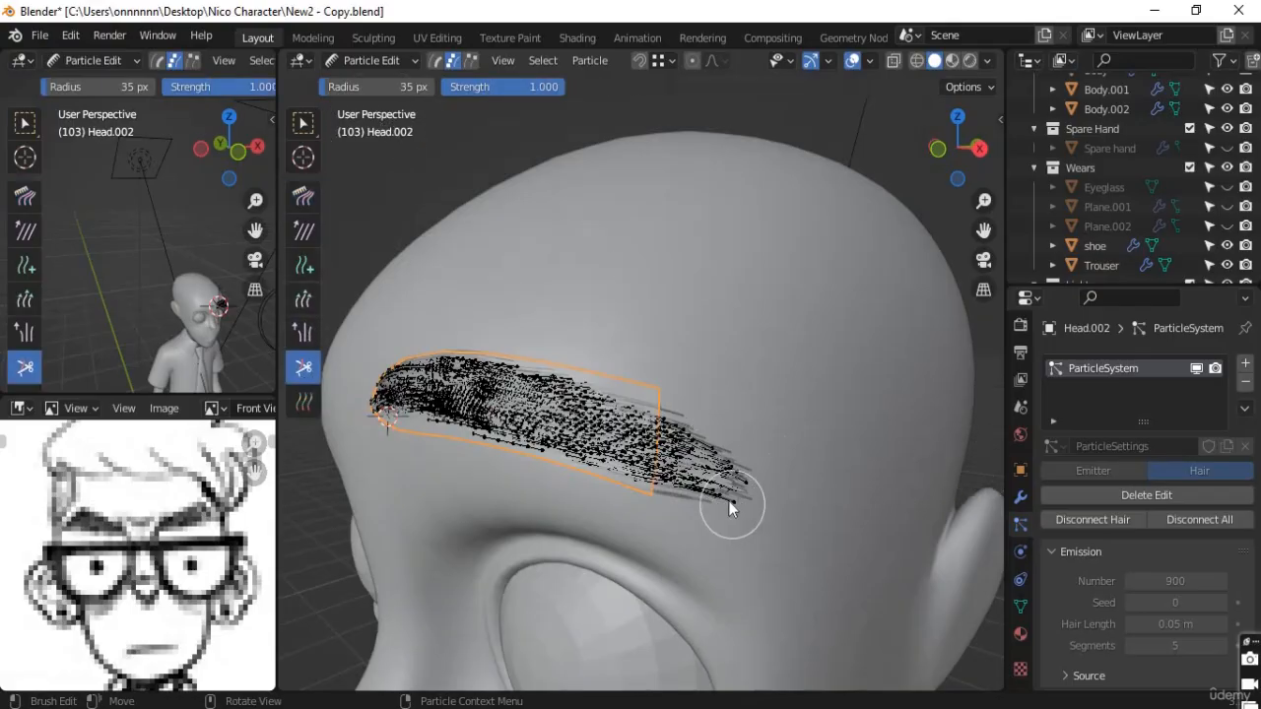
pyautogui.moveTo(728, 500); pyautogui.dragTo(669, 526)
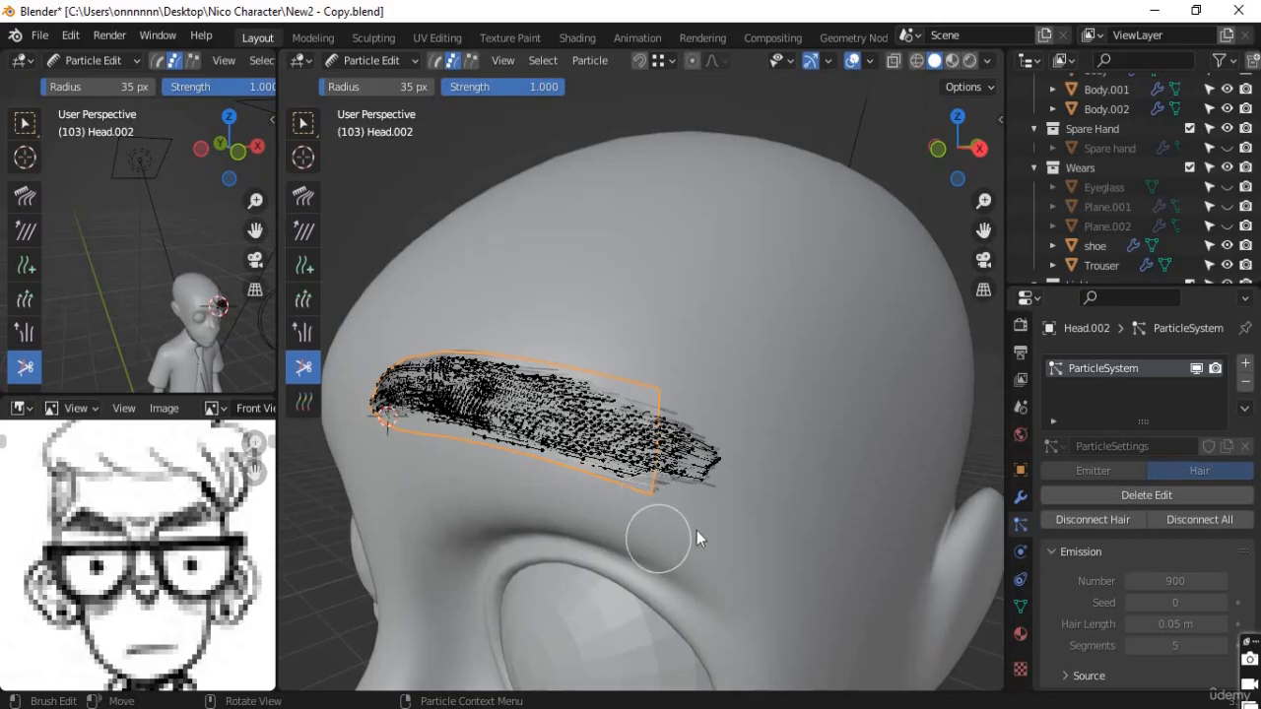
pyautogui.moveTo(696, 530)
pyautogui.mouseDown(button='middle')
pyautogui.moveTo(718, 484)
pyautogui.moveTo(776, 505)
pyautogui.moveTo(705, 533)
pyautogui.mouseUp(button='middle')
pyautogui.hotkey('ctrl', 'z')
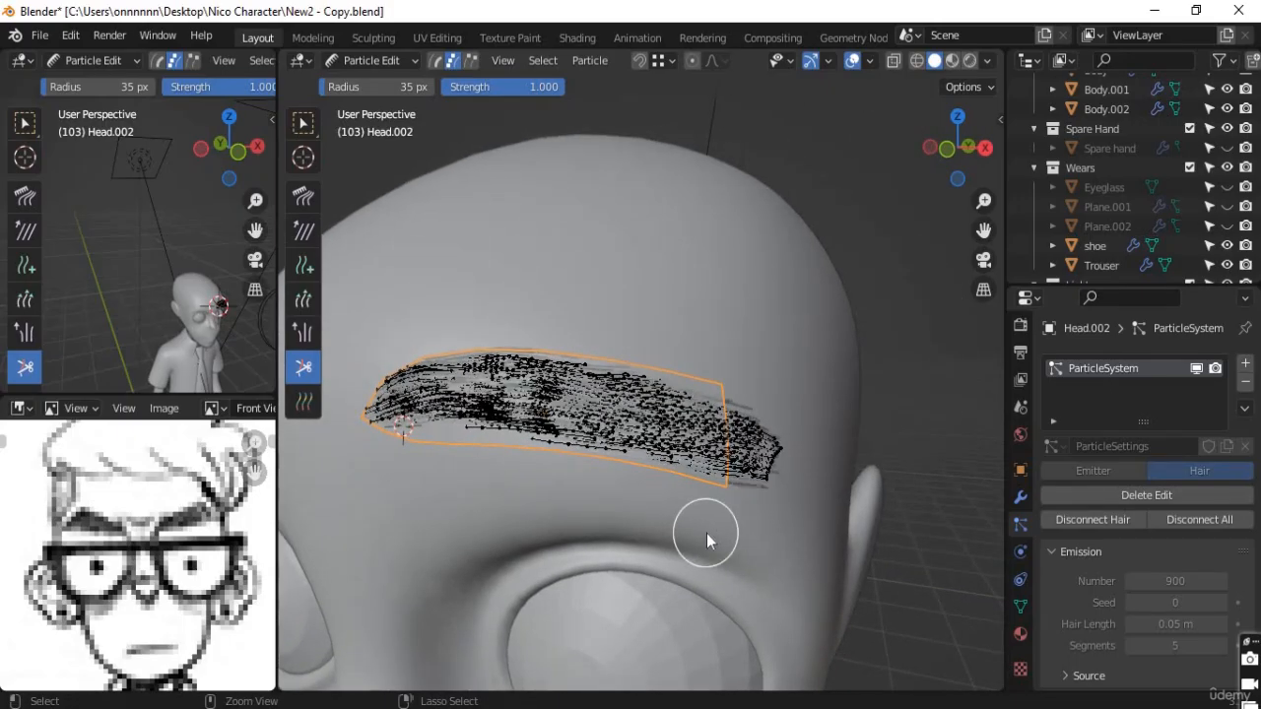
pyautogui.moveTo(738, 501); pyautogui.dragTo(796, 445, button='middle')
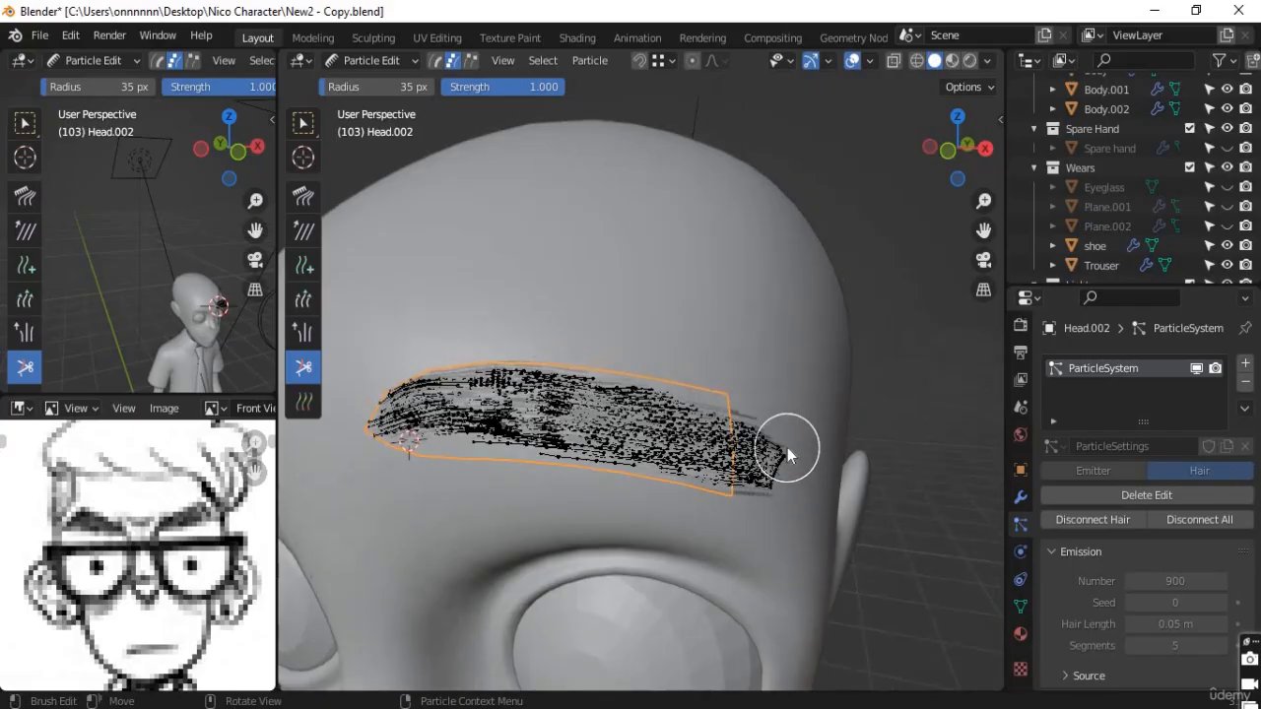
pyautogui.hotkey('ctrl', 'z')
# Step: Try trimming the outer tip again with the Cut brush radius set to 31 px, then undo the cut
pyautogui.moveTo(403, 86); pyautogui.dragTo(372, 86)
pyautogui.moveTo(791, 447); pyautogui.dragTo(804, 452)
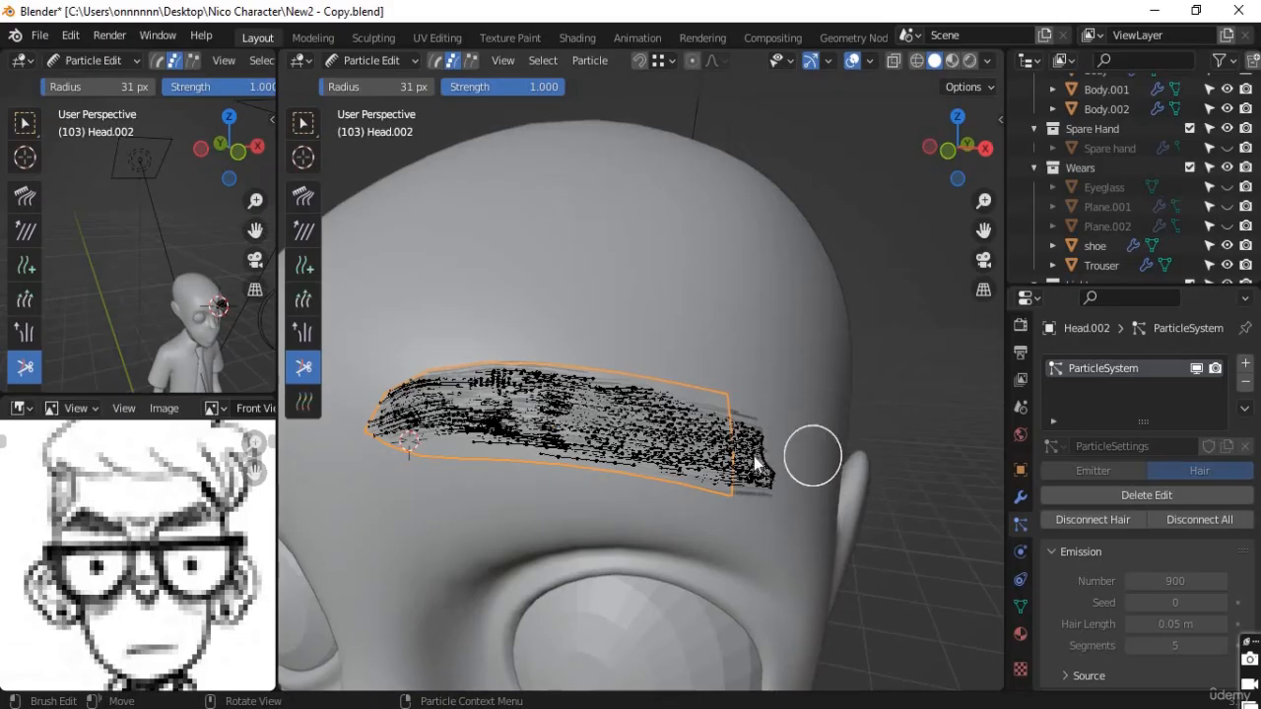
pyautogui.moveTo(804, 453)
pyautogui.mouseDown(button='middle')
pyautogui.moveTo(696, 465)
pyautogui.moveTo(658, 449)
pyautogui.mouseUp(button='middle')
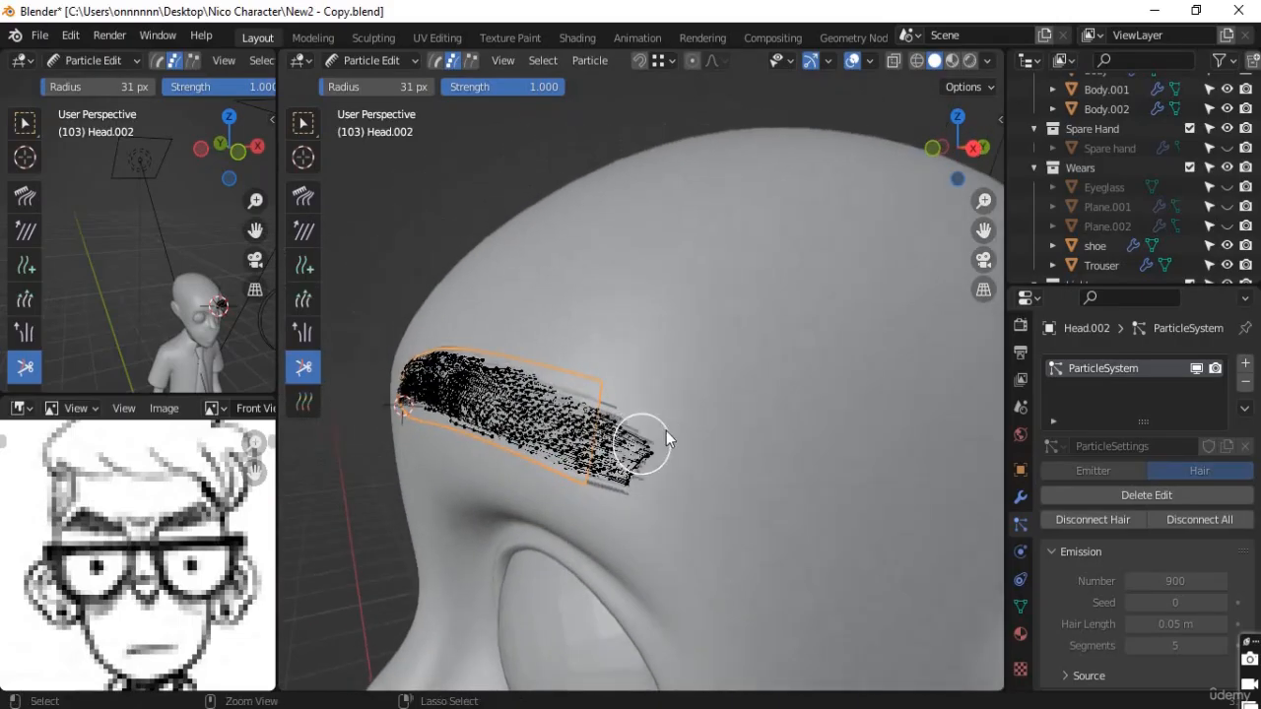
pyautogui.scroll(3, 662, 372)
pyautogui.moveTo(667, 372); pyautogui.dragTo(724, 398, button='middle')
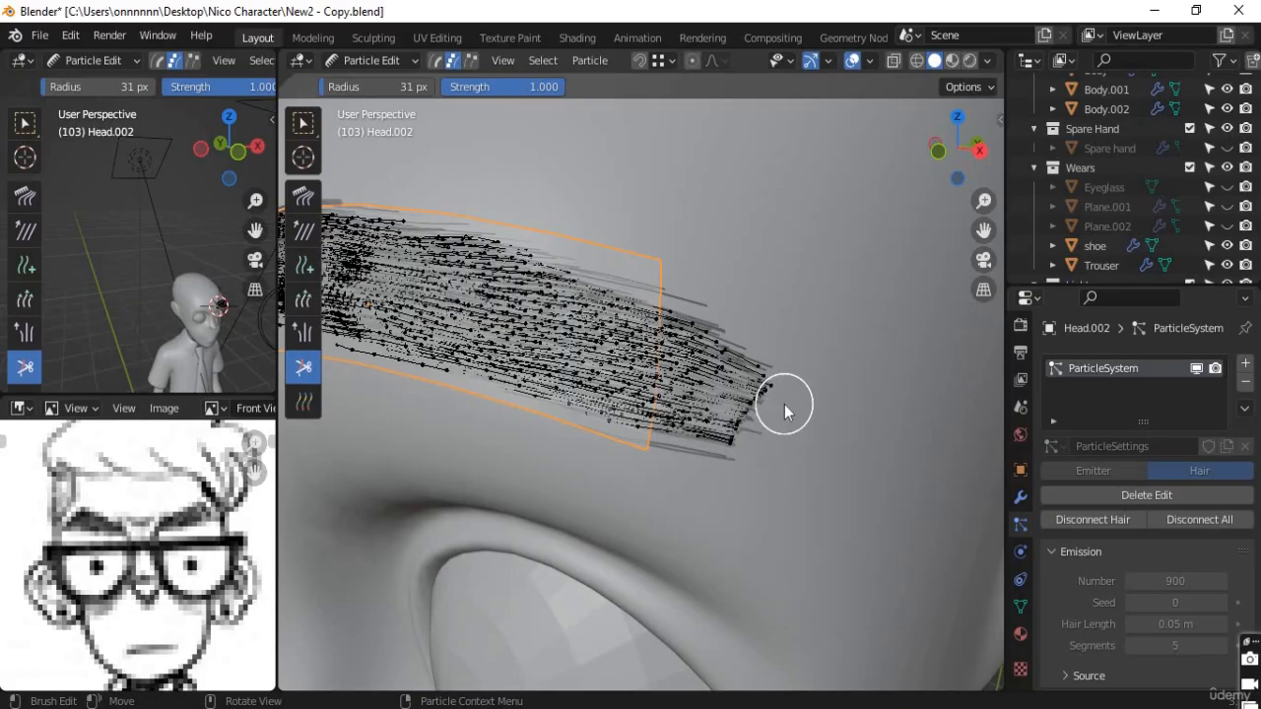
pyautogui.hotkey('ctrl', 'z')
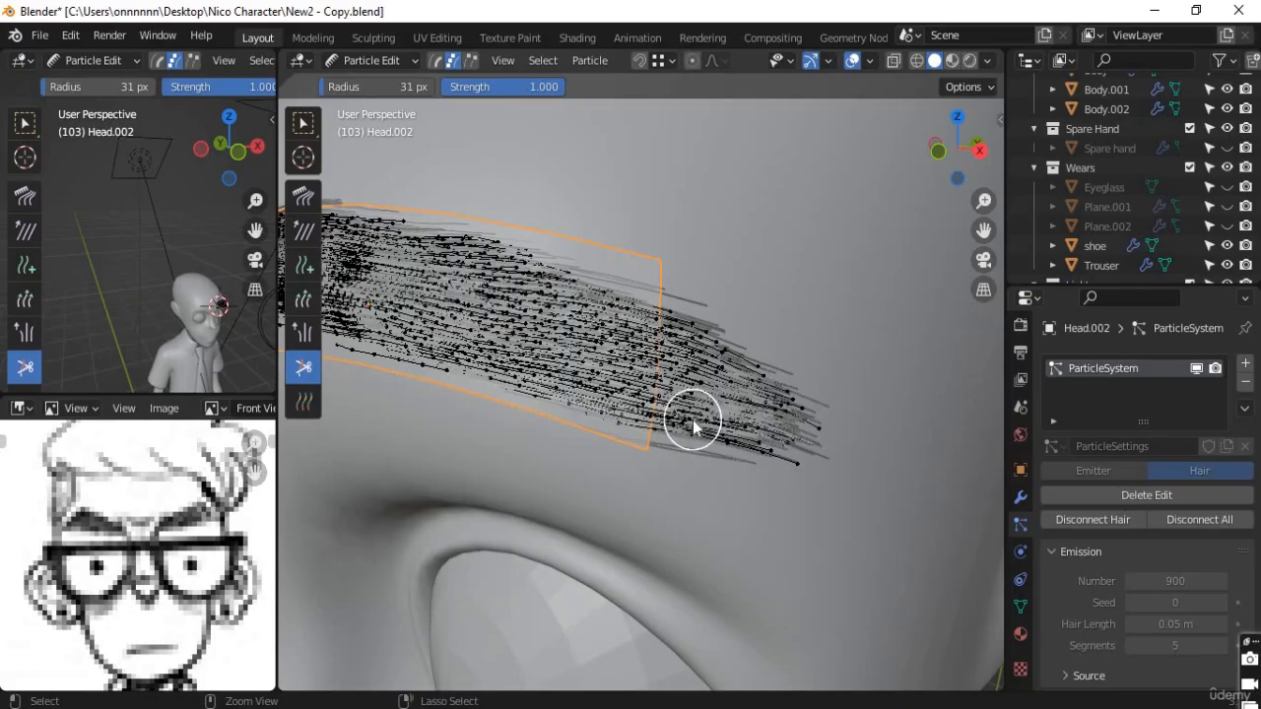
# Step: Shorten the hairs at the eyebrow's outer tip using the Length brush in Shrink mode
pyautogui.click(304, 297)
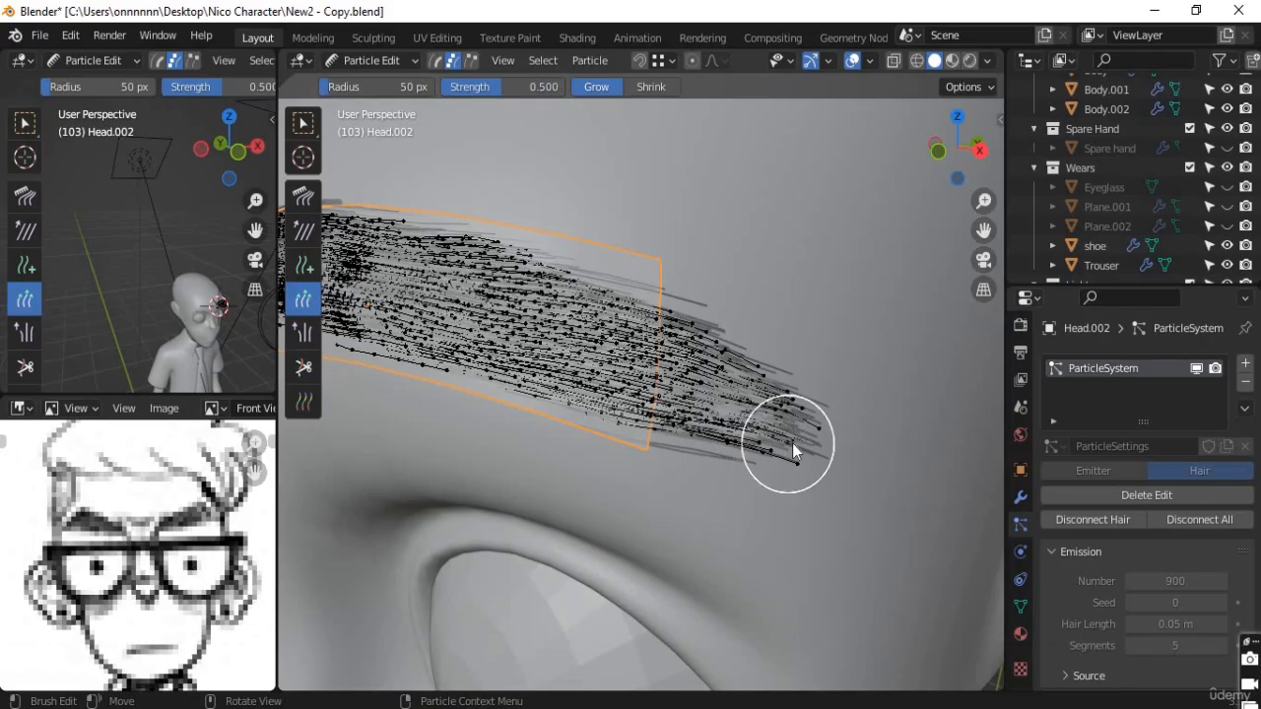
pyautogui.moveTo(792, 443)
pyautogui.mouseDown()
pyautogui.moveTo(804, 428)
pyautogui.moveTo(793, 415)
pyautogui.mouseUp()
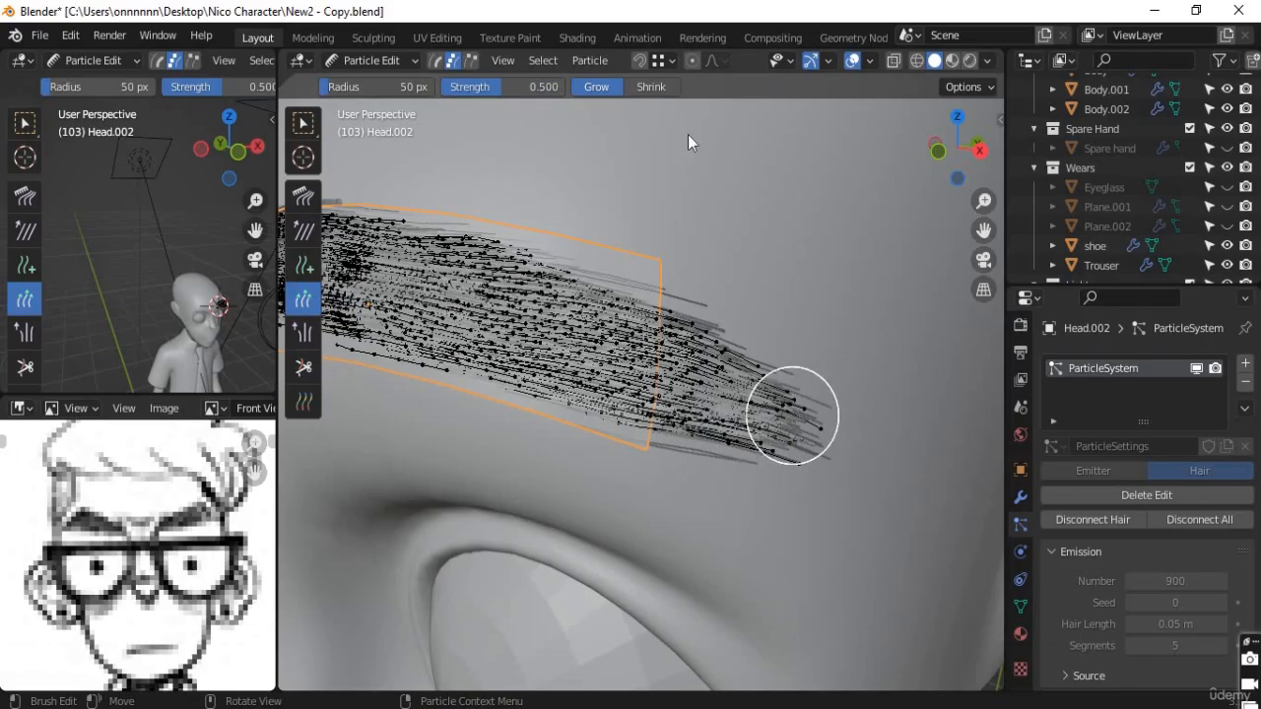
pyautogui.click(649, 87)
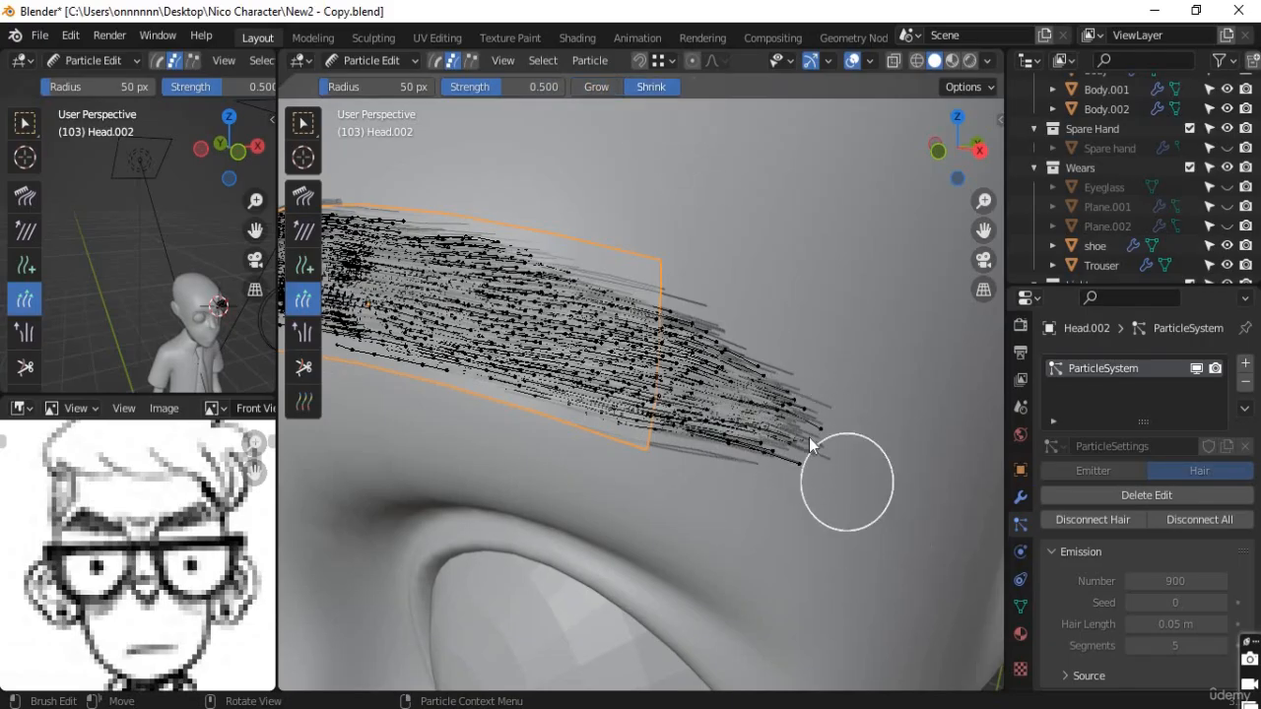
pyautogui.moveTo(803, 434)
pyautogui.mouseDown()
pyautogui.moveTo(809, 419)
pyautogui.moveTo(796, 468)
pyautogui.moveTo(766, 475)
pyautogui.moveTo(729, 422)
pyautogui.moveTo(775, 495)
pyautogui.mouseUp()
# Step: Shrink the hairs across the eyebrow's outer end, around the patch's outer edge, a bit more
pyautogui.moveTo(778, 495); pyautogui.dragTo(817, 511, button='middle')
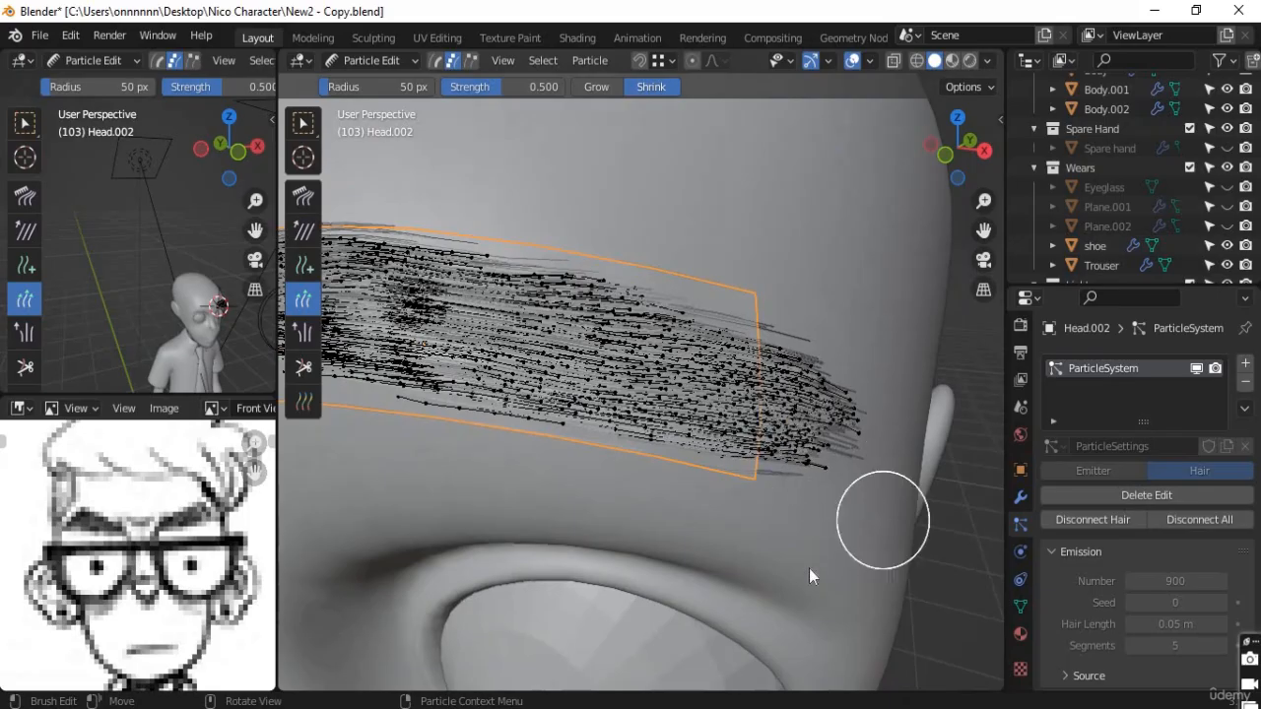
pyautogui.moveTo(809, 568); pyautogui.dragTo(782, 552, button='middle')
pyautogui.scroll(-7, 744, 584)
pyautogui.moveTo(686, 562)
pyautogui.mouseDown(button='middle')
pyautogui.moveTo(762, 550)
pyautogui.moveTo(719, 545)
pyautogui.mouseUp(button='middle')
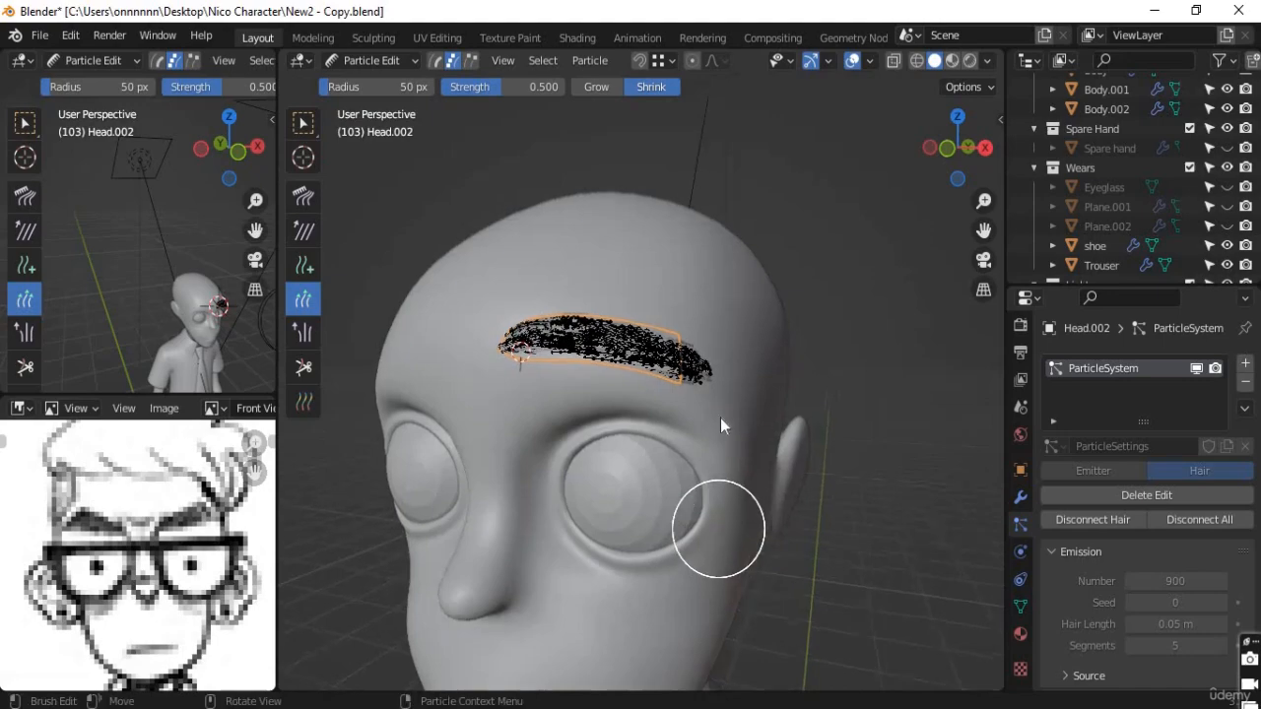
pyautogui.scroll(5, 720, 418)
pyautogui.moveTo(685, 445); pyautogui.dragTo(714, 415, button='middle')
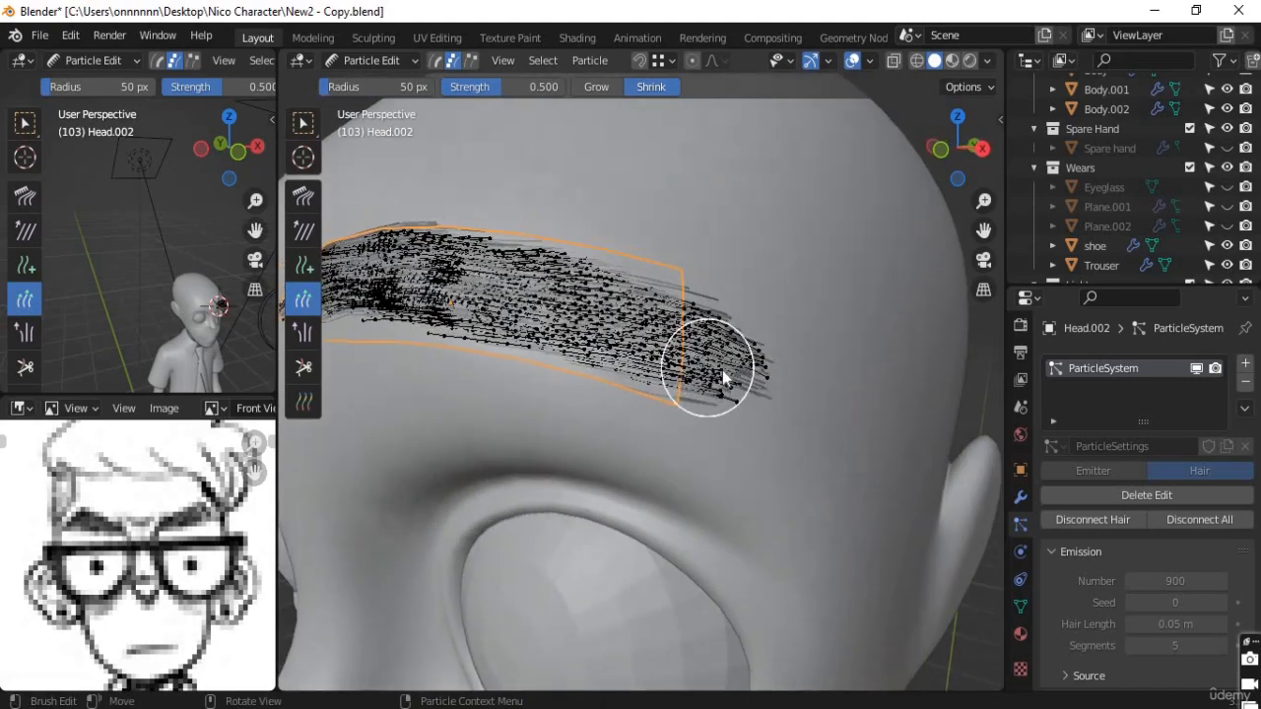
pyautogui.moveTo(690, 363)
pyautogui.mouseDown()
pyautogui.moveTo(683, 351)
pyautogui.moveTo(726, 348)
pyautogui.moveTo(719, 367)
pyautogui.mouseUp()
# Step: Comb the hairs along the eyebrow's upper edge outward from the inner end with the Comb brush
pyautogui.moveTo(662, 520); pyautogui.dragTo(677, 463, button='middle')
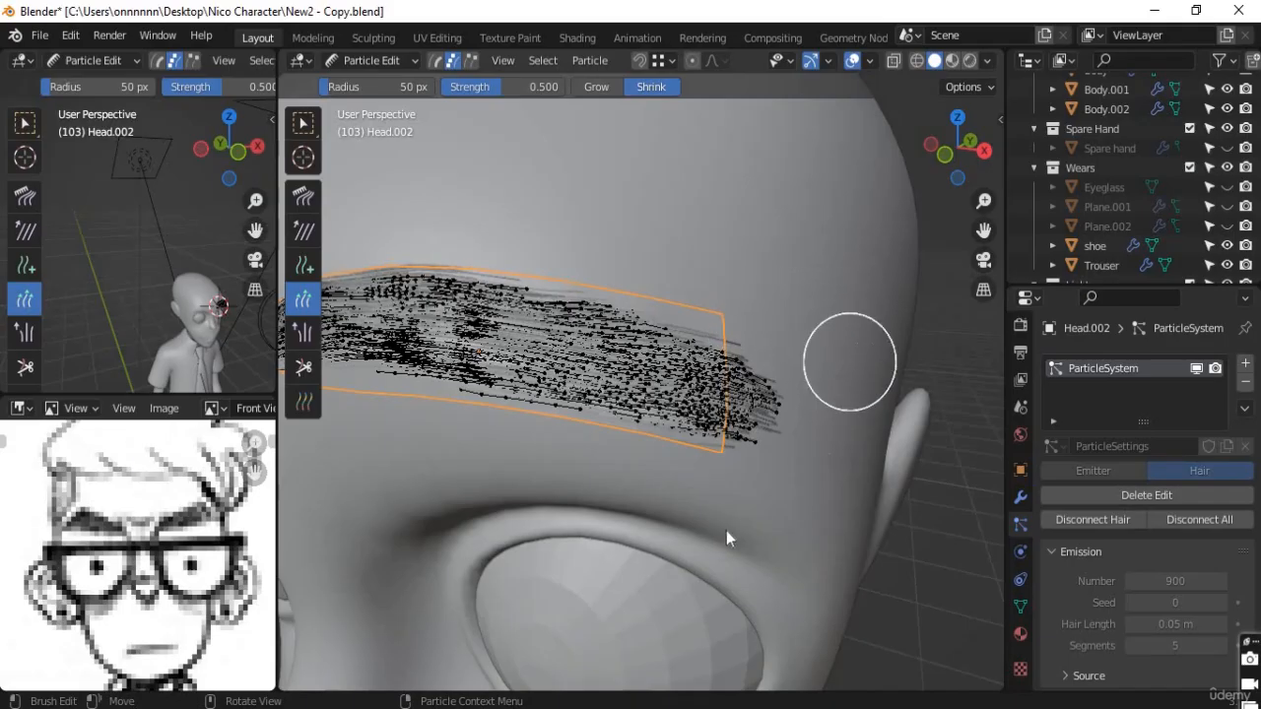
pyautogui.scroll(-5, 679, 537)
pyautogui.moveTo(634, 520); pyautogui.dragTo(588, 472, button='middle')
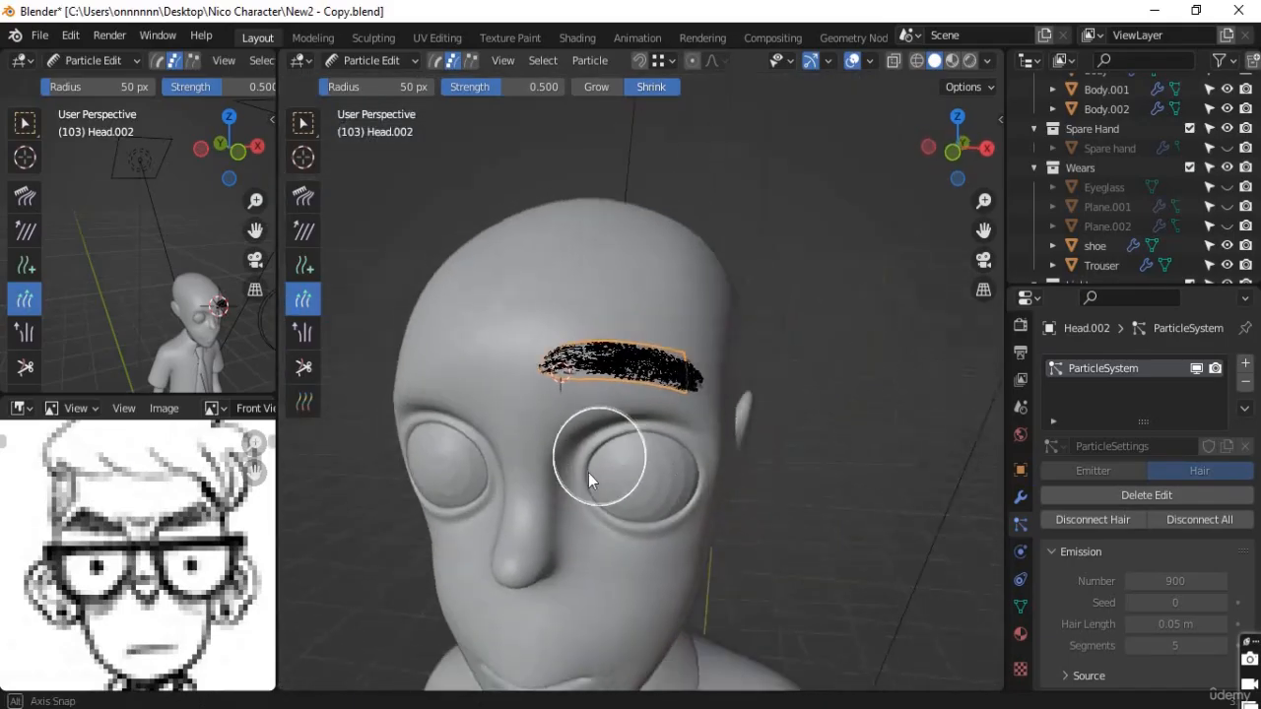
pyautogui.scroll(4, 588, 472)
pyautogui.click(303, 196)
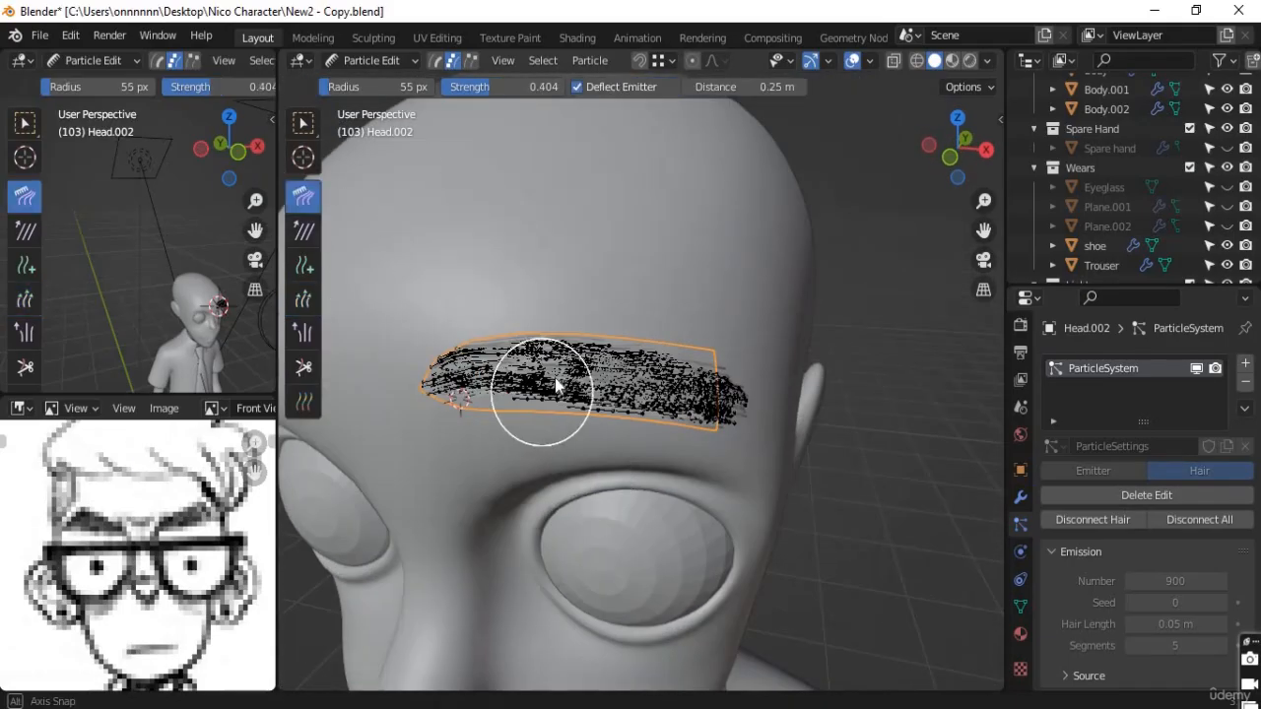
pyautogui.moveTo(534, 394); pyautogui.dragTo(664, 473, button='middle')
pyautogui.scroll(4, 545, 384)
pyautogui.moveTo(600, 517); pyautogui.dragTo(576, 433, button='middle')
pyautogui.moveTo(456, 331)
pyautogui.mouseDown()
pyautogui.moveTo(422, 329)
pyautogui.moveTo(600, 240)
pyautogui.moveTo(788, 258)
pyautogui.moveTo(610, 211)
pyautogui.moveTo(851, 309)
pyautogui.moveTo(942, 311)
pyautogui.mouseUp()
# Step: Comb the inner-end hairs outward along the brow and sweep the lower ones upward
pyautogui.keyDown('shift'); pyautogui.moveTo(504, 385); pyautogui.dragTo(648, 382, button='middle'); pyautogui.keyUp('shift')
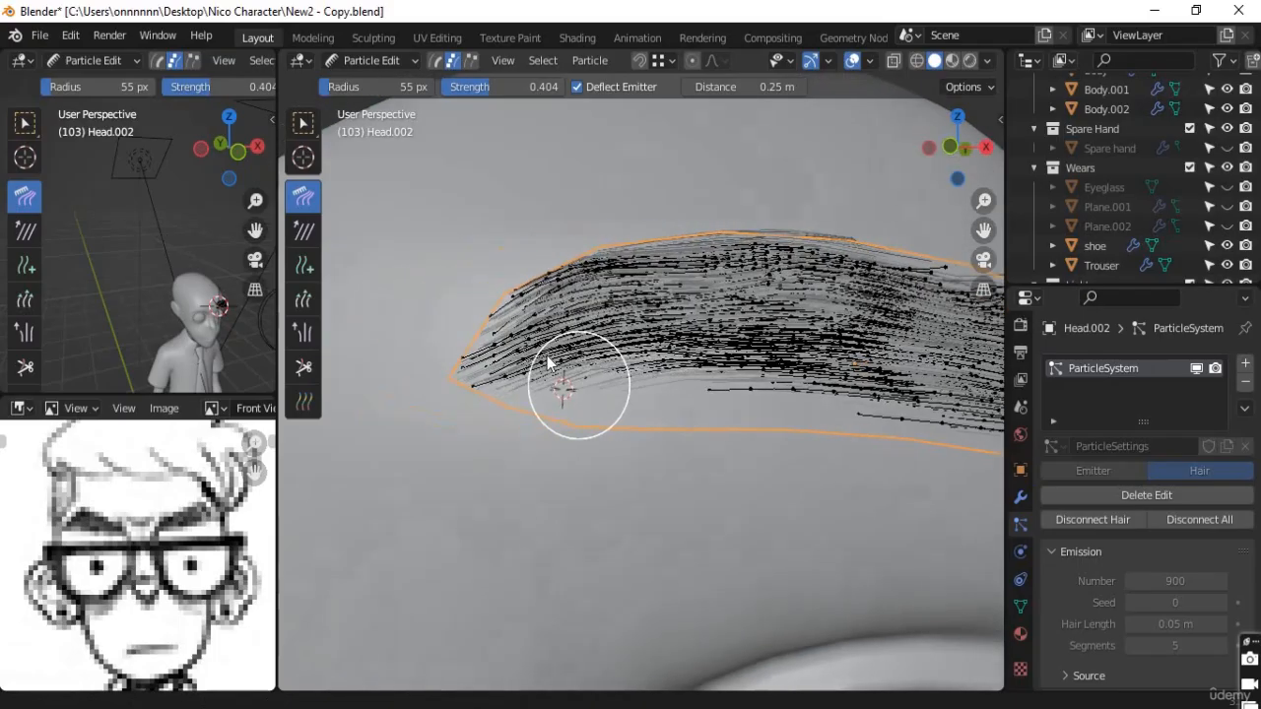
pyautogui.moveTo(545, 332)
pyautogui.mouseDown()
pyautogui.moveTo(723, 358)
pyautogui.moveTo(538, 357)
pyautogui.moveTo(585, 366)
pyautogui.moveTo(677, 340)
pyautogui.mouseUp()
pyautogui.moveTo(562, 396)
pyautogui.mouseDown()
pyautogui.moveTo(833, 285)
pyautogui.moveTo(469, 366)
pyautogui.moveTo(729, 215)
pyautogui.moveTo(536, 417)
pyautogui.moveTo(746, 248)
pyautogui.moveTo(487, 386)
pyautogui.moveTo(751, 251)
pyautogui.moveTo(789, 247)
pyautogui.mouseUp()
pyautogui.moveTo(611, 471); pyautogui.dragTo(584, 429, button='middle')
pyautogui.moveTo(501, 325)
pyautogui.mouseDown()
pyautogui.moveTo(881, 366)
pyautogui.moveTo(562, 277)
pyautogui.moveTo(930, 323)
pyautogui.moveTo(555, 221)
pyautogui.moveTo(981, 285)
pyautogui.moveTo(584, 275)
pyautogui.moveTo(837, 310)
pyautogui.moveTo(574, 305)
pyautogui.moveTo(957, 365)
pyautogui.moveTo(562, 344)
pyautogui.moveTo(1001, 397)
pyautogui.moveTo(716, 246)
pyautogui.moveTo(999, 314)
pyautogui.moveTo(749, 371)
pyautogui.mouseUp()
# Step: Comb the middle and outer hairs outward and down toward the eyebrow's outer tip
pyautogui.scroll(-8, 763, 424)
pyautogui.moveTo(762, 424)
pyautogui.mouseDown(button='middle')
pyautogui.moveTo(726, 442)
pyautogui.moveTo(611, 400)
pyautogui.moveTo(650, 399)
pyautogui.moveTo(620, 295)
pyautogui.mouseUp(button='middle')
pyautogui.scroll(5, 732, 441)
pyautogui.moveTo(621, 295)
pyautogui.mouseDown()
pyautogui.moveTo(939, 373)
pyautogui.moveTo(711, 401)
pyautogui.moveTo(730, 255)
pyautogui.moveTo(927, 393)
pyautogui.mouseUp()
pyautogui.moveTo(783, 297); pyautogui.dragTo(917, 385)
pyautogui.moveTo(789, 246); pyautogui.dragTo(924, 380)
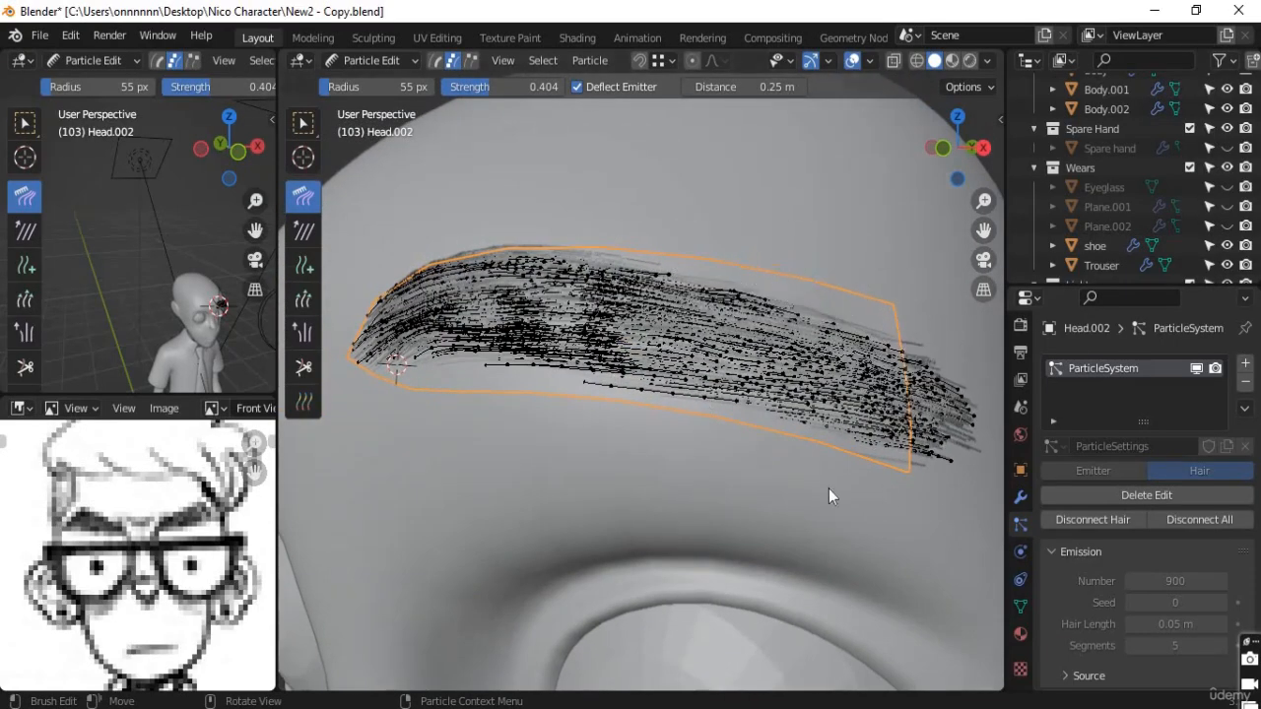
# Step: Set the comb brush radius to 110 px and comb the hairs on the inner part's lower edge downward
pyautogui.keyDown('shift'); pyautogui.moveTo(921, 487); pyautogui.dragTo(765, 488, button='middle'); pyautogui.keyUp('shift')
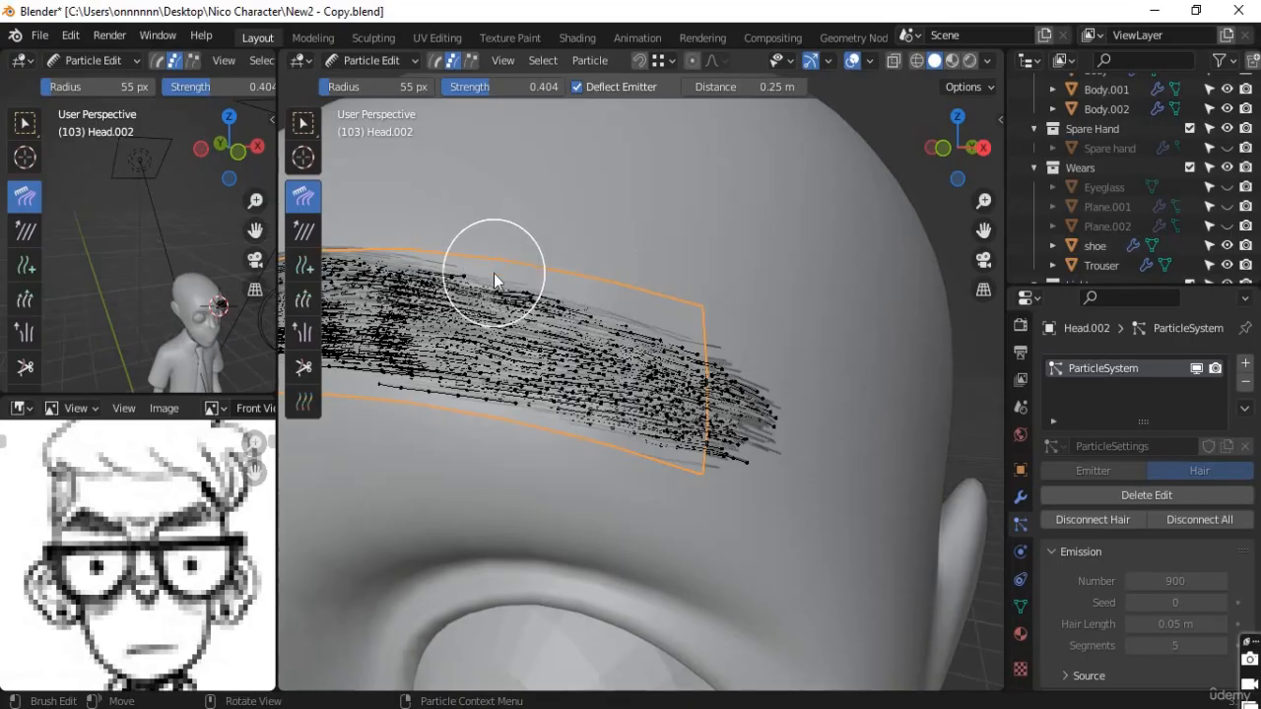
pyautogui.scroll(-4, 591, 413)
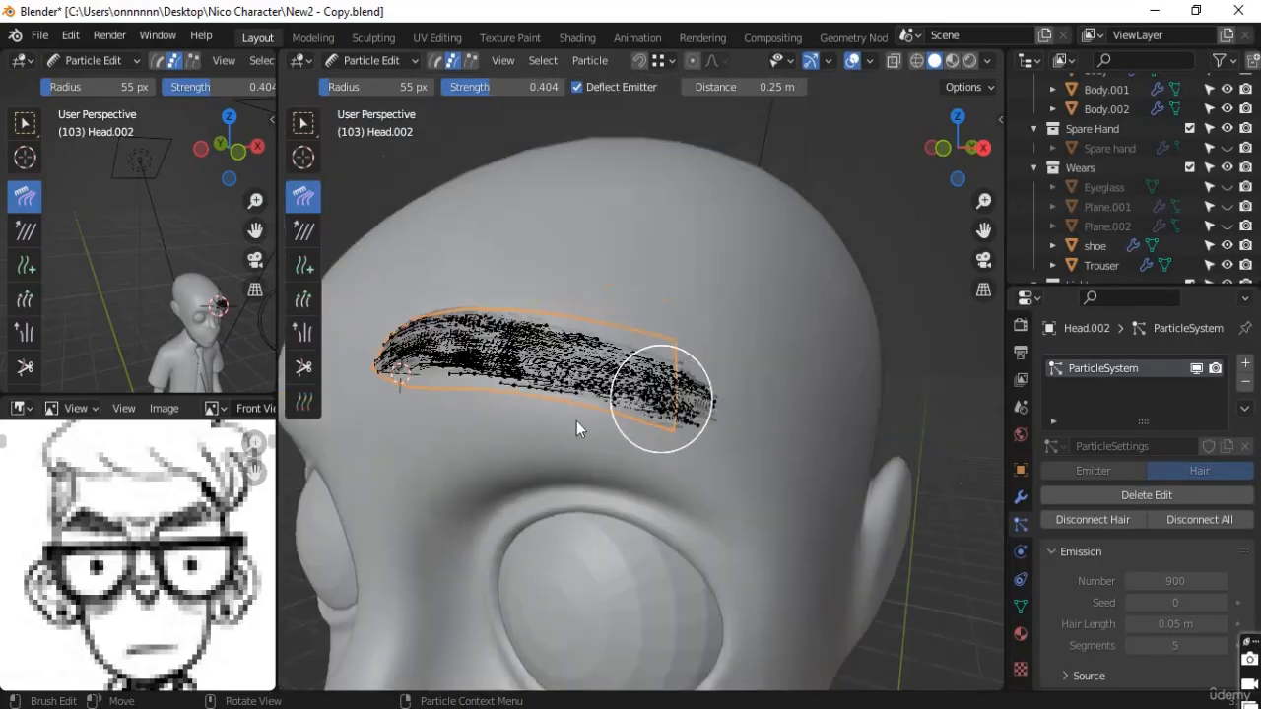
pyautogui.moveTo(577, 424); pyautogui.dragTo(653, 436, button='middle')
pyautogui.scroll(5, 650, 435)
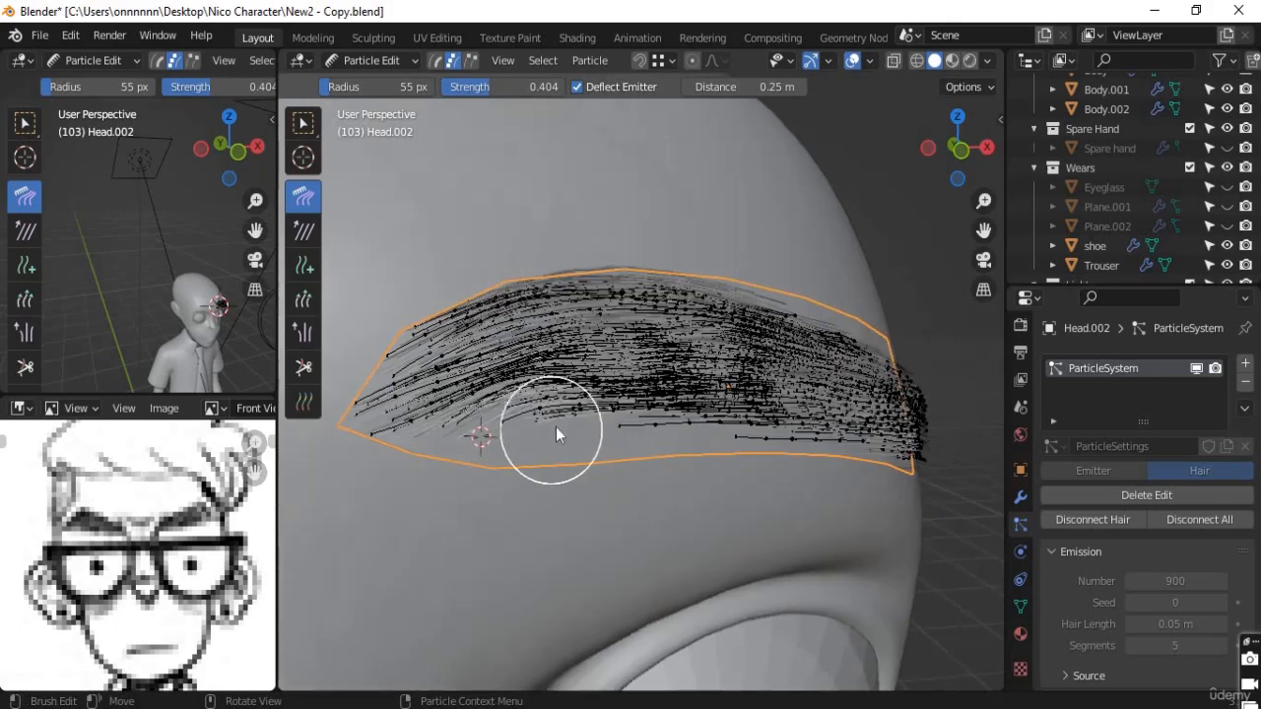
pyautogui.moveTo(400, 91); pyautogui.dragTo(463, 91)
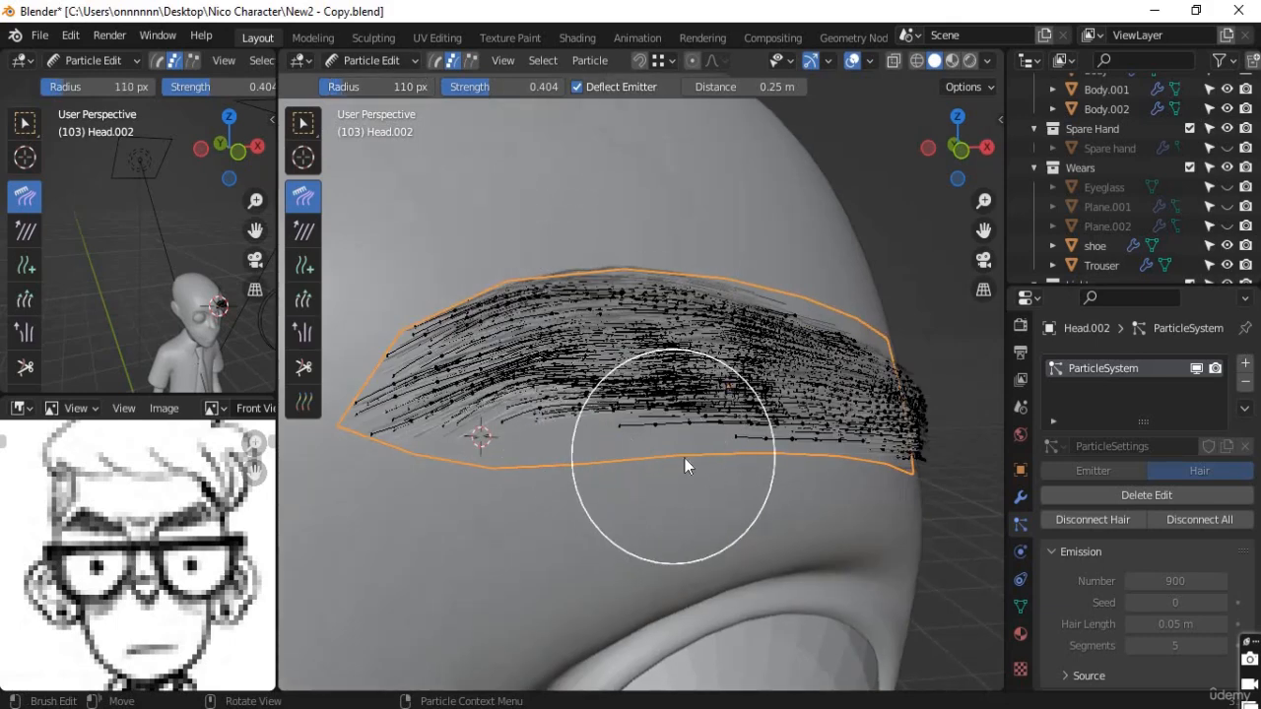
pyautogui.scroll(-4, 699, 462)
pyautogui.scroll(2, 702, 462)
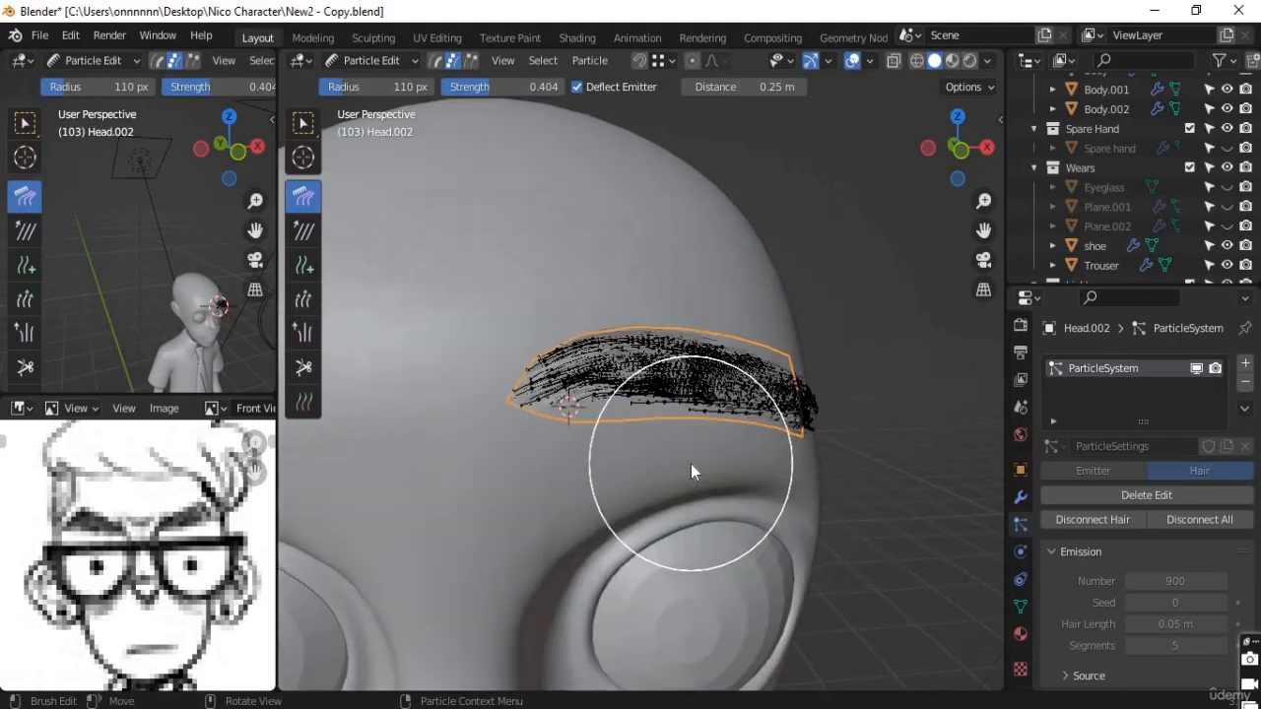
pyautogui.moveTo(595, 397)
pyautogui.mouseDown()
pyautogui.moveTo(629, 394)
pyautogui.moveTo(593, 416)
pyautogui.moveTo(614, 451)
pyautogui.mouseUp()
# Step: Set the comb brush radius to 79 px, comb the outer half's hairs down, and lift the outer tip slightly
pyautogui.moveTo(394, 87); pyautogui.dragTo(365, 87)
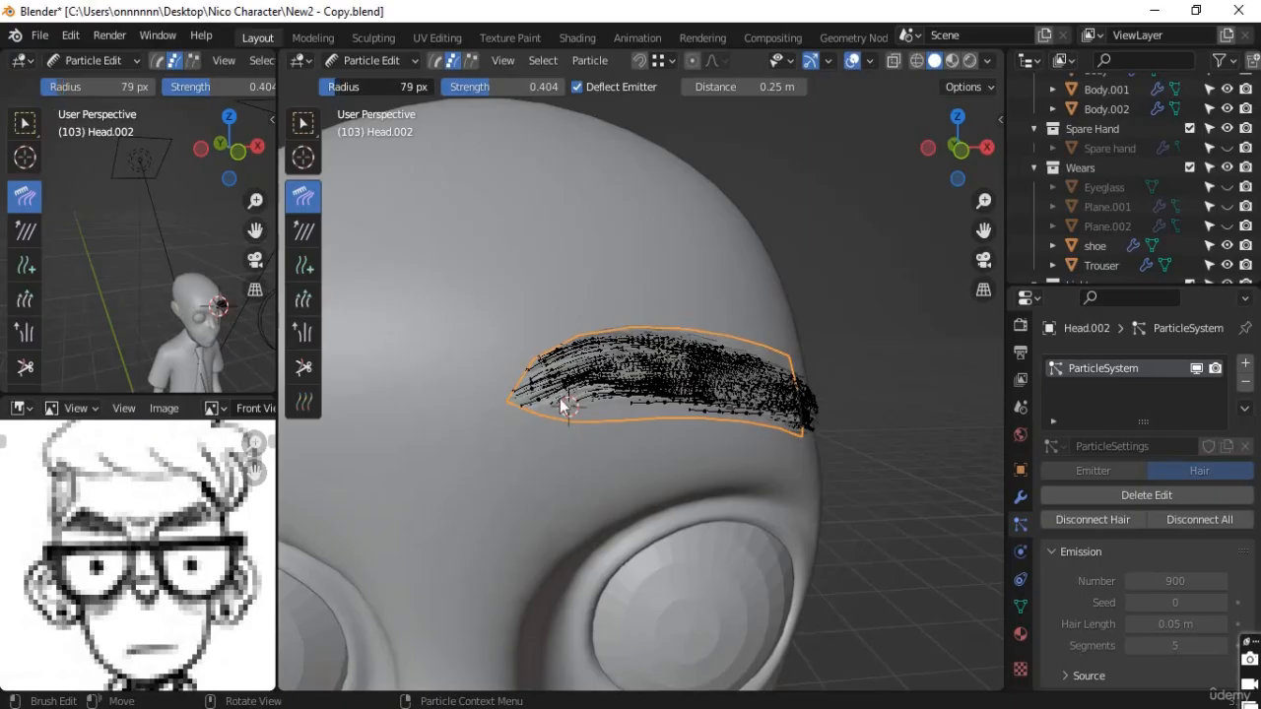
pyautogui.moveTo(743, 434)
pyautogui.mouseDown()
pyautogui.moveTo(678, 392)
pyautogui.moveTo(678, 315)
pyautogui.moveTo(891, 448)
pyautogui.moveTo(755, 477)
pyautogui.mouseUp()
pyautogui.moveTo(755, 470); pyautogui.dragTo(739, 471, button='middle')
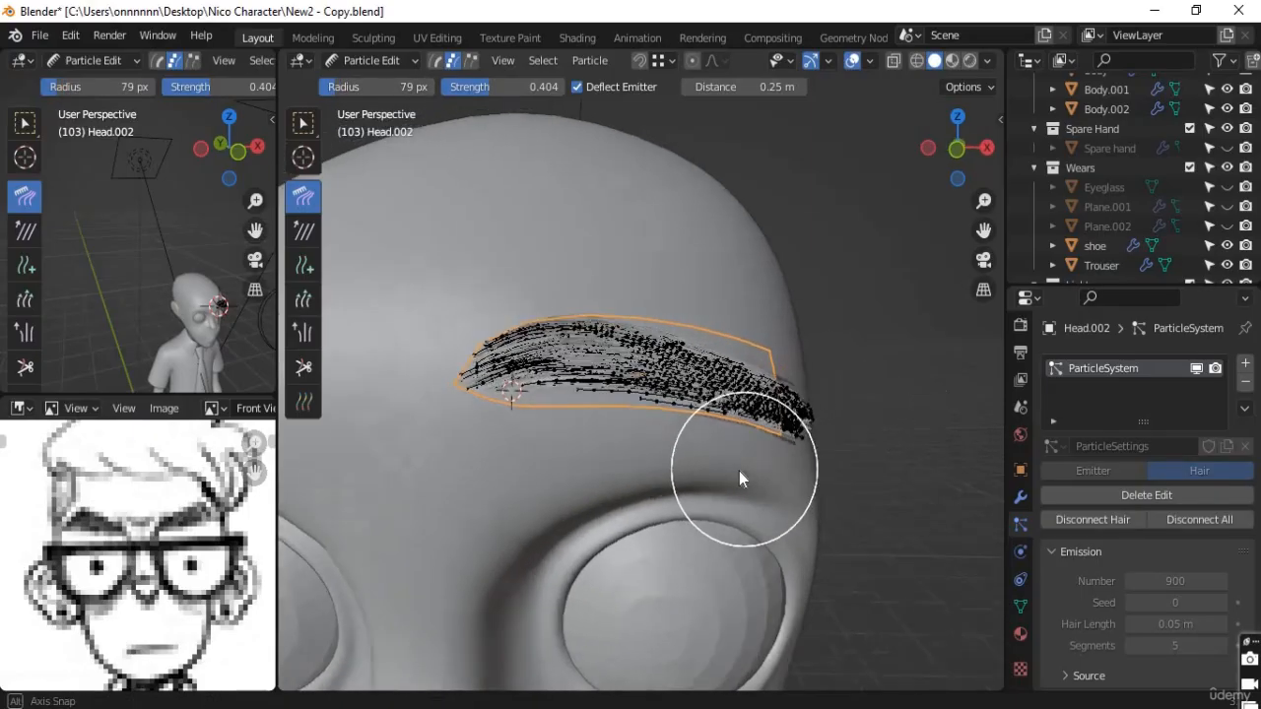
pyautogui.moveTo(739, 471)
pyautogui.mouseDown()
pyautogui.moveTo(553, 402)
pyautogui.moveTo(701, 422)
pyautogui.moveTo(583, 422)
pyautogui.moveTo(516, 389)
pyautogui.moveTo(603, 386)
pyautogui.moveTo(547, 360)
pyautogui.moveTo(540, 334)
pyautogui.moveTo(668, 340)
pyautogui.moveTo(790, 371)
pyautogui.moveTo(795, 401)
pyautogui.mouseUp()
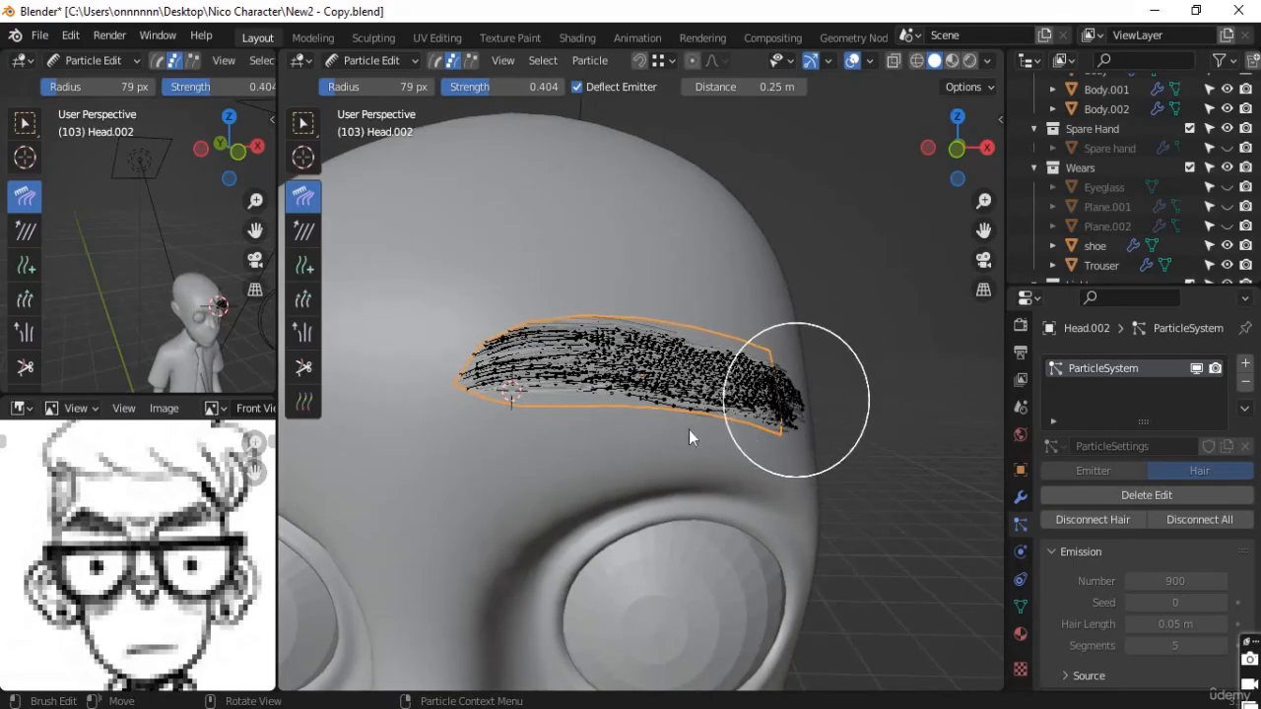
# Step: Comb the hairs along the eyebrow's upper and lower edges outward and down toward the outer tip
pyautogui.moveTo(708, 446); pyautogui.dragTo(681, 422, button='middle')
pyautogui.moveTo(582, 318); pyautogui.dragTo(829, 390)
pyautogui.moveTo(708, 435); pyautogui.dragTo(653, 391, button='middle')
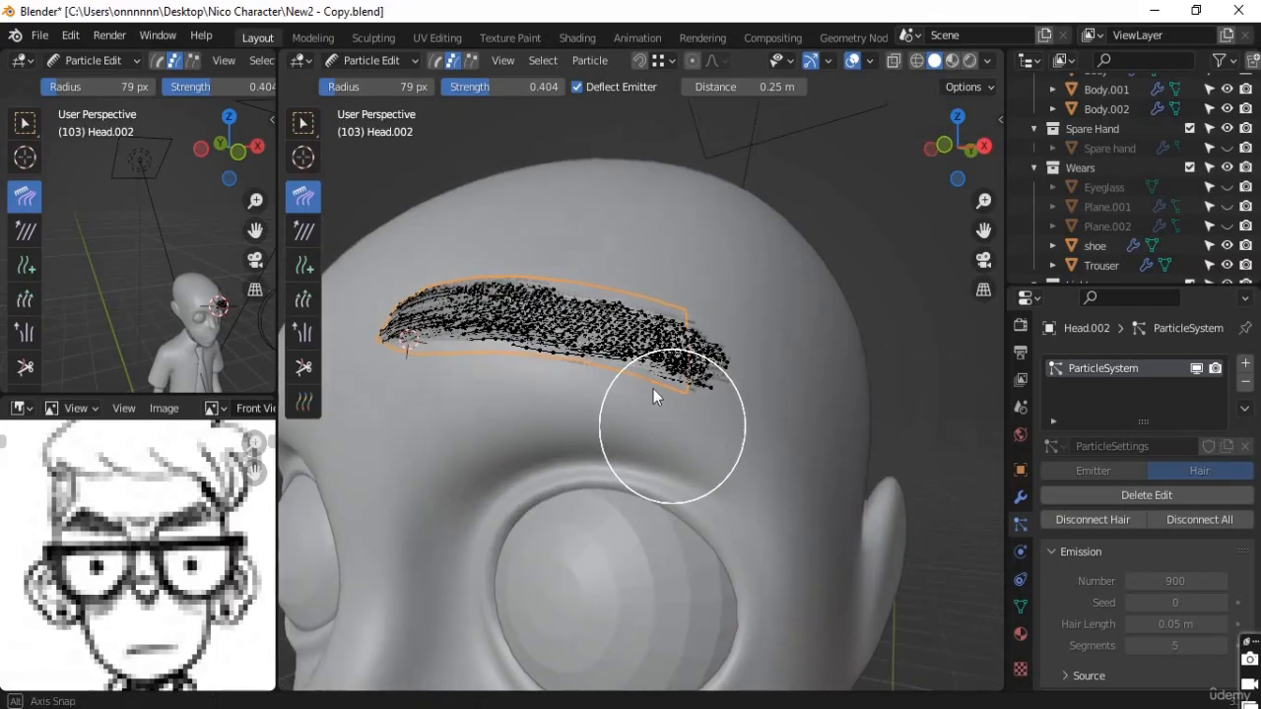
pyautogui.moveTo(524, 296); pyautogui.dragTo(797, 412)
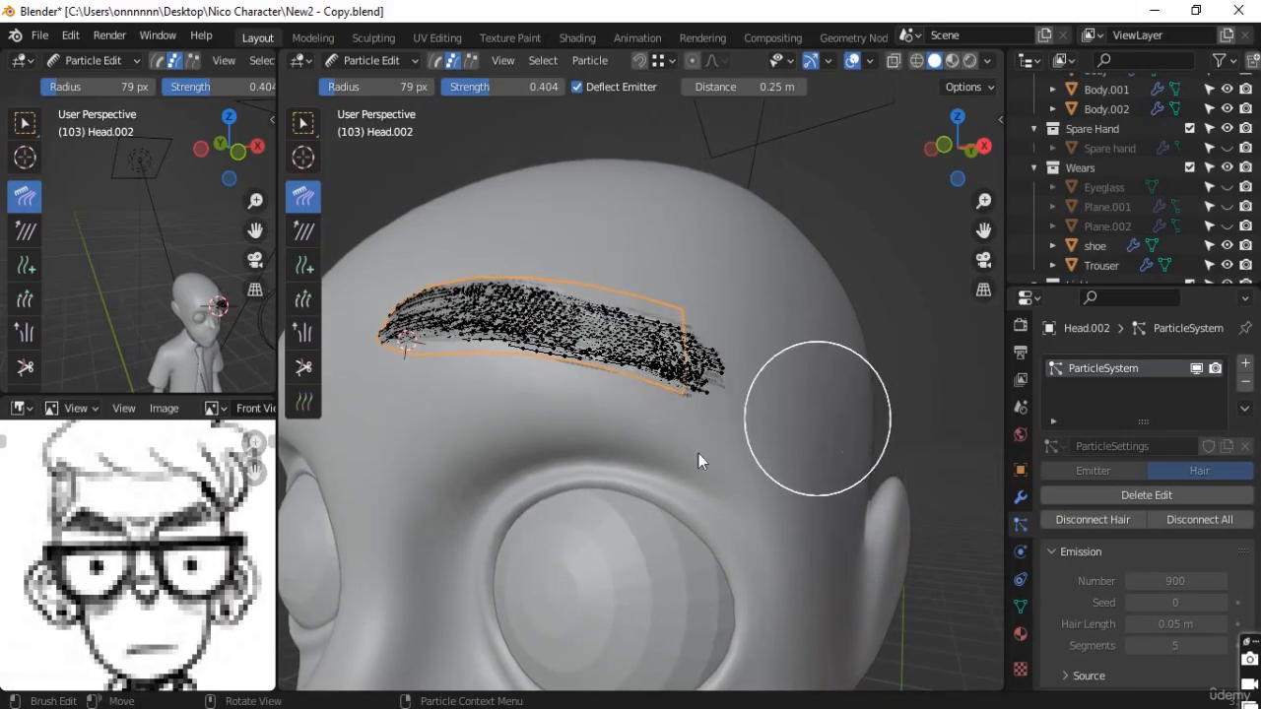
pyautogui.moveTo(699, 453)
pyautogui.mouseDown(button='middle')
pyautogui.moveTo(724, 453)
pyautogui.moveTo(557, 412)
pyautogui.mouseUp(button='middle')
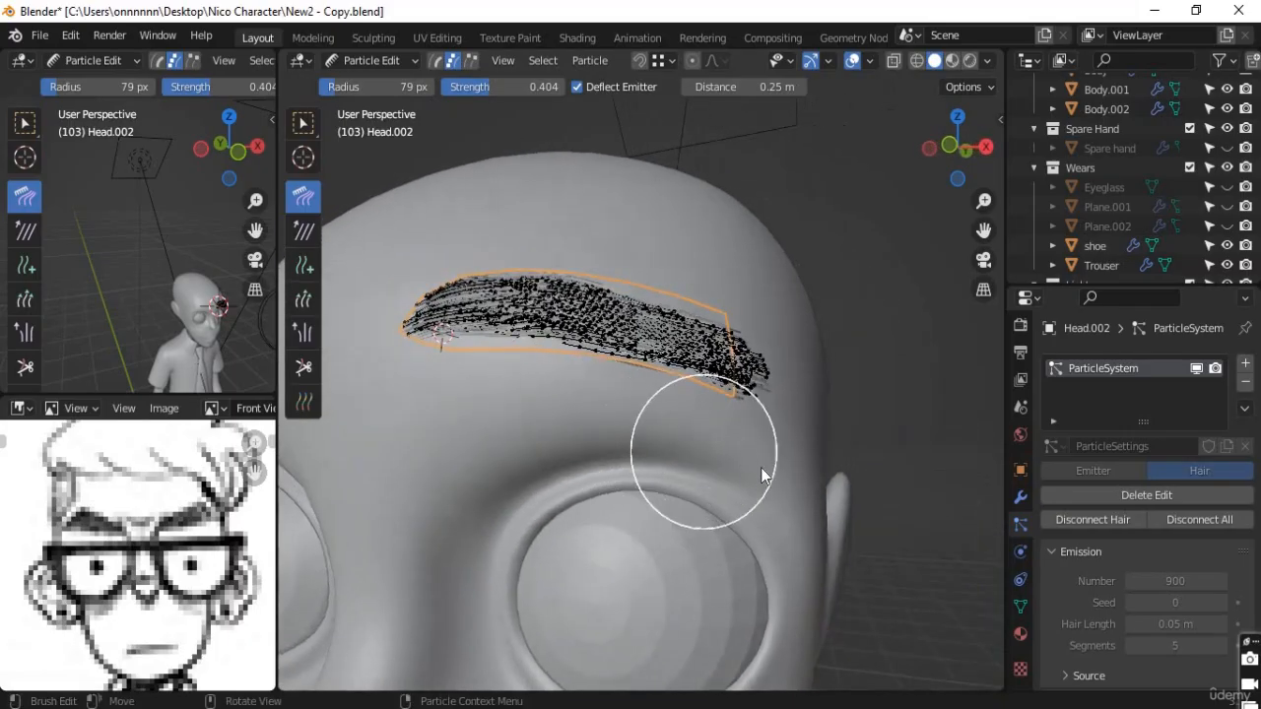
pyautogui.moveTo(560, 375)
pyautogui.mouseDown()
pyautogui.moveTo(797, 424)
pyautogui.moveTo(536, 336)
pyautogui.moveTo(586, 325)
pyautogui.moveTo(705, 363)
pyautogui.moveTo(808, 426)
pyautogui.mouseUp()
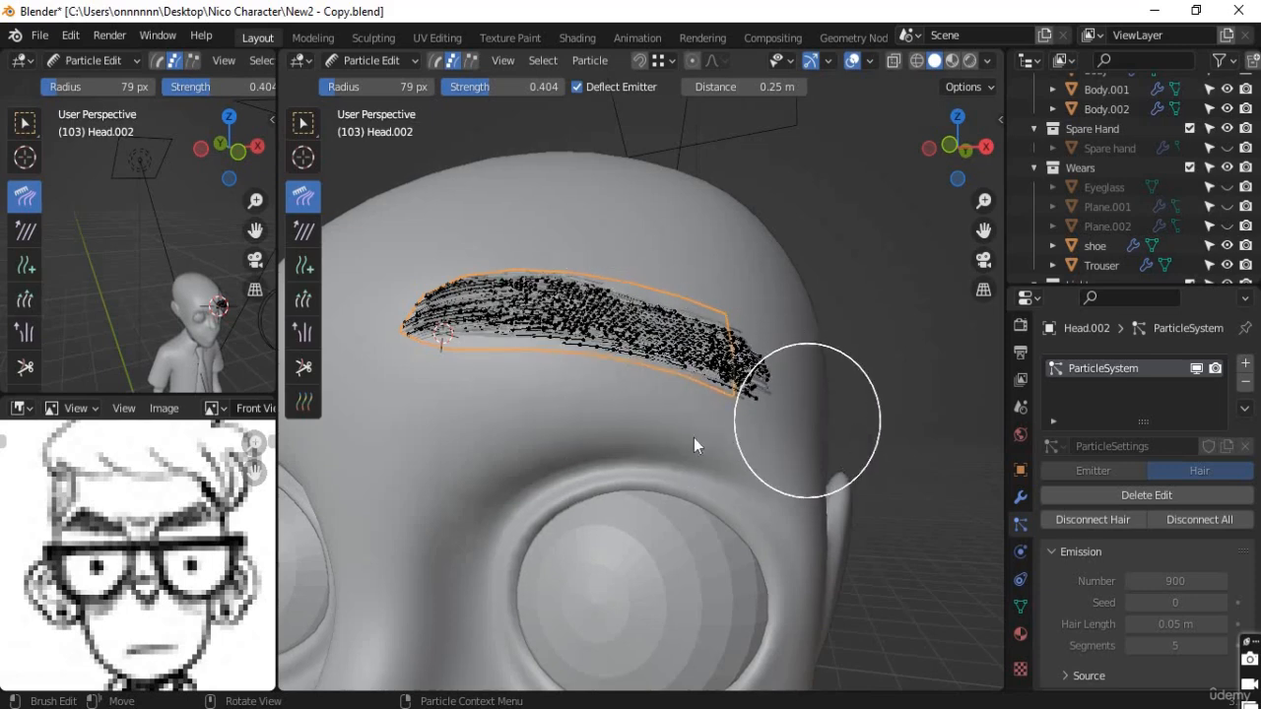
# Step: Nudge the hairs at the eyebrow's outer tip slightly inward and up, and comb them straight outward
pyautogui.moveTo(695, 440); pyautogui.dragTo(639, 415, button='middle')
pyautogui.moveTo(739, 380)
pyautogui.mouseDown()
pyautogui.moveTo(576, 375)
pyautogui.moveTo(745, 386)
pyautogui.moveTo(619, 397)
pyautogui.moveTo(654, 393)
pyautogui.moveTo(581, 379)
pyautogui.moveTo(699, 359)
pyautogui.moveTo(571, 375)
pyautogui.moveTo(578, 398)
pyautogui.moveTo(552, 418)
pyautogui.moveTo(853, 410)
pyautogui.moveTo(555, 386)
pyautogui.moveTo(665, 400)
pyautogui.moveTo(670, 389)
pyautogui.moveTo(598, 362)
pyautogui.moveTo(724, 371)
pyautogui.mouseUp()
pyautogui.scroll(3, 578, 399)
pyautogui.scroll(-3, 565, 409)
pyautogui.scroll(3, 571, 407)
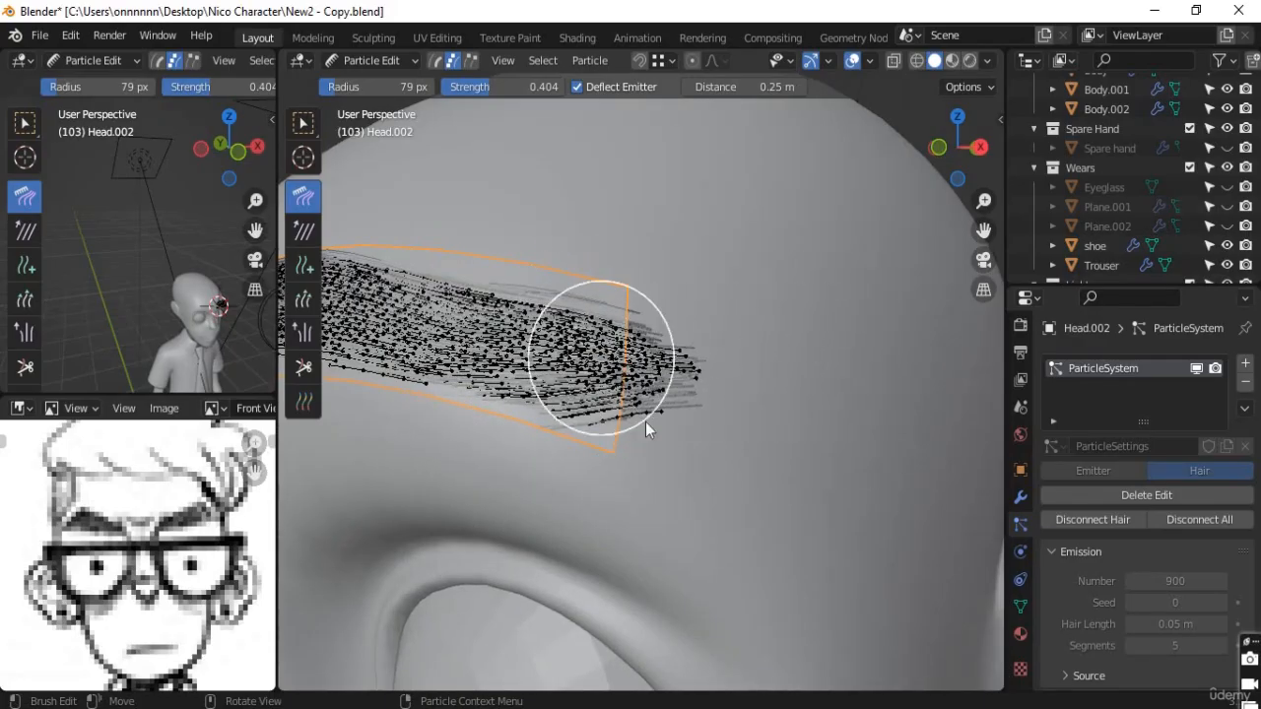
pyautogui.moveTo(632, 424); pyautogui.dragTo(522, 419, button='middle')
pyautogui.moveTo(475, 365); pyautogui.dragTo(686, 363)
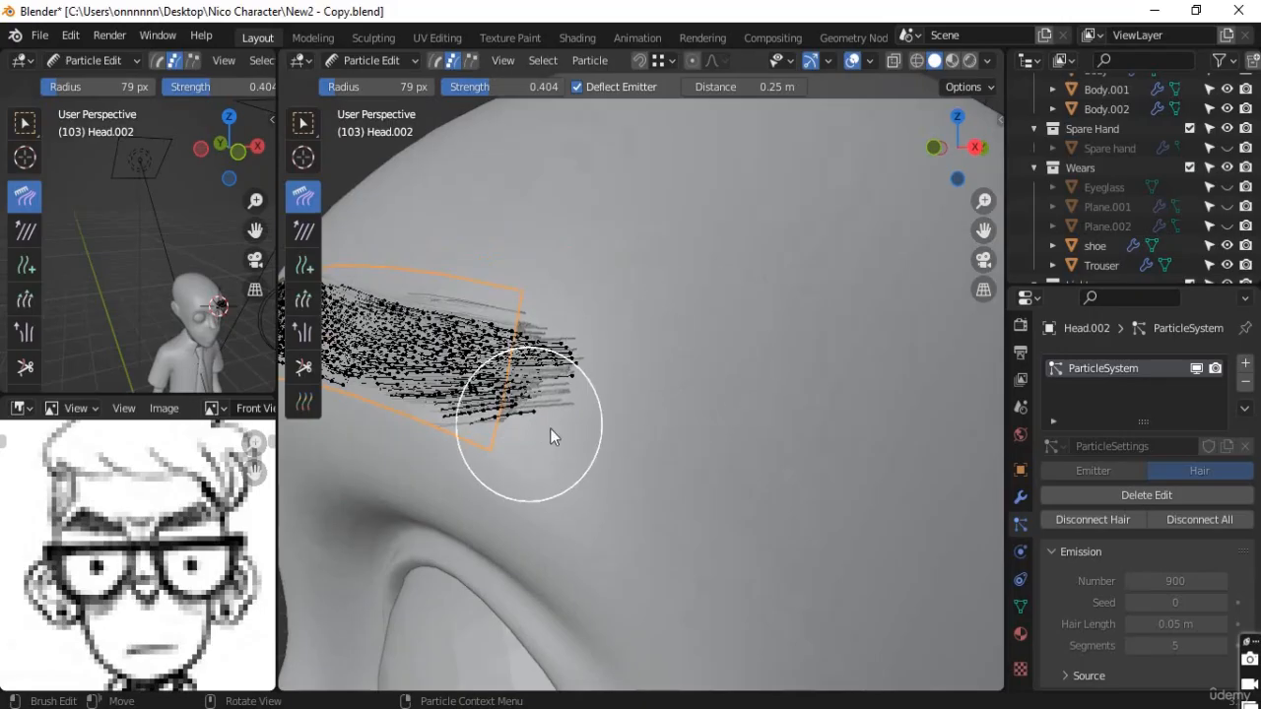
pyautogui.scroll(-5, 566, 473)
pyautogui.moveTo(565, 472)
pyautogui.keyDown('alt'); pyautogui.mouseDown(button='middle')
pyautogui.moveTo(740, 487)
pyautogui.moveTo(657, 482)
pyautogui.moveTo(656, 442)
pyautogui.mouseUp(button='middle'); pyautogui.keyUp('alt')
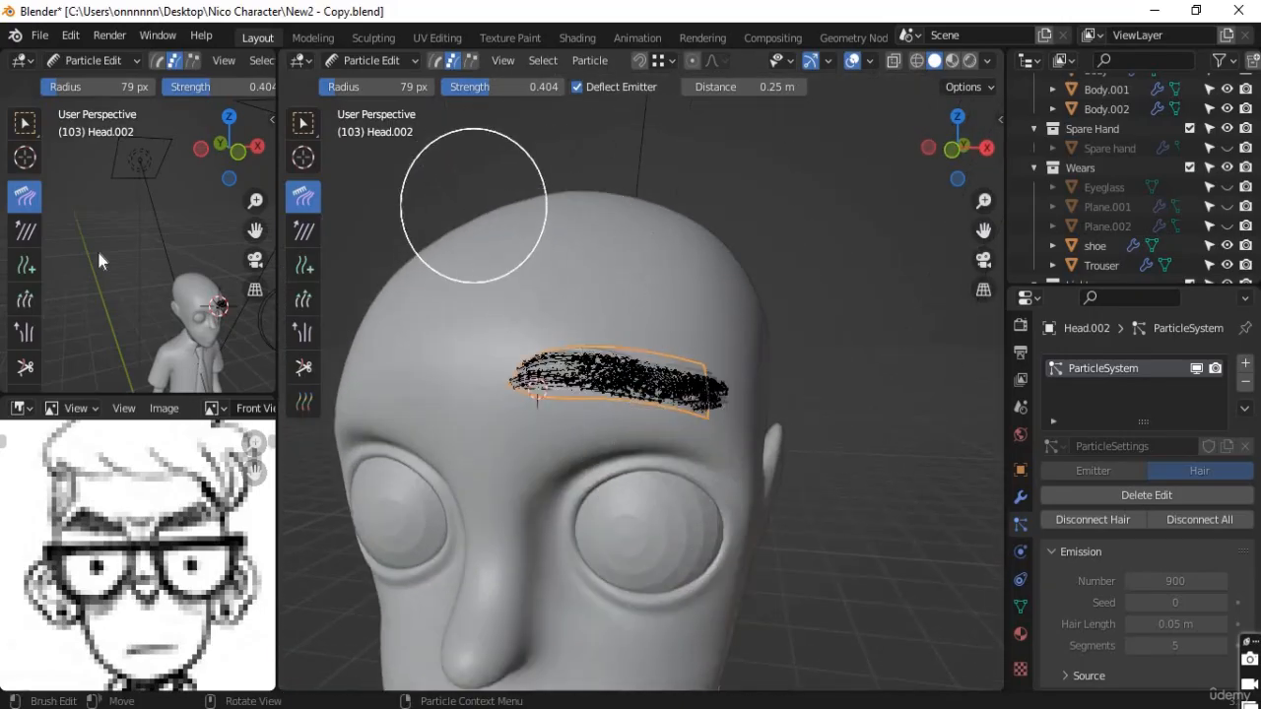
# Step: Switch the eyebrow from Particle Edit to Object Mode and frame the head closely in both 3D viewports
pyautogui.scroll(4, 215, 327)
pyautogui.moveTo(214, 328)
pyautogui.mouseDown(button='middle')
pyautogui.moveTo(181, 300)
pyautogui.moveTo(121, 204)
pyautogui.moveTo(179, 282)
pyautogui.moveTo(148, 277)
pyautogui.moveTo(158, 266)
pyautogui.mouseUp(button='middle')
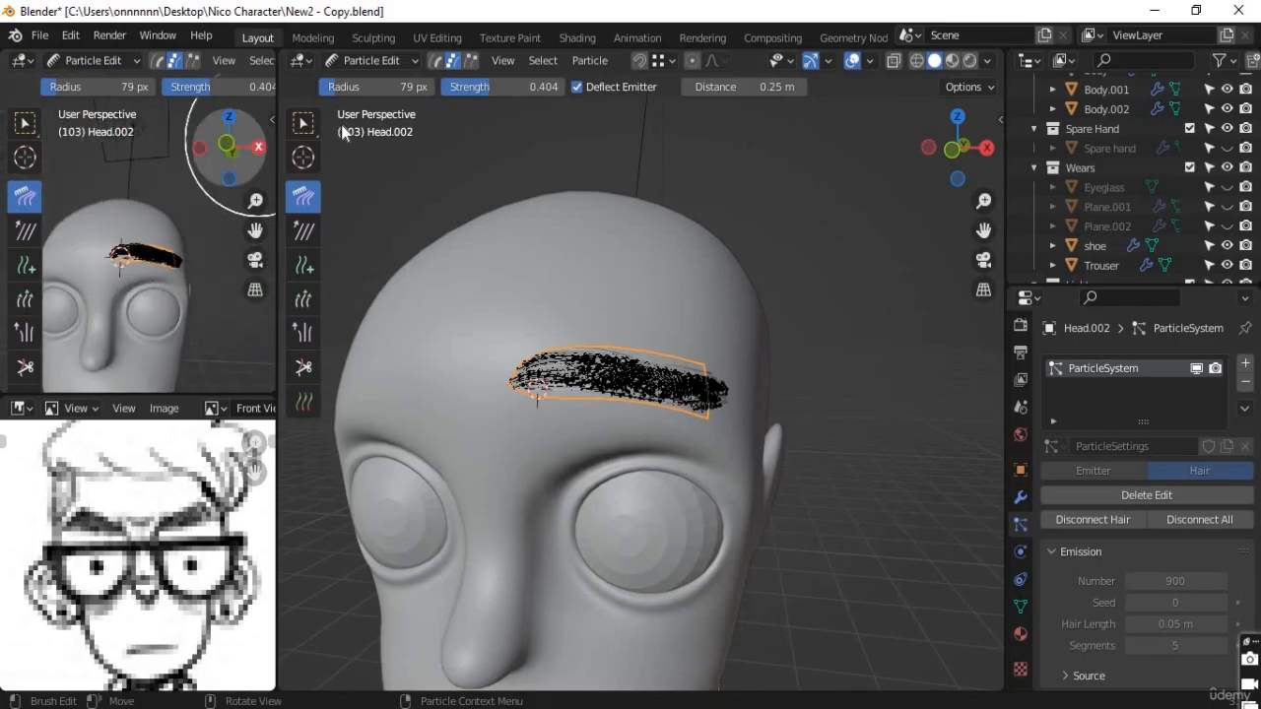
pyautogui.click(356, 62)
pyautogui.click(359, 83)
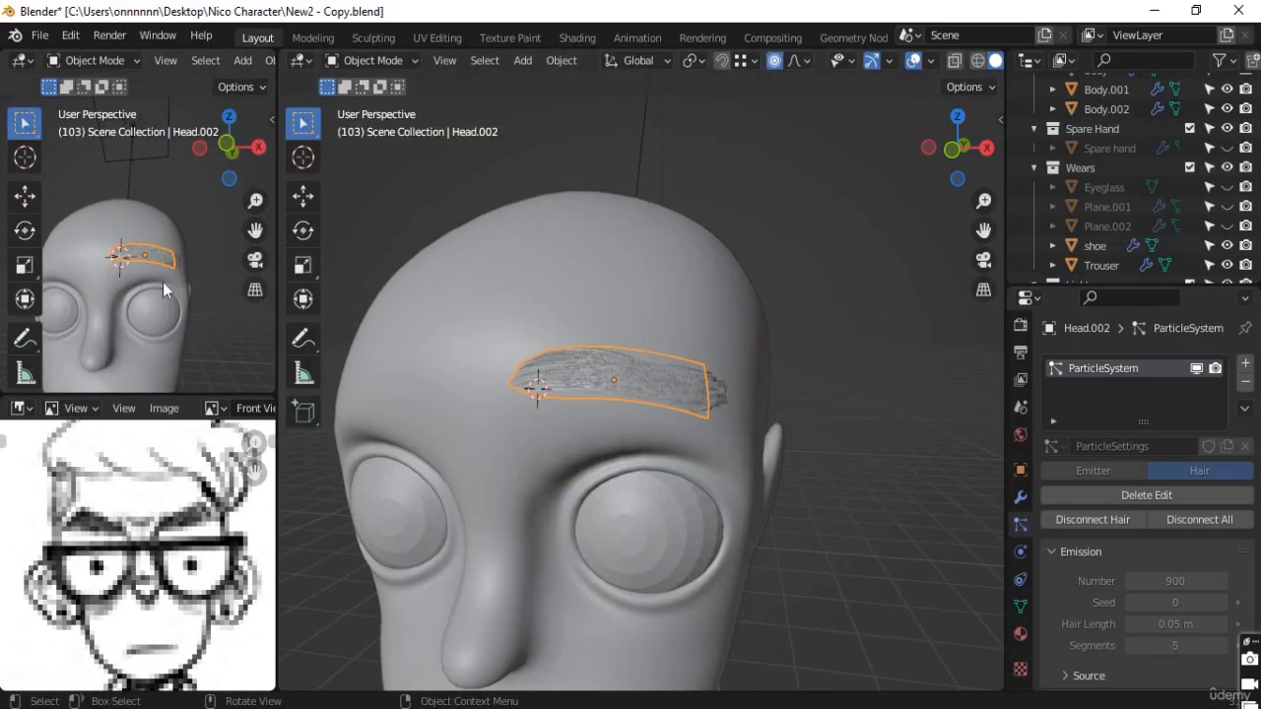
pyautogui.scroll(-2, 188, 291)
pyautogui.scroll(2, 662, 400)
pyautogui.scroll(3, 664, 400)
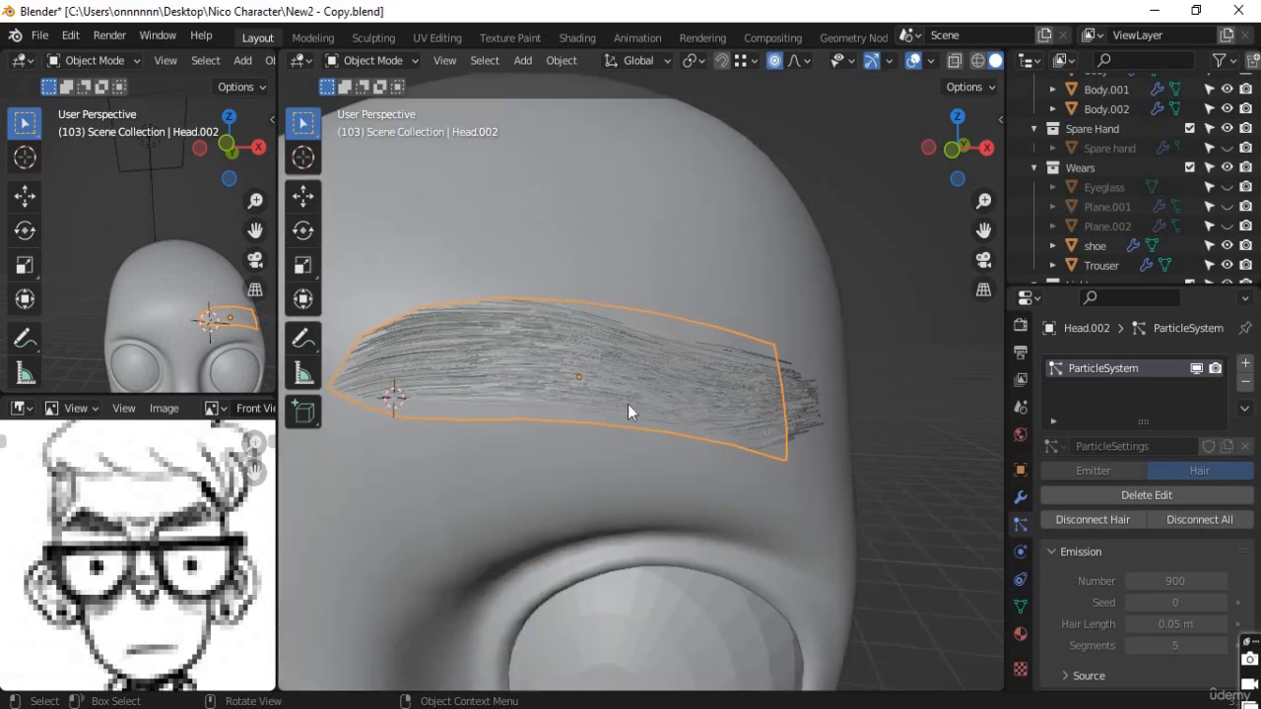
# Step: Widen the small 3D viewport, frame the eyebrow in it, and set its shading to Rendered
pyautogui.moveTo(198, 332)
pyautogui.mouseDown(button='middle')
pyautogui.moveTo(170, 272)
pyautogui.moveTo(204, 320)
pyautogui.mouseUp(button='middle')
pyautogui.scroll(4, 153, 255)
pyautogui.keyDown('shift'); pyautogui.moveTo(153, 255); pyautogui.dragTo(254, 331, button='middle'); pyautogui.keyUp('shift')
pyautogui.moveTo(279, 289); pyautogui.dragTo(311, 289)
pyautogui.moveTo(224, 253)
pyautogui.mouseDown(button='middle')
pyautogui.moveTo(225, 293)
pyautogui.moveTo(191, 314)
pyautogui.mouseUp(button='middle')
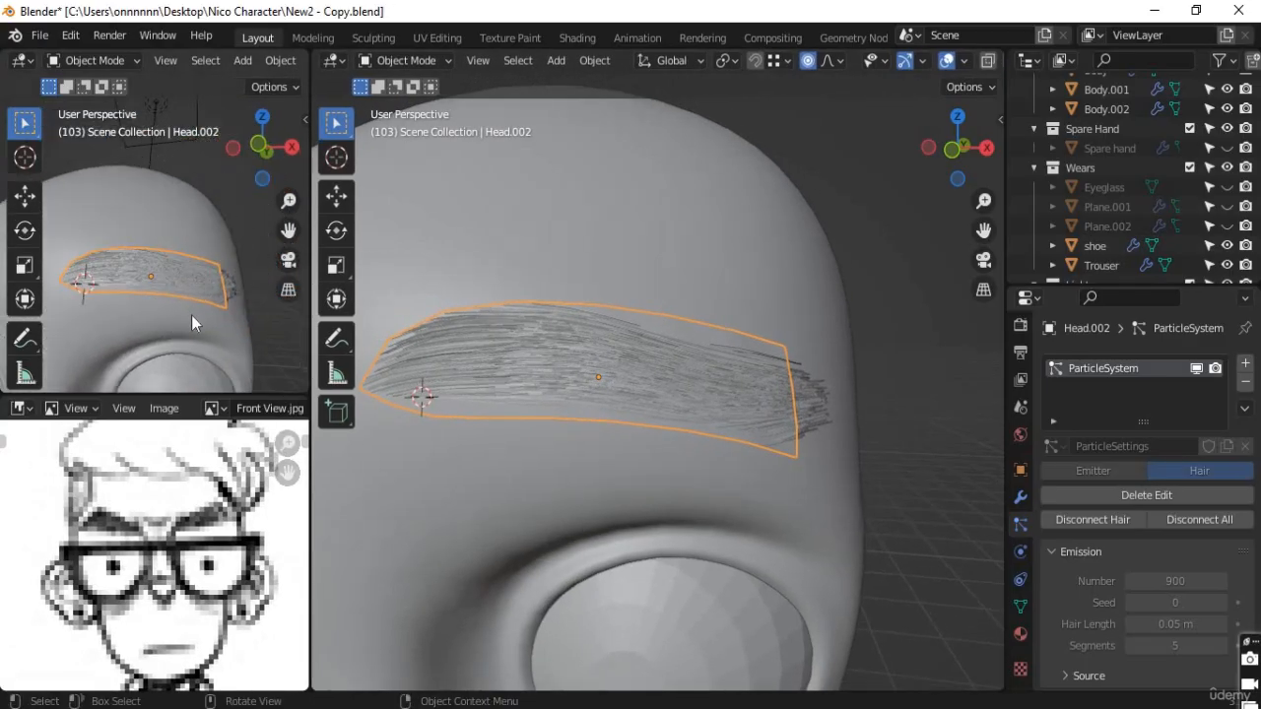
pyautogui.press('z')
pyautogui.click(205, 214)
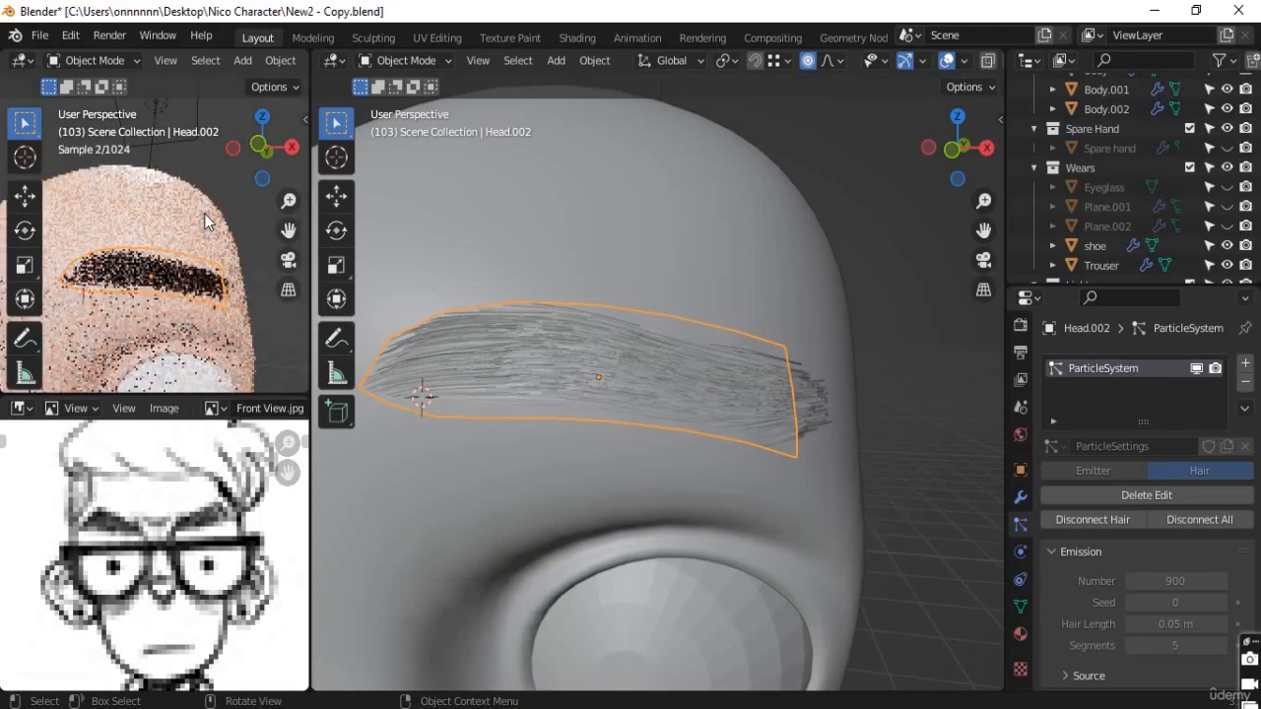
pyautogui.keyDown('shift'); pyautogui.moveTo(176, 316); pyautogui.dragTo(199, 316, button='middle'); pyautogui.keyUp('shift')
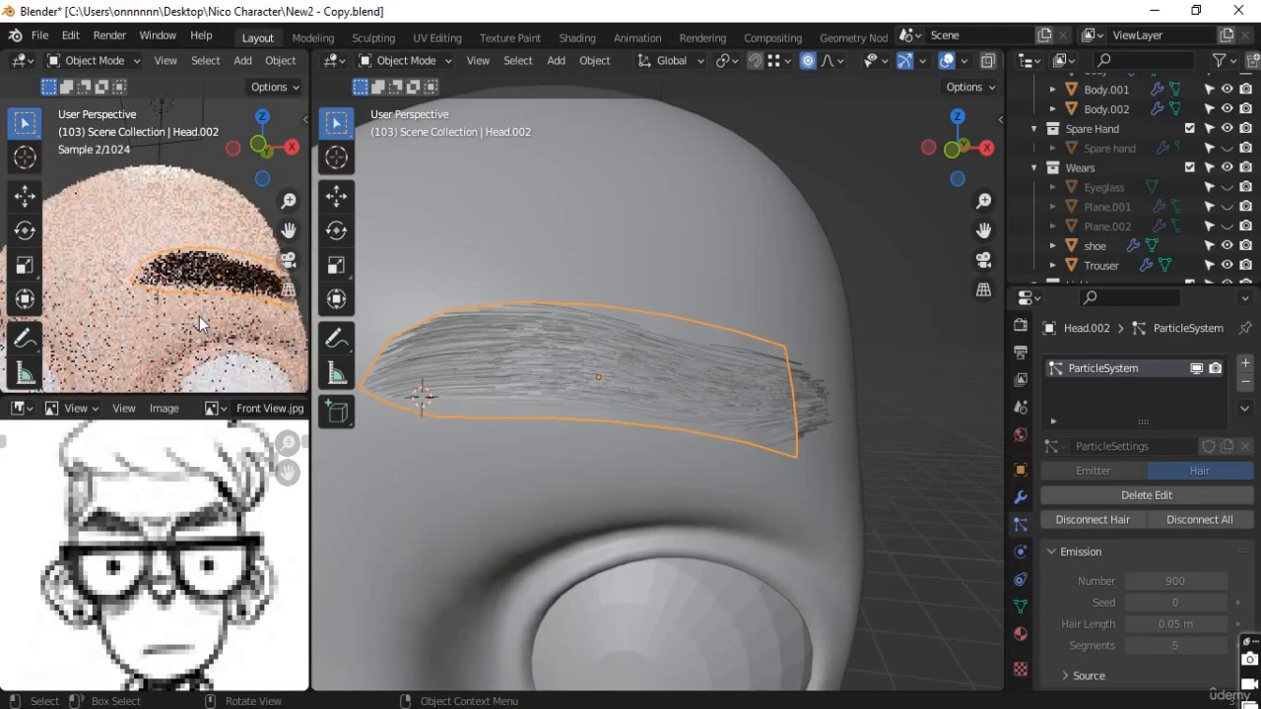
# Step: Maximize the rendered viewport to examine the eyebrow hair on the face, and restore the split layout
pyautogui.hotkey('ctrl', 'space')
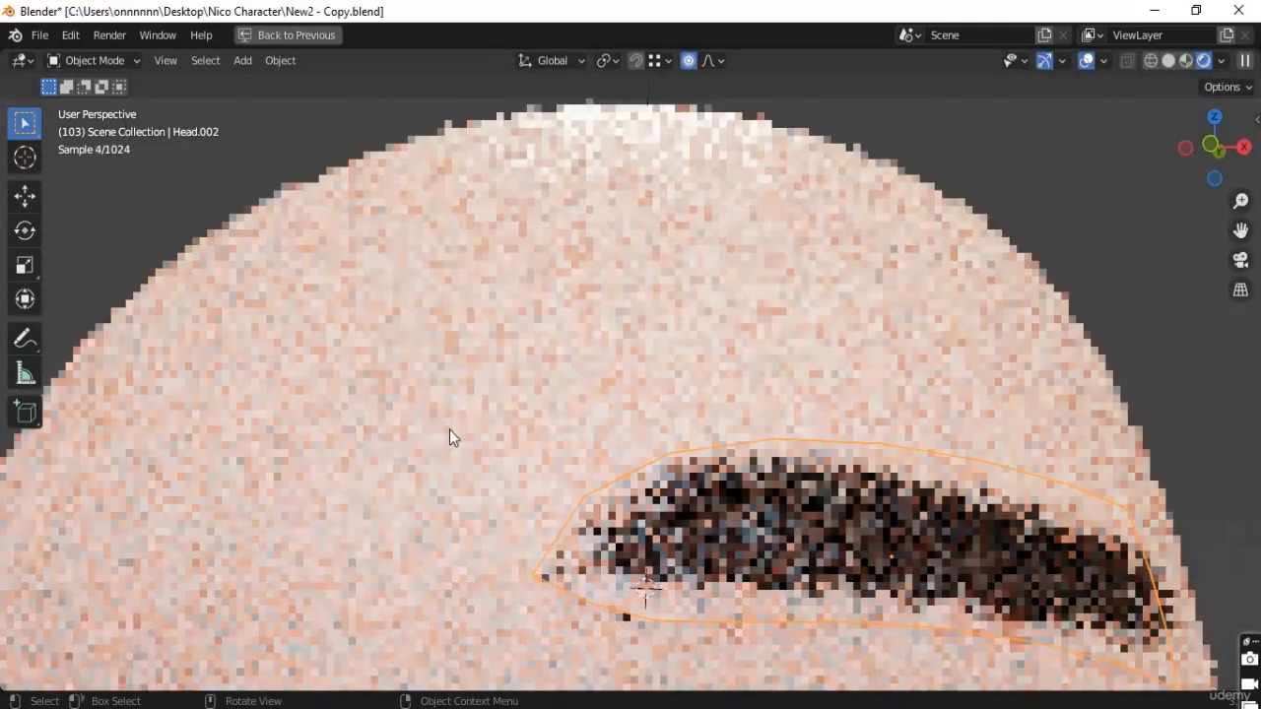
pyautogui.scroll(-5, 575, 452)
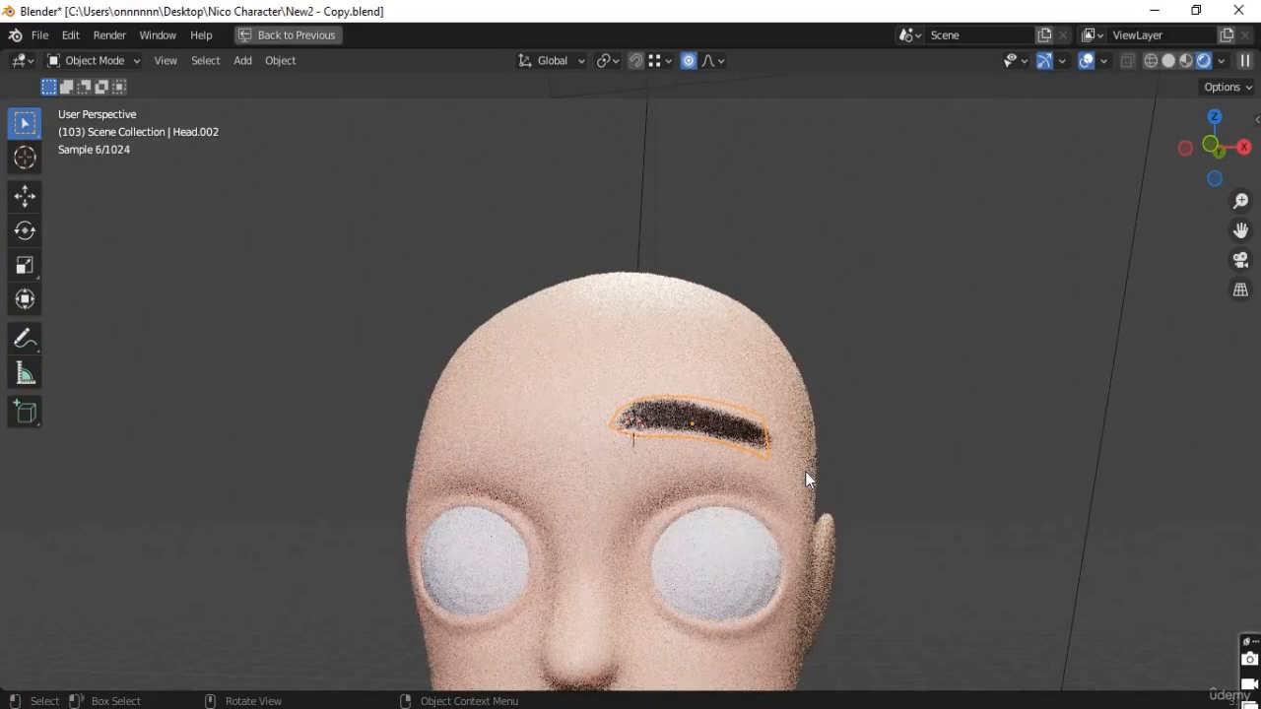
pyautogui.scroll(2, 805, 471)
pyautogui.scroll(1, 809, 482)
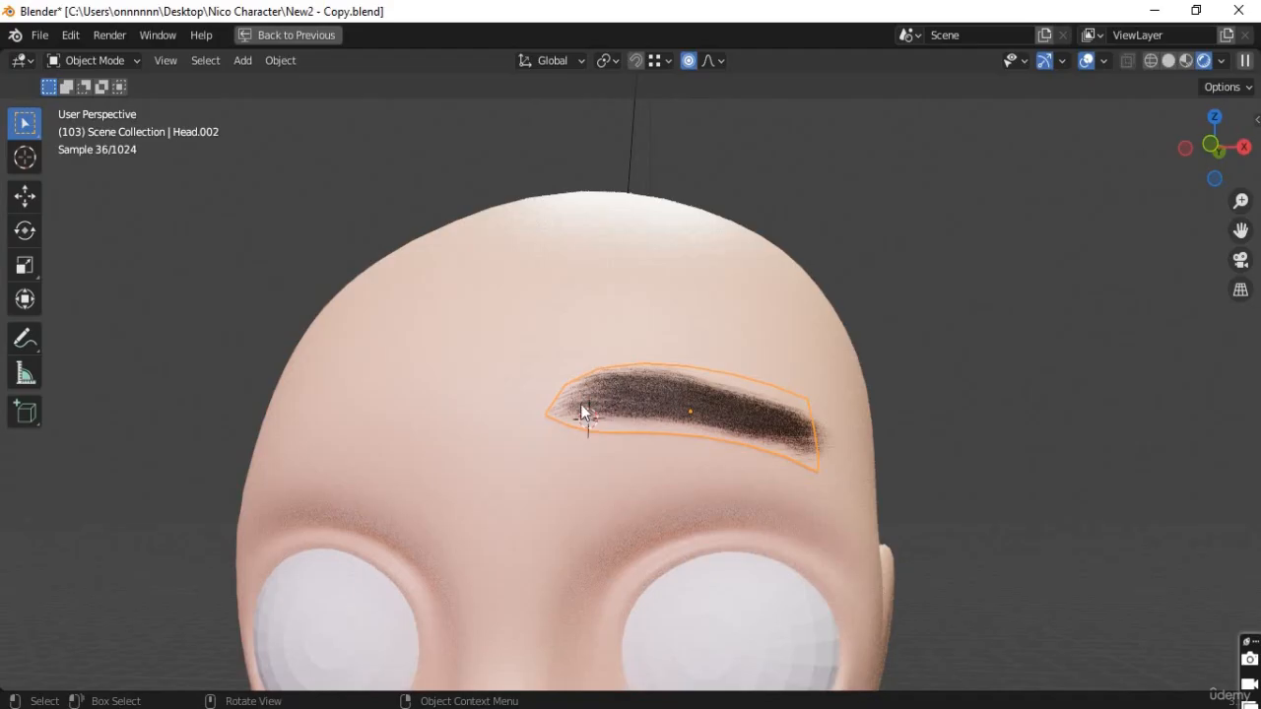
pyautogui.press('ctrl')
pyautogui.hotkey('ctrl', 'space')
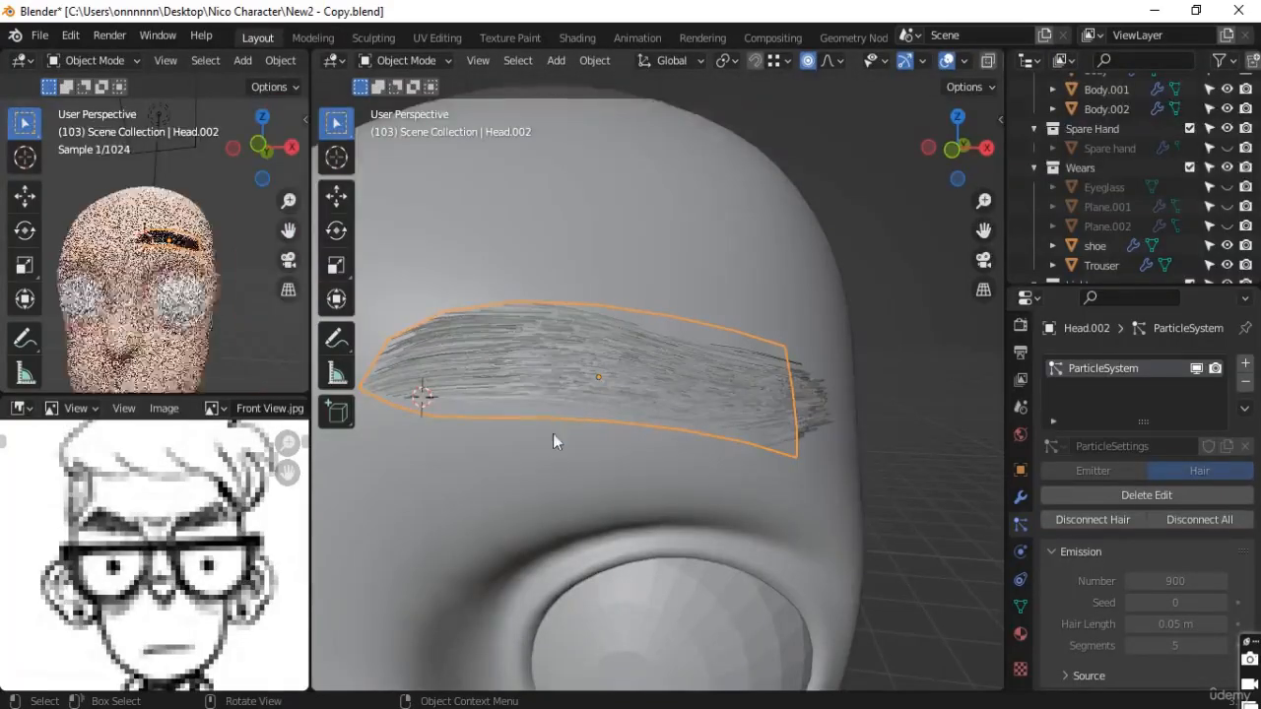
# Step: Show the selected eyebrow object in front orthographic view and turn on X-ray
pyautogui.keyDown('shift'); pyautogui.moveTo(611, 451); pyautogui.dragTo(719, 483, button='middle'); pyautogui.keyUp('shift')
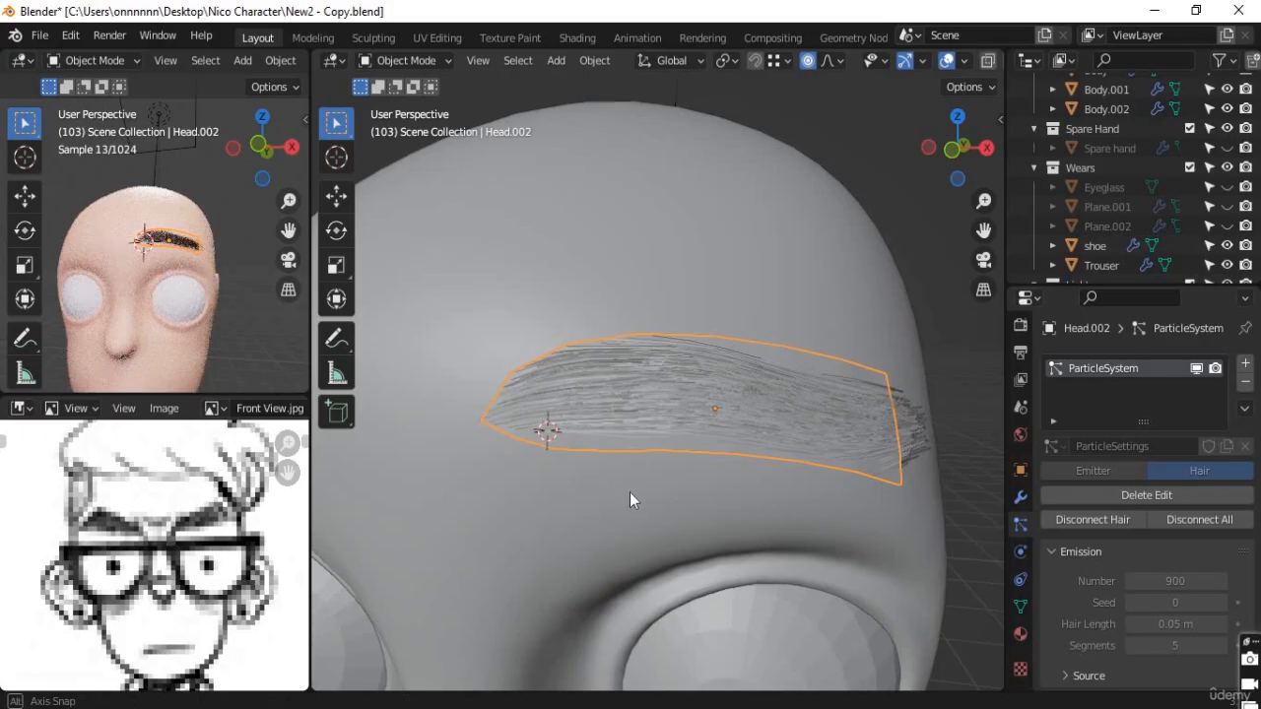
pyautogui.moveTo(631, 501); pyautogui.dragTo(624, 443, button='middle')
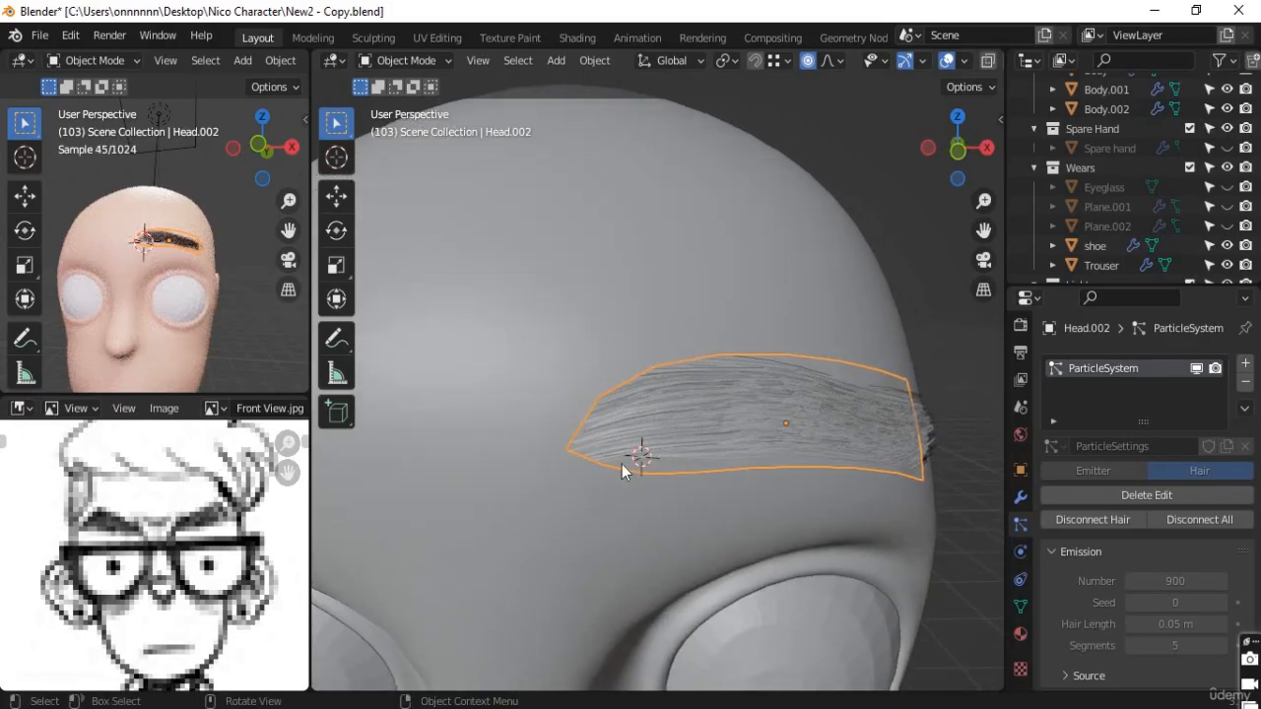
pyautogui.moveTo(728, 492)
pyautogui.mouseDown(button='middle')
pyautogui.moveTo(582, 482)
pyautogui.moveTo(737, 486)
pyautogui.mouseUp(button='middle')
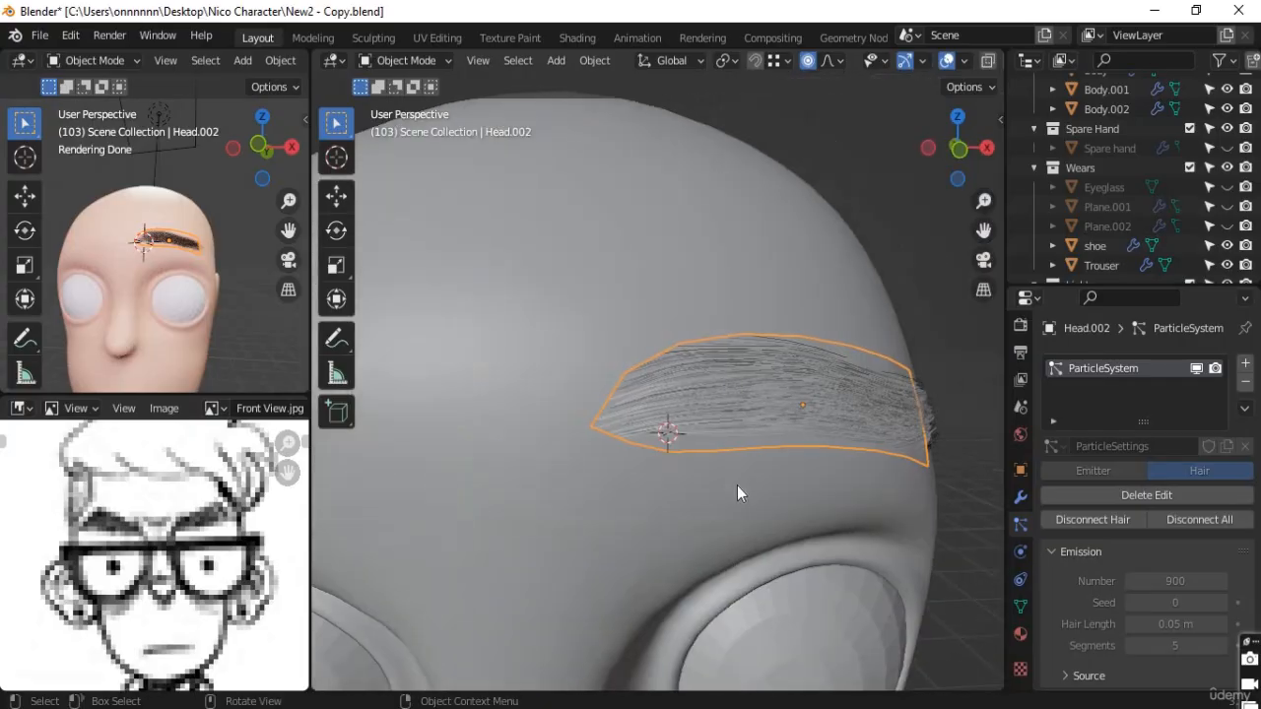
pyautogui.scroll(-5, 737, 486)
pyautogui.scroll(5, 737, 486)
pyautogui.scroll(-3, 751, 428)
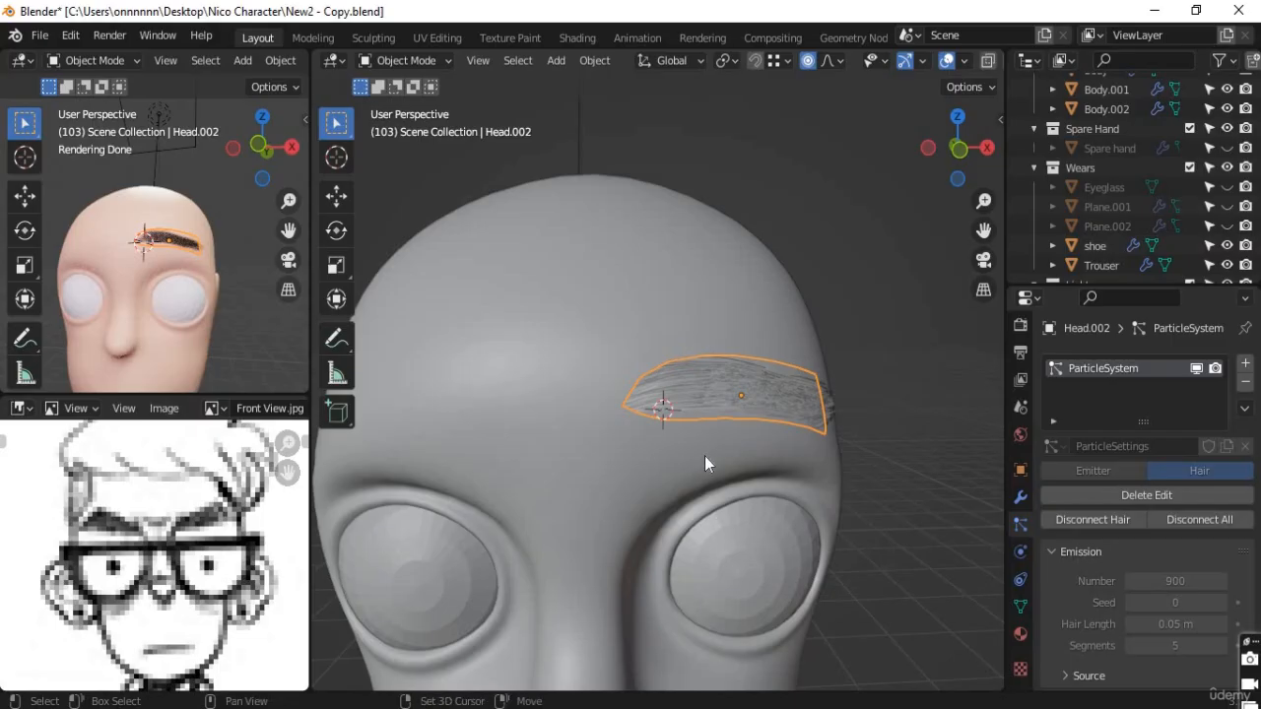
pyautogui.moveTo(704, 456); pyautogui.dragTo(712, 405, button='middle')
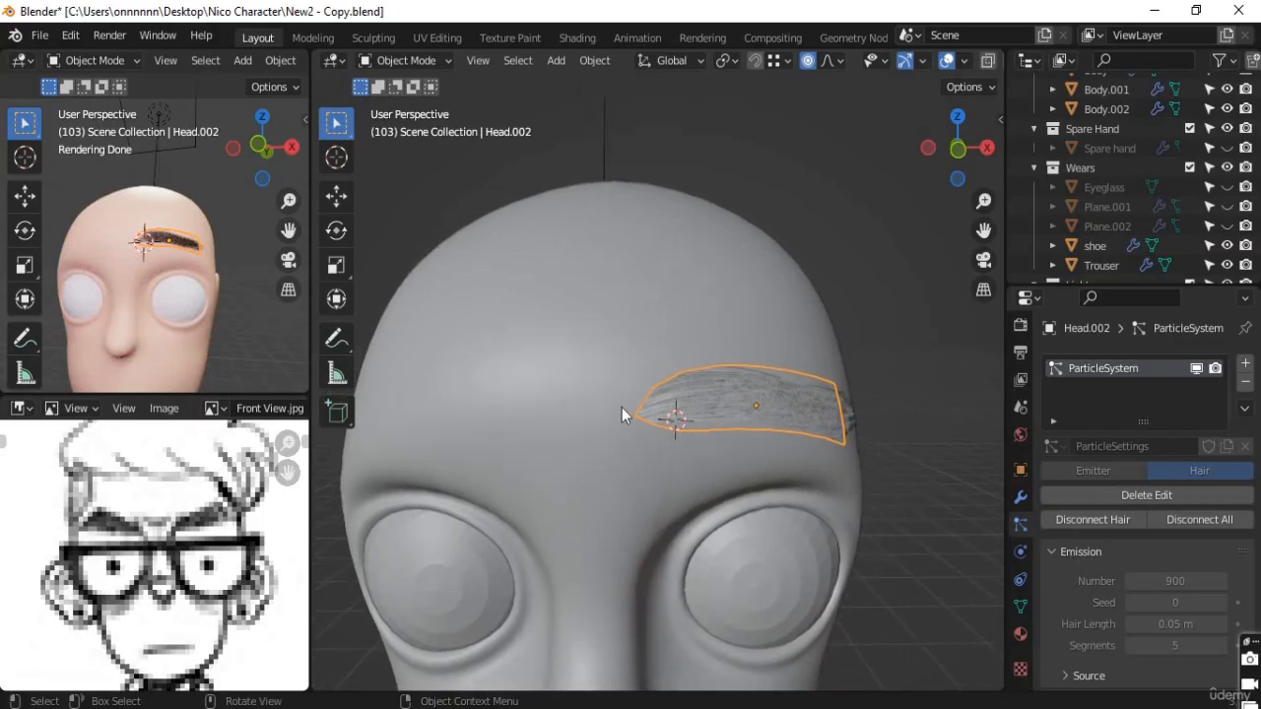
pyautogui.press('KP_1')
pyautogui.scroll(2, 716, 396)
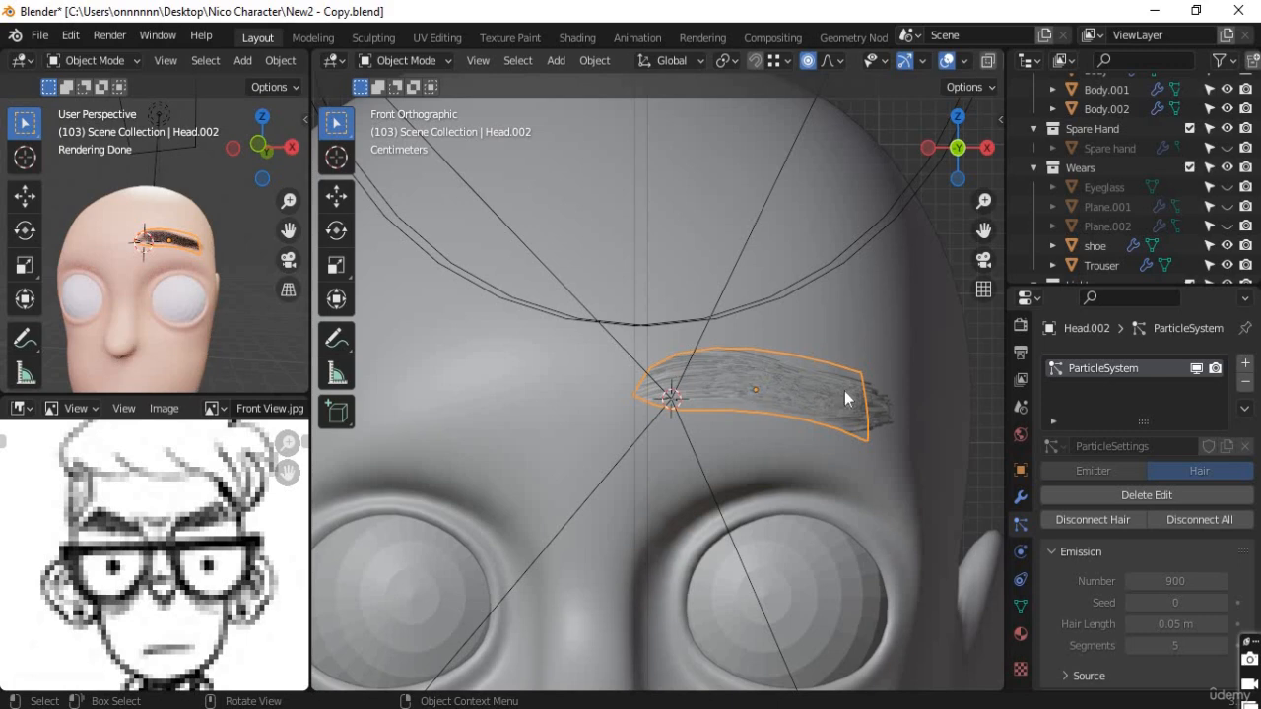
pyautogui.click(761, 391)
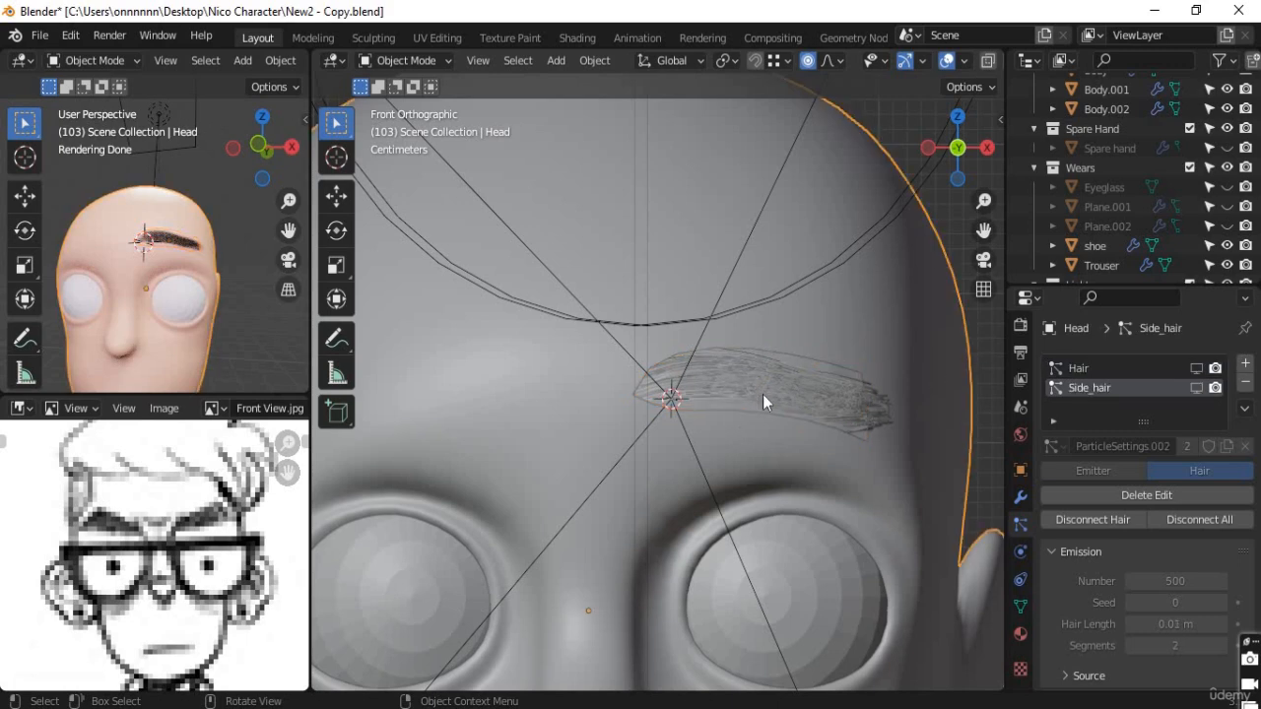
pyautogui.click(762, 394)
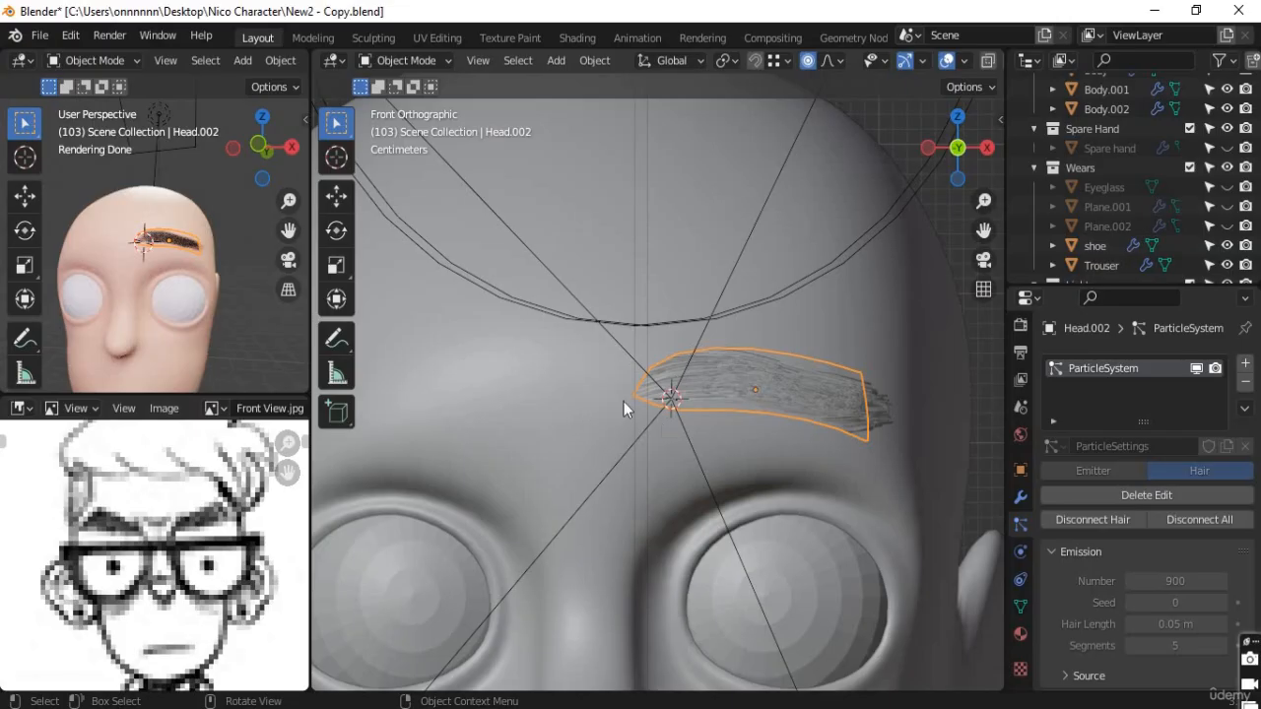
pyautogui.hotkey('alt', 'z')
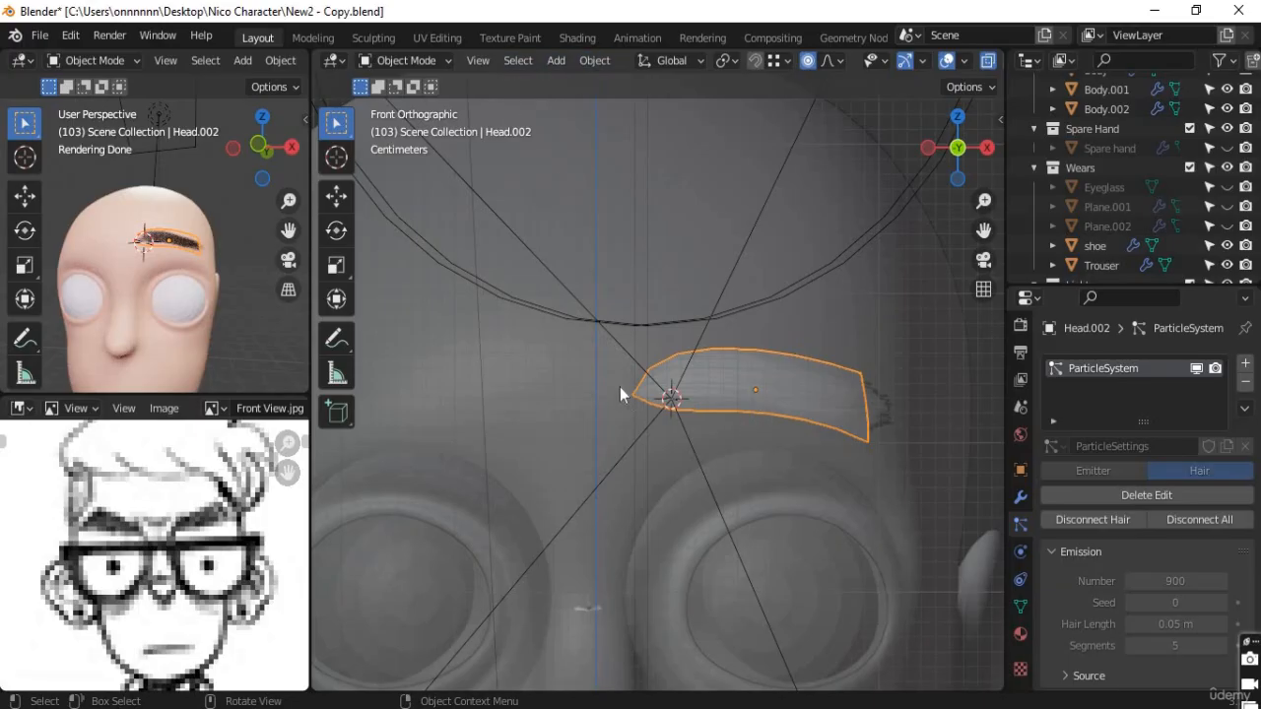
pyautogui.keyDown('shift'); pyautogui.moveTo(611, 429); pyautogui.dragTo(649, 434, button='middle'); pyautogui.keyUp('shift')
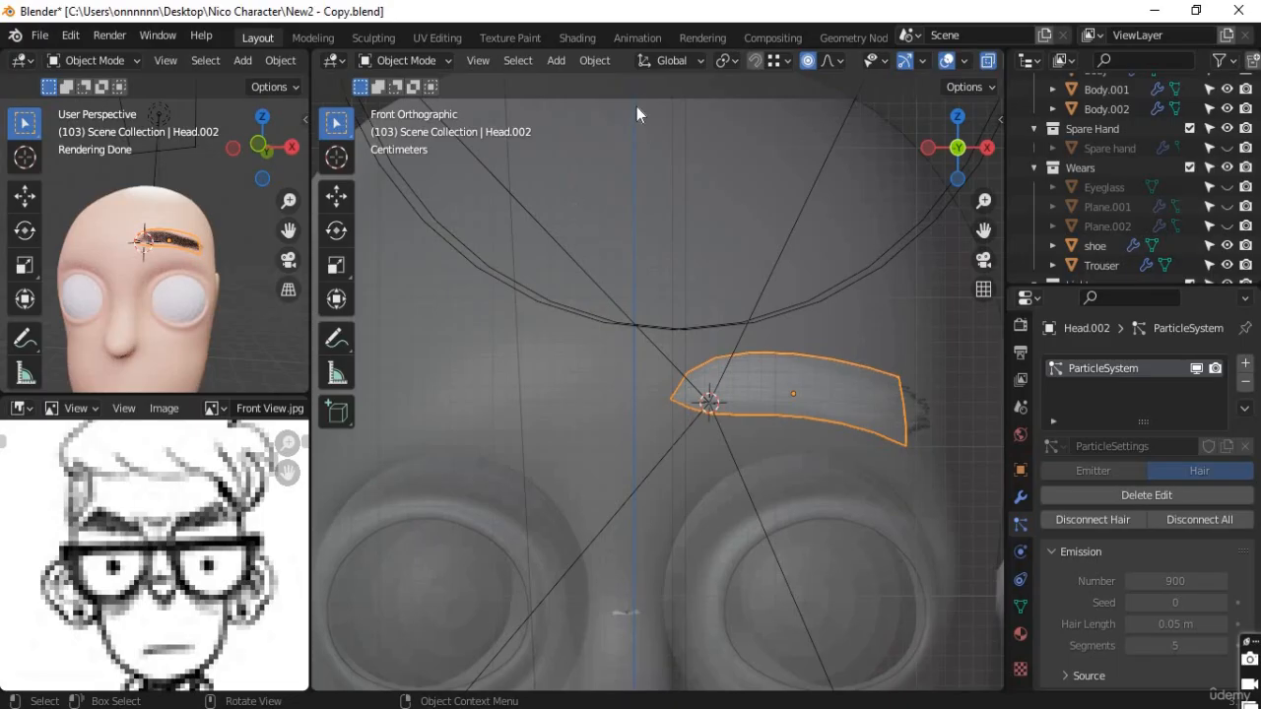
# Step: Place the 3D cursor on the head's centre line beside the eyebrow and set the eyebrow's origin to the 3D cursor
pyautogui.click(596, 60)
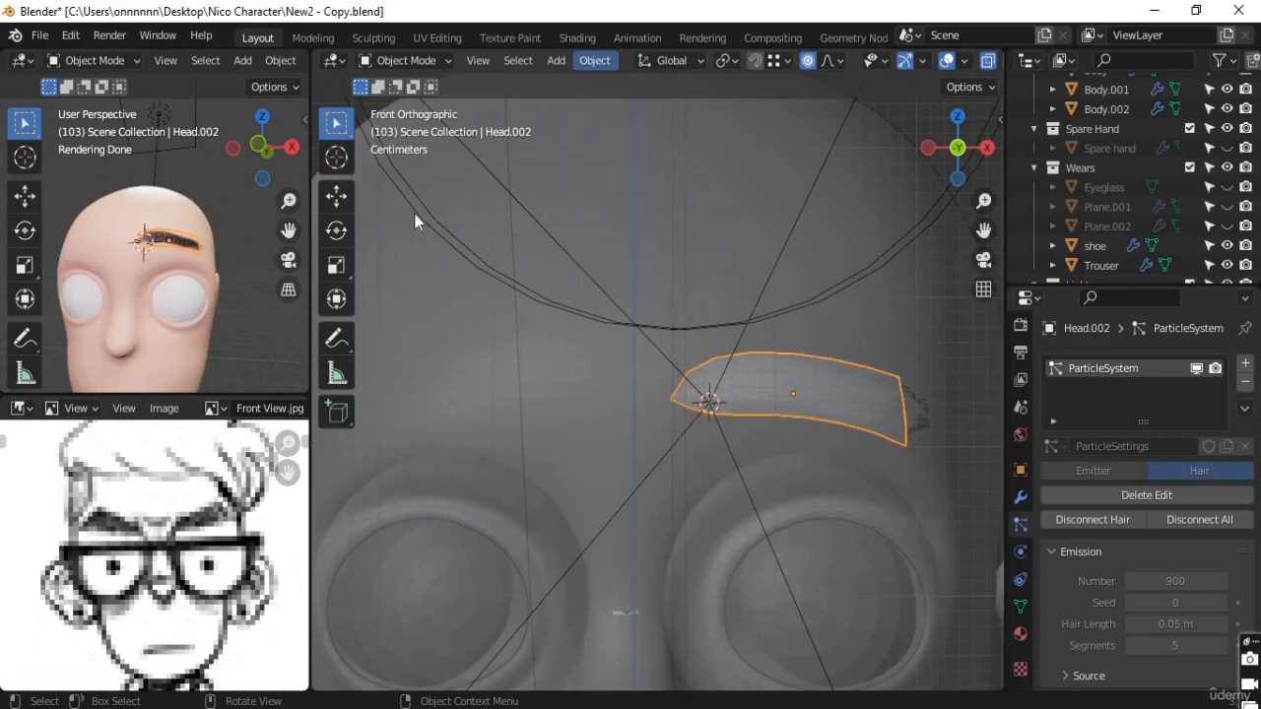
pyautogui.click(337, 158)
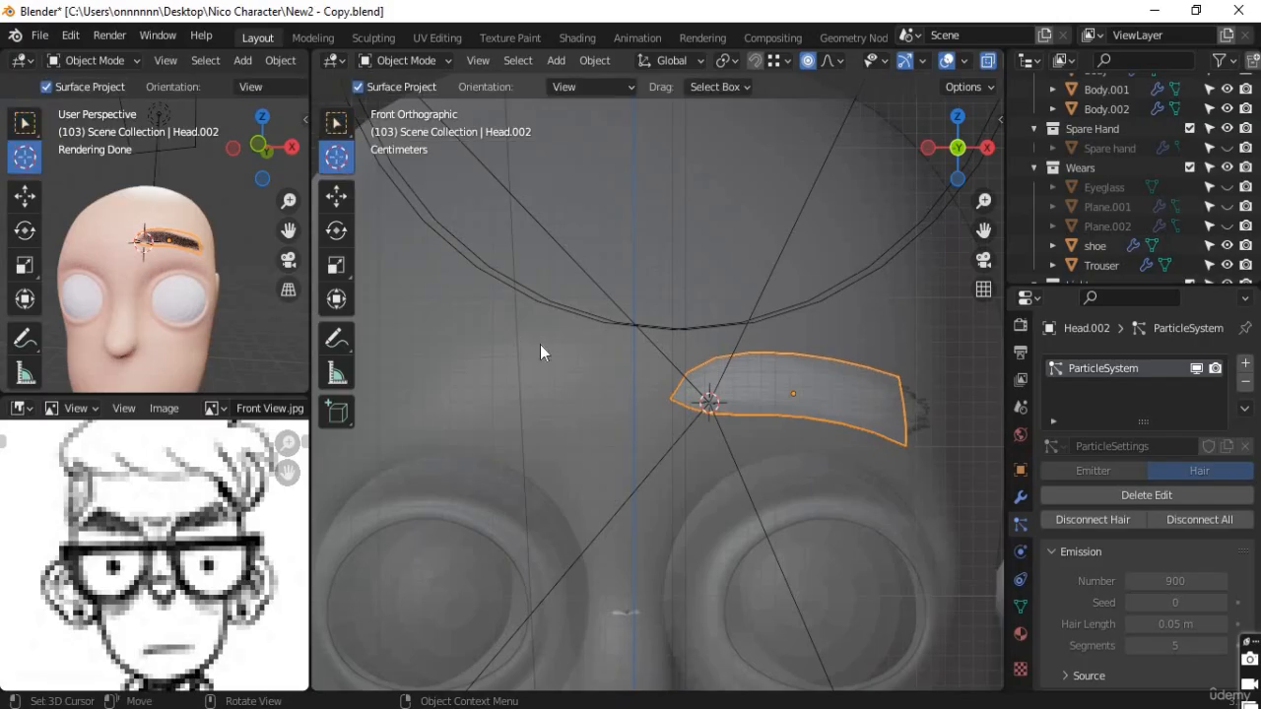
pyautogui.click(633, 408)
pyautogui.scroll(3, 630, 435)
pyautogui.scroll(-4, 629, 437)
pyautogui.click(583, 57)
pyautogui.moveTo(722, 103)
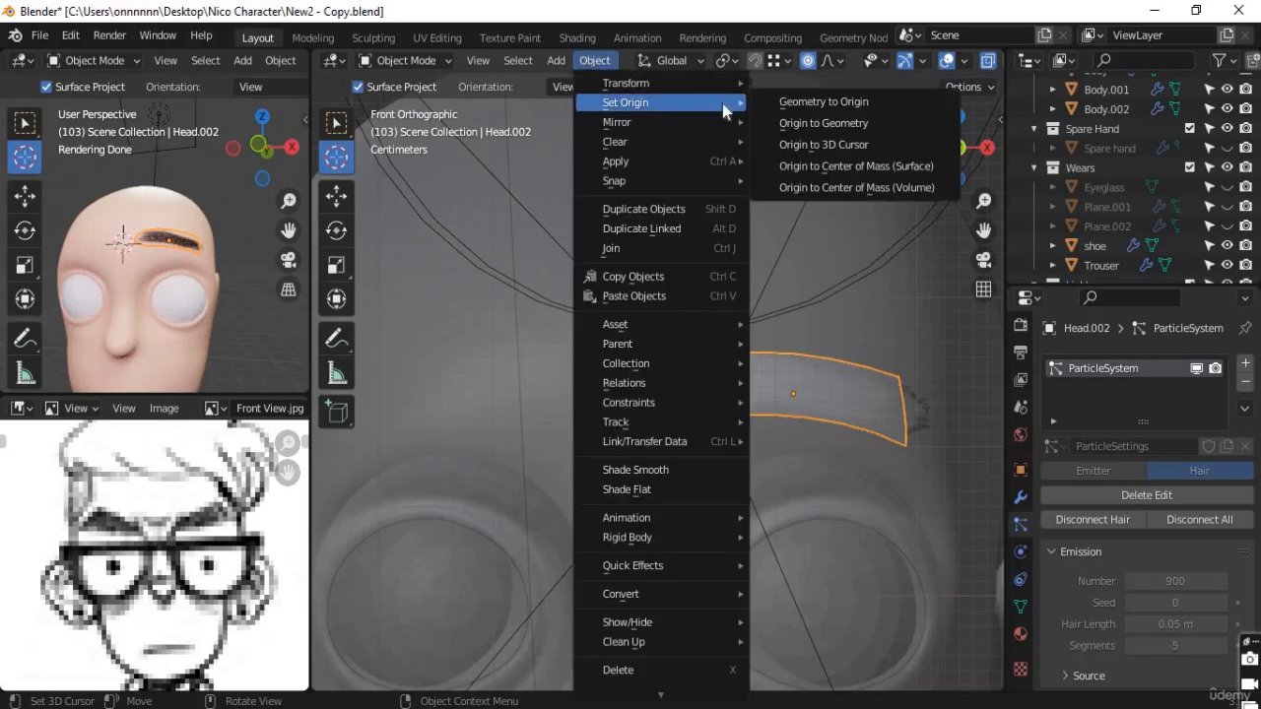
pyautogui.click(826, 147)
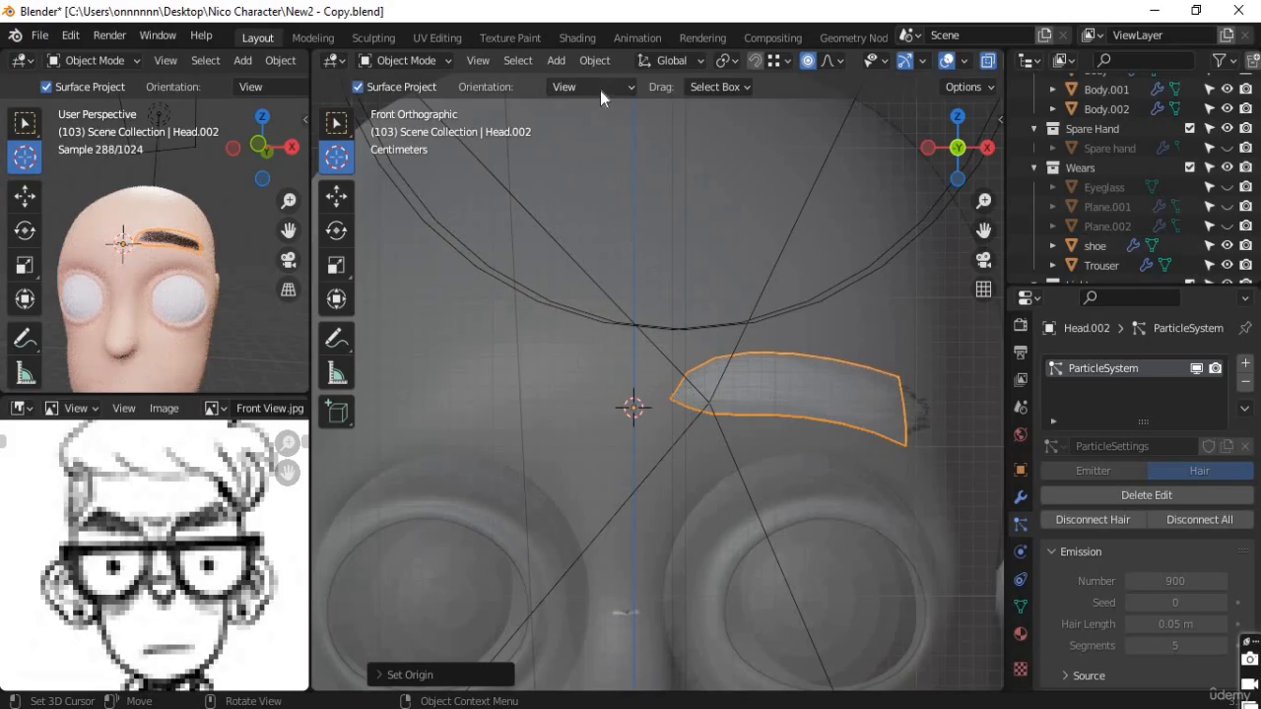
pyautogui.click(597, 62)
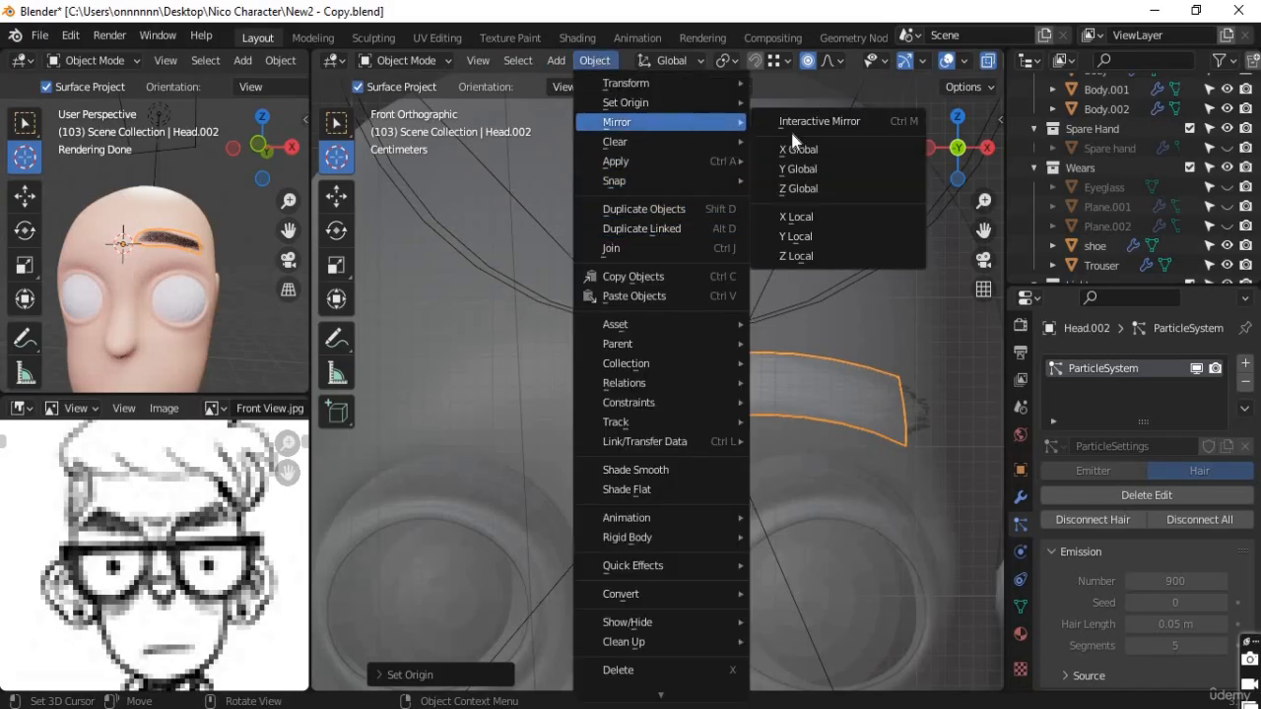
pyautogui.click(798, 146)
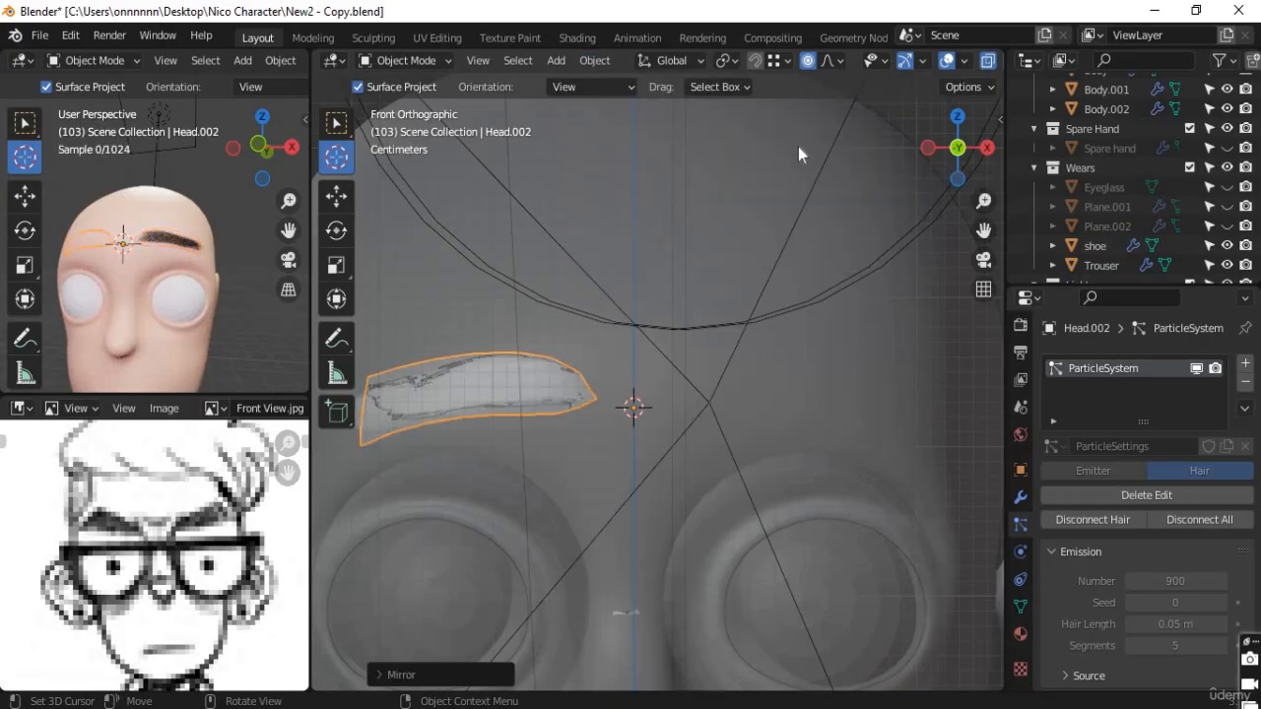
pyautogui.hotkey('ctrl', 'z')
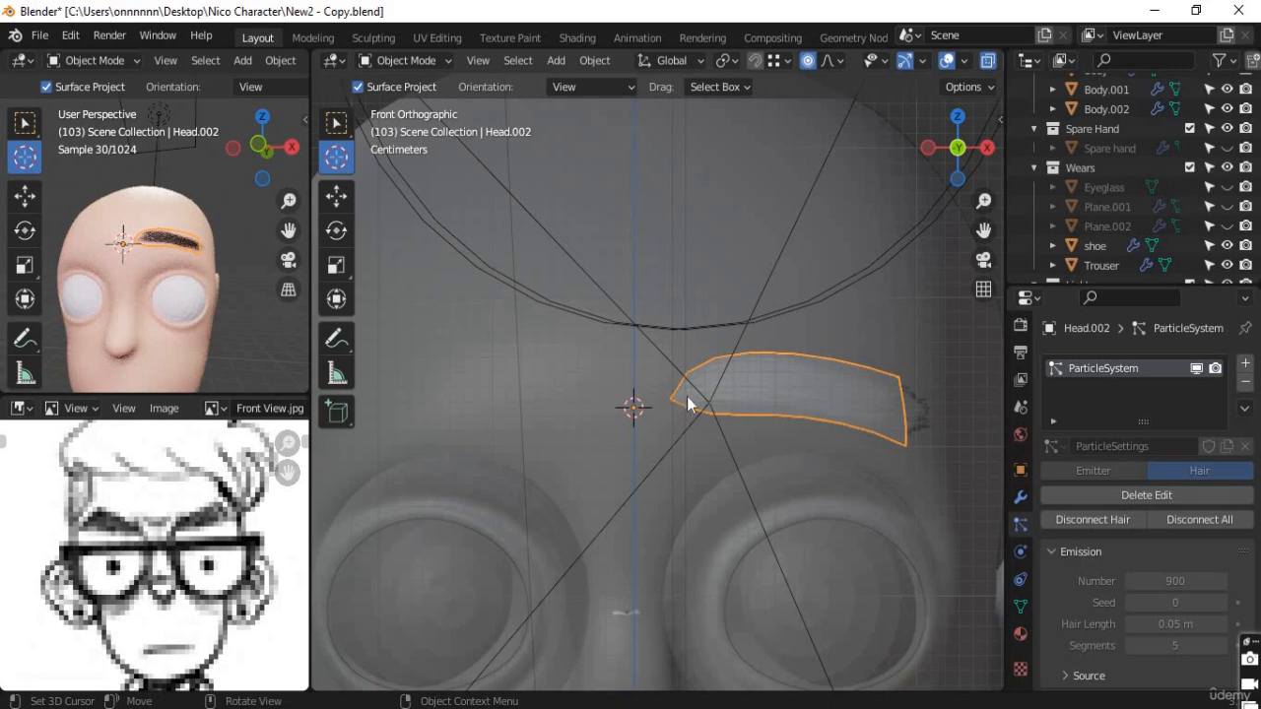
# Step: Duplicate the eyebrow in place, mirror the copy along X Global to the other side, and turn off X-ray
pyautogui.hotkey('shift', 'd')
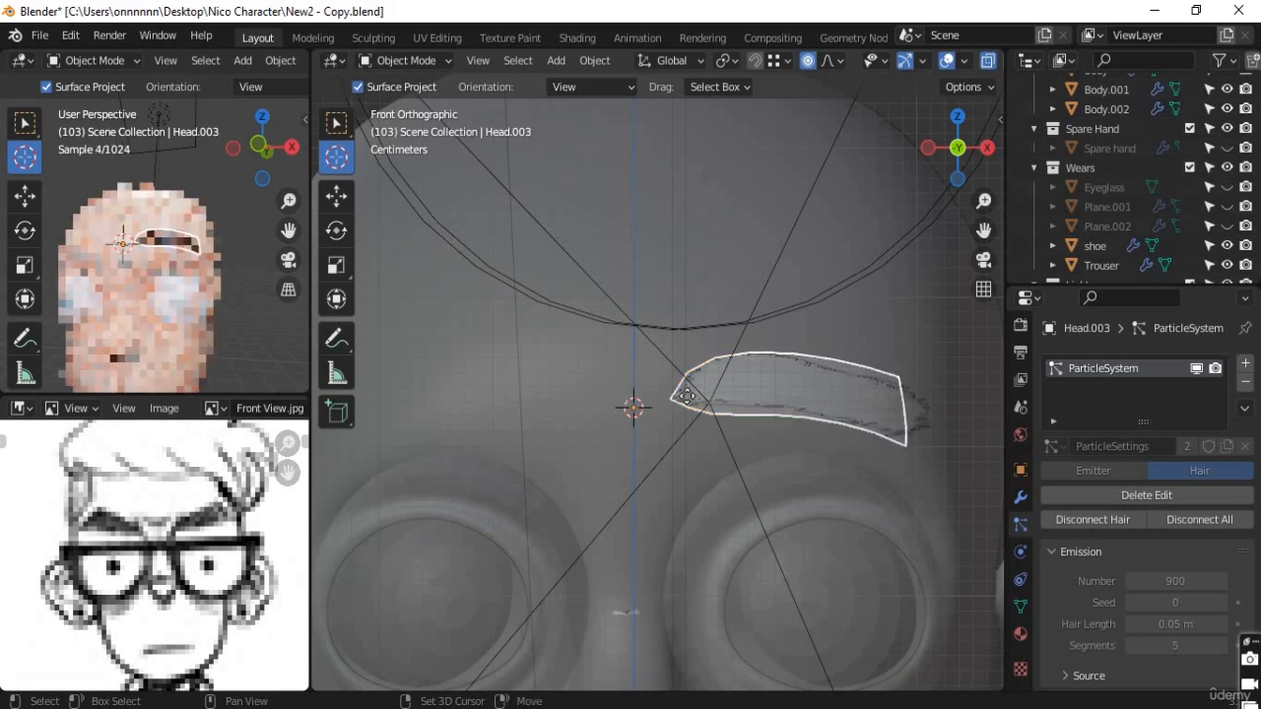
pyautogui.rightClick(687, 396)
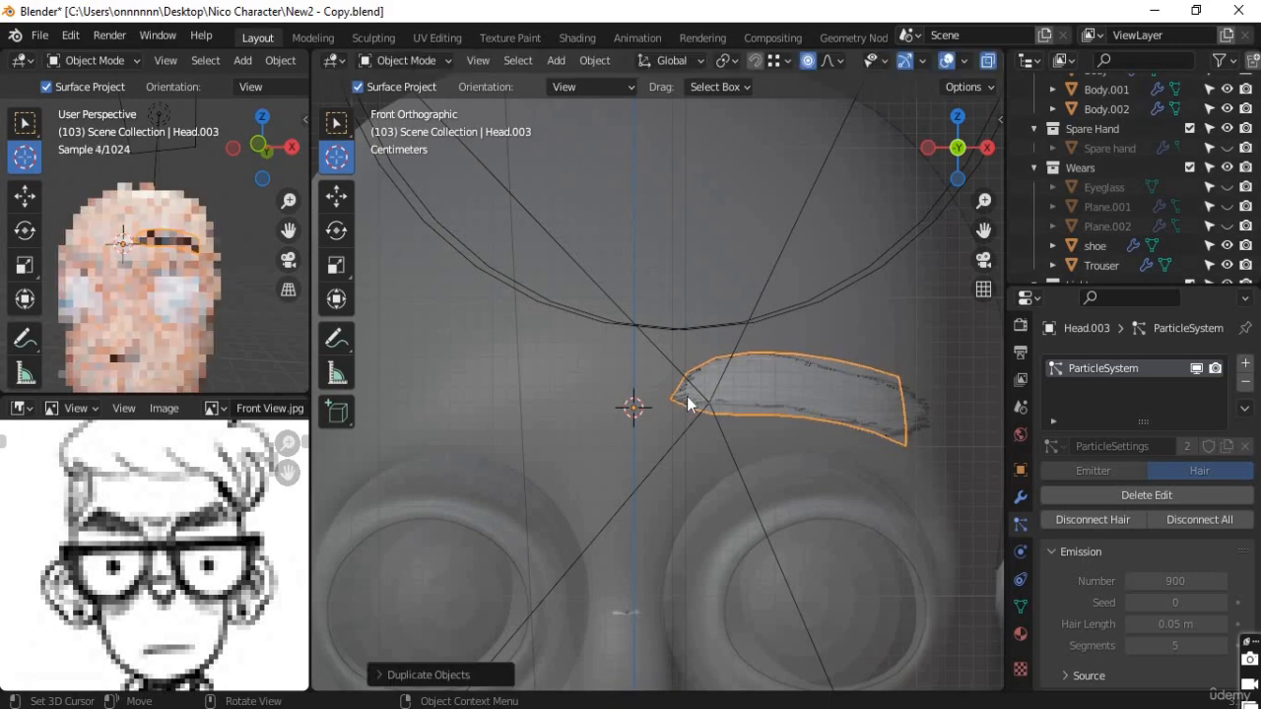
pyautogui.click(589, 62)
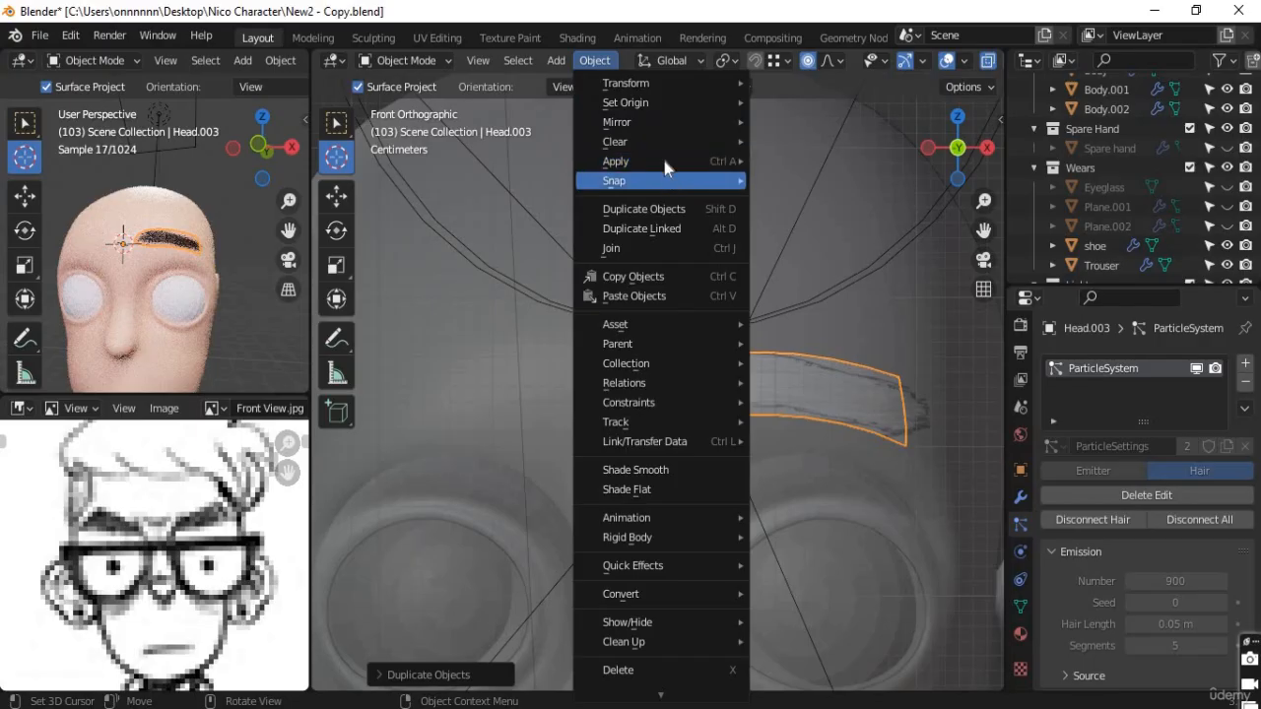
pyautogui.moveTo(666, 123)
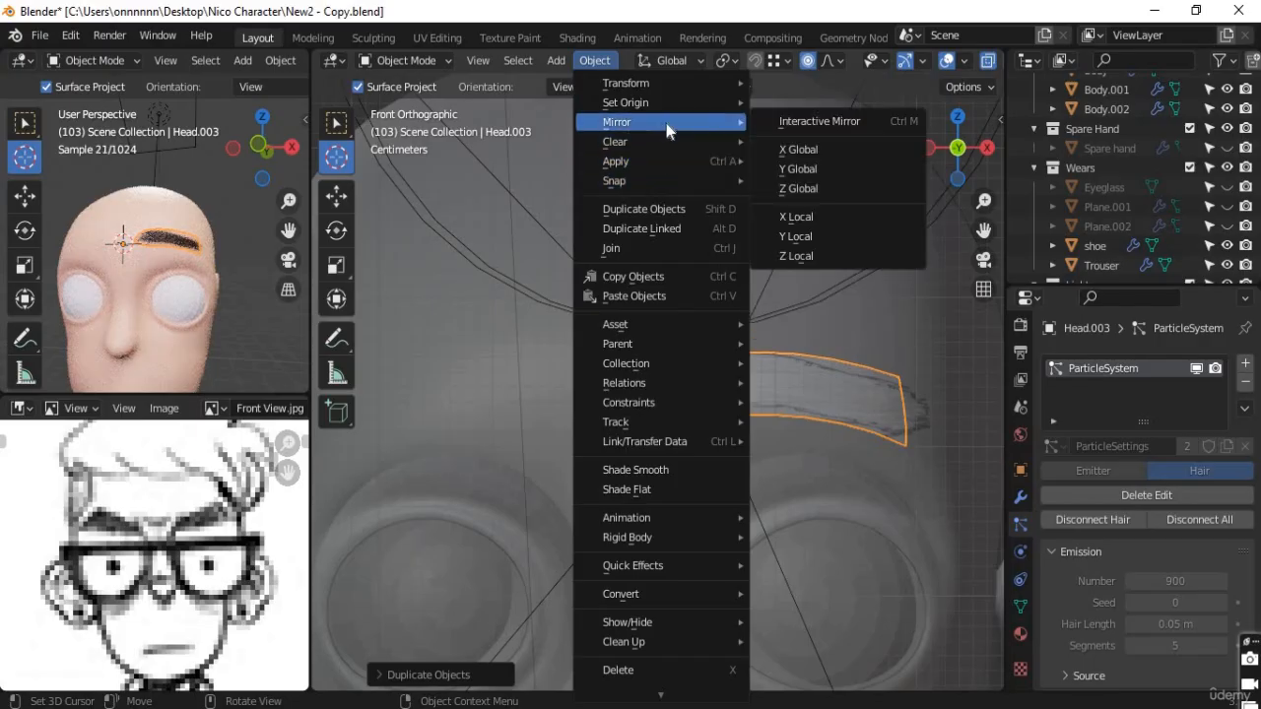
pyautogui.click(808, 149)
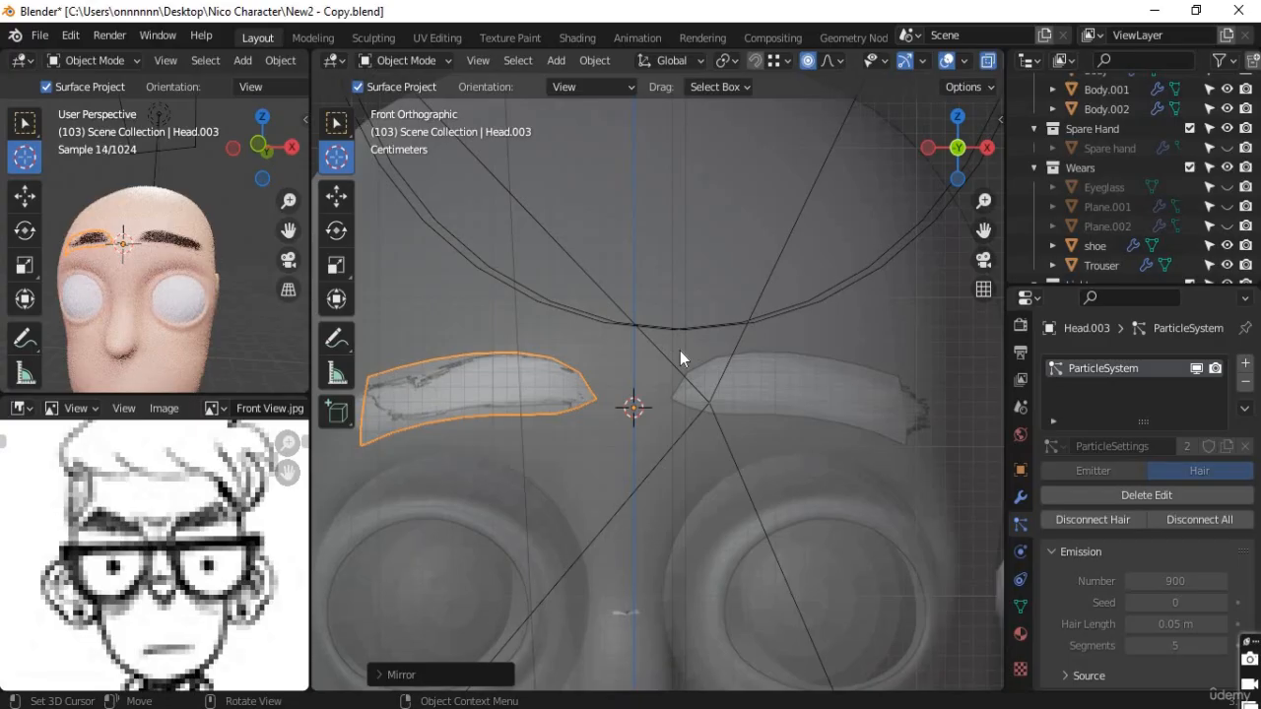
pyautogui.hotkey('alt', 'z')
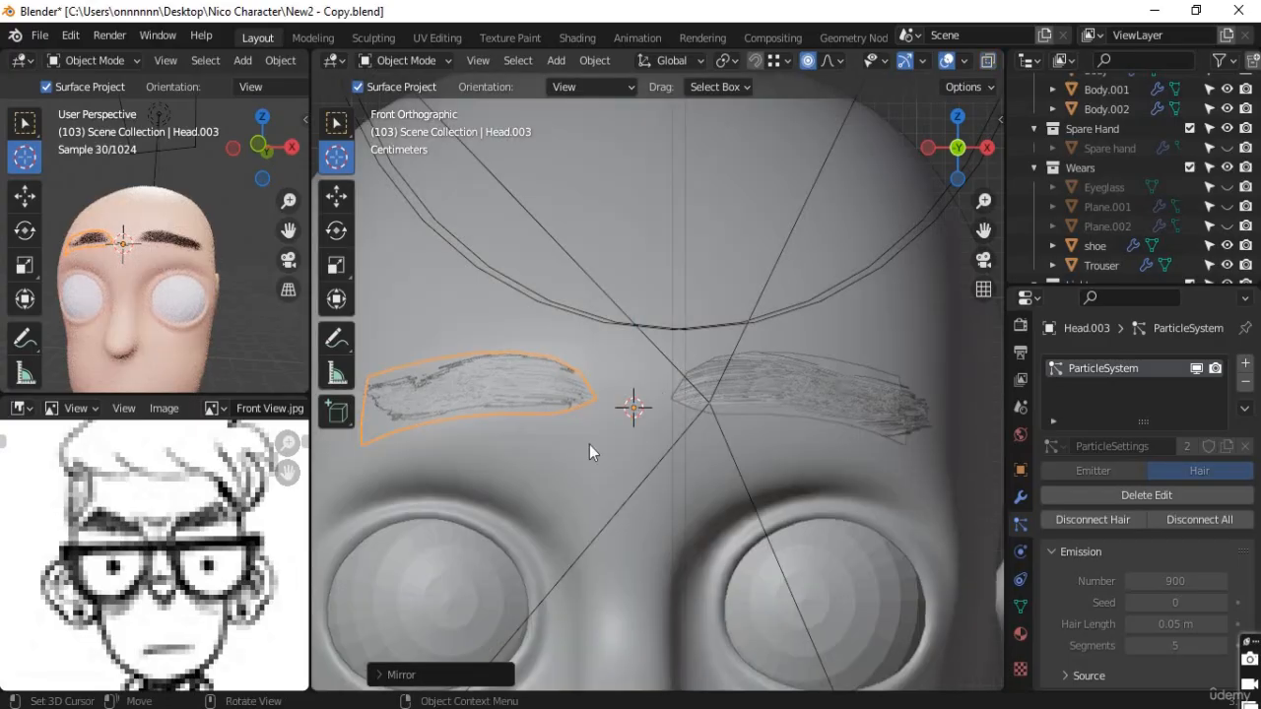
# Step: Examine how the mirrored eyebrow's hairs lie on their base surface from oblique angles above the face
pyautogui.moveTo(589, 444); pyautogui.dragTo(630, 490, button='middle')
pyautogui.press('KP_Decimal')
pyautogui.moveTo(727, 443); pyautogui.dragTo(703, 470, button='middle')
pyautogui.scroll(2, 743, 412)
pyautogui.scroll(-3, 743, 414)
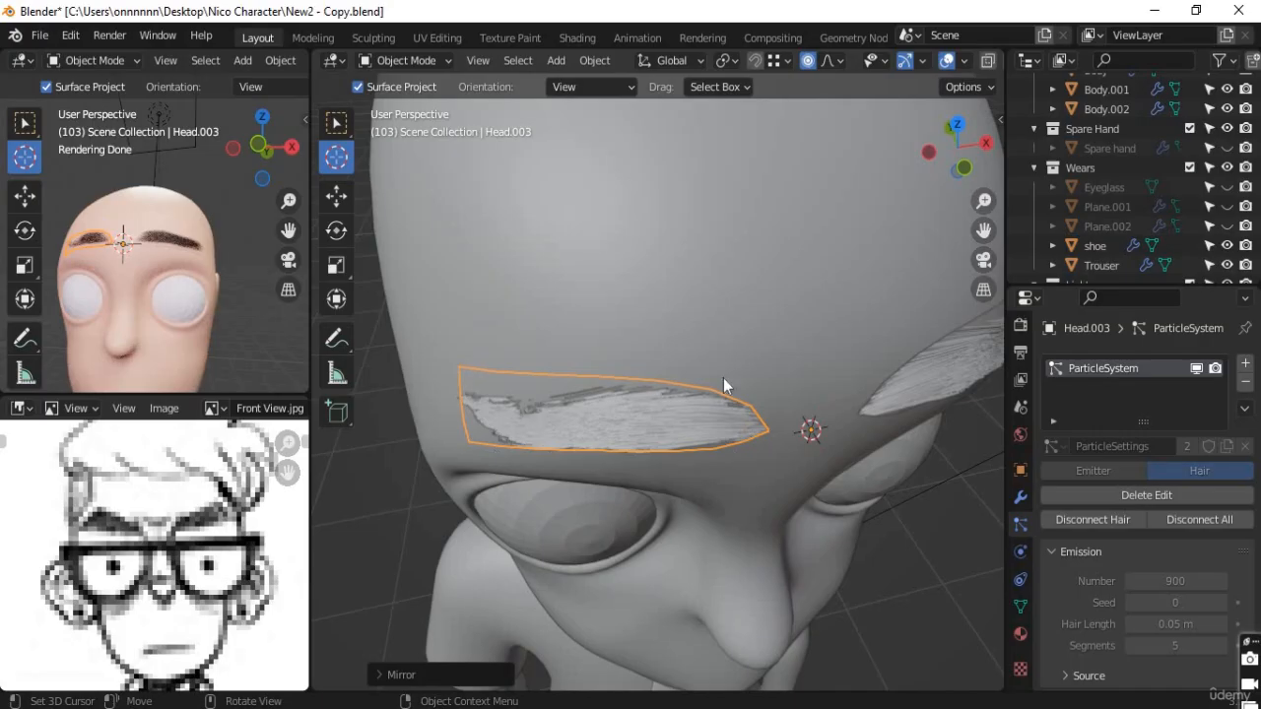
pyautogui.moveTo(660, 482); pyautogui.dragTo(694, 444, button='middle')
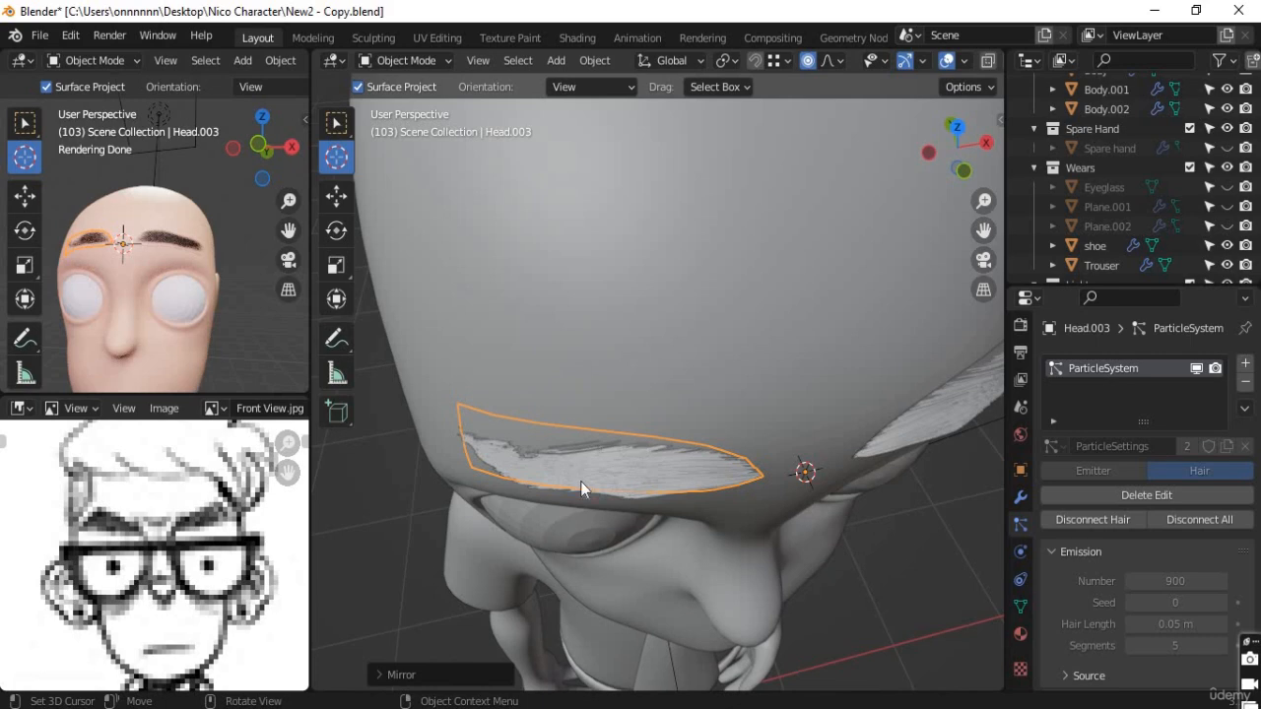
pyautogui.press('g')
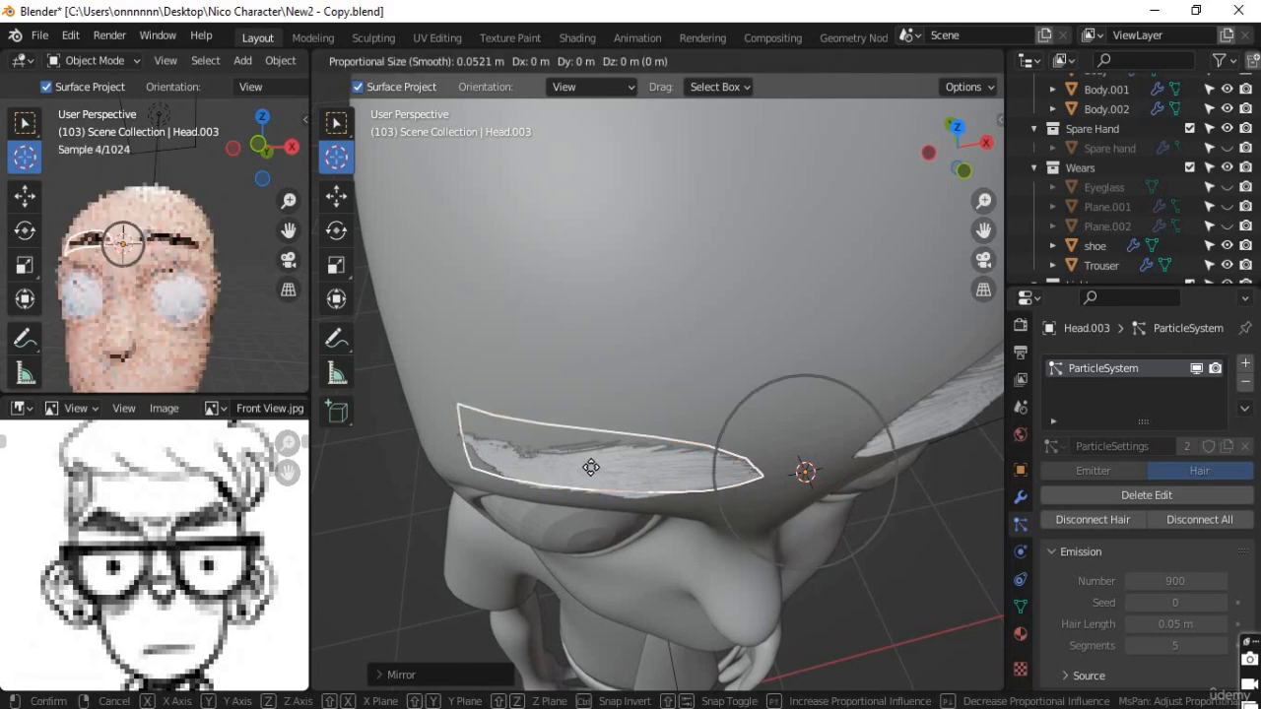
pyautogui.rightClick(591, 468)
pyautogui.moveTo(587, 522); pyautogui.dragTo(689, 428, button='middle')
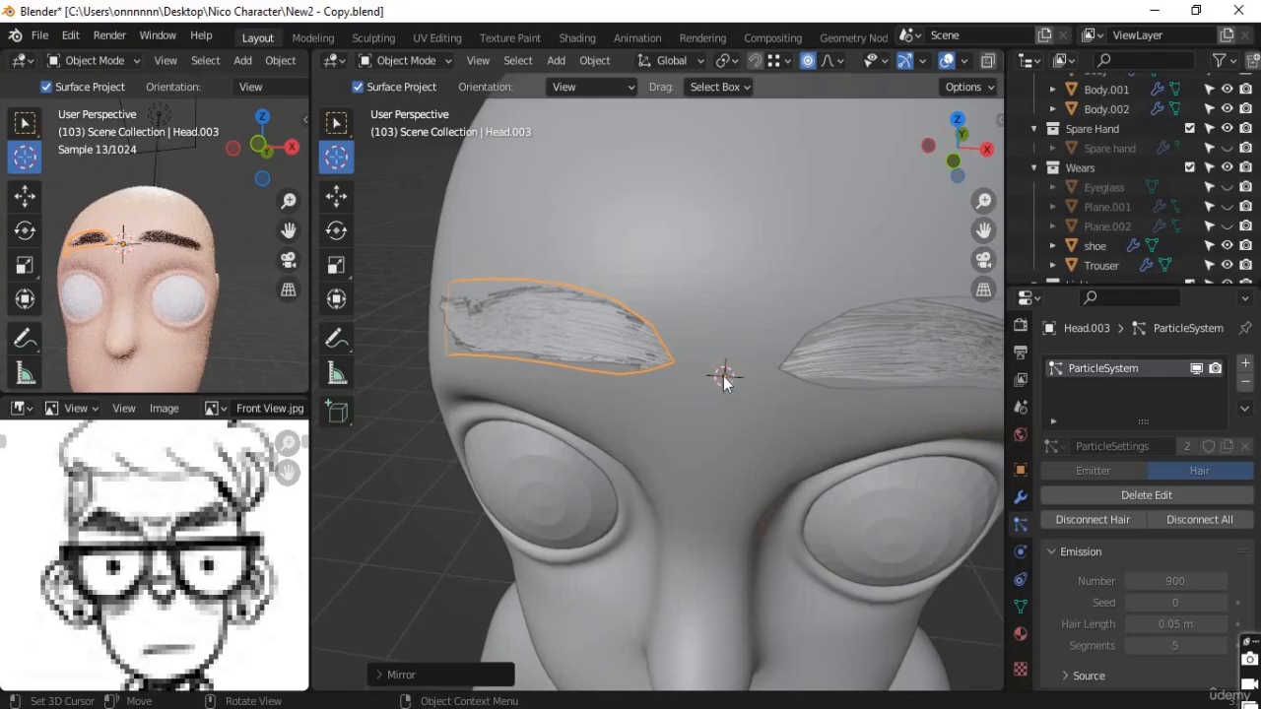
pyautogui.moveTo(539, 331); pyautogui.dragTo(586, 419, button='middle')
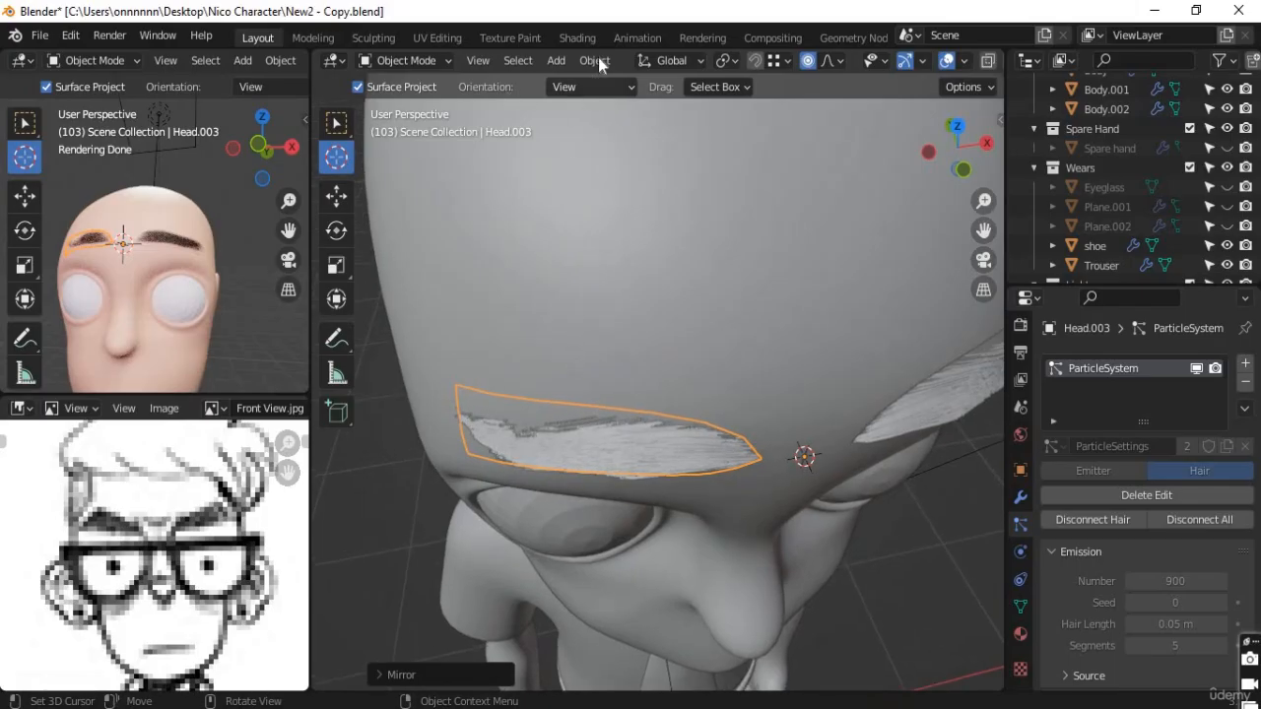
# Step: Switch back to the selection tool and set the mirrored eyebrow's origin to its geometry
pyautogui.click(601, 434)
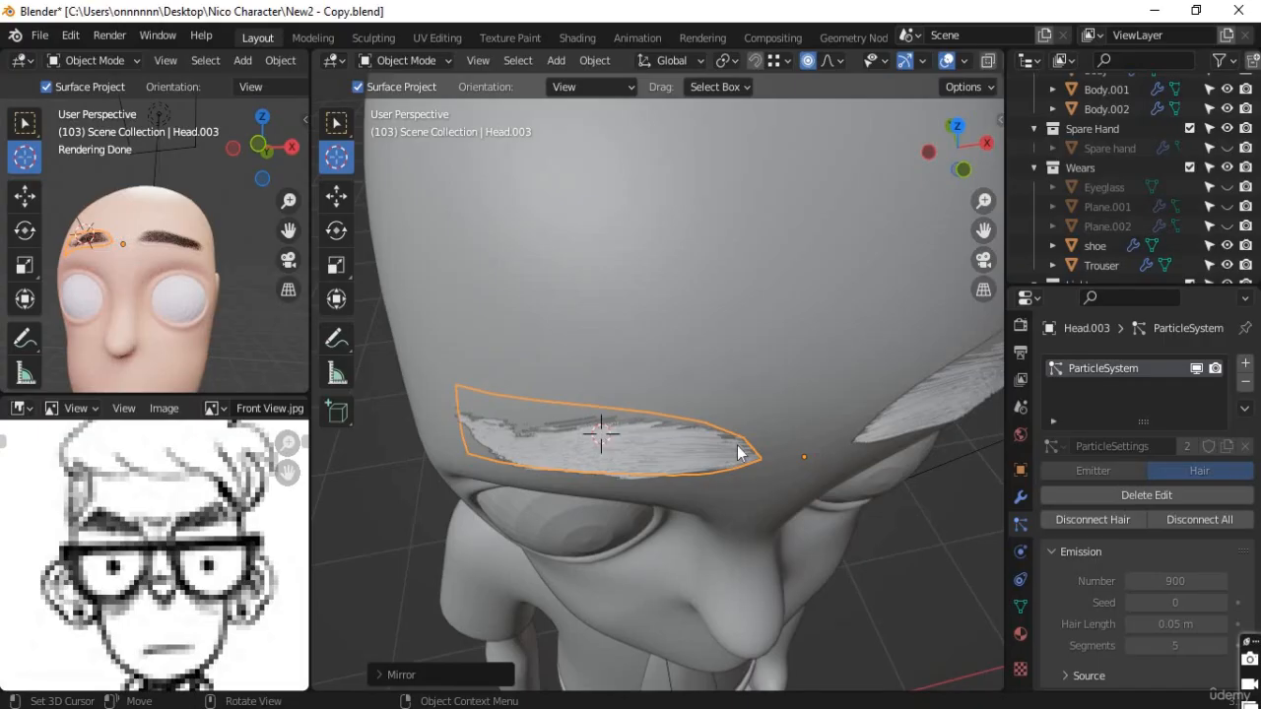
pyautogui.click(803, 418)
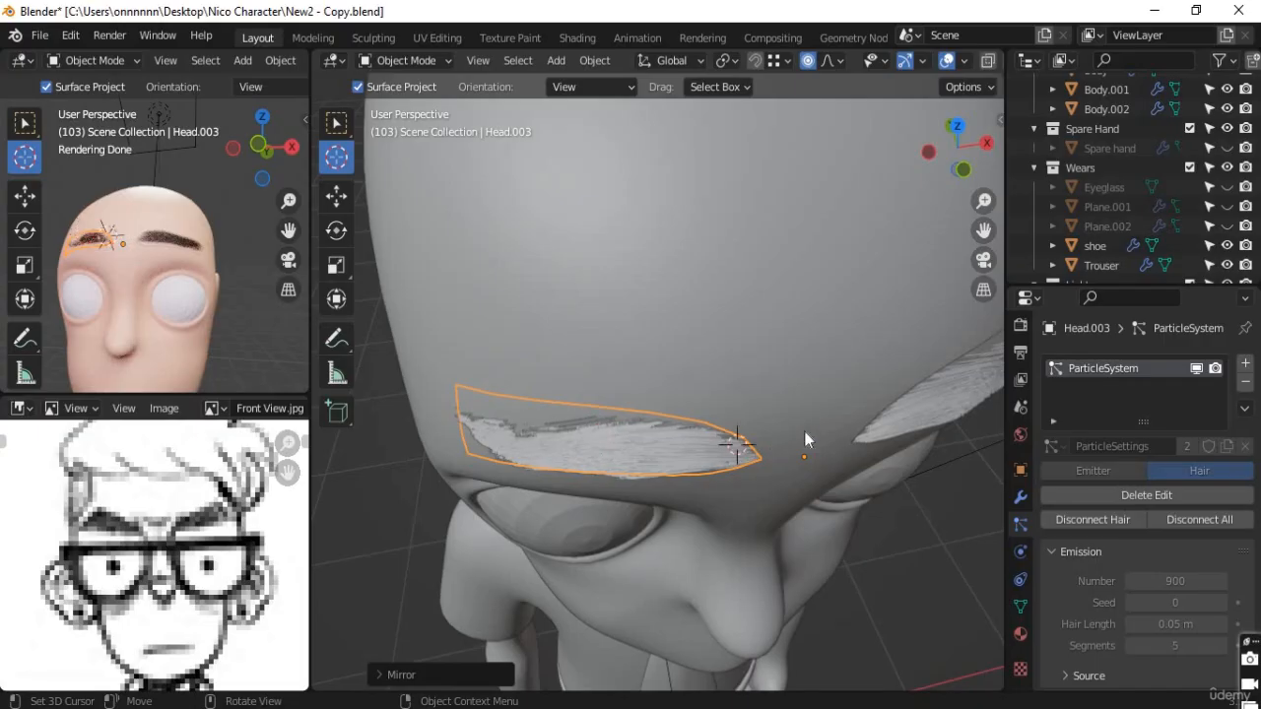
pyautogui.click(336, 122)
pyautogui.click(595, 61)
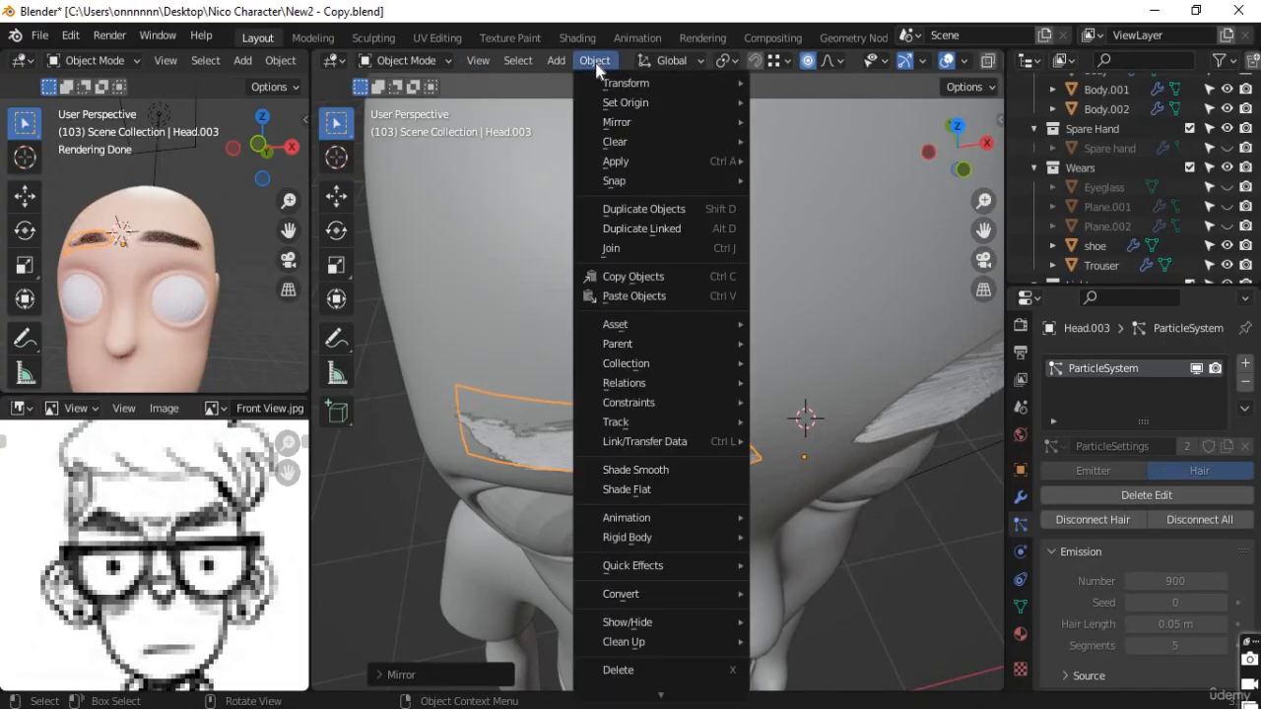
pyautogui.moveTo(630, 102)
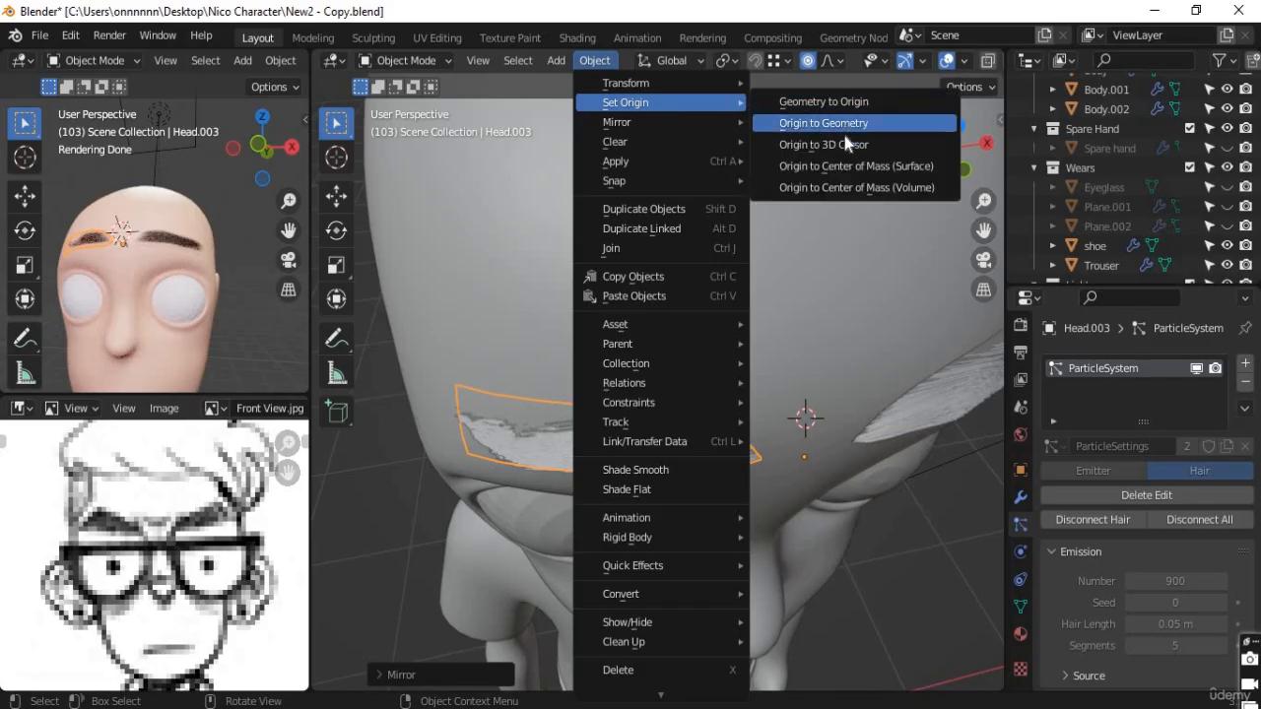
pyautogui.click(842, 124)
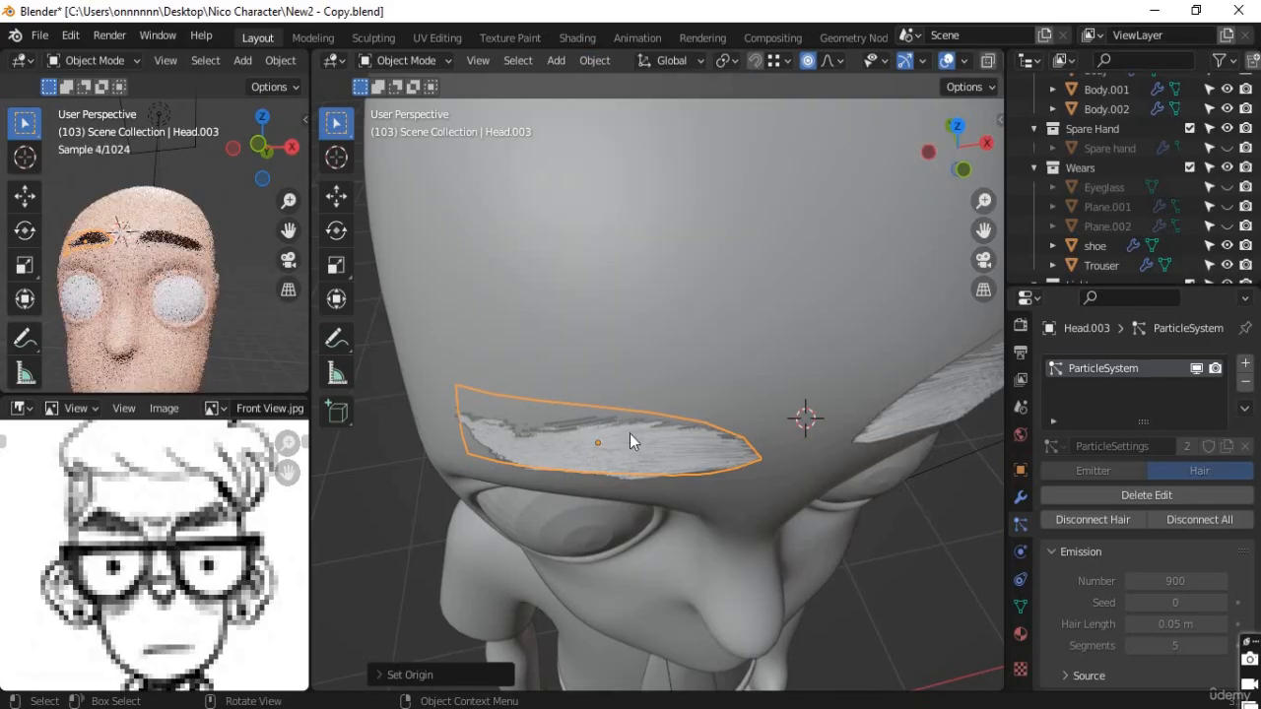
# Step: Move the mirrored eyebrow about 0.007 m forward off the forehead surface, and turn off proportional editing
pyautogui.moveTo(633, 436); pyautogui.dragTo(588, 483, button='middle')
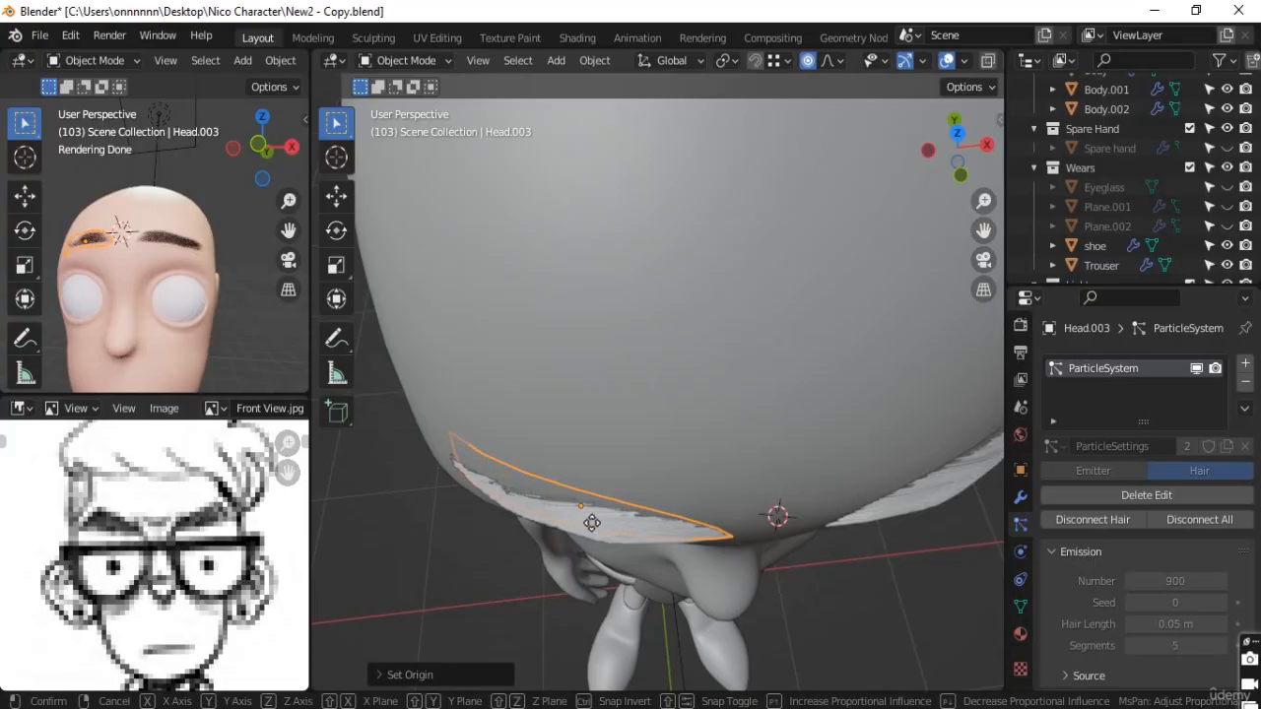
pyautogui.press('g')
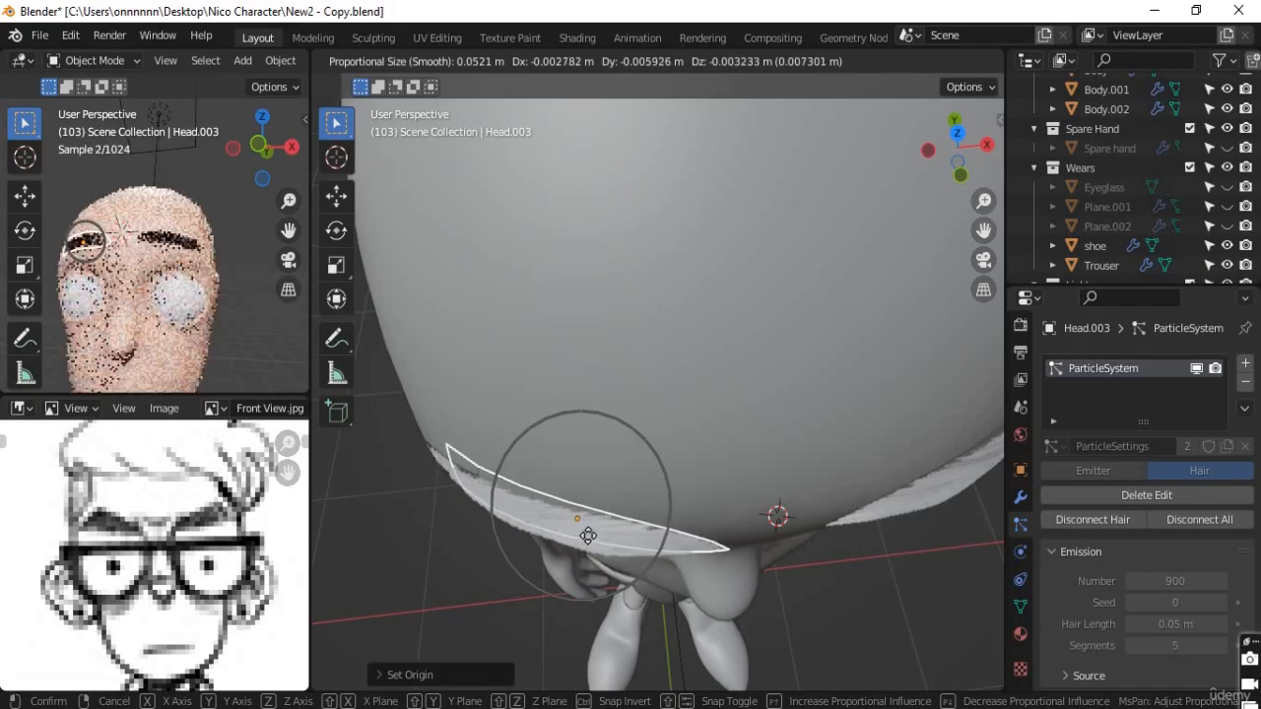
pyautogui.click(586, 538)
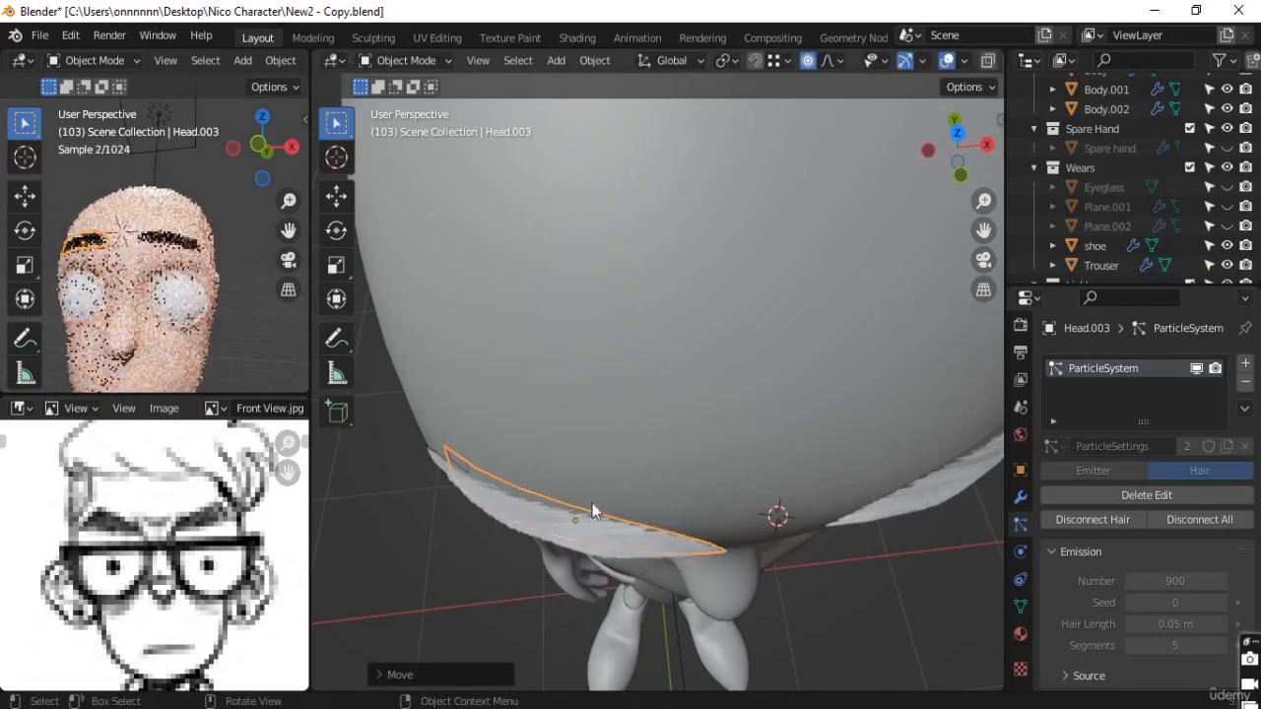
pyautogui.moveTo(592, 503); pyautogui.dragTo(633, 532, button='middle')
pyautogui.press('g')
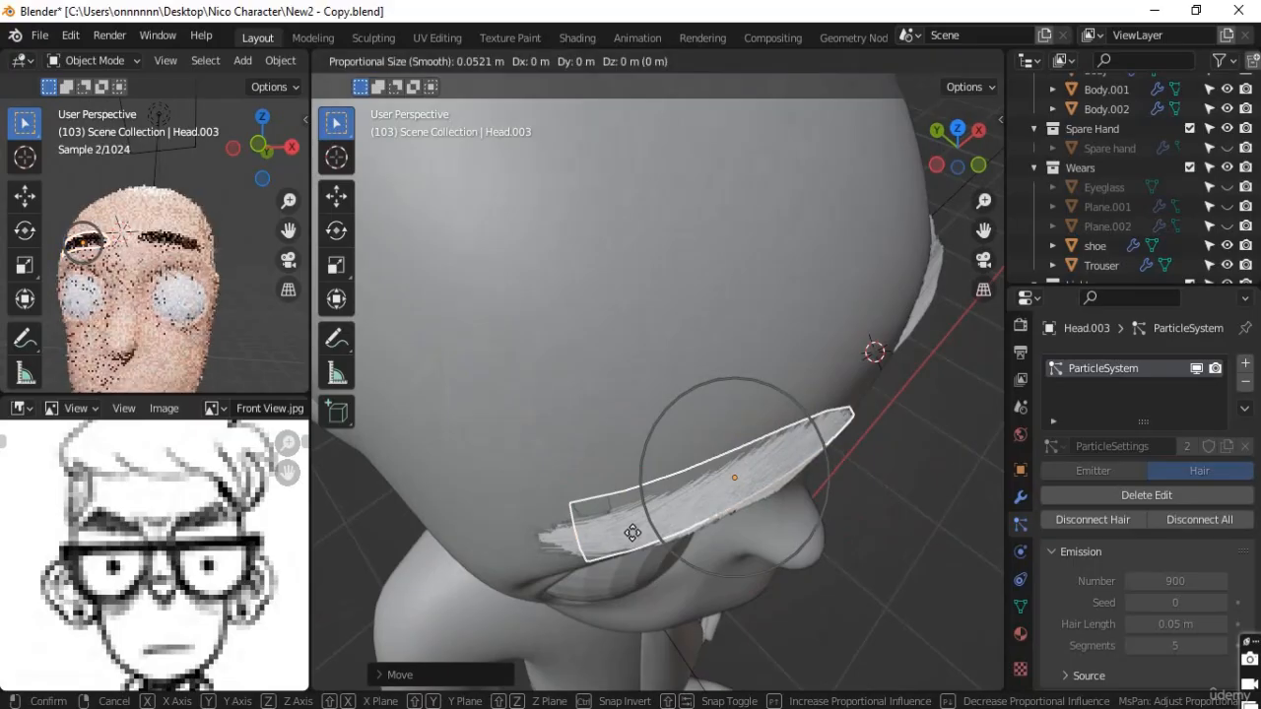
pyautogui.click(633, 536)
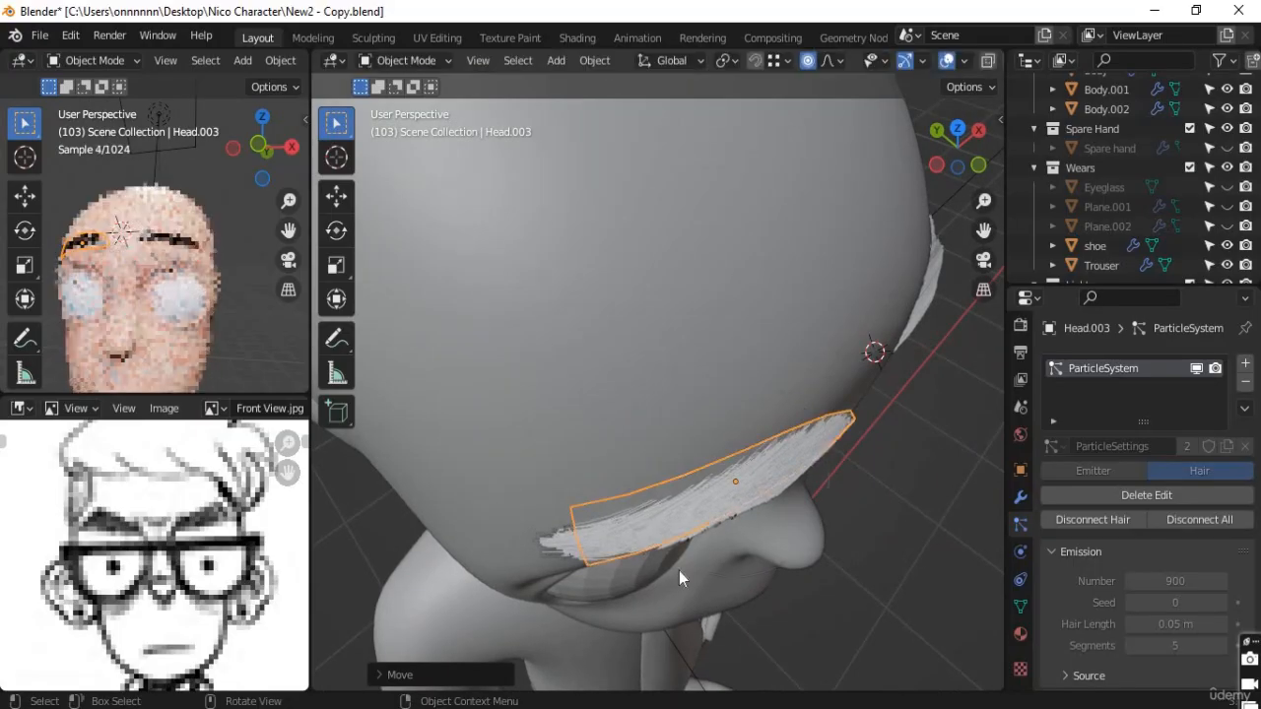
pyautogui.moveTo(619, 563); pyautogui.dragTo(493, 483, button='middle')
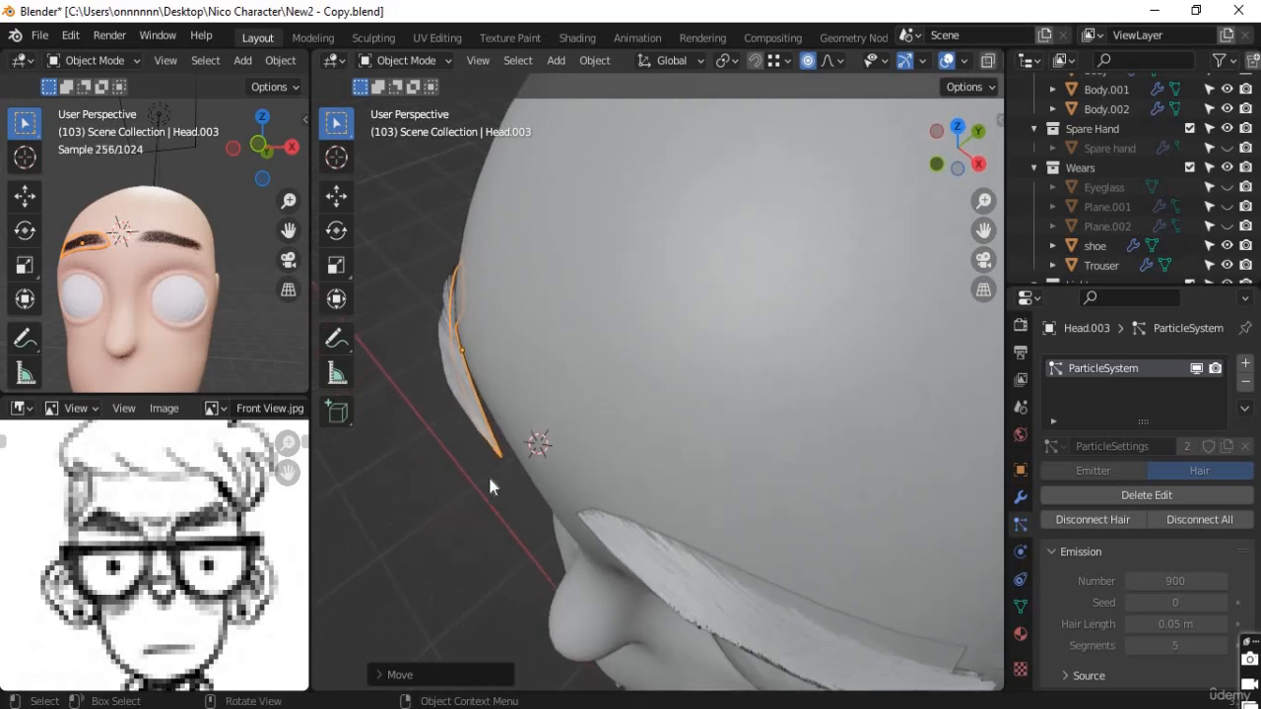
pyautogui.press('o')
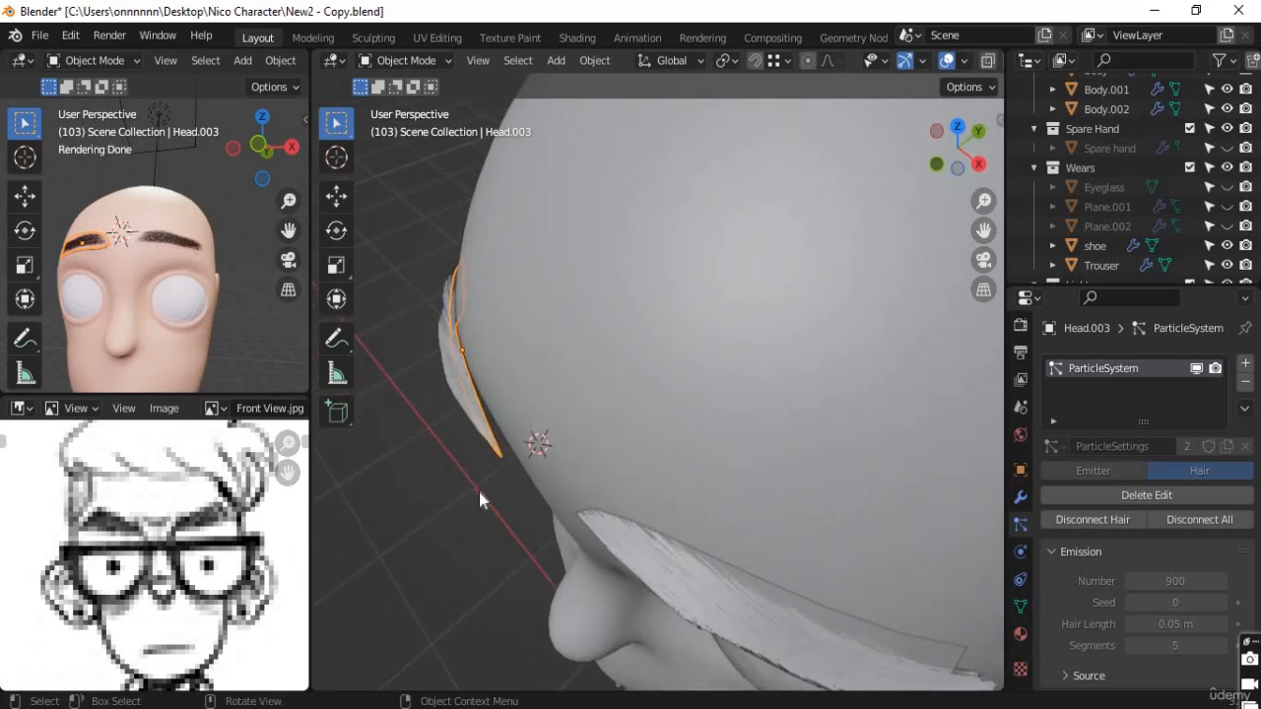
# Step: Place the 3D cursor on the outer end of the mirrored eyebrow, near the temple
pyautogui.moveTo(497, 487); pyautogui.dragTo(632, 358, button='middle')
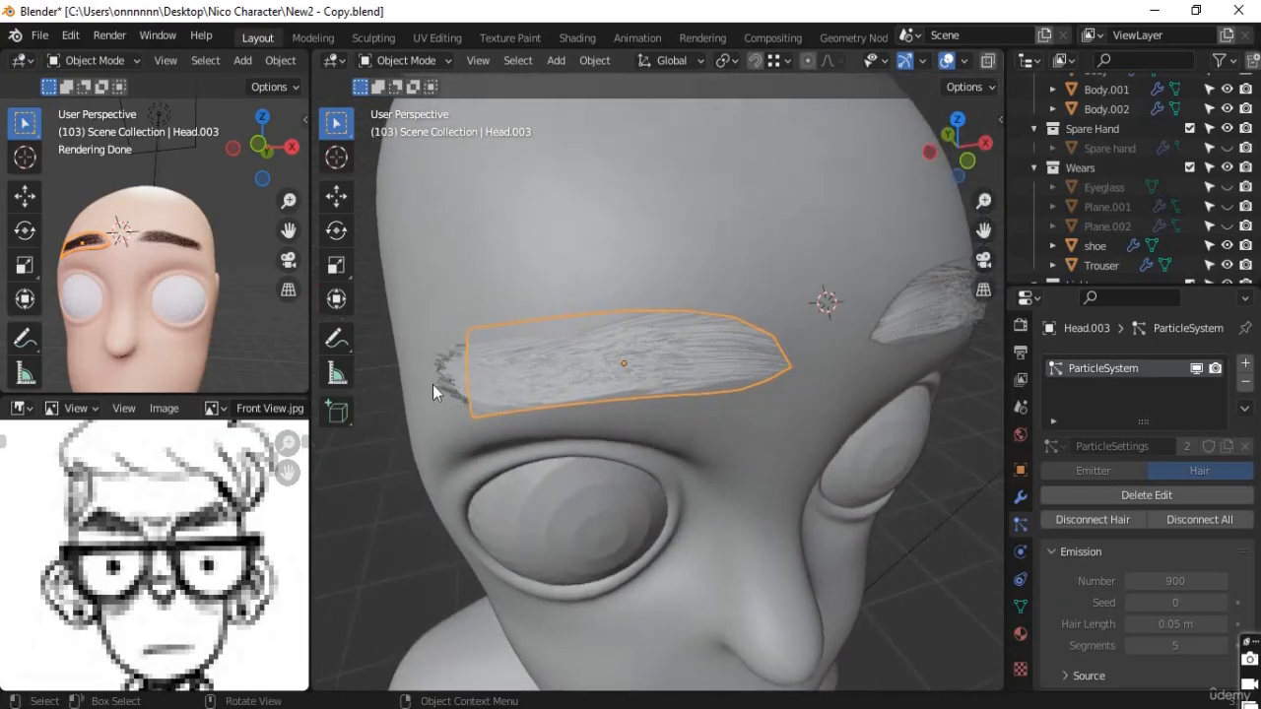
pyautogui.moveTo(505, 438); pyautogui.dragTo(463, 442, button='middle')
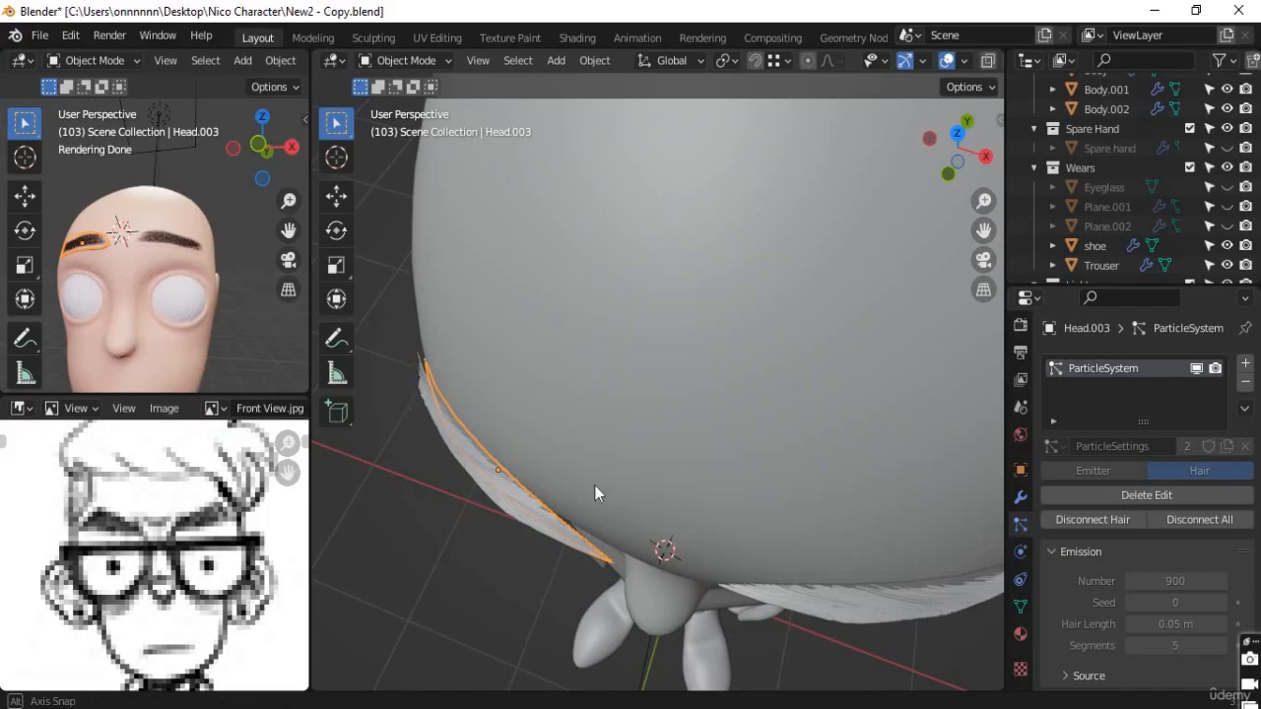
pyautogui.moveTo(596, 487); pyautogui.dragTo(527, 498, button='middle')
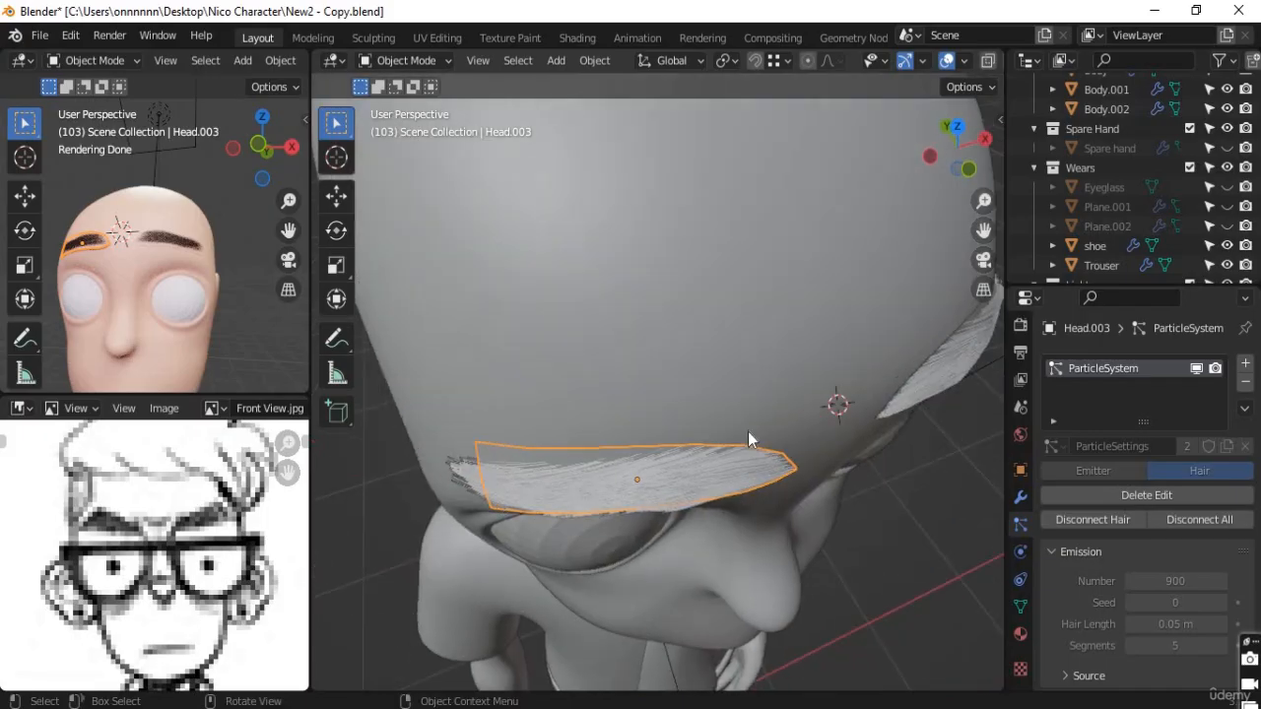
pyautogui.moveTo(701, 523)
pyautogui.mouseDown(button='middle')
pyautogui.moveTo(701, 539)
pyautogui.moveTo(715, 526)
pyautogui.mouseUp(button='middle')
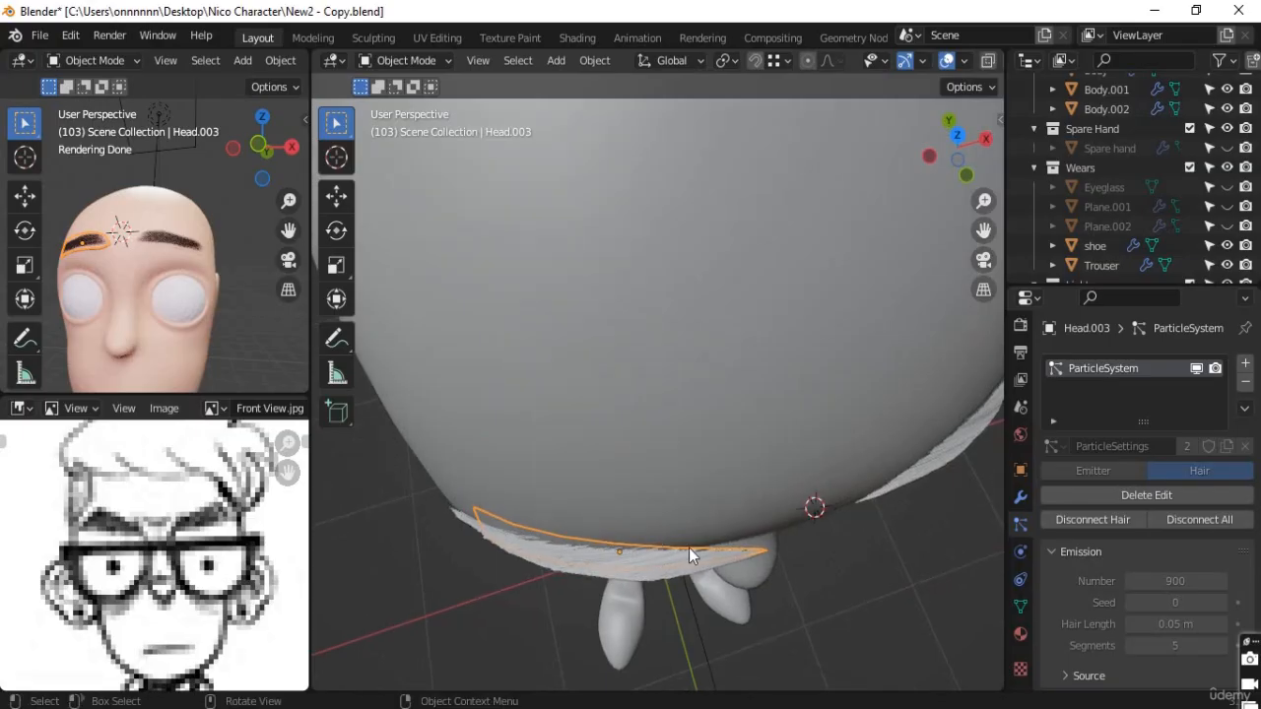
pyautogui.moveTo(613, 529); pyautogui.dragTo(772, 525, button='middle')
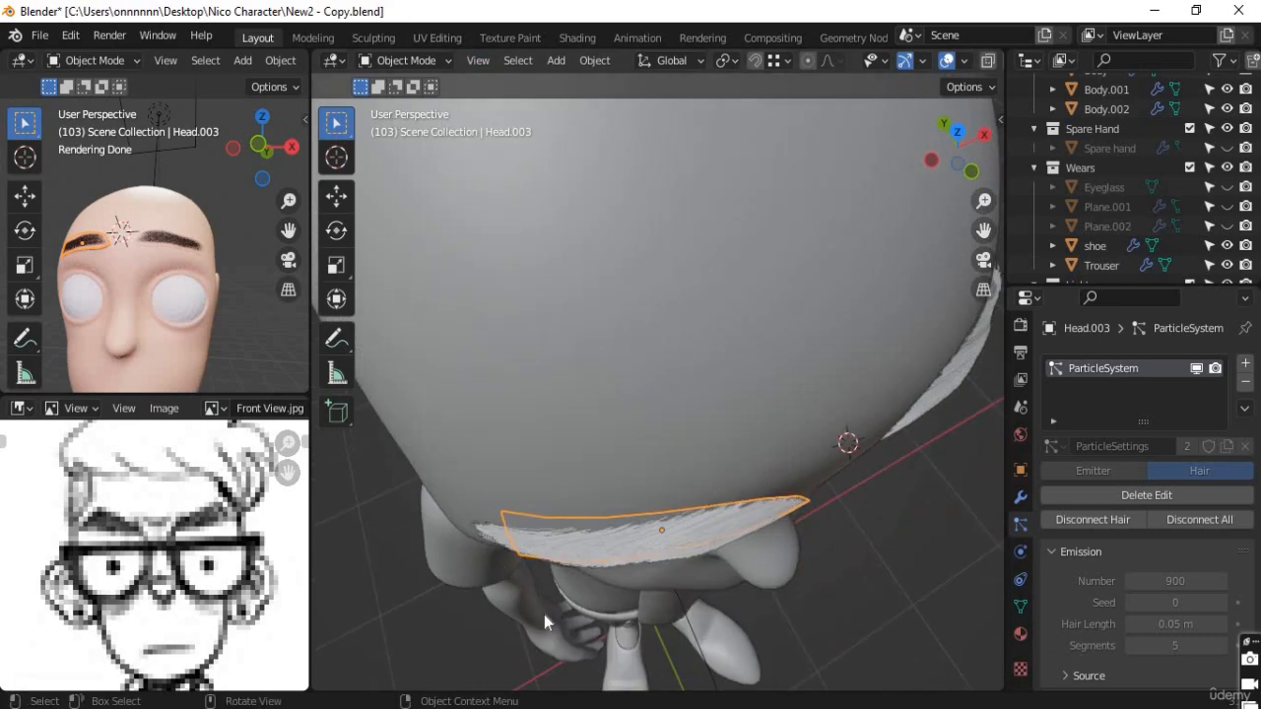
pyautogui.moveTo(545, 488); pyautogui.dragTo(345, 197, button='middle')
pyautogui.click(336, 157)
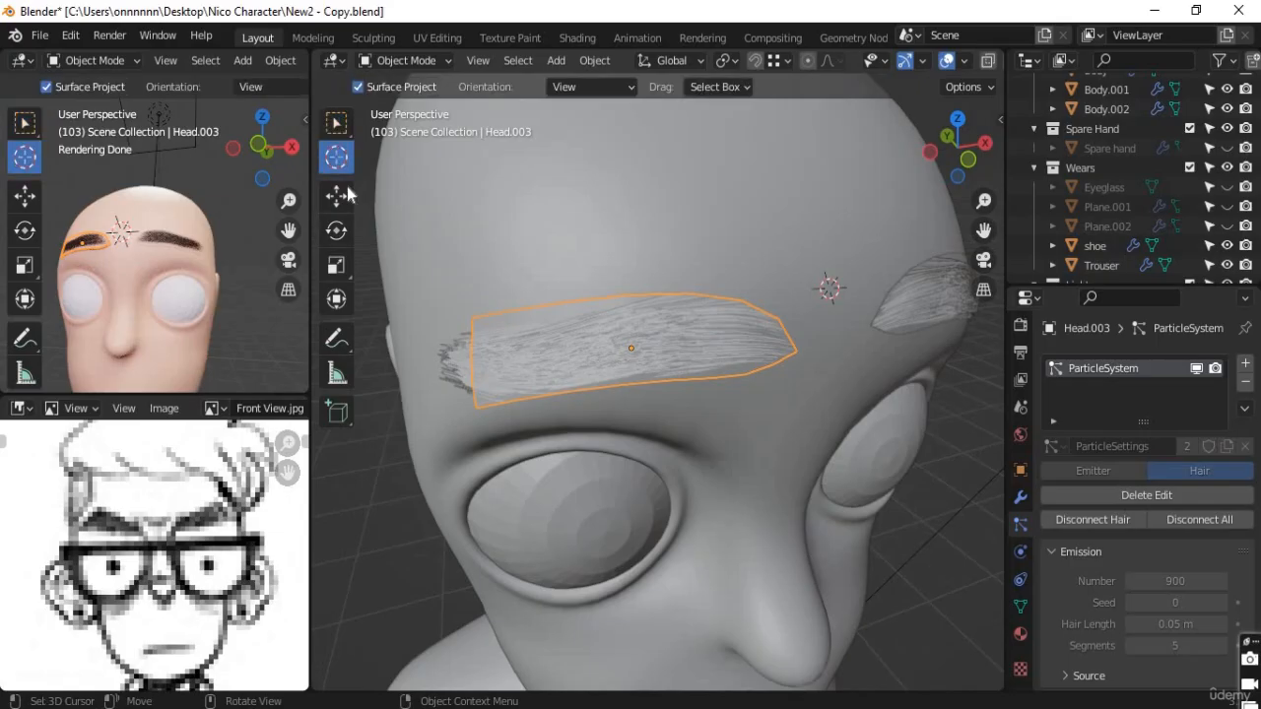
pyautogui.click(445, 360)
# Step: Set the mirrored eyebrow's origin to the 3D cursor at its outer end
pyautogui.moveTo(460, 445); pyautogui.dragTo(549, 426, button='middle')
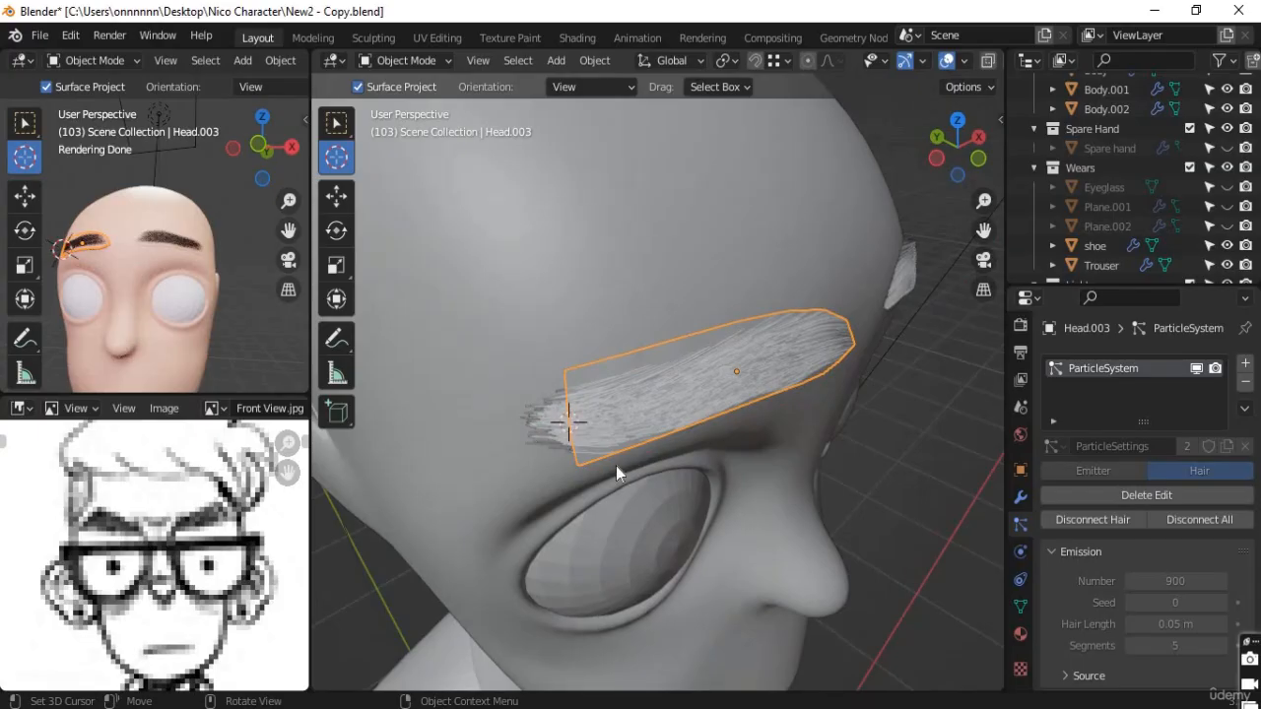
pyautogui.moveTo(615, 466); pyautogui.dragTo(528, 408, button='middle')
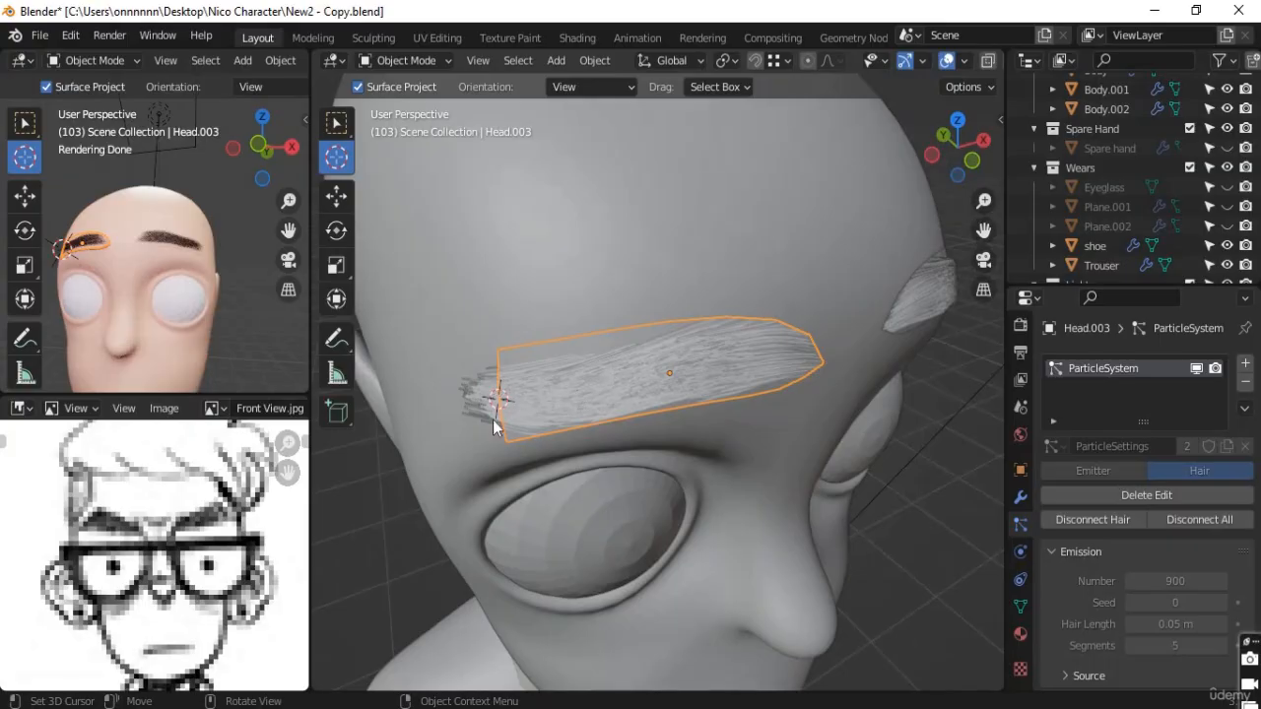
pyautogui.moveTo(621, 378); pyautogui.dragTo(571, 246, button='middle')
pyautogui.click(594, 60)
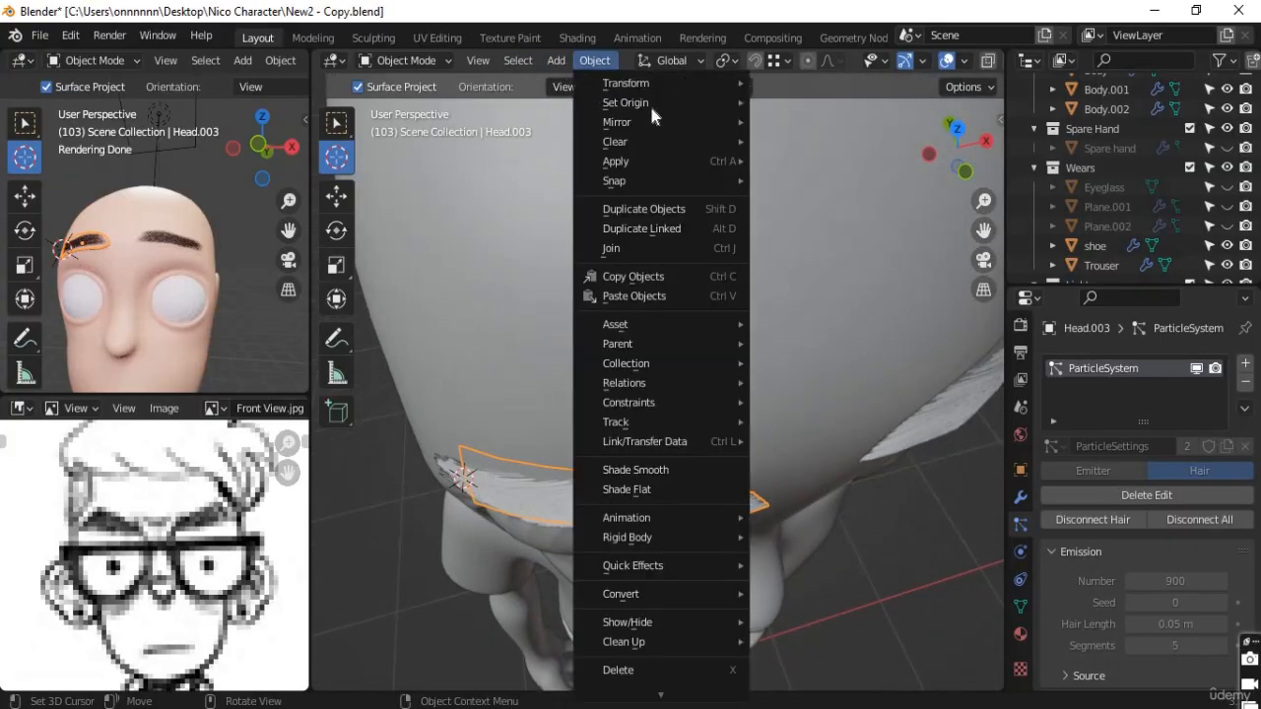
pyautogui.moveTo(649, 103)
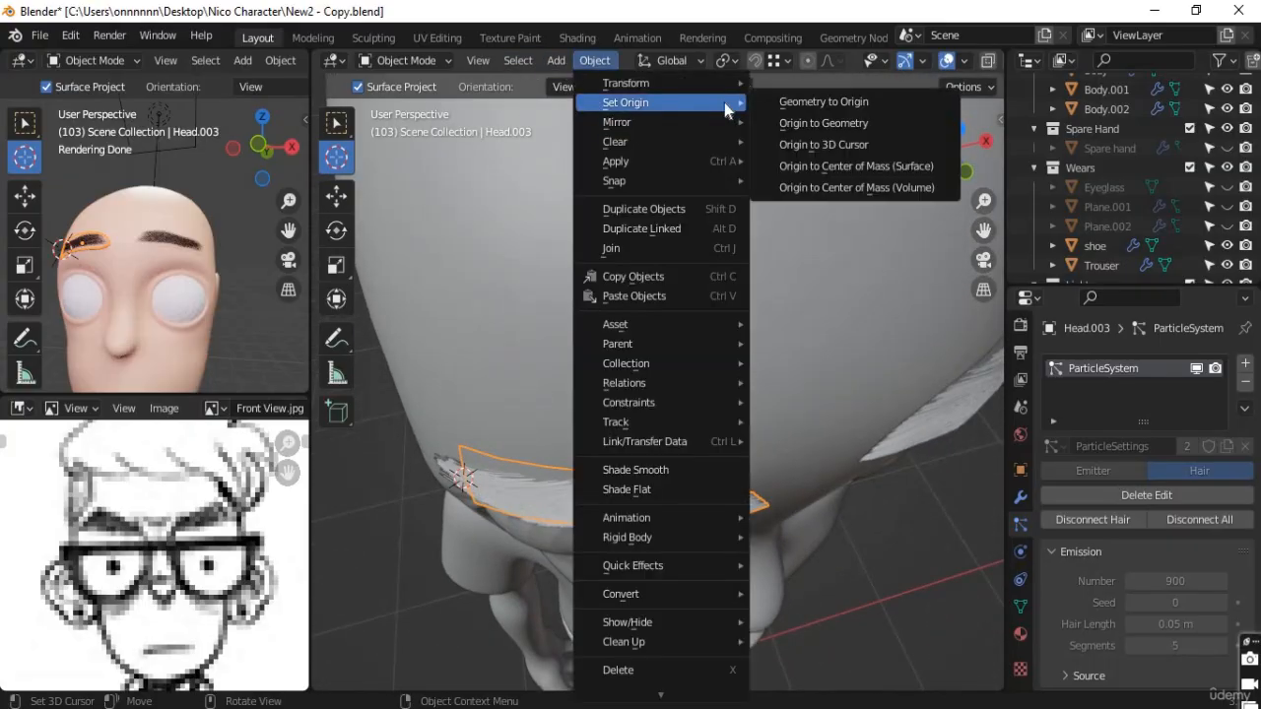
pyautogui.click(849, 145)
# Step: Rotate the mirrored eyebrow slightly about its outer end, viewed obliquely from above, so it follows the forehead's curve
pyautogui.moveTo(675, 436); pyautogui.dragTo(499, 516, button='middle')
pyautogui.press('r')
pyautogui.click(543, 559)
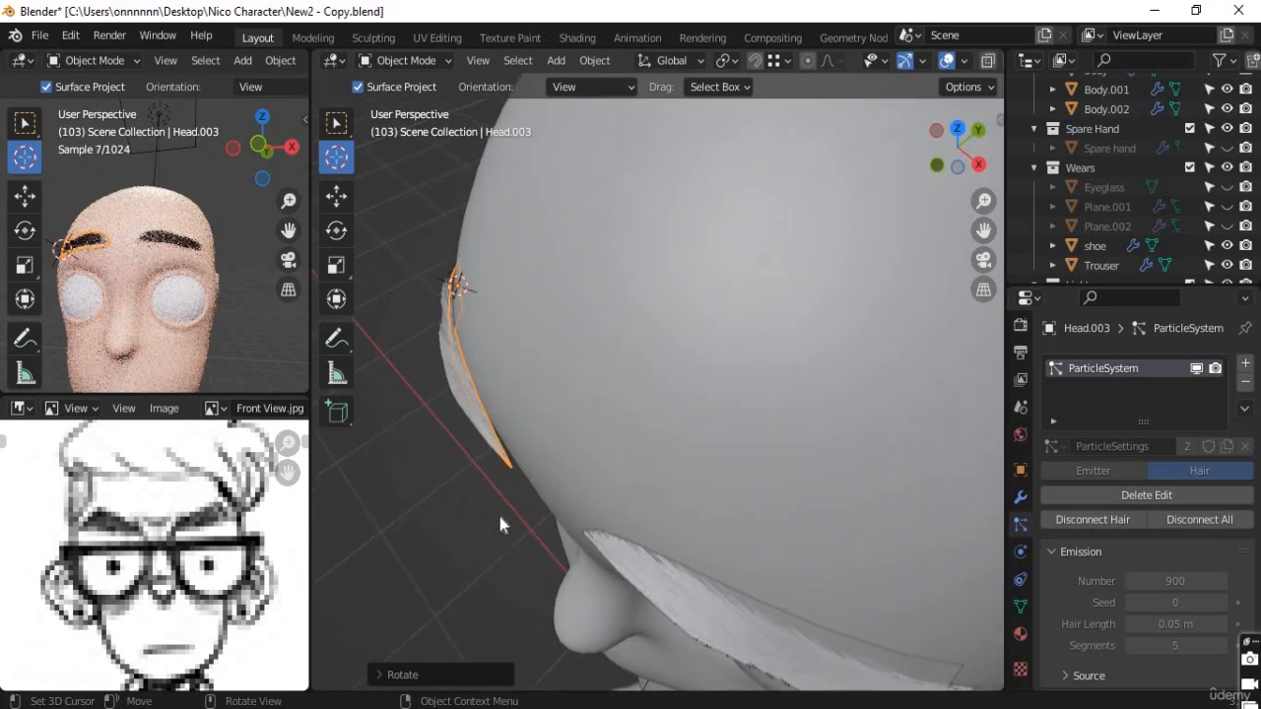
pyautogui.press('r')
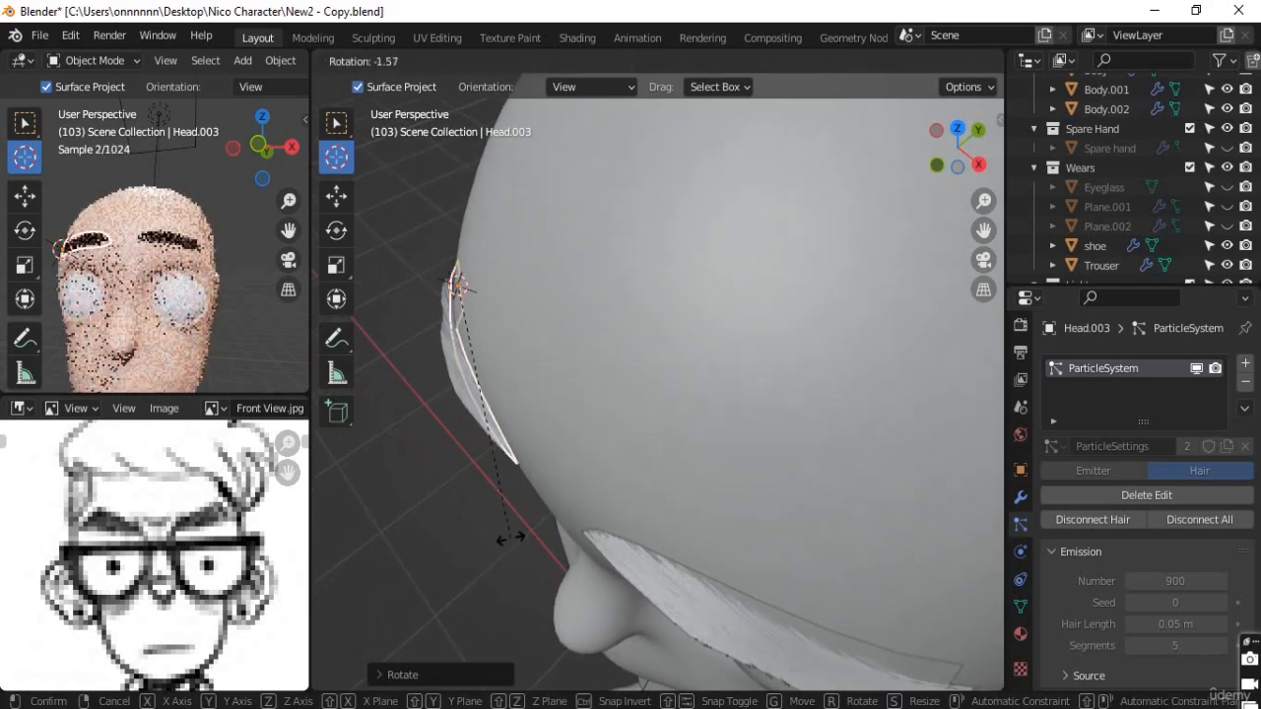
pyautogui.click(489, 534)
pyautogui.moveTo(633, 546); pyautogui.dragTo(638, 347, button='middle')
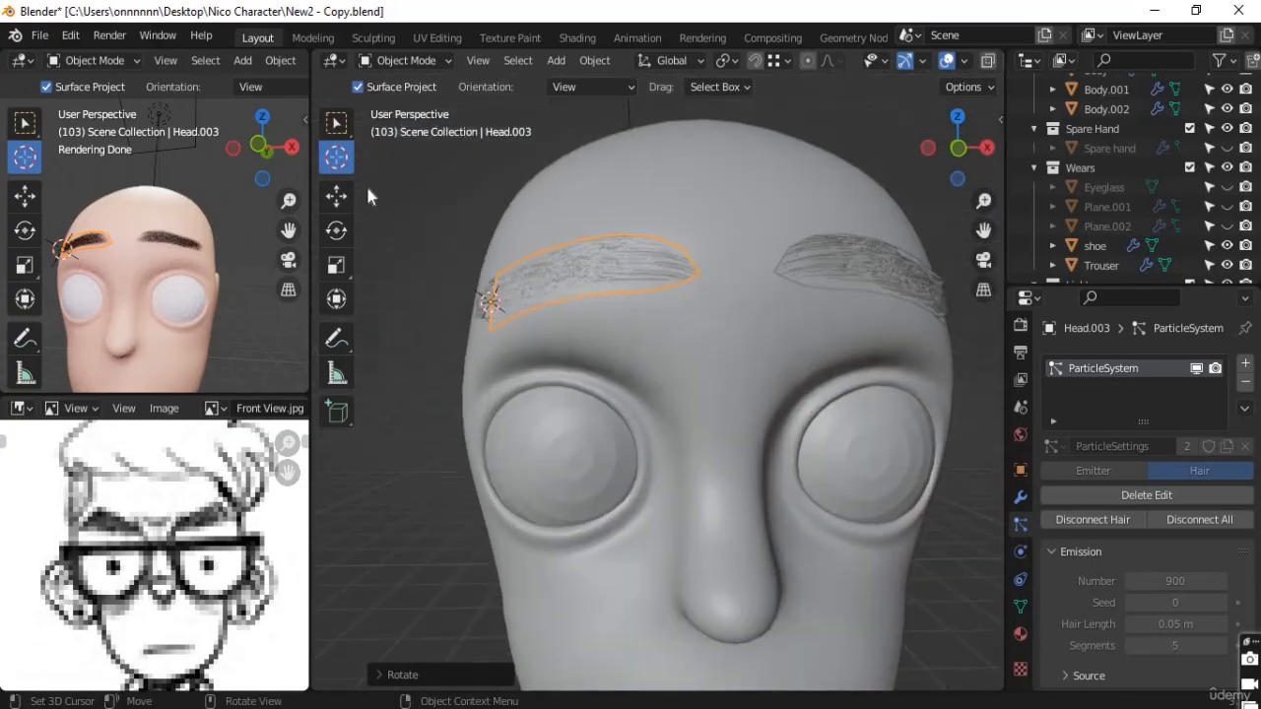
# Step: Return to the selection tool and examine both eyebrows on the face in the rendered preview
pyautogui.click(337, 121)
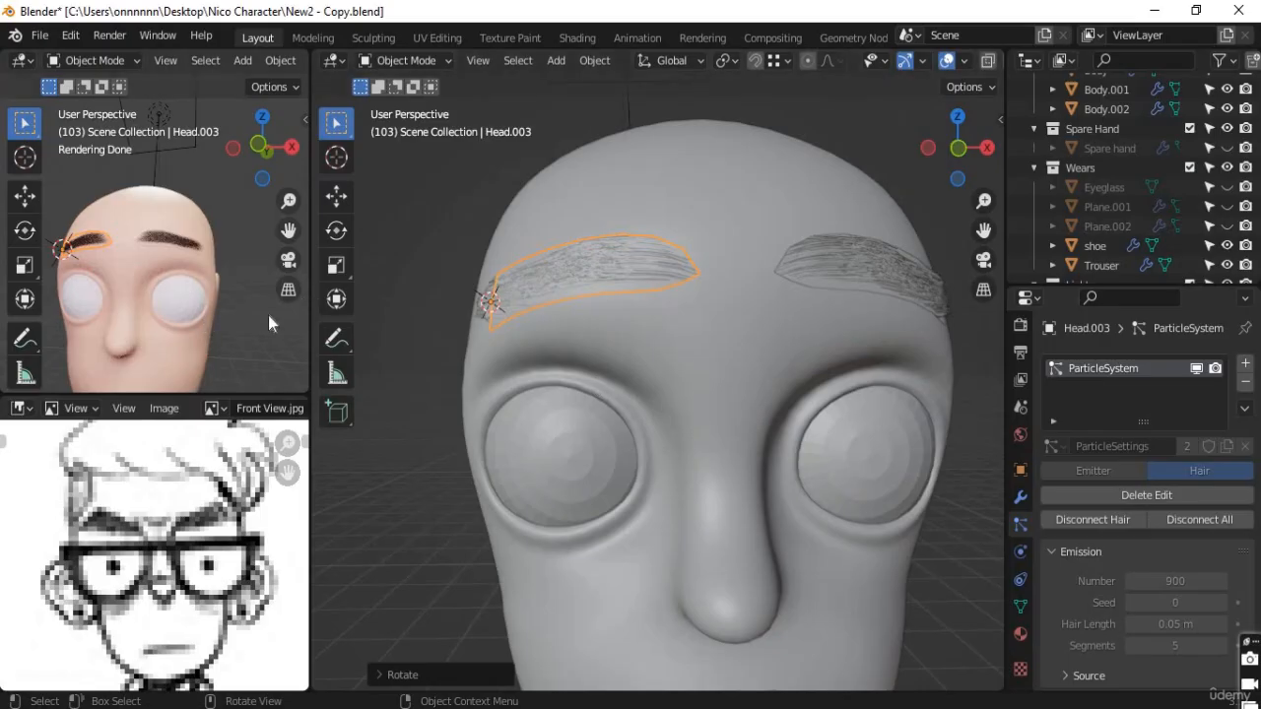
pyautogui.scroll(5, 163, 259)
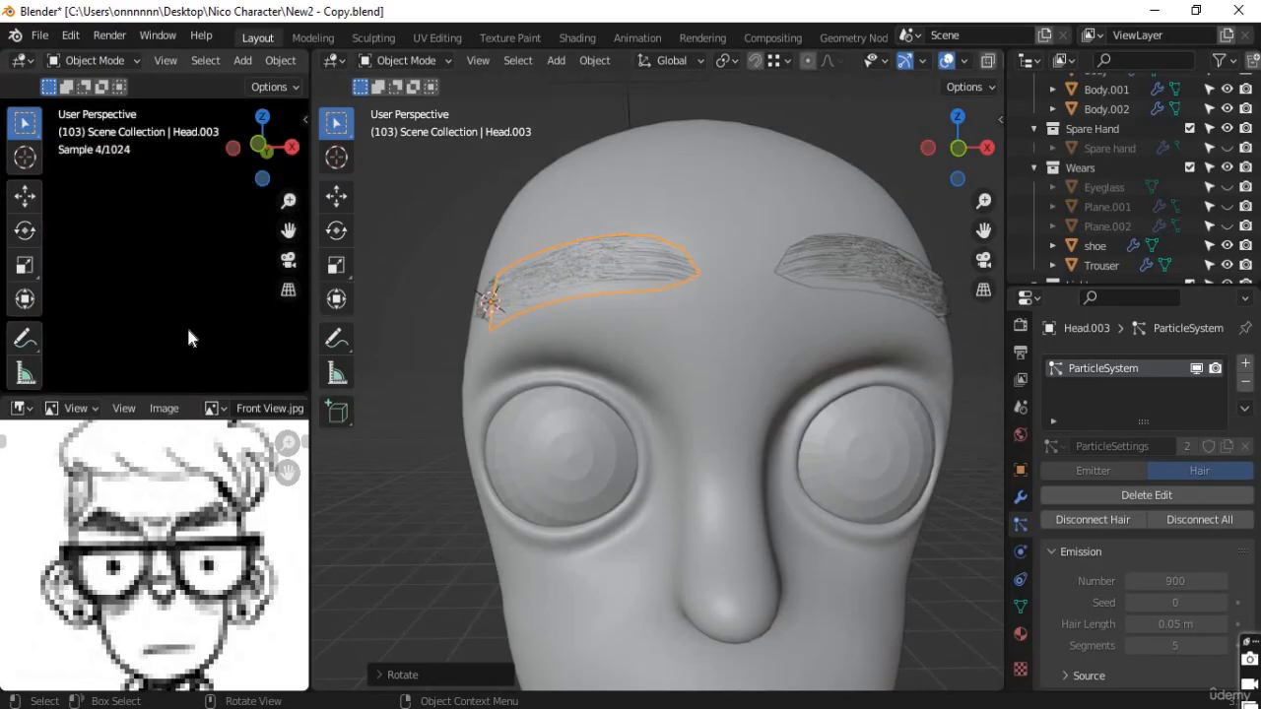
pyautogui.scroll(-5, 174, 319)
pyautogui.scroll(5, 174, 283)
pyautogui.scroll(-3, 150, 307)
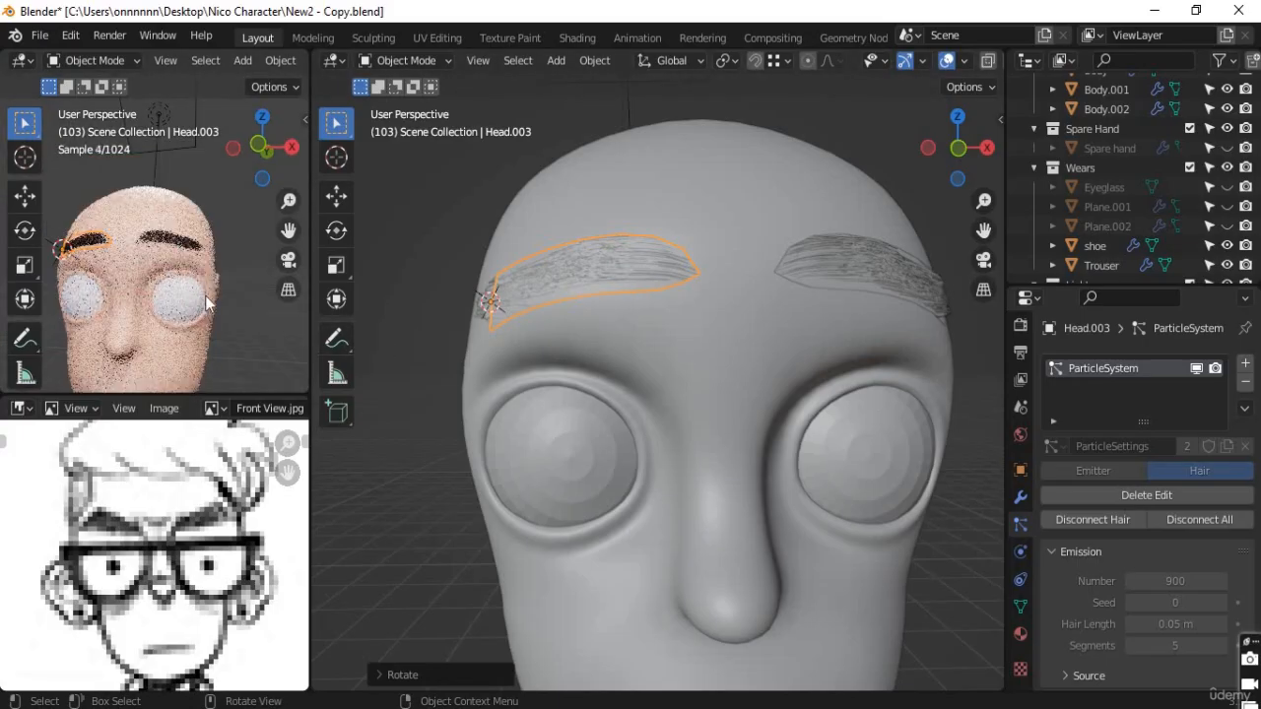
pyautogui.scroll(-2, 208, 327)
pyautogui.keyDown('shift'); pyautogui.moveTo(209, 327); pyautogui.dragTo(205, 258, button='middle'); pyautogui.keyUp('shift')
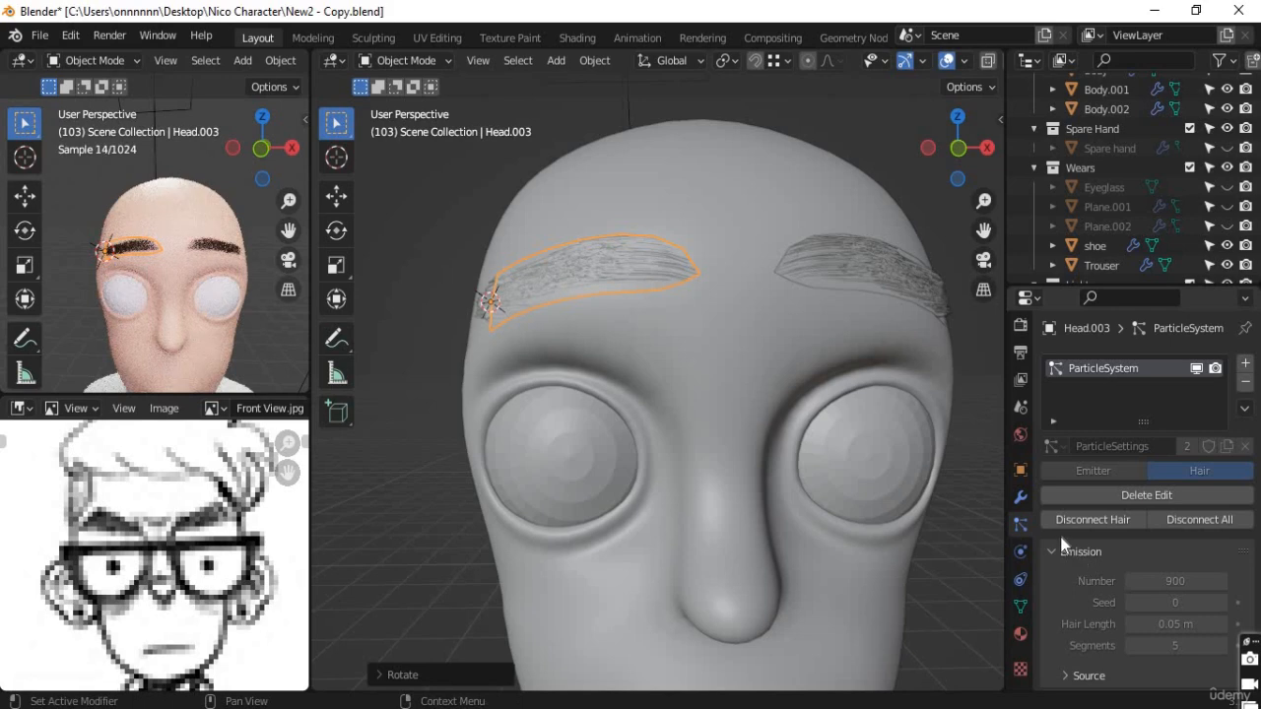
# Step: Review the mirrored eyebrow's particle hair settings for Render, Viewport Display and Children
pyautogui.scroll(-7, 1079, 563)
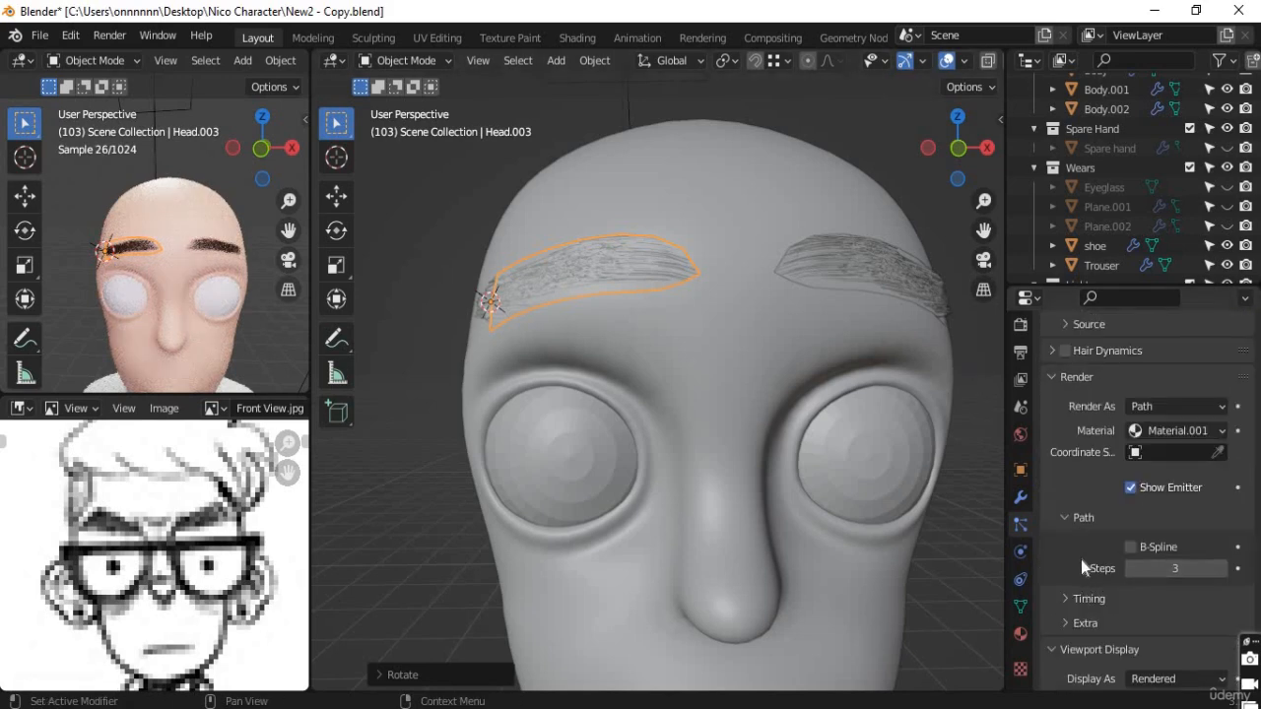
pyautogui.scroll(-4, 1083, 571)
pyautogui.scroll(-3, 1138, 599)
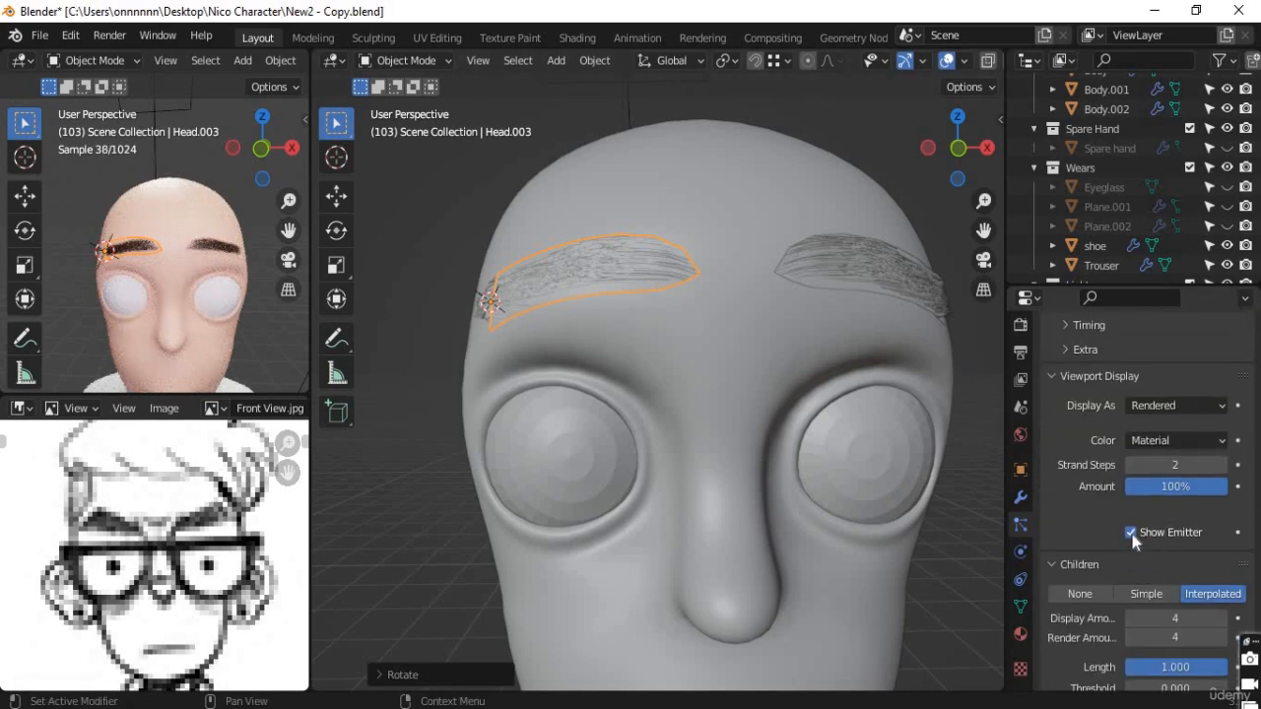
pyautogui.scroll(2, 1132, 528)
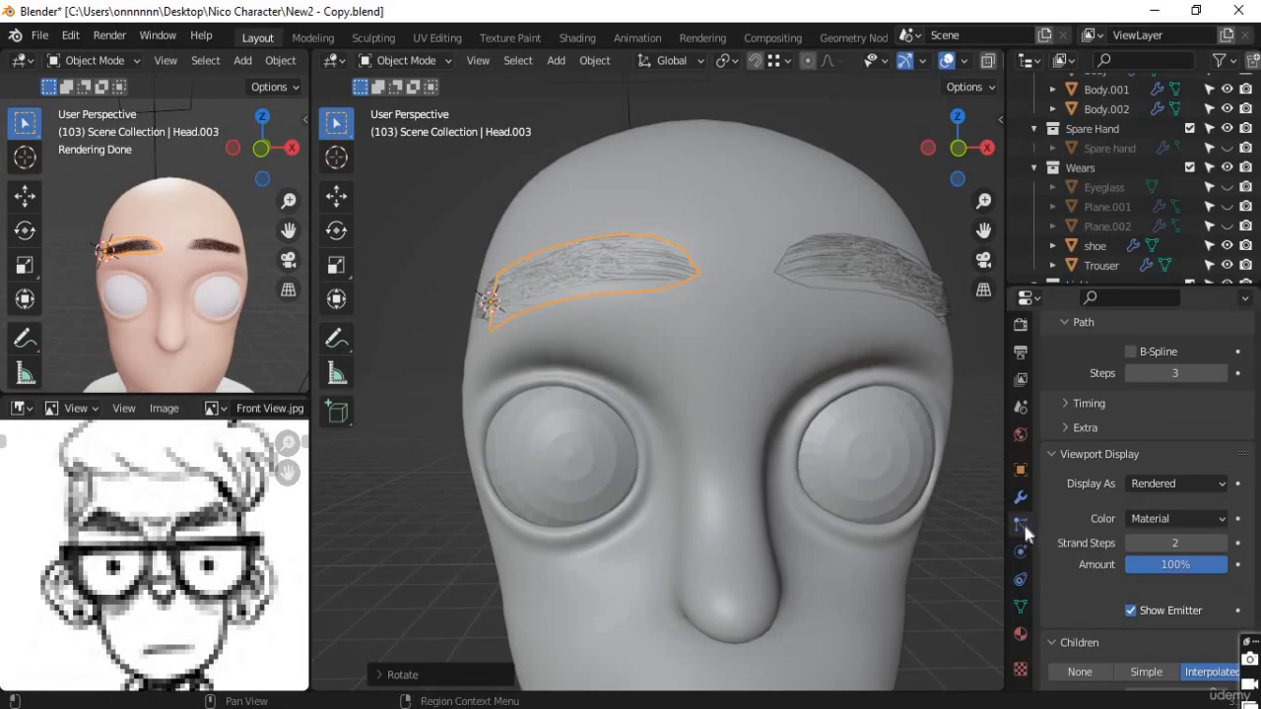
# Step: Turn off Show Emitter in the Viewport Display settings of the mirrored eyebrow's hair and check the eyebrow in the rendered preview
pyautogui.scroll(5, 1119, 555)
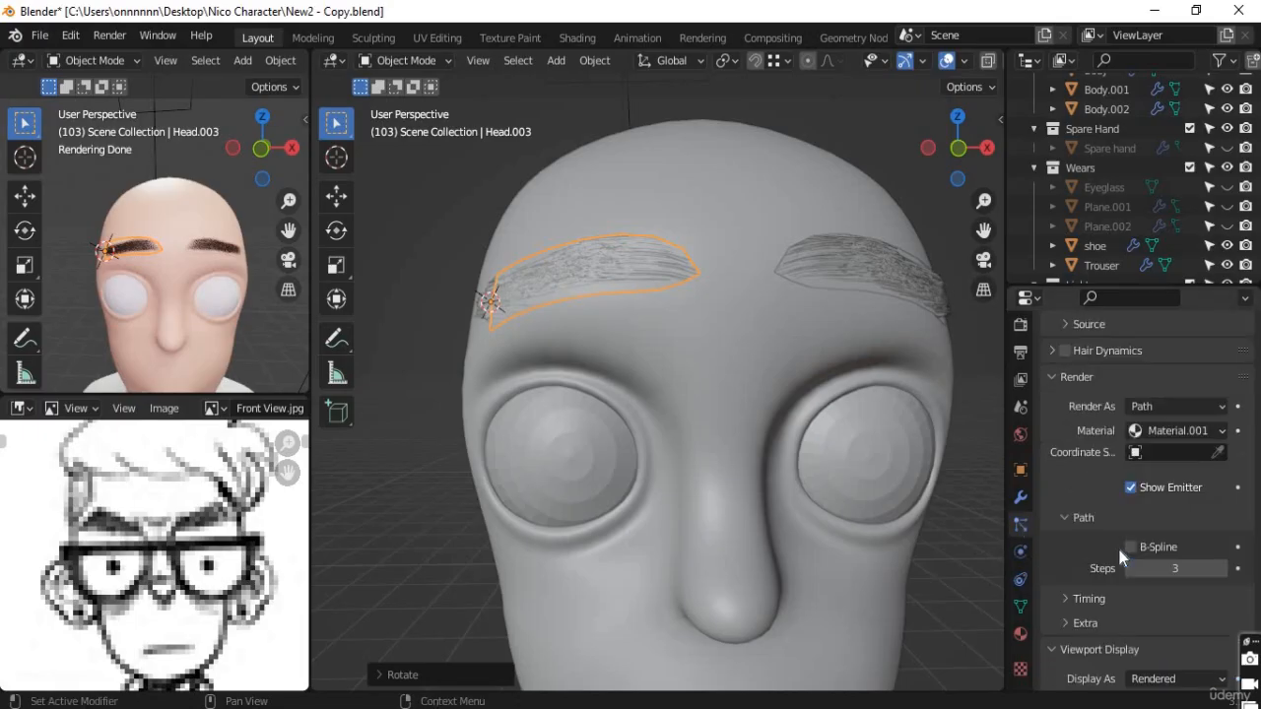
pyautogui.scroll(-10, 1119, 554)
pyautogui.scroll(-5, 1110, 539)
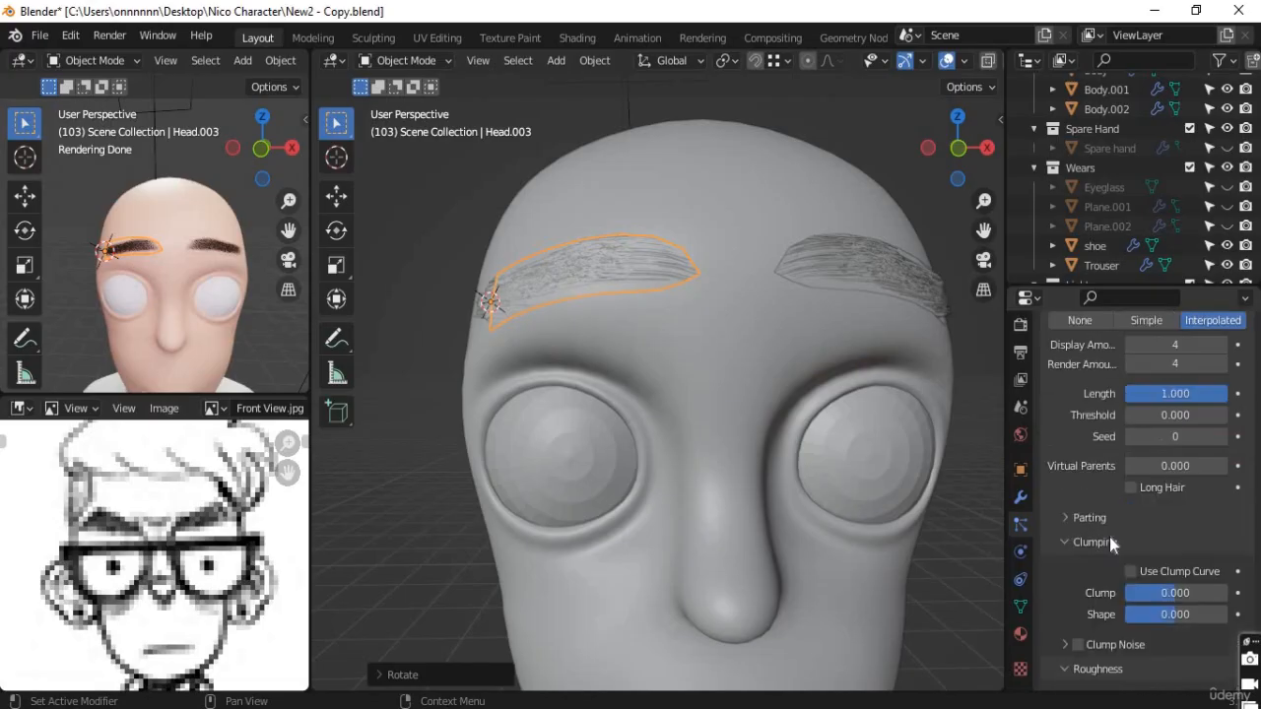
pyautogui.scroll(11, 1109, 536)
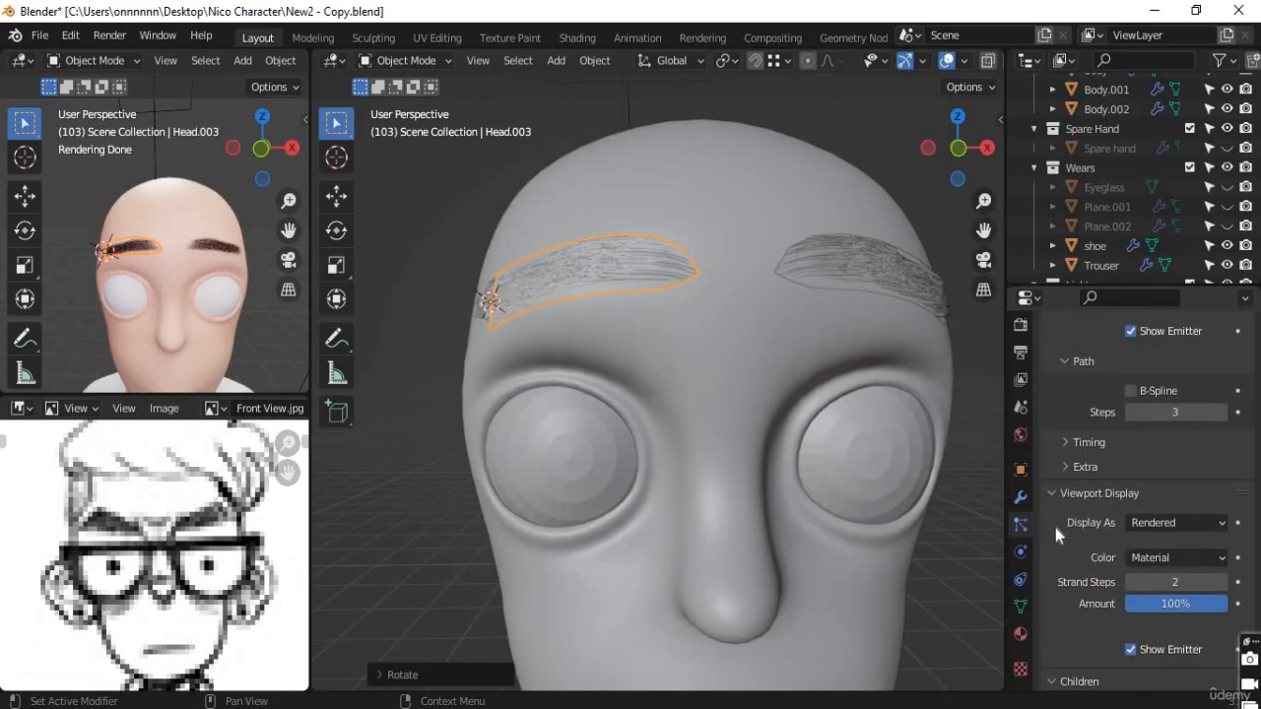
pyautogui.click(1131, 649)
pyautogui.moveTo(729, 400); pyautogui.dragTo(643, 392, button='middle')
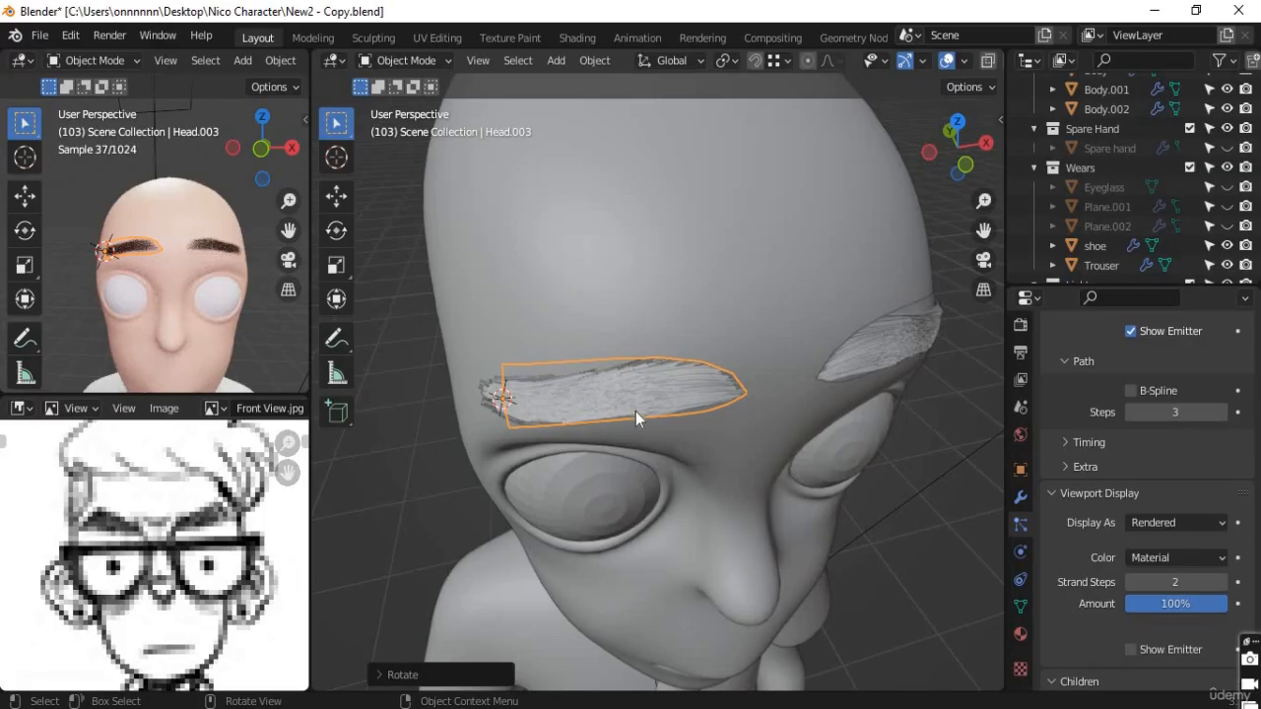
pyautogui.scroll(5, 122, 262)
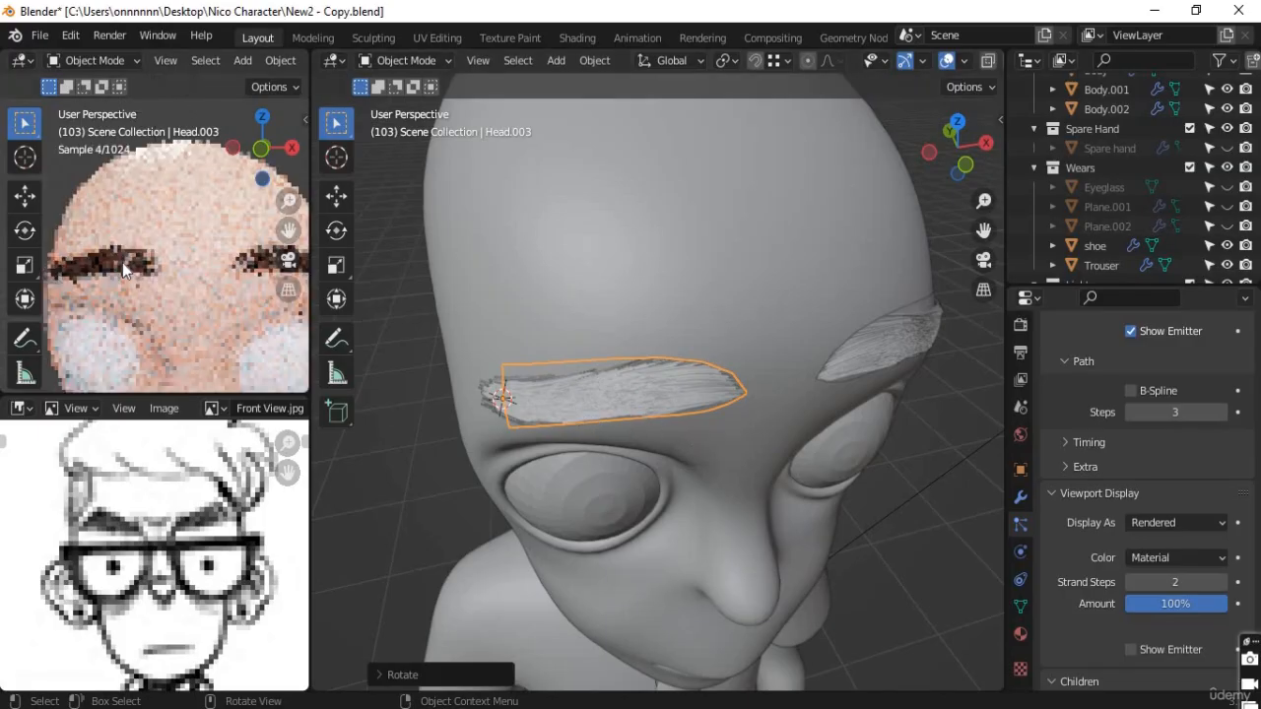
pyautogui.scroll(-3, 123, 262)
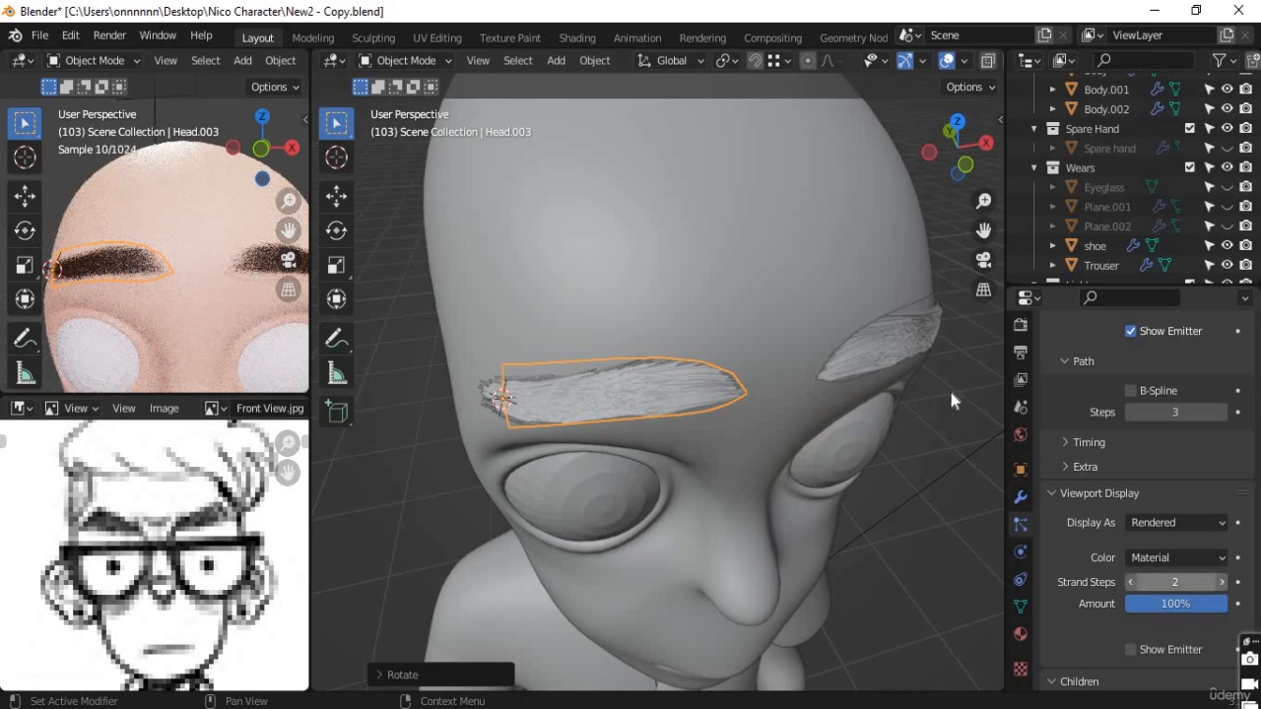
# Step: Select the original eyebrow and turn off Show Emitter in its hair's Viewport Display settings
pyautogui.click(882, 332)
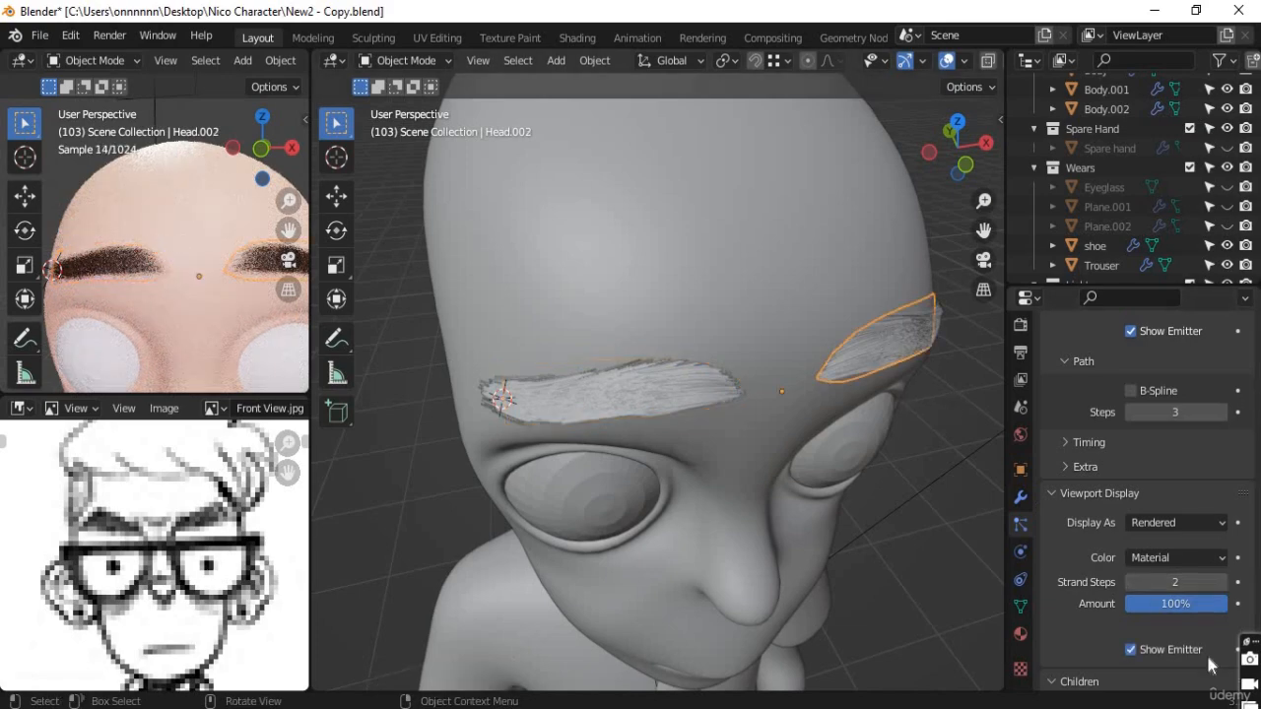
pyautogui.click(1131, 650)
pyautogui.click(1130, 650)
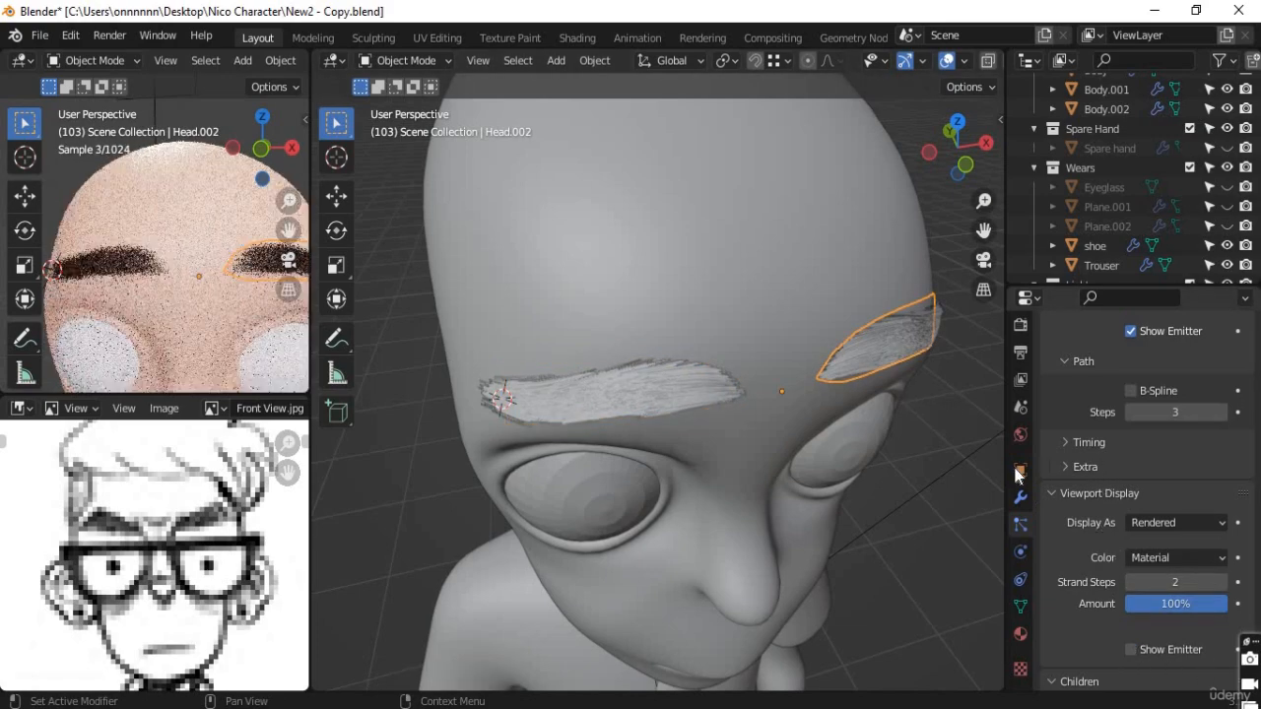
pyautogui.scroll(2, 1145, 497)
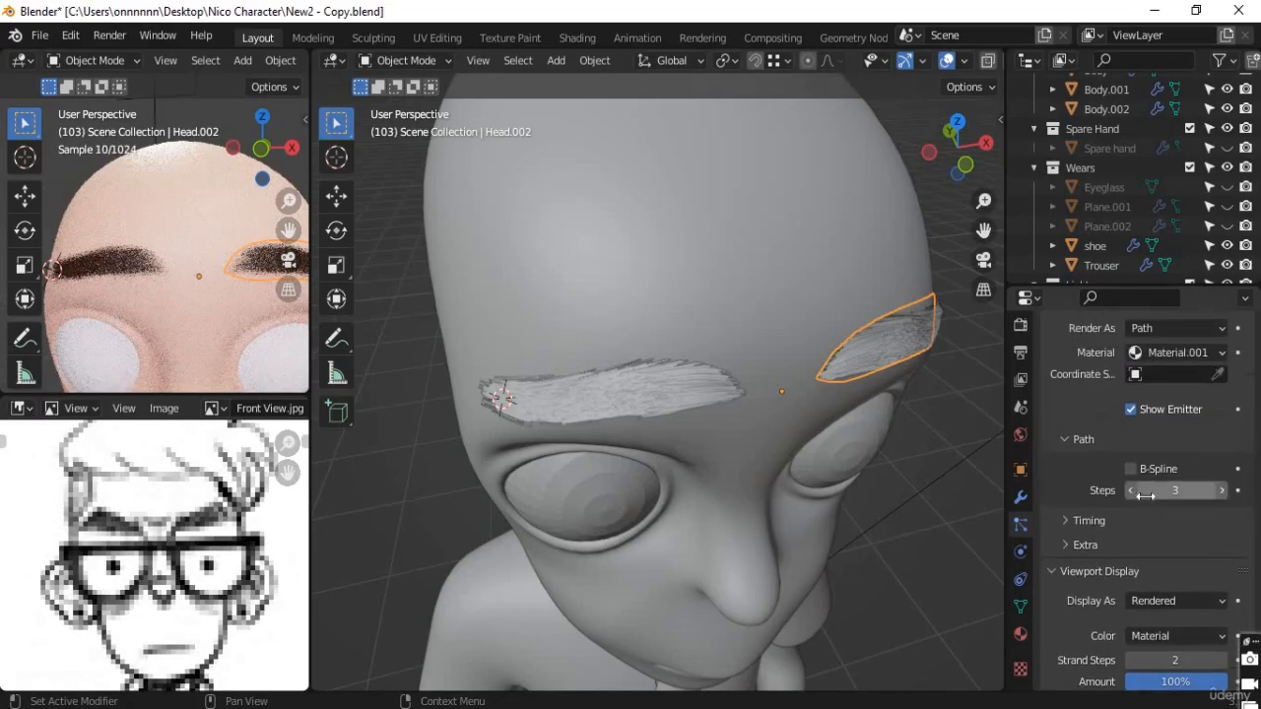
pyautogui.scroll(-3, 1148, 506)
pyautogui.scroll(-3, 1154, 540)
pyautogui.scroll(4, 1154, 537)
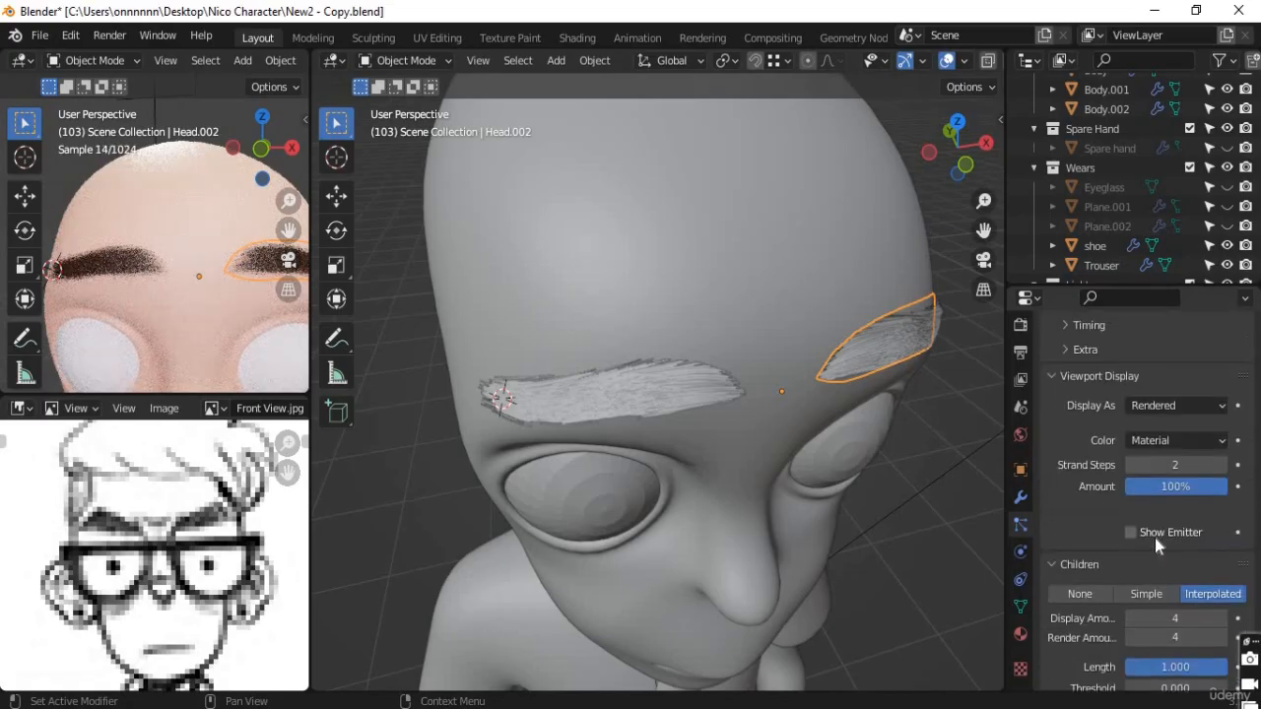
# Step: Turn off Show Emitter in the particle Render settings of both the original and the mirrored eyebrow
pyautogui.scroll(6, 1154, 540)
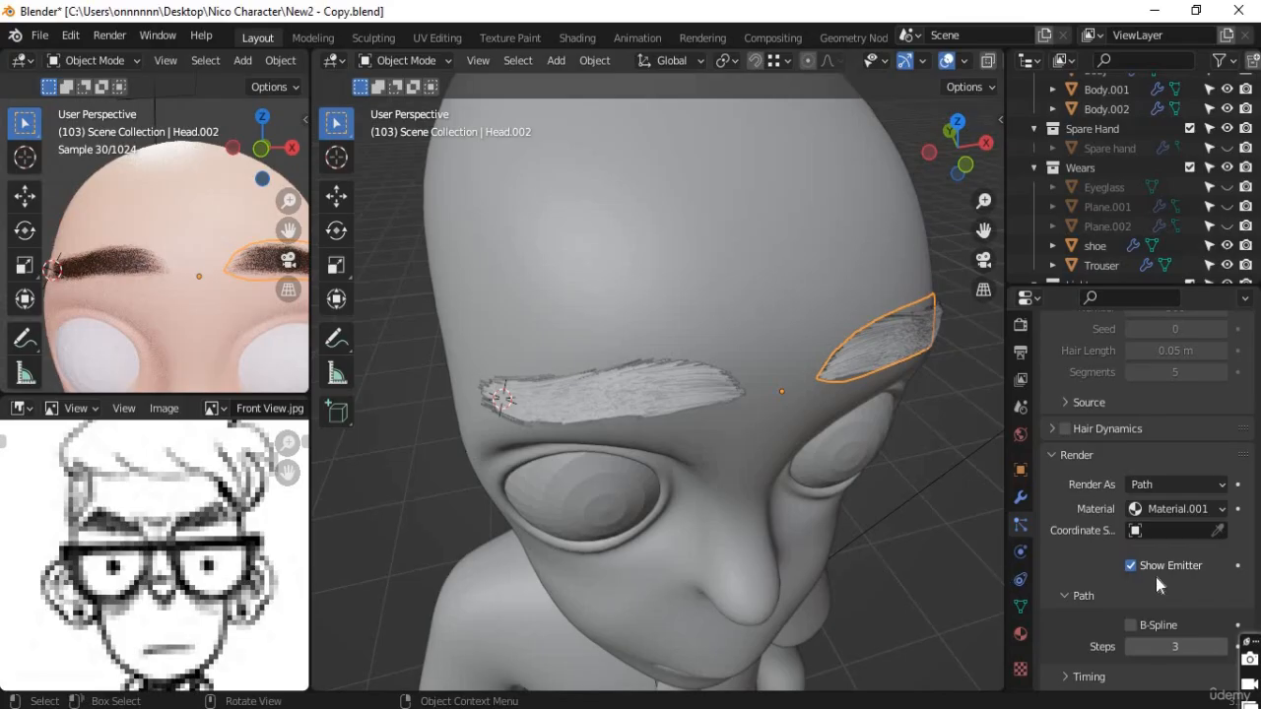
pyautogui.click(1130, 565)
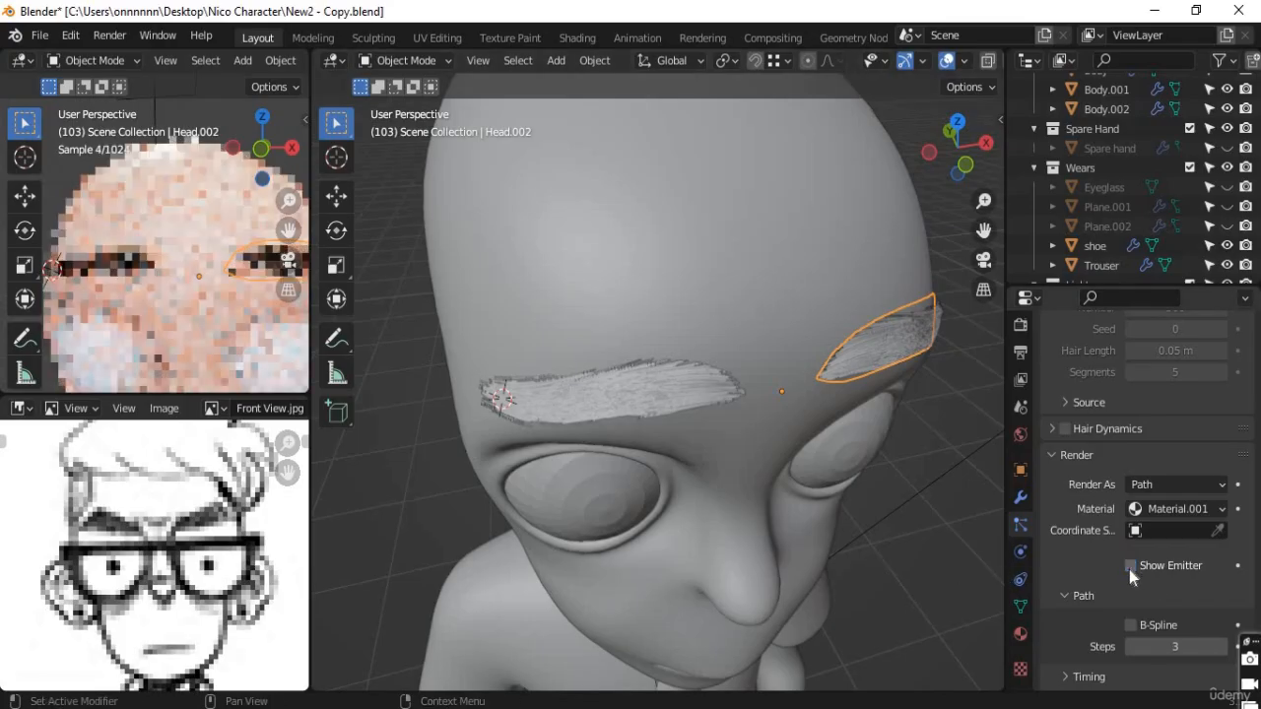
pyautogui.click(672, 396)
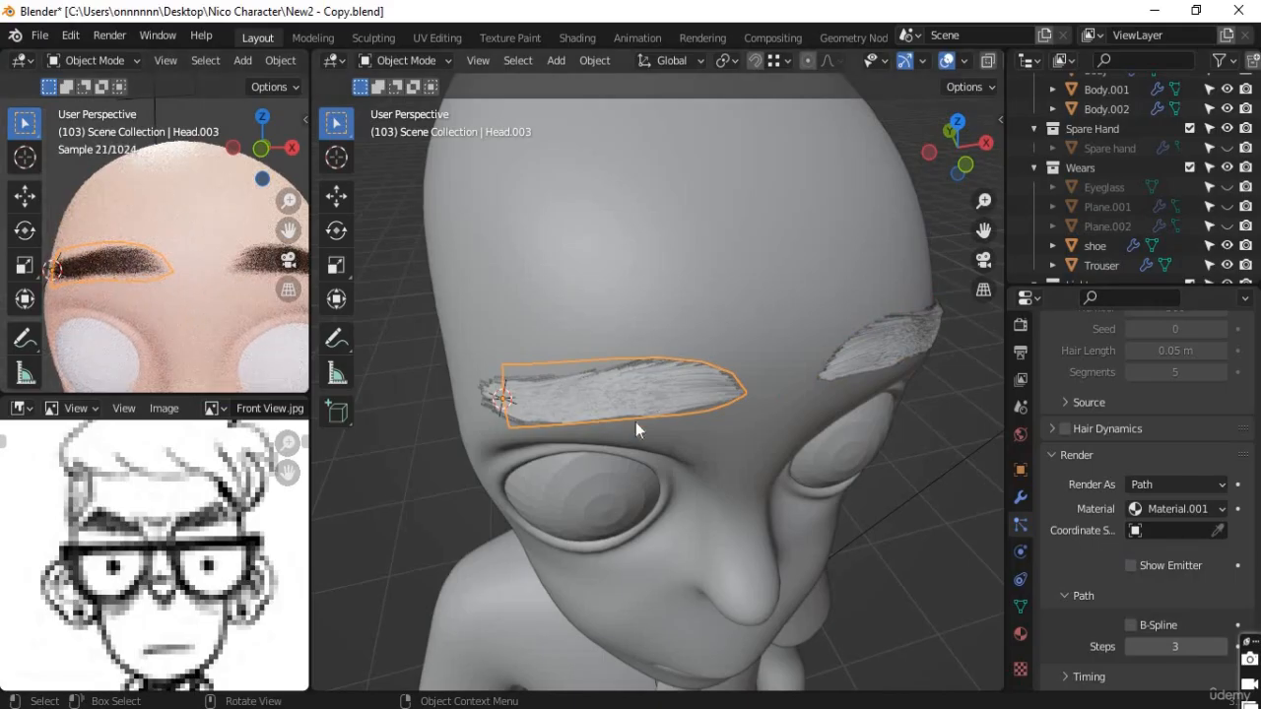
pyautogui.moveTo(636, 427); pyautogui.dragTo(421, 464, button='middle')
pyautogui.click(534, 461)
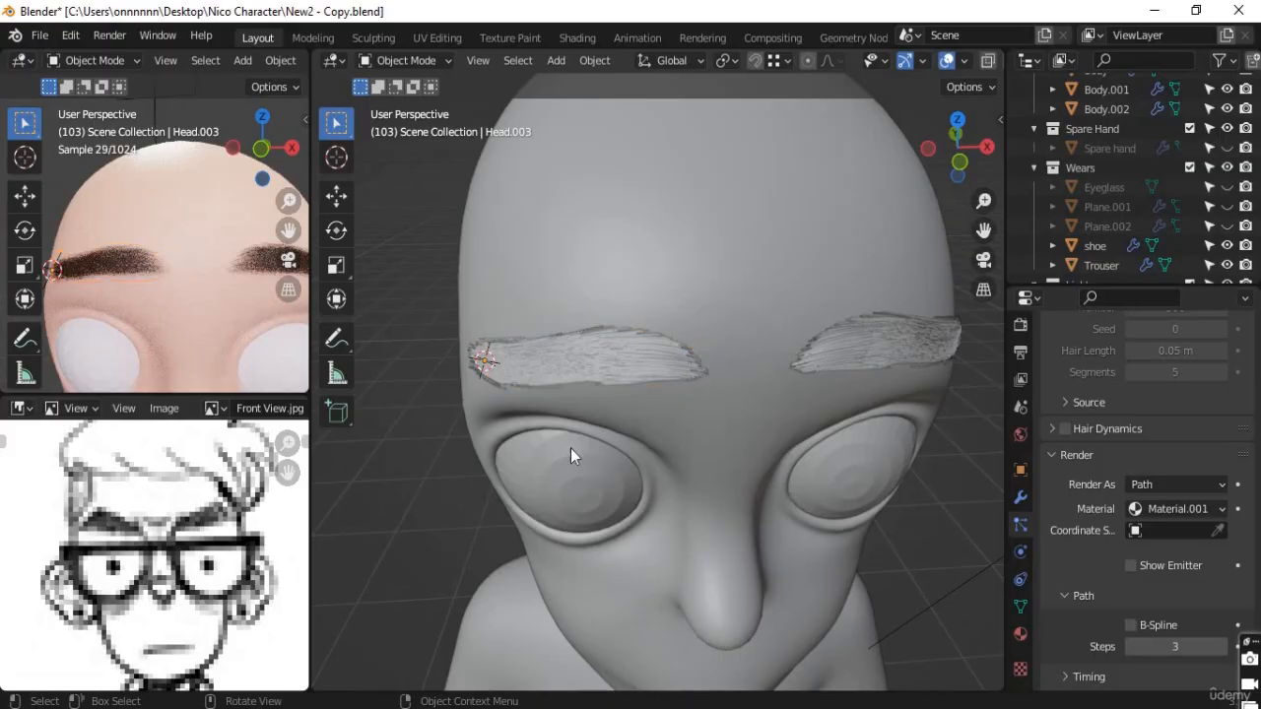
pyautogui.moveTo(570, 449); pyautogui.dragTo(639, 383, button='middle')
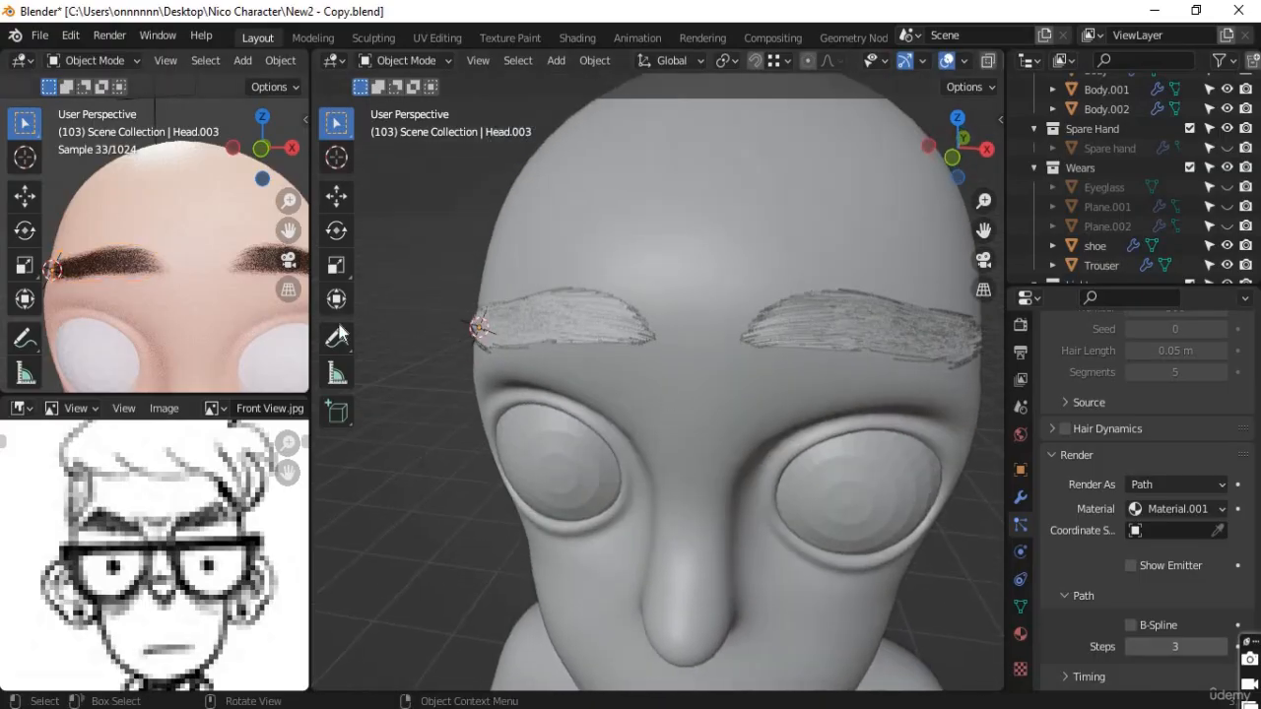
# Step: Select the head and turn on viewport display for its Hair and Side_hair particle systems
pyautogui.scroll(2, 1029, 396)
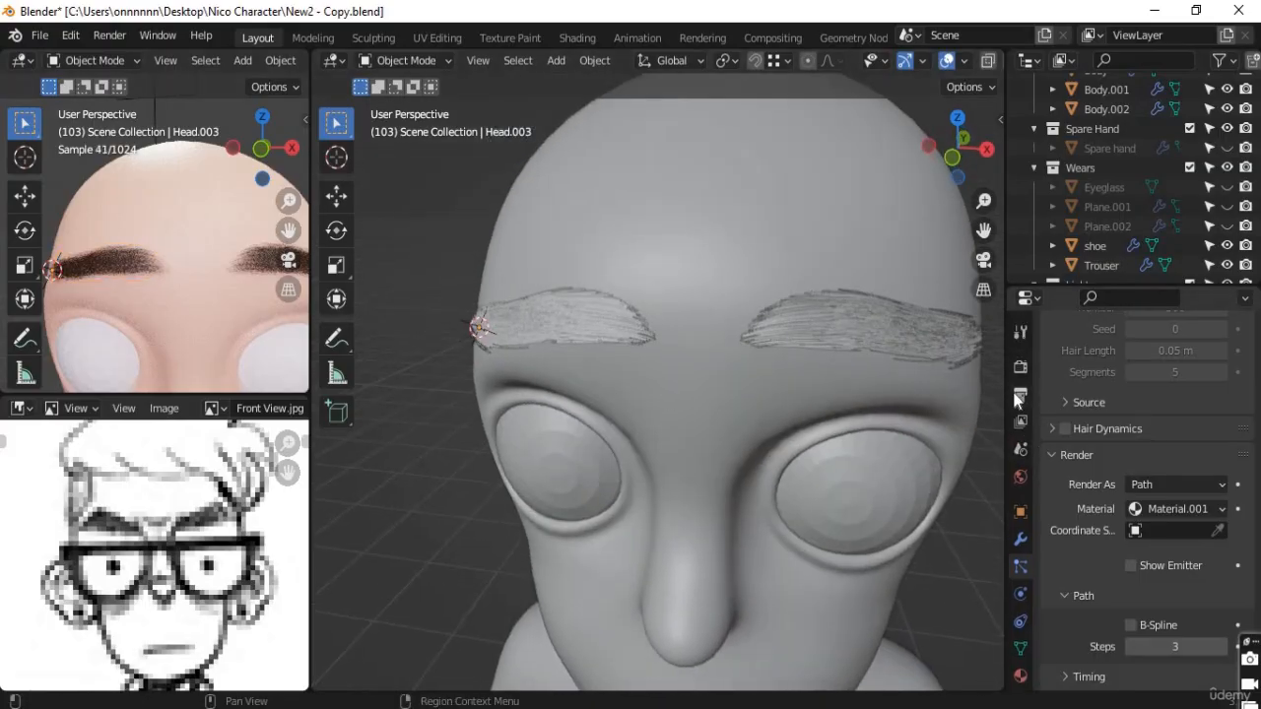
pyautogui.click(1021, 394)
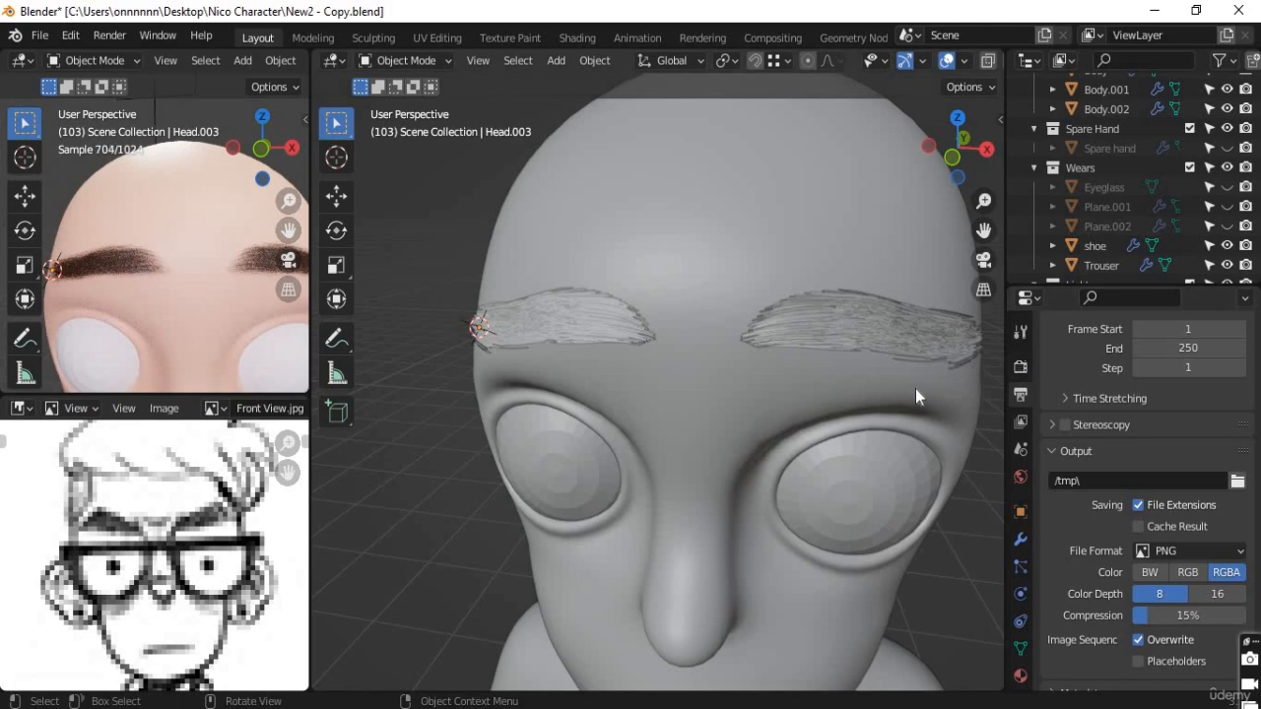
pyautogui.click(918, 387)
pyautogui.click(1021, 366)
pyautogui.scroll(6, 1129, 419)
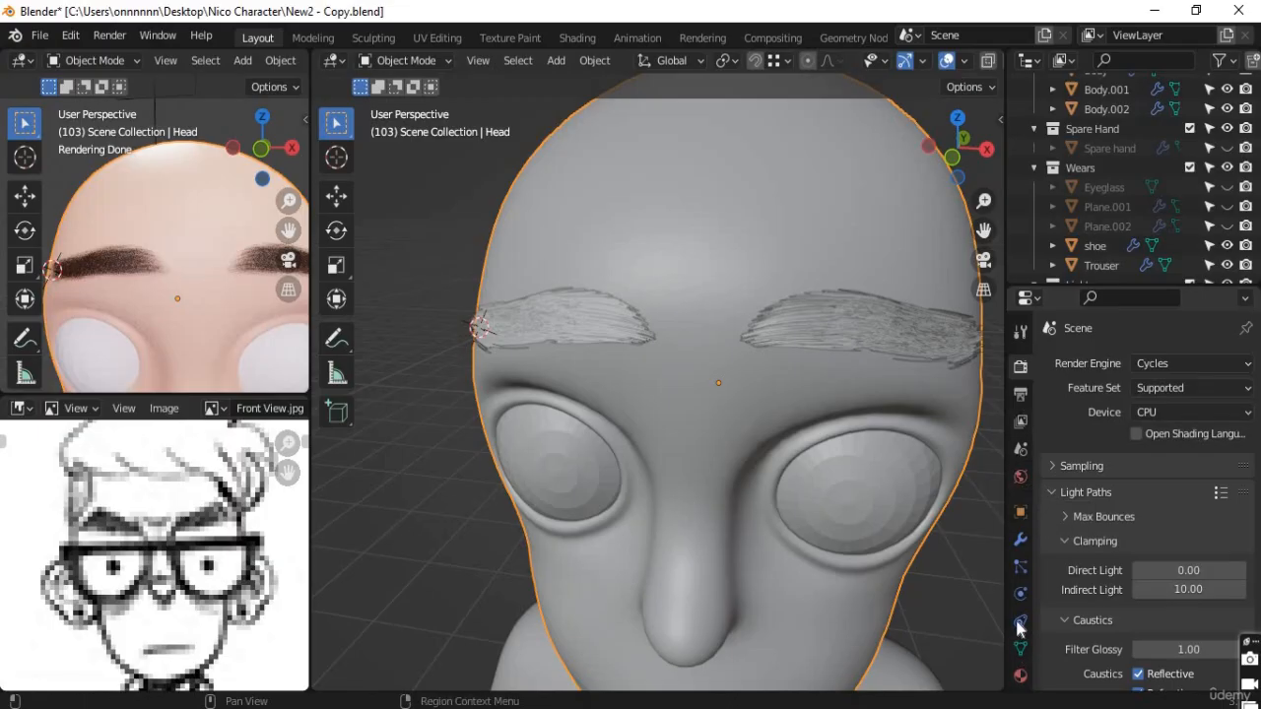
pyautogui.click(1020, 566)
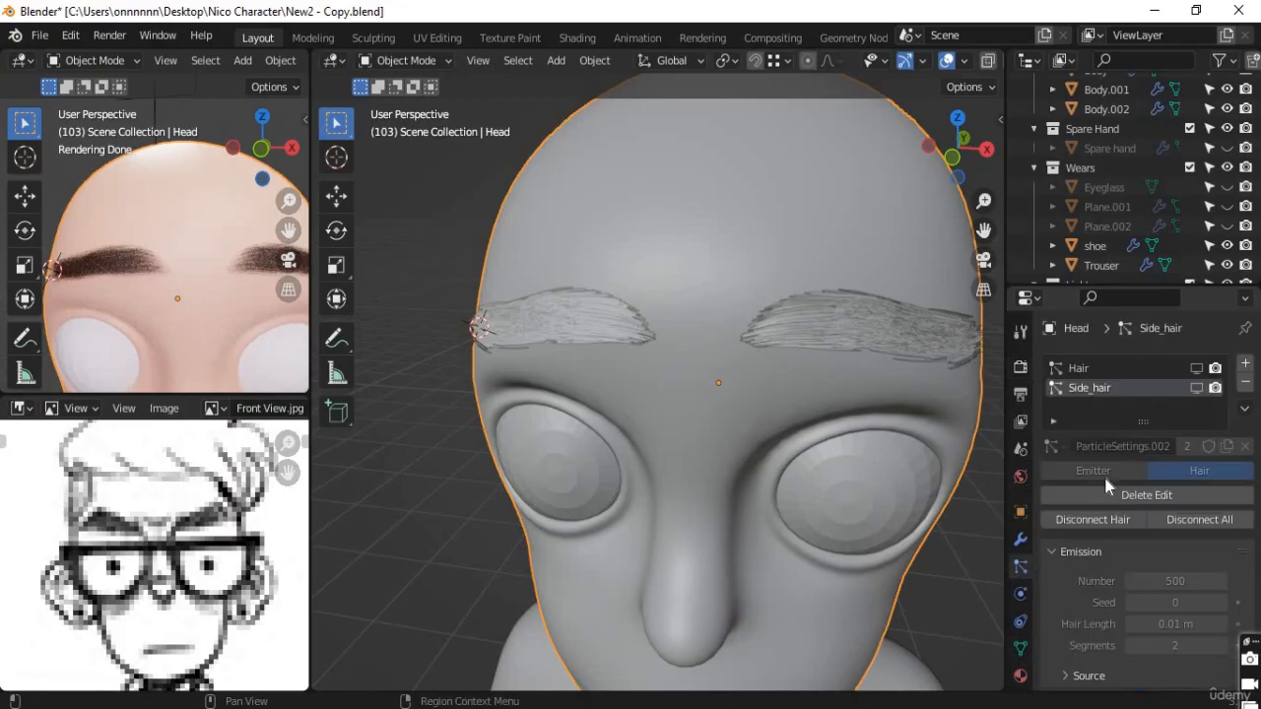
pyautogui.click(1195, 387)
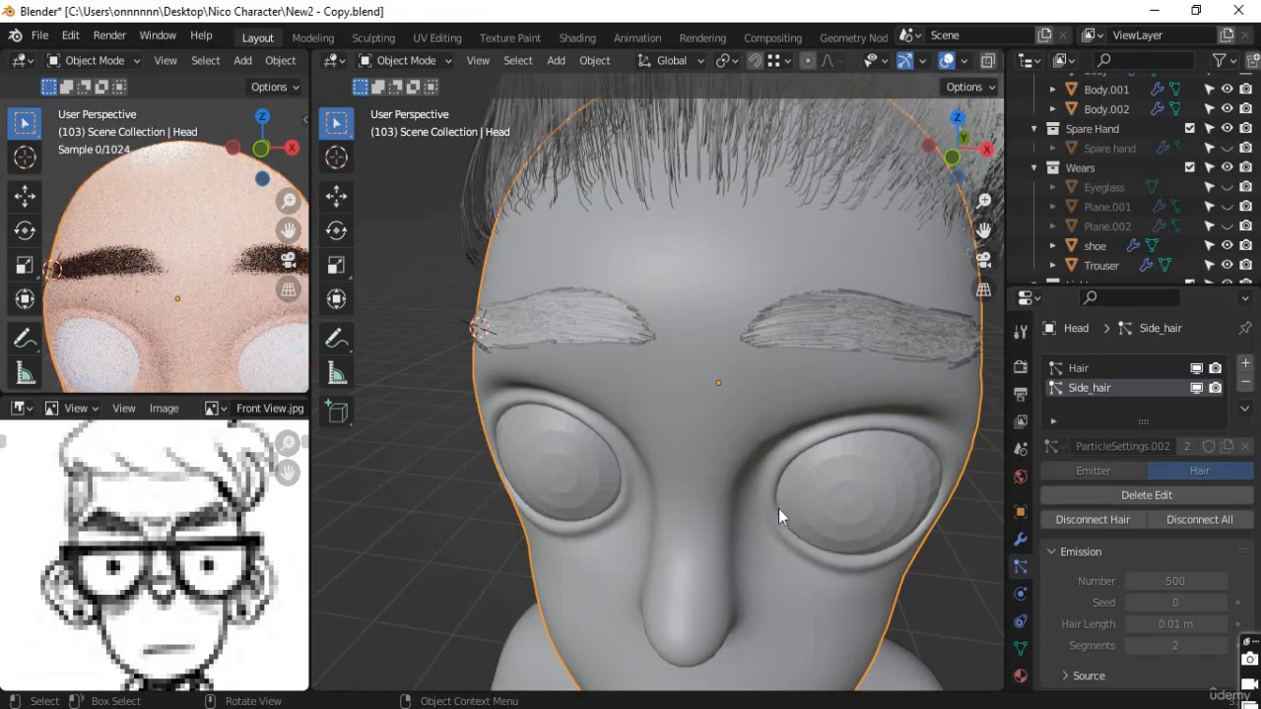
# Step: Examine the character's hair and eyebrows from the front and side in the maximized rendered preview, and restore the layout
pyautogui.scroll(-5, 778, 509)
pyautogui.moveTo(927, 511); pyautogui.dragTo(422, 325, button='middle')
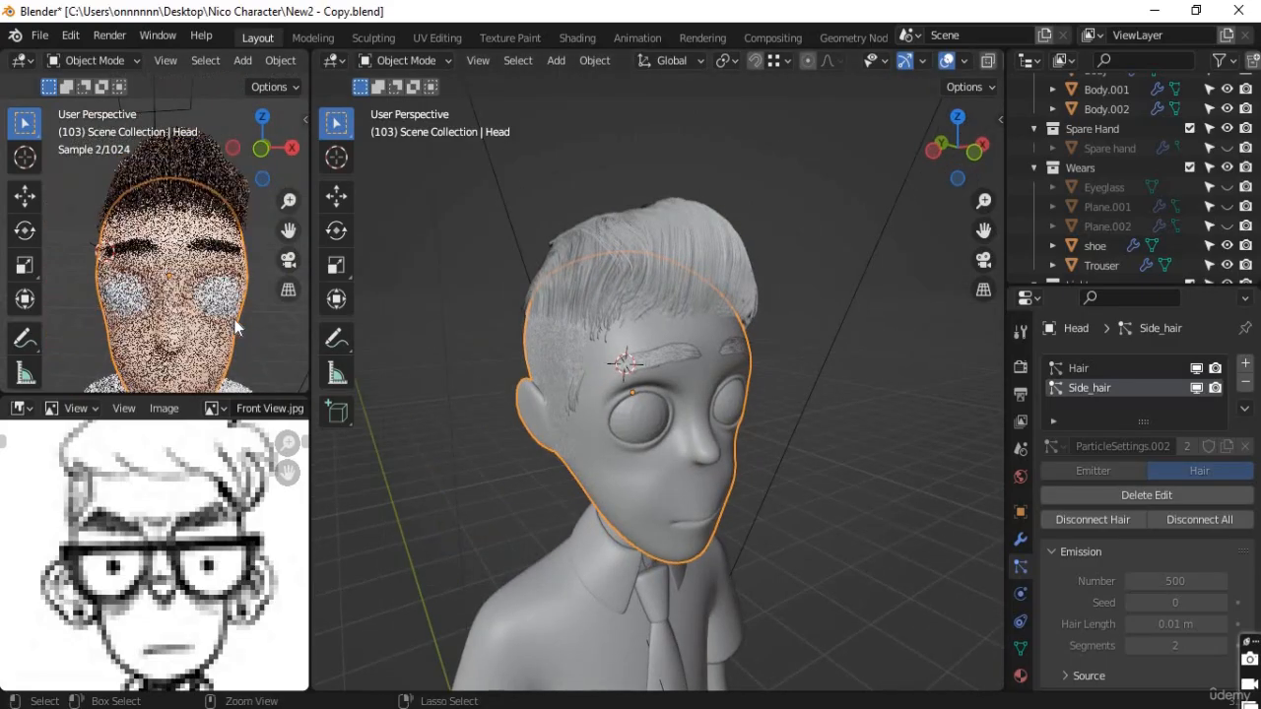
pyautogui.hotkey('ctrl', 'space')
pyautogui.scroll(-5, 394, 350)
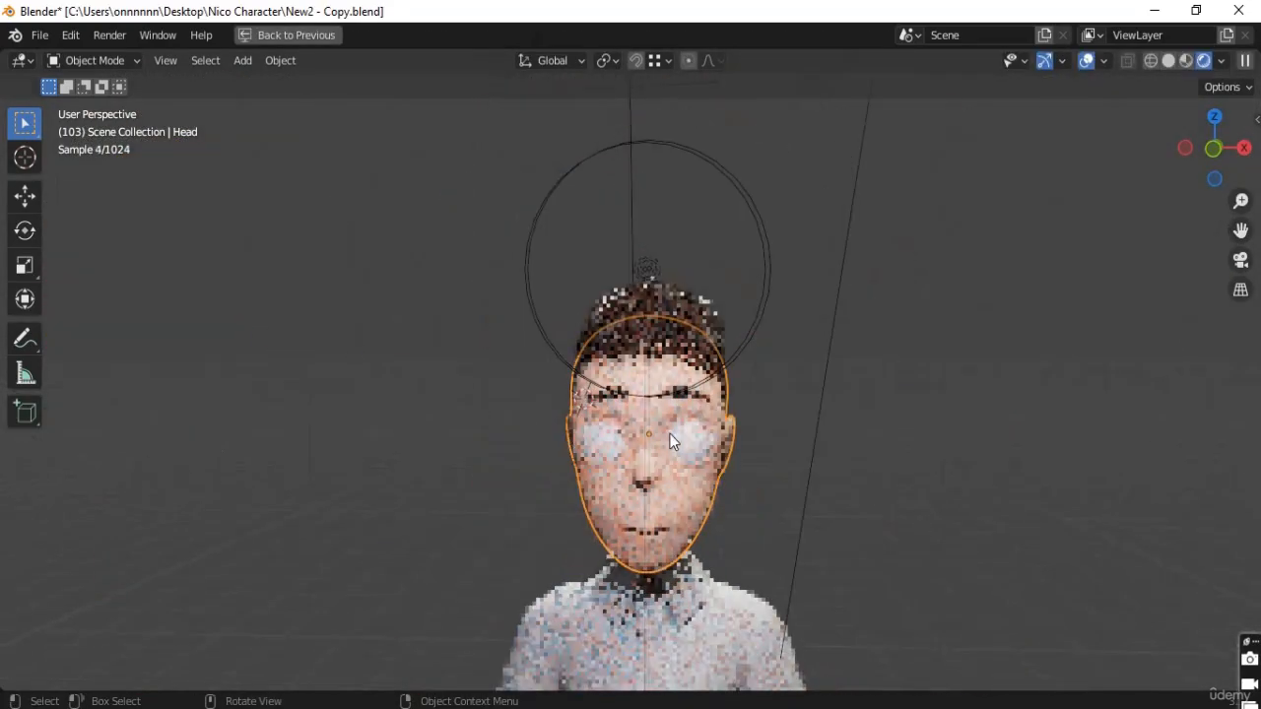
pyautogui.moveTo(791, 439)
pyautogui.mouseDown(button='middle')
pyautogui.moveTo(862, 465)
pyautogui.moveTo(756, 334)
pyautogui.moveTo(817, 426)
pyautogui.moveTo(746, 441)
pyautogui.moveTo(812, 438)
pyautogui.moveTo(775, 431)
pyautogui.moveTo(787, 431)
pyautogui.mouseUp(button='middle')
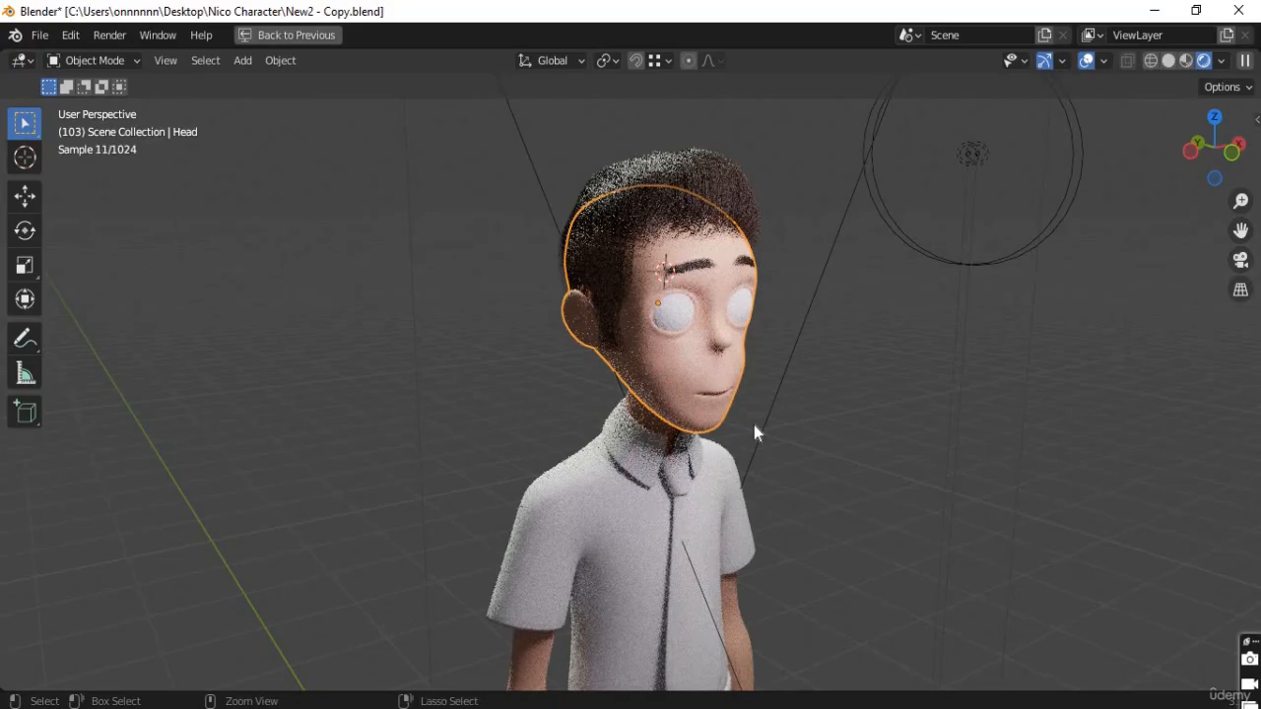
pyautogui.hotkey('ctrl', 'space')
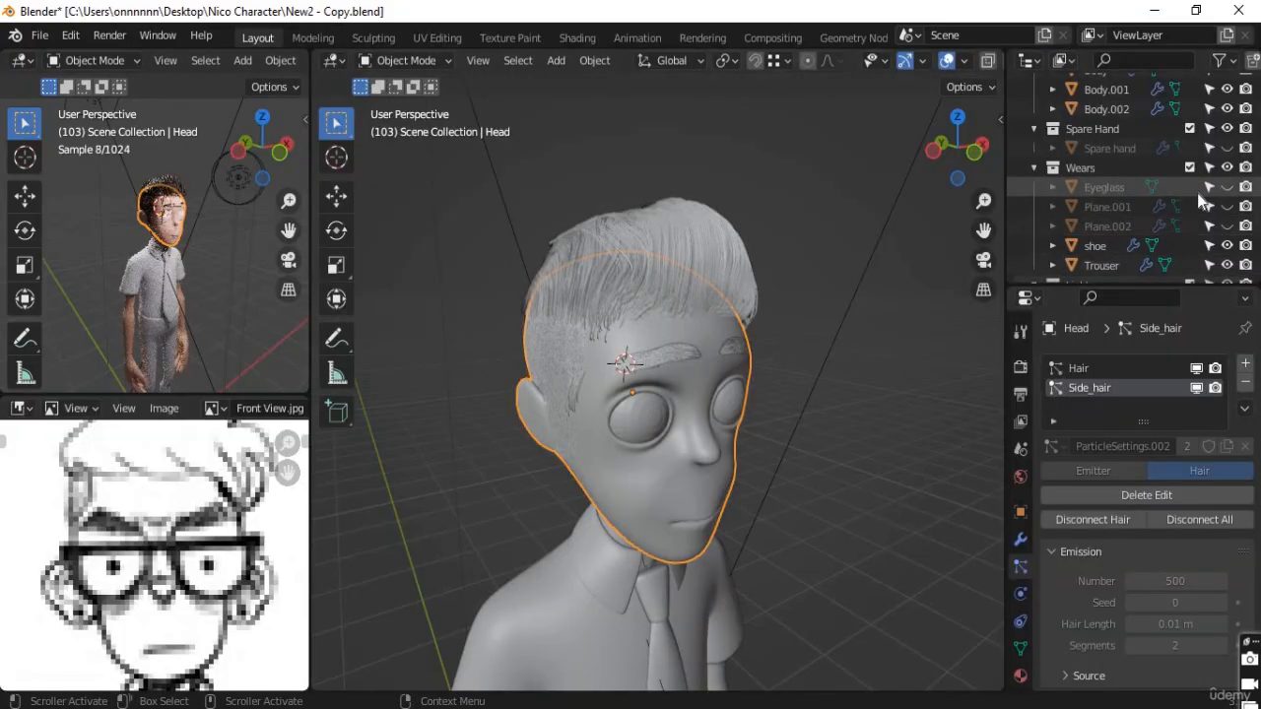
# Step: Unhide the Eyeglass, Plane.001 and Plane.002 objects in the Wears collection
pyautogui.click(1226, 186)
pyautogui.click(1226, 206)
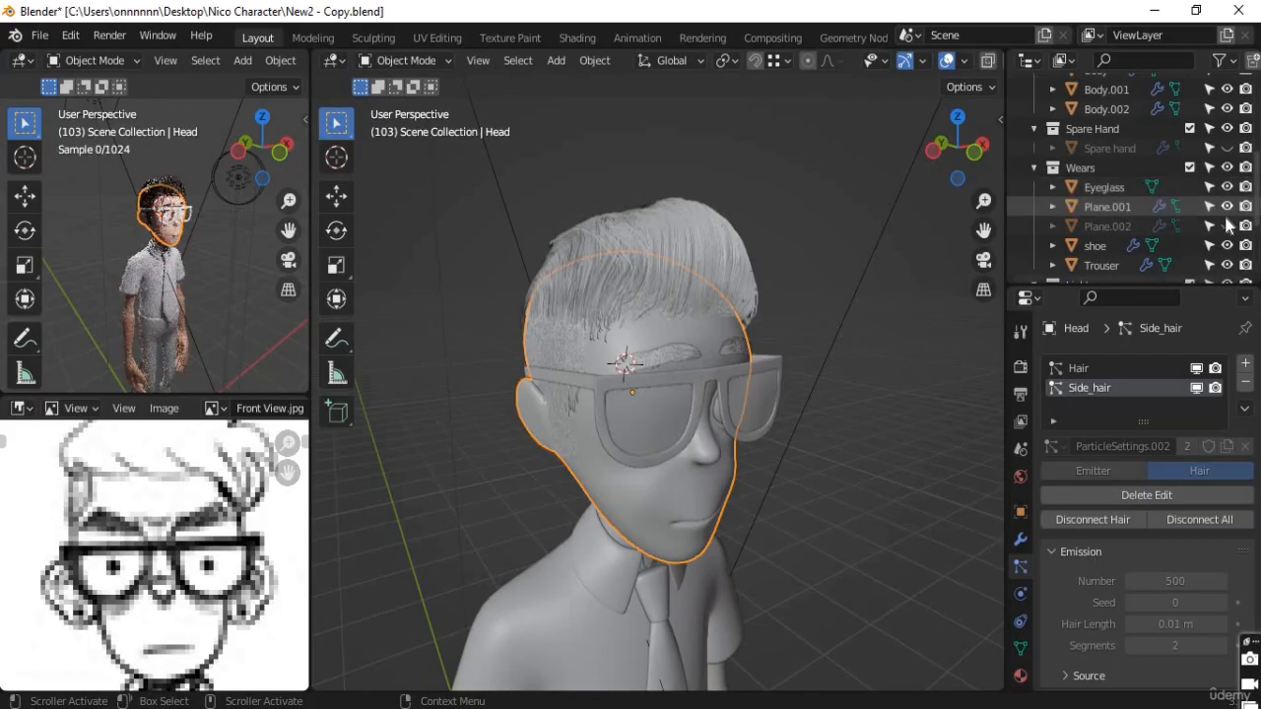
pyautogui.click(1226, 226)
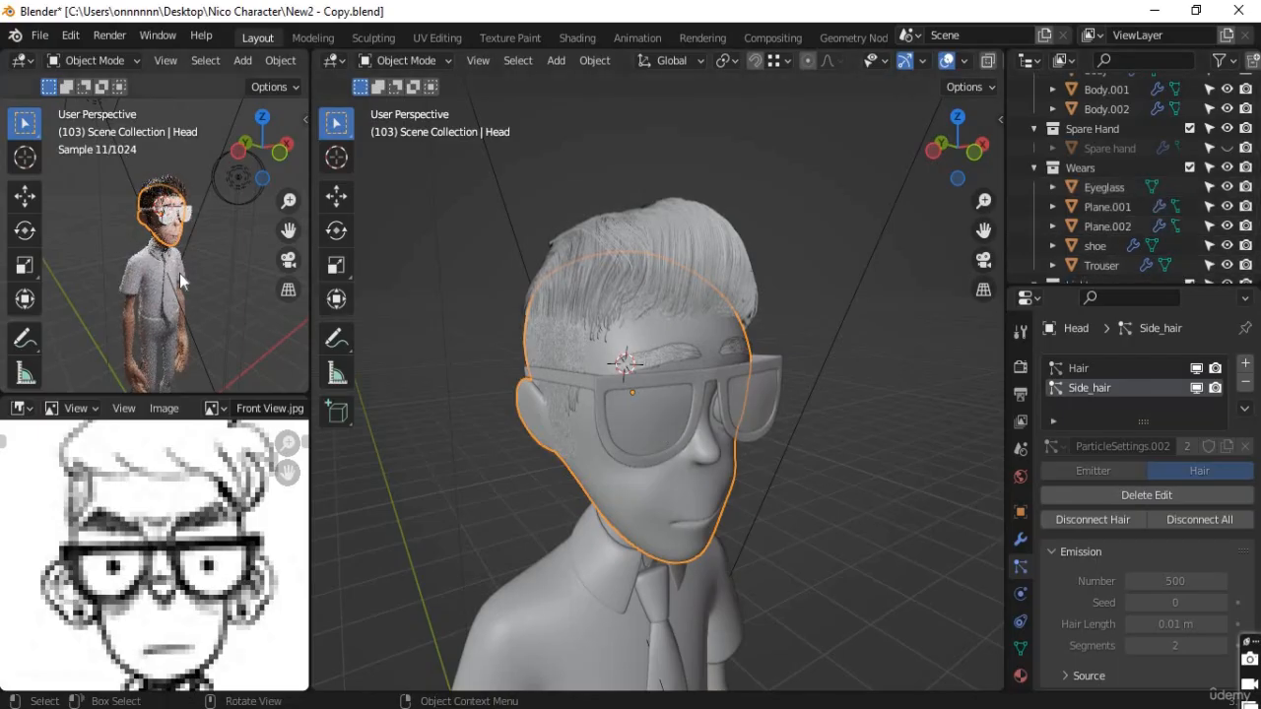
# Step: Examine the whole character, from the glasses down to the shoes, from several angles in the maximized rendered preview
pyautogui.hotkey('ctrl', 'space')
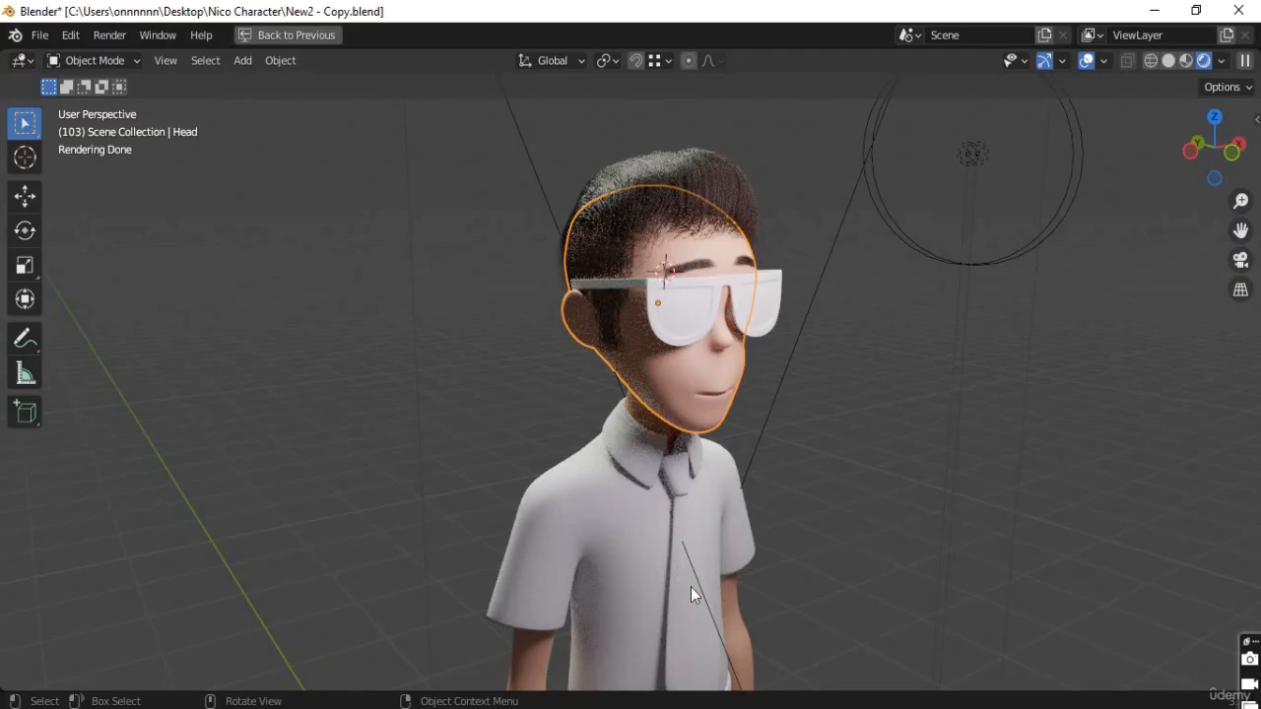
pyautogui.moveTo(666, 378); pyautogui.dragTo(854, 581, button='middle')
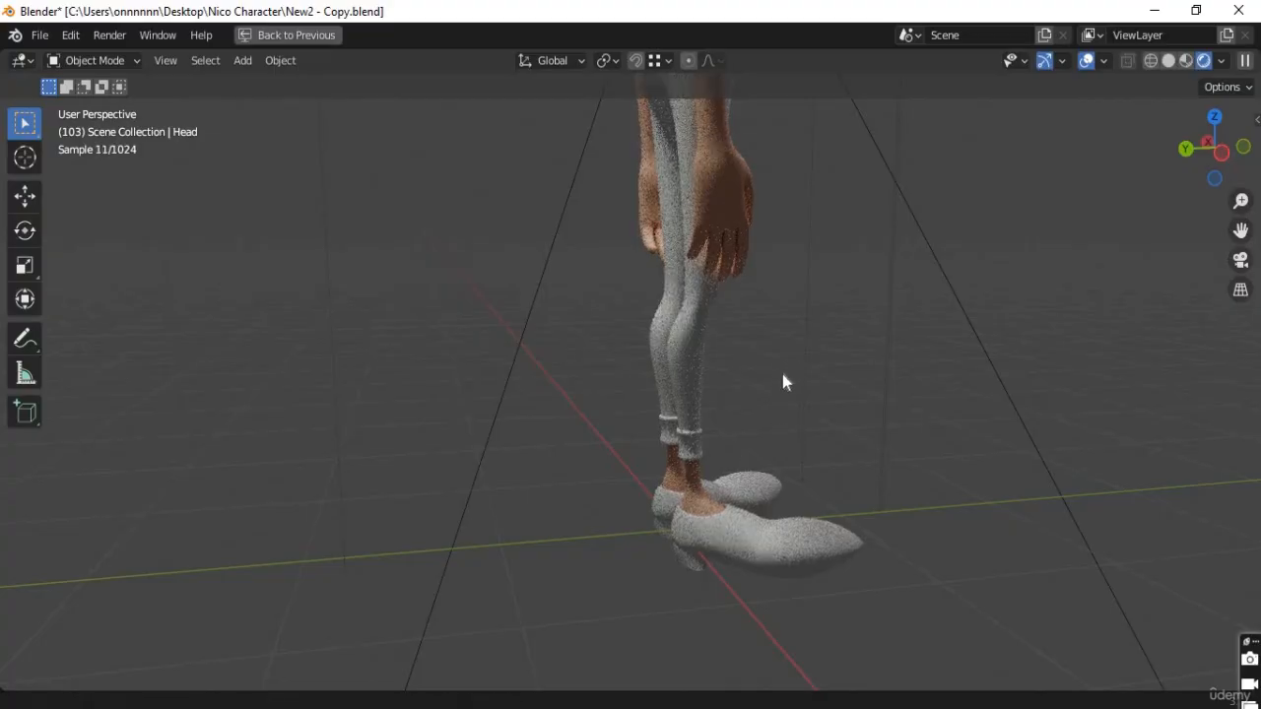
pyautogui.moveTo(783, 375); pyautogui.dragTo(692, 416, button='middle')
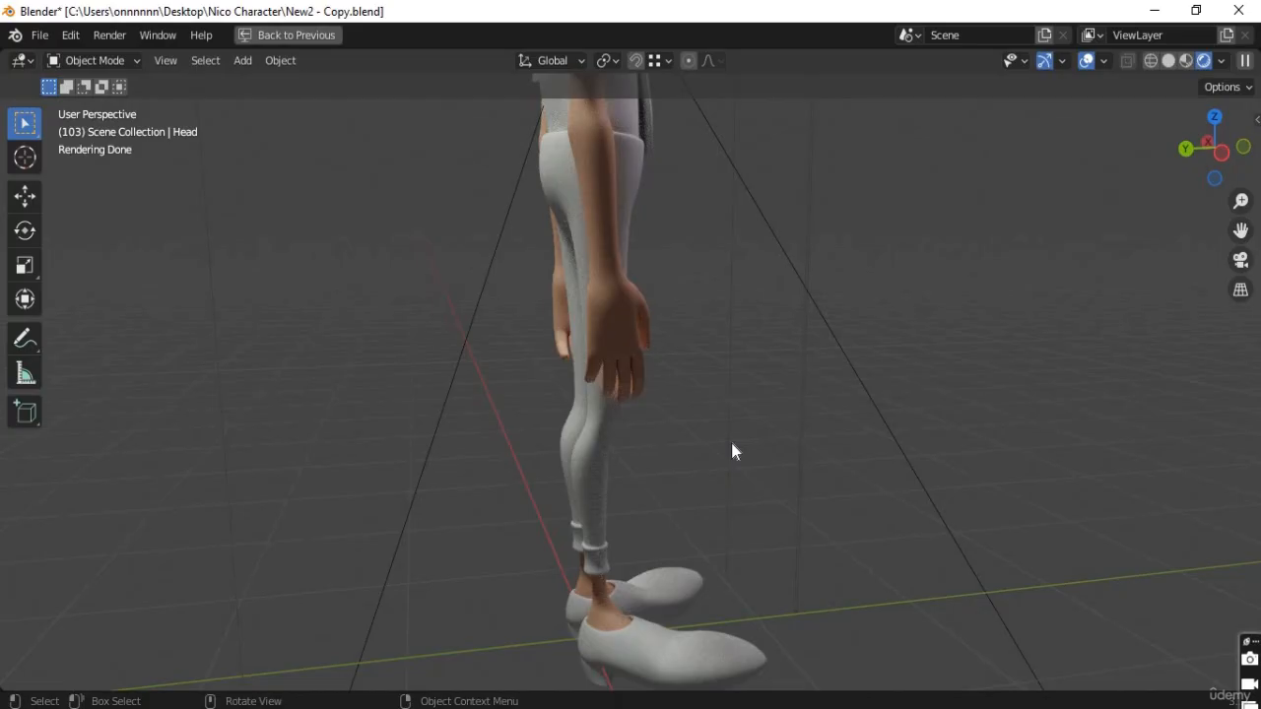
pyautogui.moveTo(778, 434); pyautogui.dragTo(764, 522, button='middle')
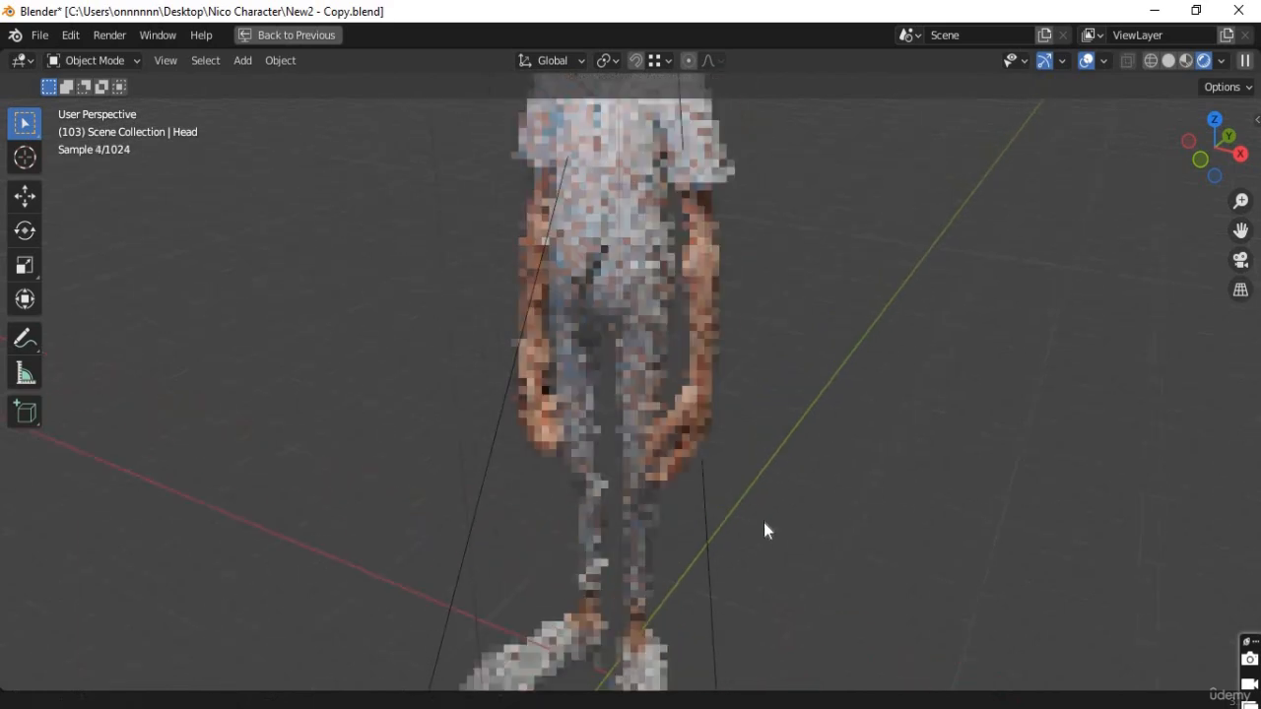